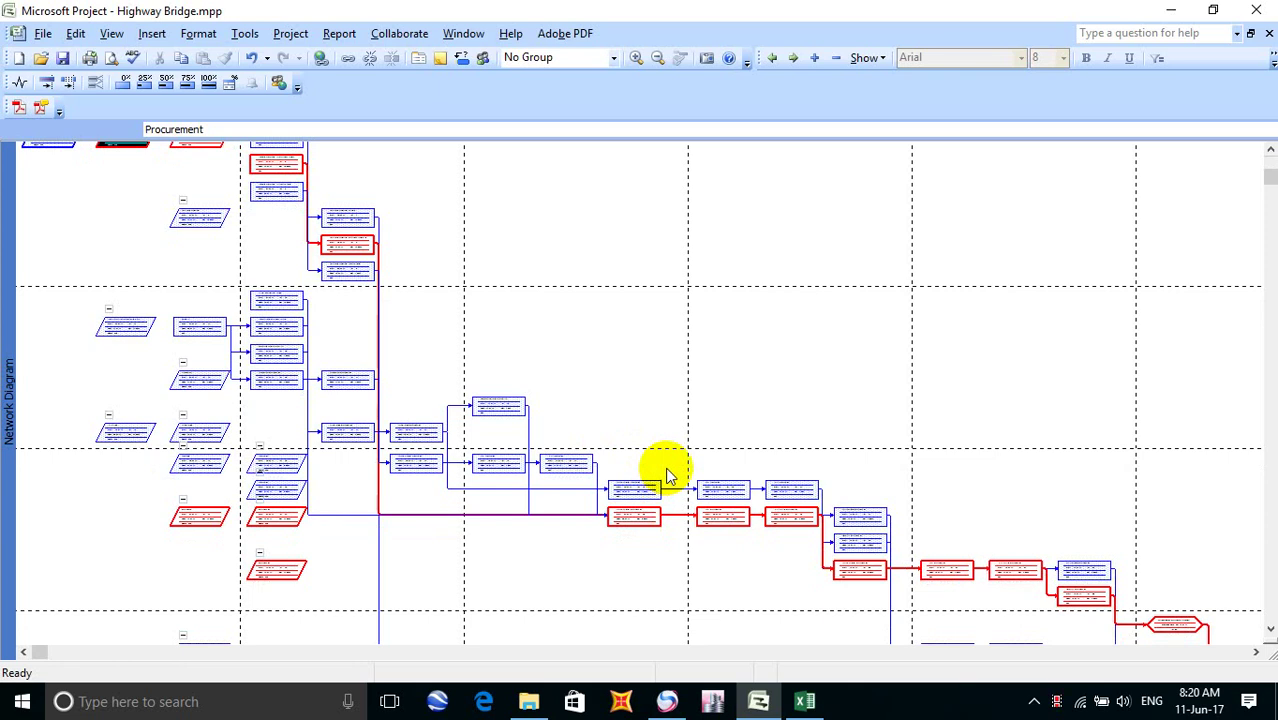
Examine the Highway Bridge network diagram, including its critical path and the task details in the boxes
scroll(668, 470, down, 1)
scroll(668, 470, up, 2)
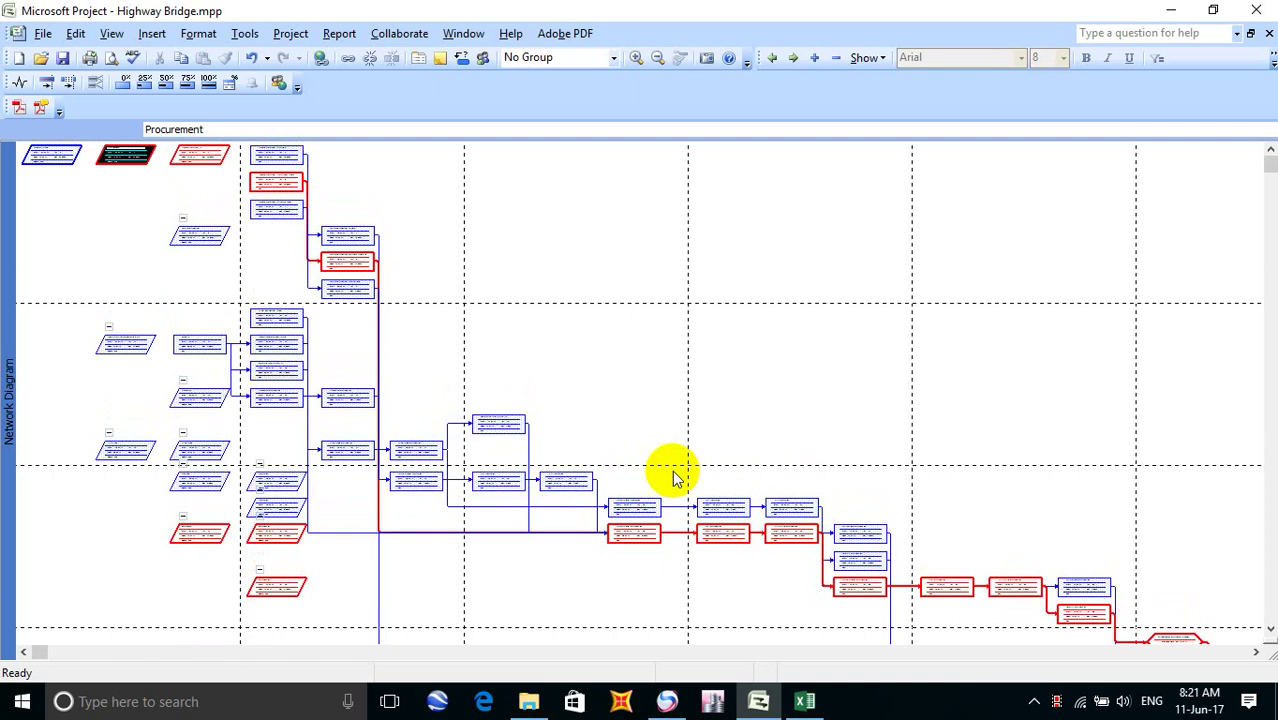
scroll(673, 477, down, 3)
scroll(673, 477, down, 3)
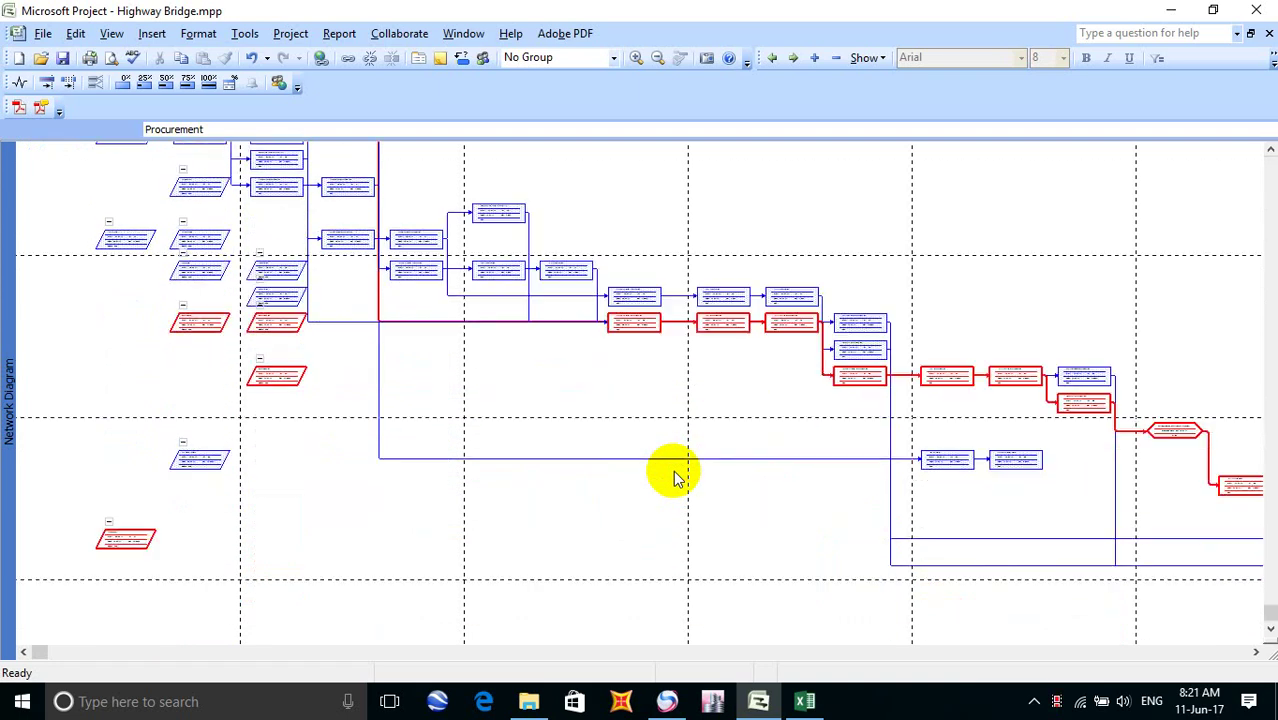
scroll(676, 475, up, 4)
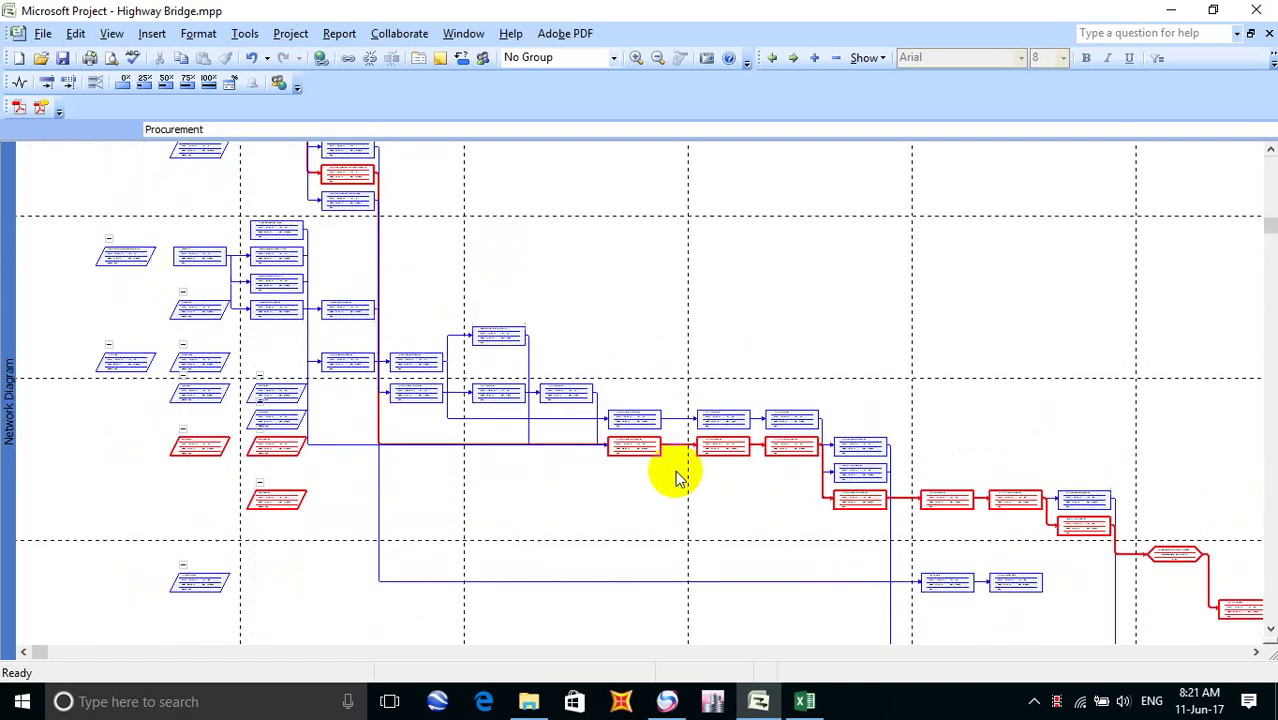
scroll(676, 477, down, 4)
scroll(676, 477, up, 6)
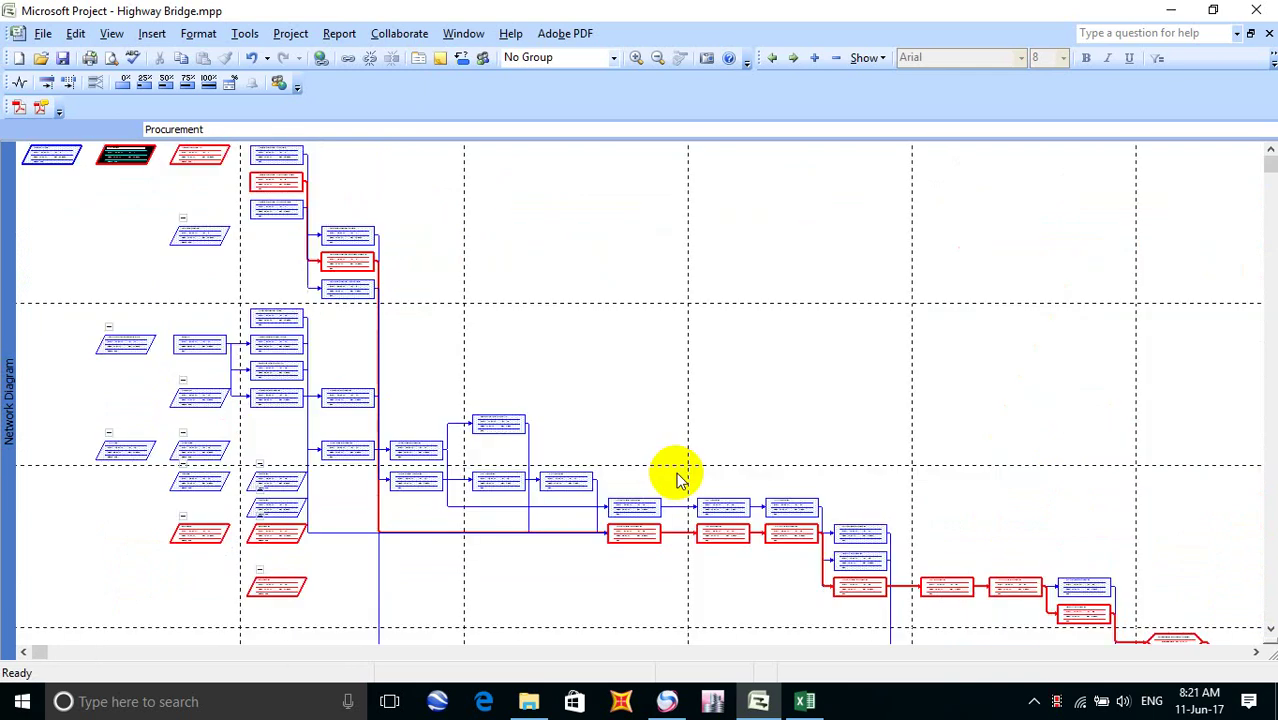
scroll(676, 478, down, 7)
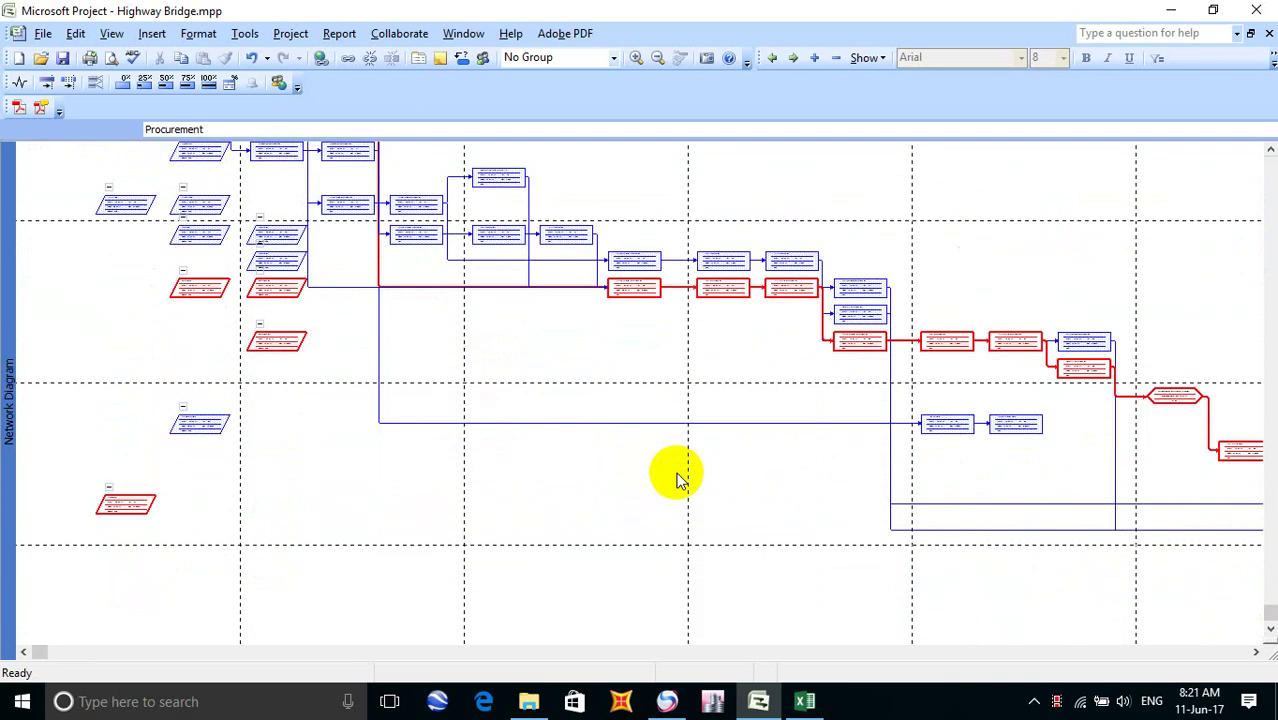
ctrl+scroll(676, 477, up, 2)
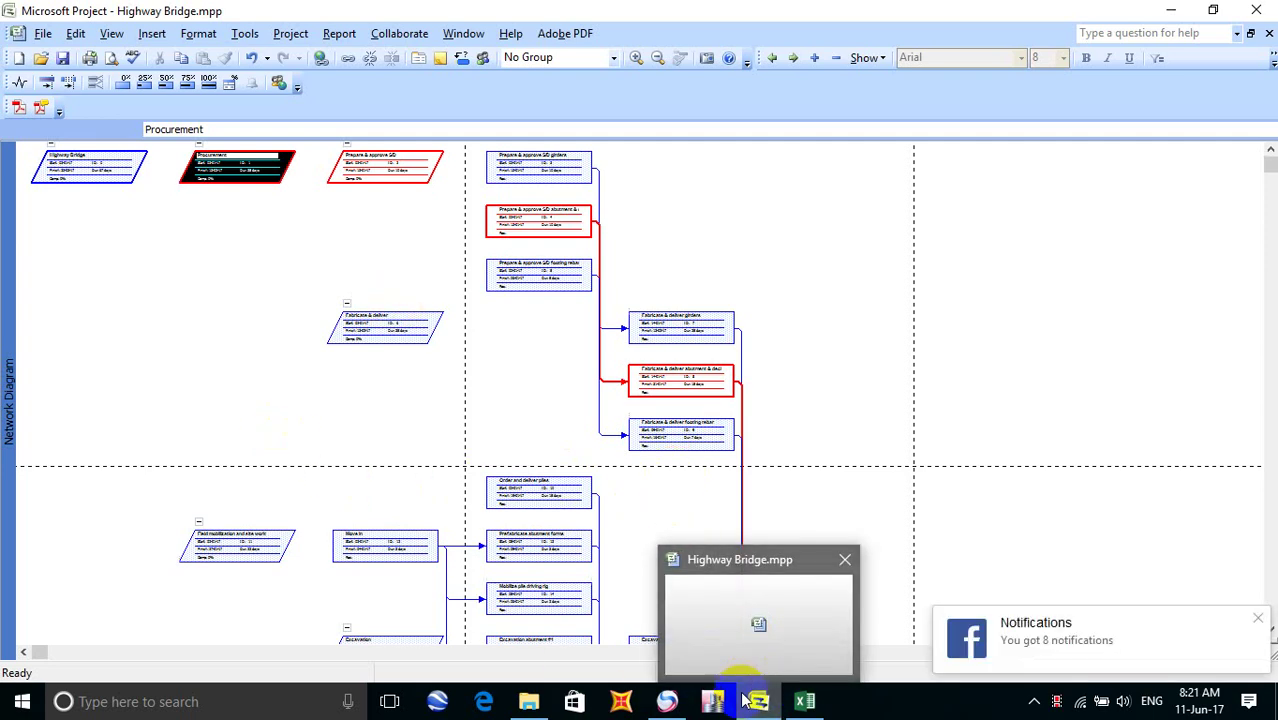
Change the project display from Network Diagram back to the Gantt Chart view
mouse_move(820, 708)
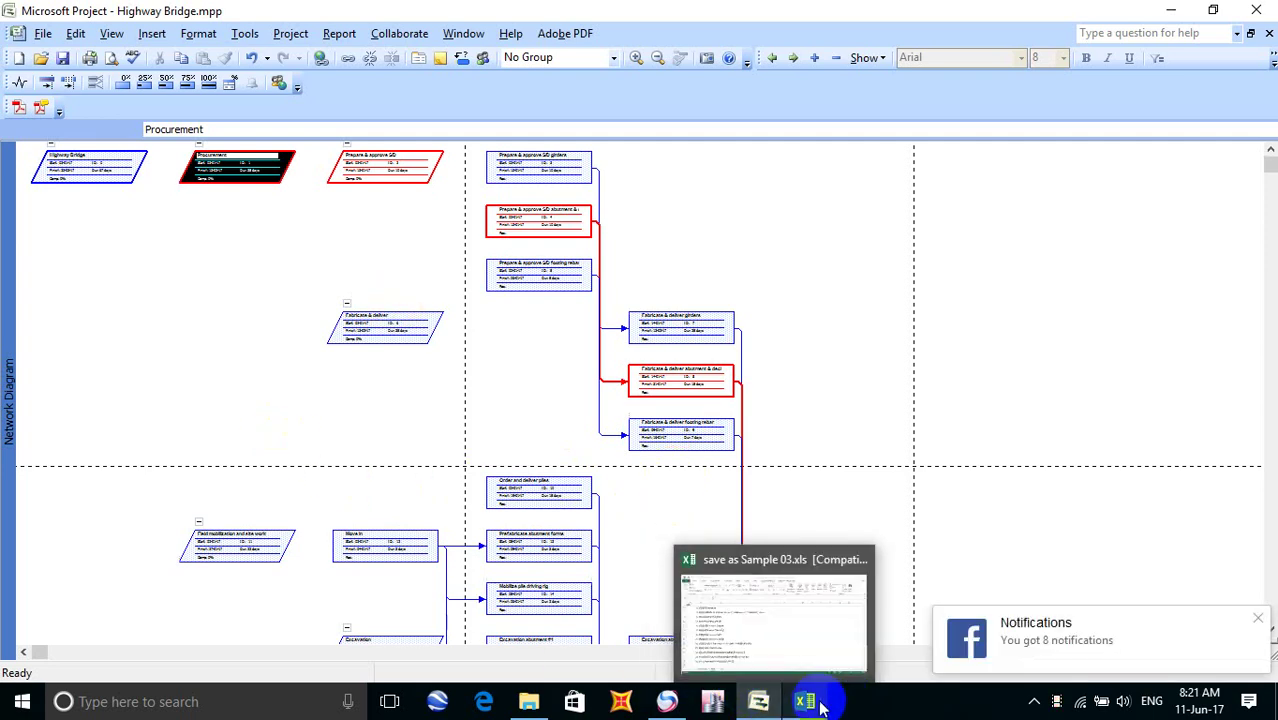
click(110, 34)
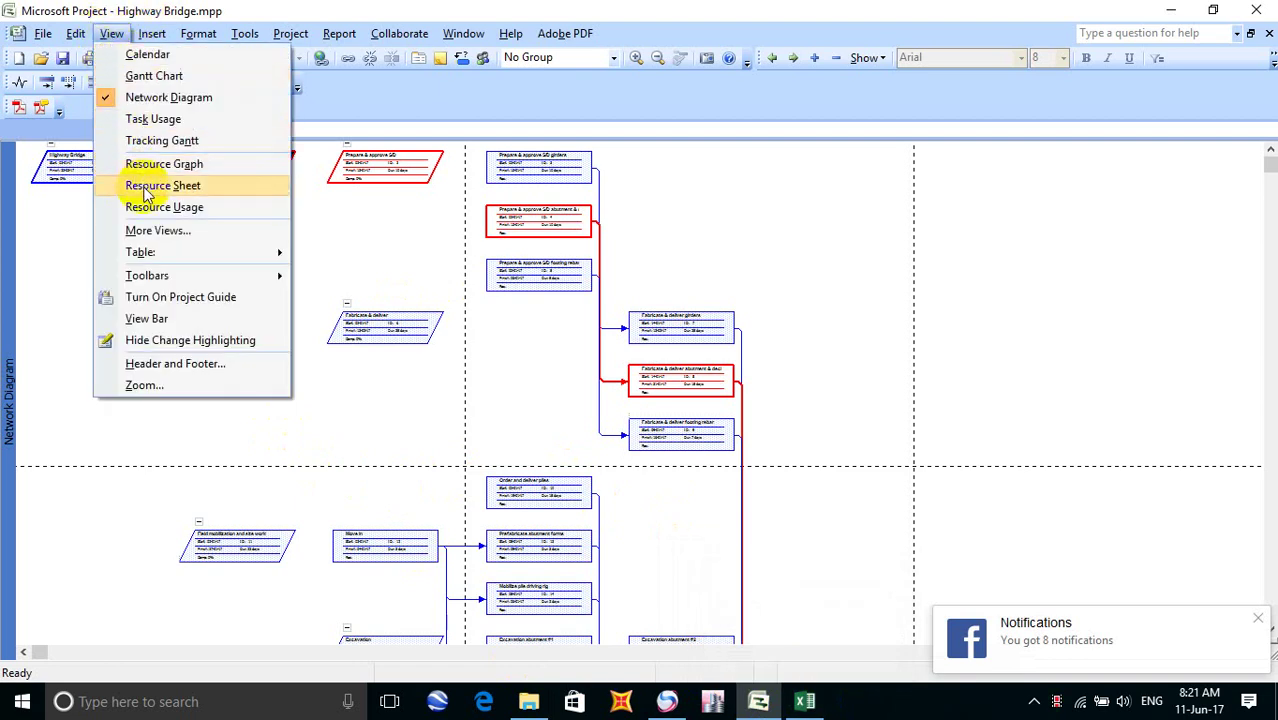
click(118, 76)
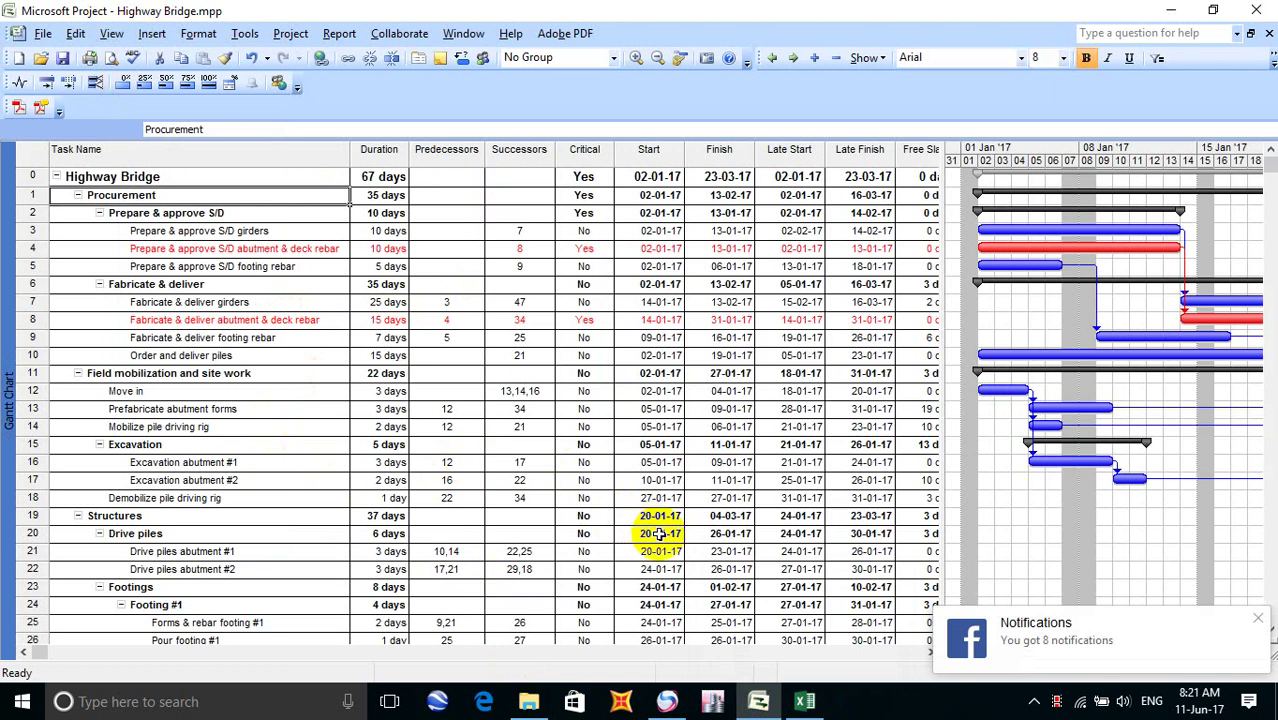
Switch to Excel and read checklist items 19 and 20 on the MOP sheet
click(805, 701)
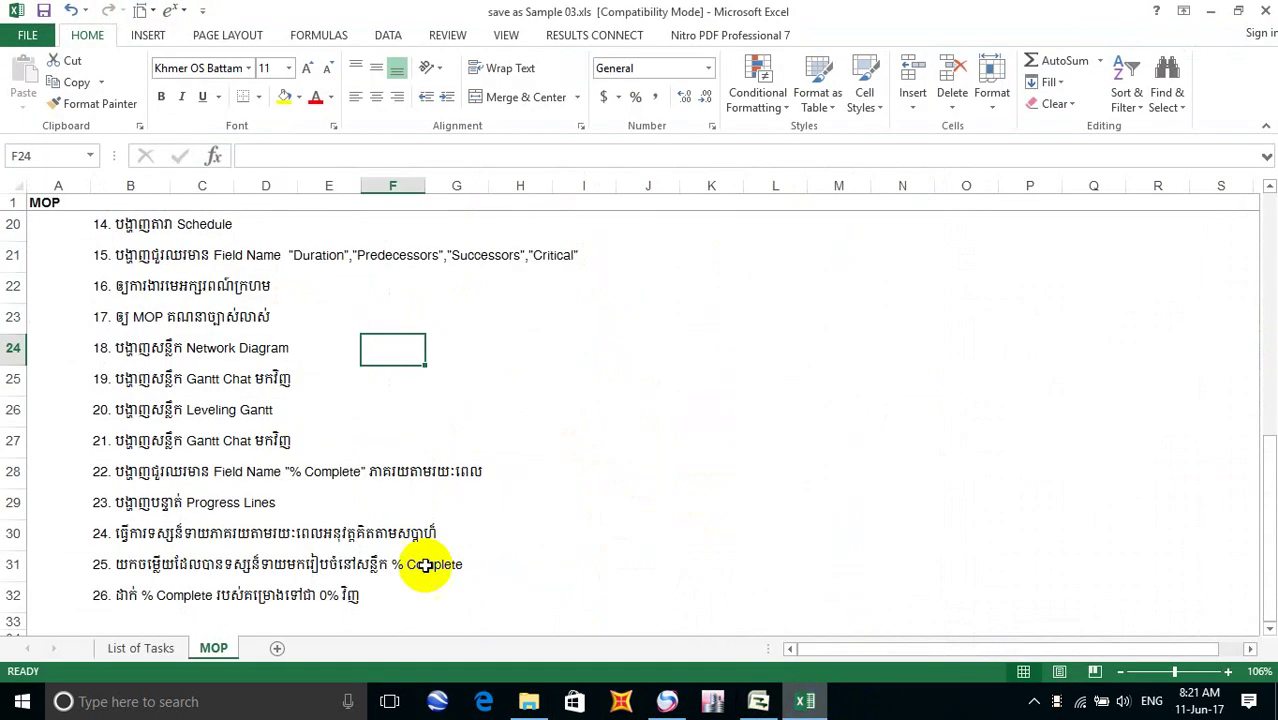
click(98, 381)
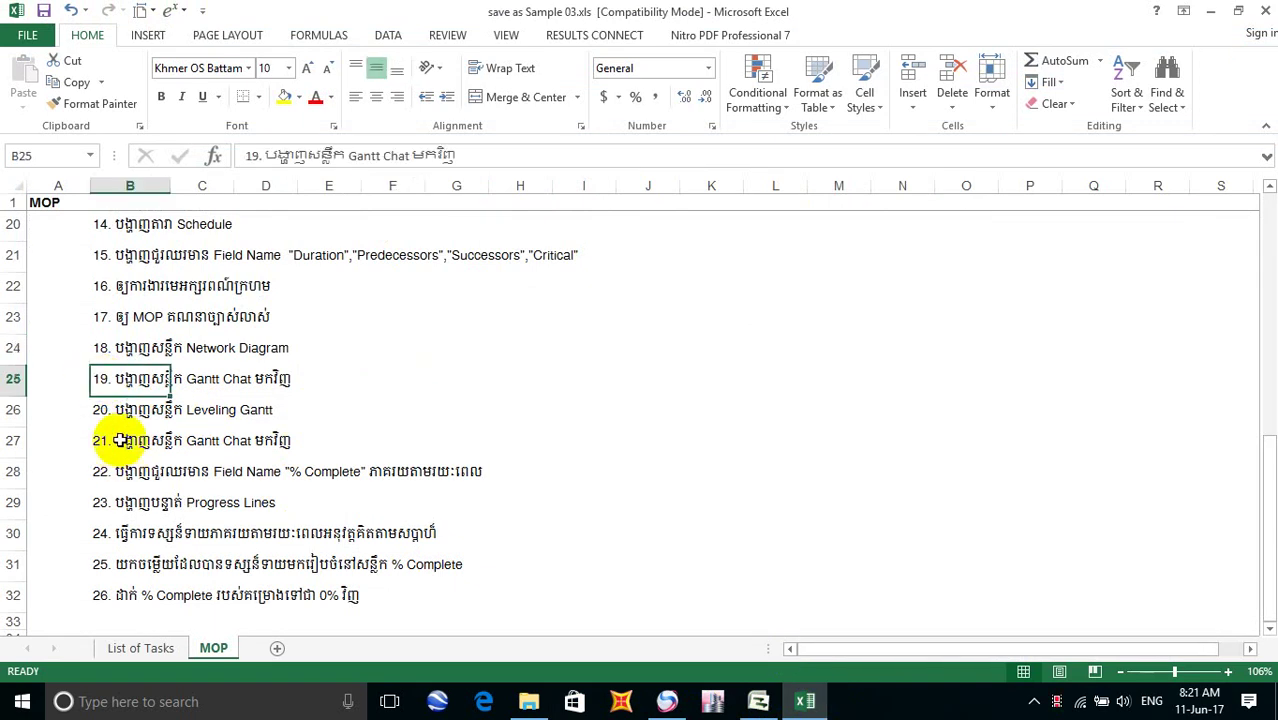
click(98, 412)
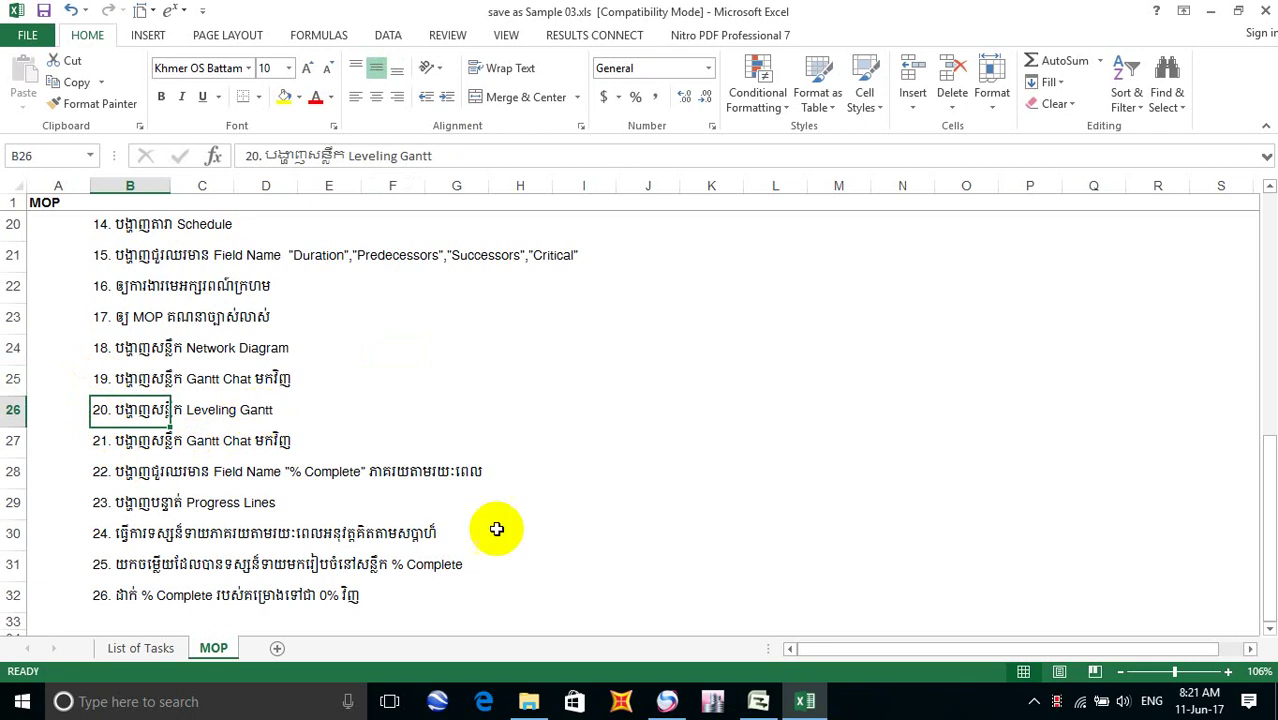
Switch to Microsoft Project and apply the Leveling Gantt view to the Highway Bridge schedule
click(758, 705)
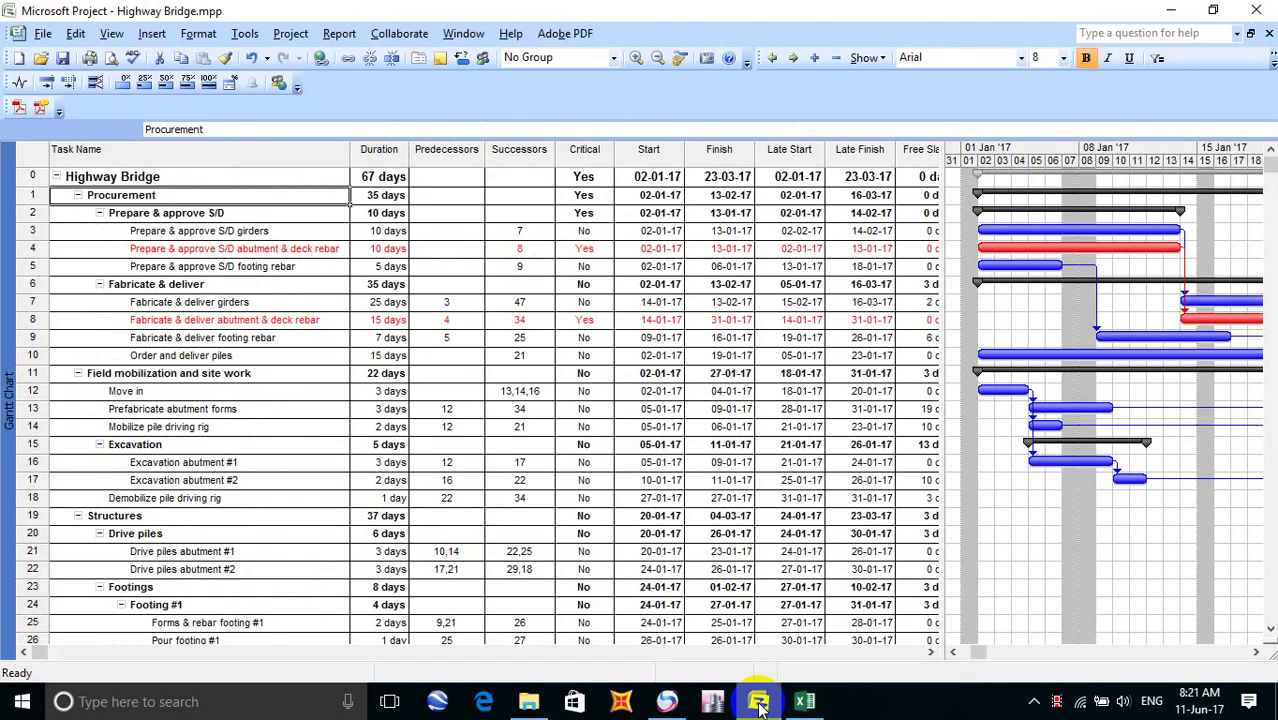
click(111, 33)
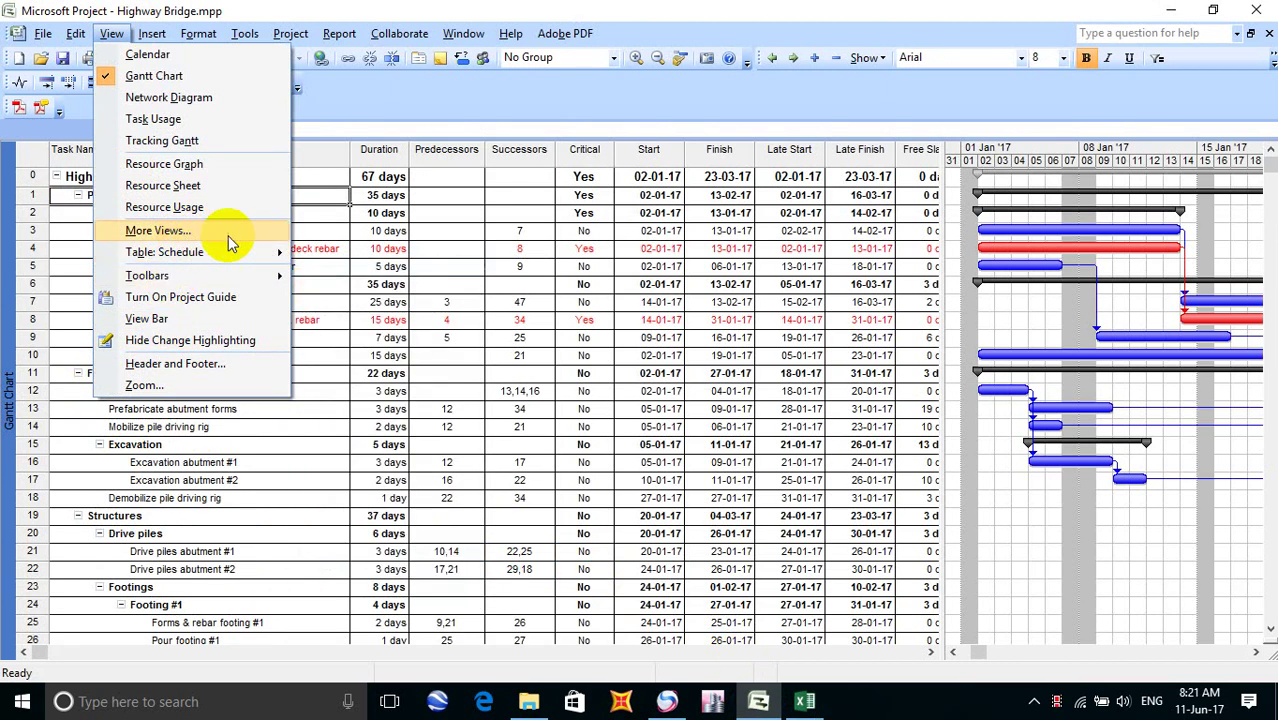
click(230, 244)
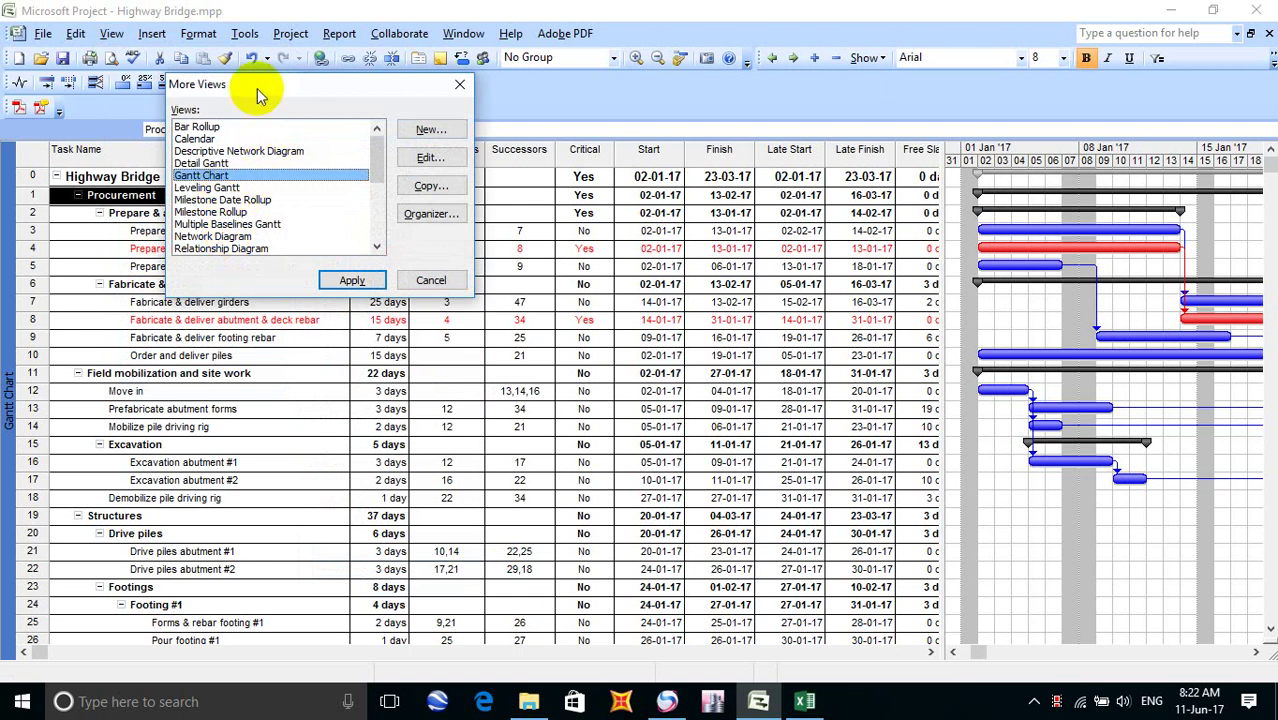
drag(258, 93, 405, 94)
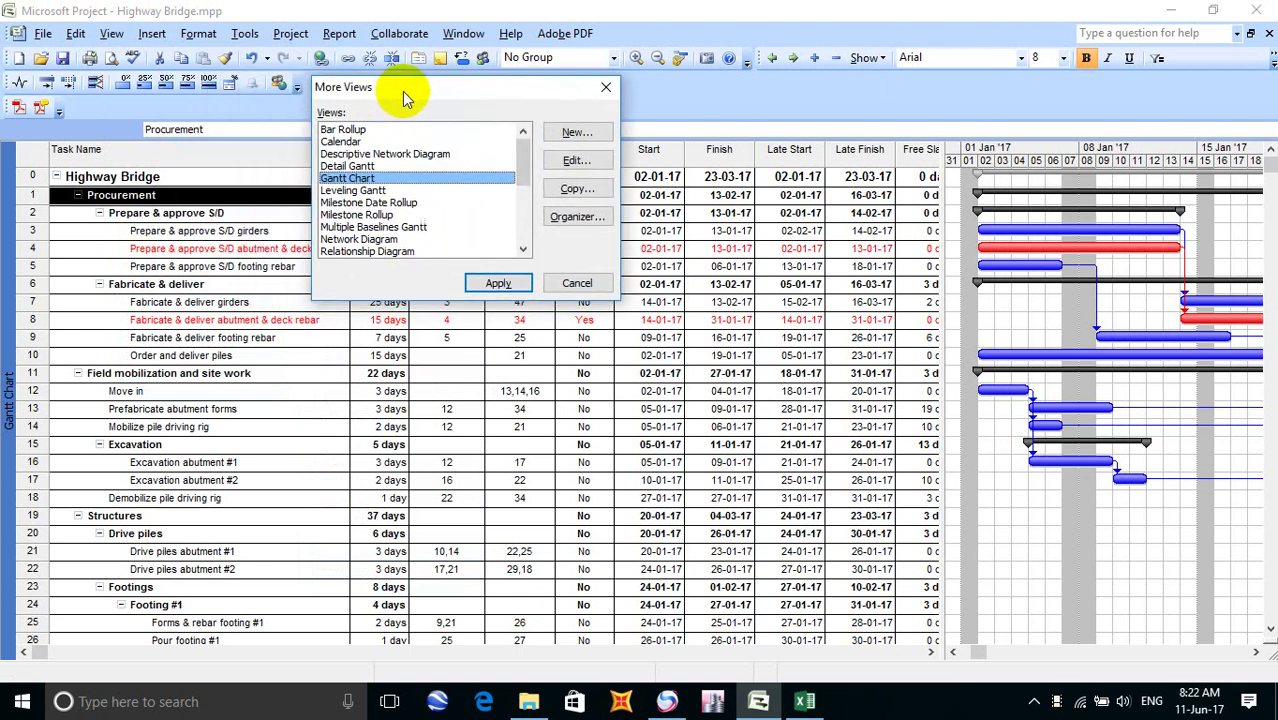
click(352, 192)
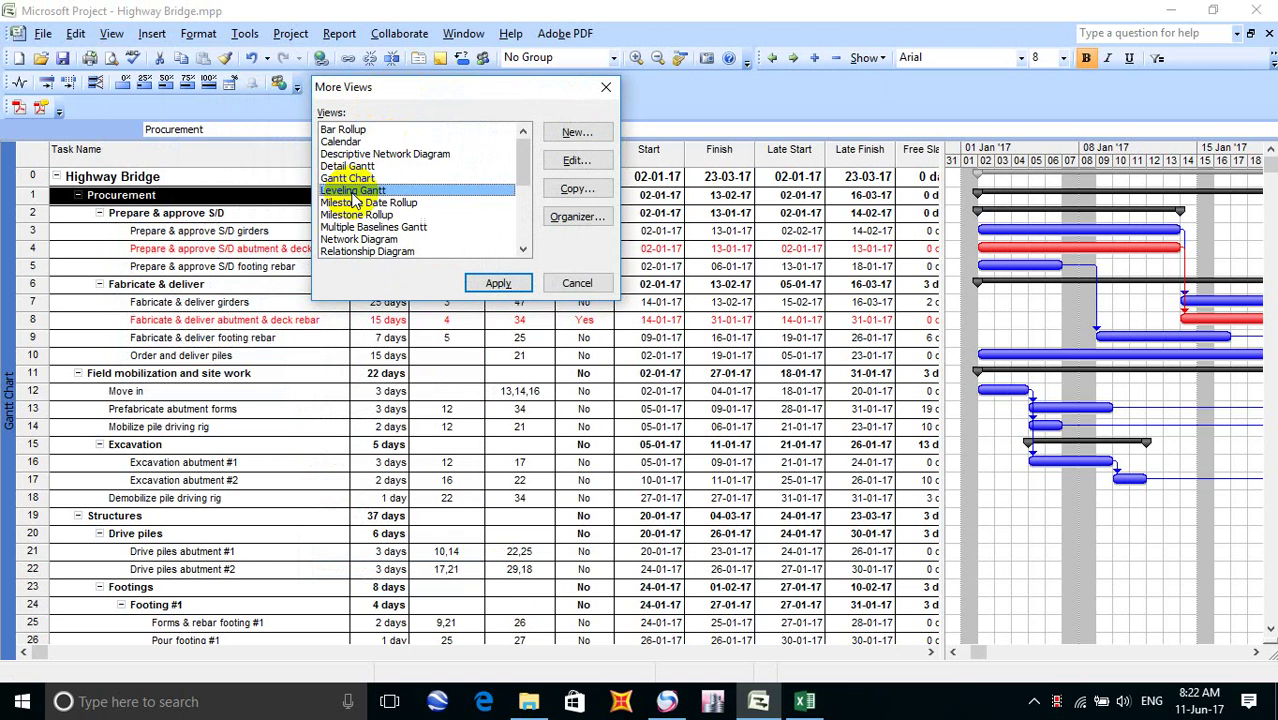
click(498, 284)
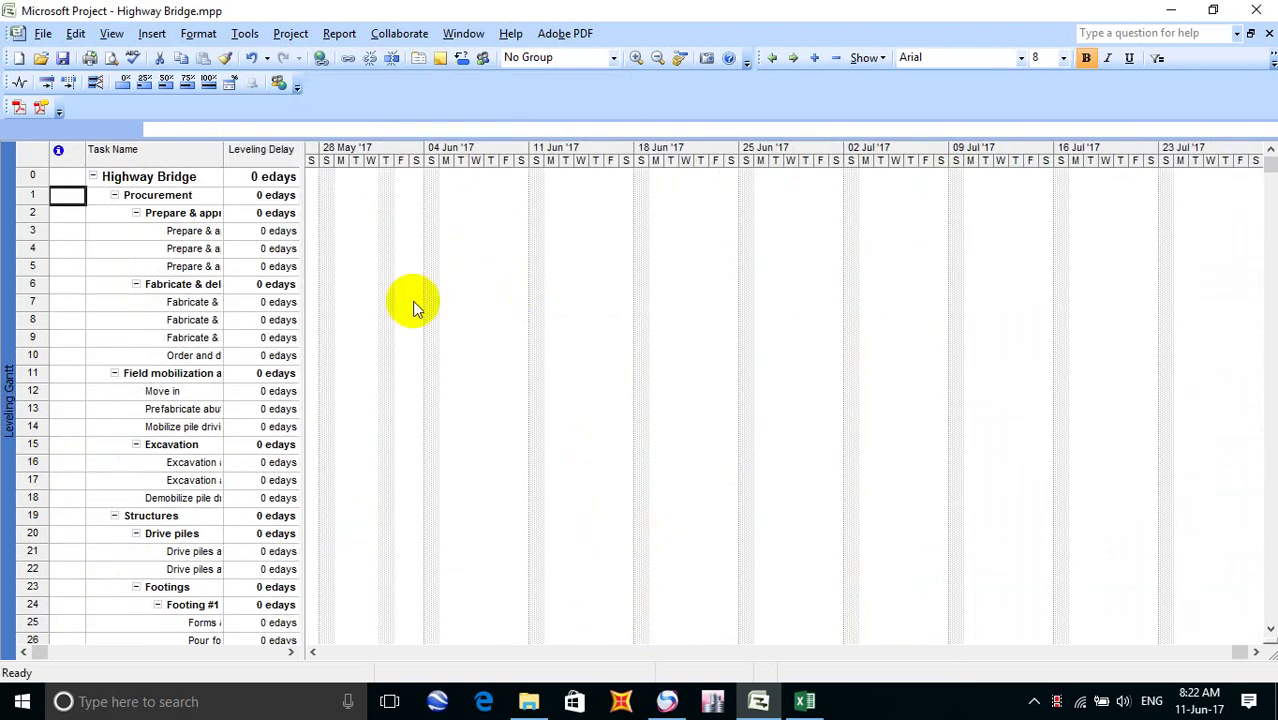
Widen the Leveling Gantt table through the Successors column and bring the timescale to January 2017
drag(305, 196, 403, 211)
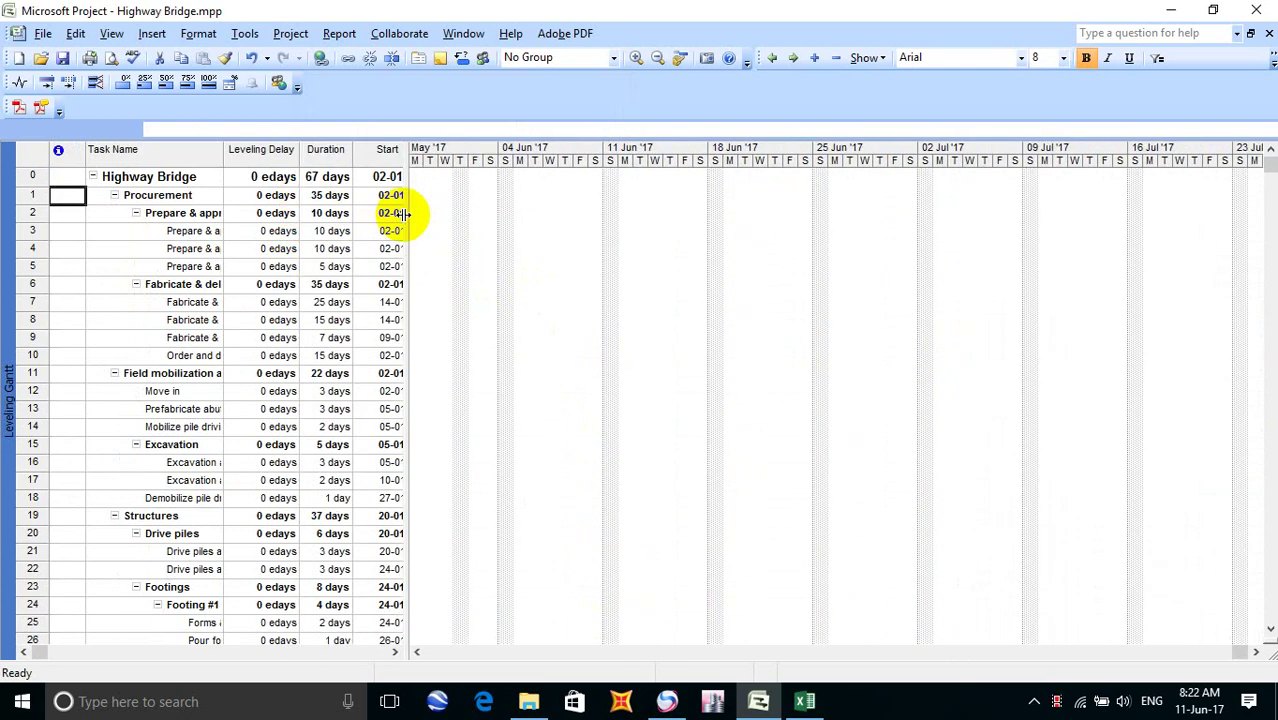
drag(405, 213, 610, 222)
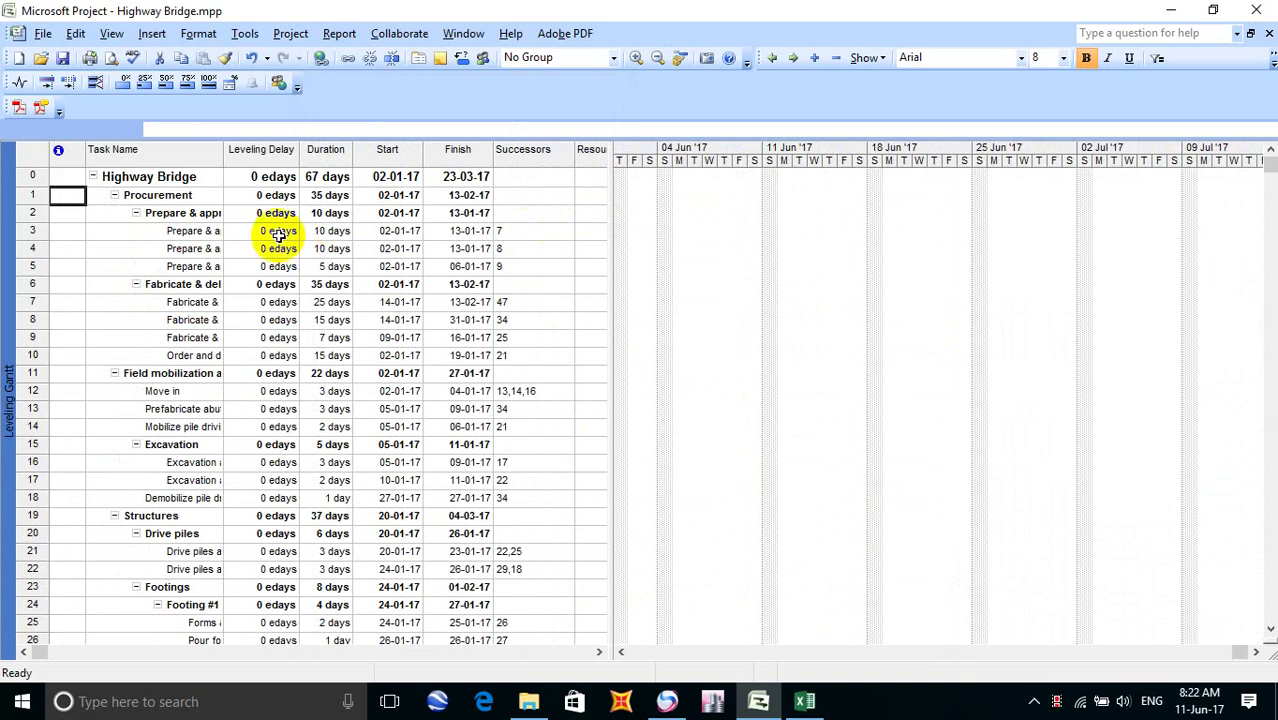
scroll(945, 450, down, 6)
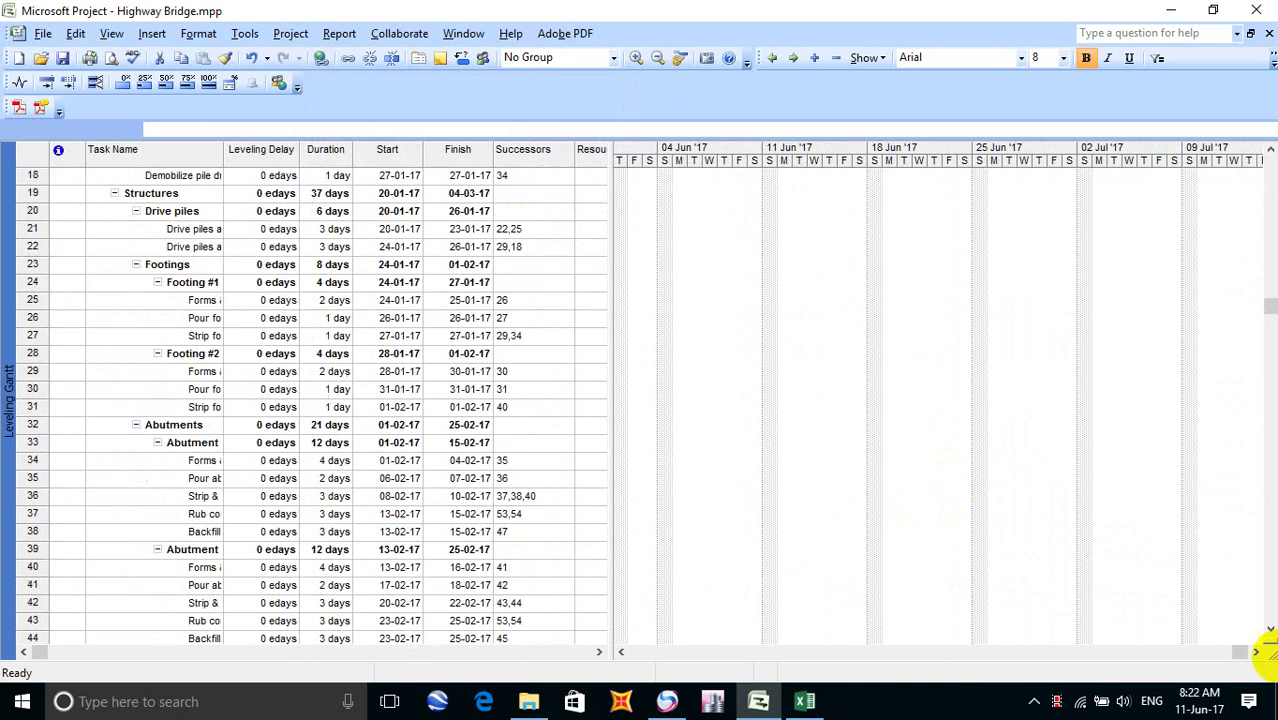
drag(1225, 655, 580, 645)
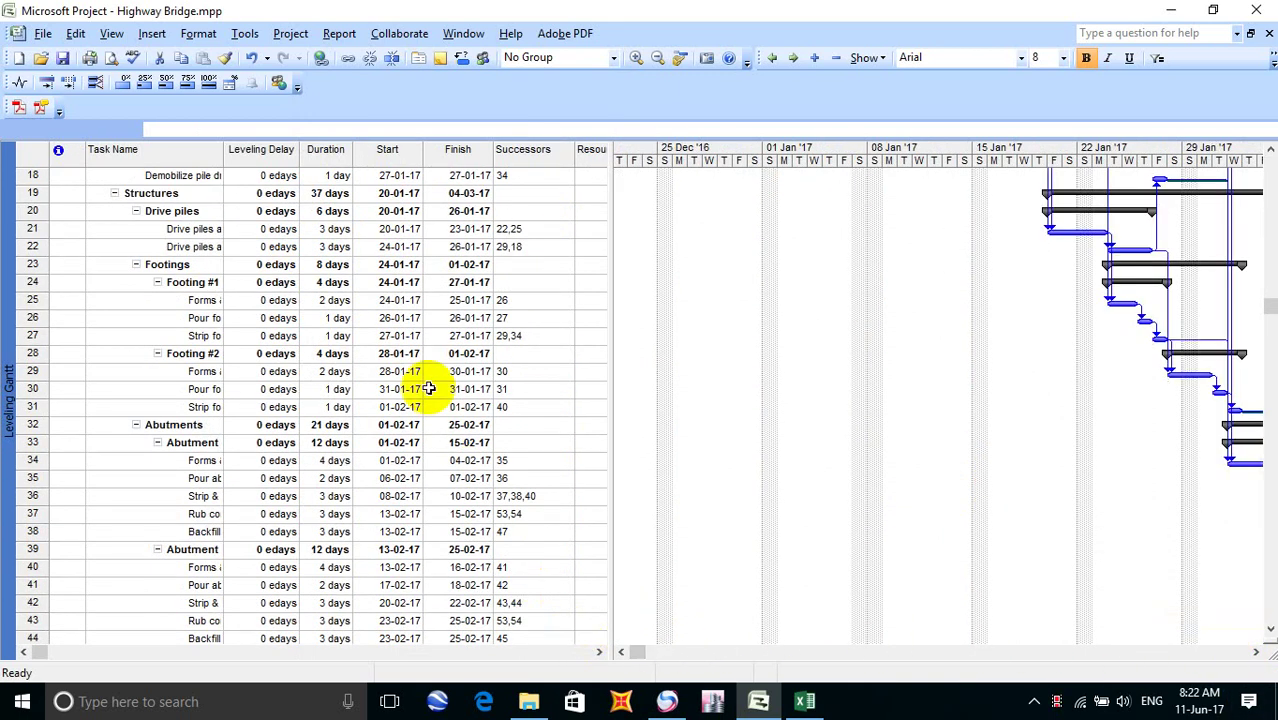
Examine the Leveling Gantt bars and dependency links of the Highway Bridge tasks across January and February 2017
scroll(905, 415, up, 5)
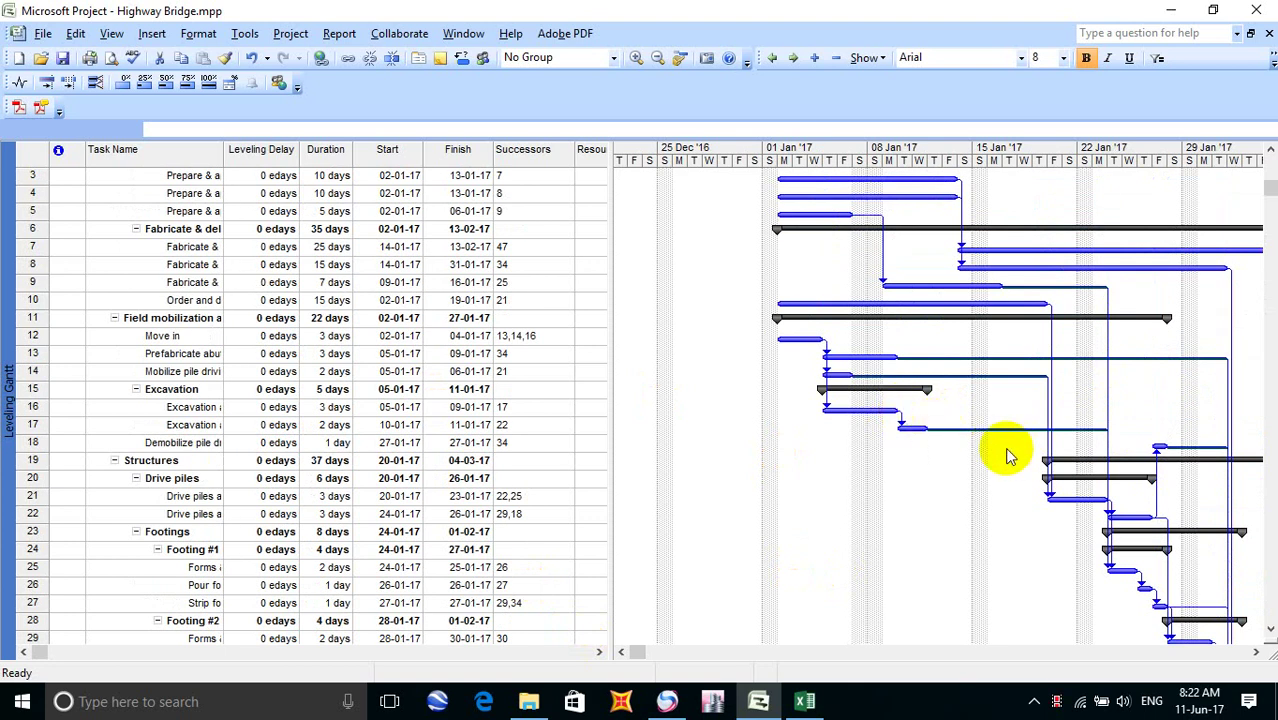
scroll(1007, 455, up, 1)
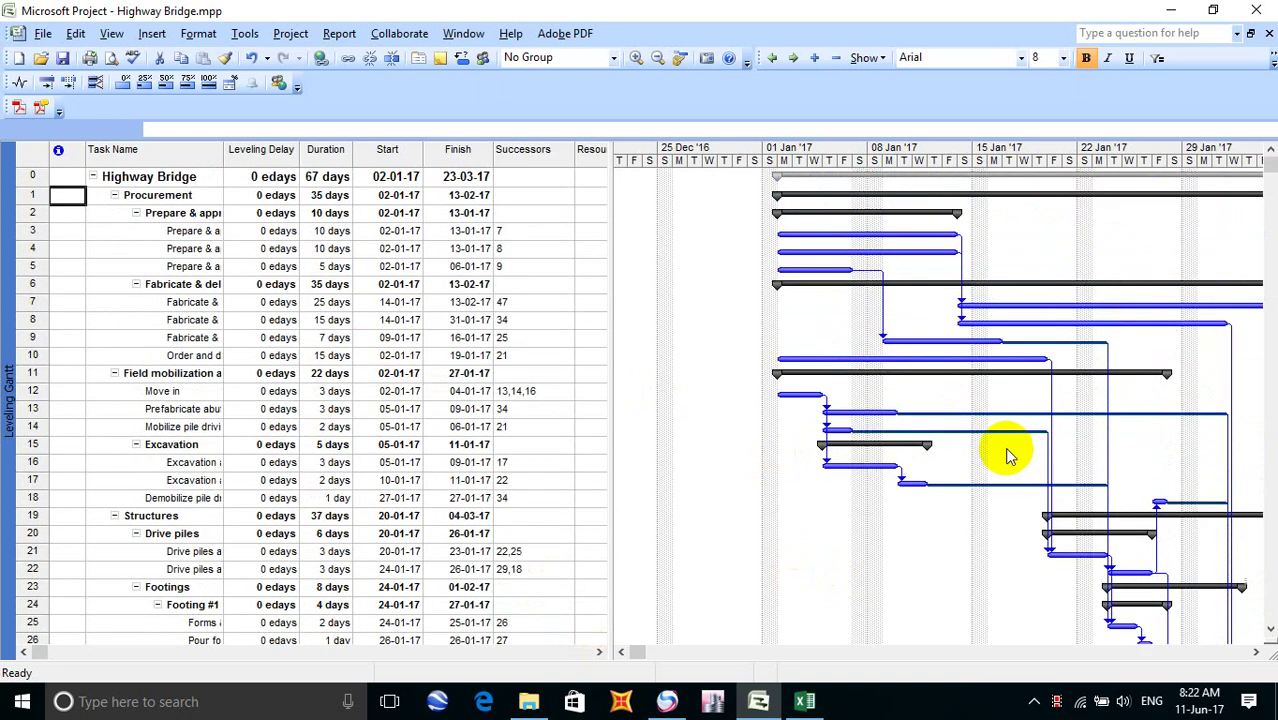
scroll(1004, 447, down, 4)
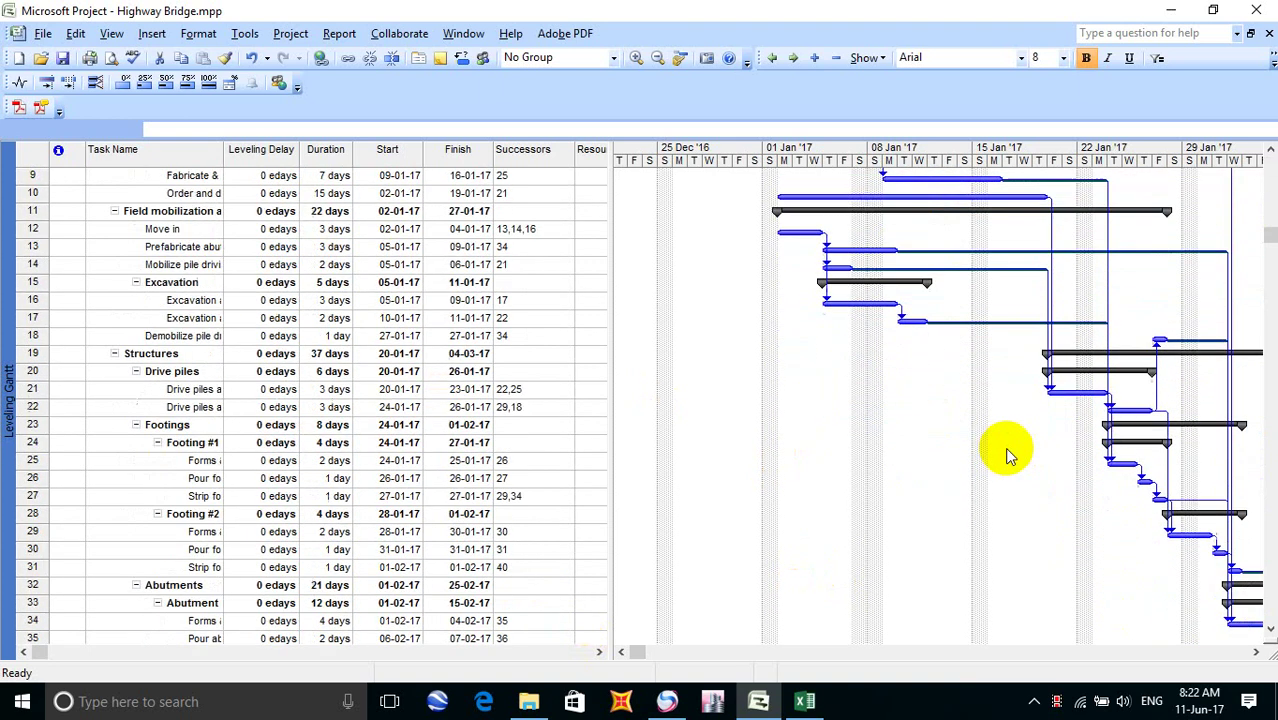
click(1256, 652)
drag(1256, 652, 1258, 655)
scroll(1084, 510, up, 4)
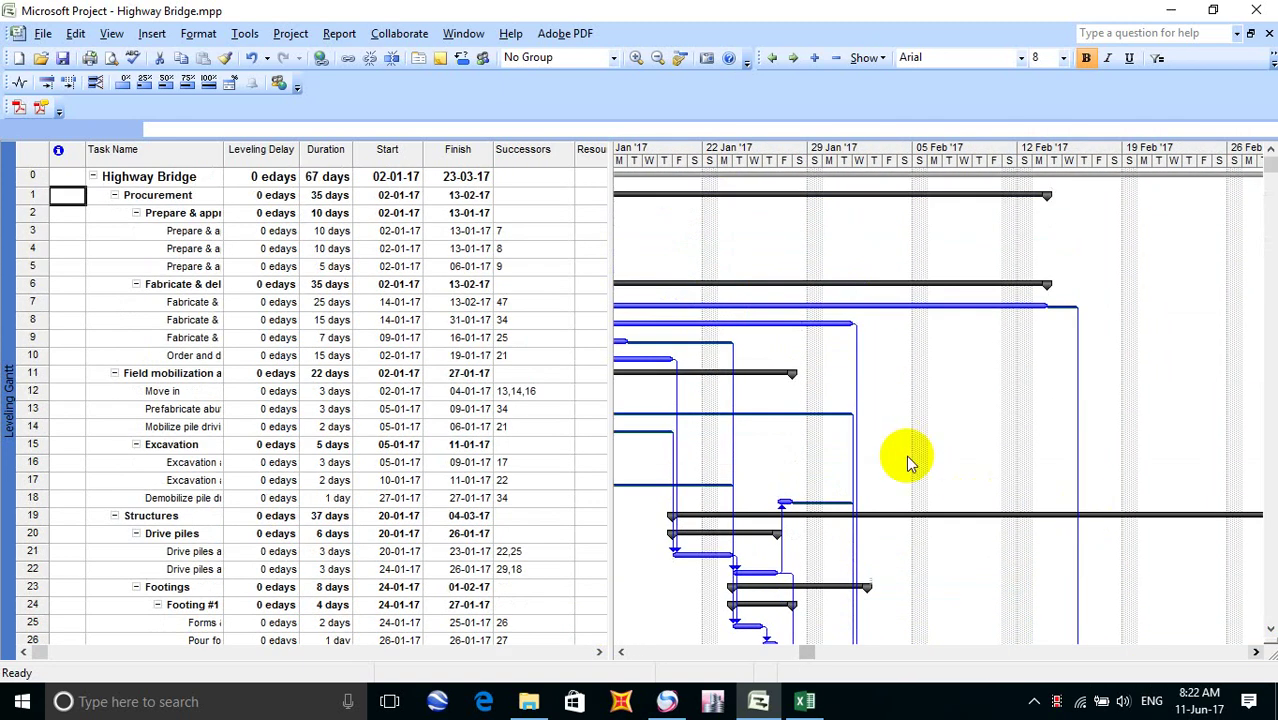
scroll(908, 463, down, 3)
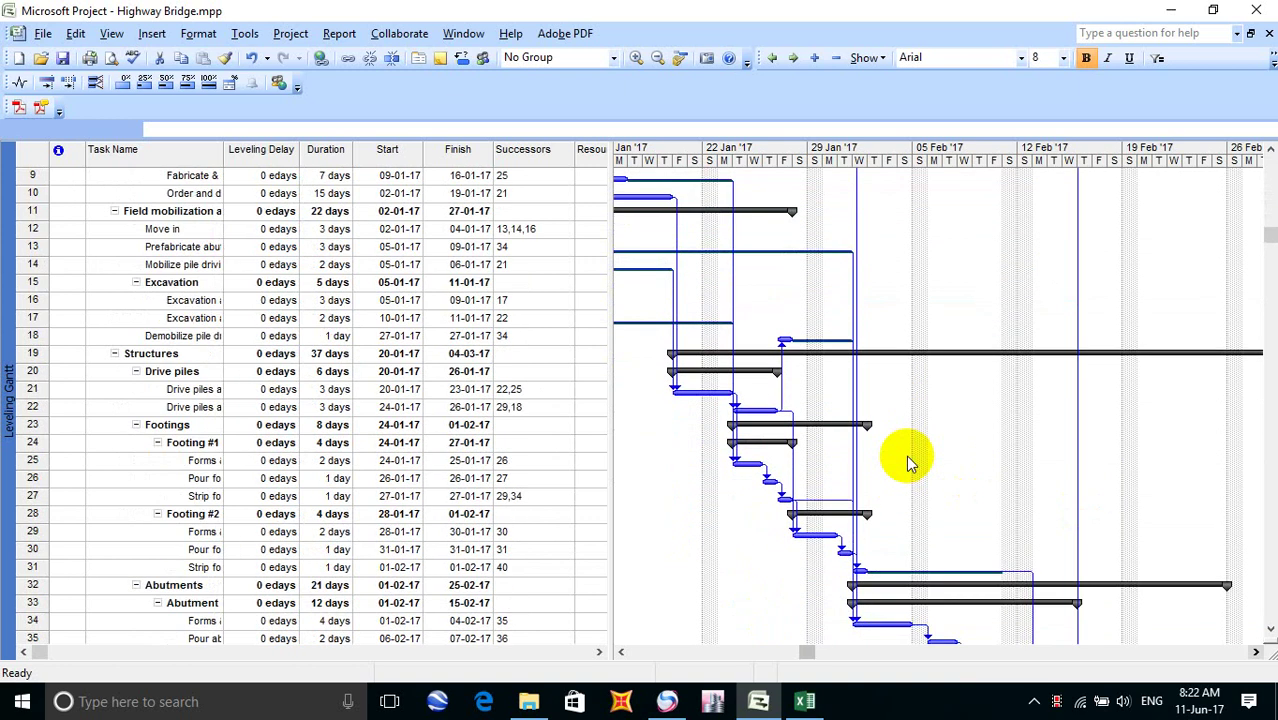
scroll(908, 463, up, 3)
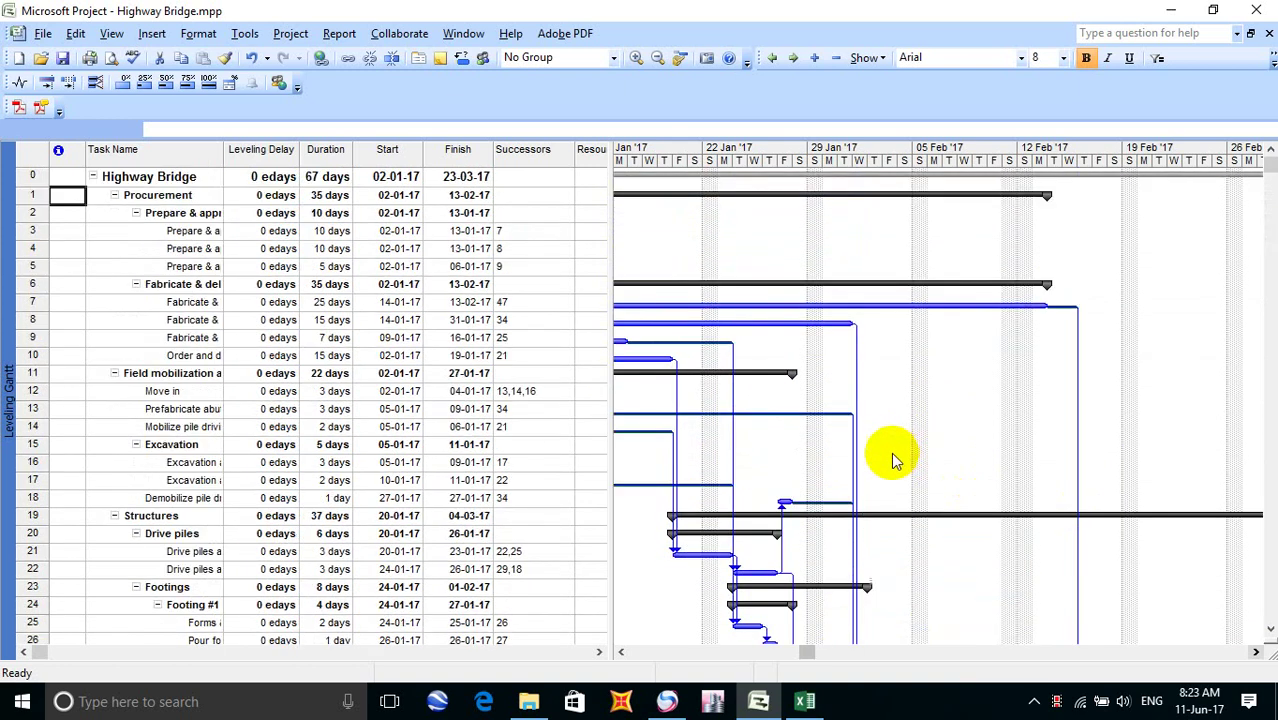
Return to the Gantt Chart view and save the Highway Bridge project file
click(110, 33)
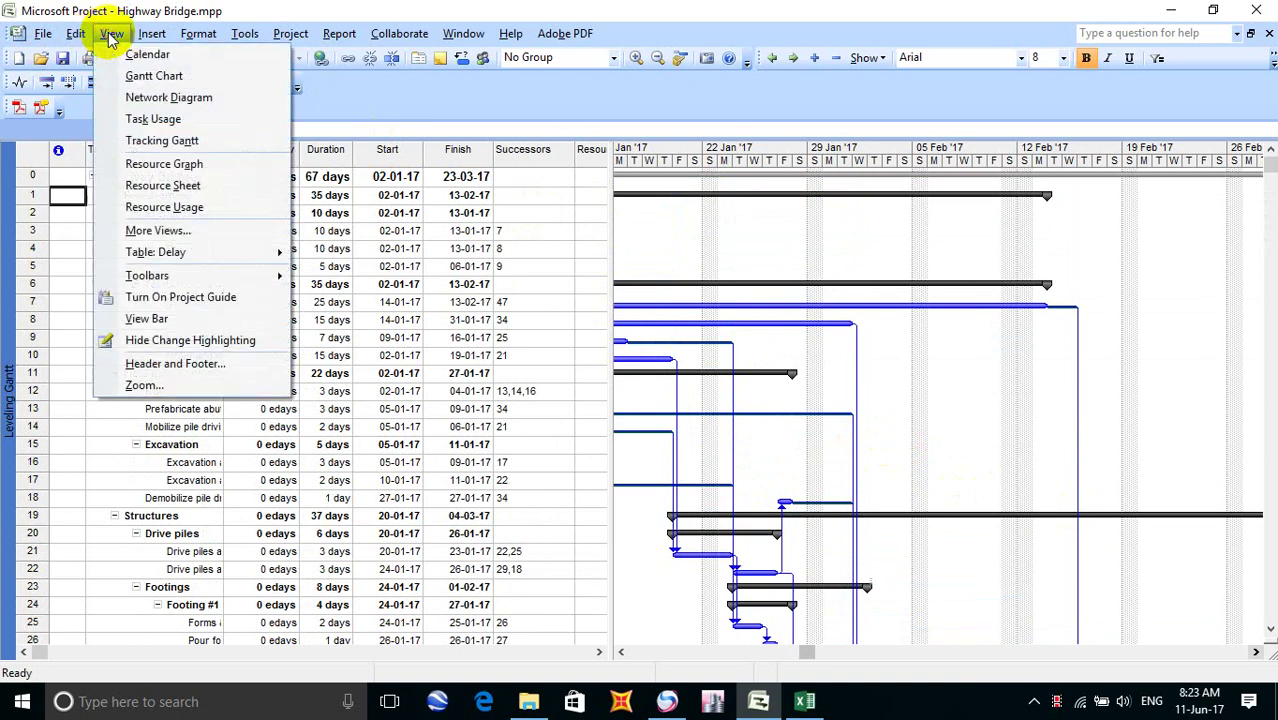
click(140, 77)
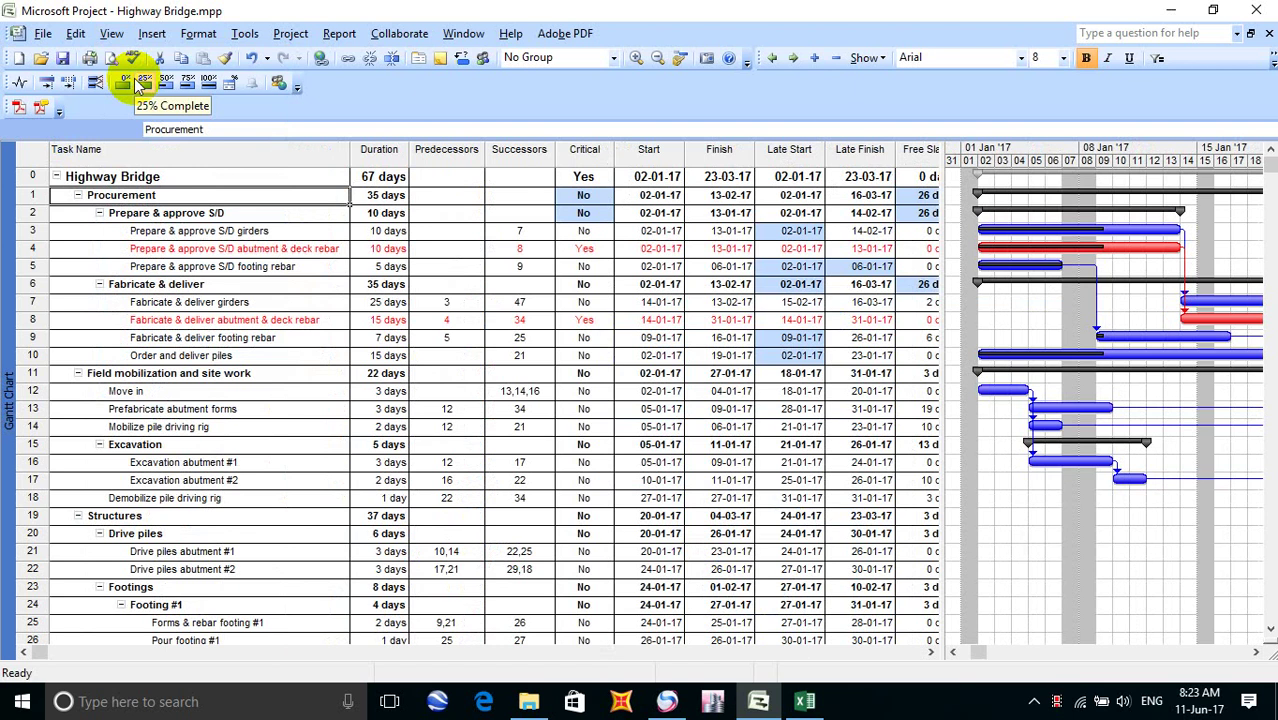
click(62, 57)
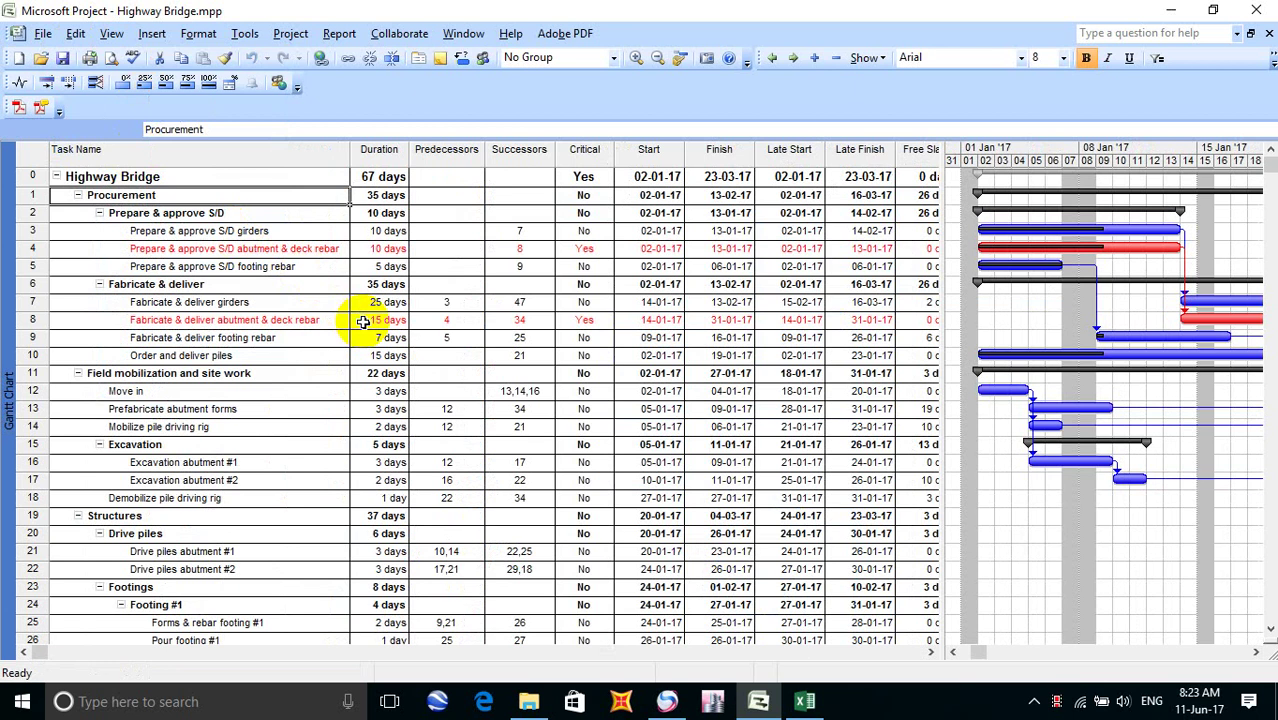
Check the MOP checklist in Excel, return to Microsoft Project and browse its full list of available views
click(805, 701)
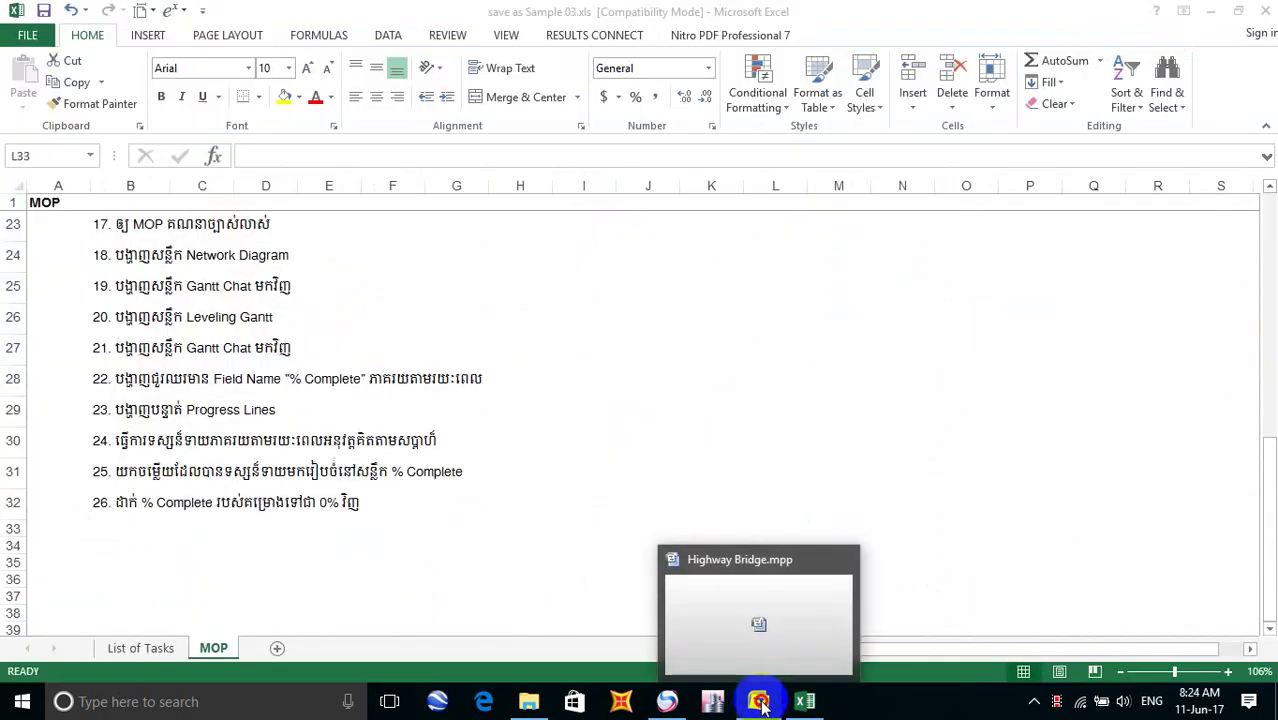
click(758, 701)
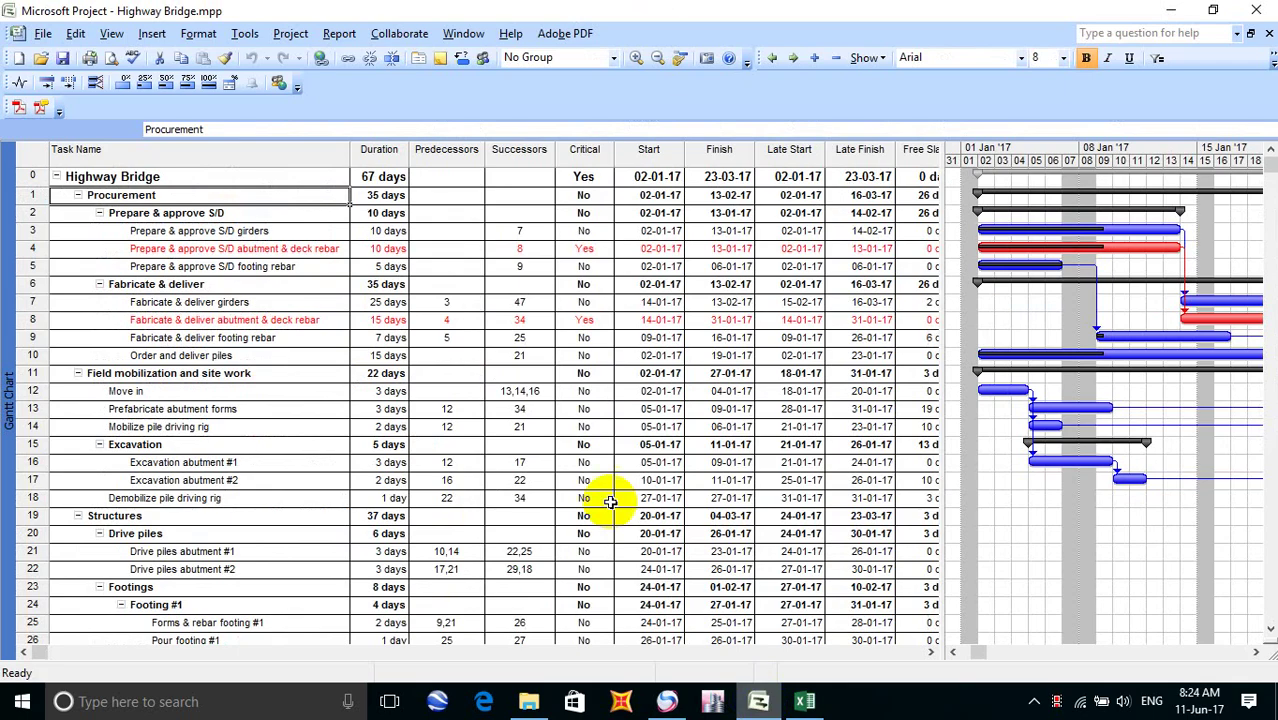
click(112, 35)
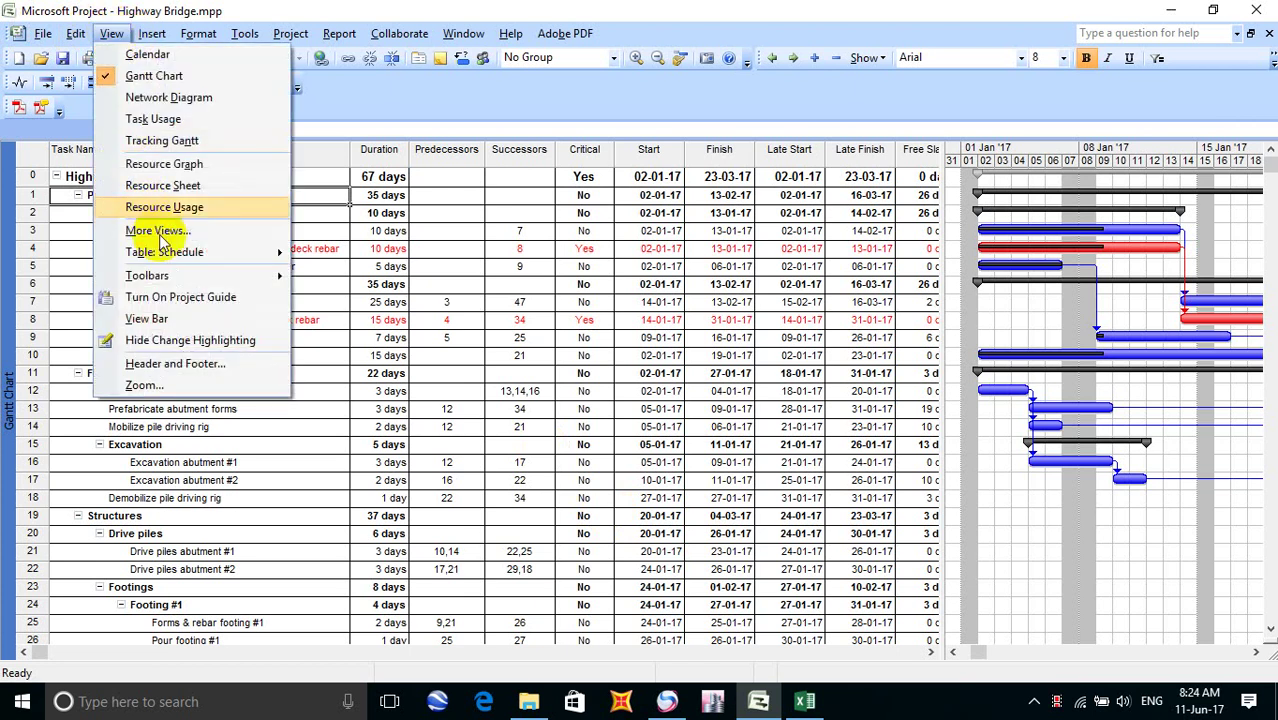
click(202, 232)
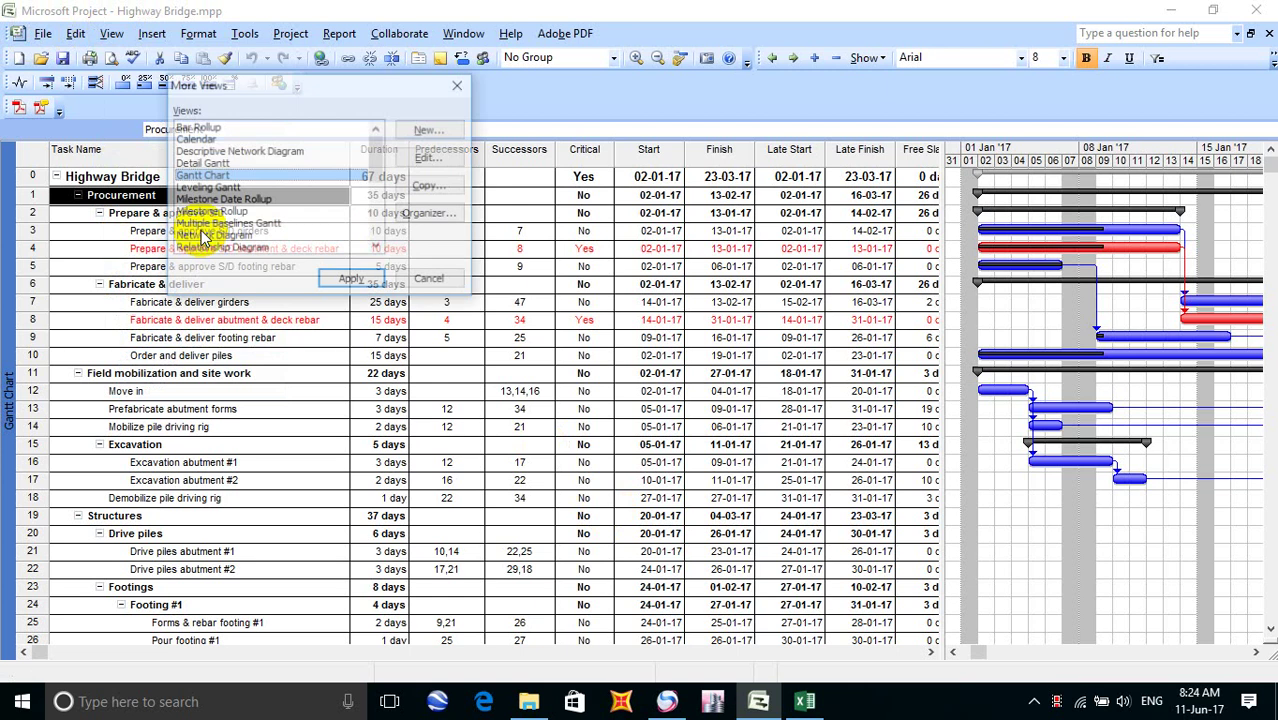
scroll(230, 150, down, 3)
scroll(232, 150, down, 2)
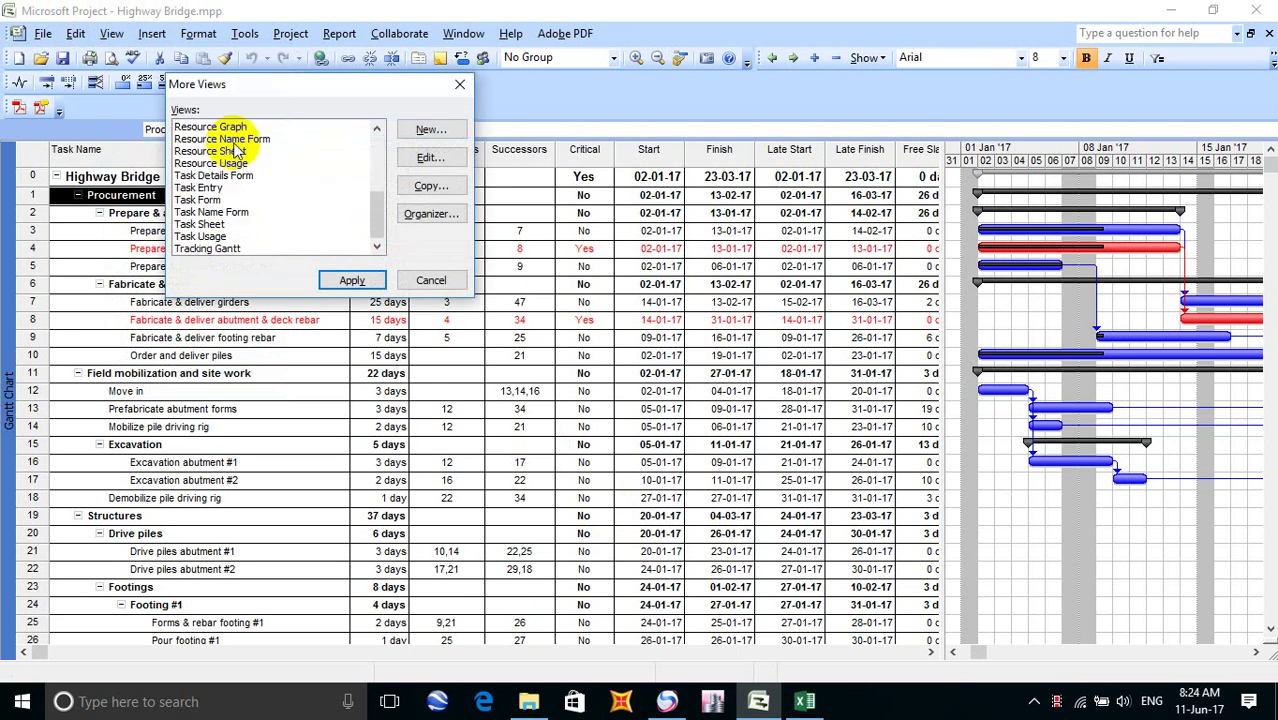
scroll(240, 155, up, 5)
scroll(245, 170, down, 1)
scroll(245, 168, down, 1)
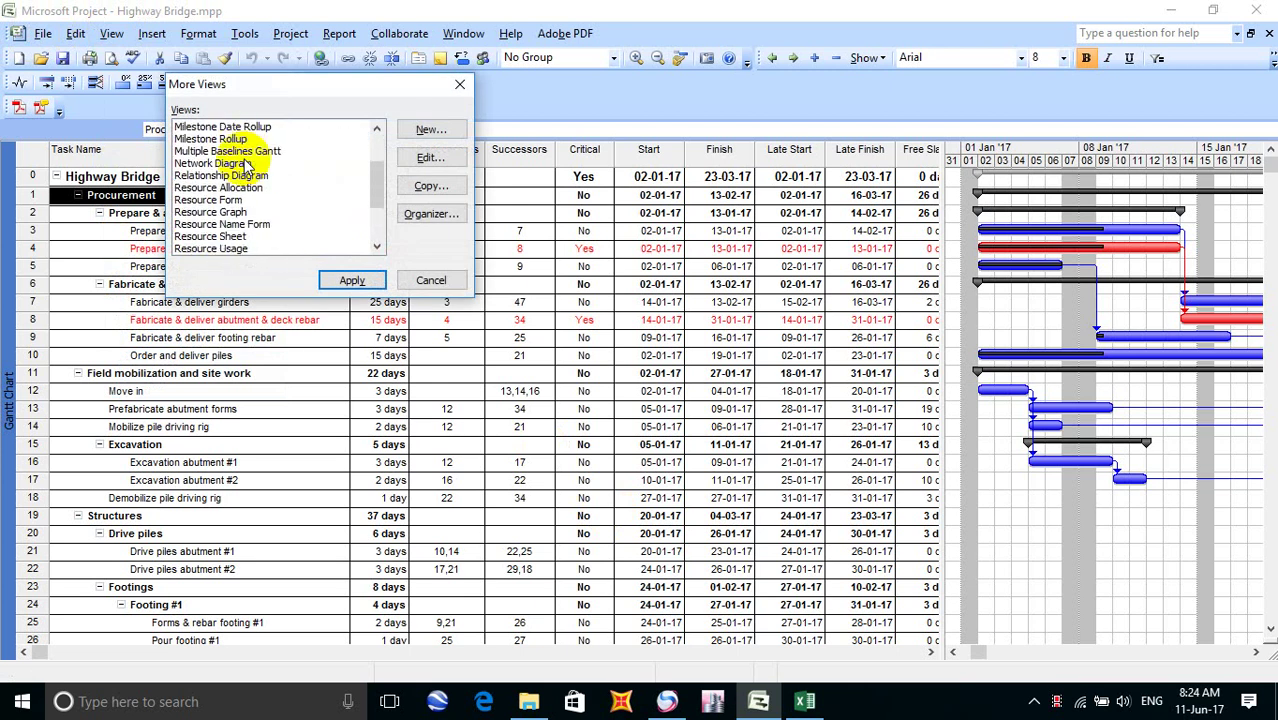
scroll(245, 168, down, 2)
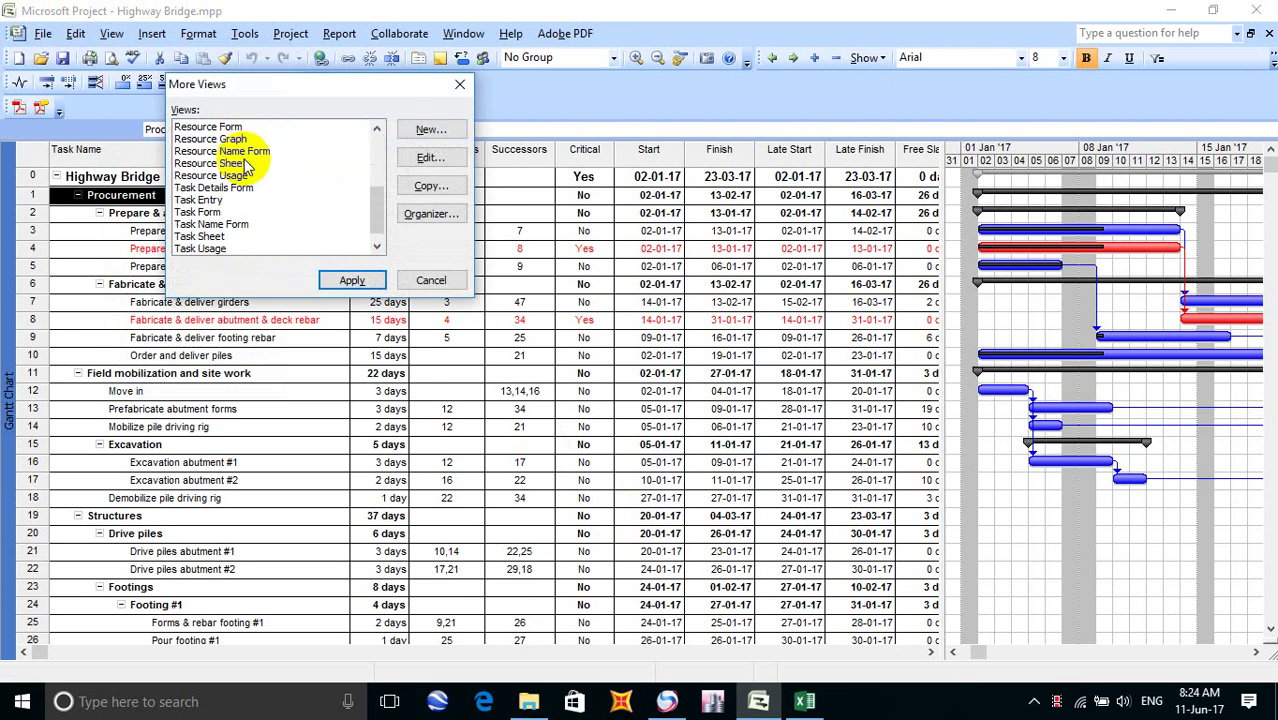
scroll(245, 168, down, 1)
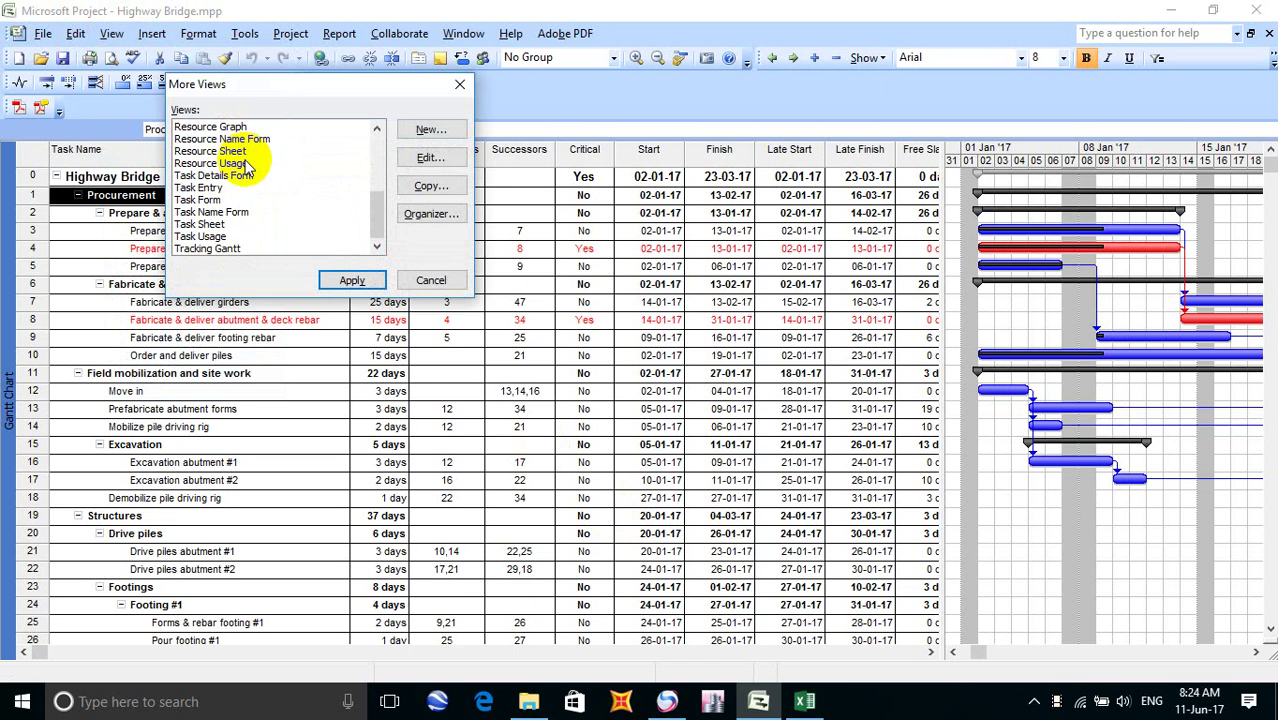
click(459, 84)
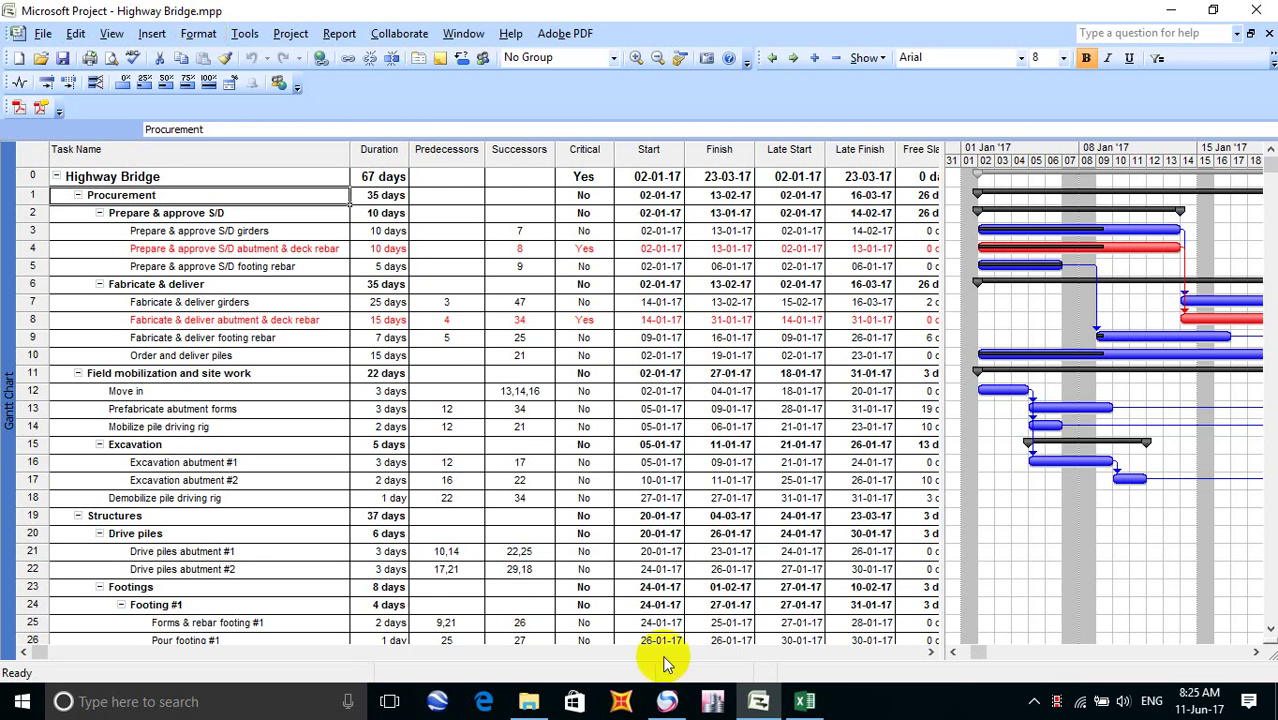
Check the MOP checklist in Excel and, back in Microsoft Project, insert a best-fit % Complete column with centred data before Duration
click(805, 701)
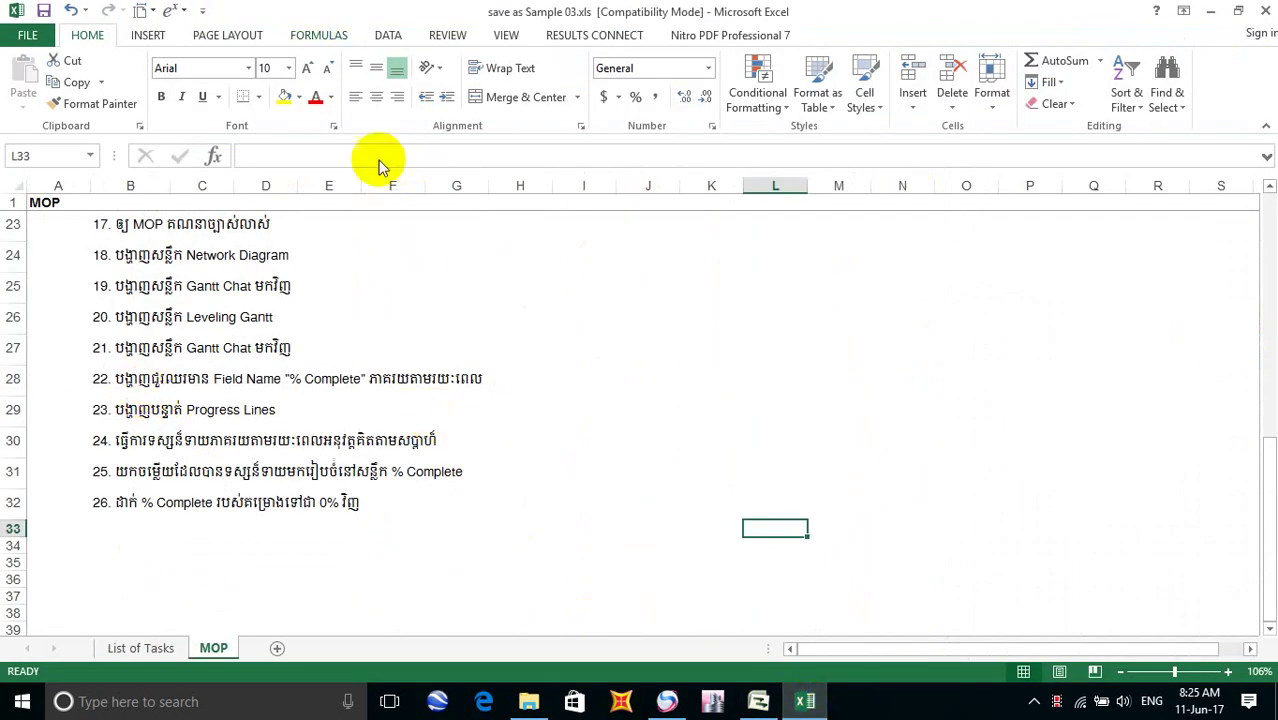
click(764, 702)
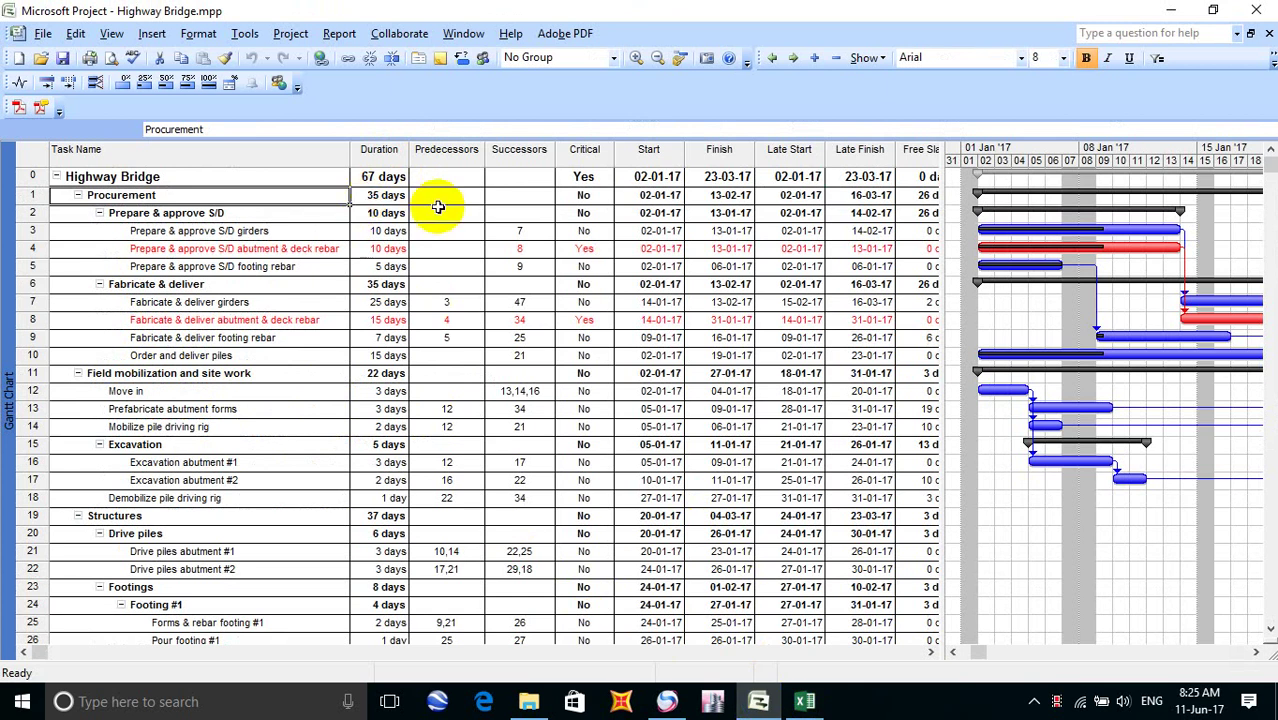
click(397, 150)
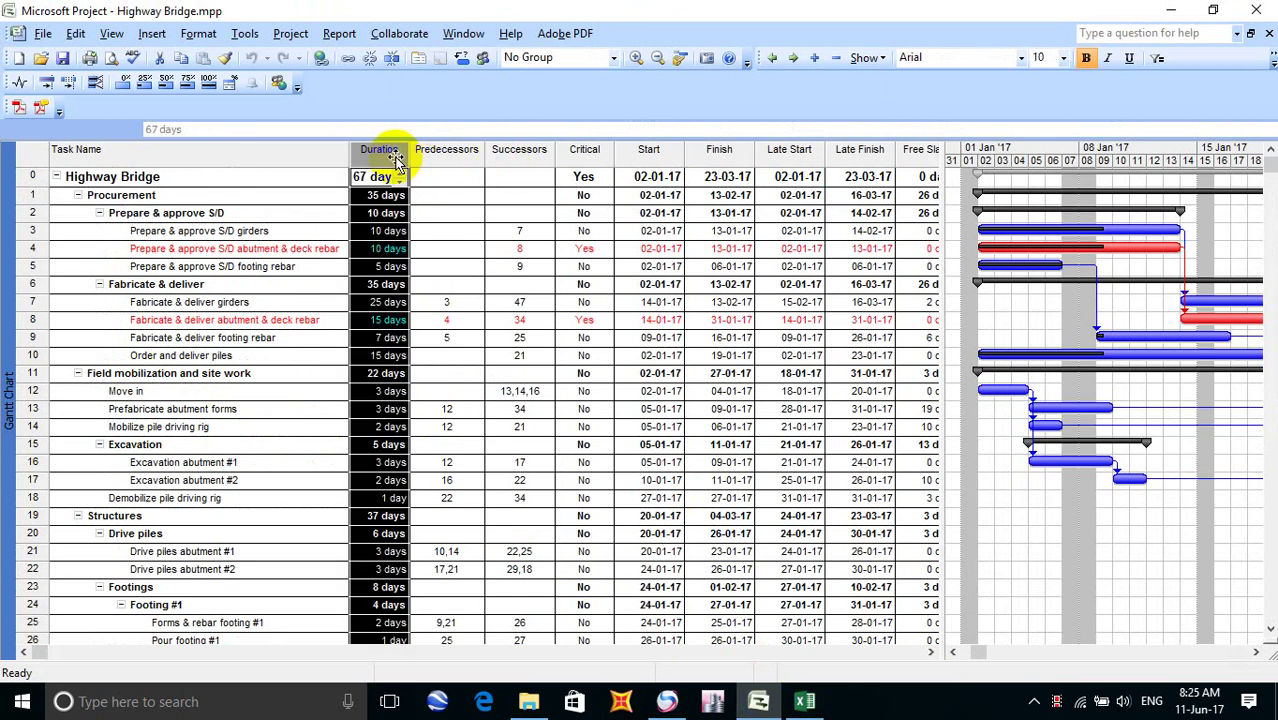
right_click(397, 160)
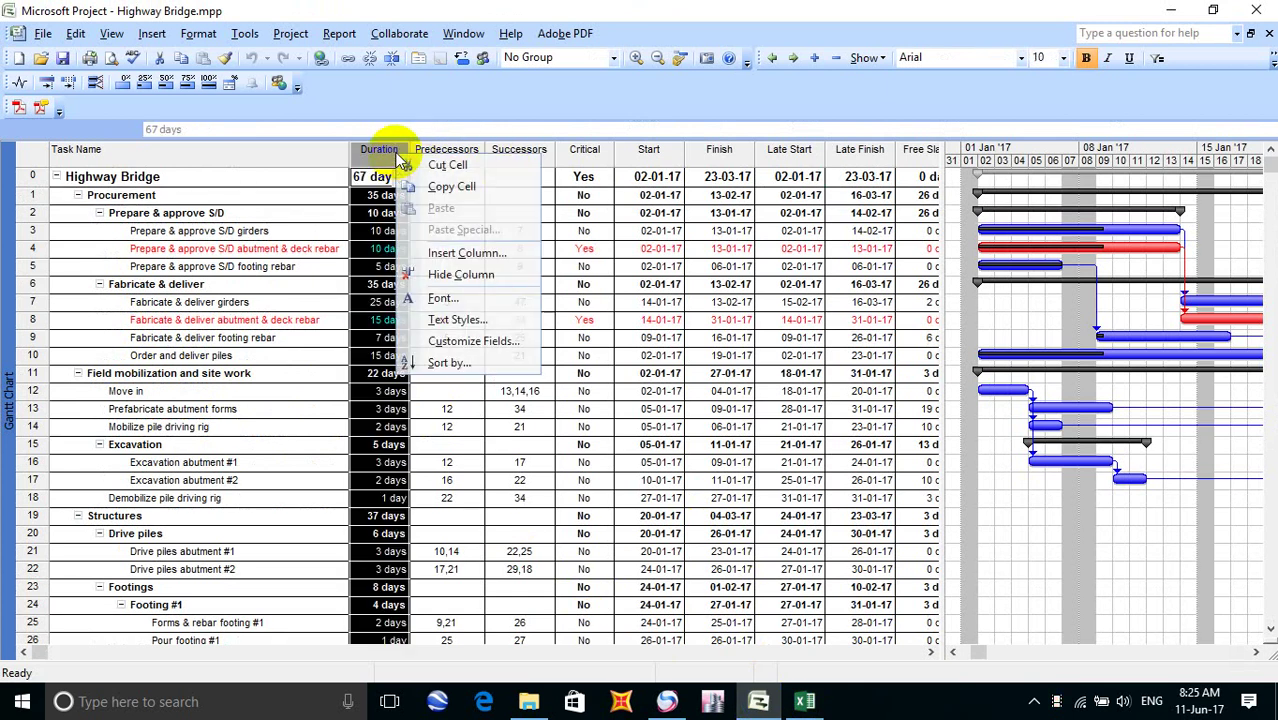
click(458, 253)
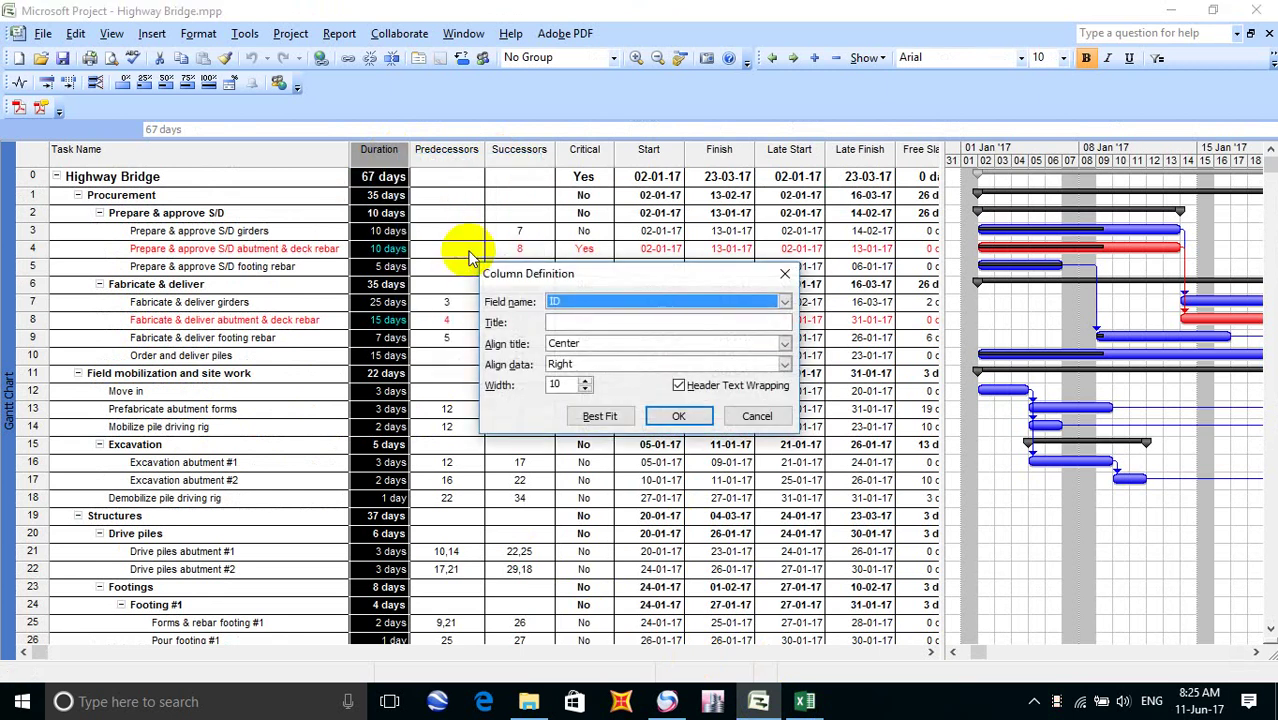
click(667, 303)
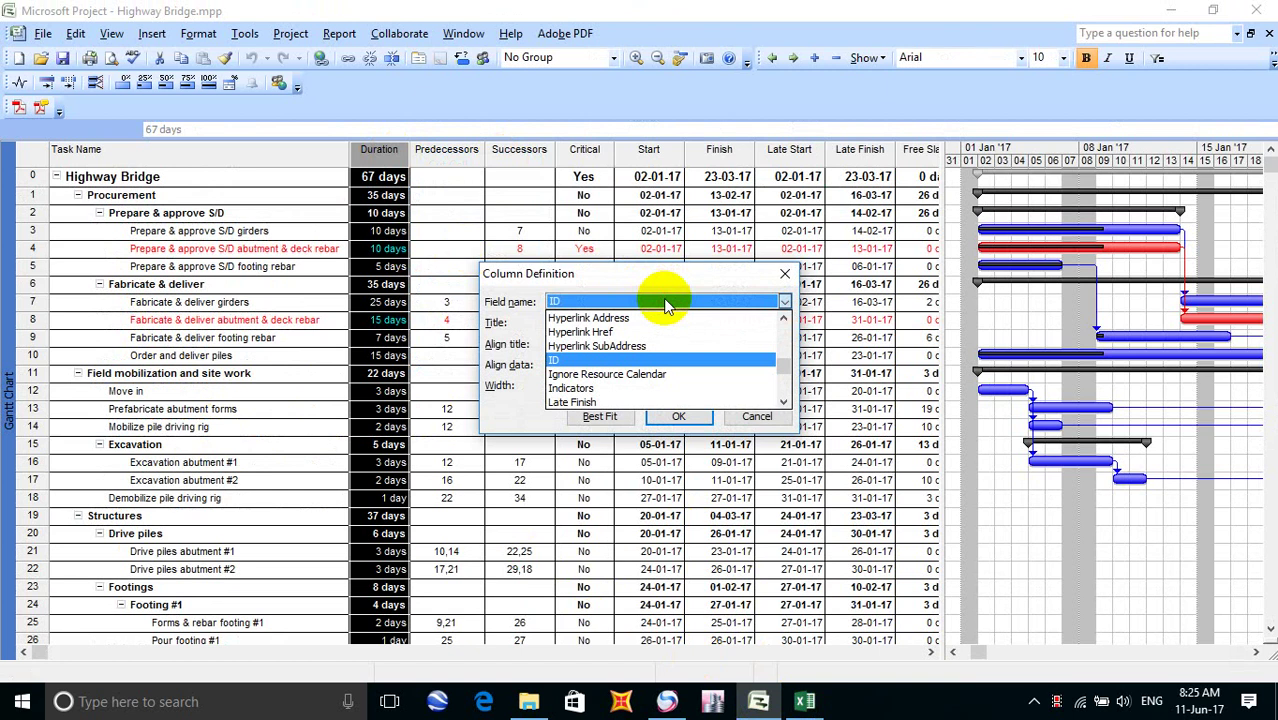
key(Home)
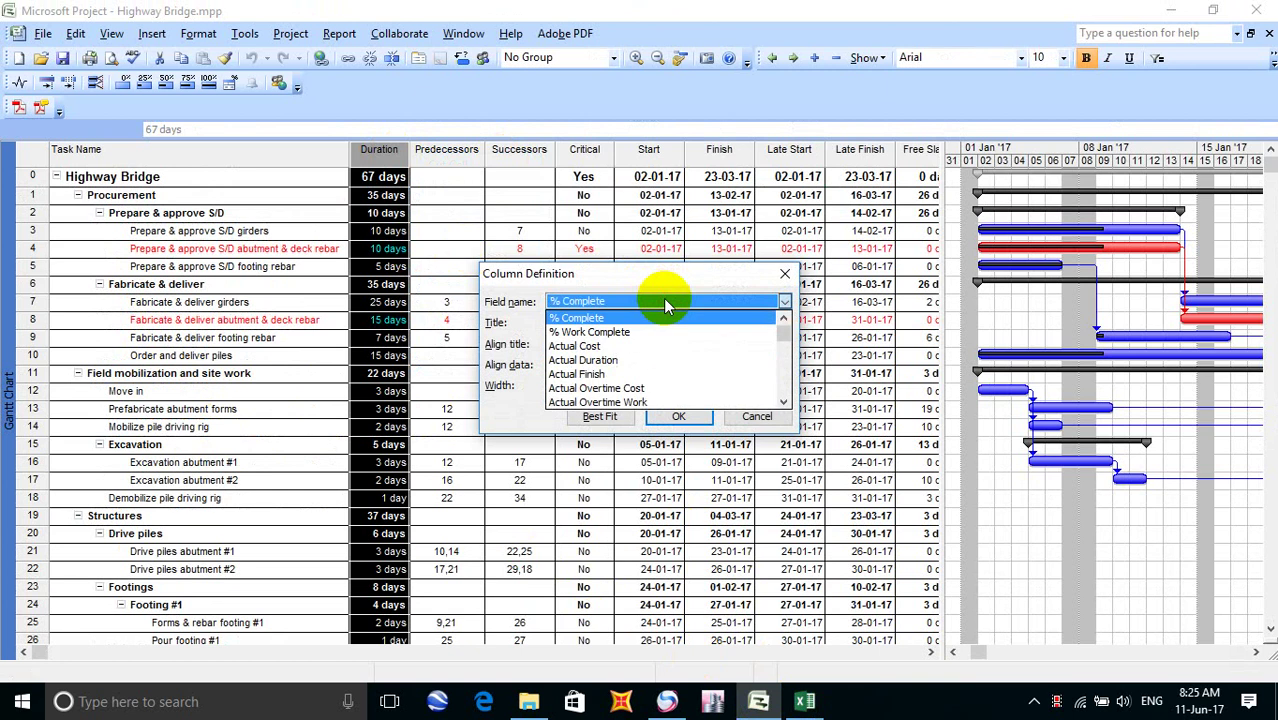
click(594, 320)
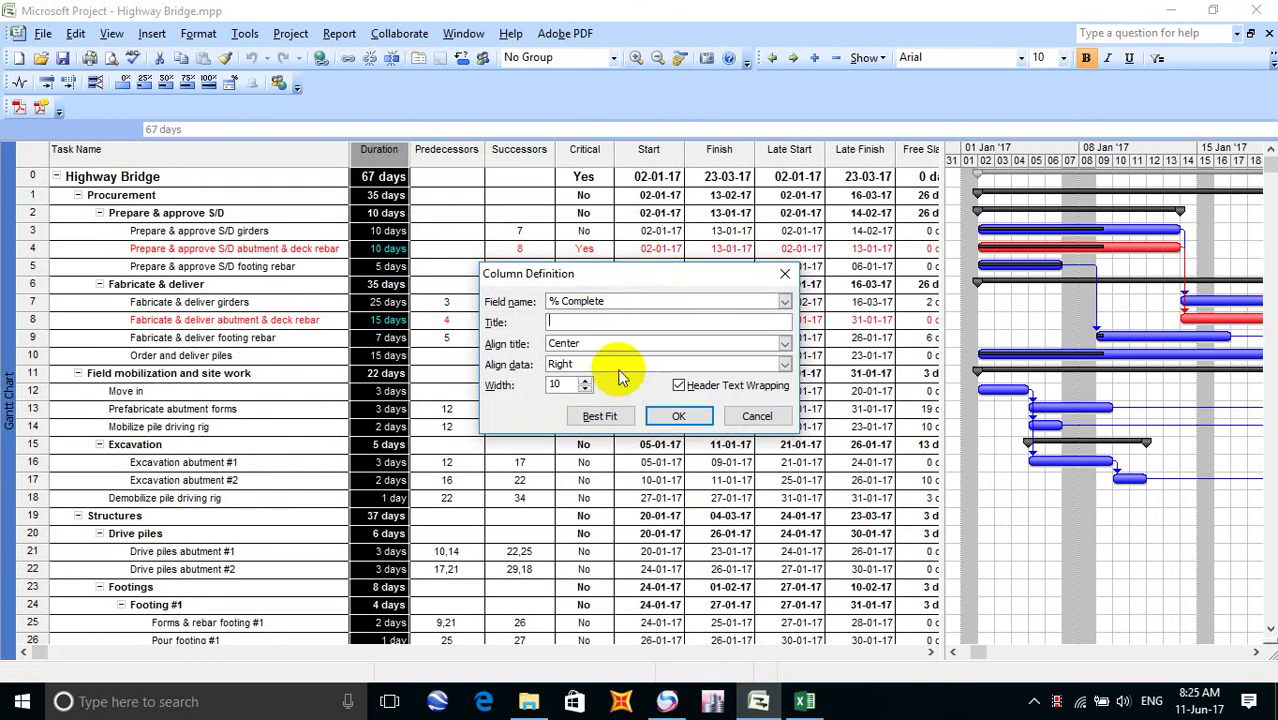
click(784, 364)
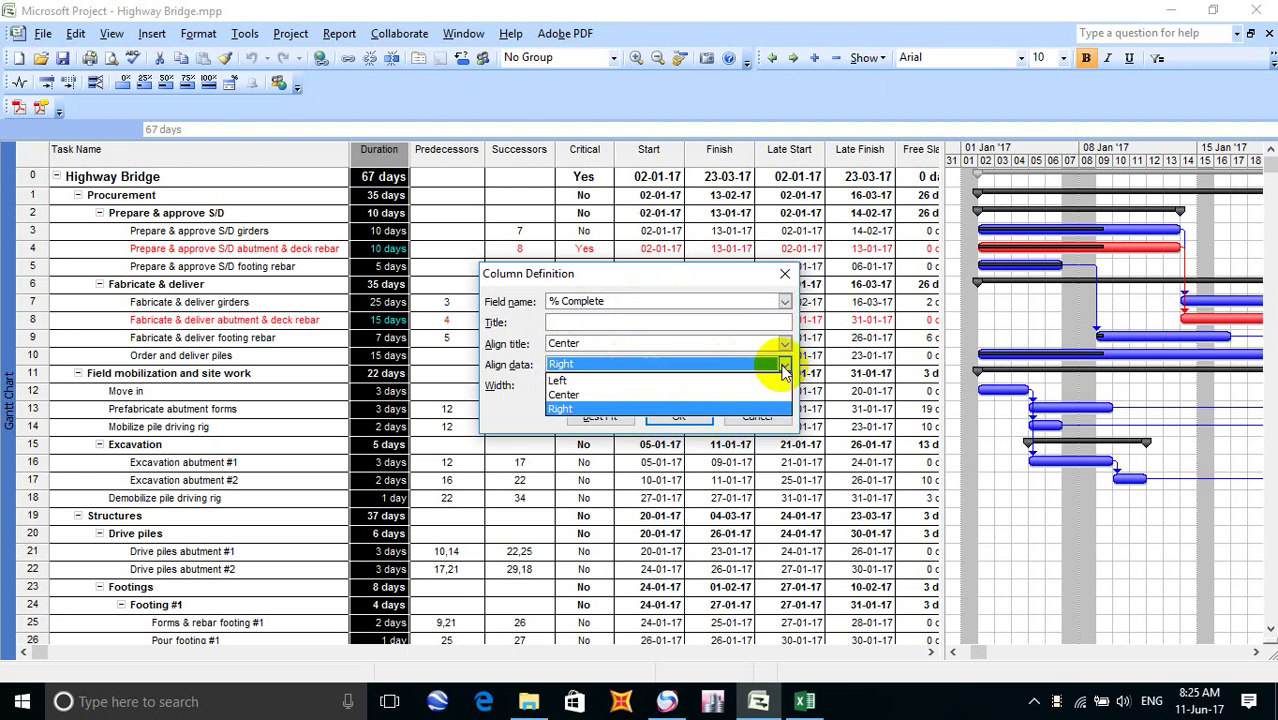
click(650, 394)
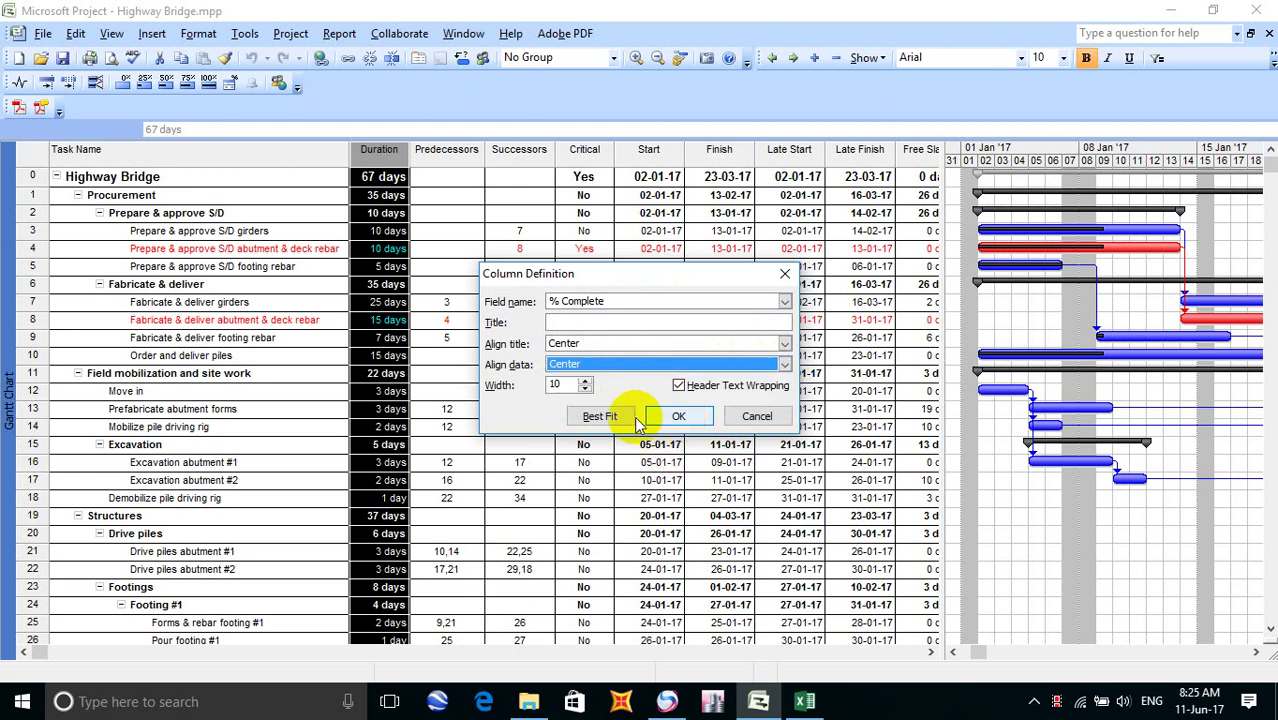
click(598, 416)
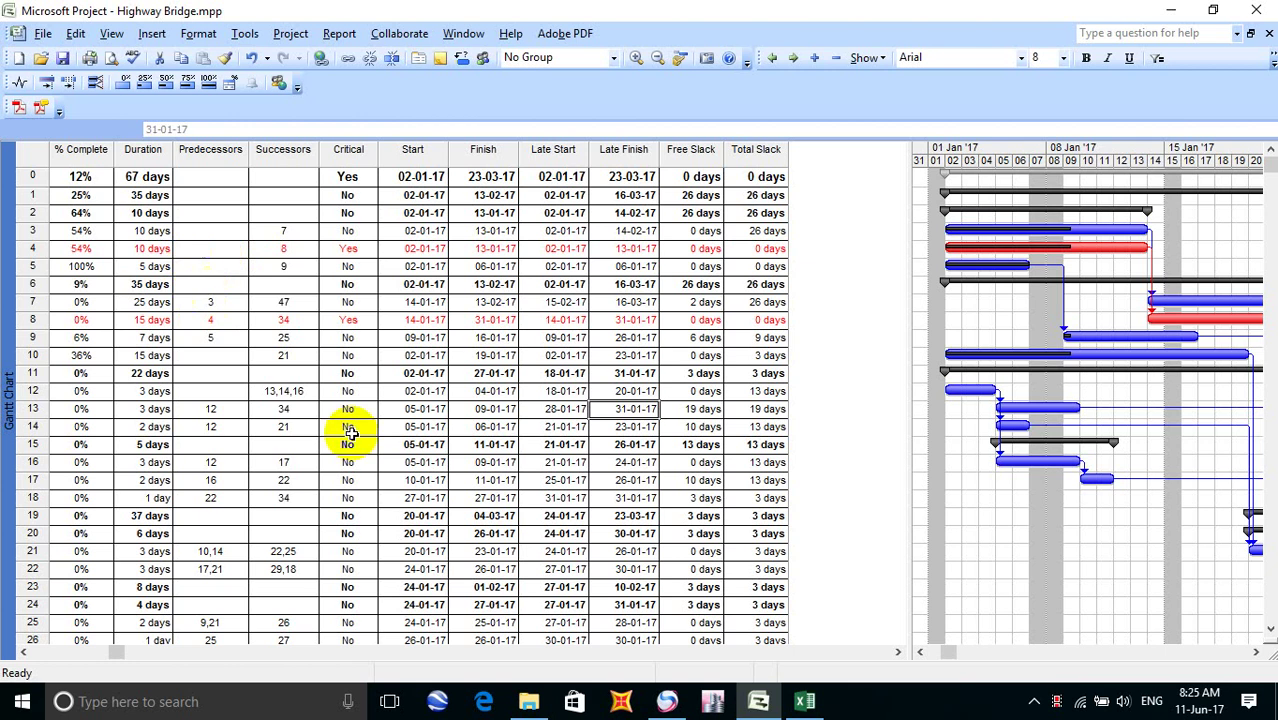
Check the Progress Lines item in the Excel checklist and look through the tracking commands in Microsoft Project
click(805, 701)
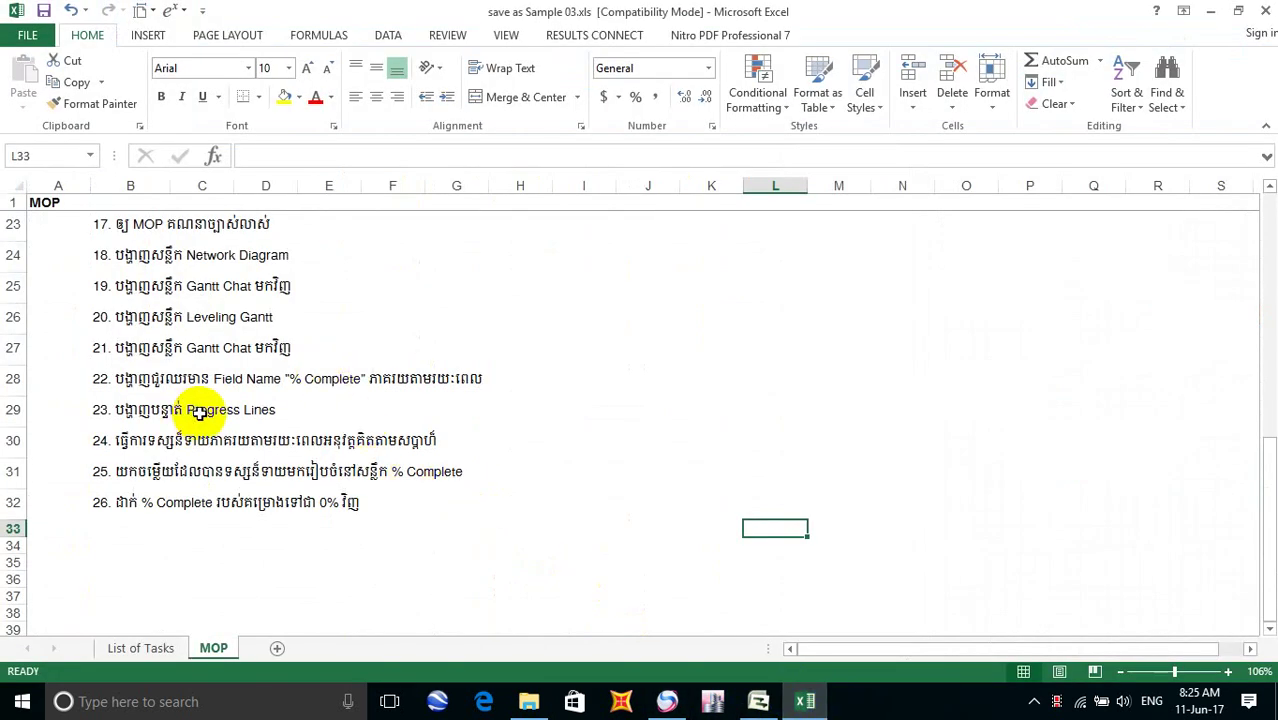
click(758, 701)
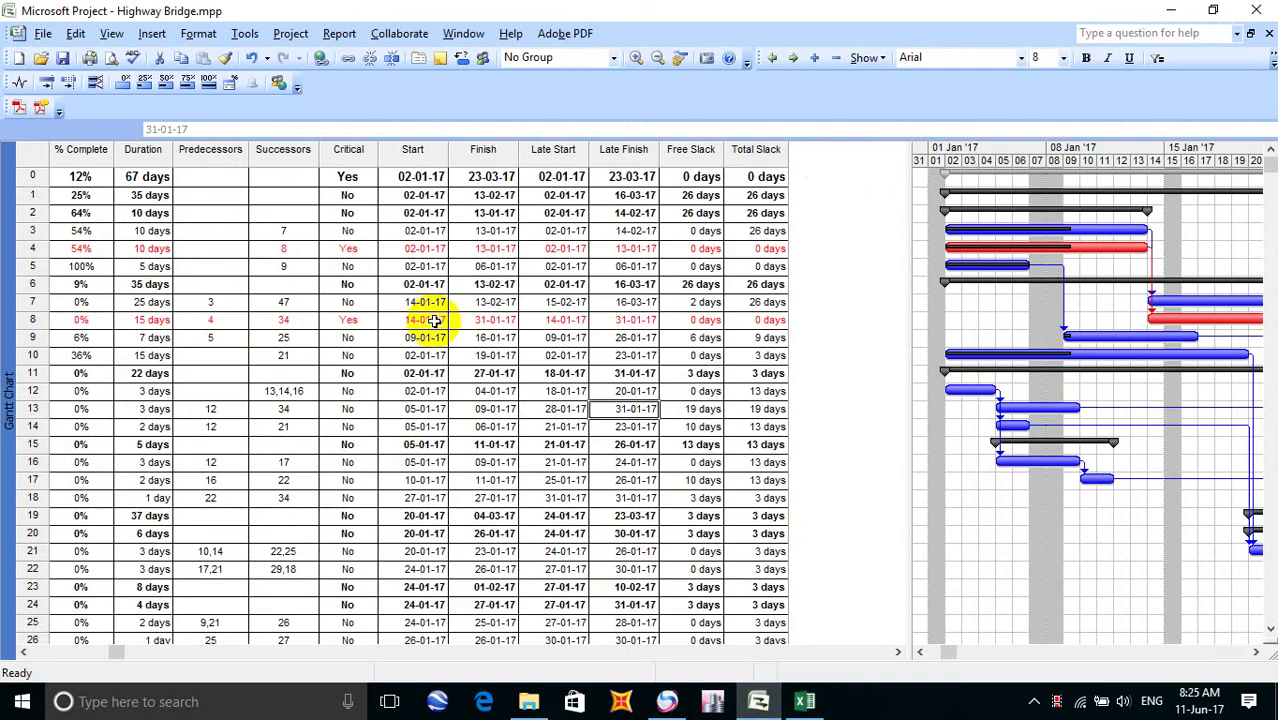
click(205, 34)
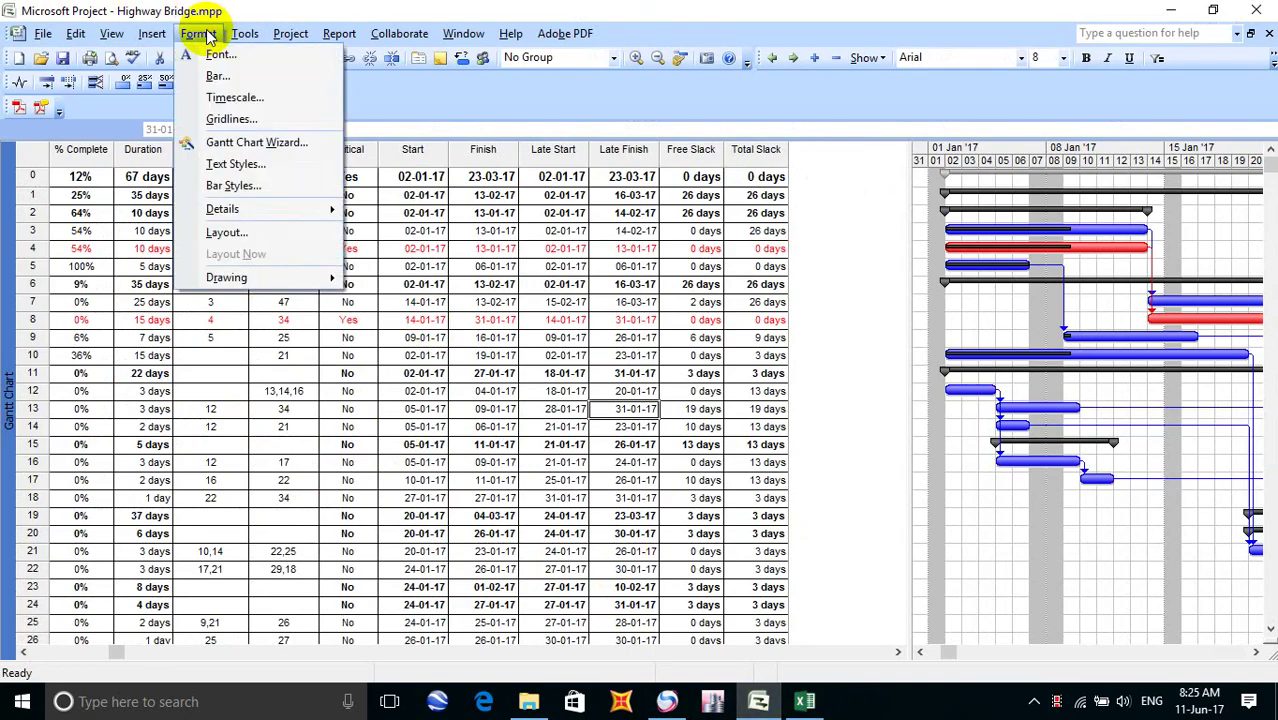
click(245, 35)
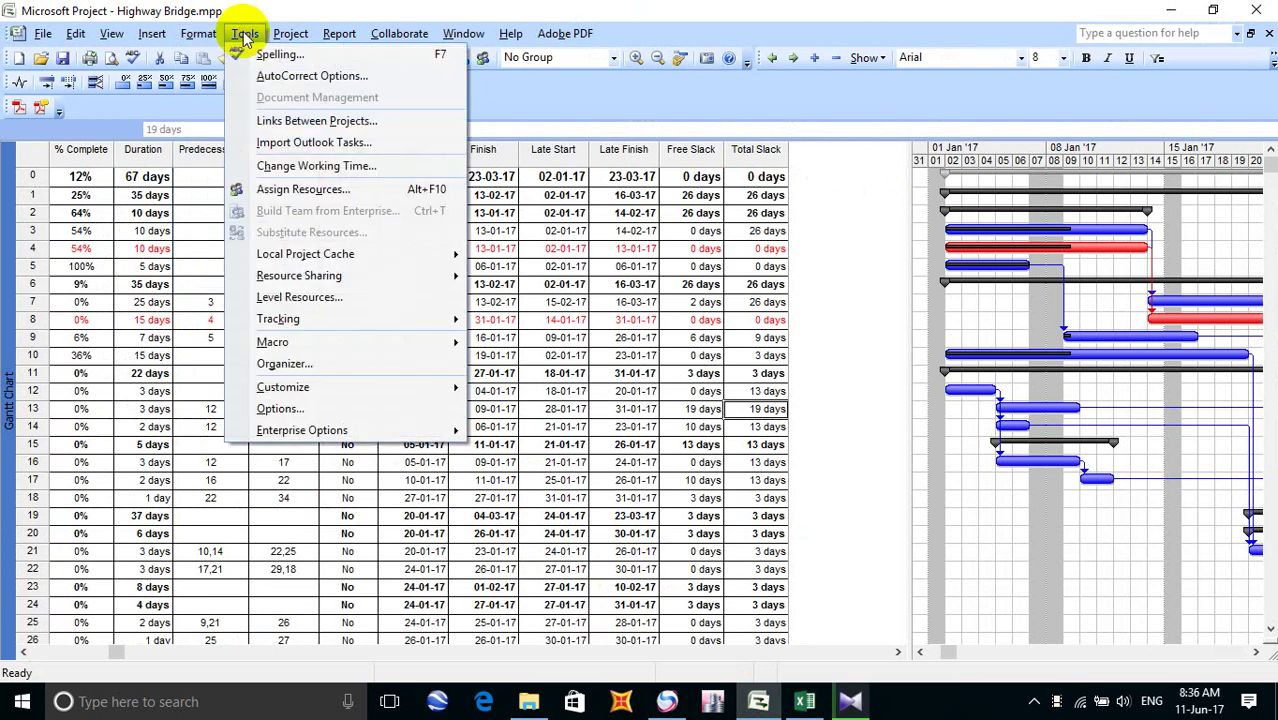
mouse_move(401, 319)
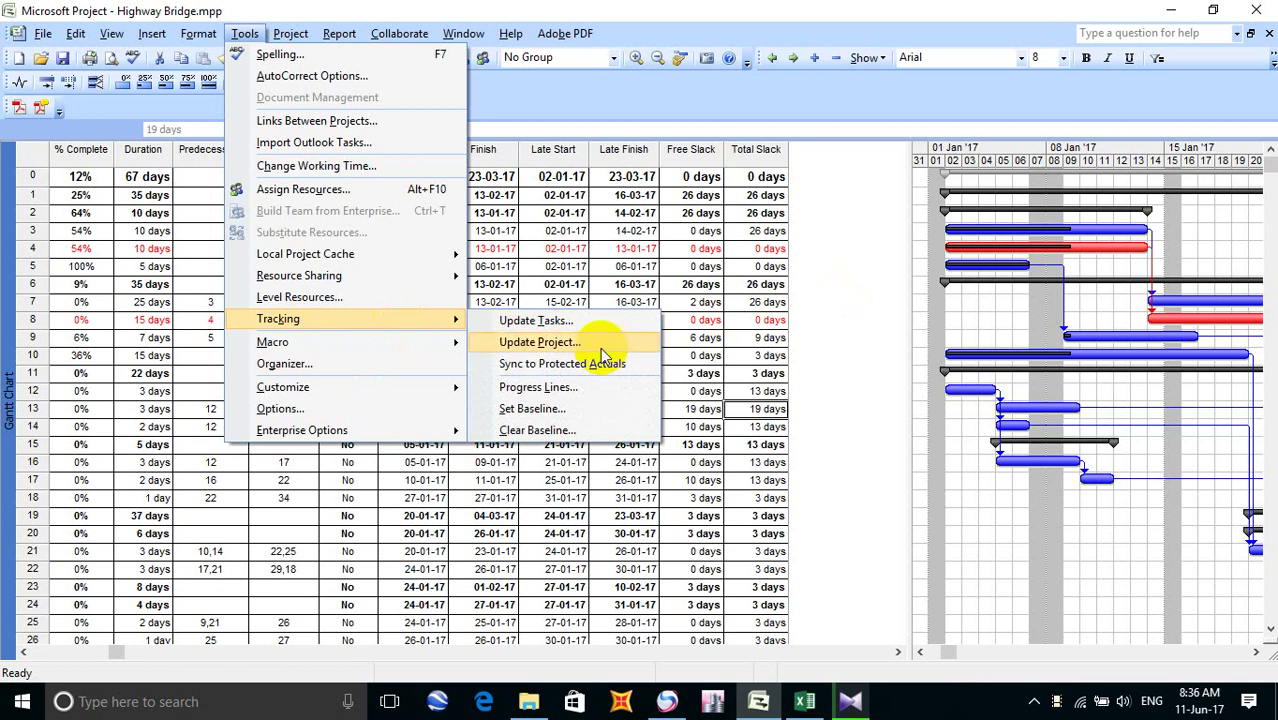
click(835, 281)
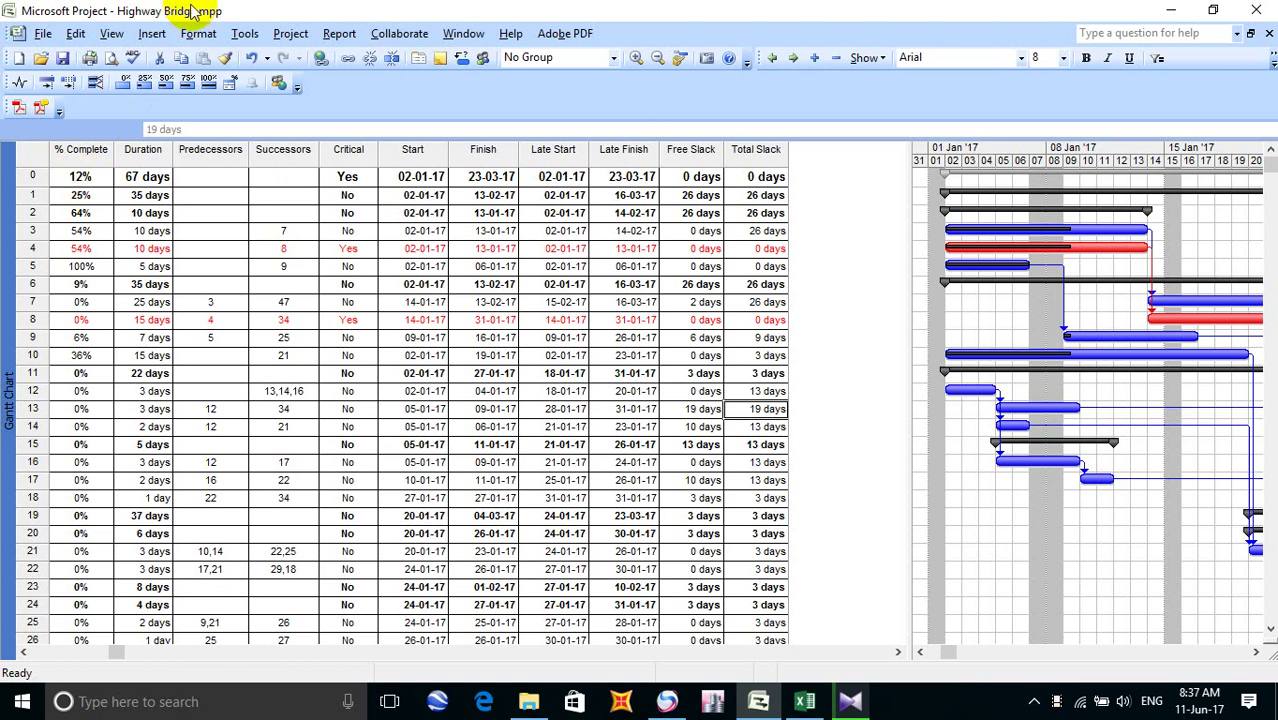
Open the Progress Lines settings and turn on always displaying the current progress line at the project status date
click(290, 37)
mouse_move(248, 37)
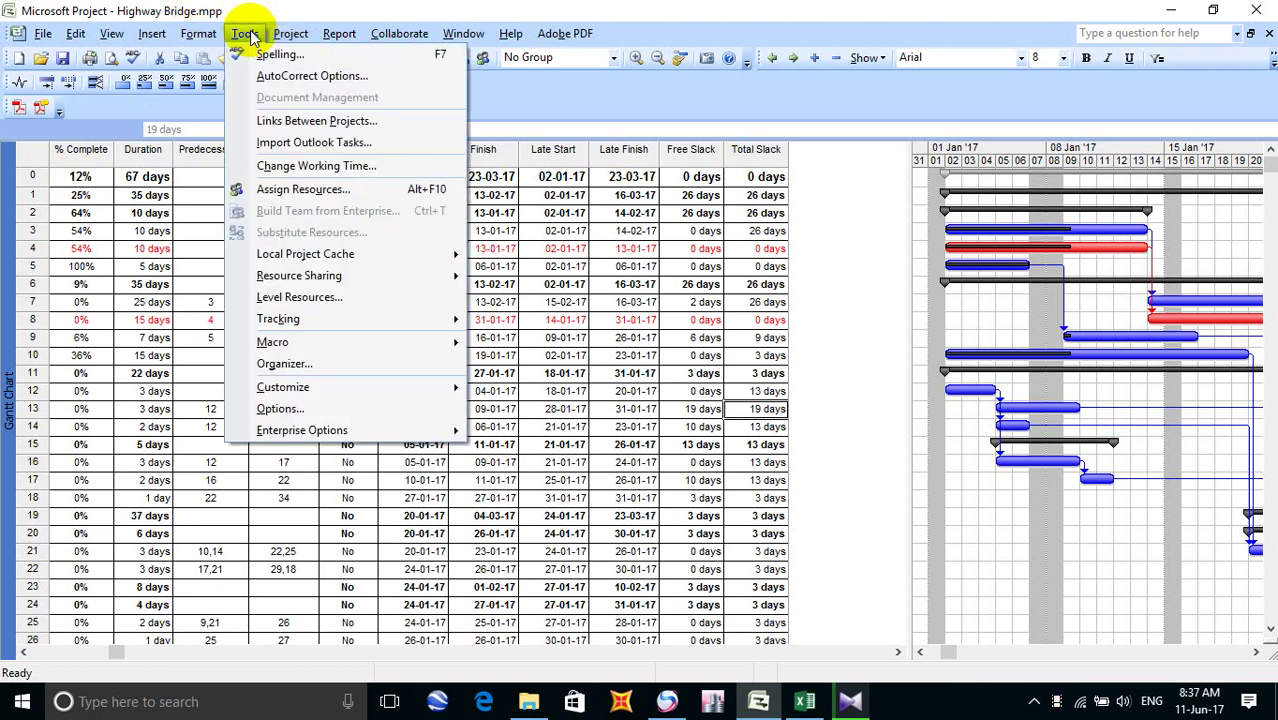
mouse_move(300, 320)
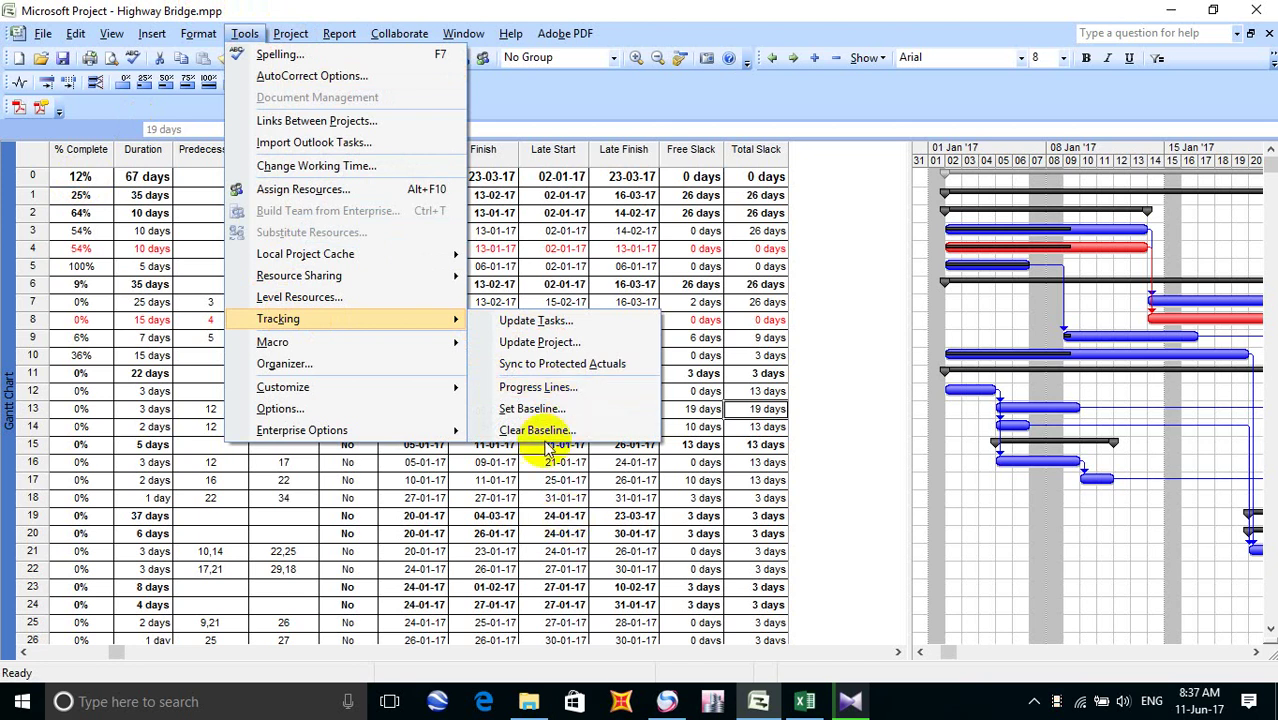
click(561, 395)
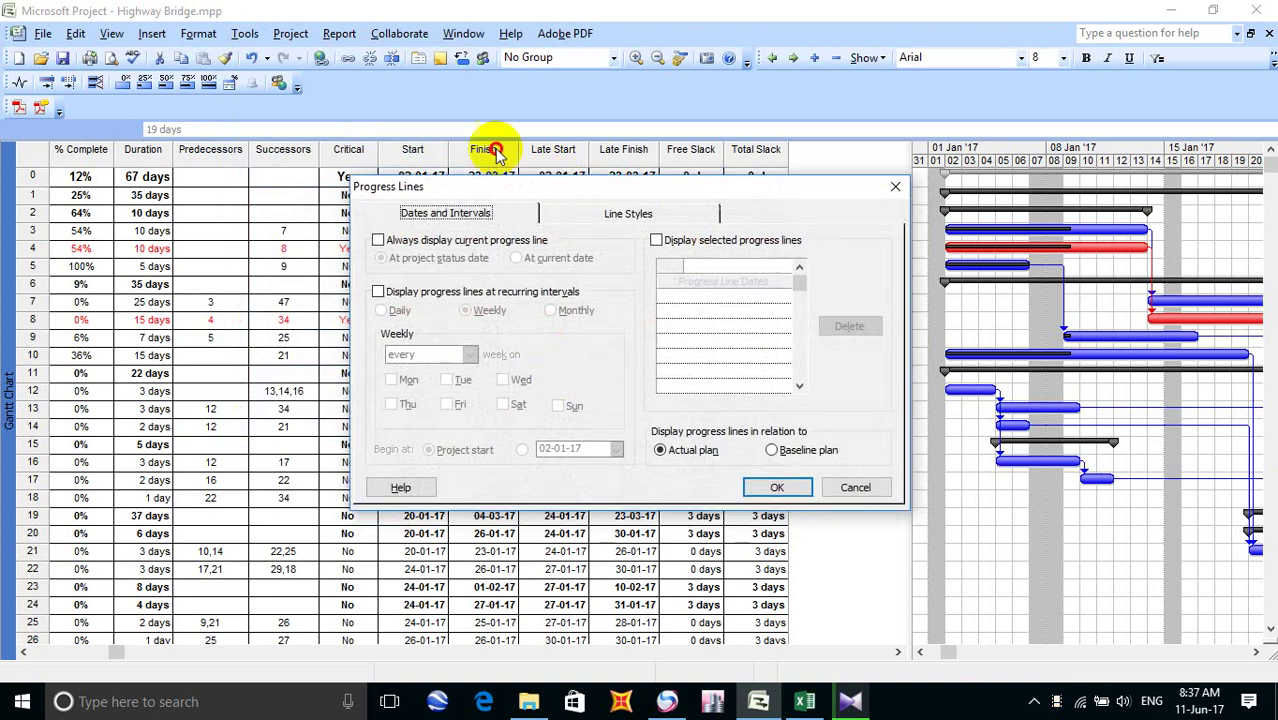
drag(536, 184, 446, 124)
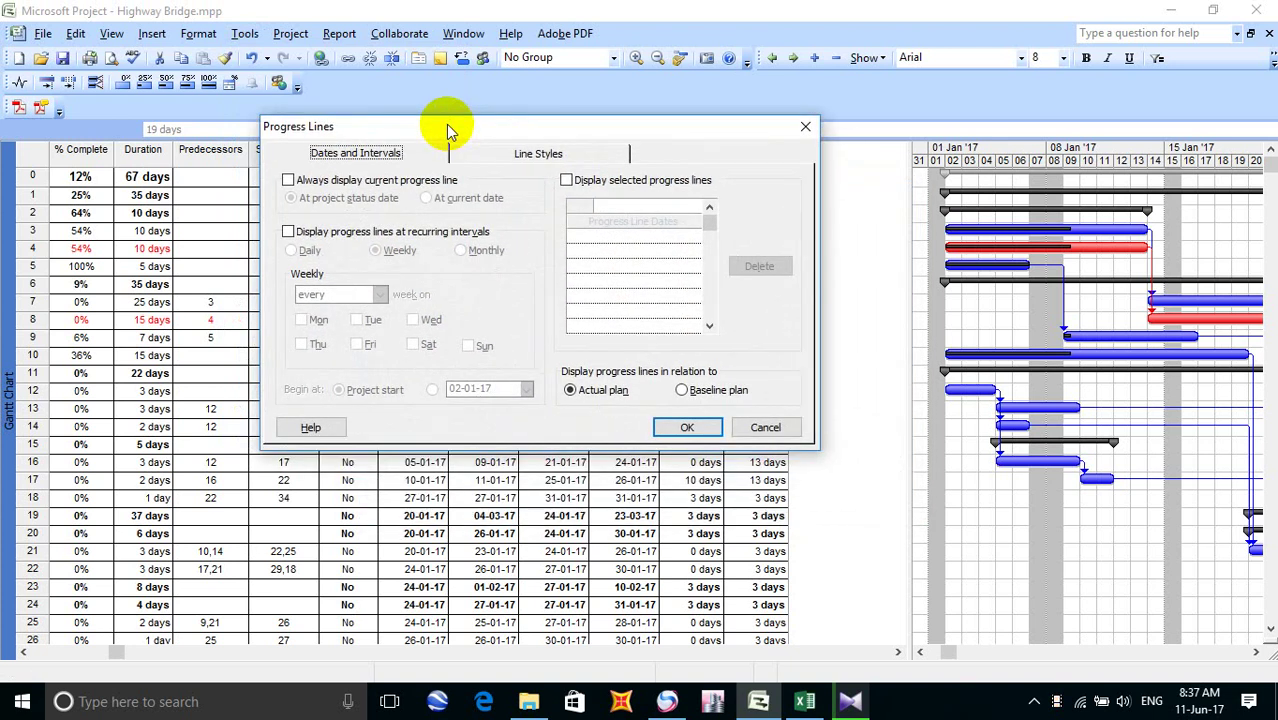
drag(300, 179, 455, 185)
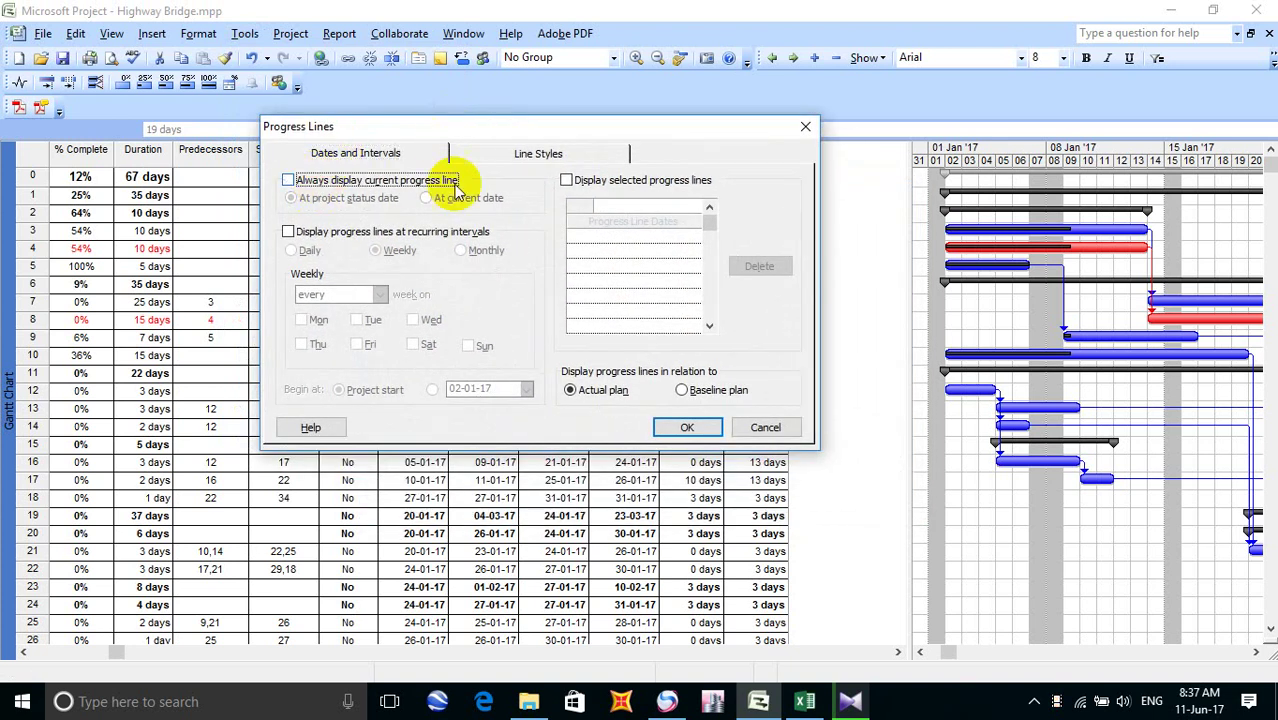
click(289, 183)
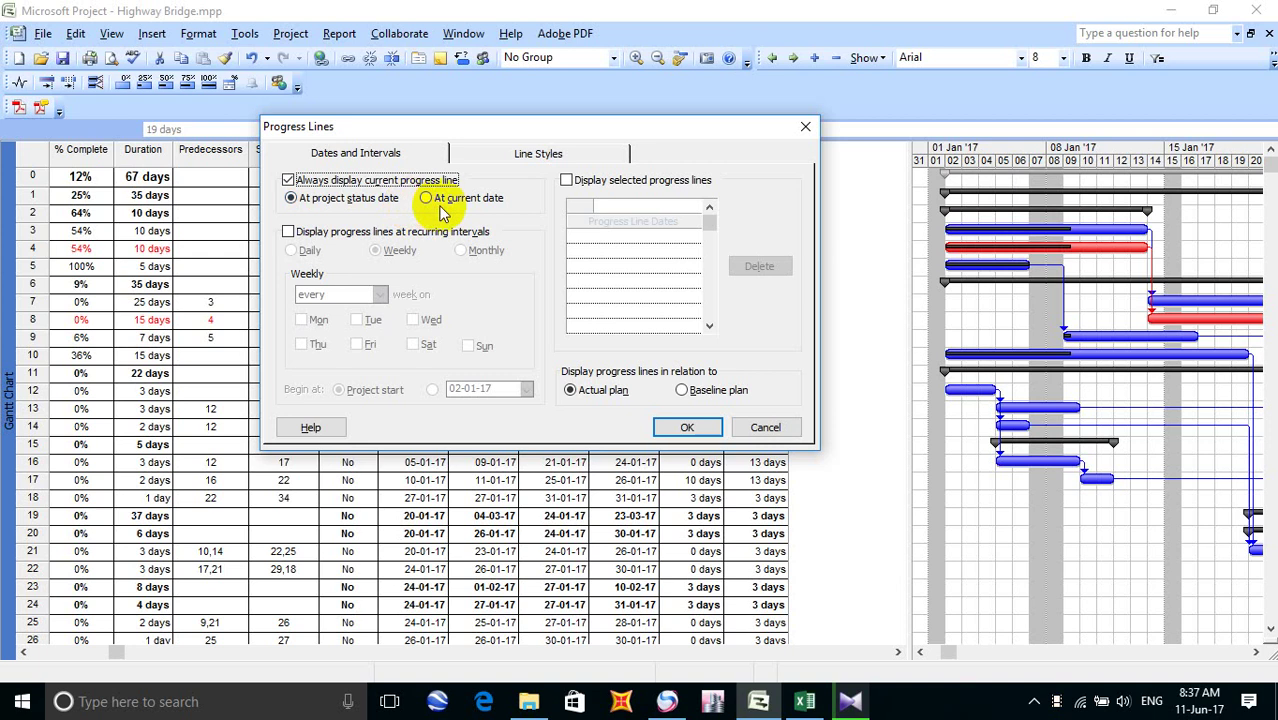
Turn on the date display for each progress line and apply the Progress Lines settings
click(549, 156)
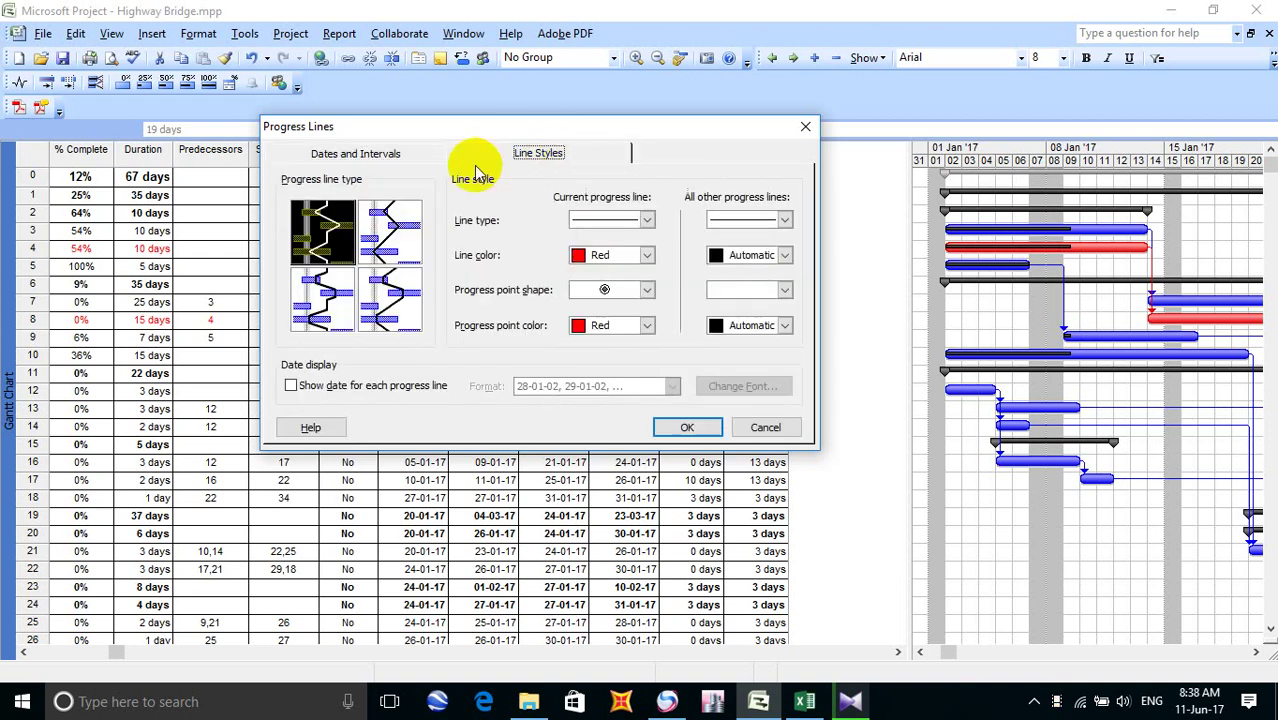
click(291, 386)
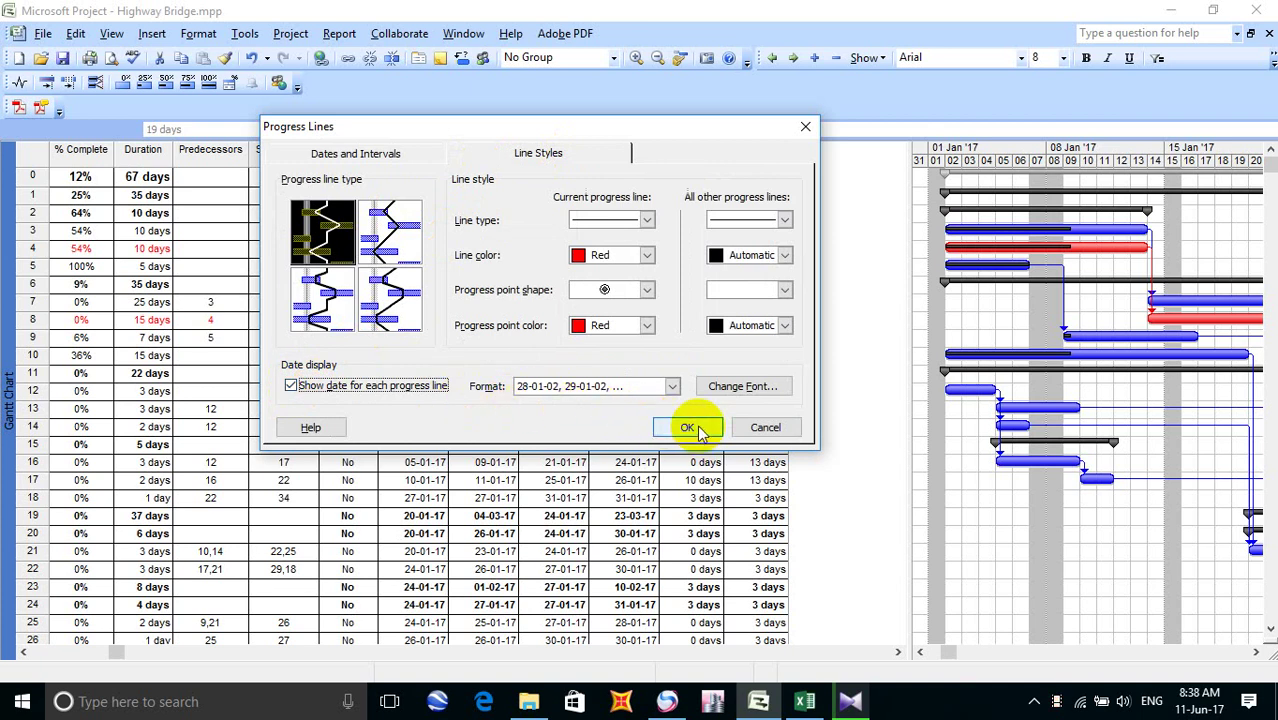
click(698, 430)
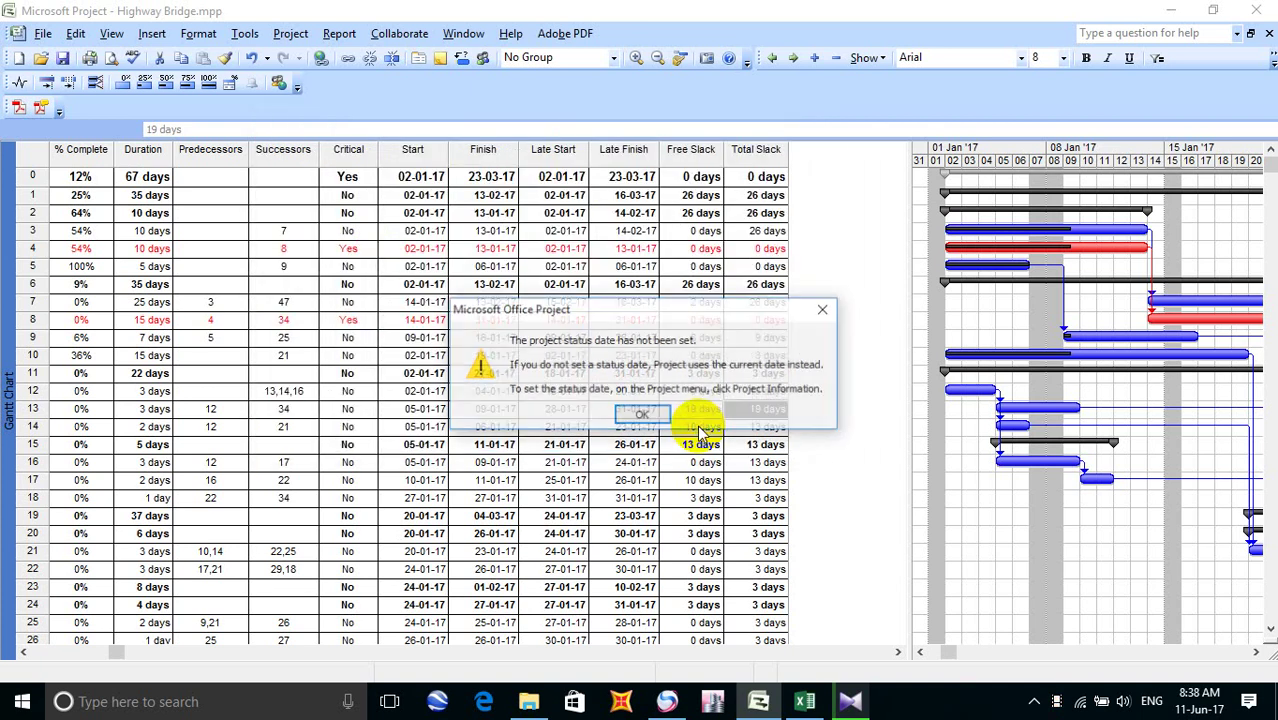
Dismiss the status date notice and widen the Gantt chart area to examine the progress lines against the task bars
click(655, 415)
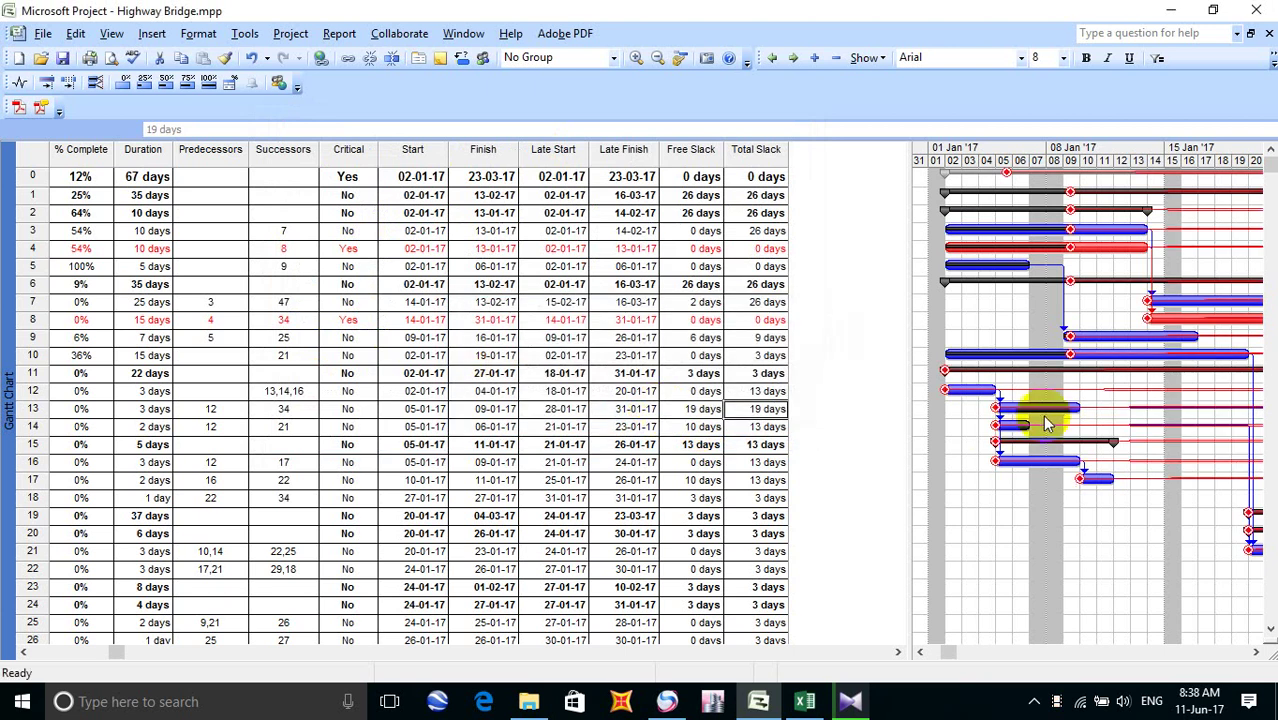
click(1133, 291)
scroll(1133, 291, down, 2)
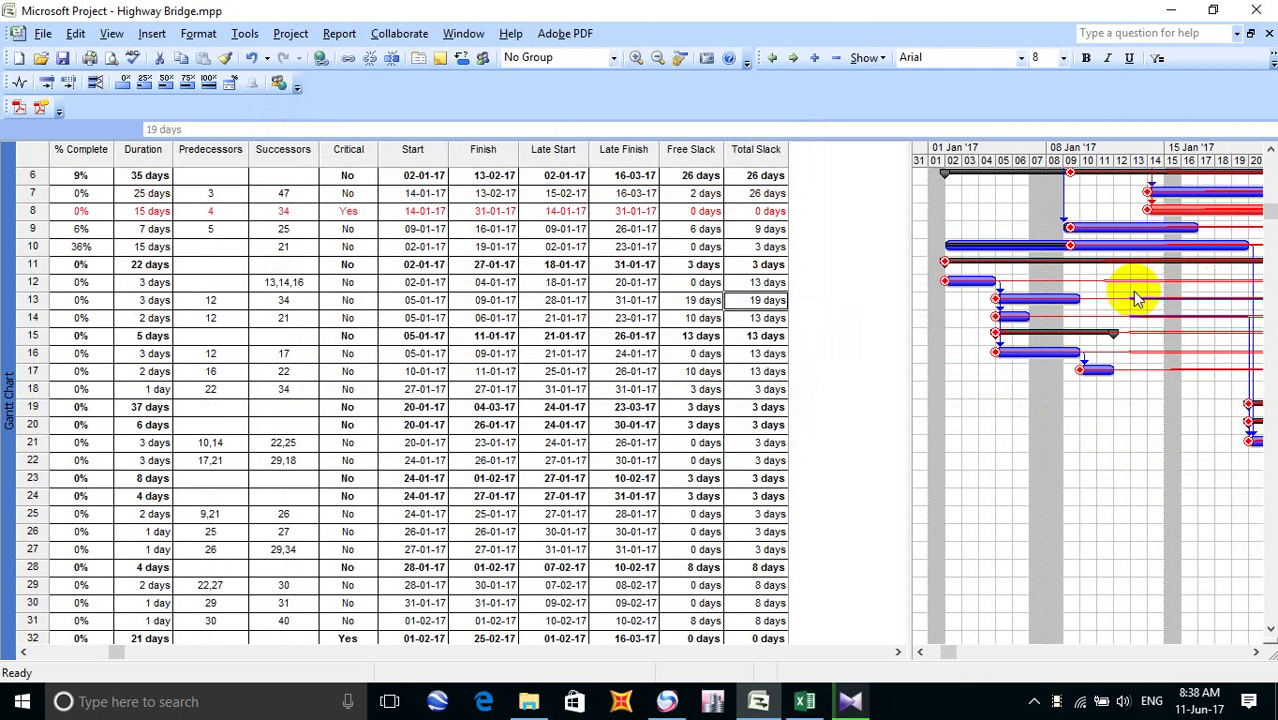
scroll(1133, 291, up, 2)
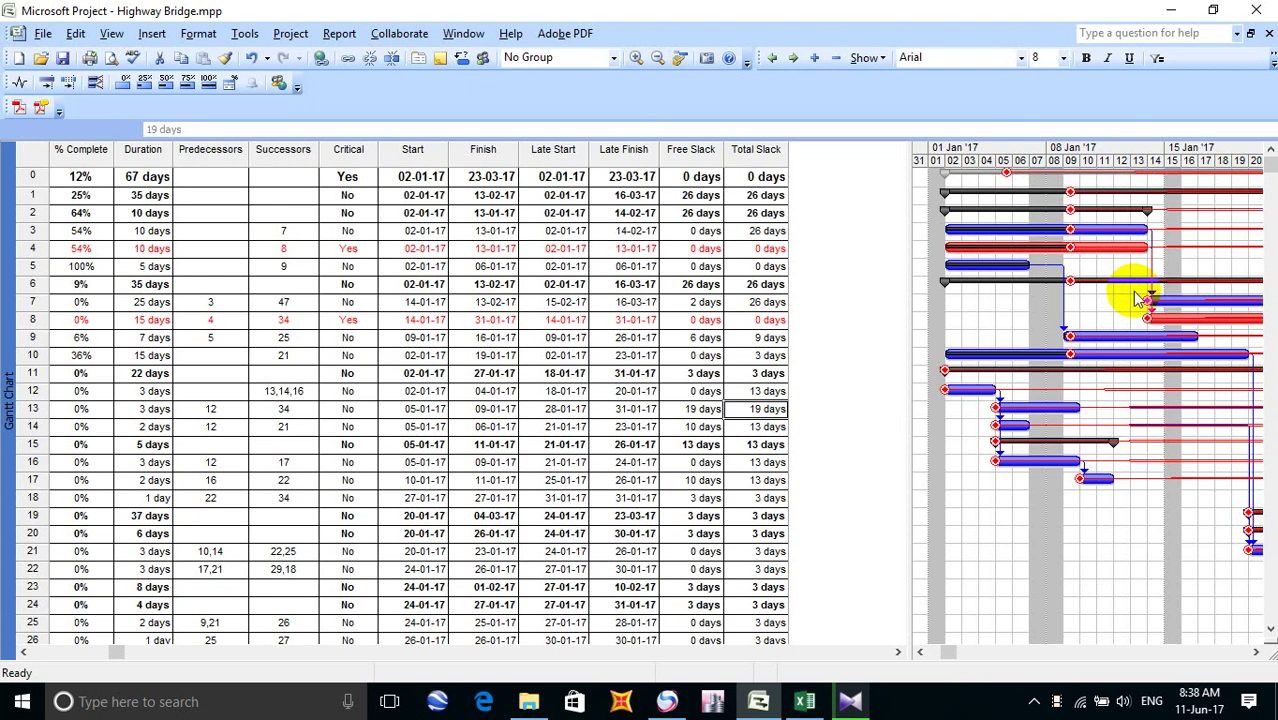
click(1257, 653)
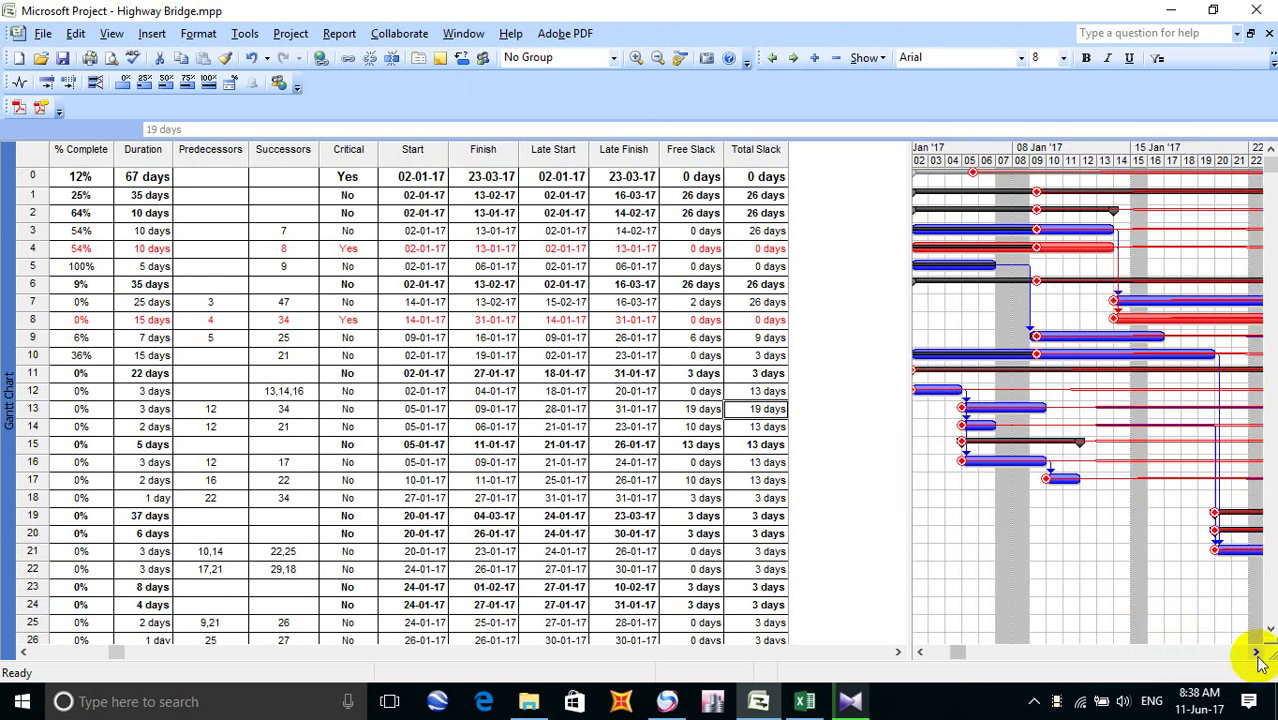
drag(907, 322, 801, 318)
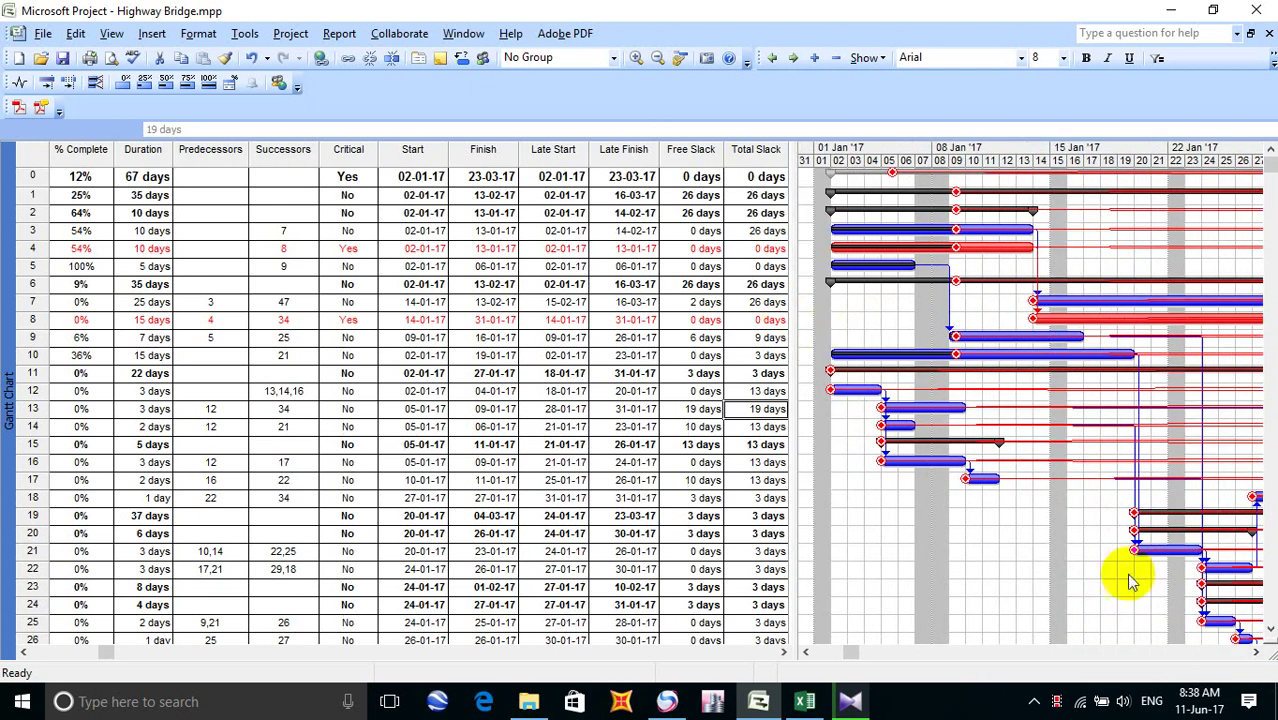
click(1255, 653)
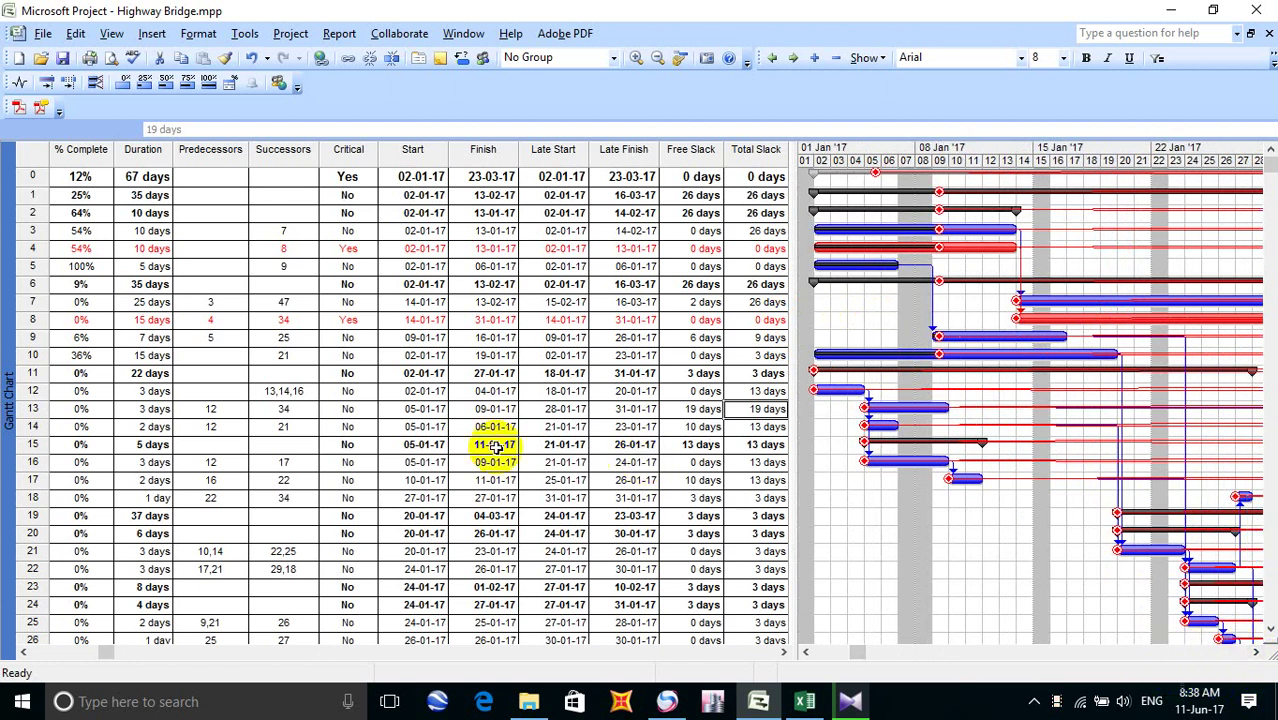
Update work as complete through 07-01-17 for the entire project with the 0% - 100% complete option
click(248, 33)
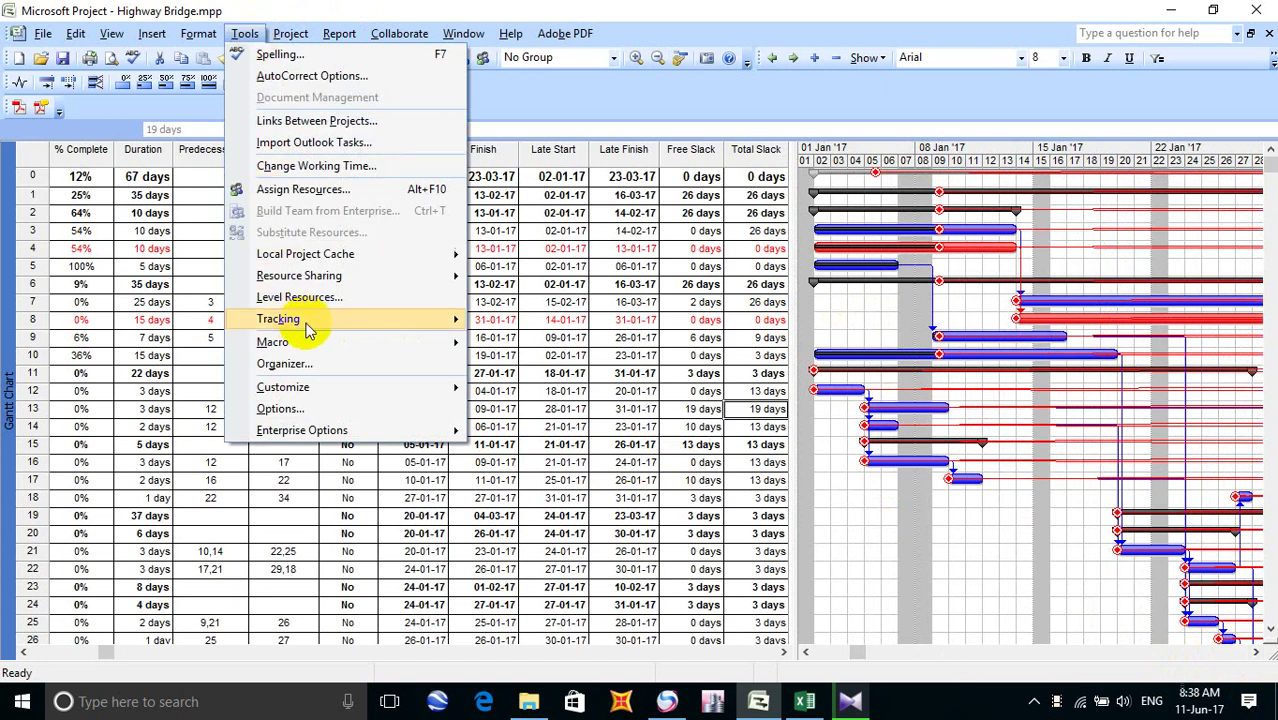
mouse_move(309, 323)
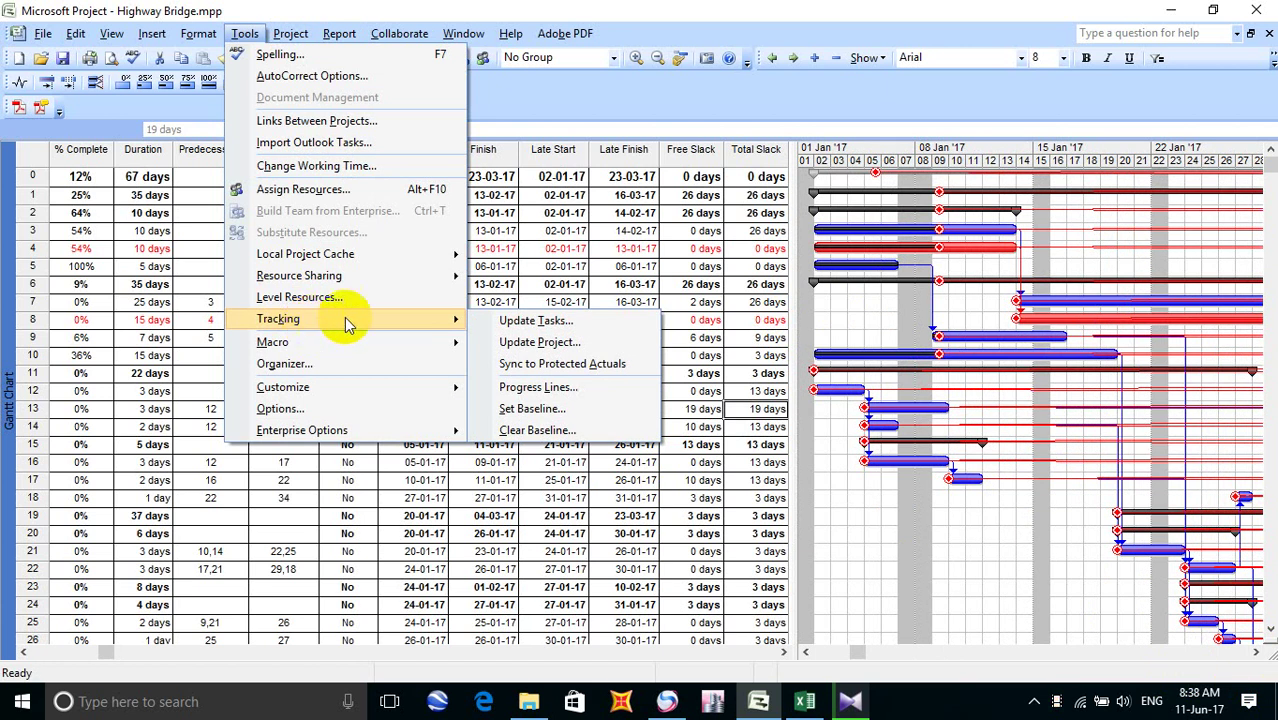
click(586, 347)
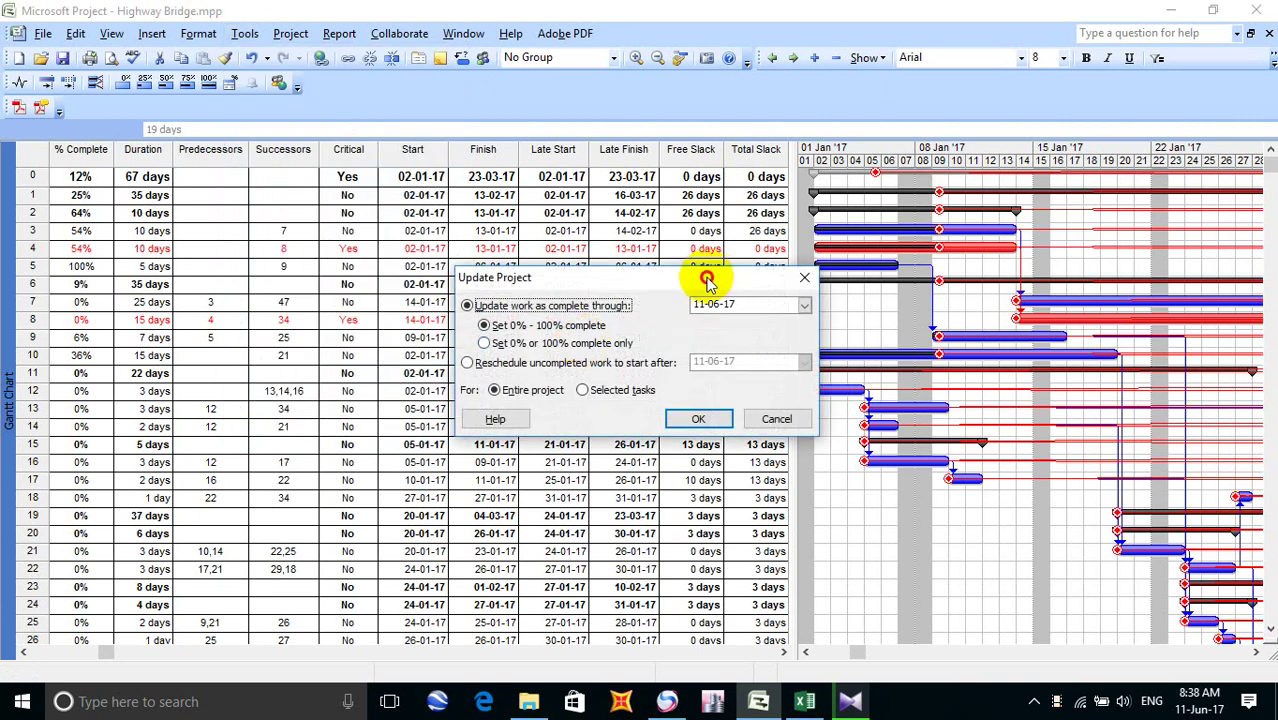
click(572, 302)
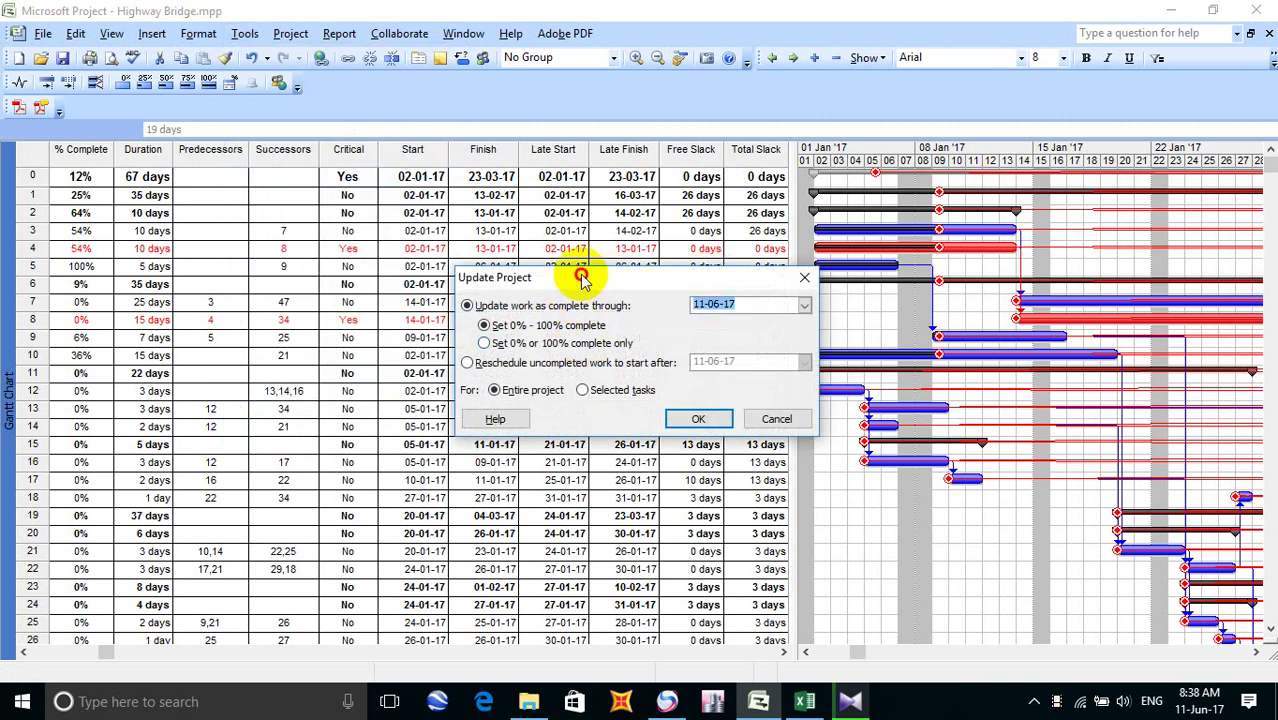
drag(585, 279, 425, 358)
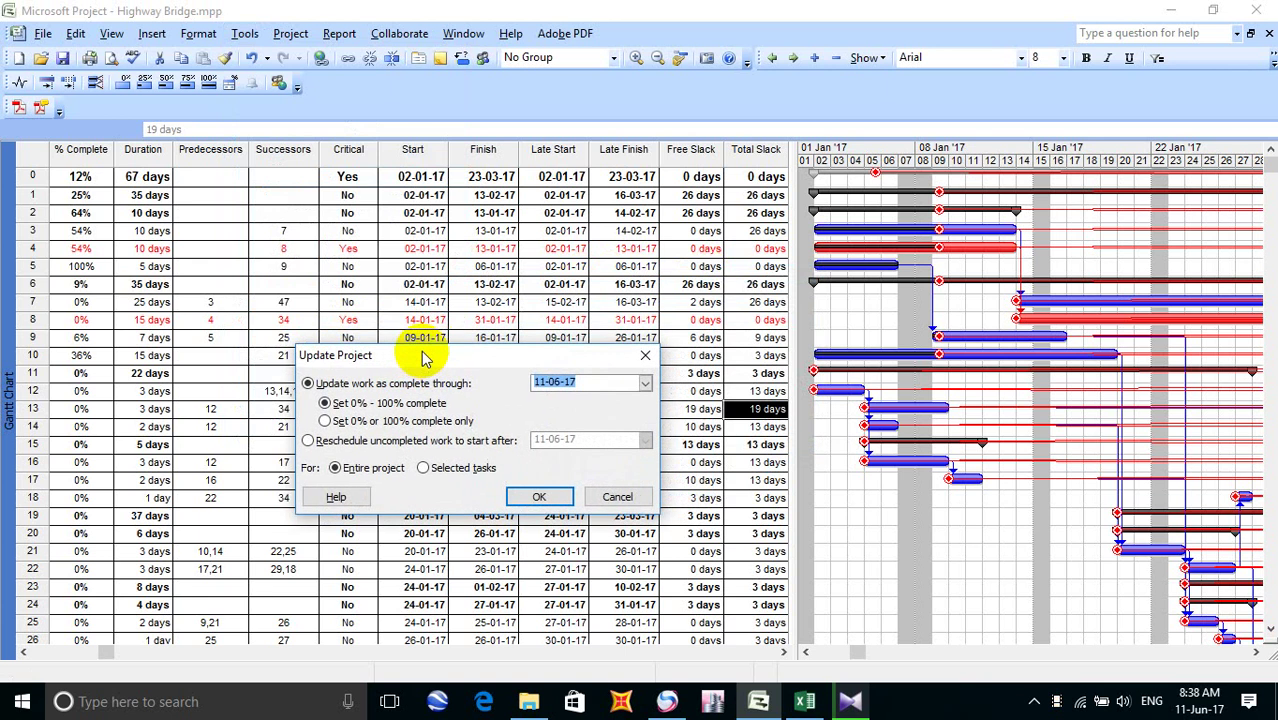
click(645, 385)
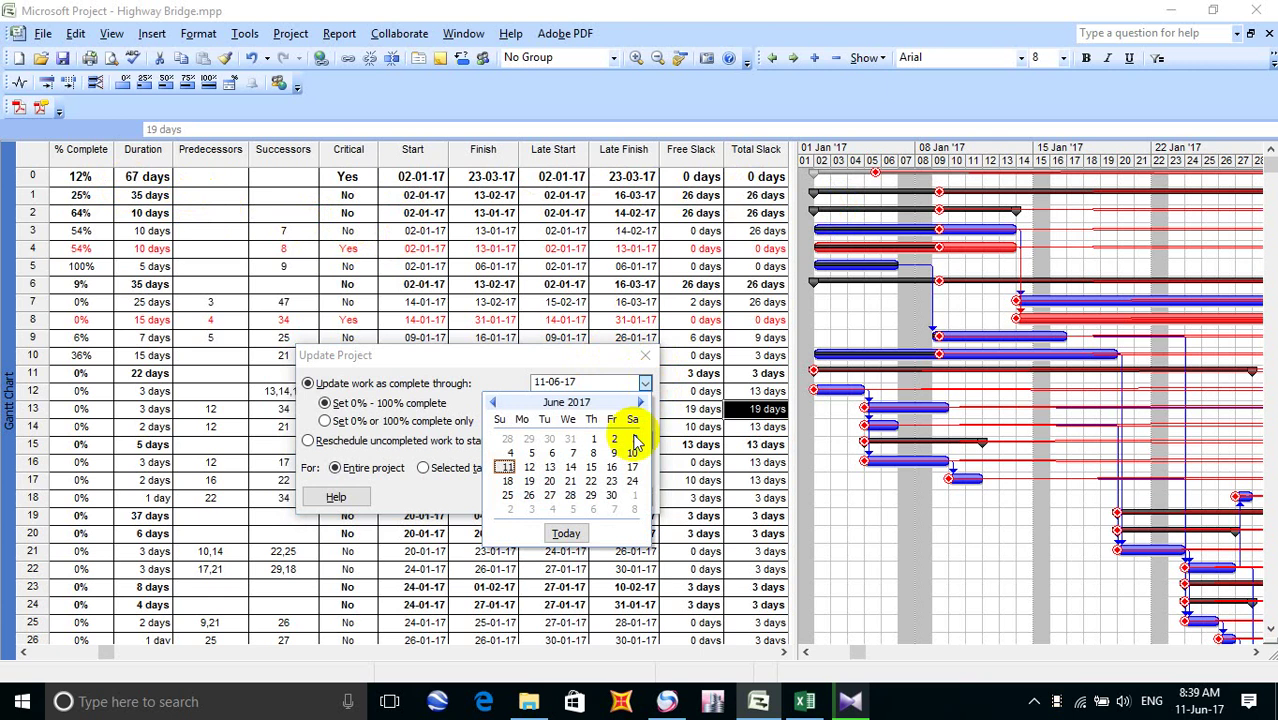
click(493, 403)
drag(493, 403, 493, 407)
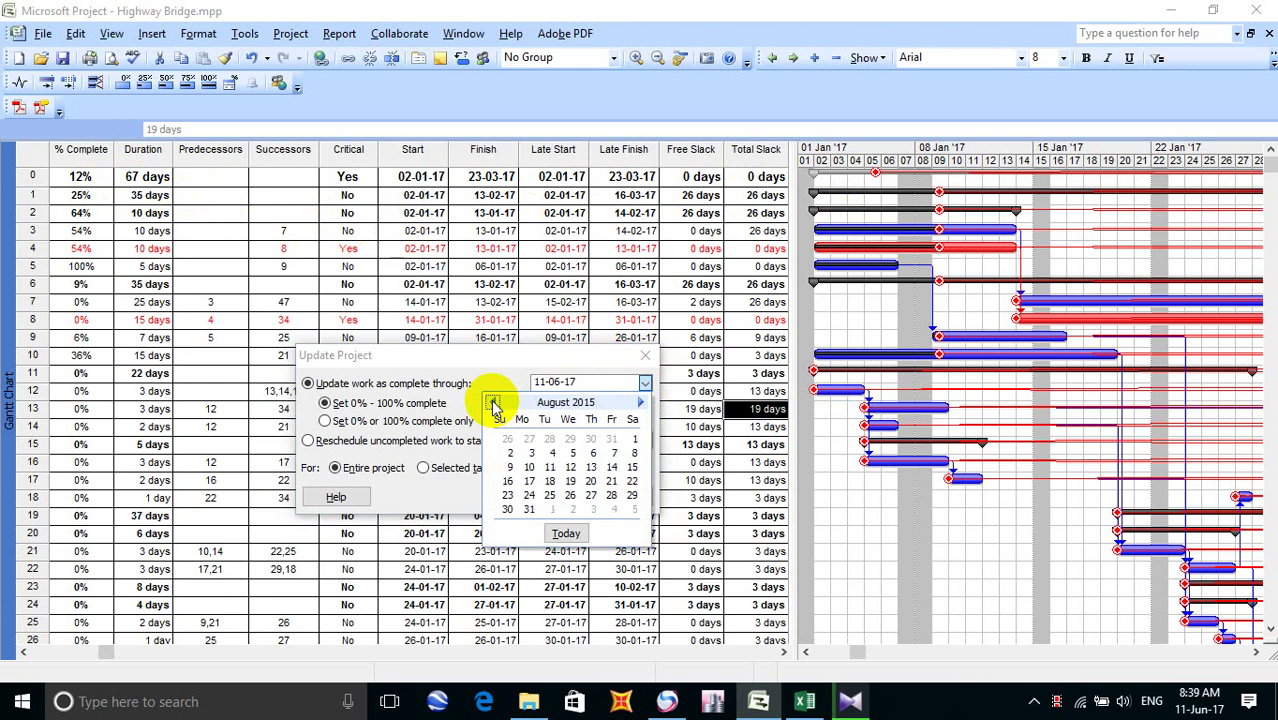
click(640, 402)
click(640, 402)
click(640, 402)
click(640, 402)
click(640, 402)
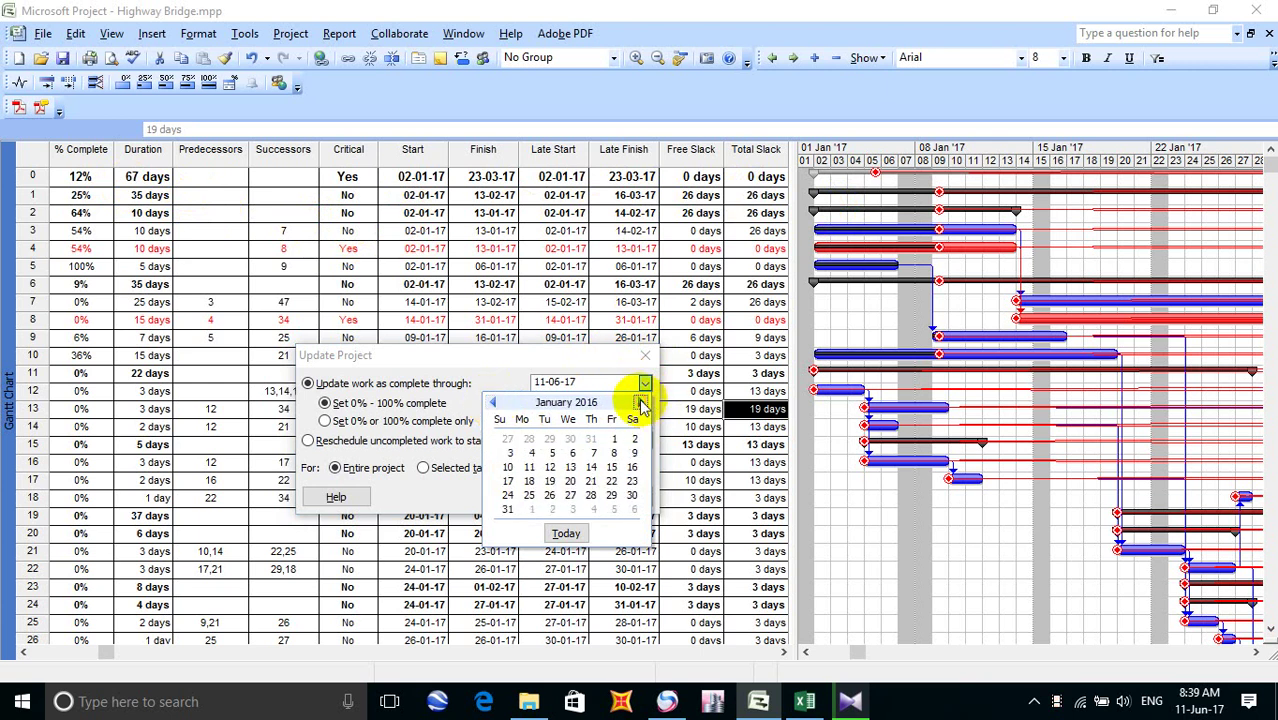
click(640, 402)
click(640, 402)
click(640, 402)
click(640, 402)
click(640, 402)
click(640, 402)
click(640, 402)
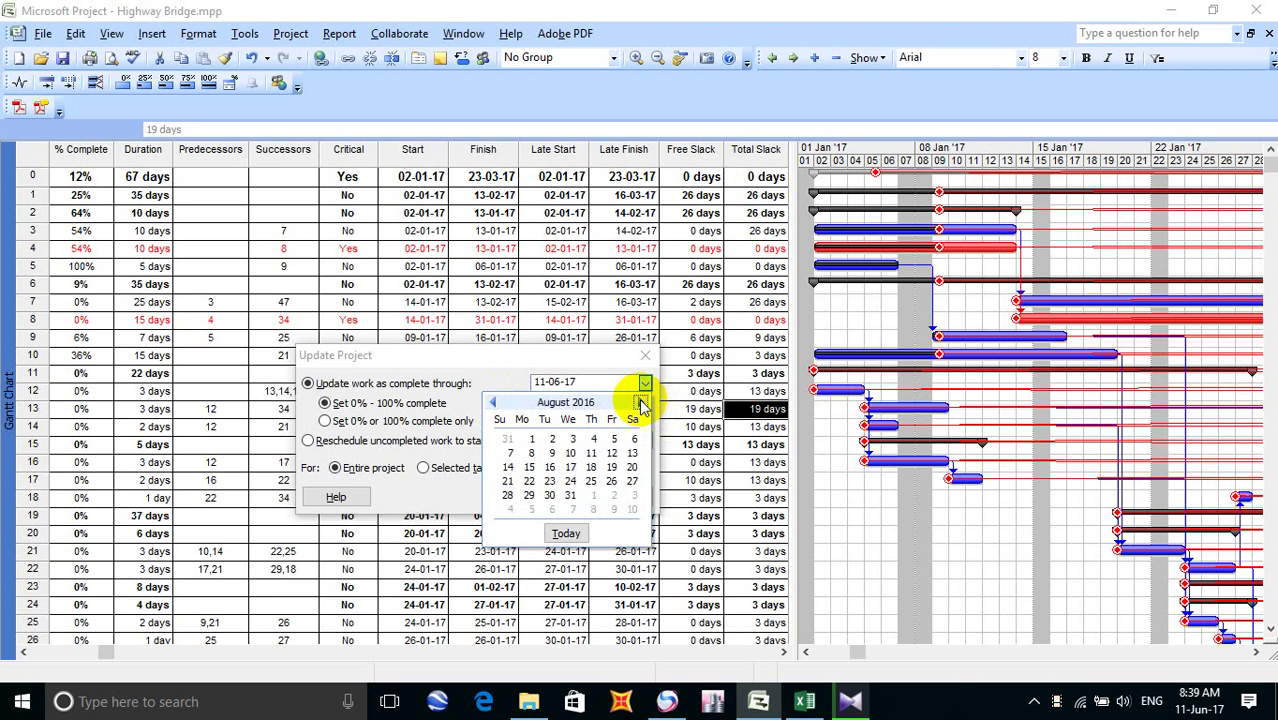
click(640, 402)
click(640, 402)
click(640, 402)
click(640, 402)
click(640, 402)
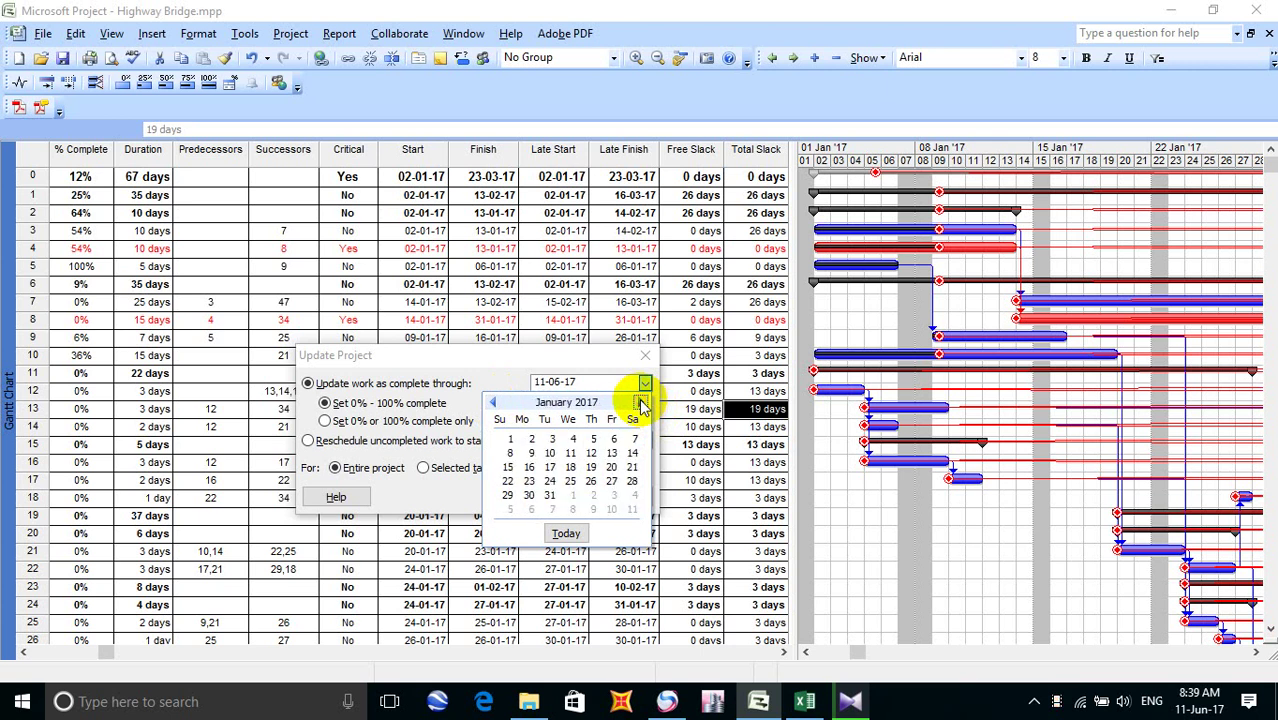
click(634, 440)
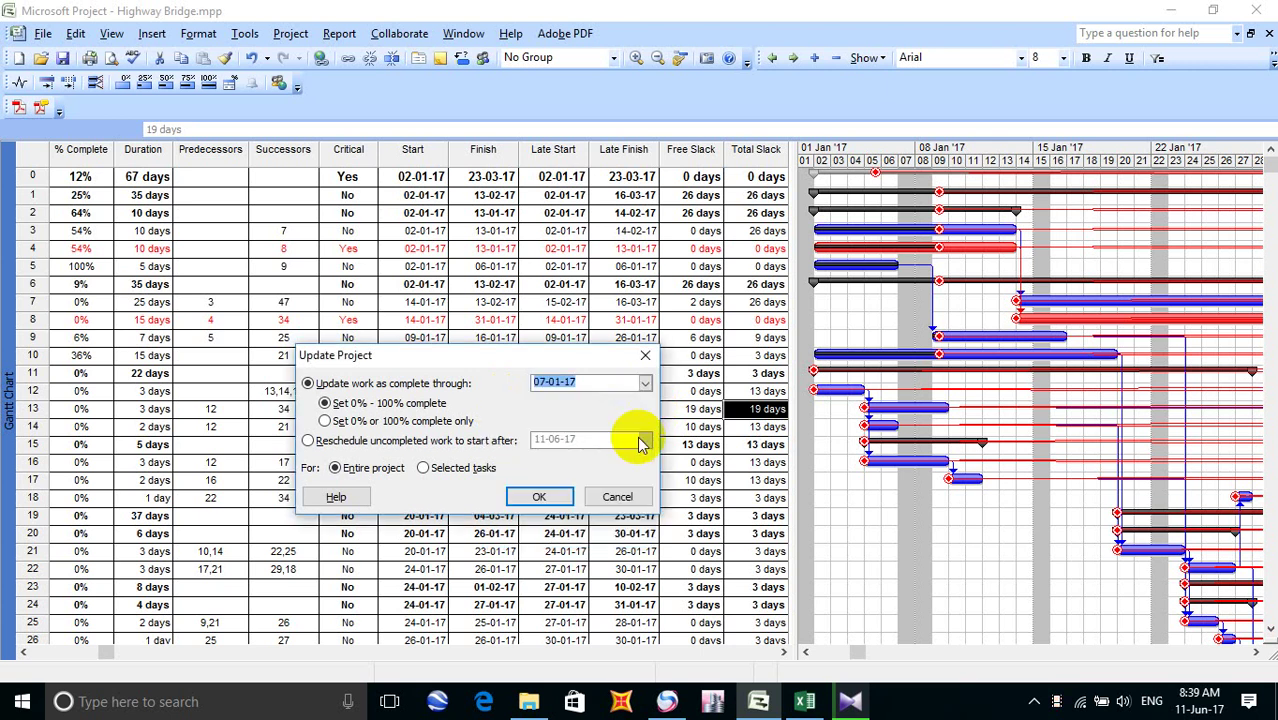
click(541, 496)
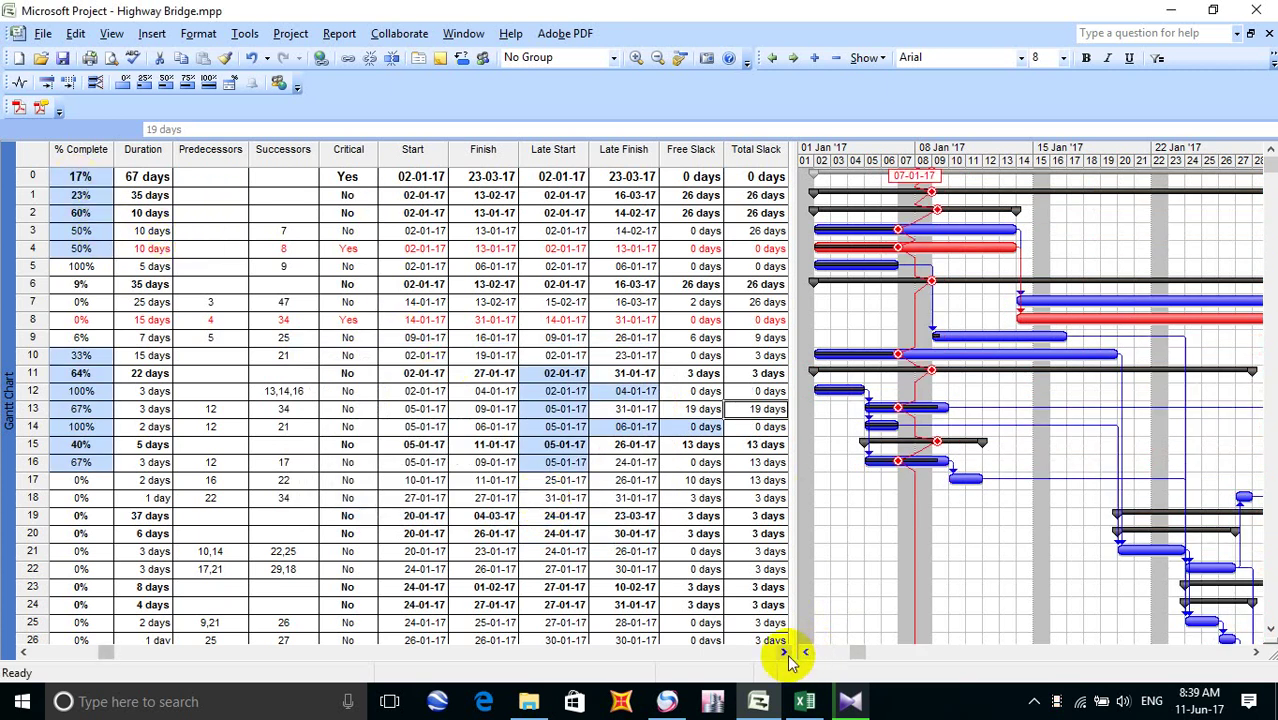
Review the updated % Complete values across the task table, recheck the Update Project options, and show the full Finish column
click(20, 652)
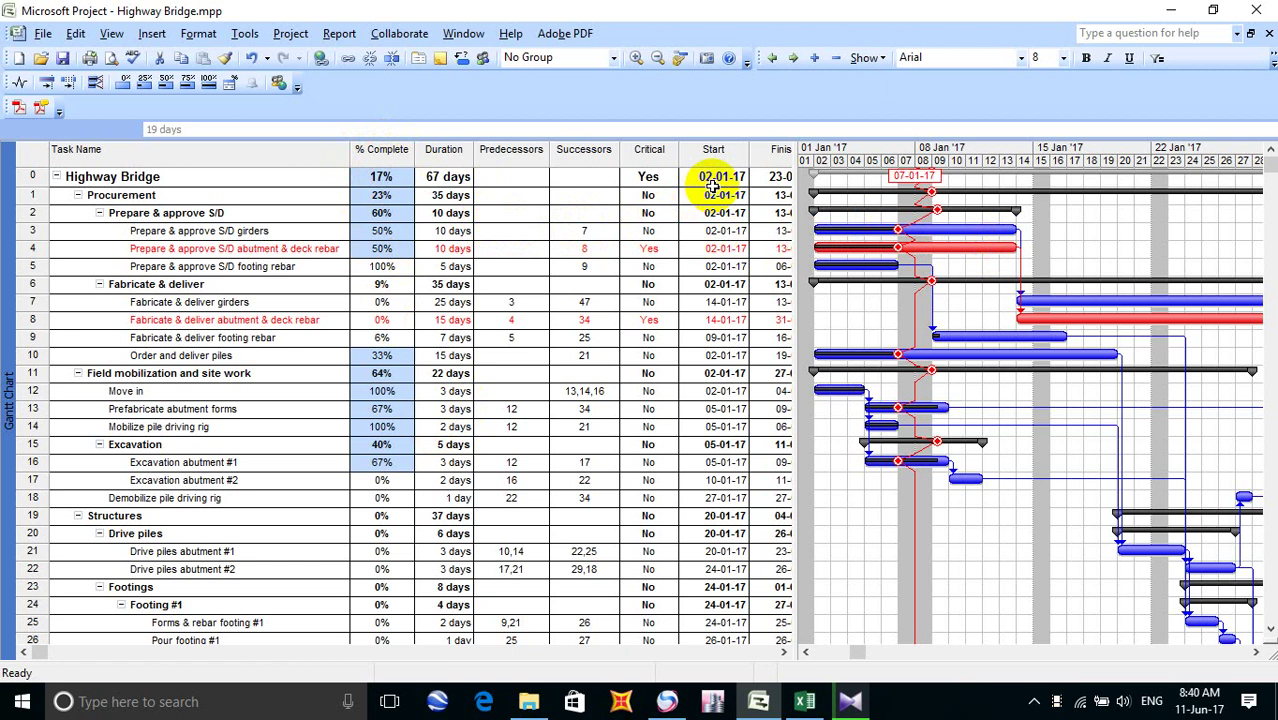
click(783, 652)
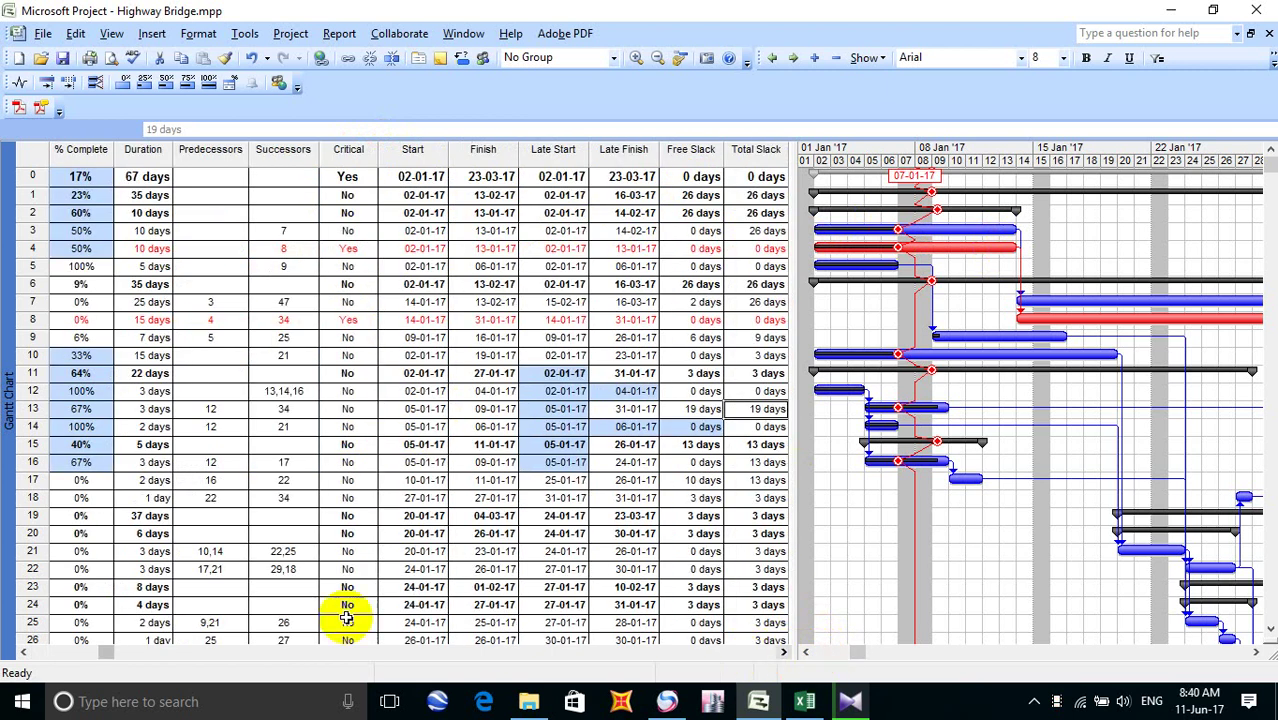
click(24, 652)
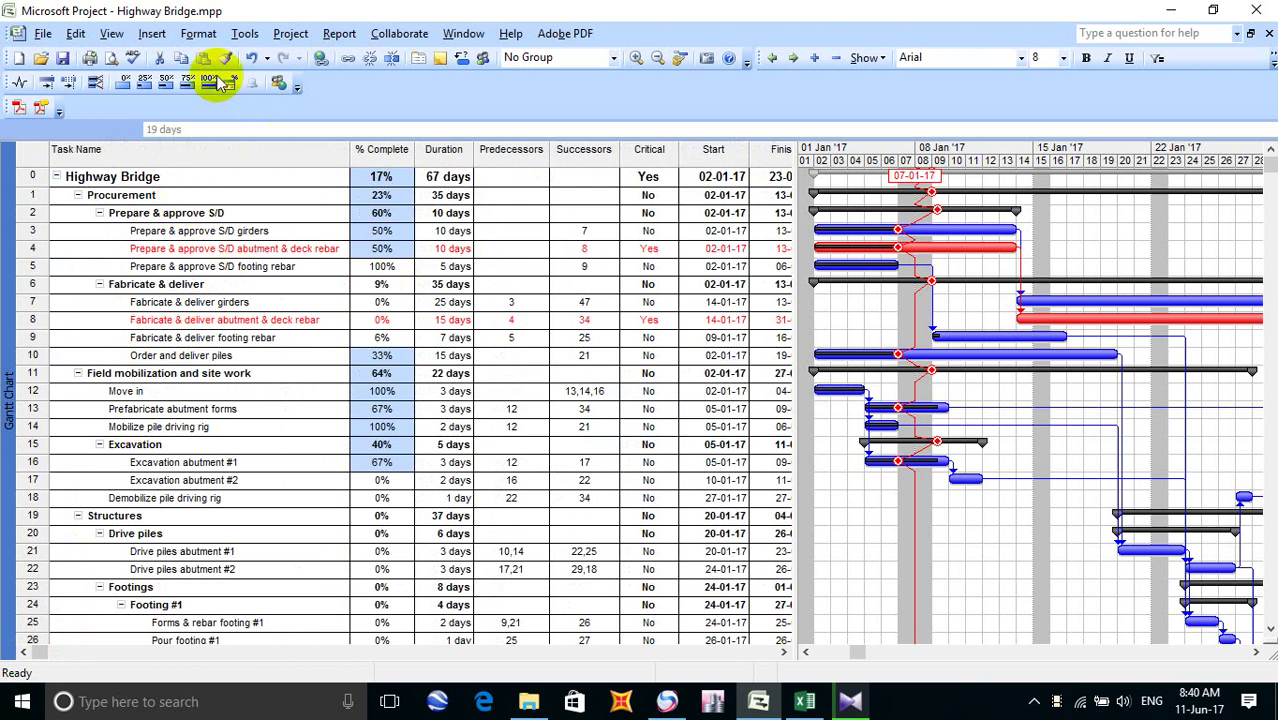
click(246, 34)
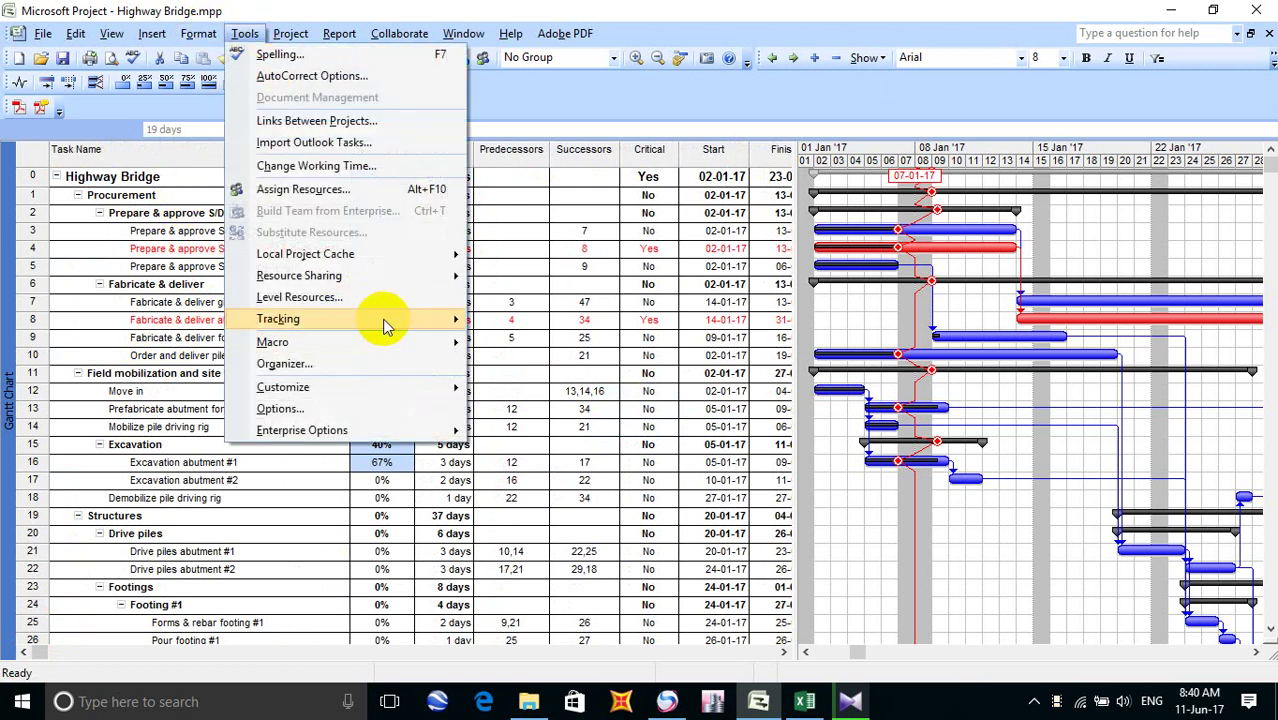
mouse_move(379, 323)
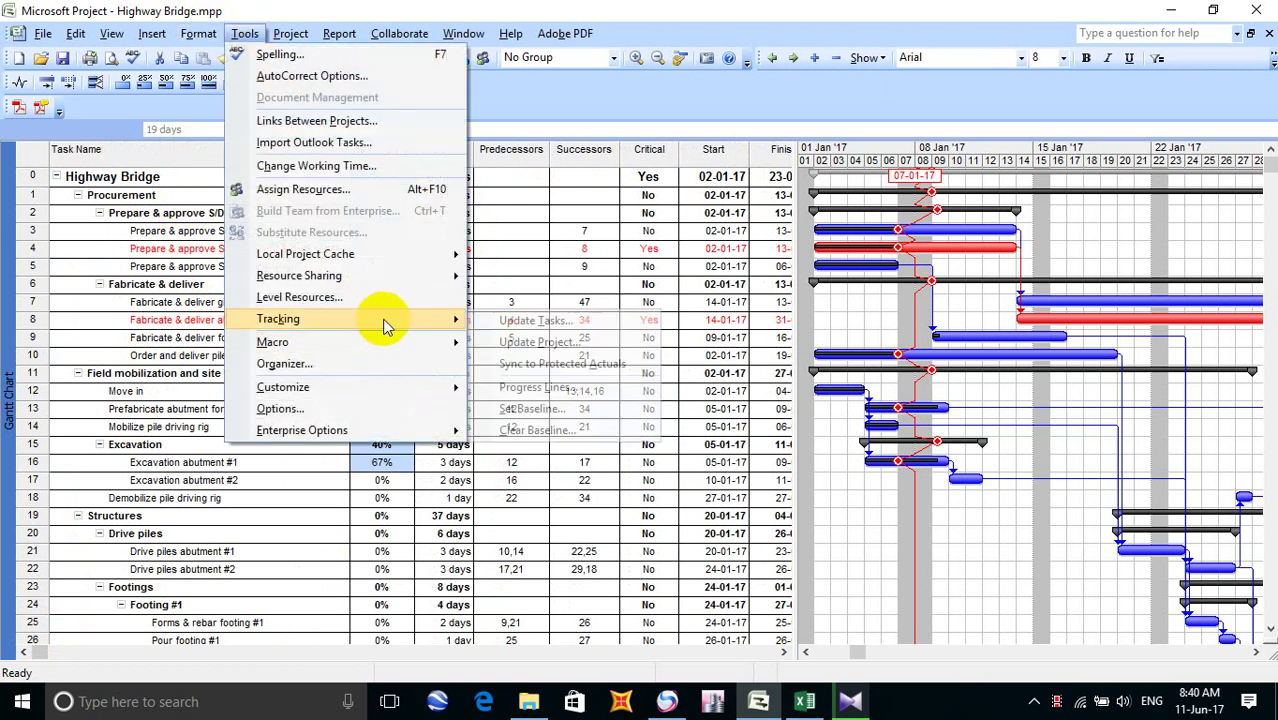
click(556, 344)
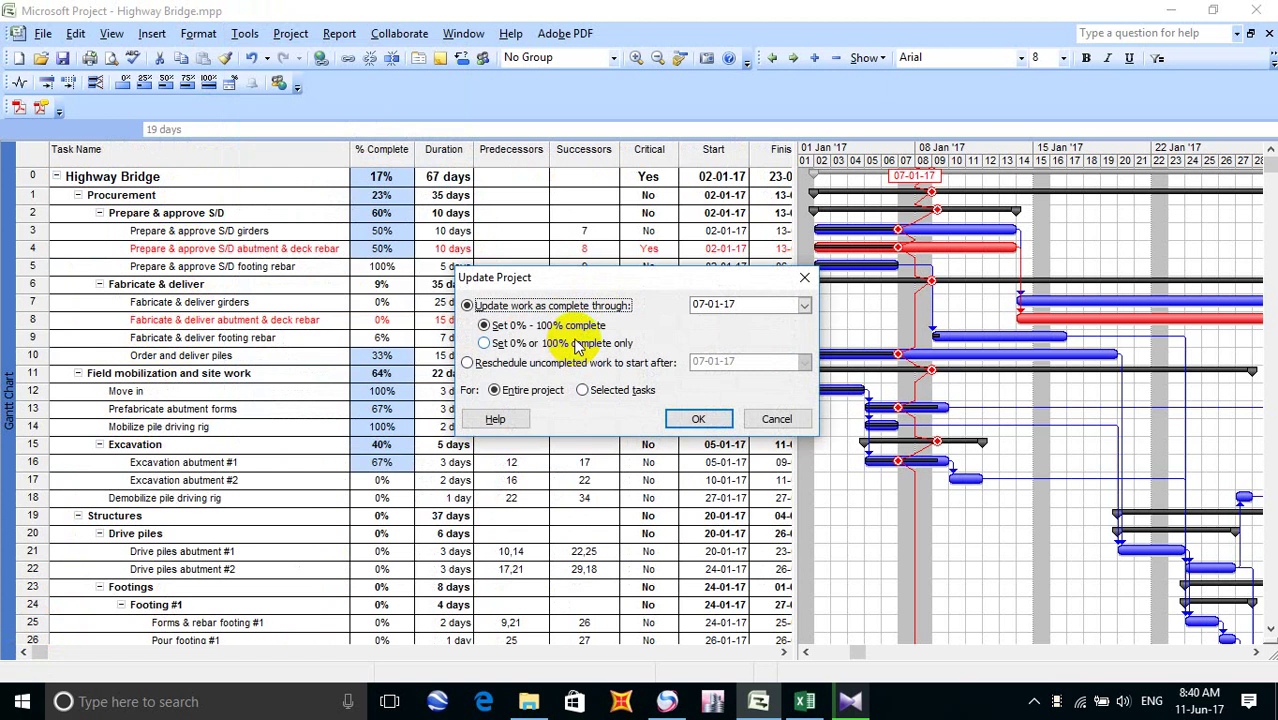
click(776, 419)
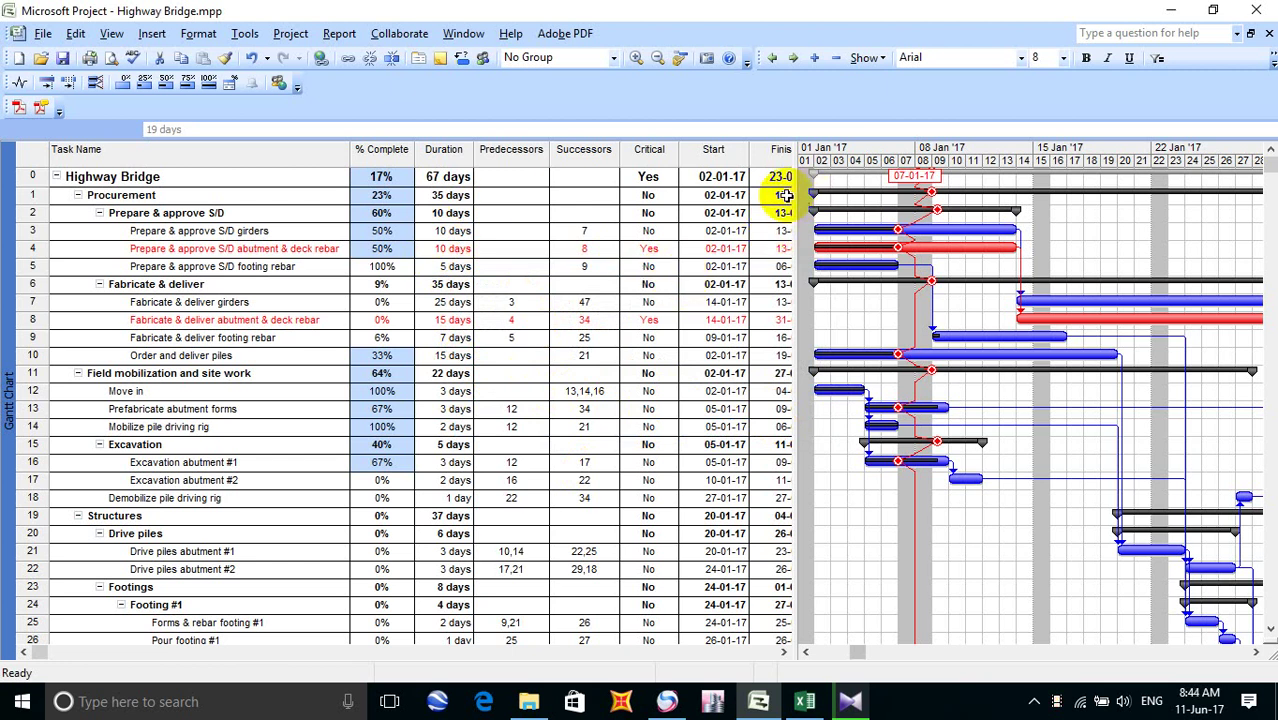
drag(794, 194, 822, 196)
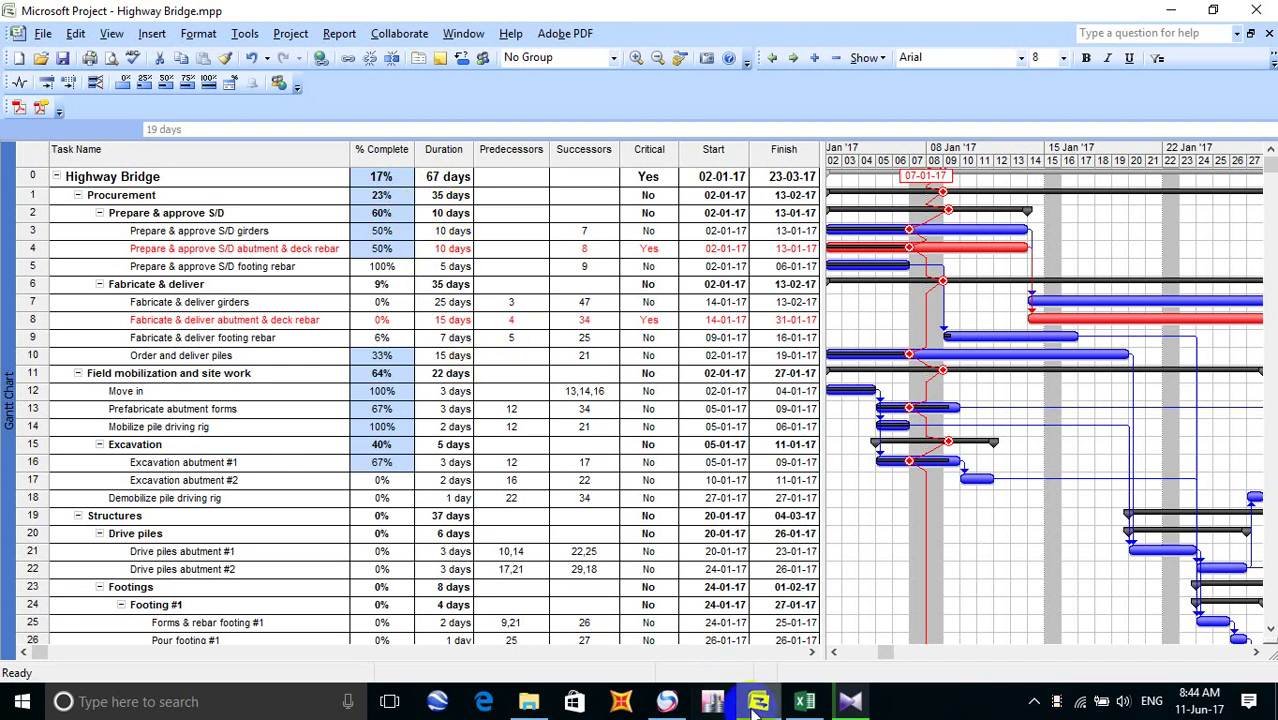
Switch to File Explorer and open Sample 02 19-03-17.xls from the Simple 2 folder inside CPM
click(526, 700)
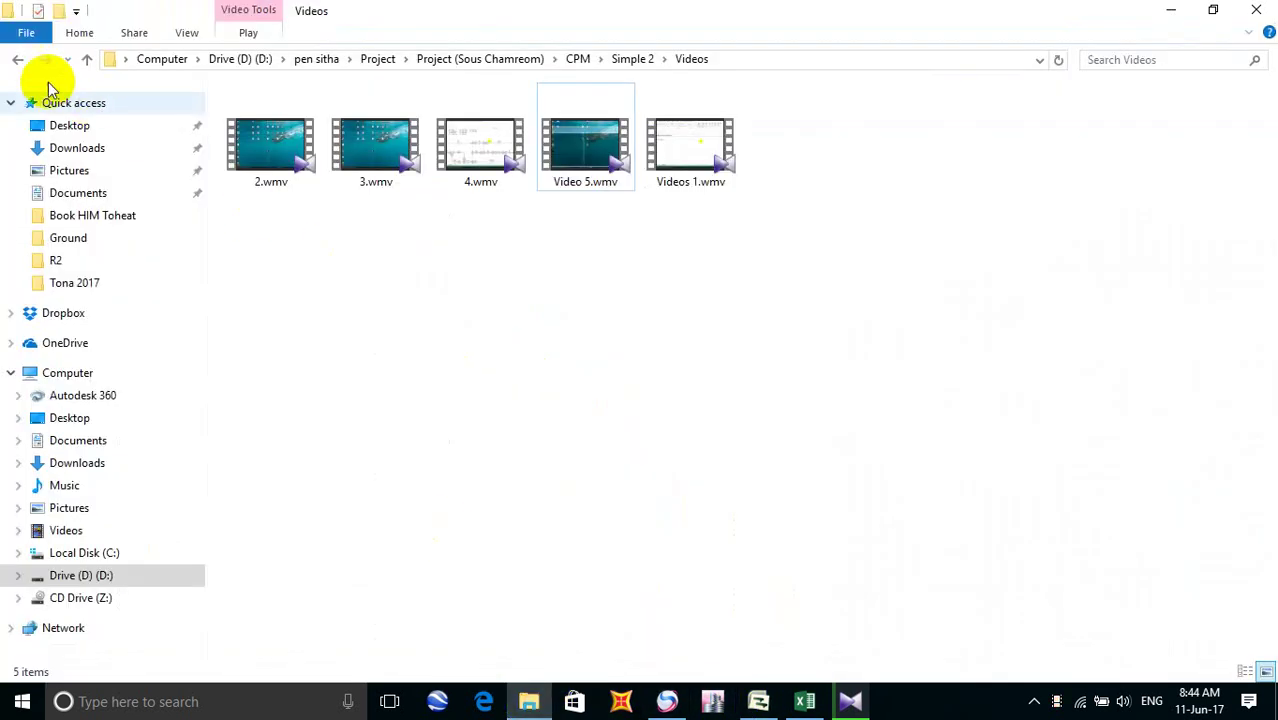
click(20, 62)
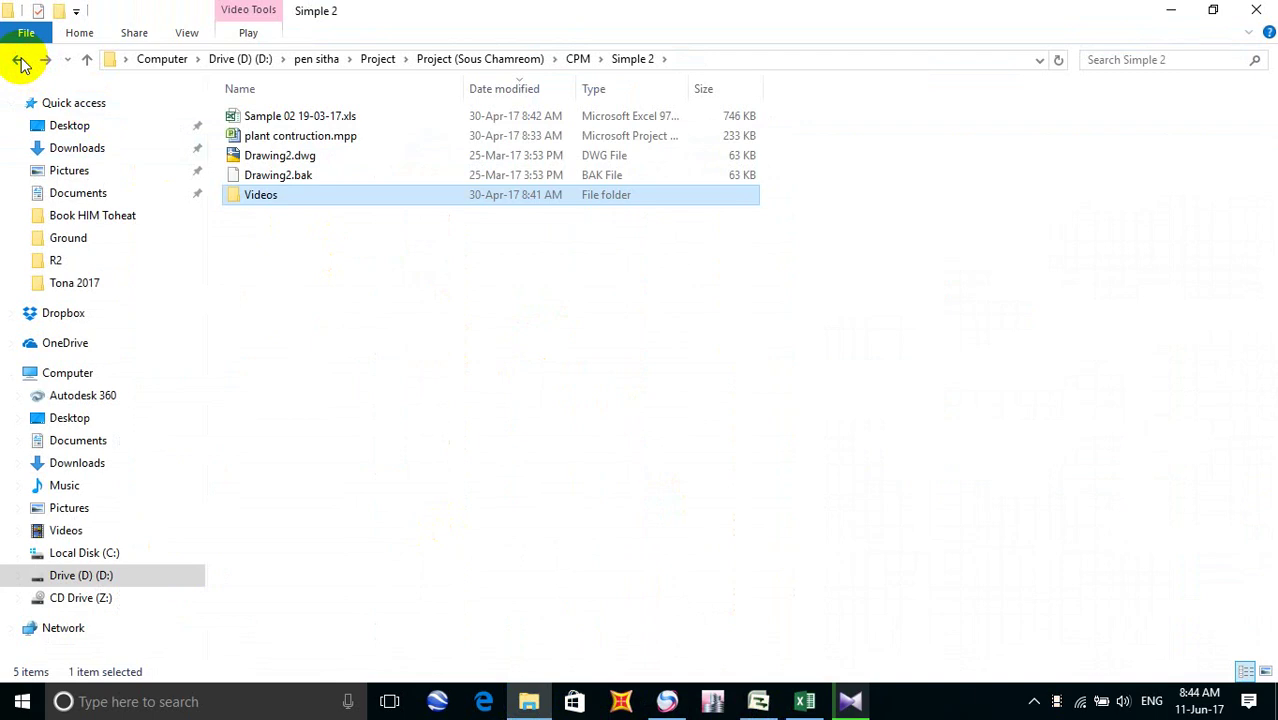
click(20, 62)
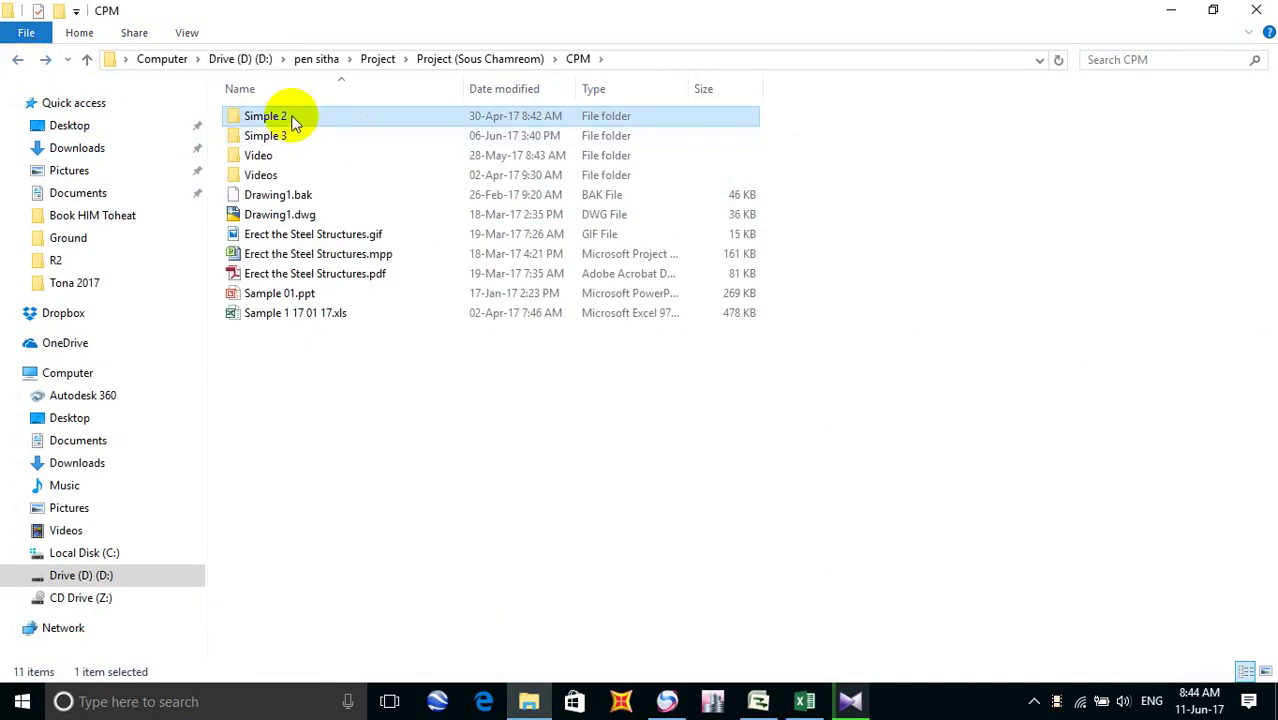
double_click(292, 117)
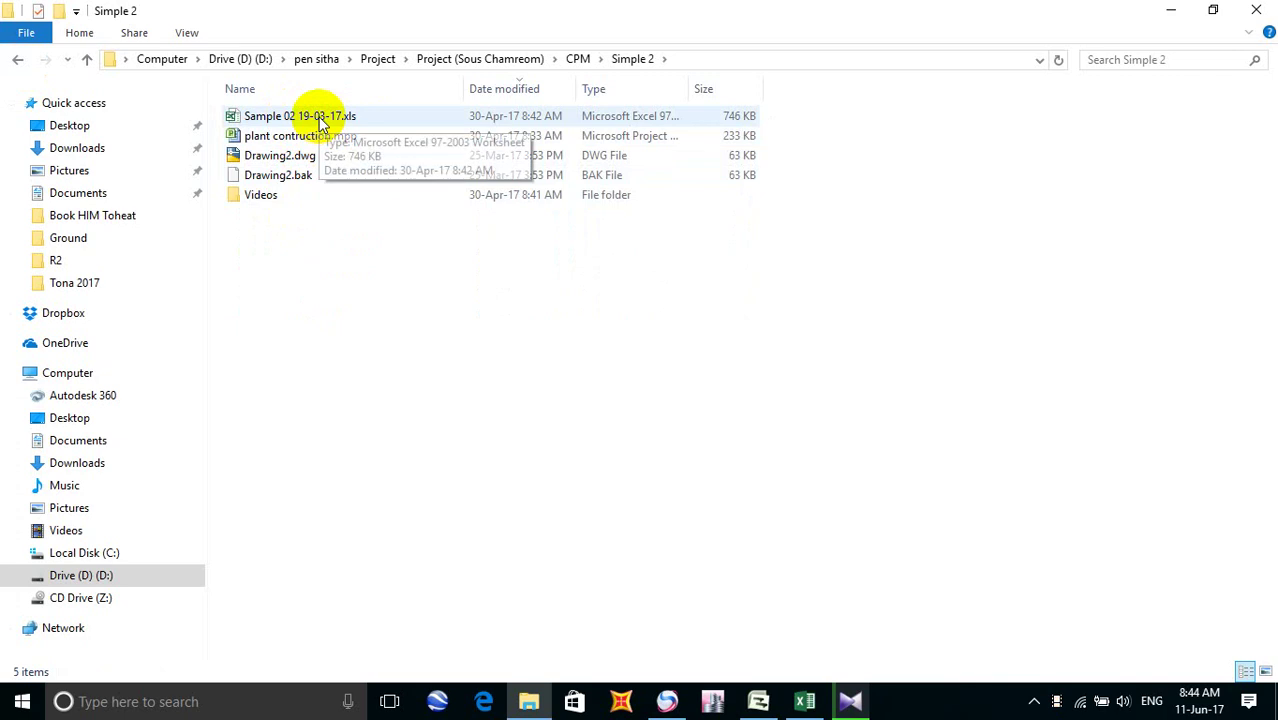
double_click(321, 119)
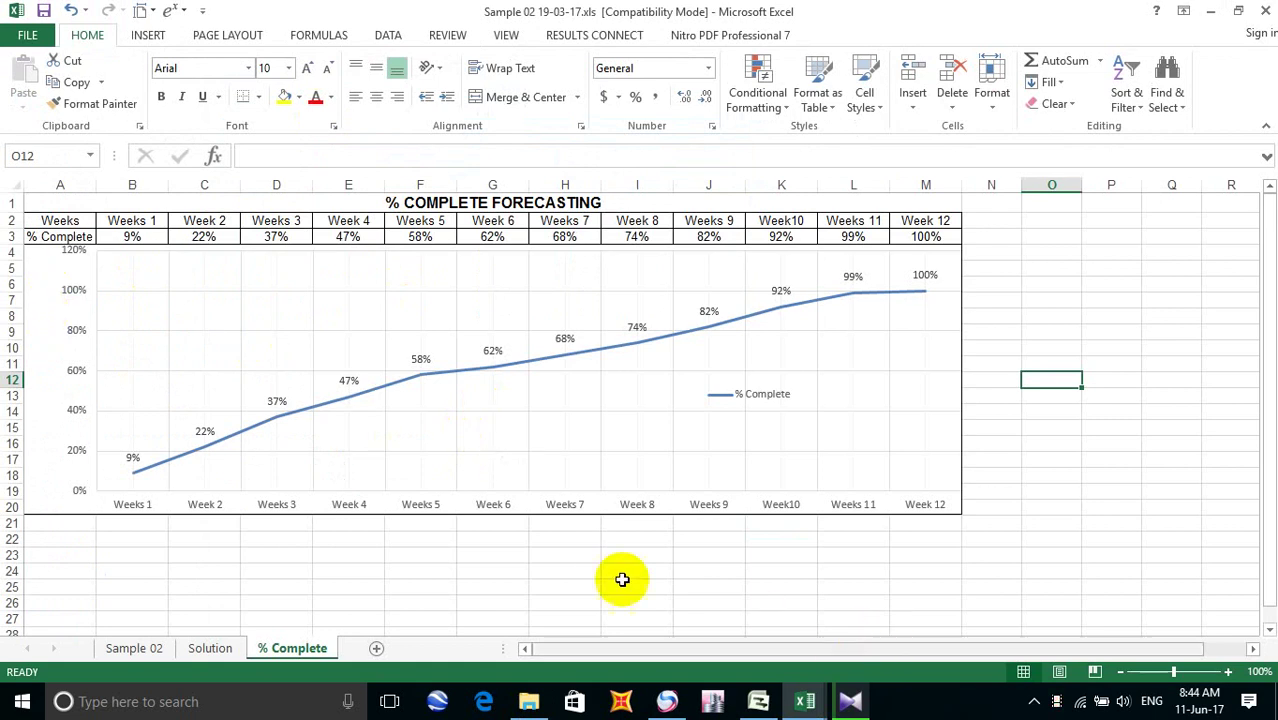
Copy the % COMPLETE FORECASTING table and its line chart, range A1:M20, from the % Complete sheet
scroll(572, 531, down, 1)
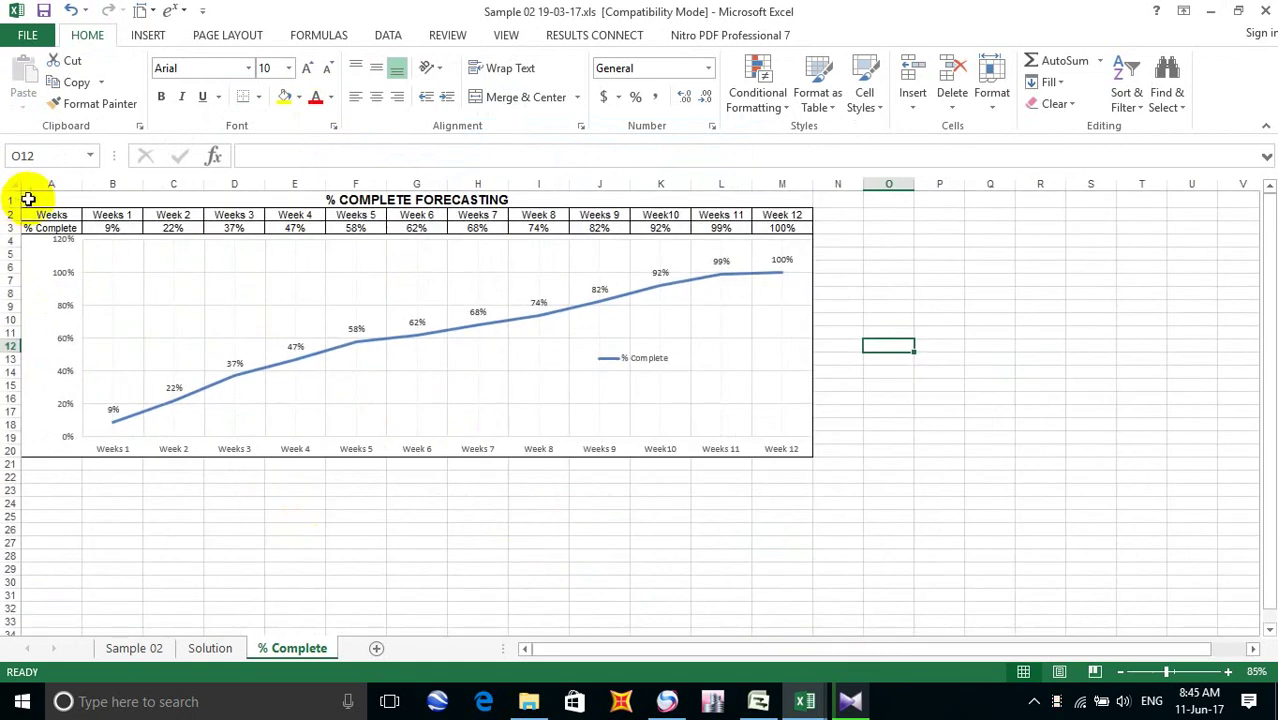
drag(28, 201, 740, 457)
key(ctrl+c)
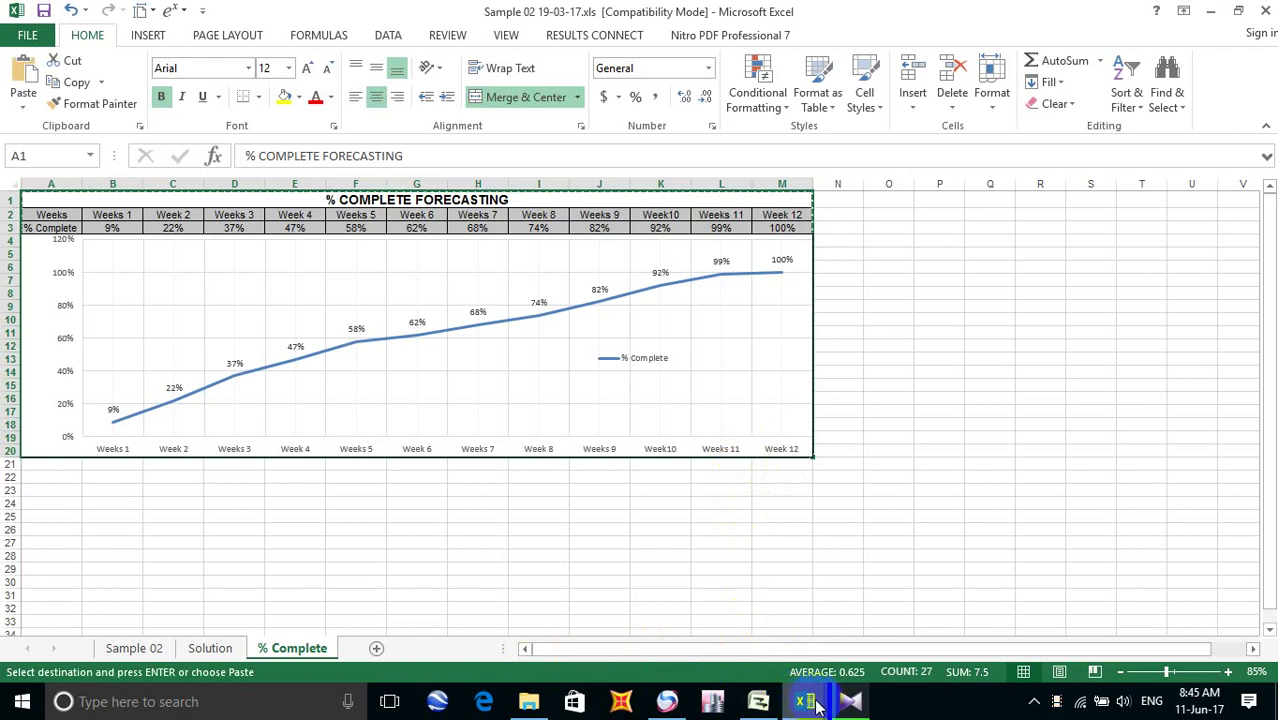
Switch to save as Sample 03.xls, add a new sheet after MOP, and paste the copied forecasting table and chart at A1
mouse_move(806, 697)
click(750, 621)
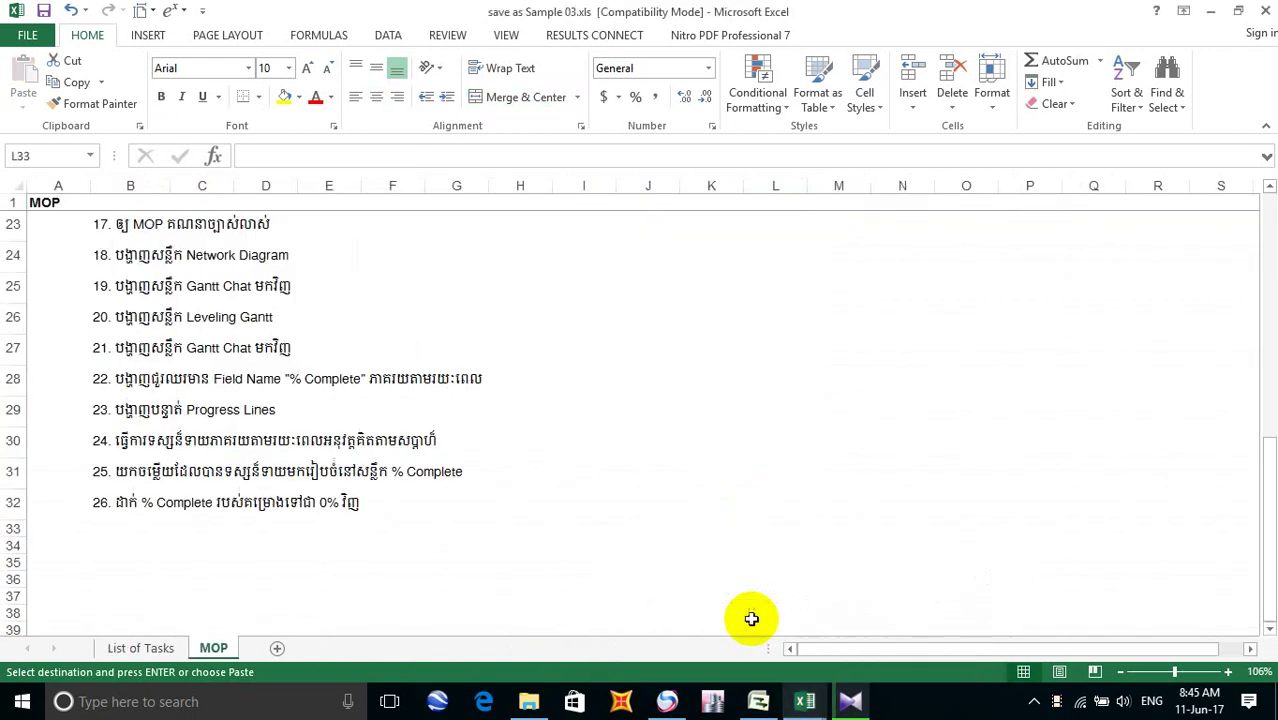
scroll(155, 527, down, 1)
scroll(155, 527, down, 1)
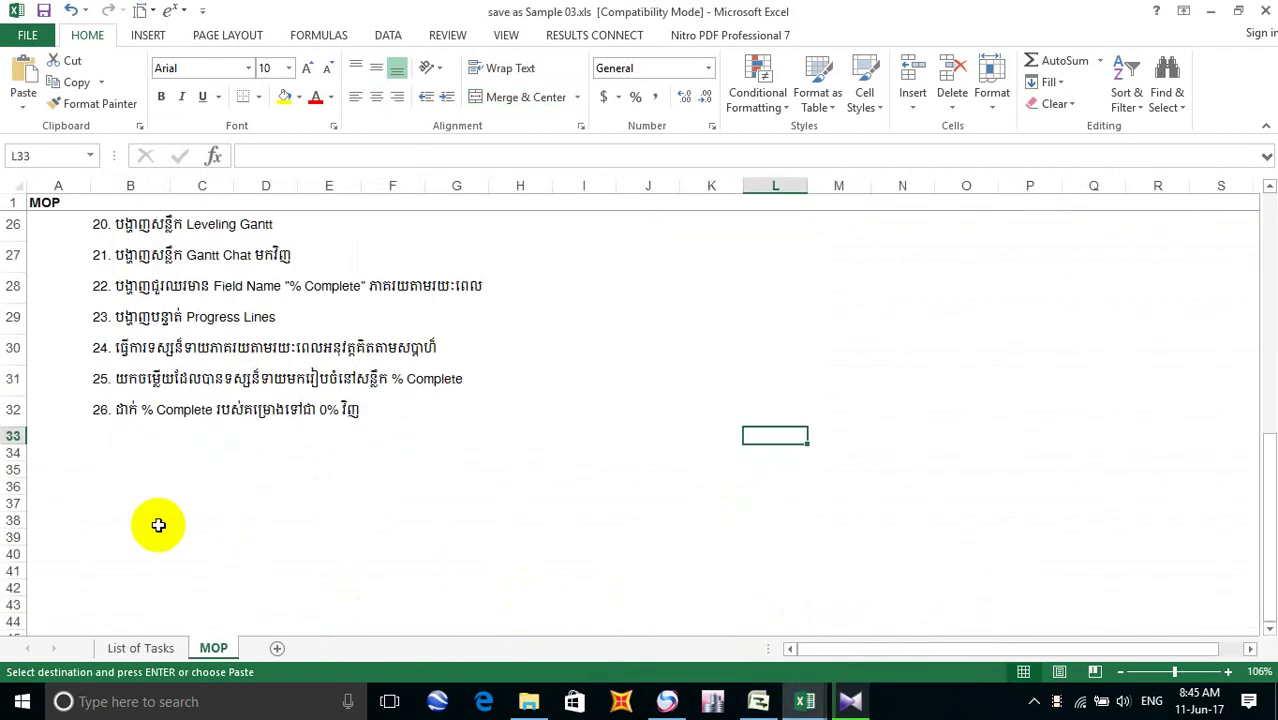
click(73, 433)
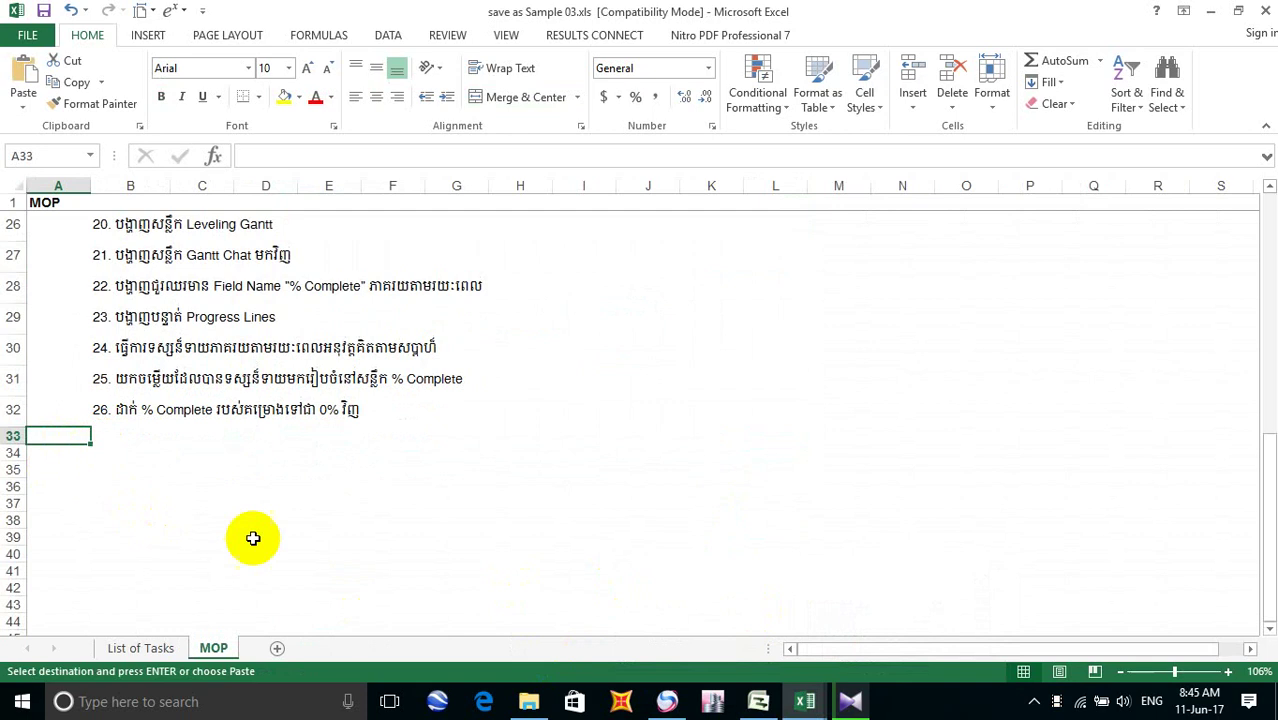
click(278, 650)
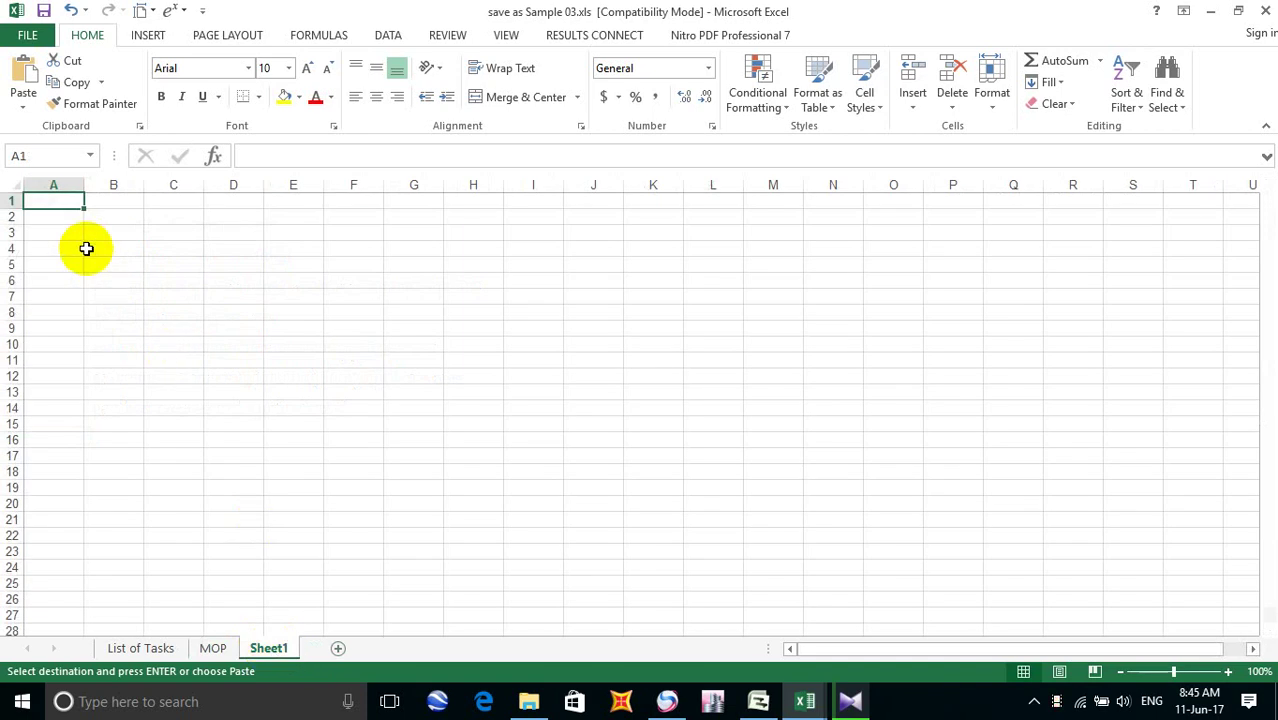
key(ctrl+v)
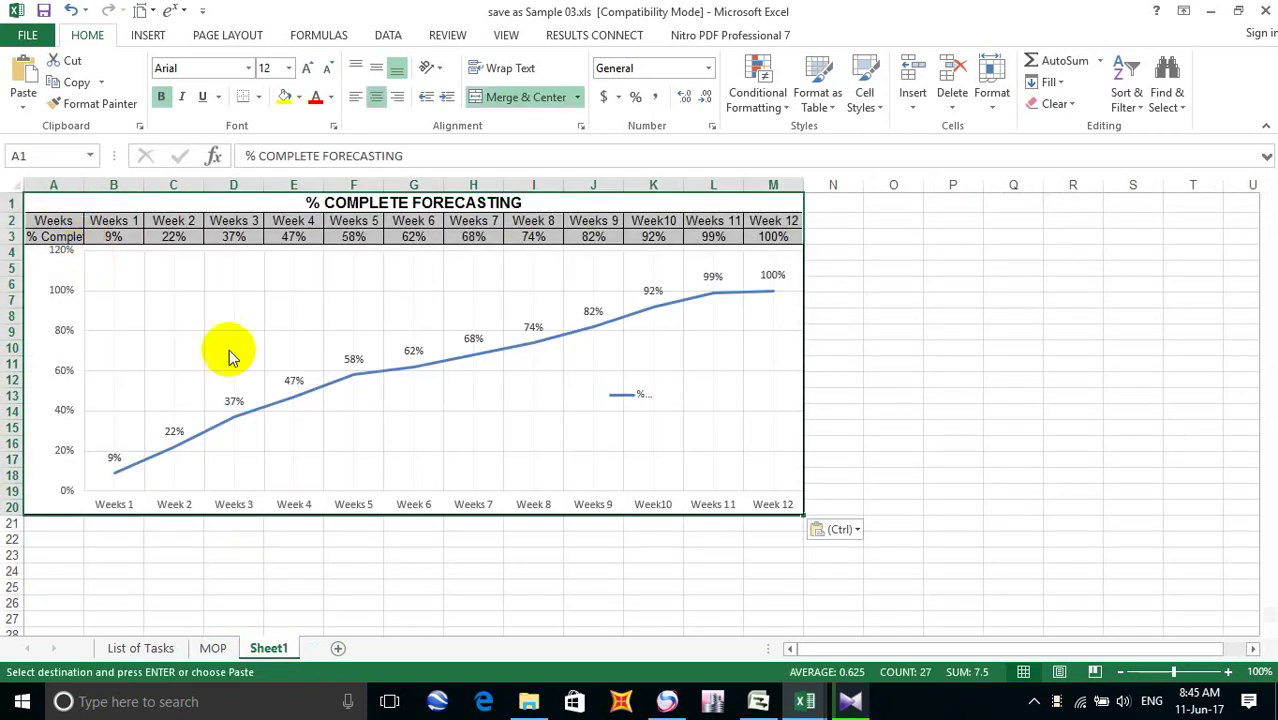
Delete the pasted line chart below the forecasting table and close the formatting pane
click(653, 450)
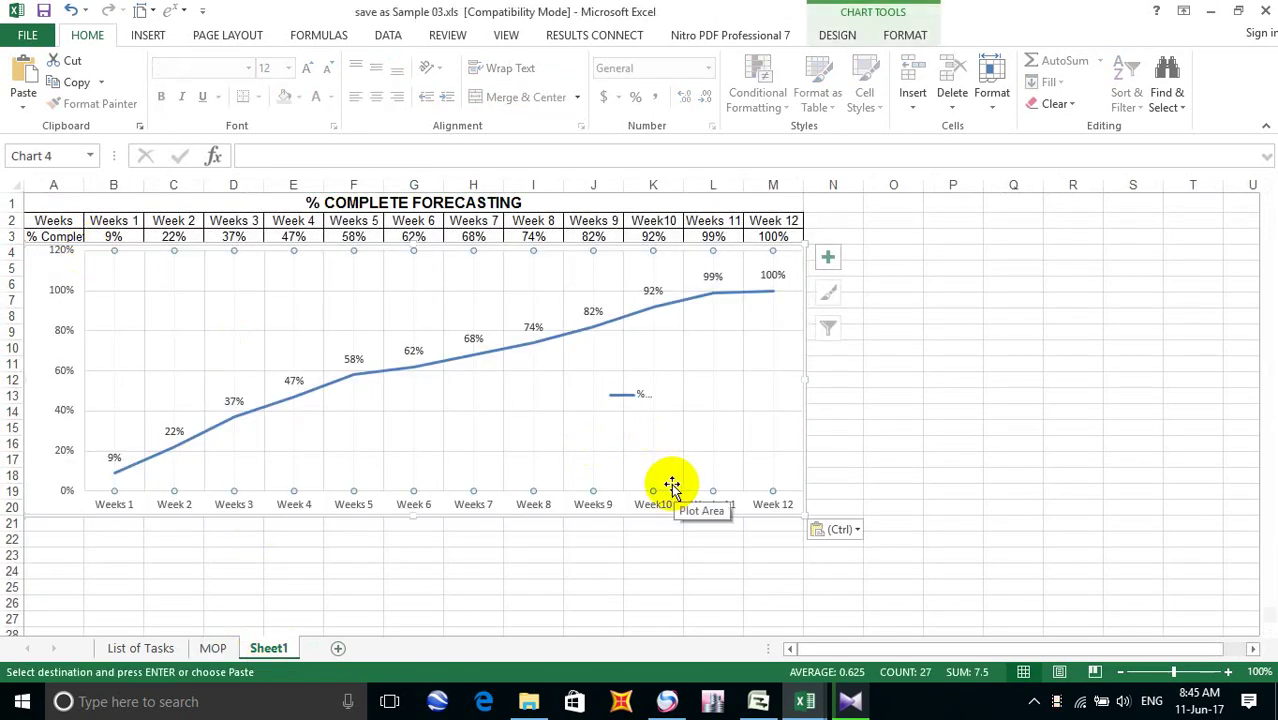
key(Escape)
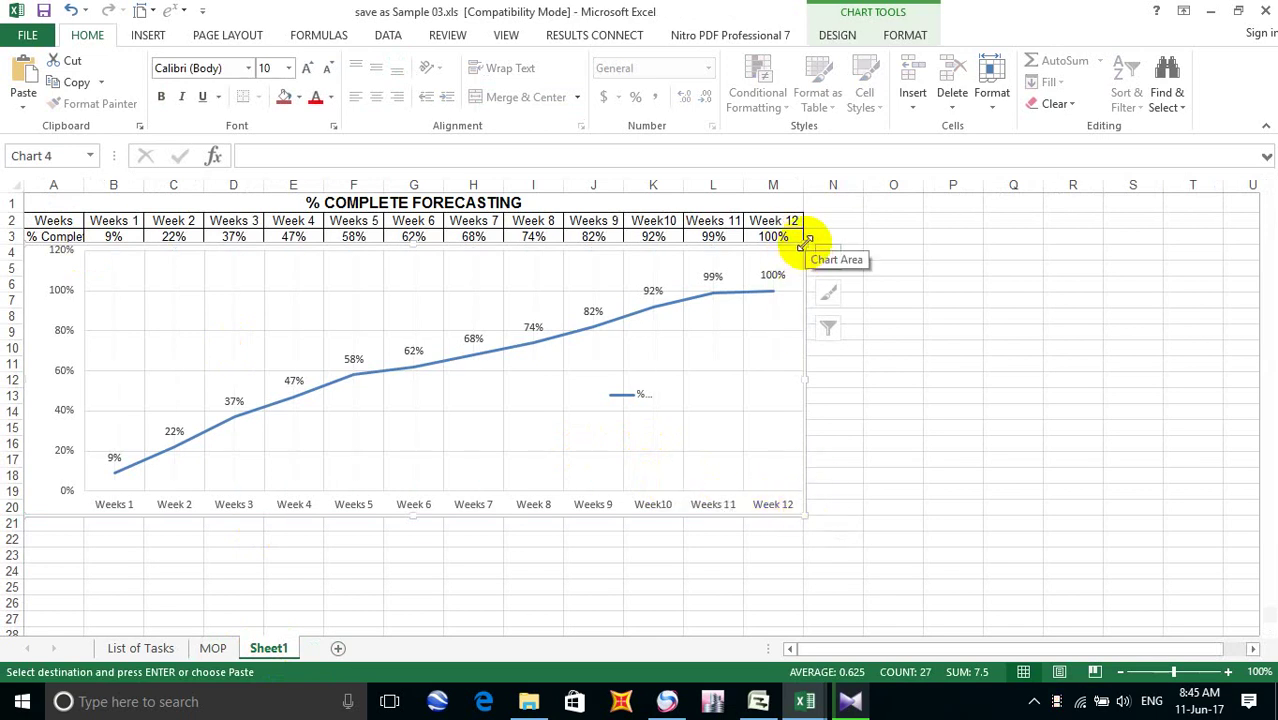
double_click(28, 250)
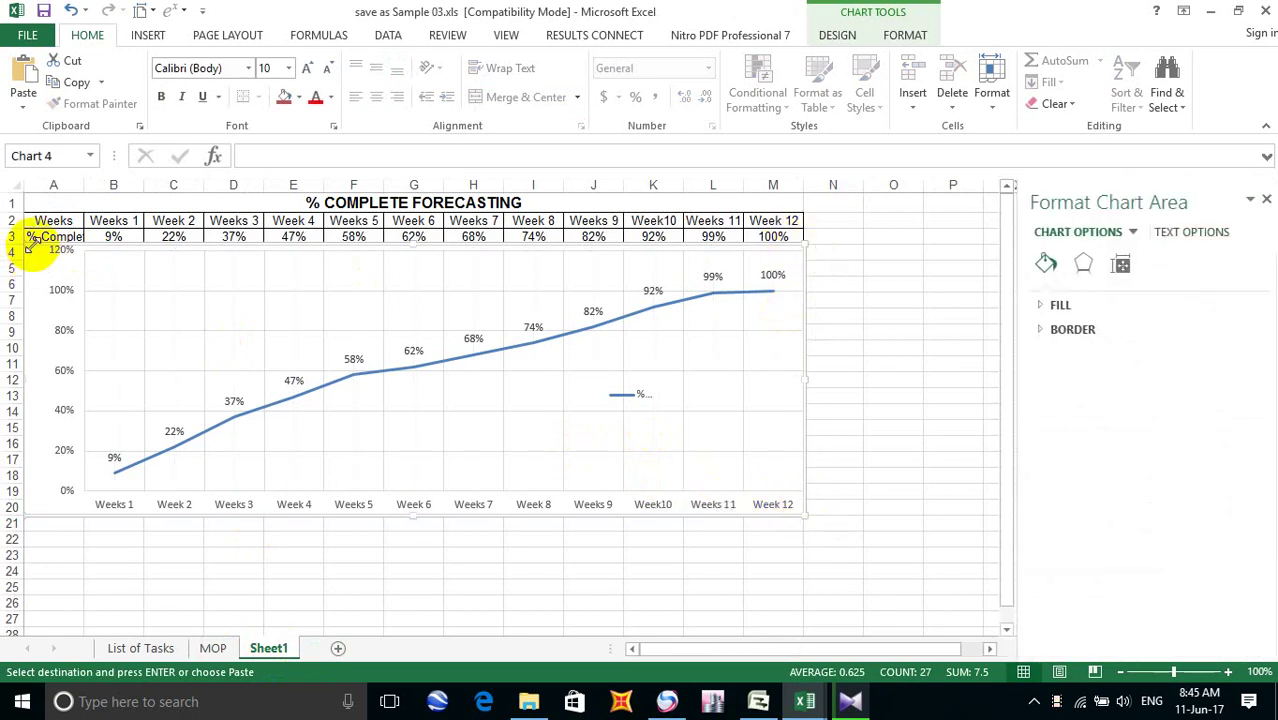
key(Delete)
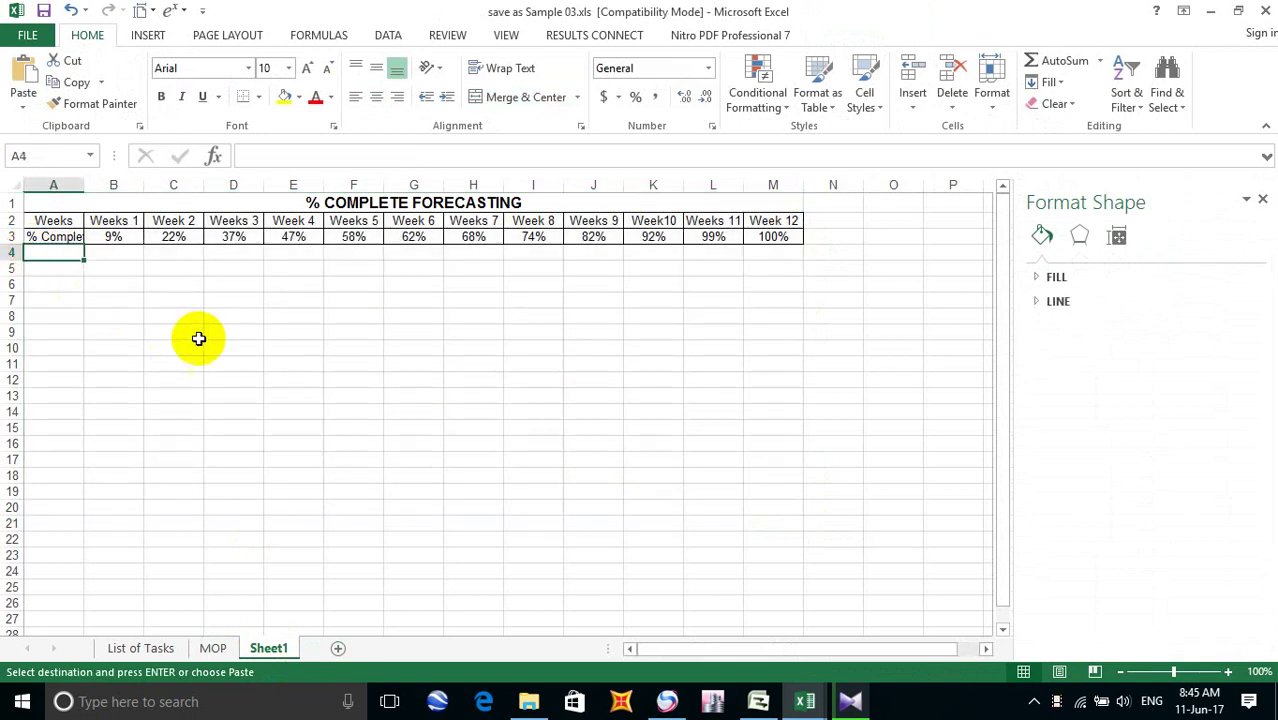
click(282, 346)
click(410, 332)
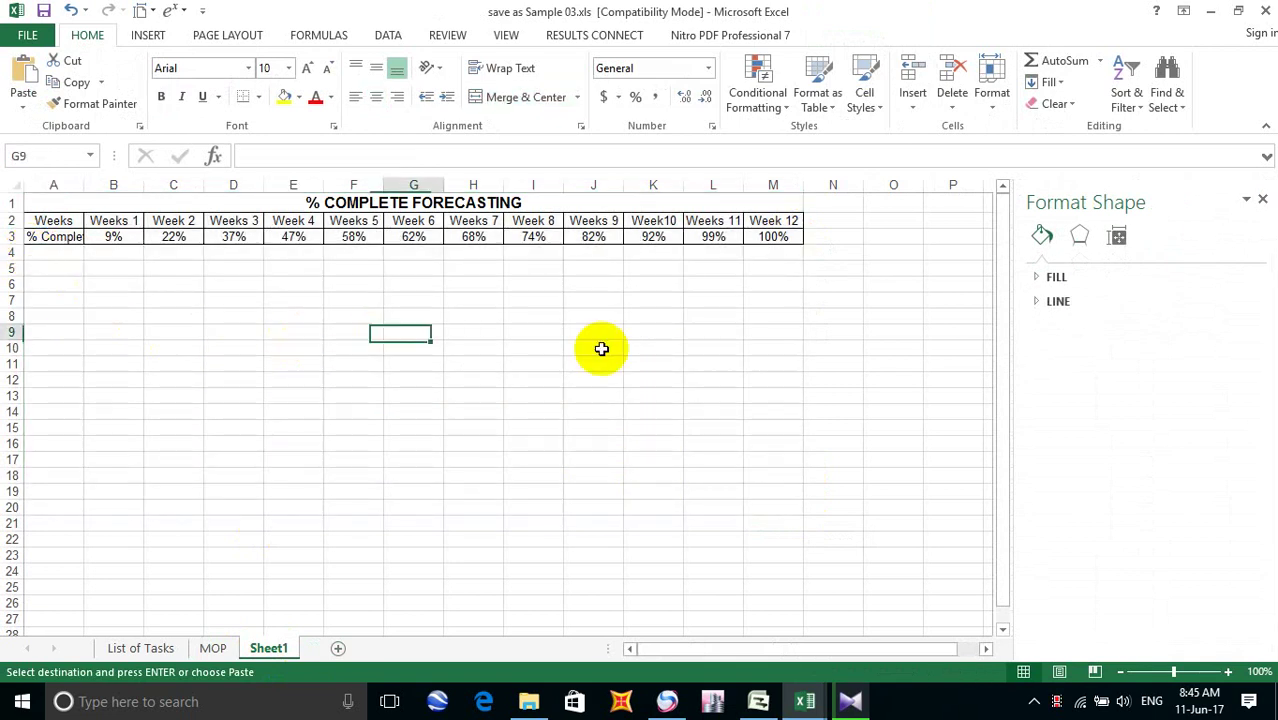
click(1262, 200)
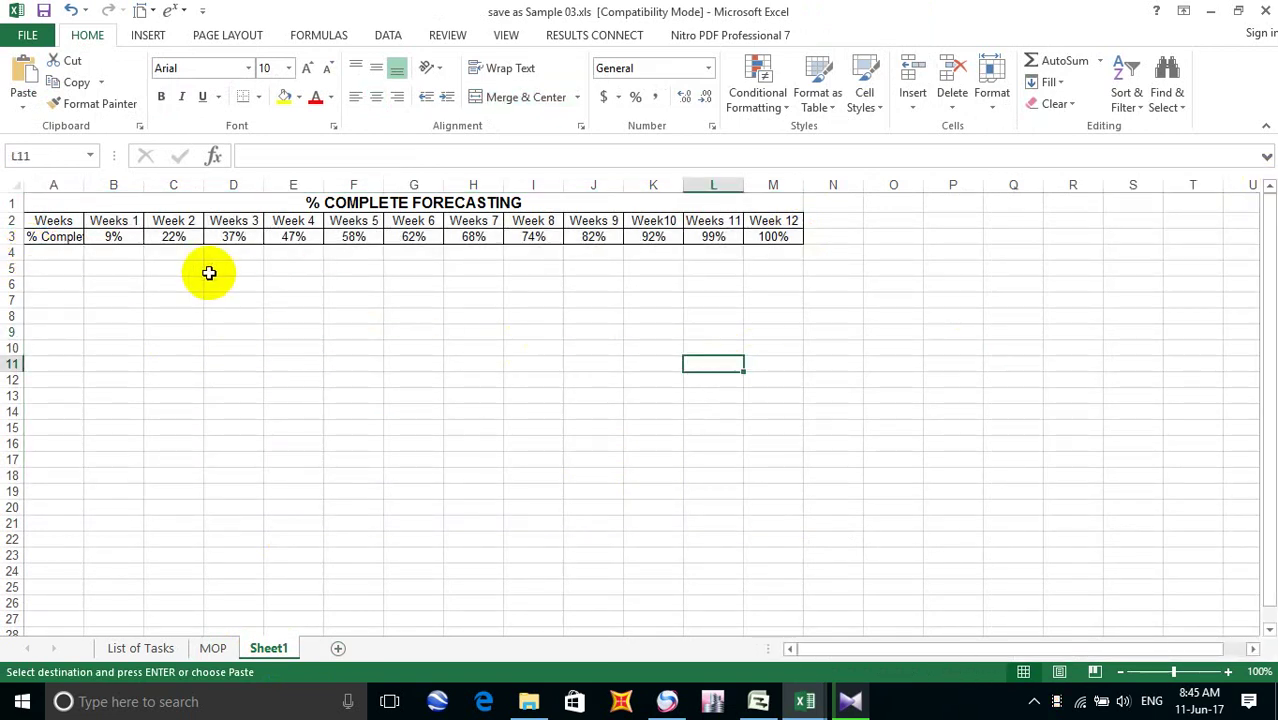
Clear the copied % Complete values for all twelve weeks in B3:M3
click(110, 236)
drag(110, 236, 784, 234)
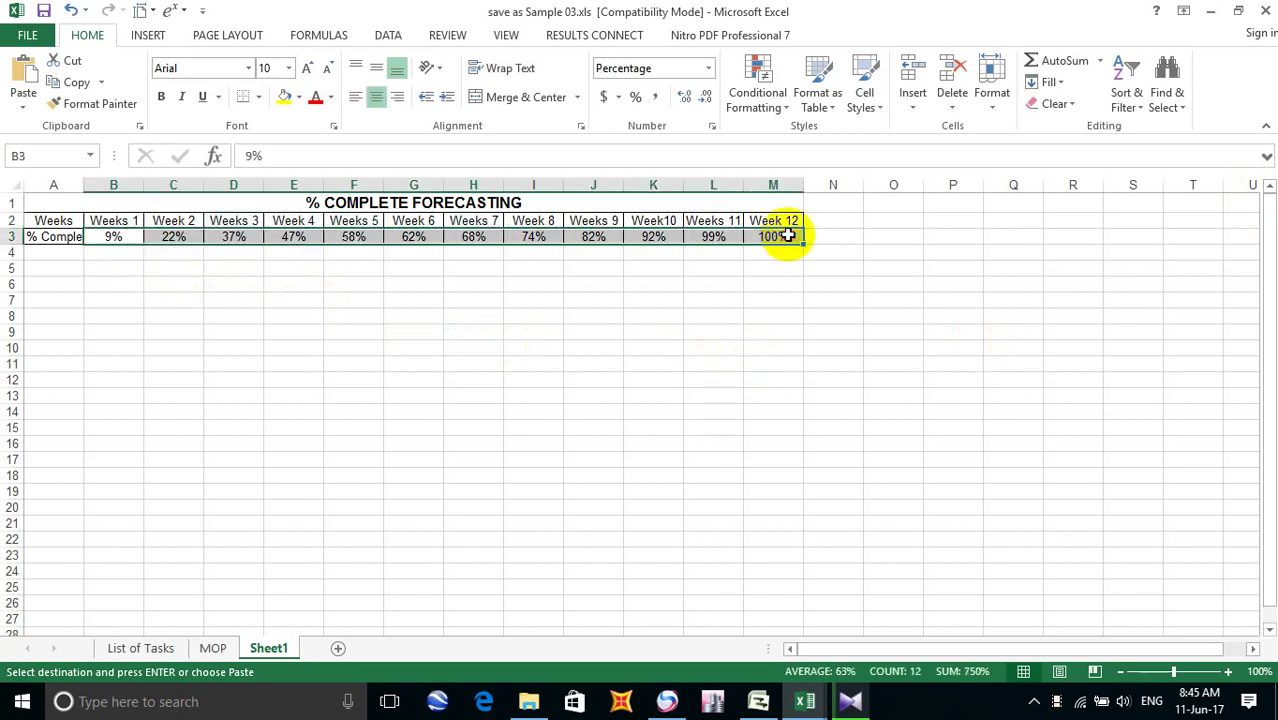
key(Return)
click(660, 346)
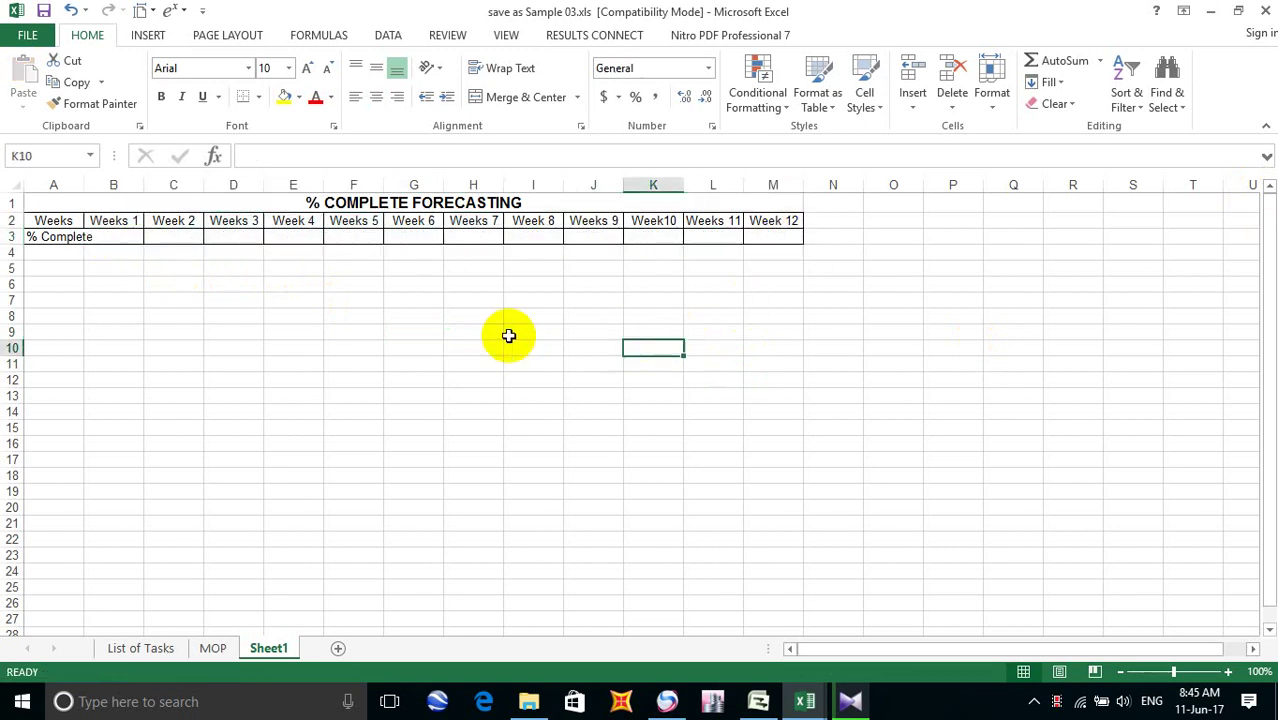
Widen column A to fit the % Complete label and save the workbook
click(150, 286)
click(92, 270)
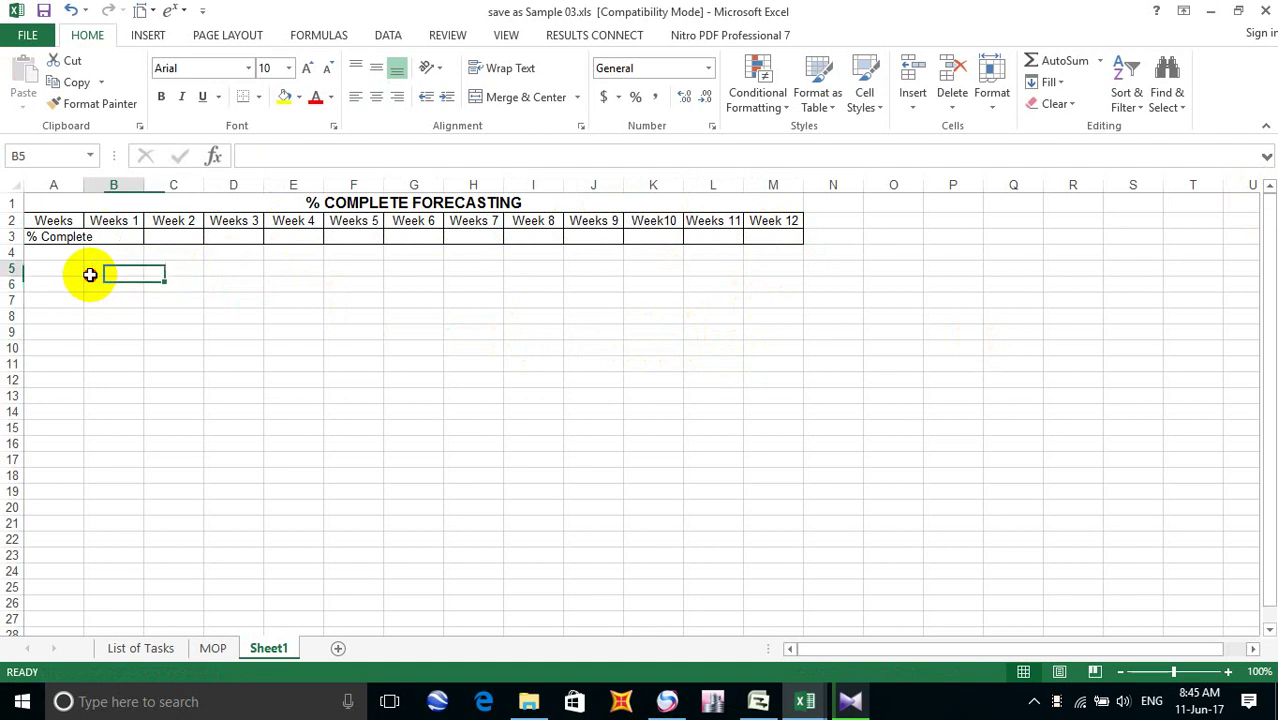
double_click(84, 185)
click(136, 366)
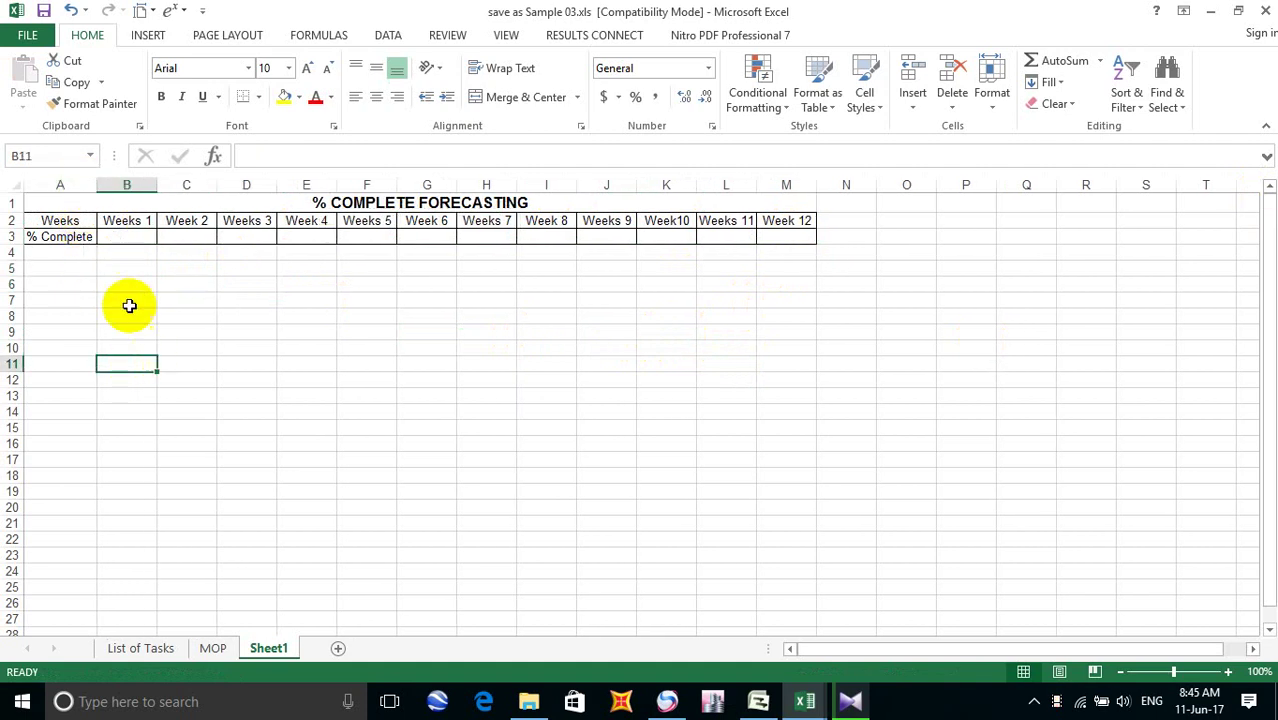
click(343, 270)
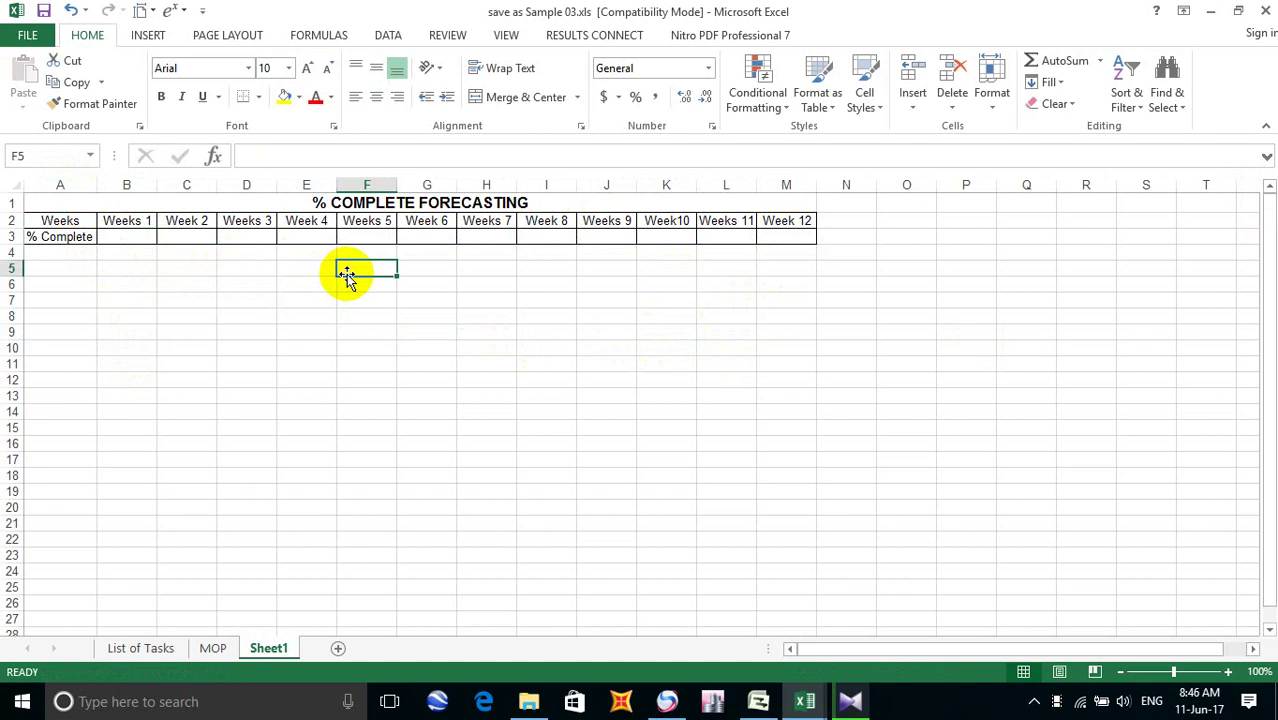
click(520, 284)
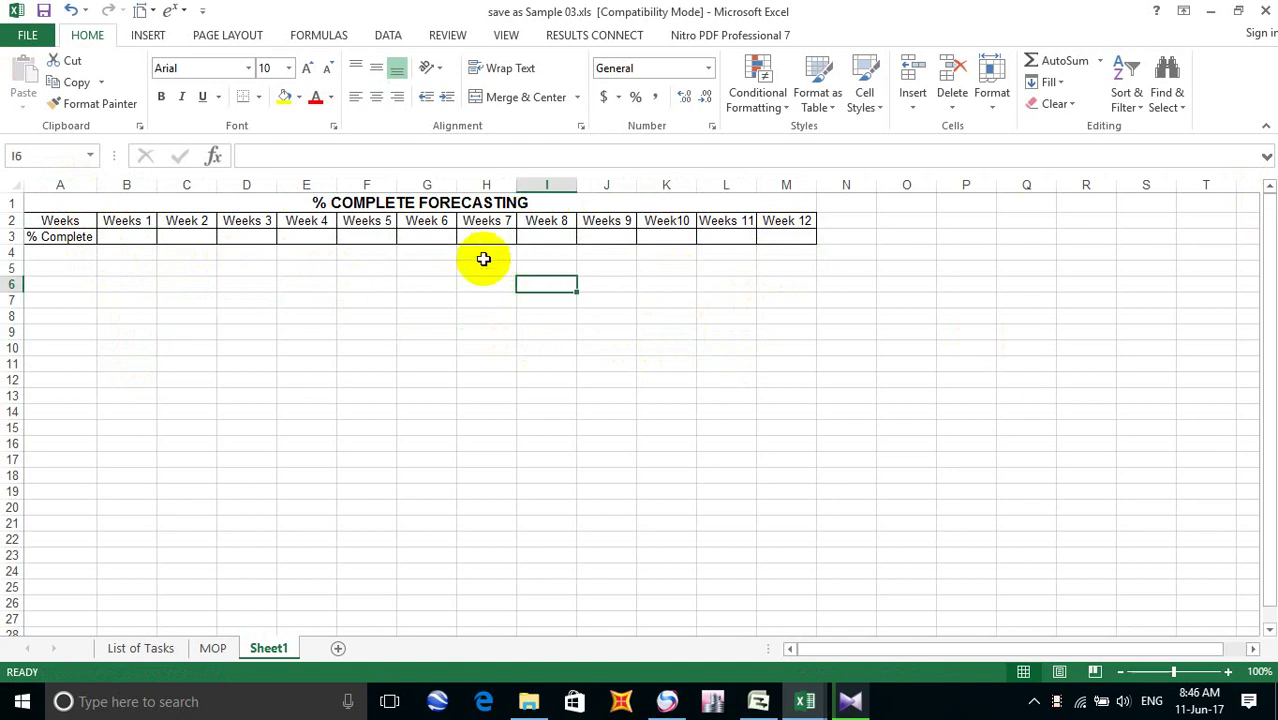
click(486, 256)
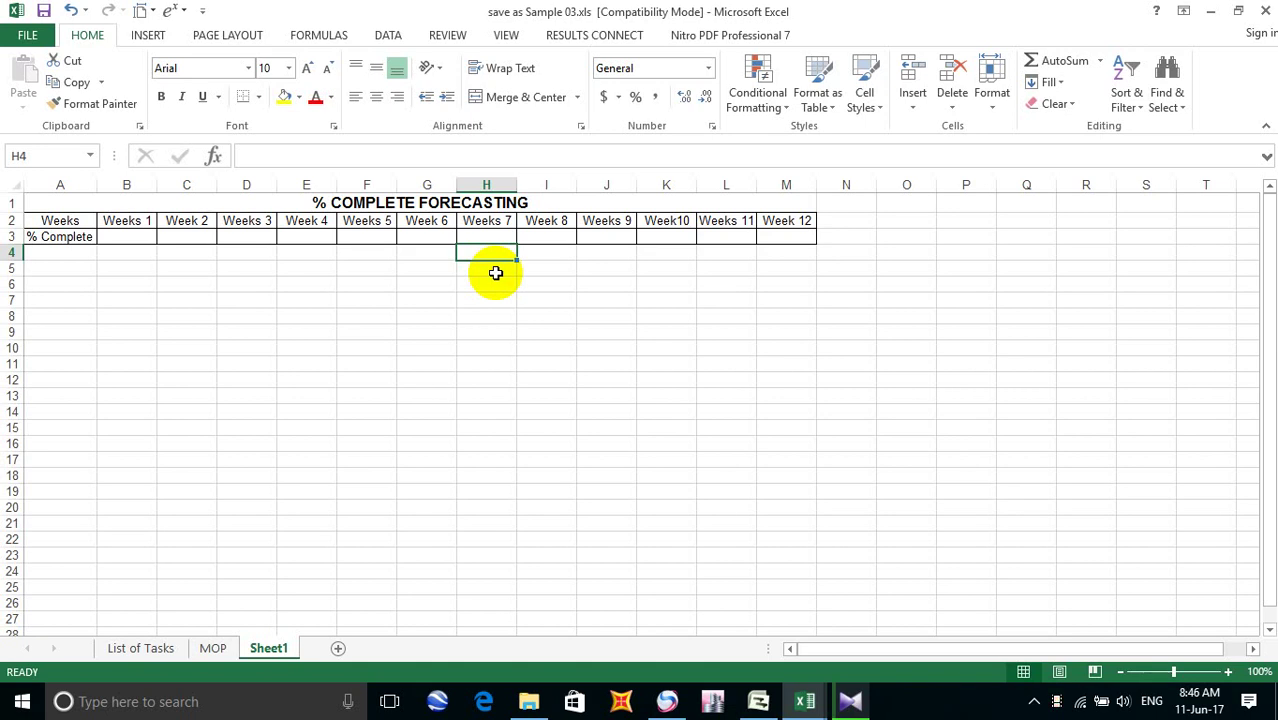
click(495, 272)
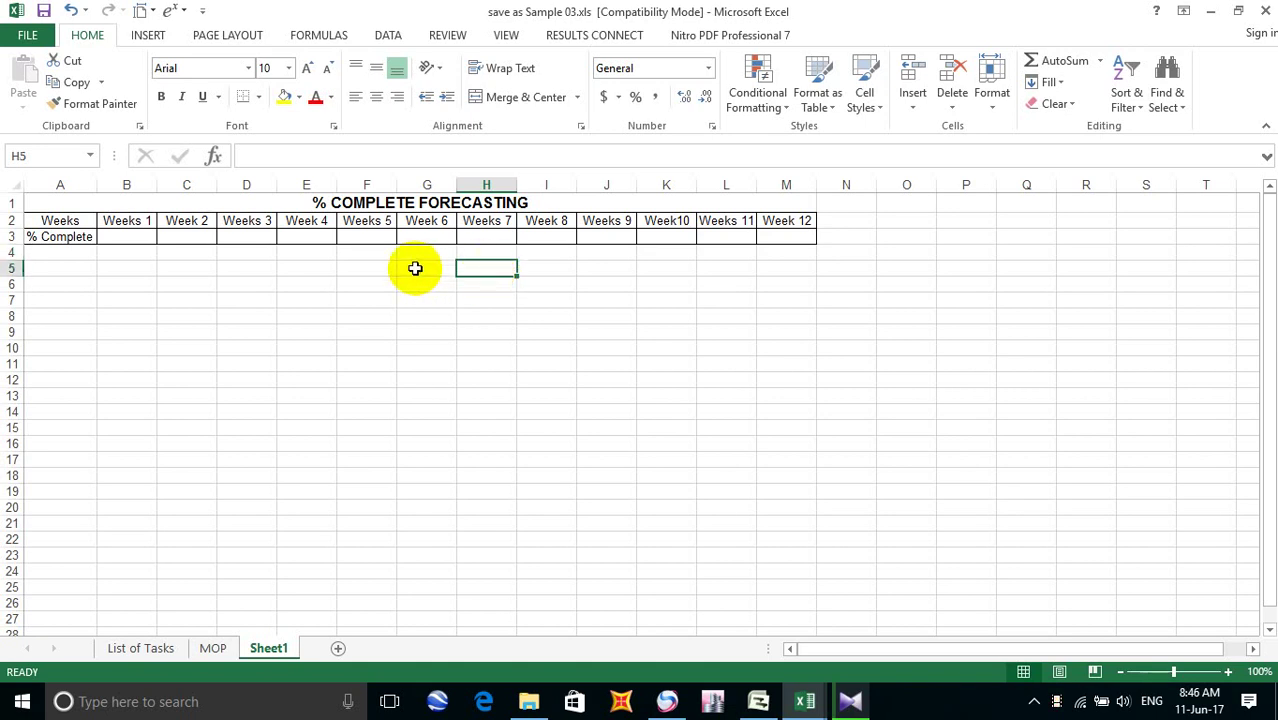
click(282, 266)
click(44, 10)
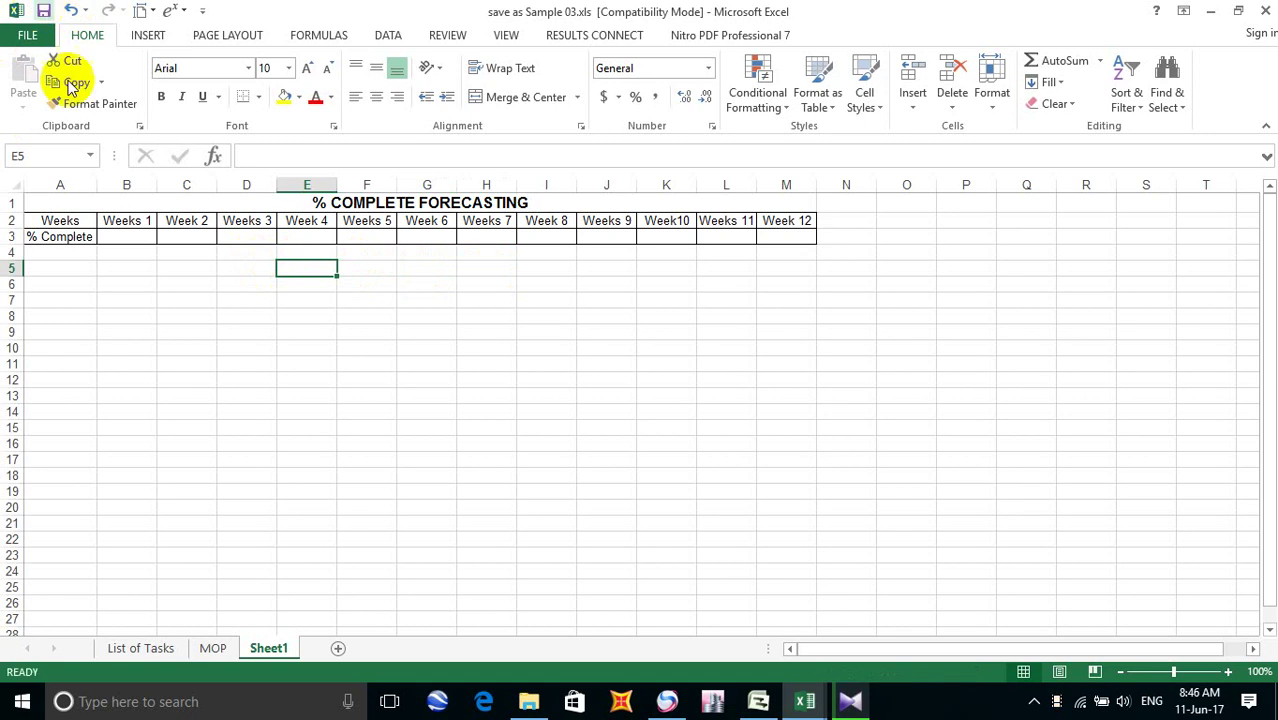
click(130, 283)
click(77, 250)
click(546, 284)
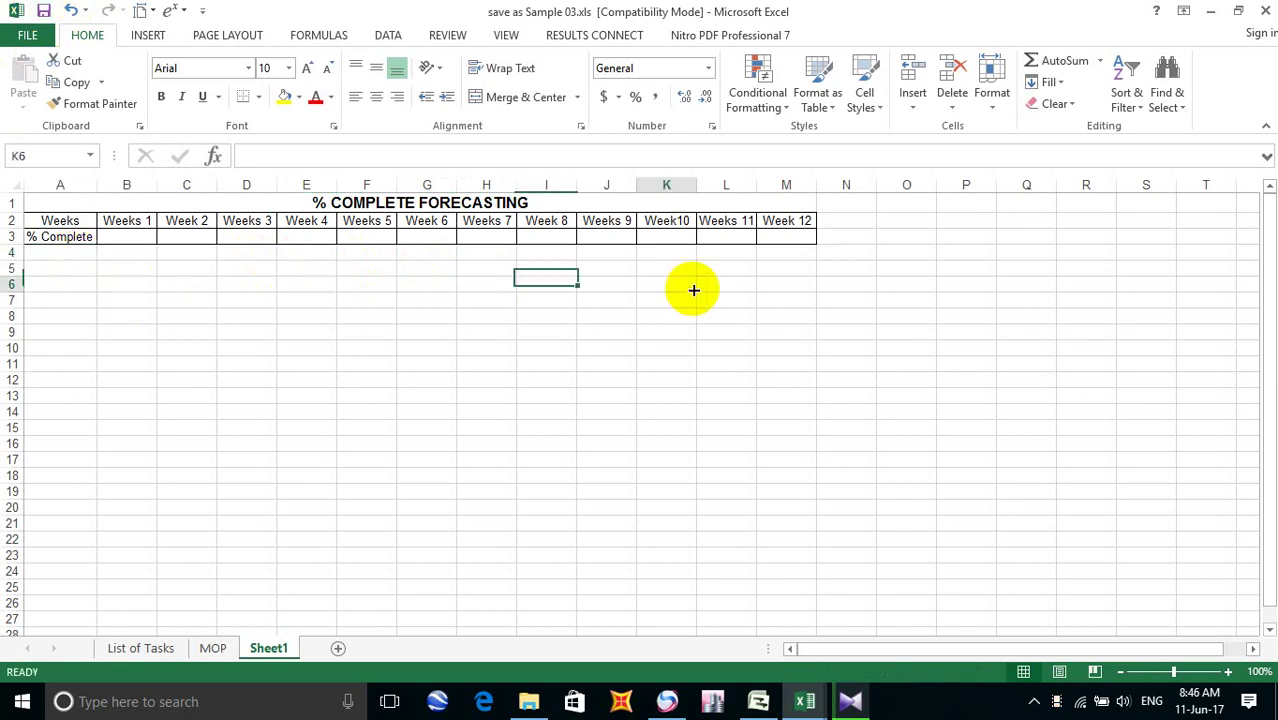
click(887, 250)
click(878, 240)
click(804, 221)
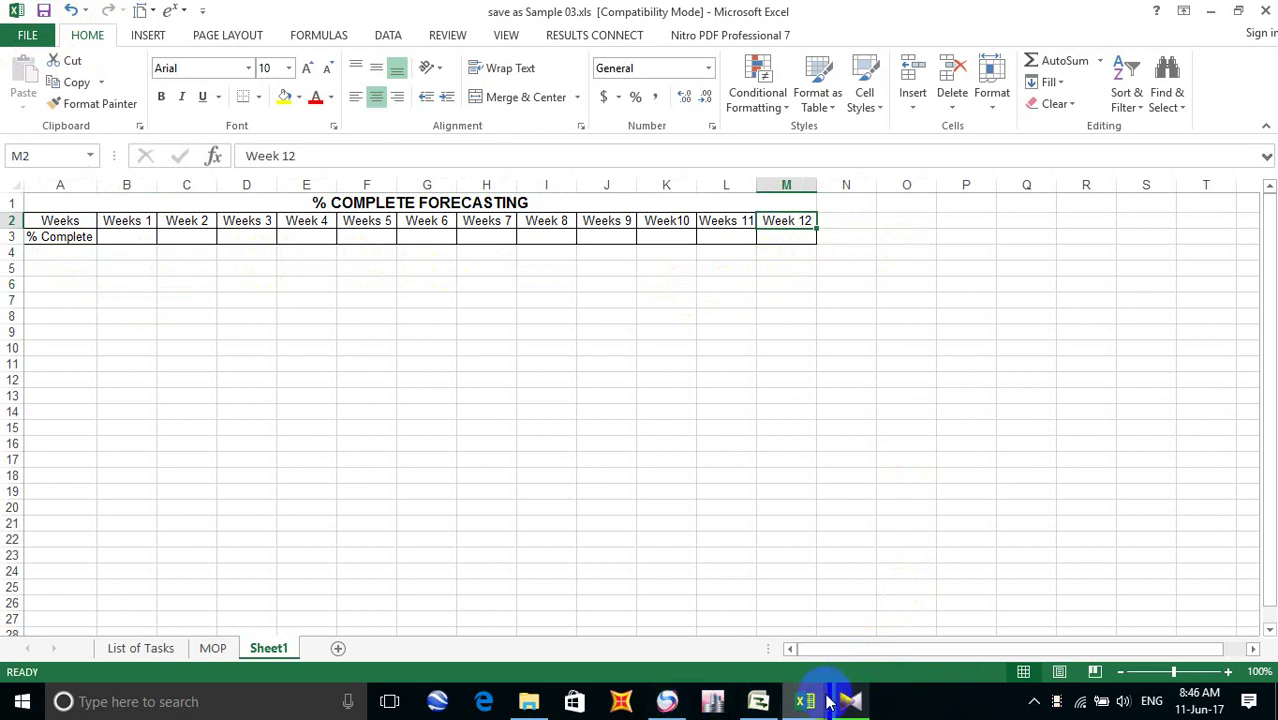
Check the overall Highway Bridge % Complete in Microsoft Project, and enter 17% for Weeks 1 in cell B3 of the Excel forecasting table
click(760, 704)
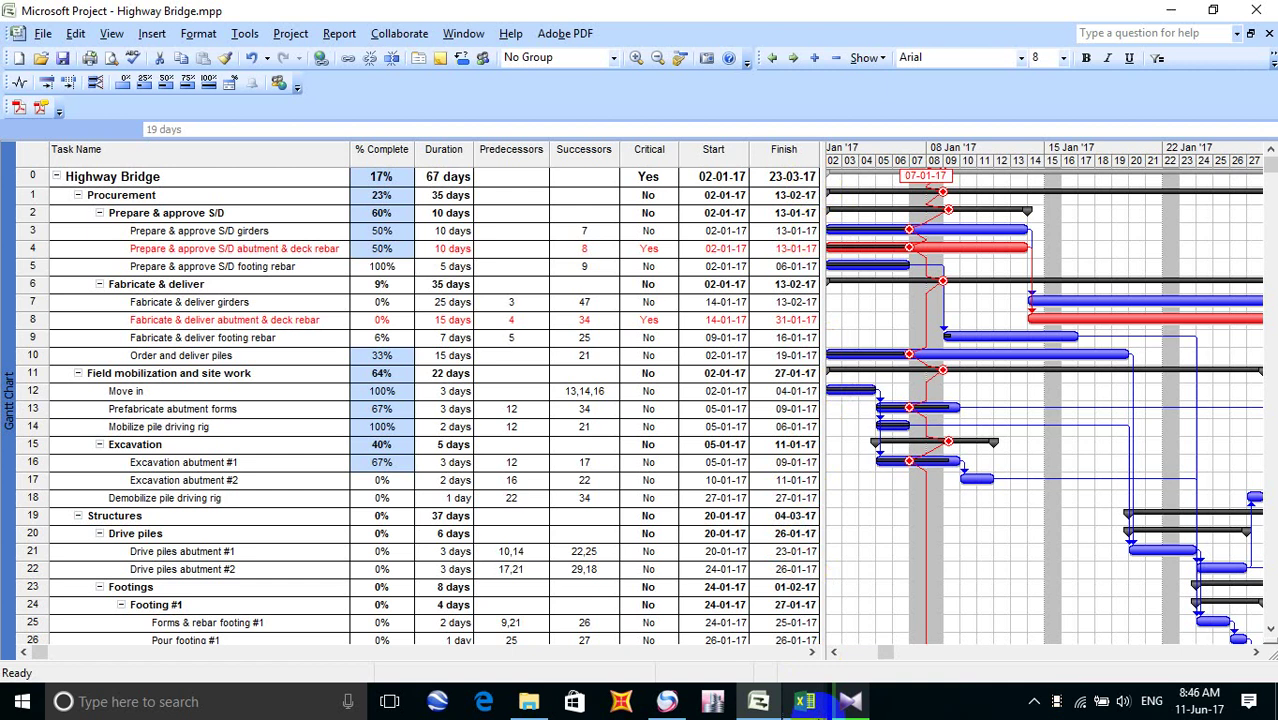
click(808, 703)
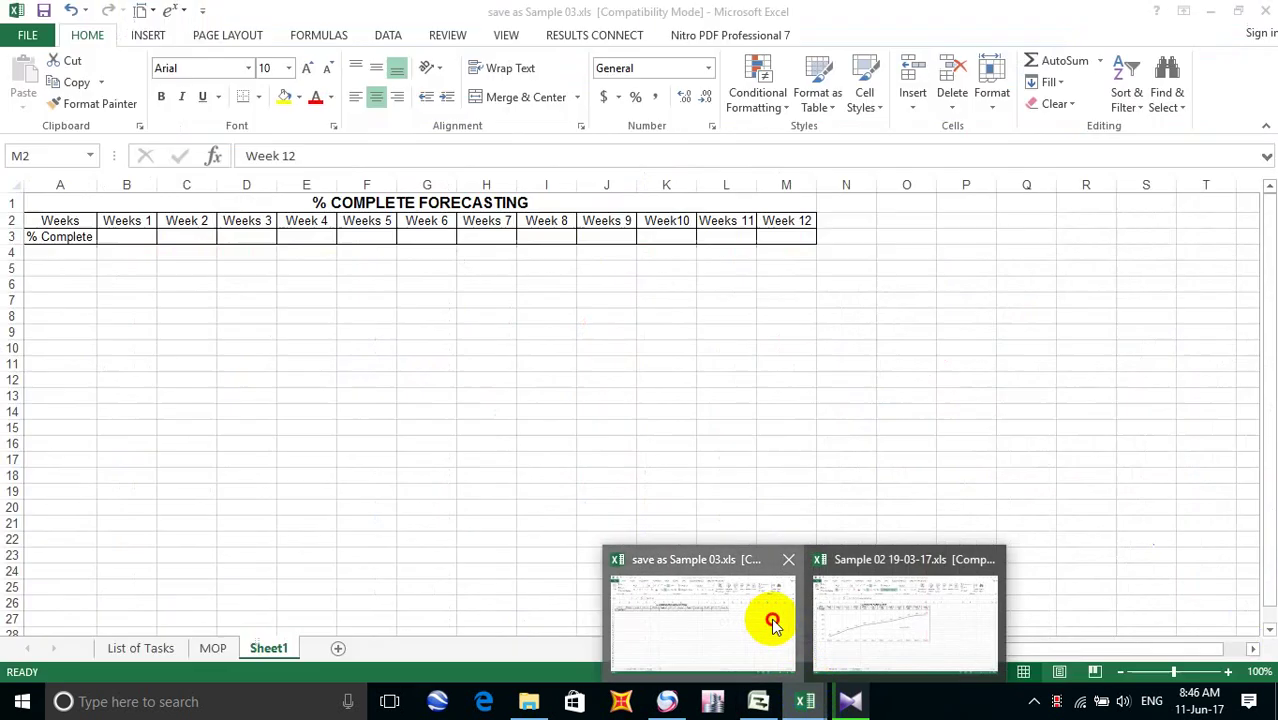
click(770, 622)
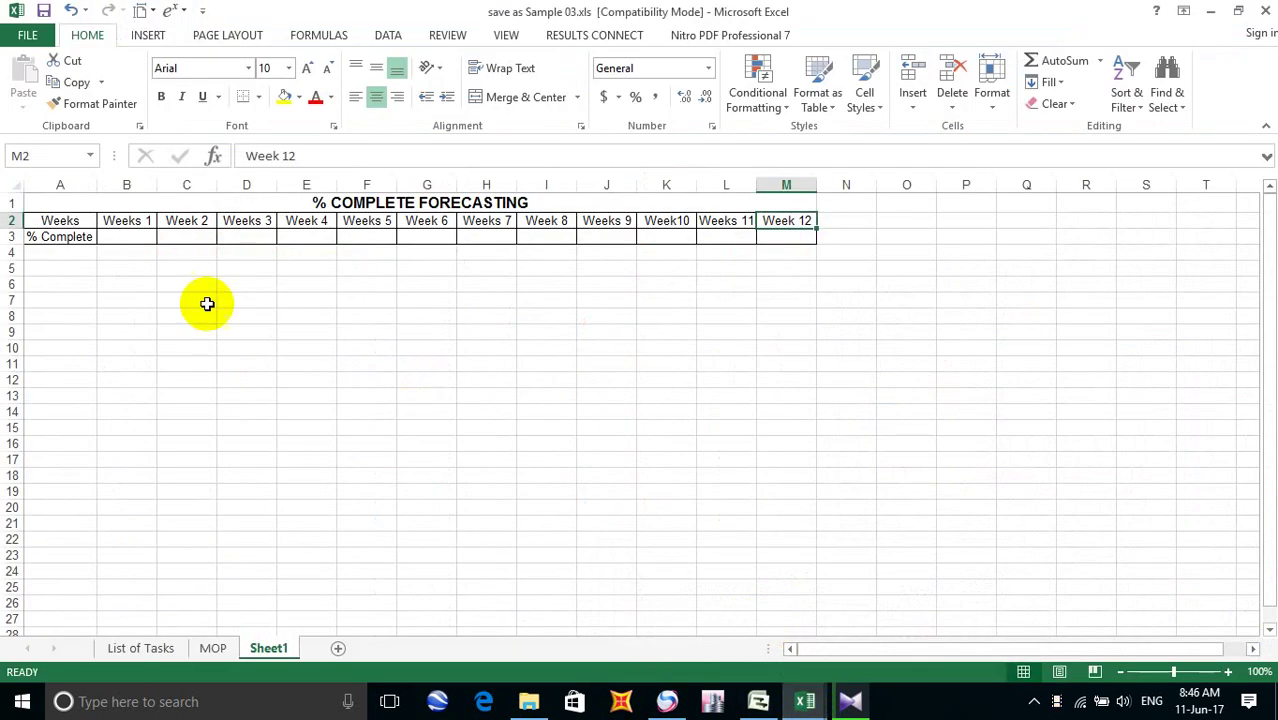
click(120, 237)
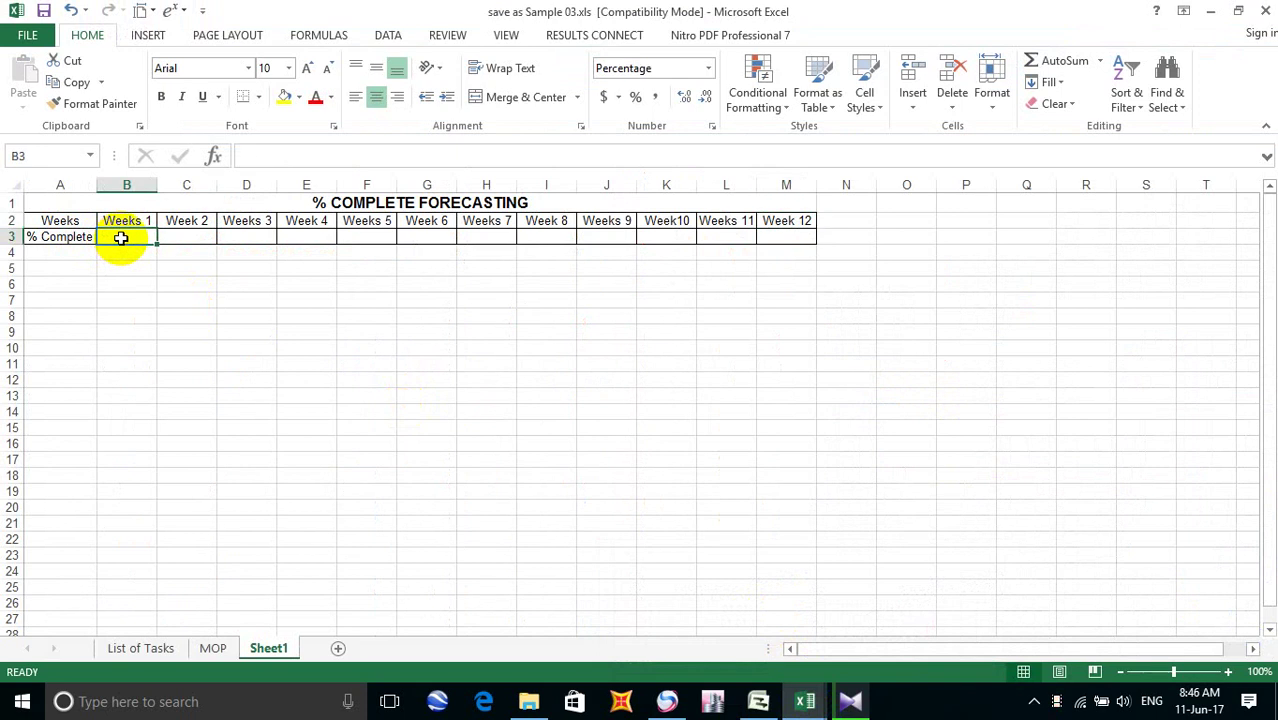
text(17)
click(192, 282)
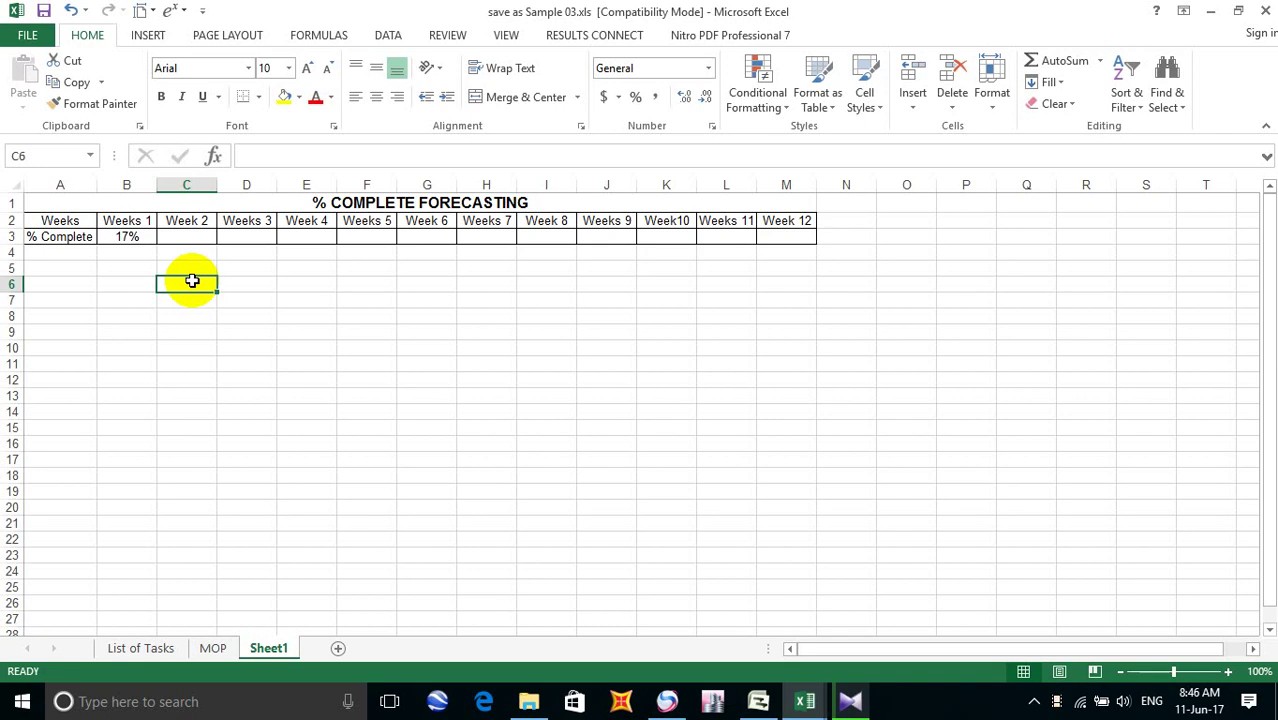
right_click(272, 650)
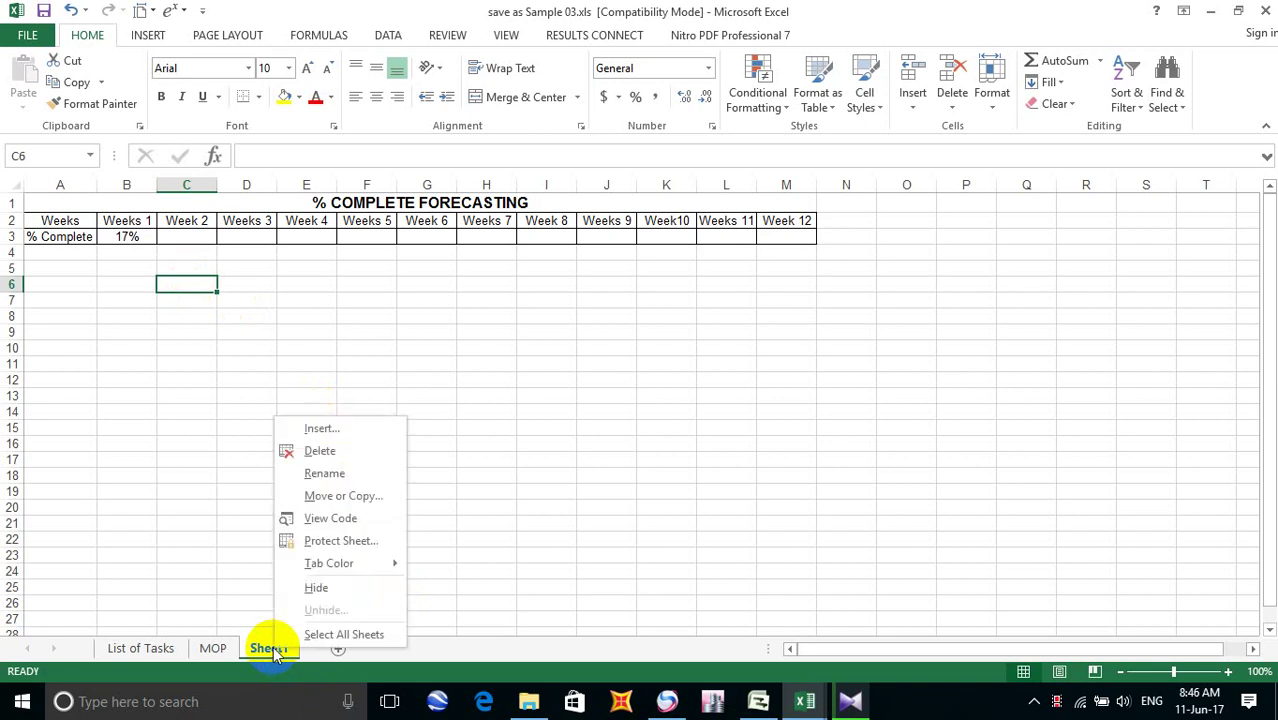
click(330, 474)
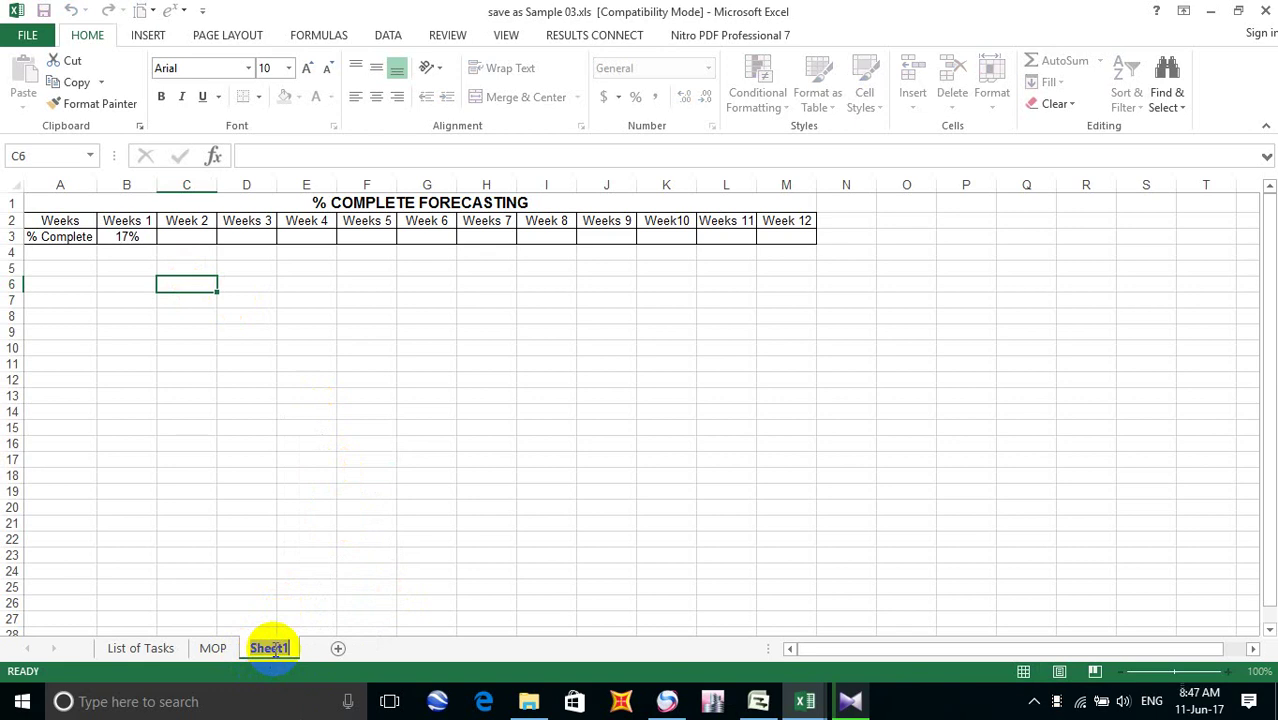
click(434, 558)
click(400, 203)
double_click(400, 203)
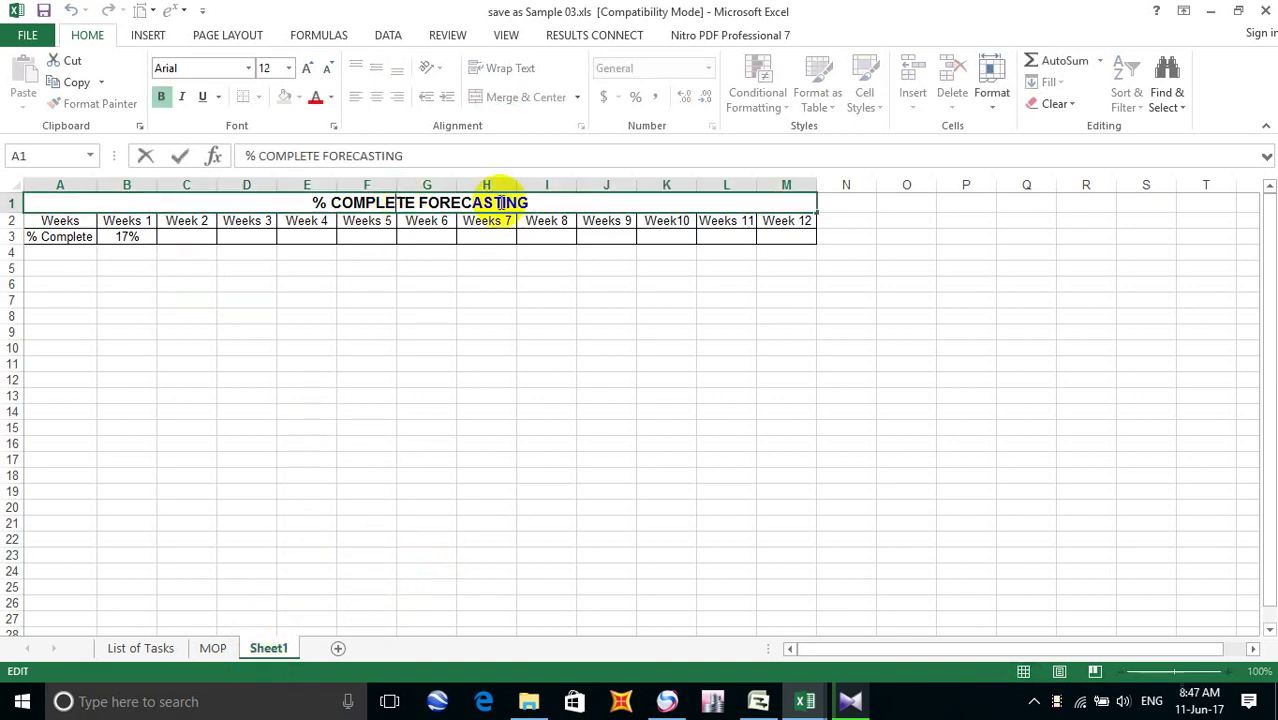
click(558, 203)
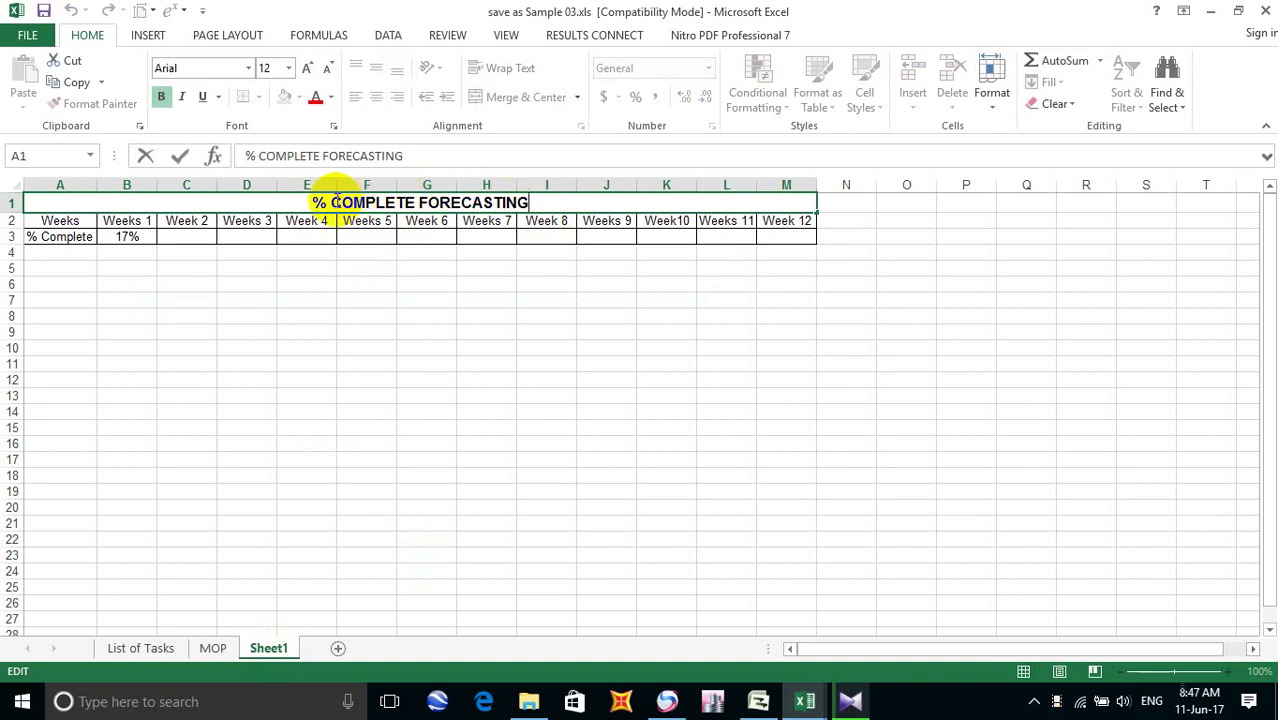
drag(431, 202, 454, 202)
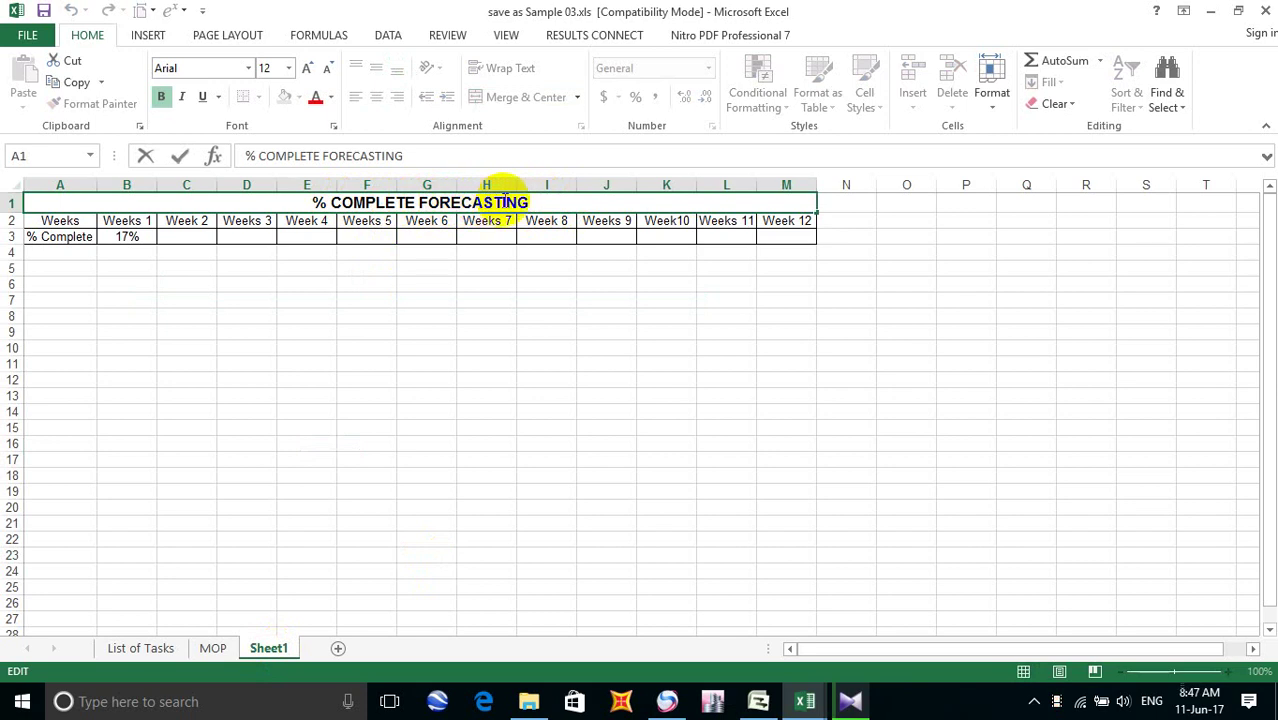
click(503, 268)
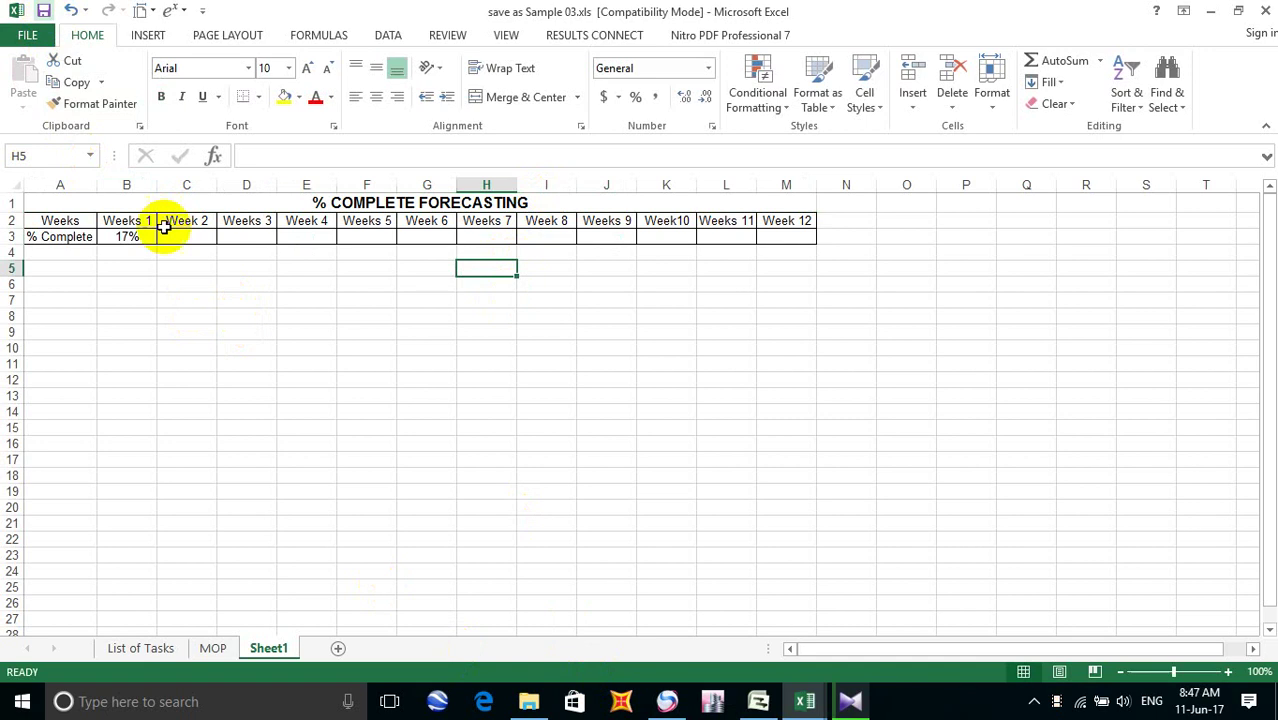
click(237, 435)
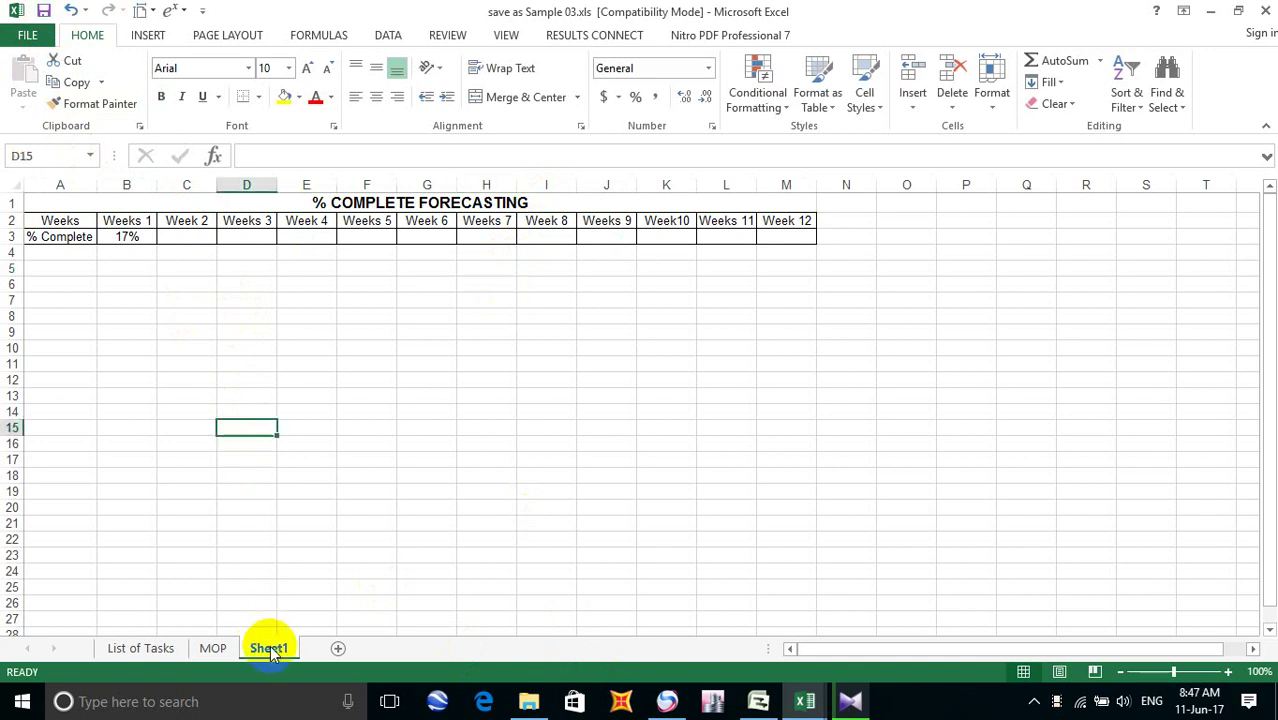
Rename the Sheet1 worksheet holding the forecasting table as % Complete
double_click(418, 204)
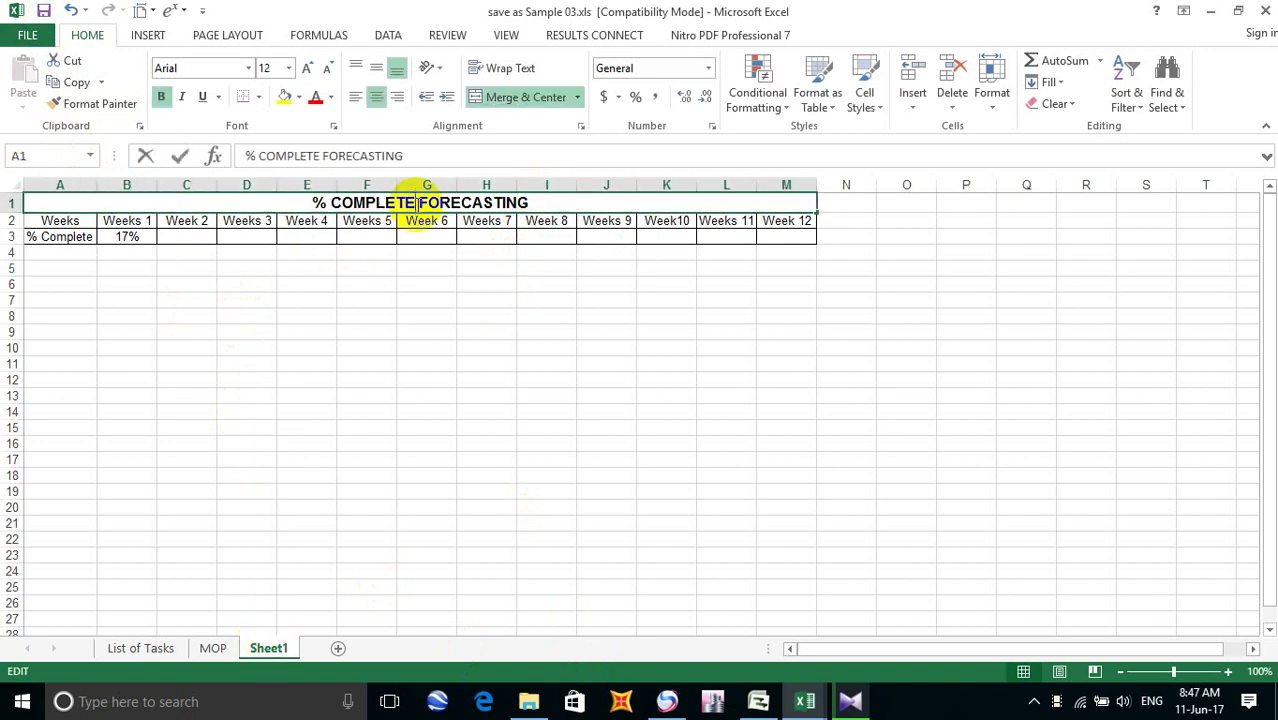
click(272, 649)
right_click(268, 652)
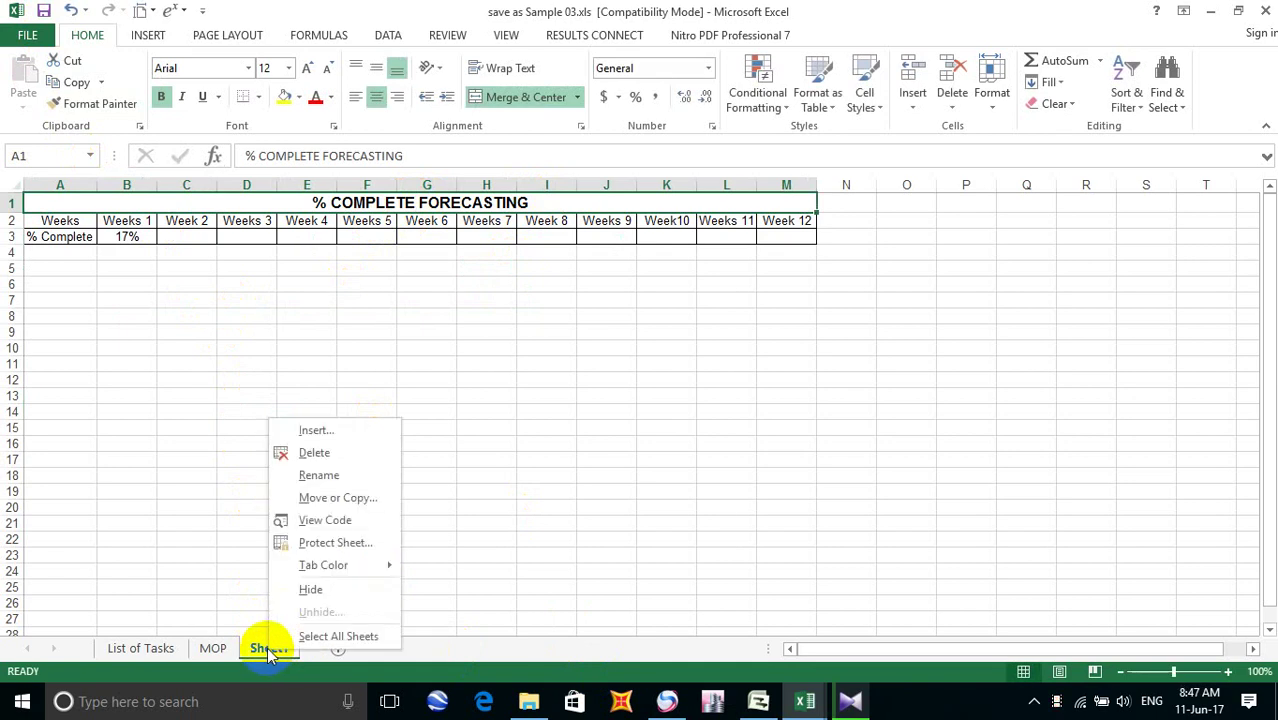
click(339, 475)
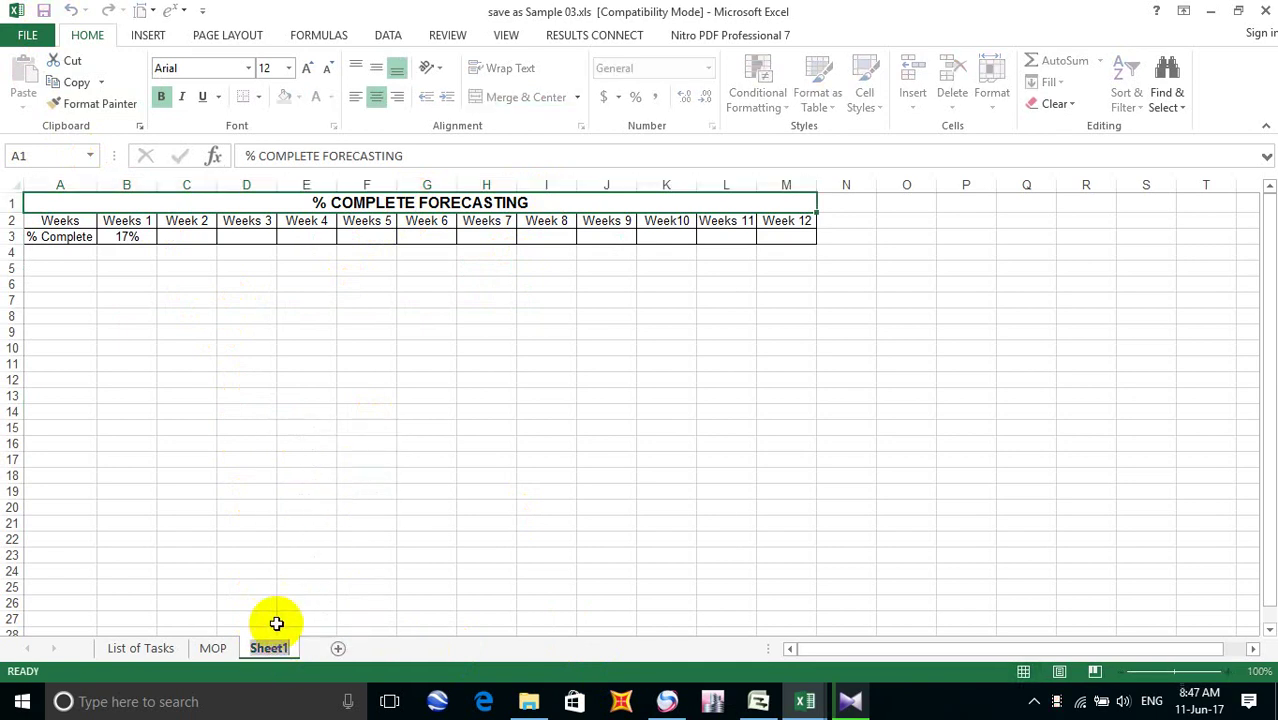
text(c)
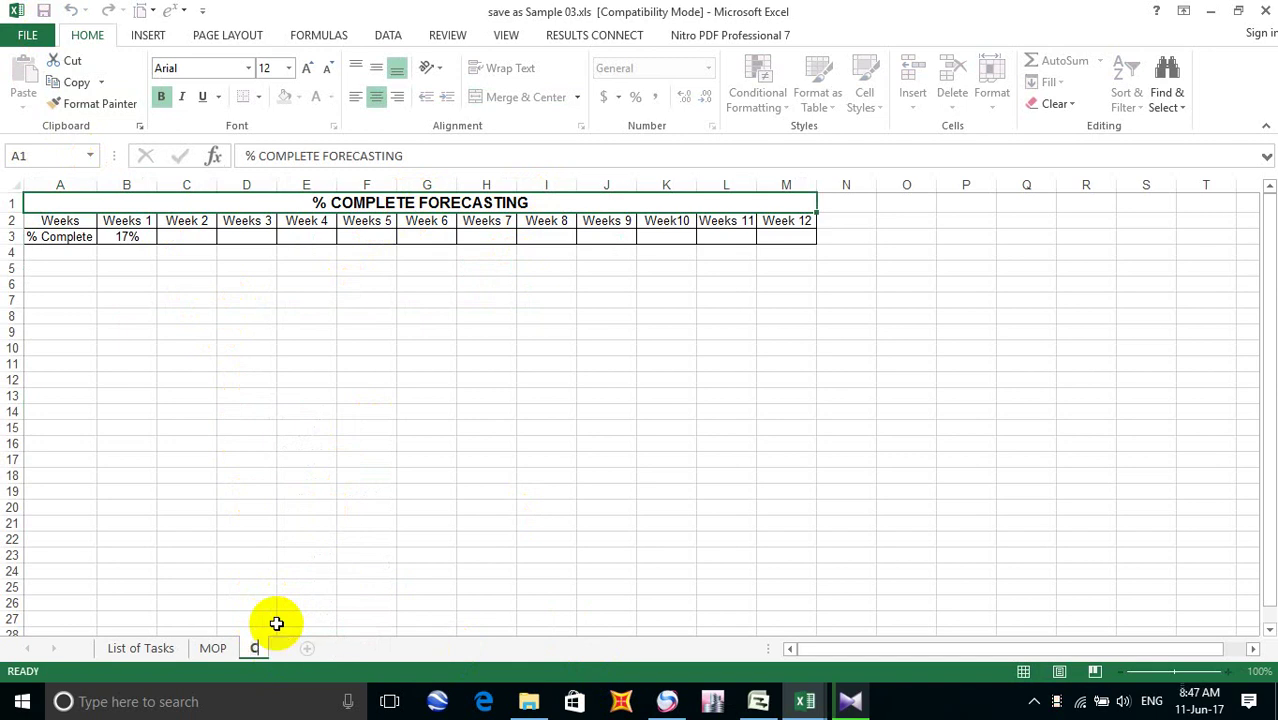
text(omplete)
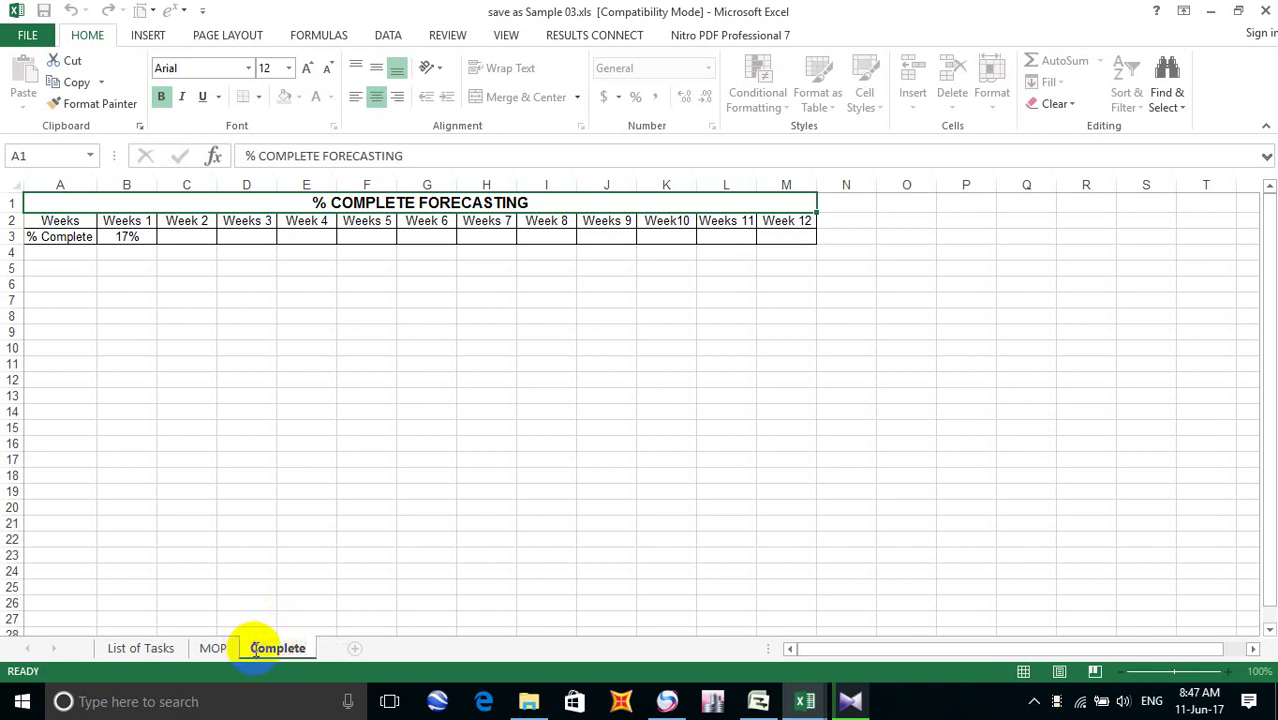
click(255, 648)
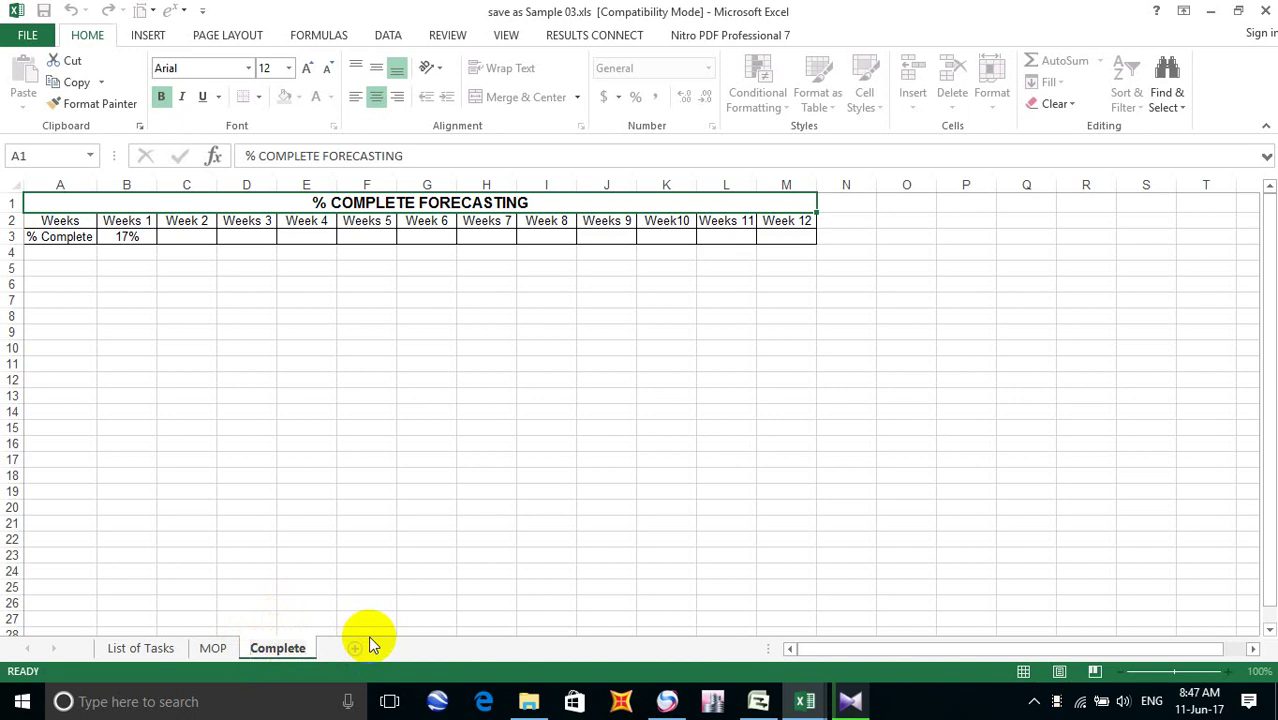
text(%)
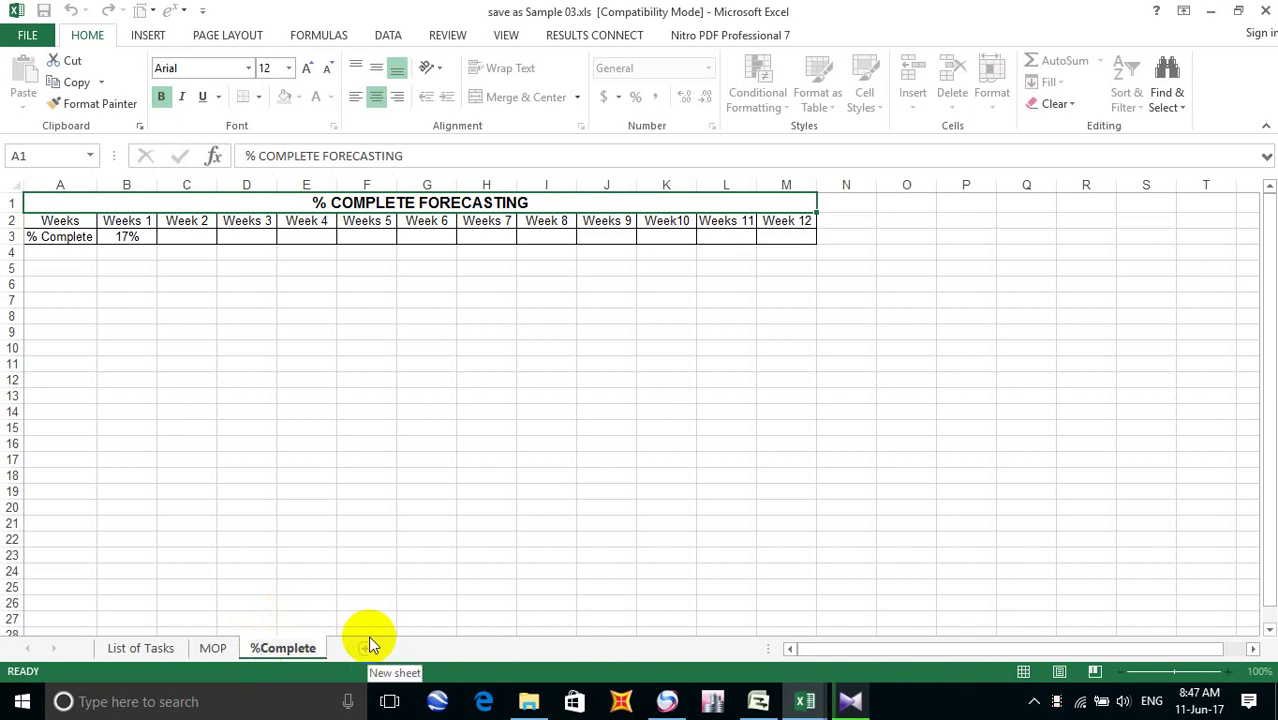
key(Return)
click(458, 518)
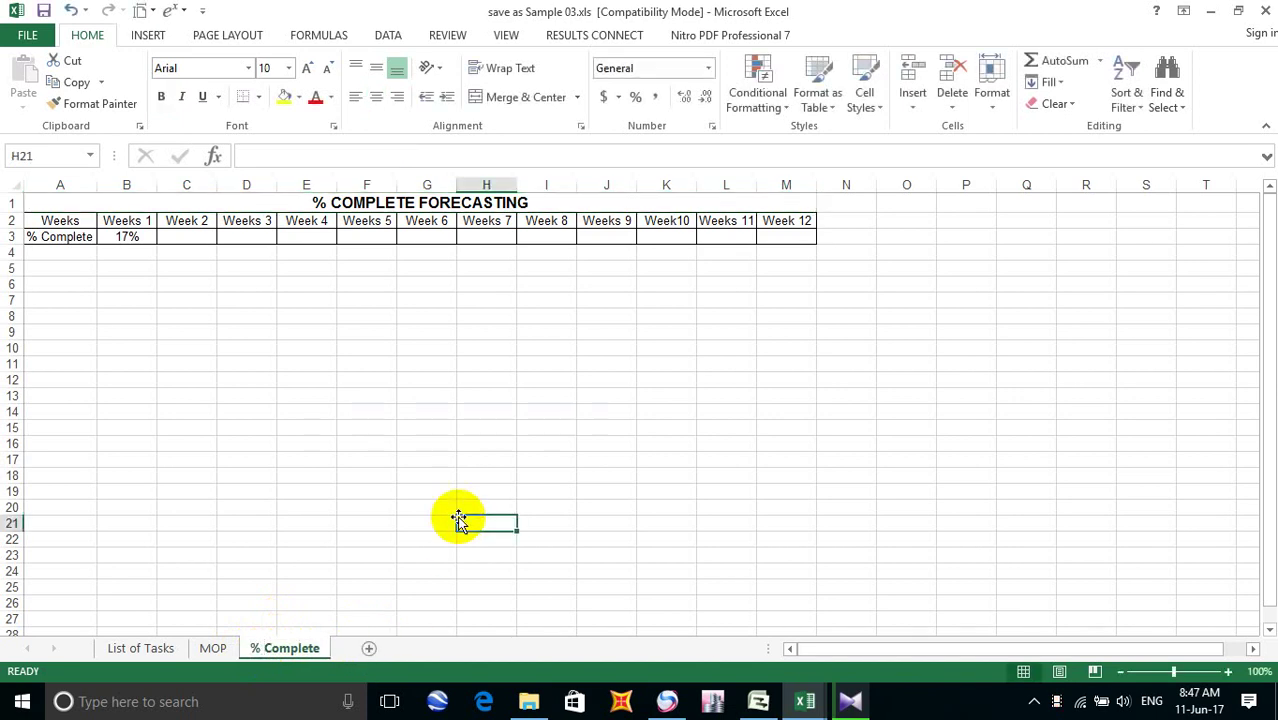
click(351, 302)
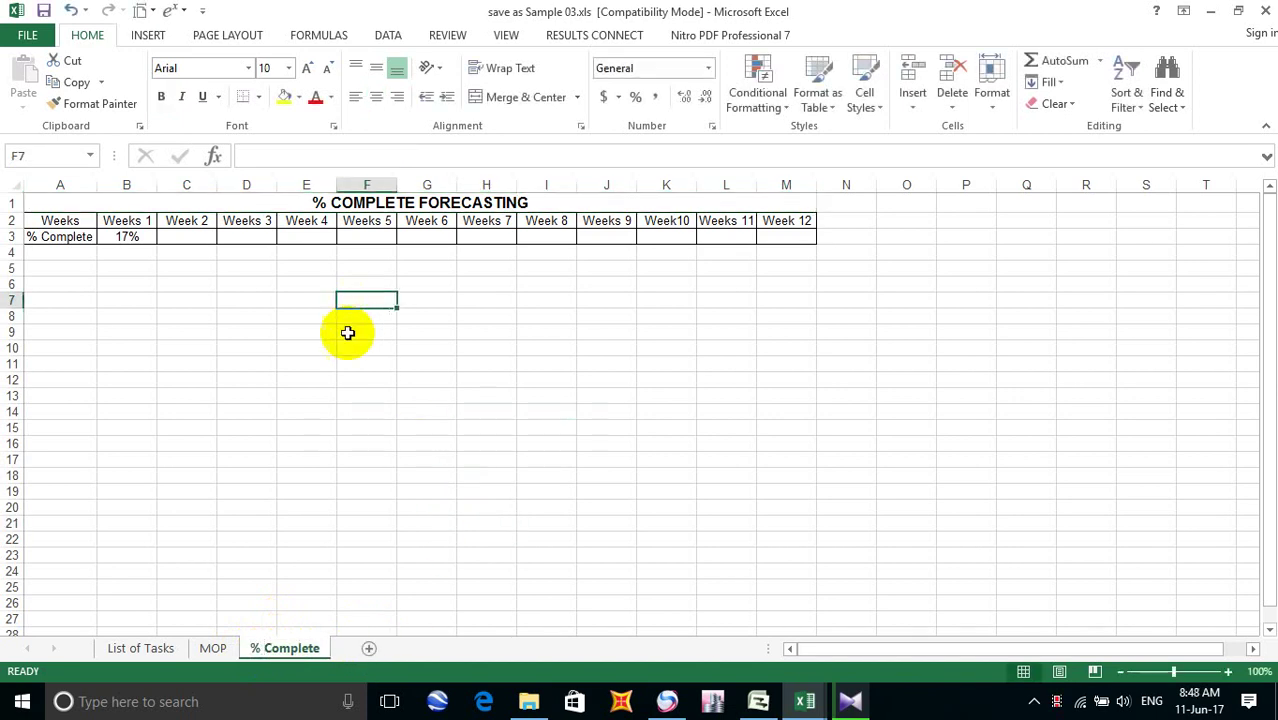
click(806, 700)
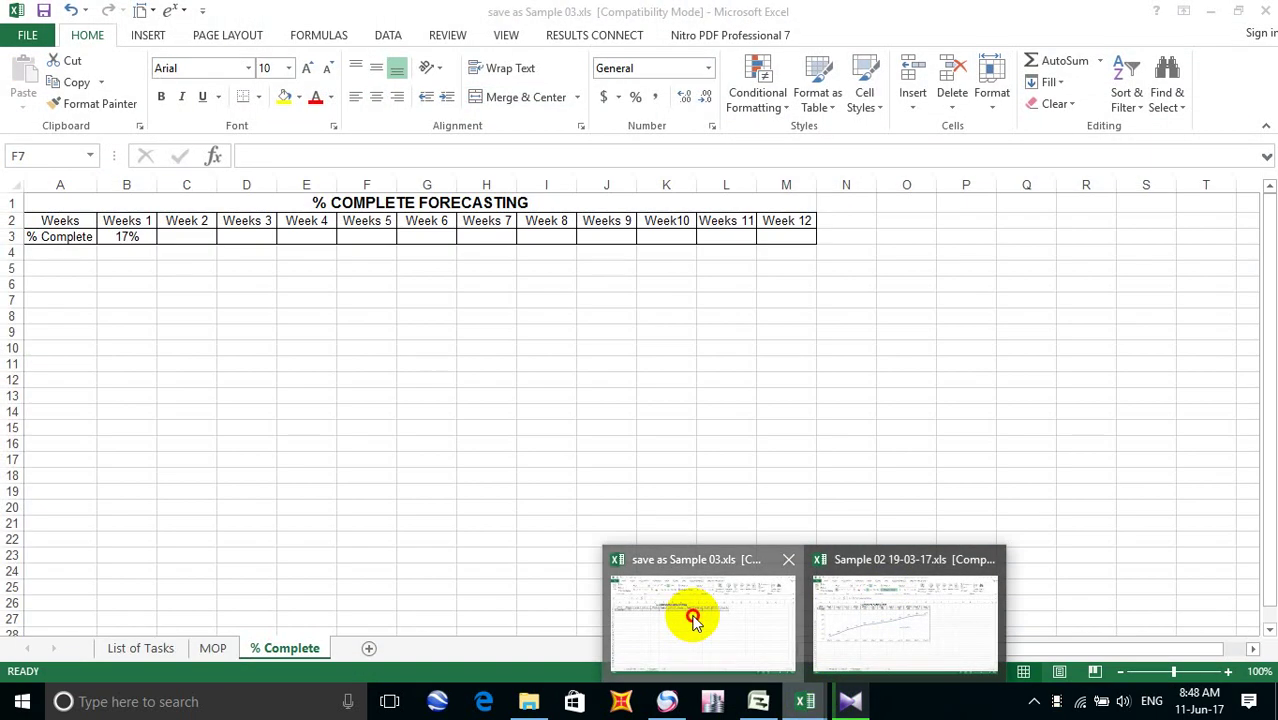
click(690, 610)
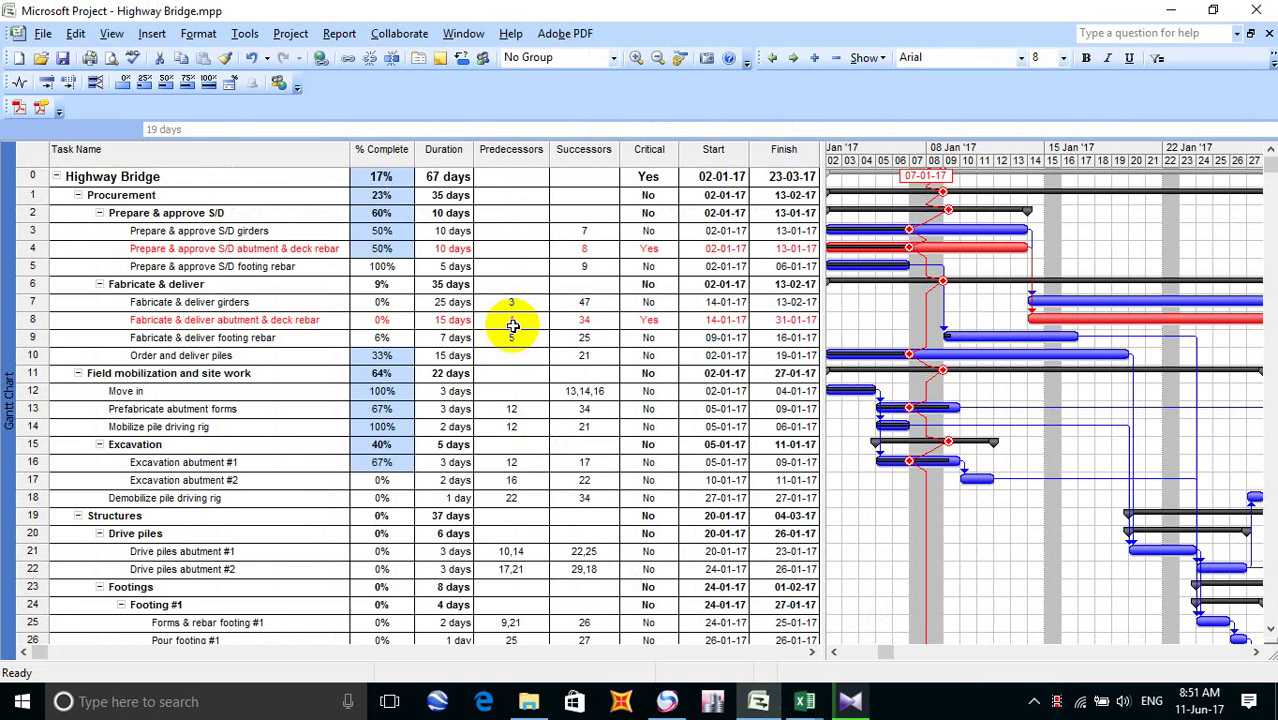
In Microsoft Project, try updating the entire Highway Bridge project's work as complete through 14-01-17 with the Set 0% - 100% complete option
click(245, 33)
mouse_move(362, 316)
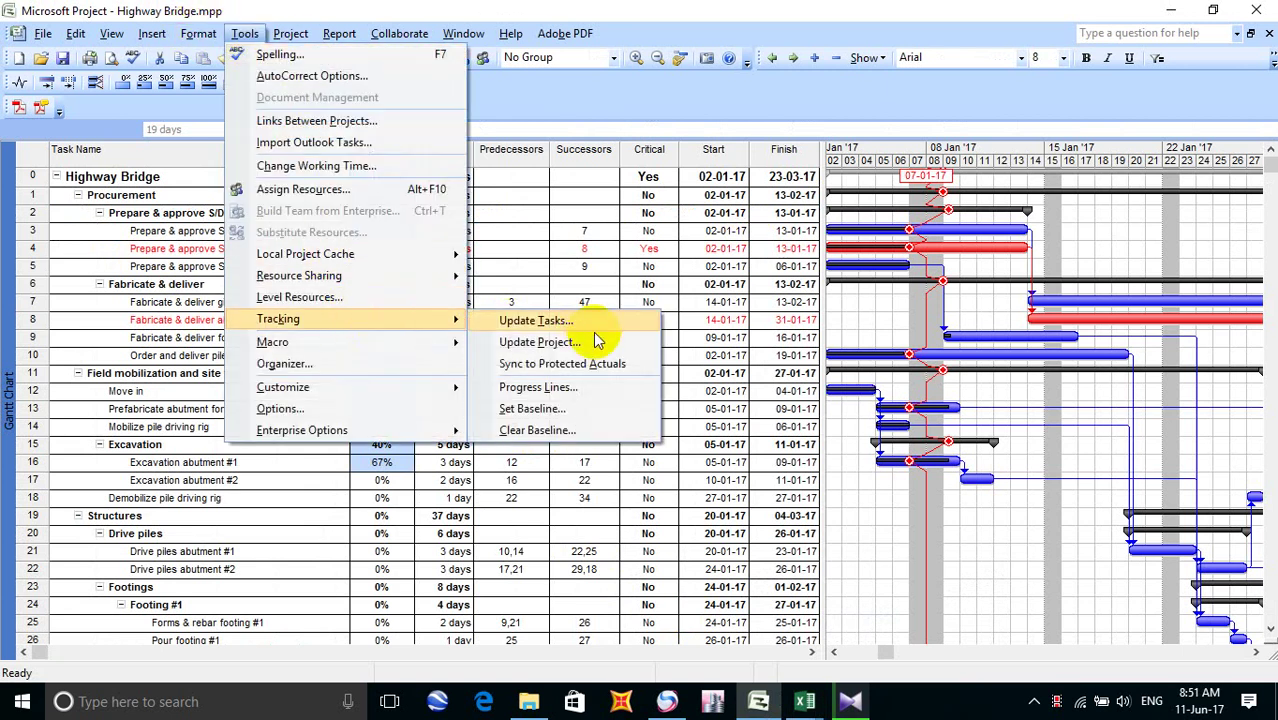
click(515, 340)
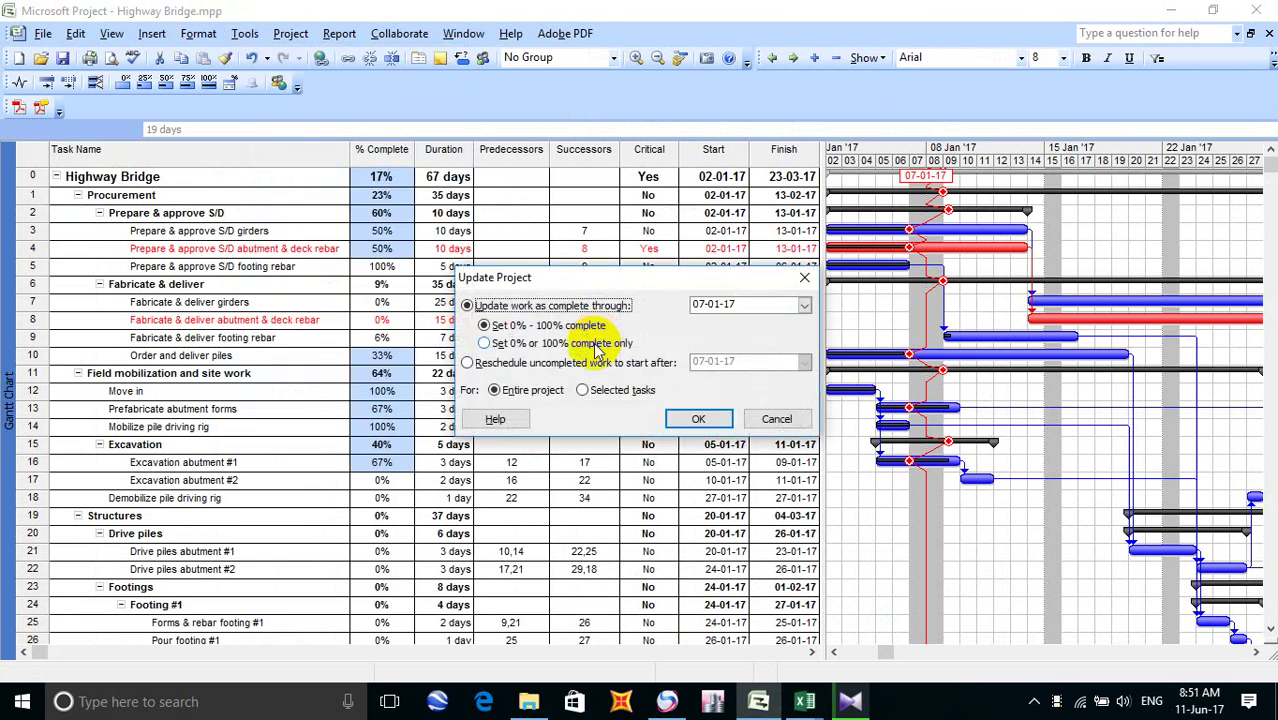
click(804, 305)
click(791, 375)
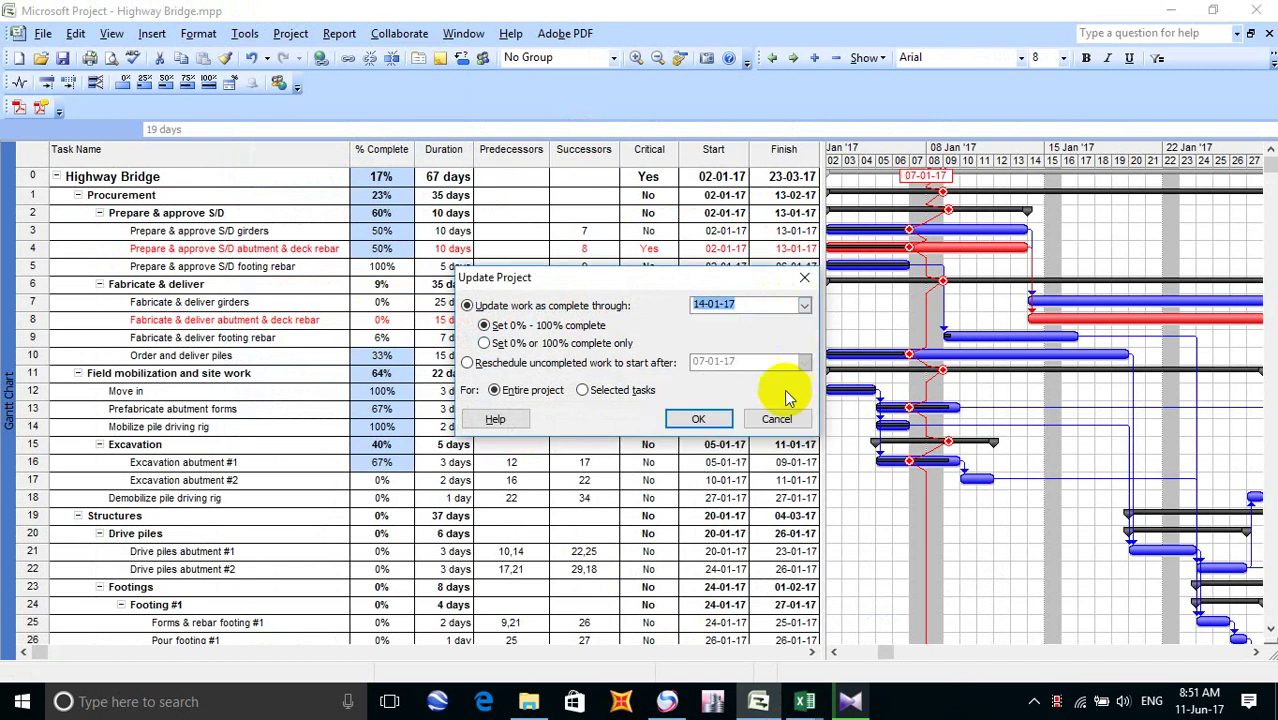
click(705, 419)
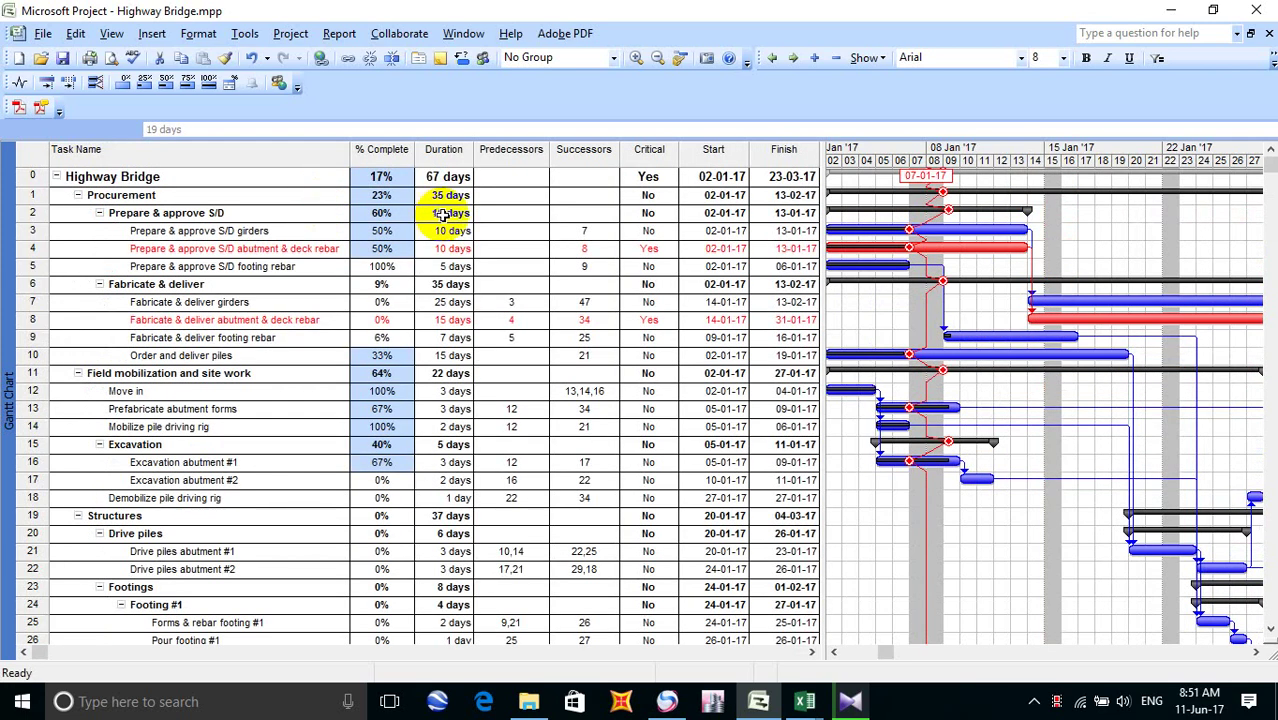
Try updating the entire project's work as complete through 14-01-17 with the Set 0% or 100% complete only option
click(245, 35)
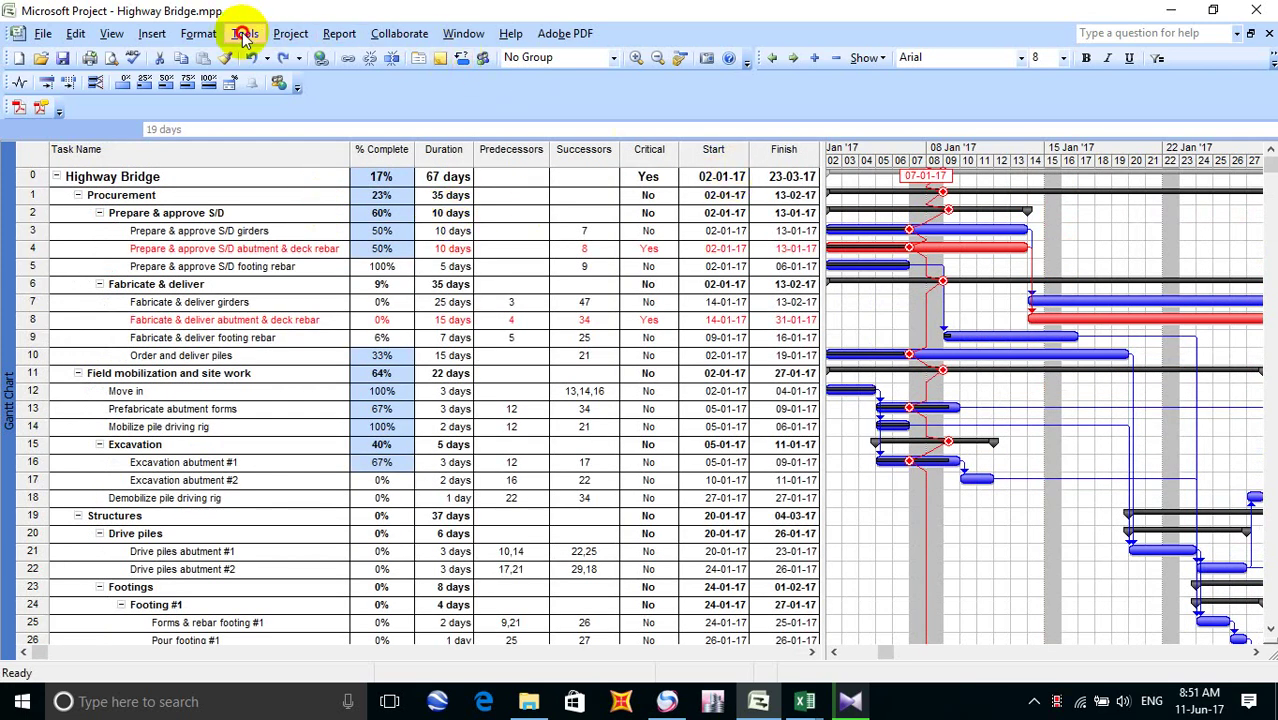
mouse_move(393, 320)
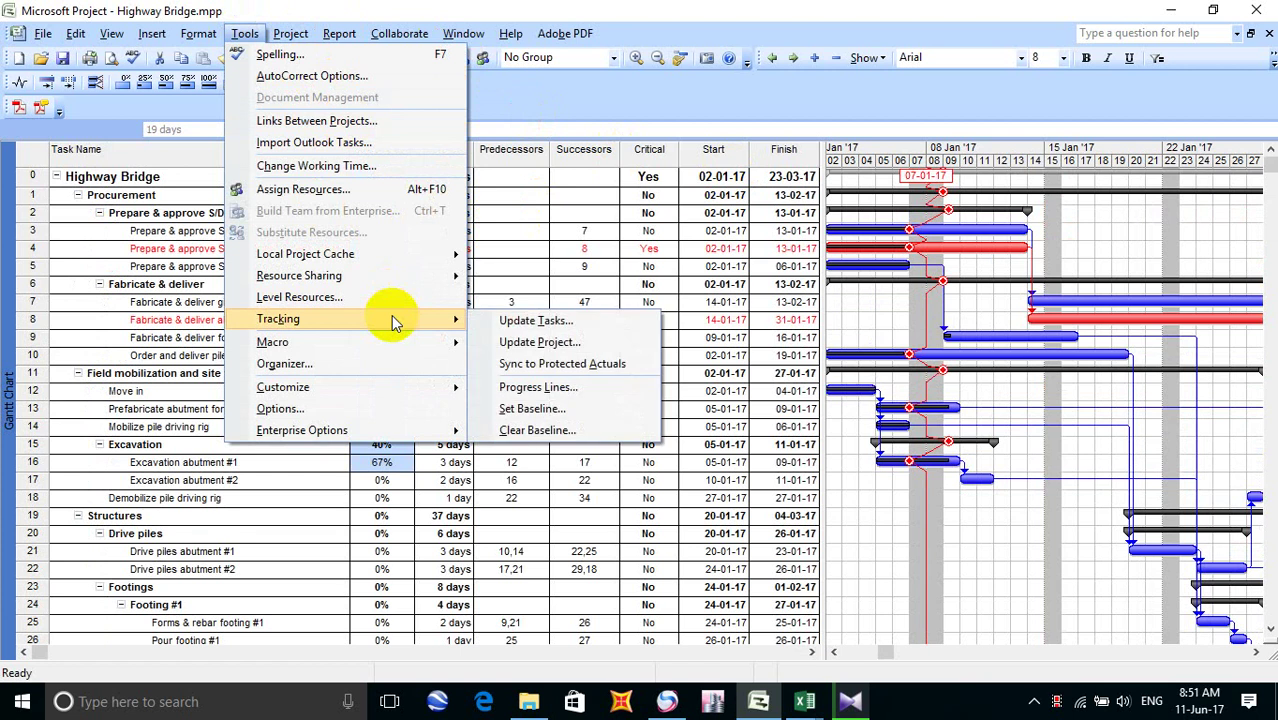
click(539, 342)
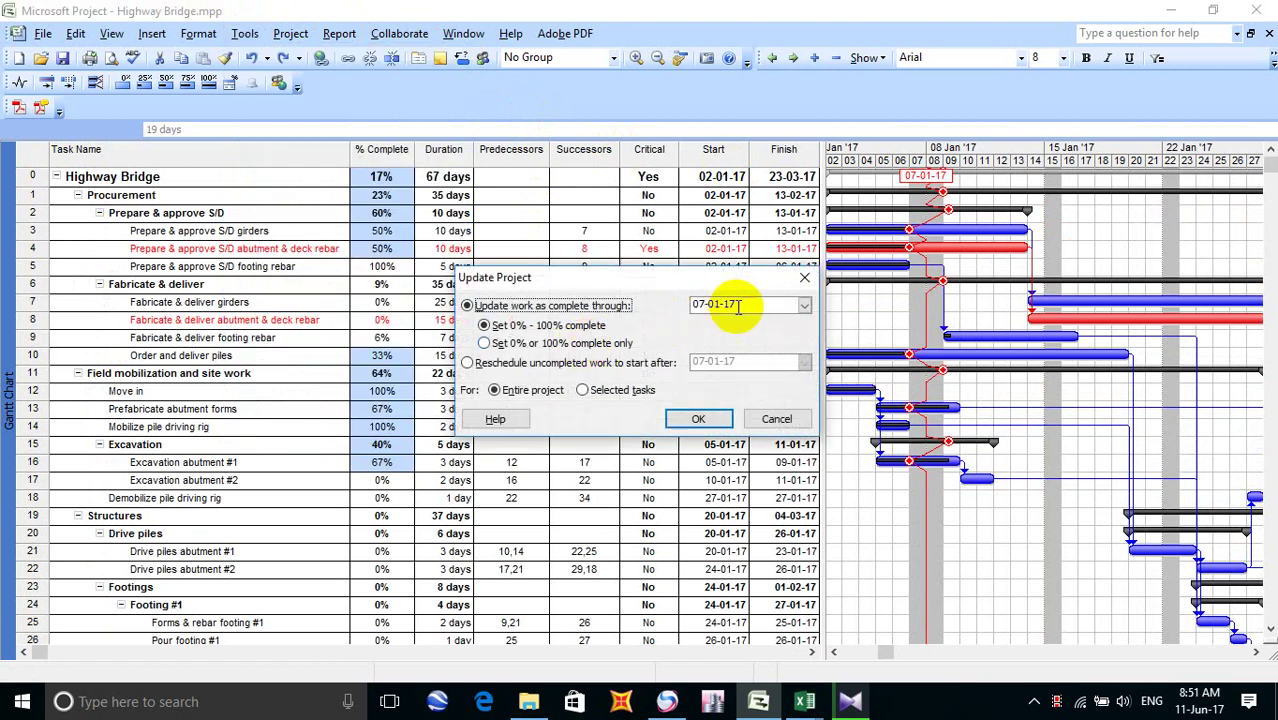
click(505, 343)
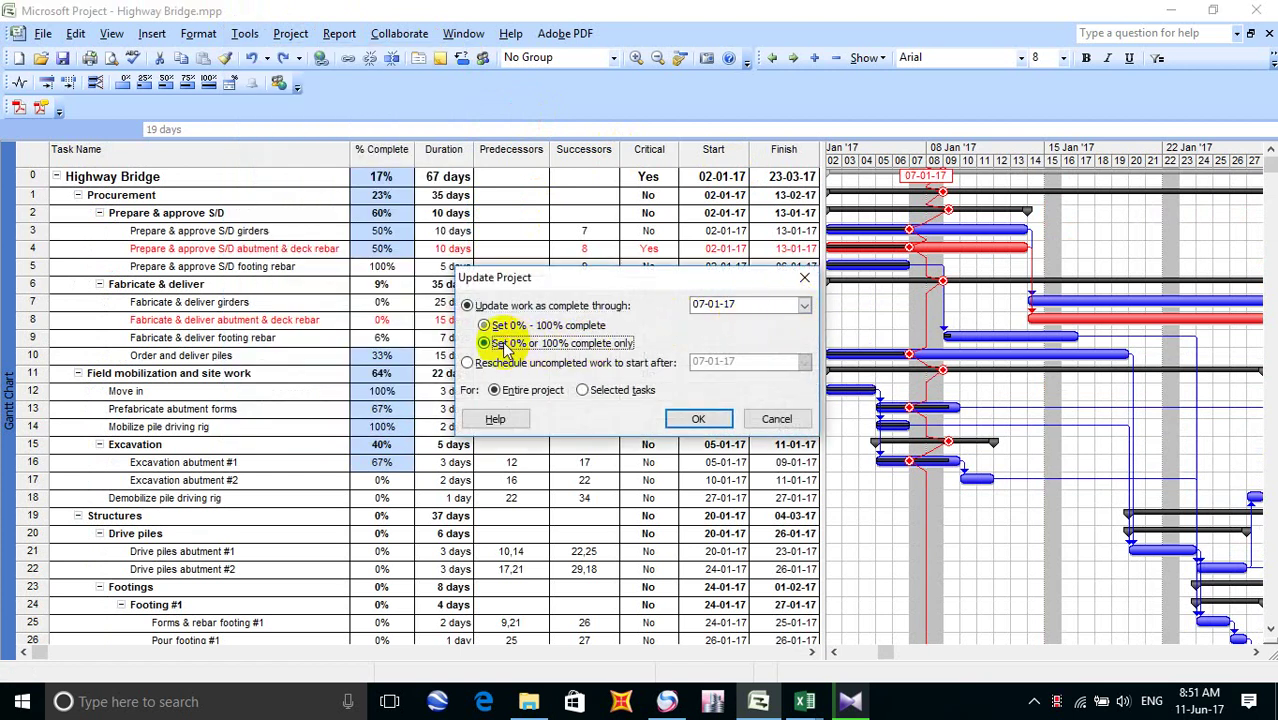
click(804, 305)
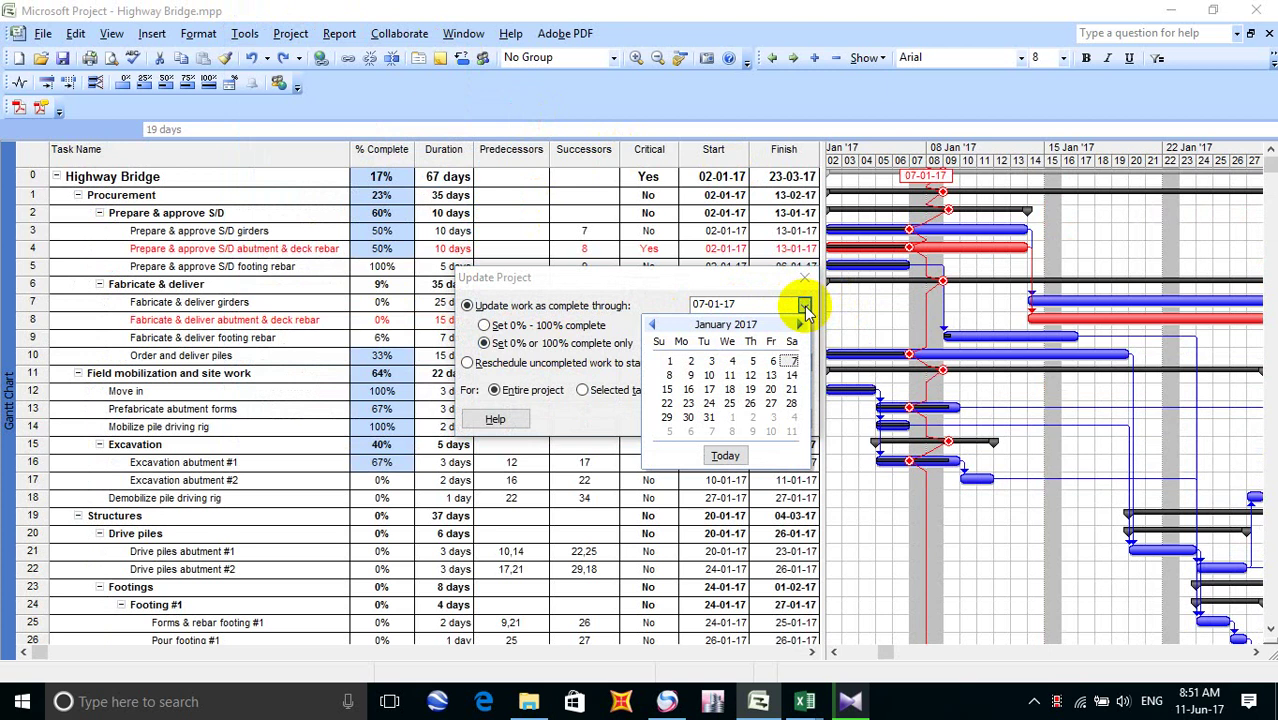
click(789, 374)
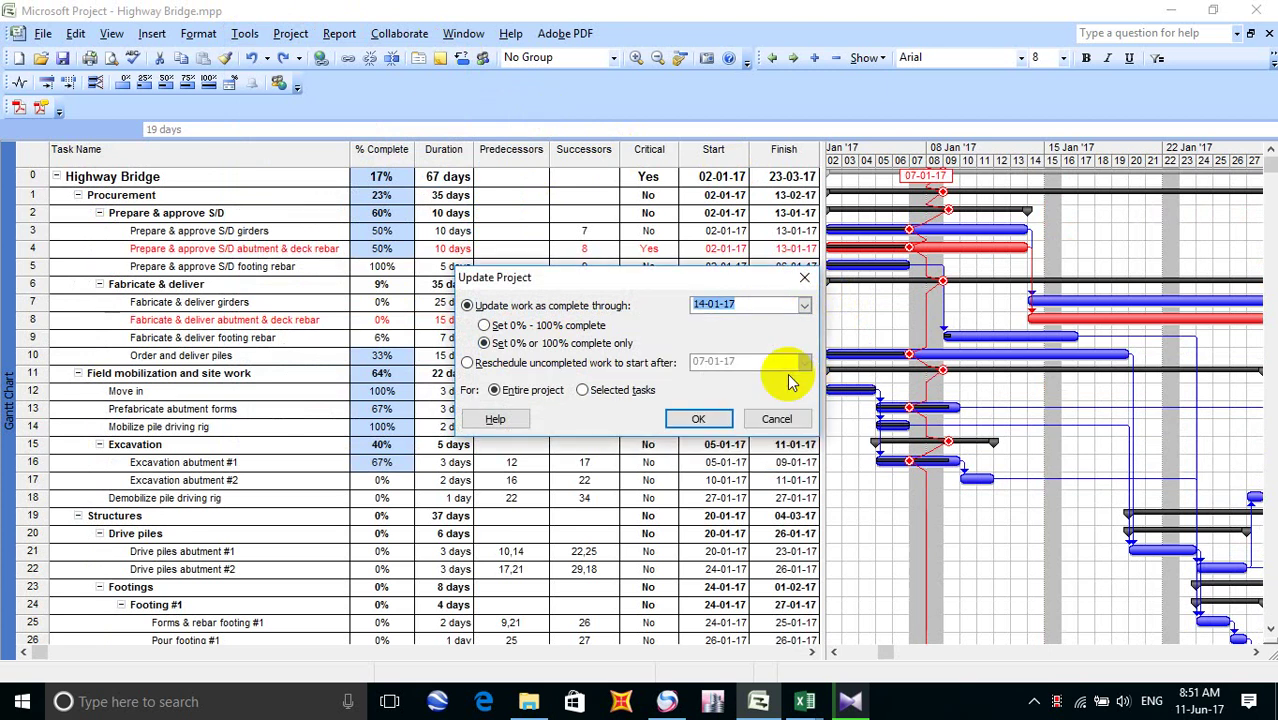
click(700, 420)
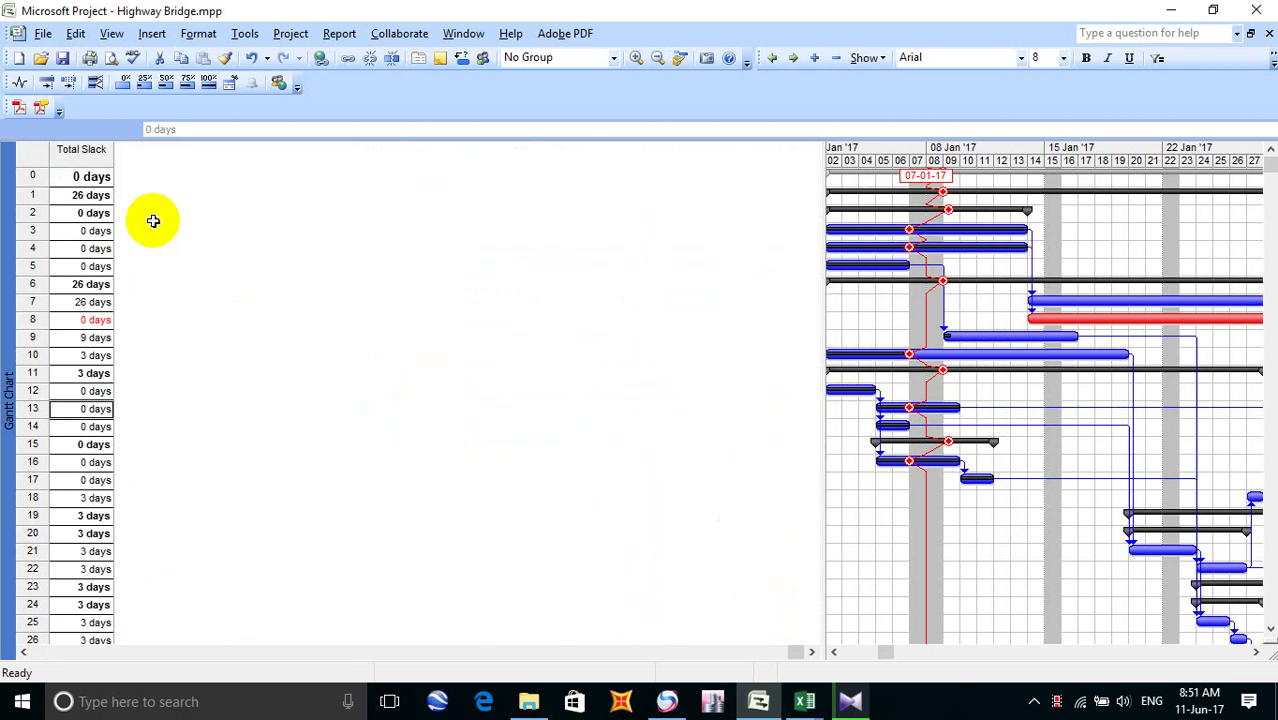
click(245, 33)
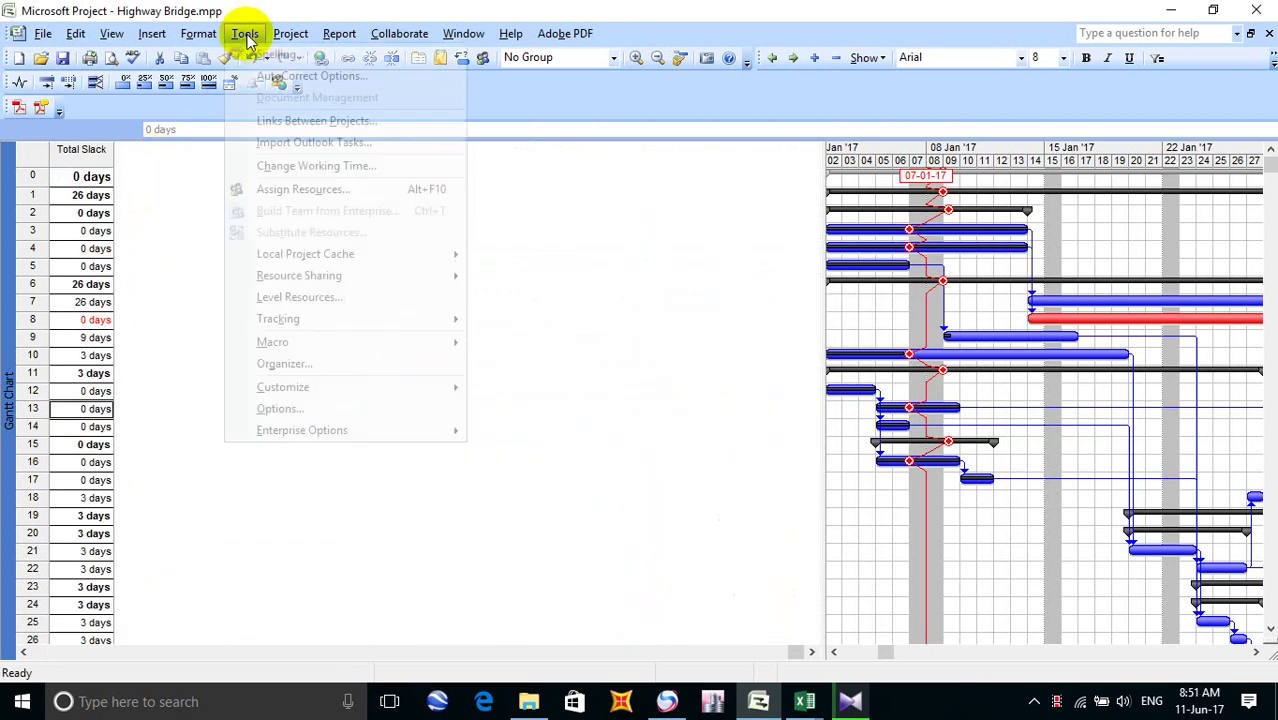
mouse_move(337, 316)
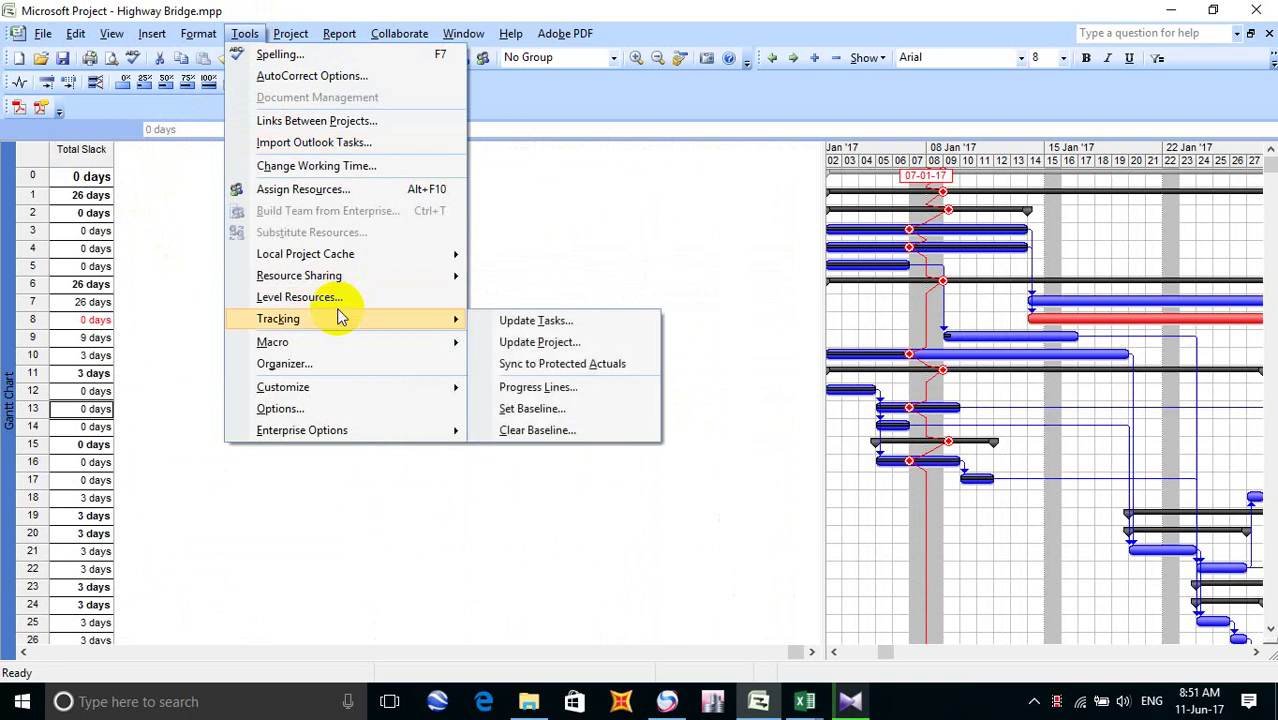
click(573, 343)
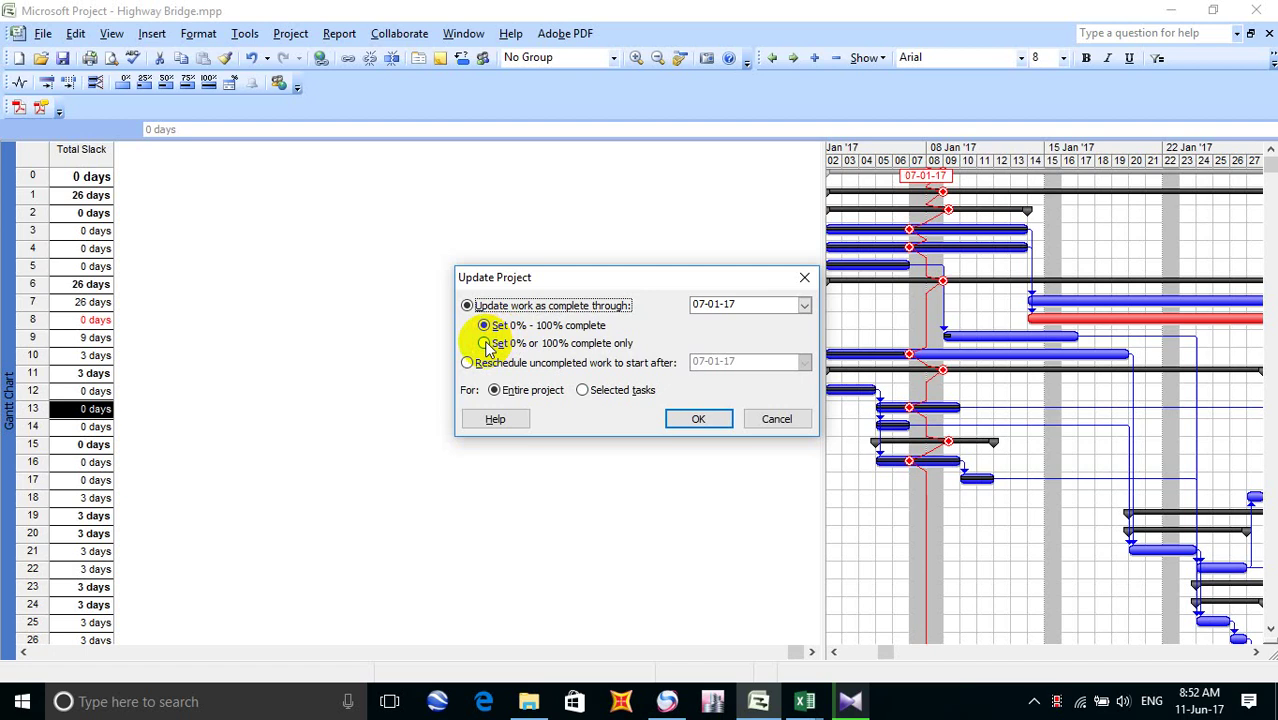
click(777, 419)
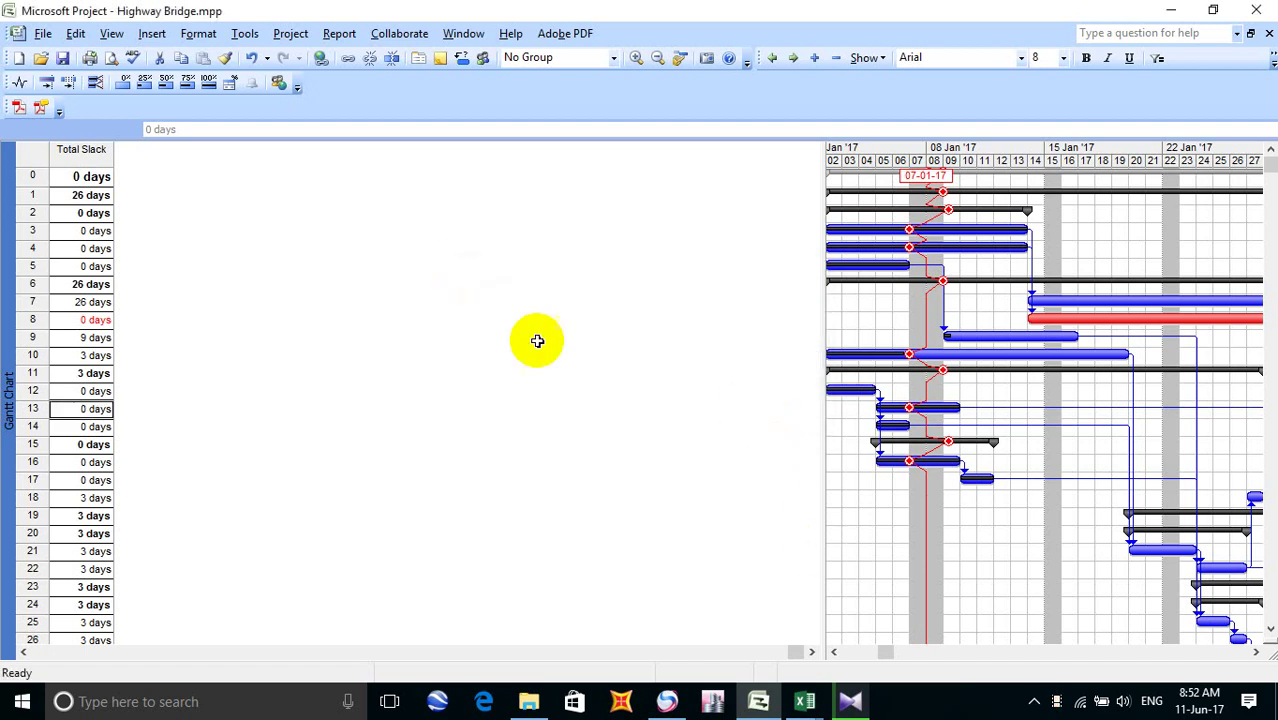
click(445, 300)
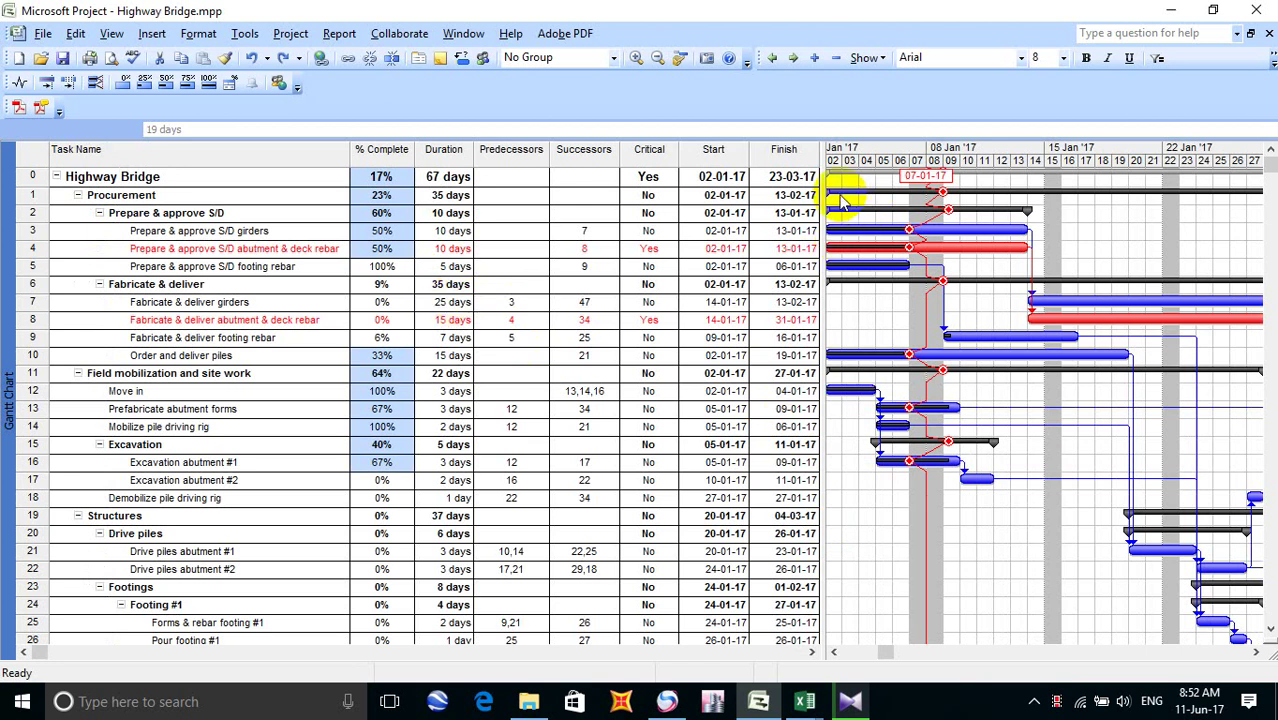
Update the entire project's work as complete through 14-01-17 with the Set 0% - 100% complete option
drag(826, 190, 941, 190)
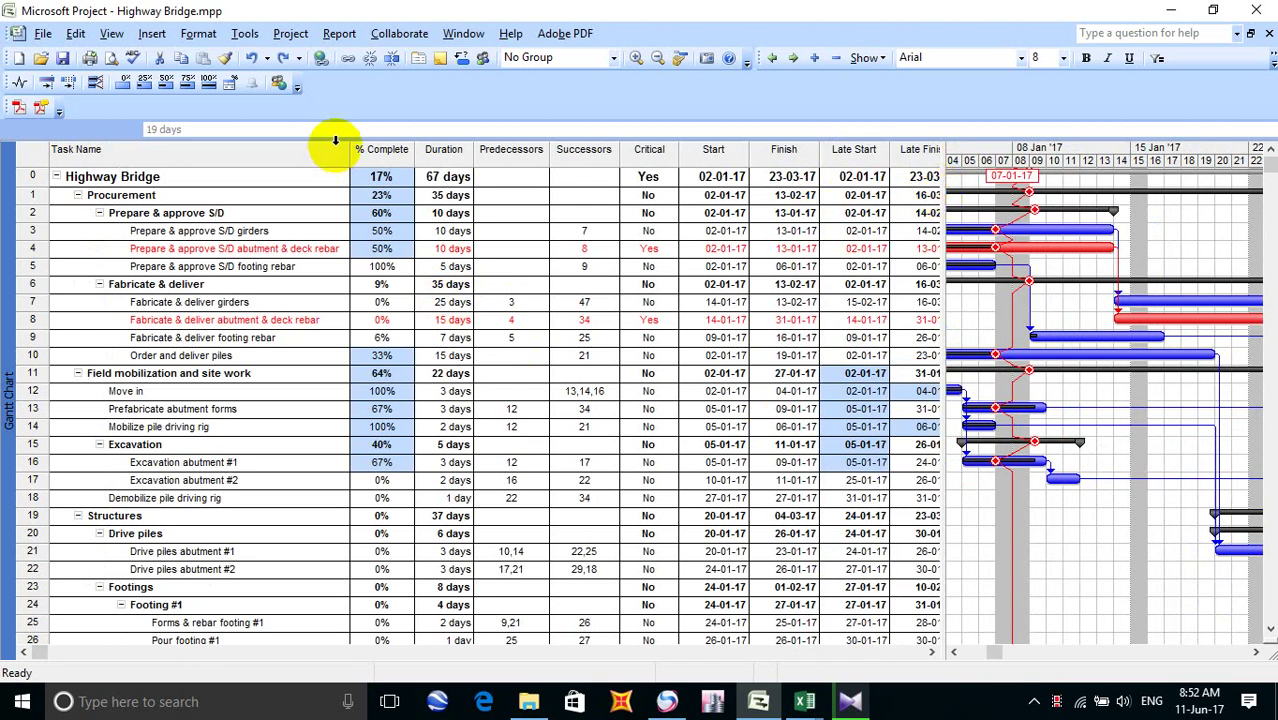
click(245, 34)
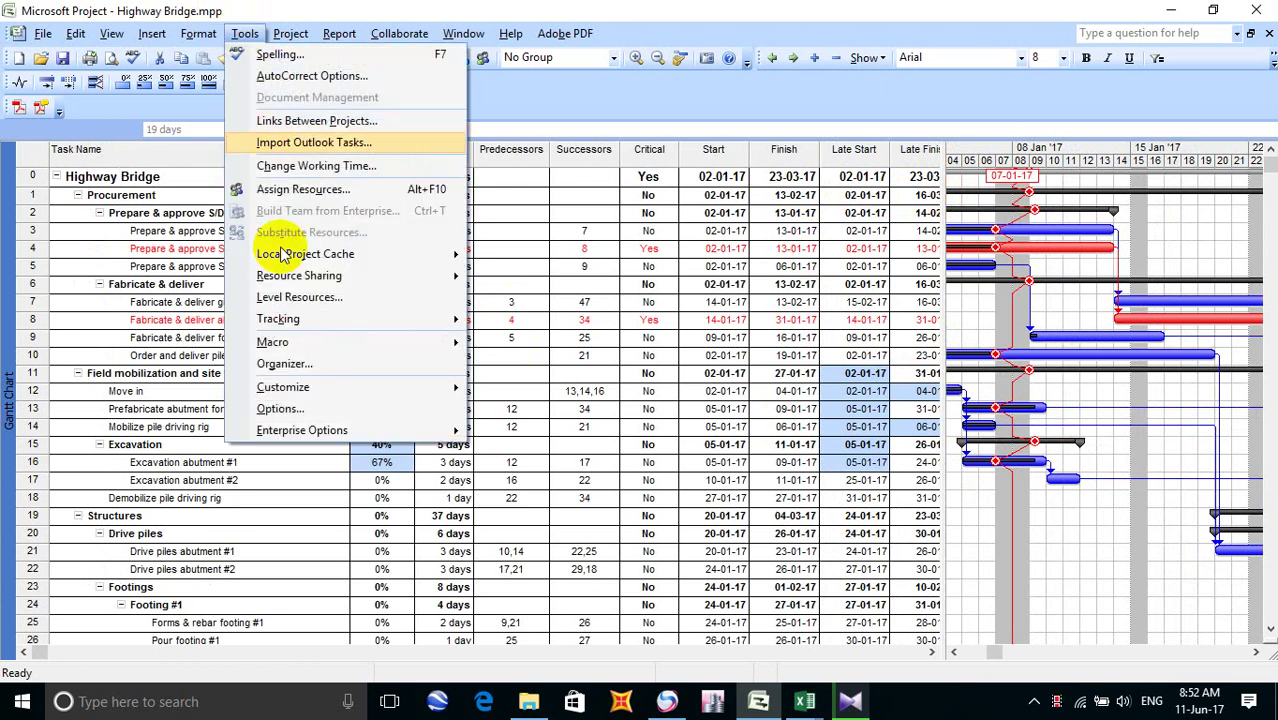
mouse_move(322, 320)
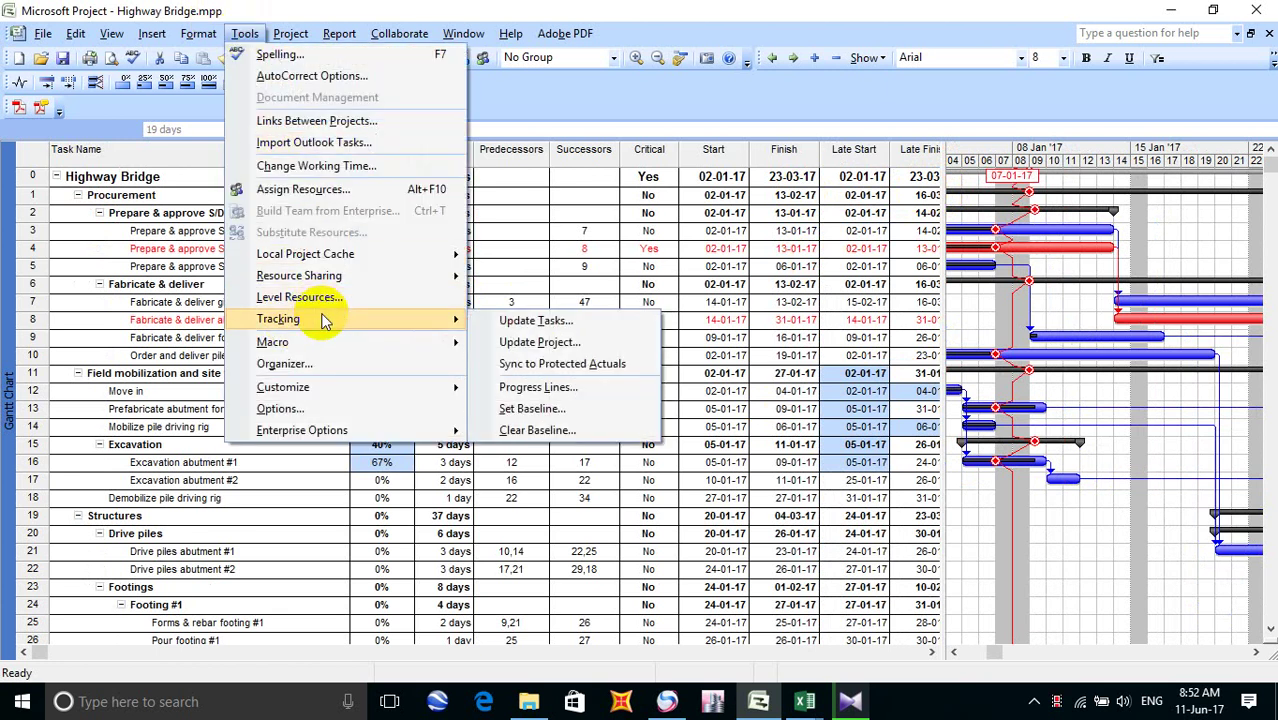
click(537, 343)
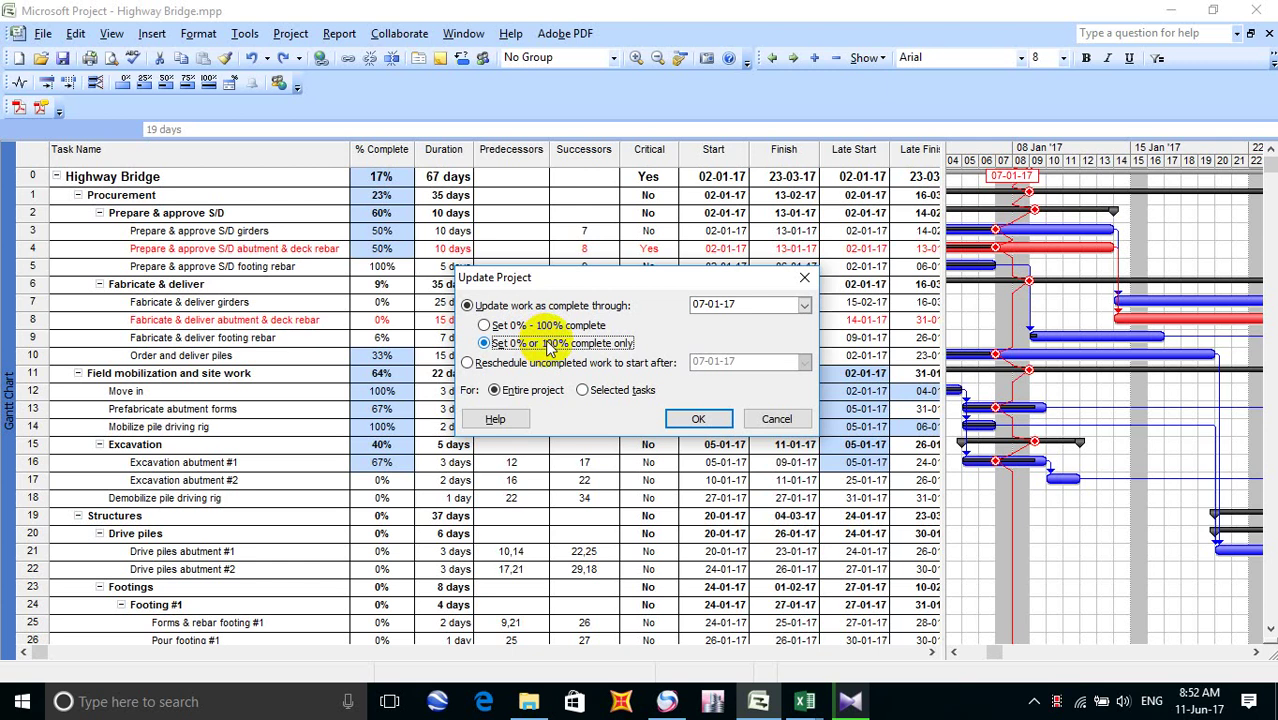
click(804, 306)
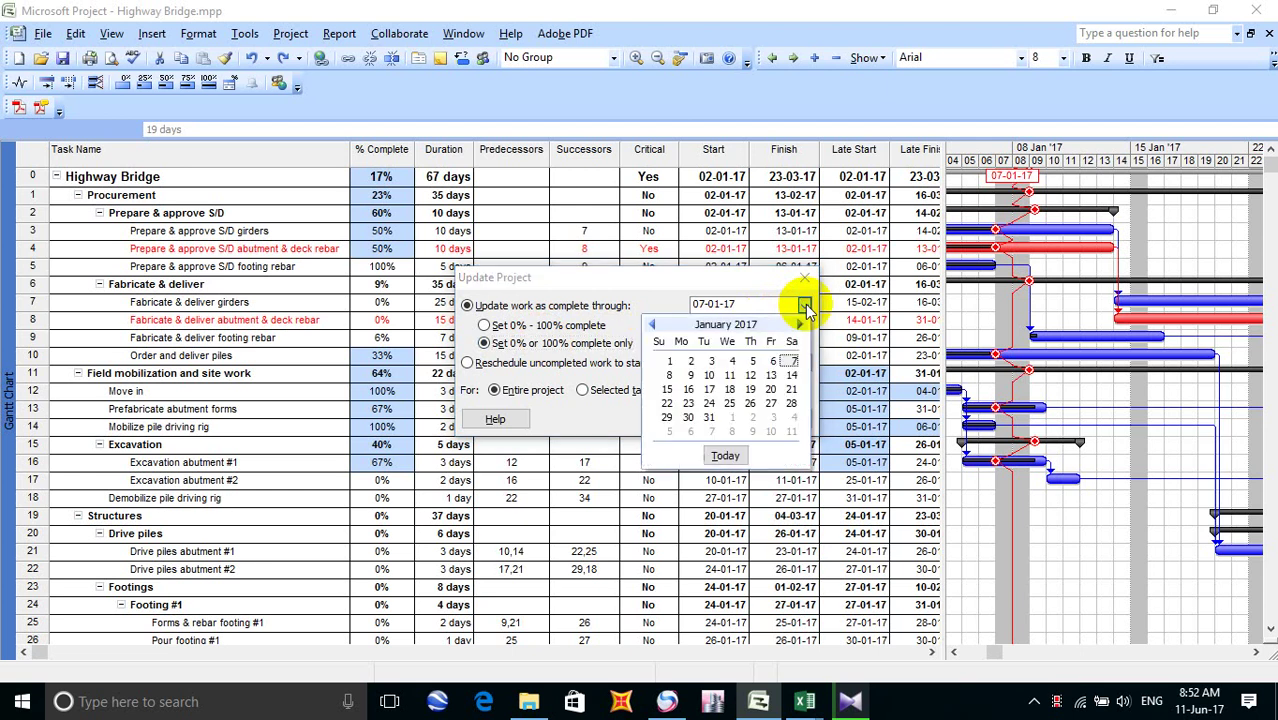
click(791, 377)
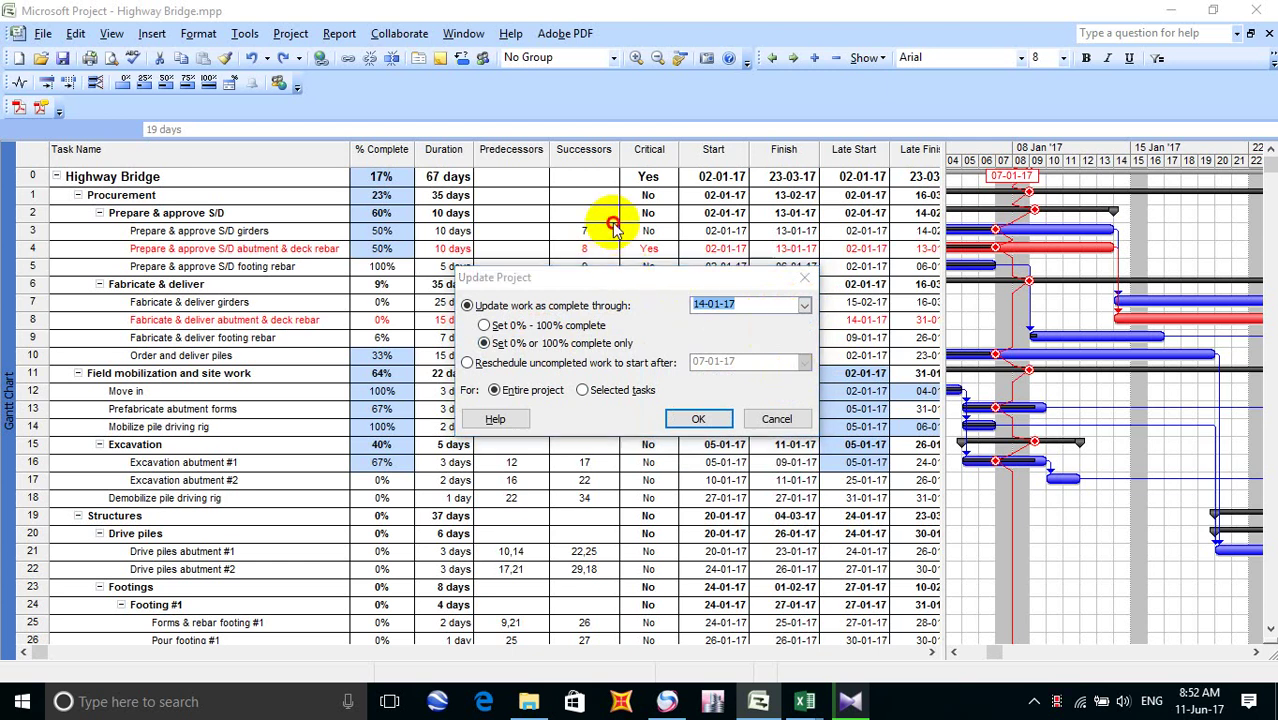
drag(604, 287, 601, 216)
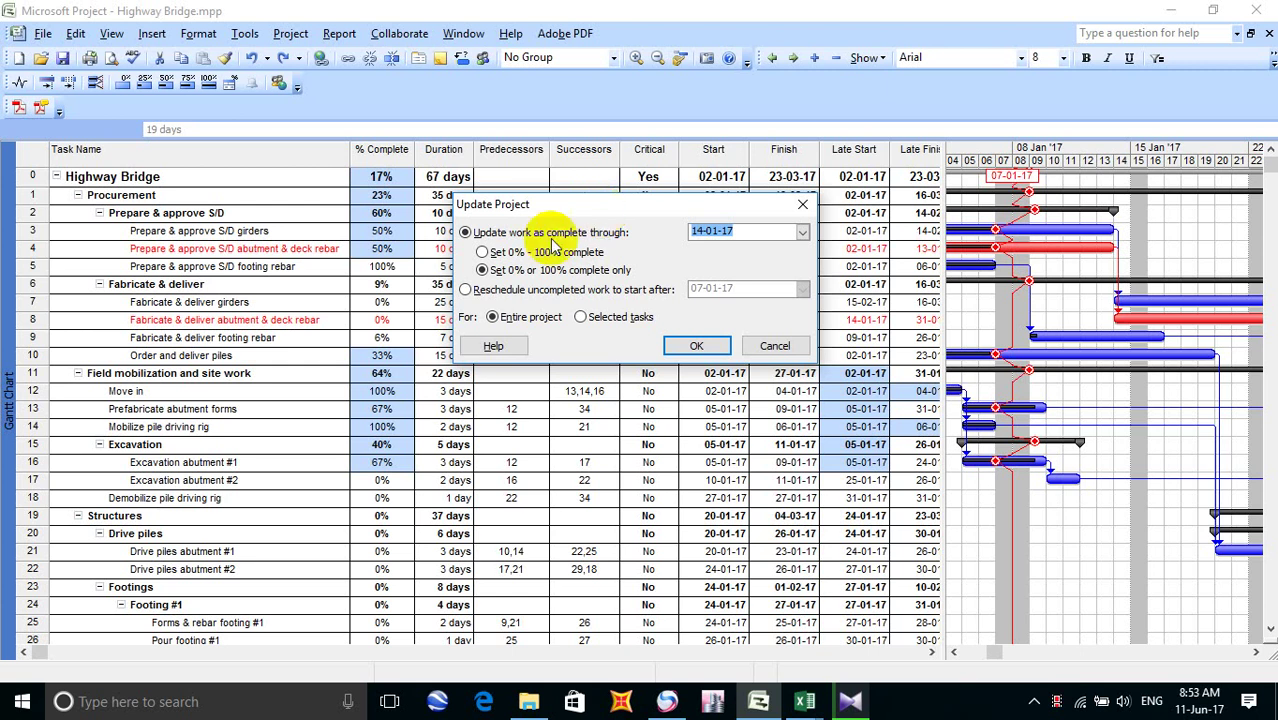
click(483, 253)
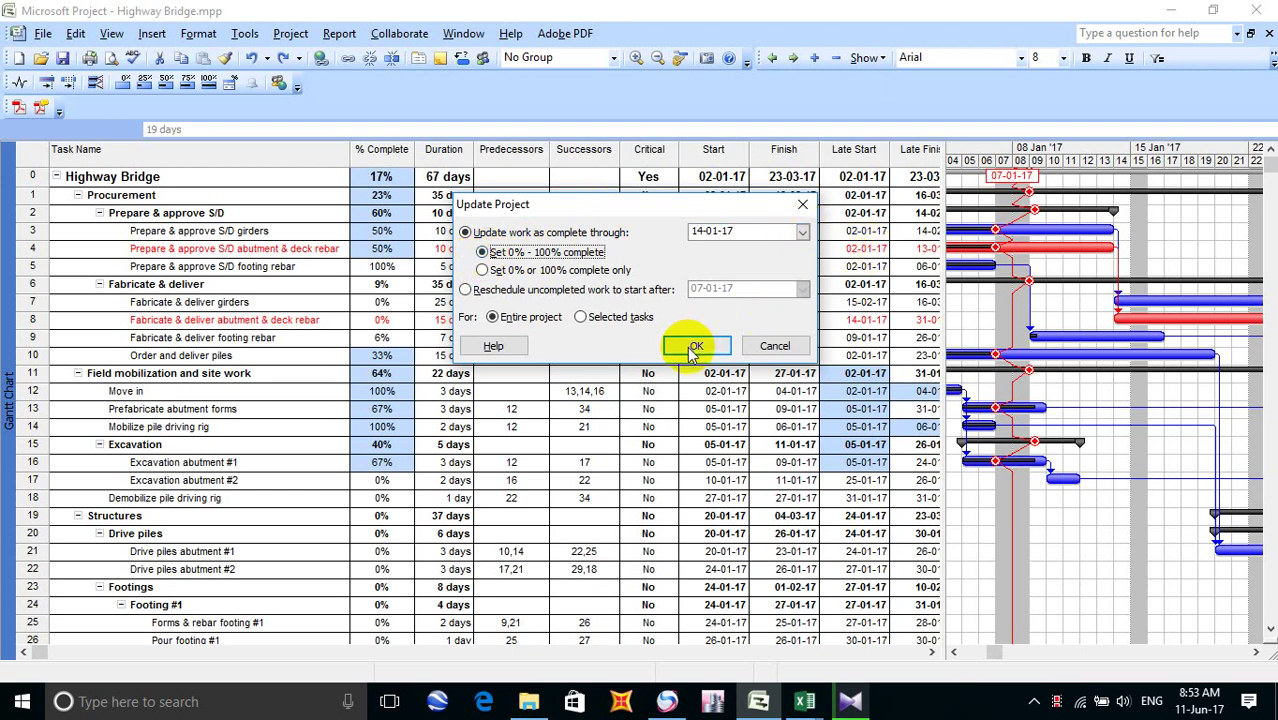
click(693, 347)
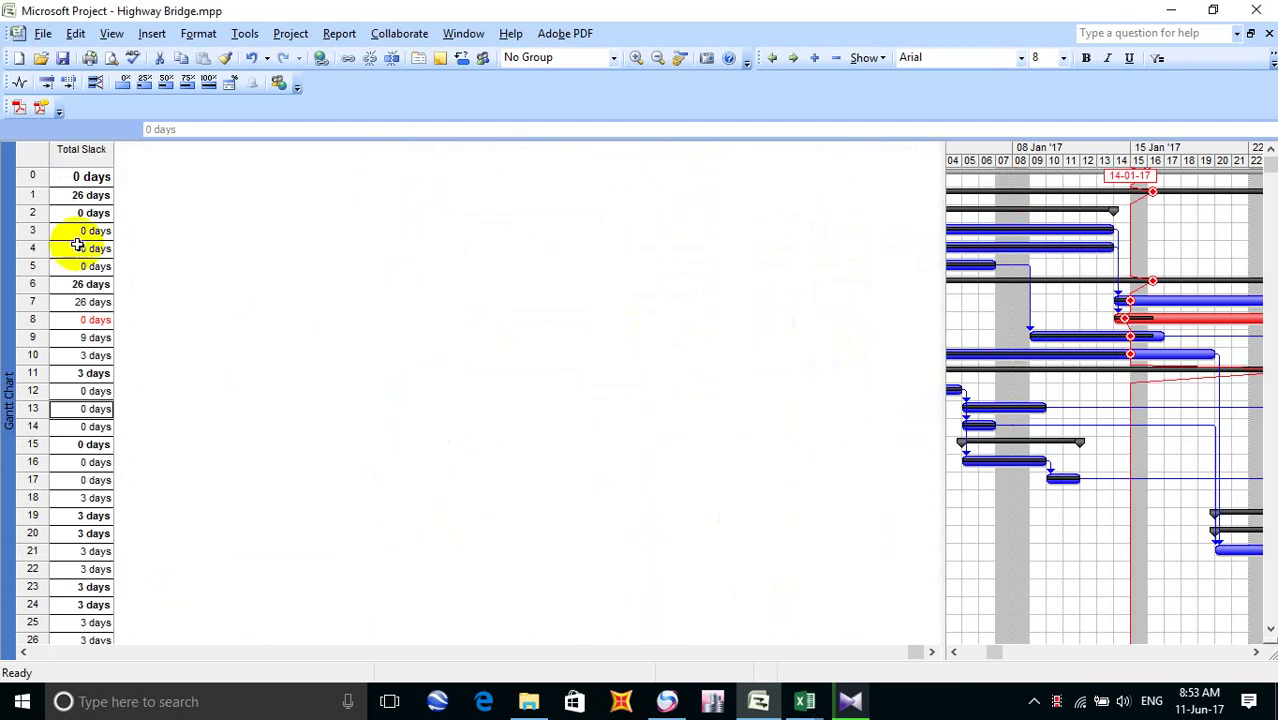
Check the overall Highway Bridge % Complete, and enter 32% for Week 2 in cell C3 of the Excel forecasting table
scroll(191, 205, down, 13)
scroll(225, 234, up, 10)
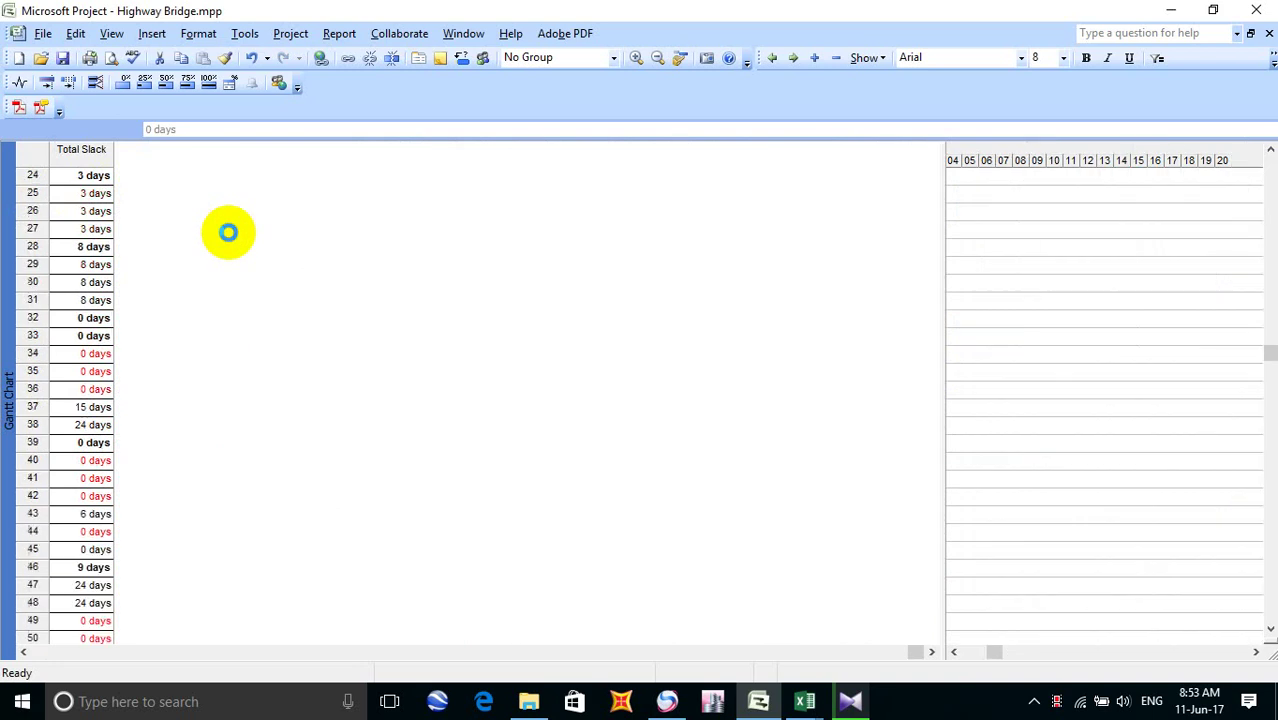
scroll(368, 266, up, 3)
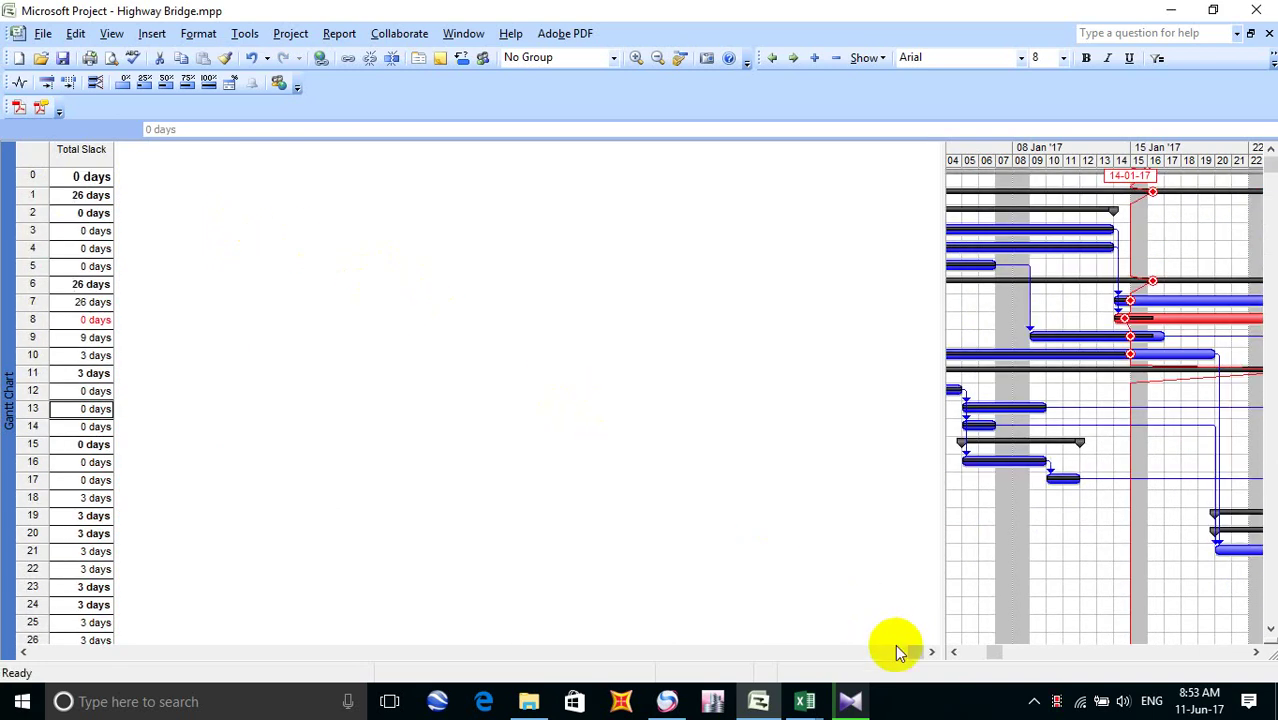
drag(913, 652, 73, 525)
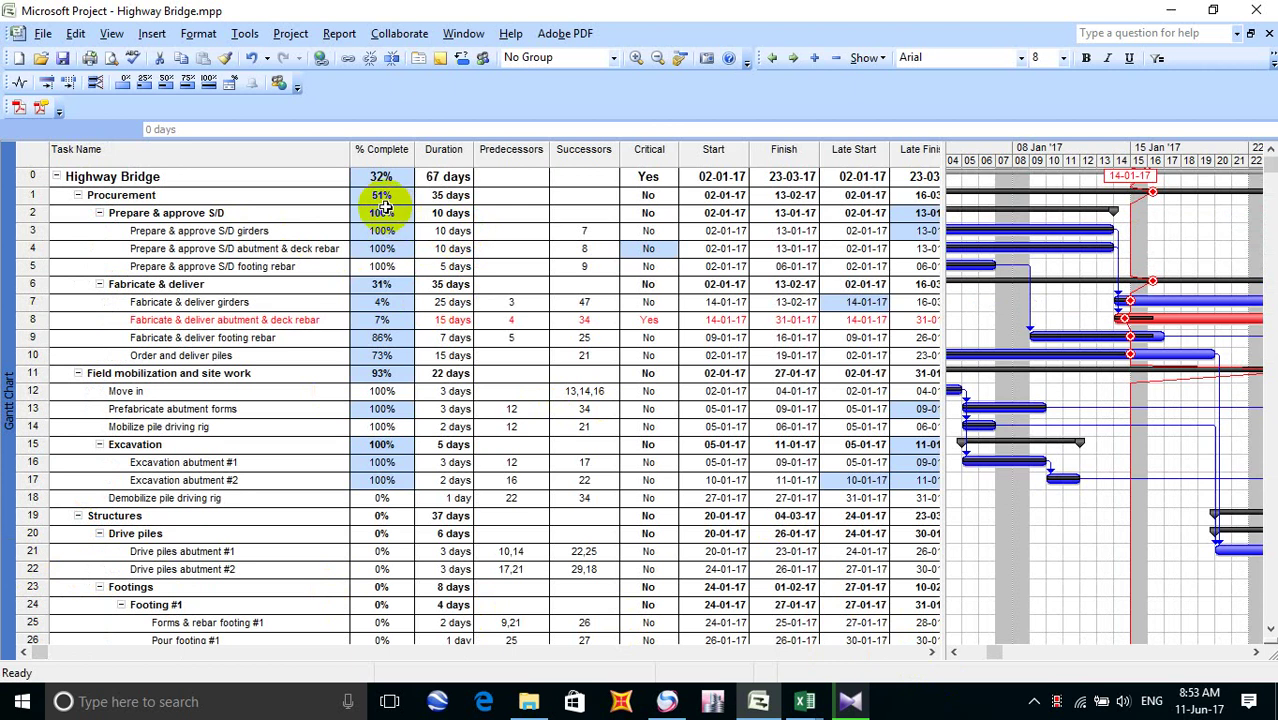
click(812, 703)
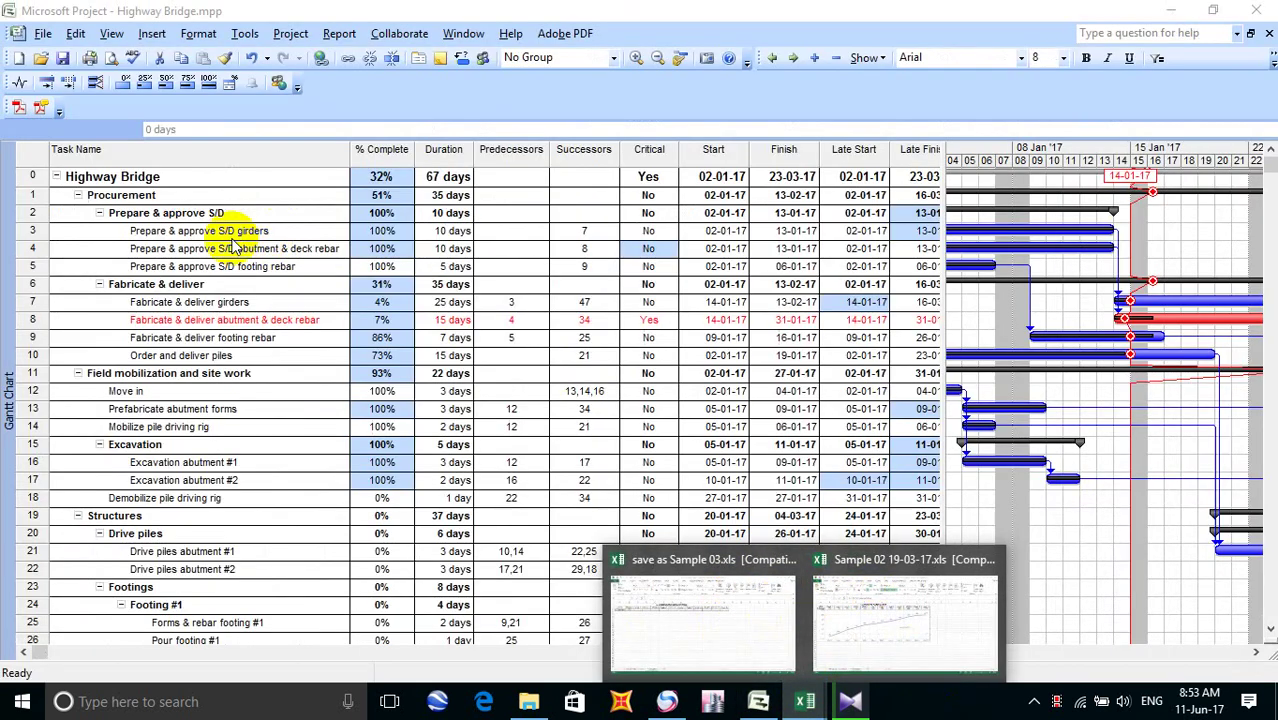
click(710, 612)
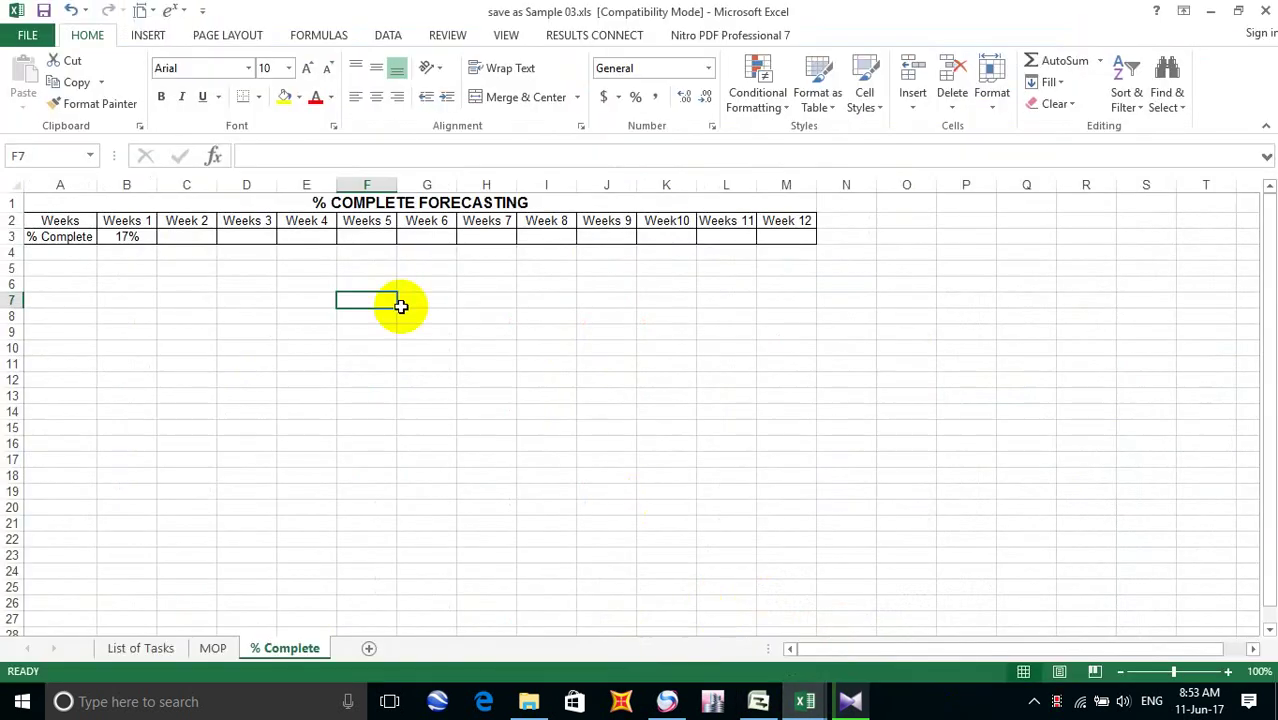
click(185, 239)
text(32)
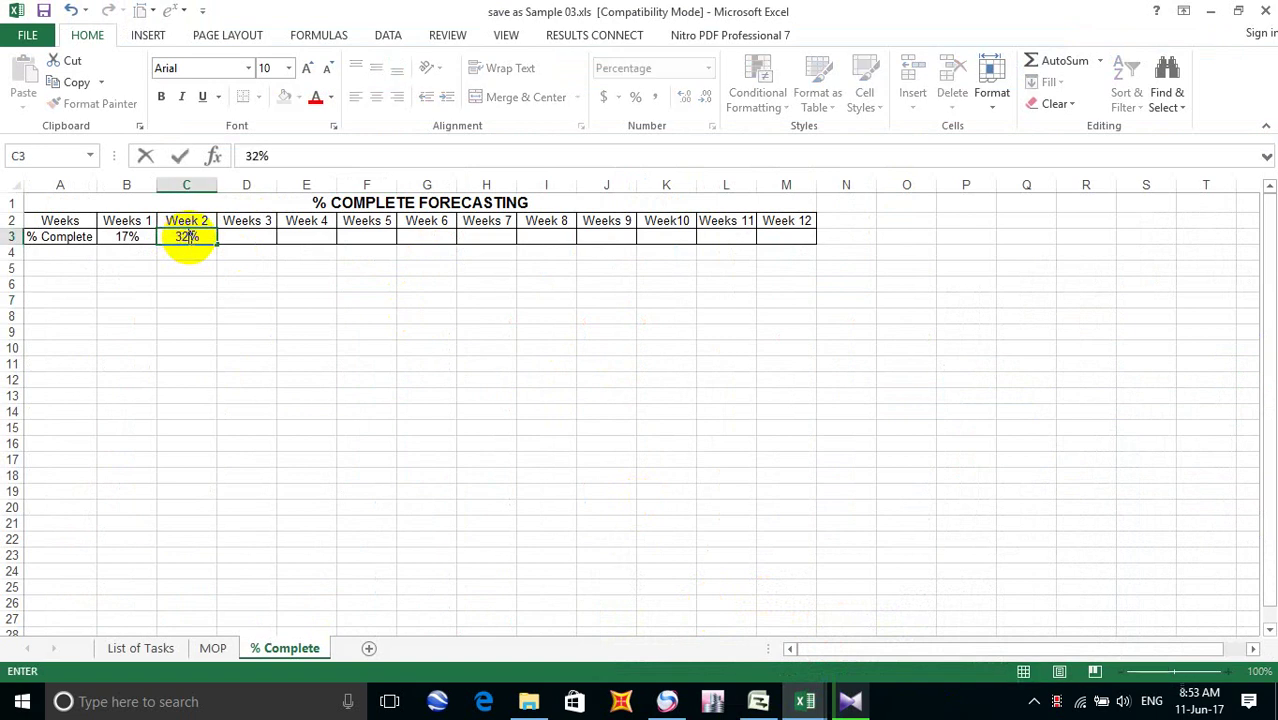
click(250, 237)
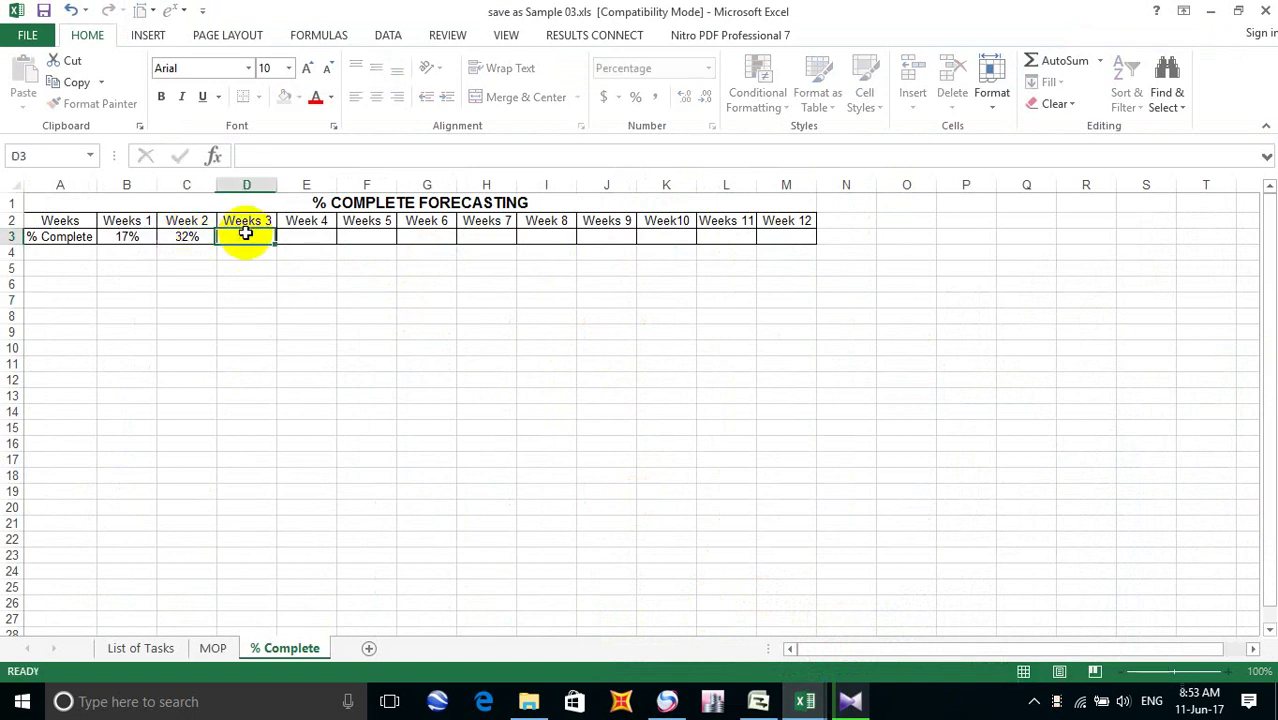
Switch to Microsoft Project and update the entire project's work as complete through 21-01-17 with Set 0% or 100% complete only
click(806, 700)
click(759, 706)
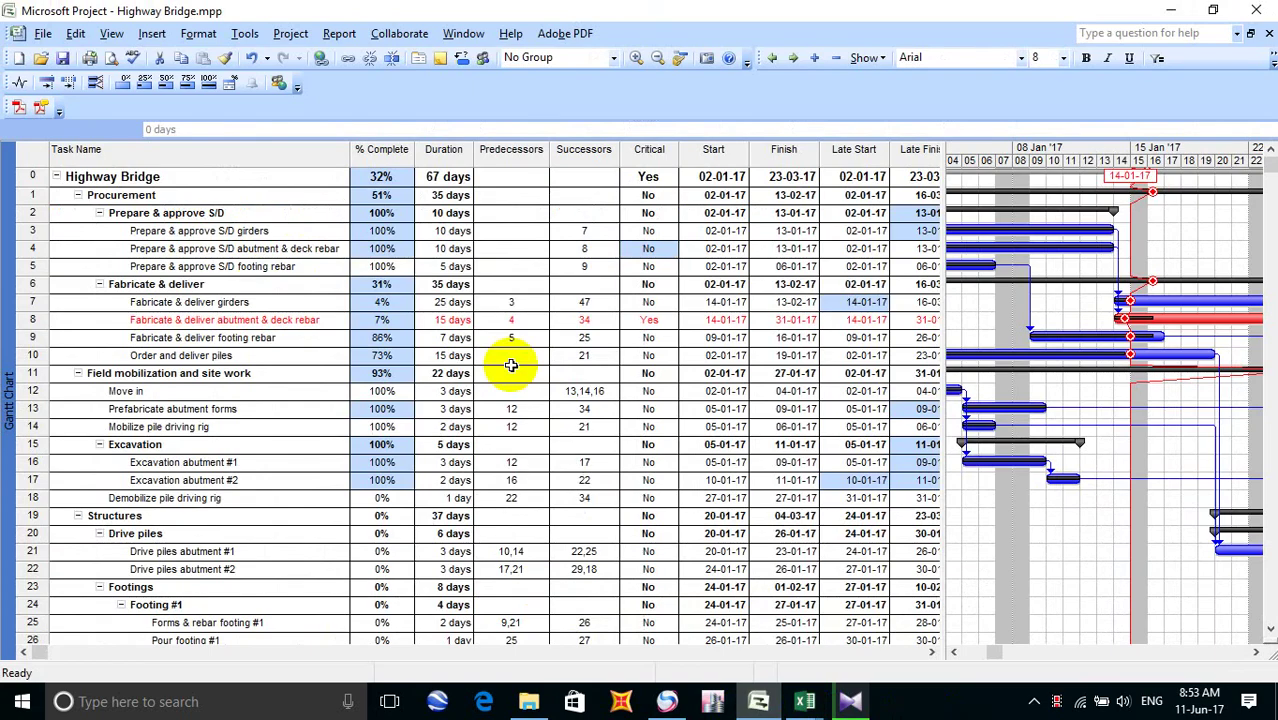
click(245, 33)
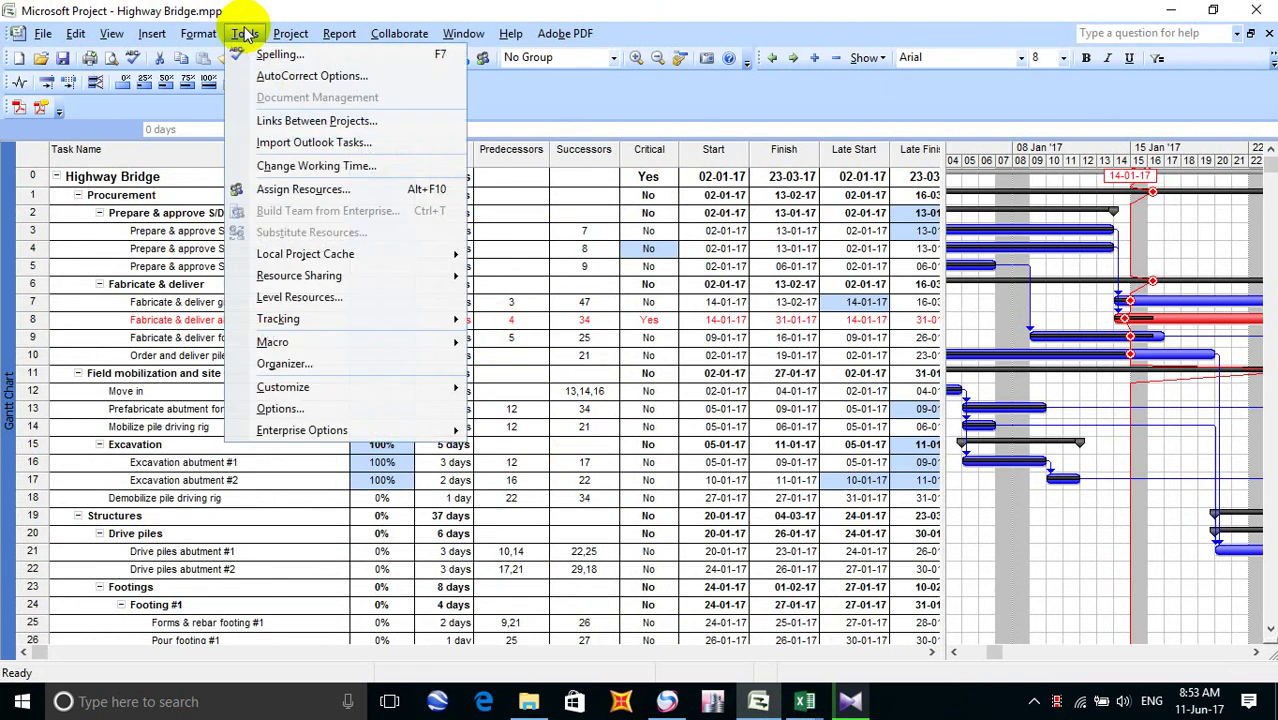
mouse_move(318, 330)
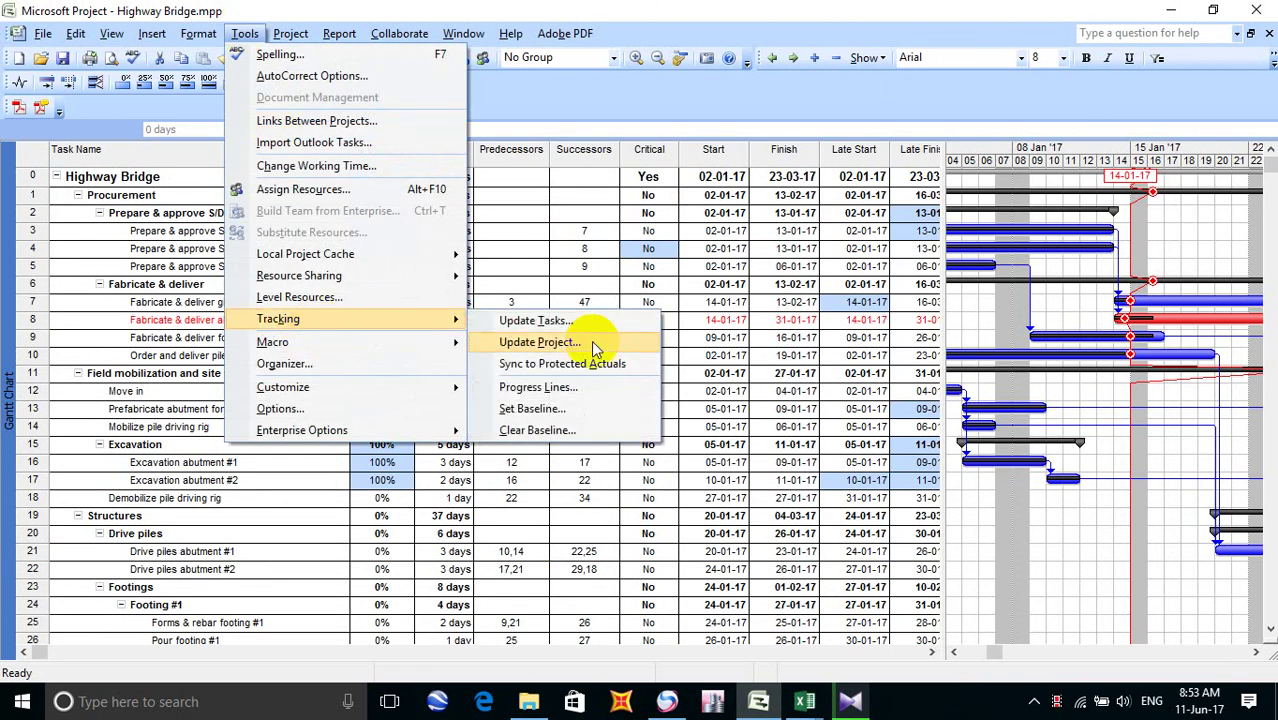
click(520, 342)
click(804, 305)
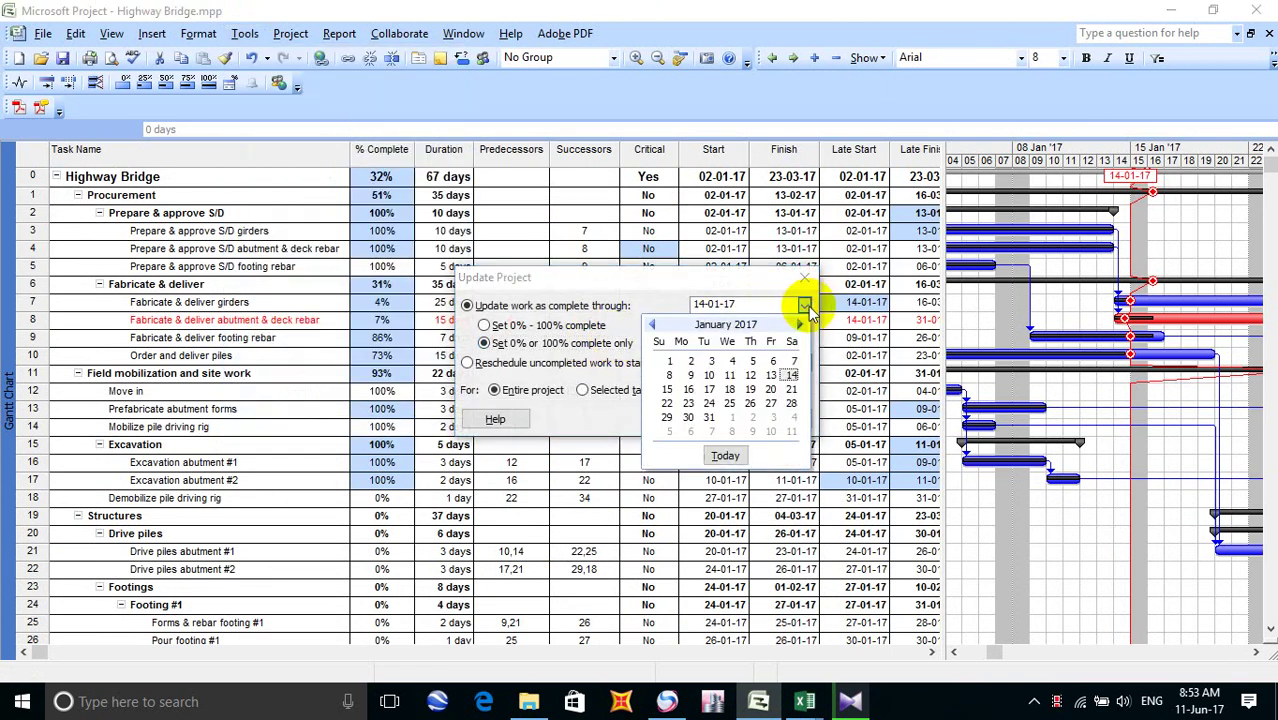
click(791, 387)
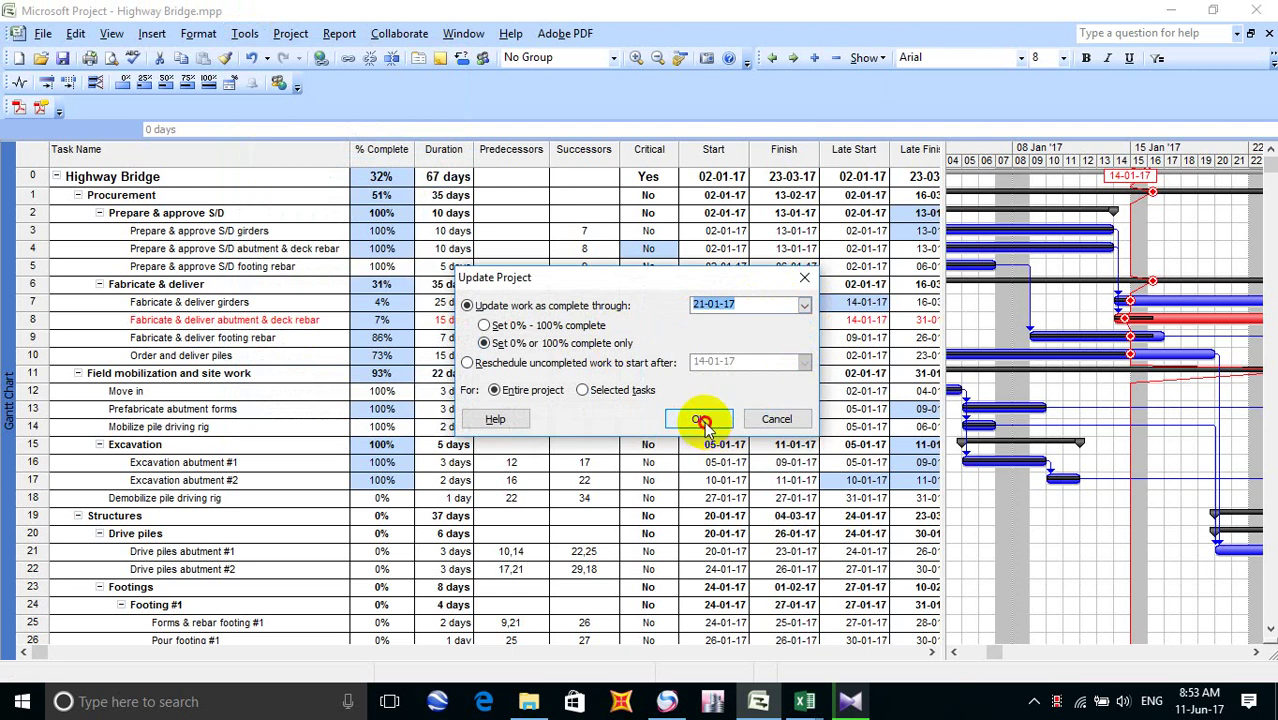
click(703, 421)
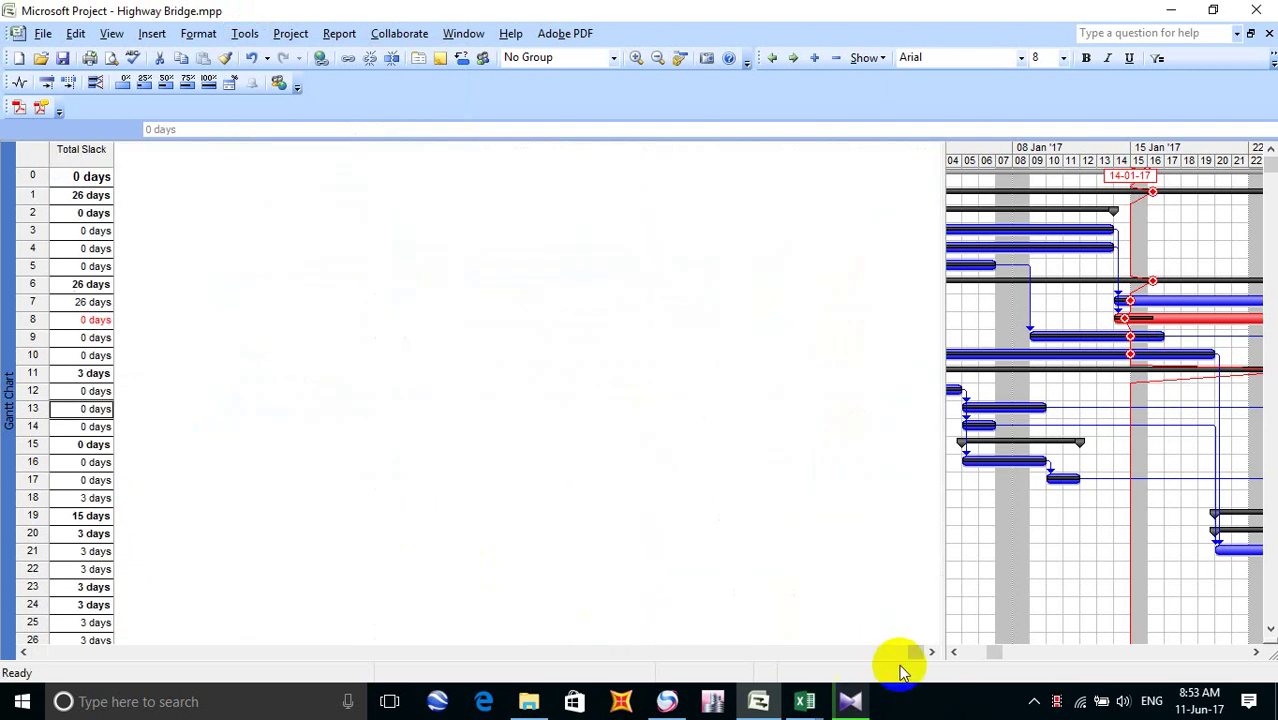
Check the updated Highway Bridge % Complete, and enter 35% for Weeks 3 in cell D3 of the Excel forecasting table
drag(917, 652, 695, 635)
click(38, 604)
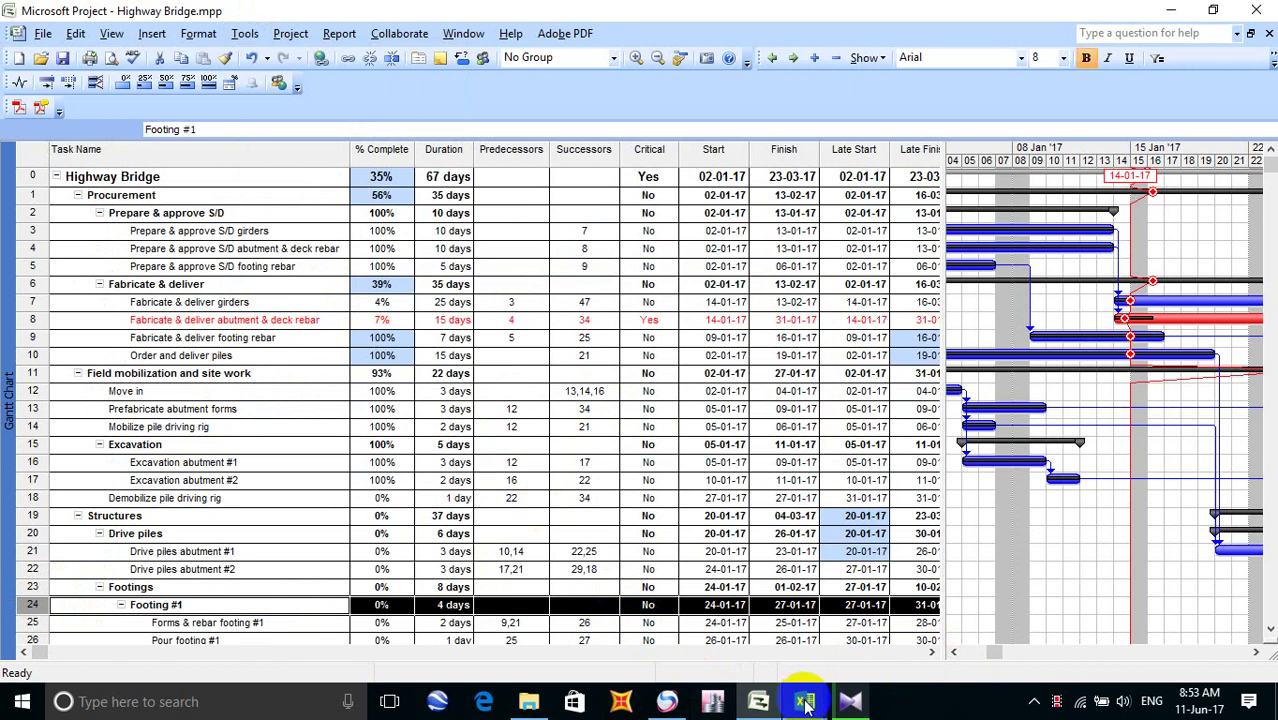
mouse_move(806, 703)
click(727, 633)
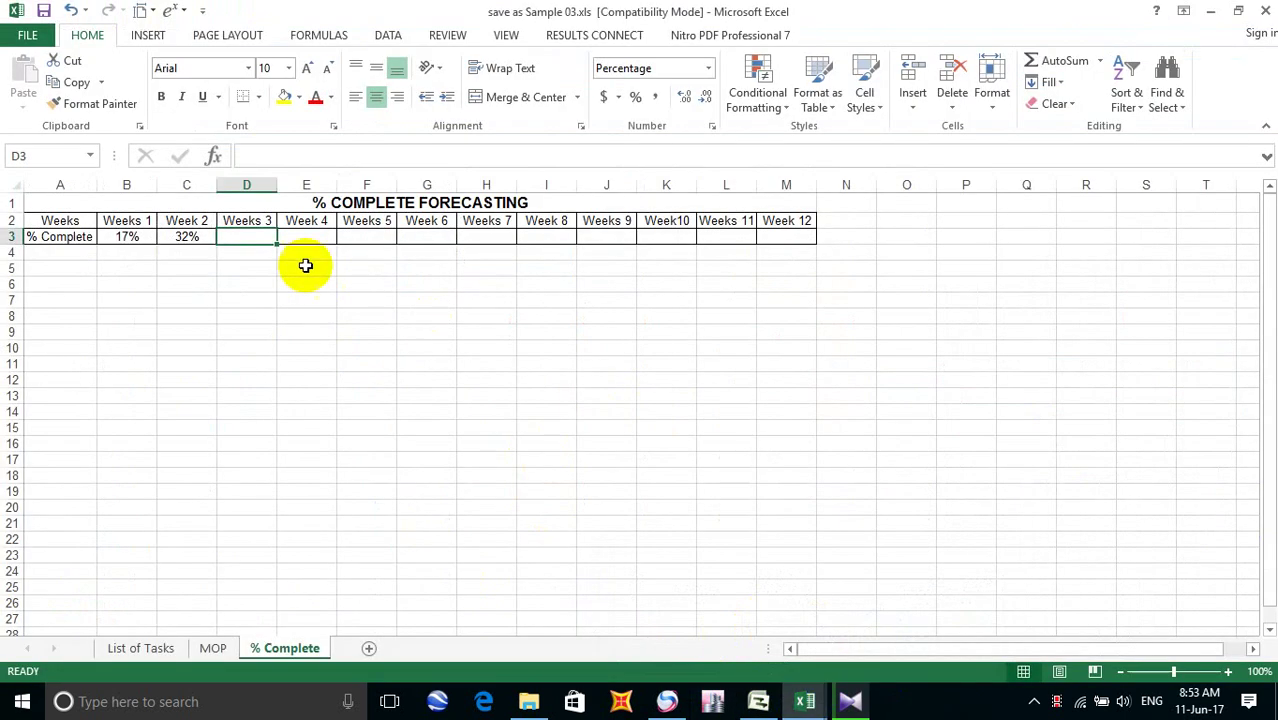
text(35)
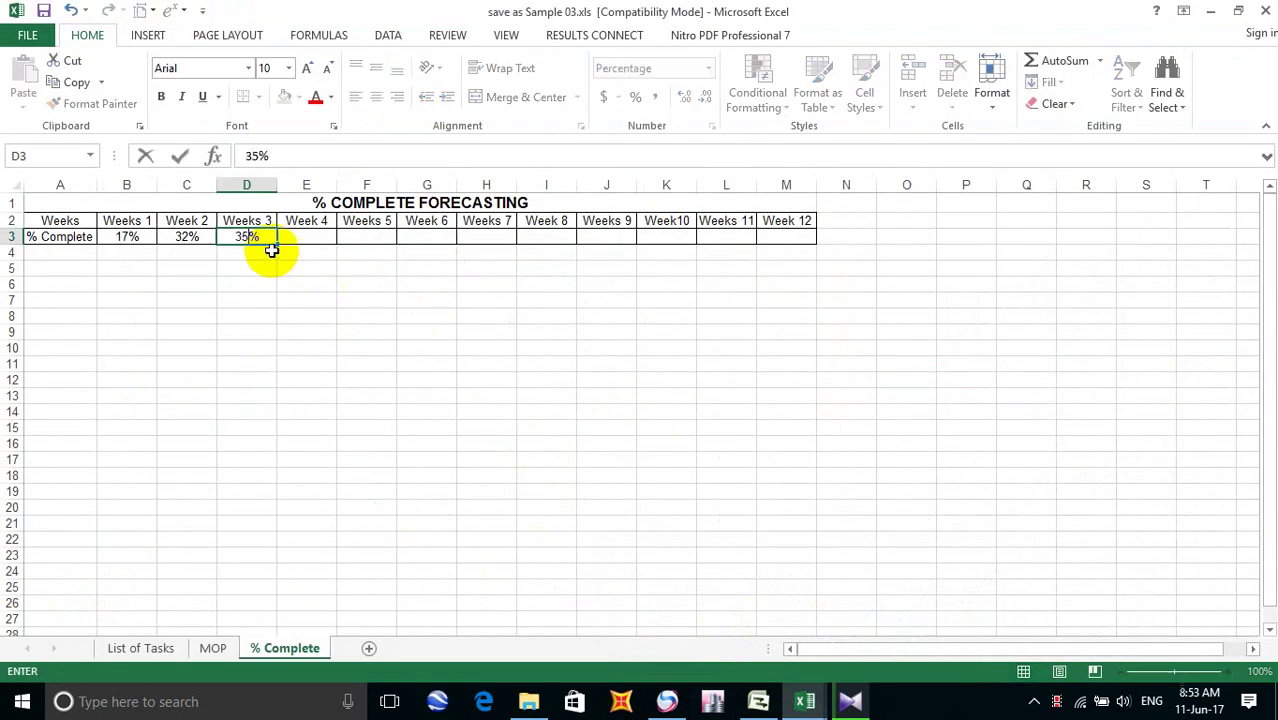
In Microsoft Project, update the entire project's work as complete through 21-01-17 with the Set 0% - 100% complete option
click(762, 705)
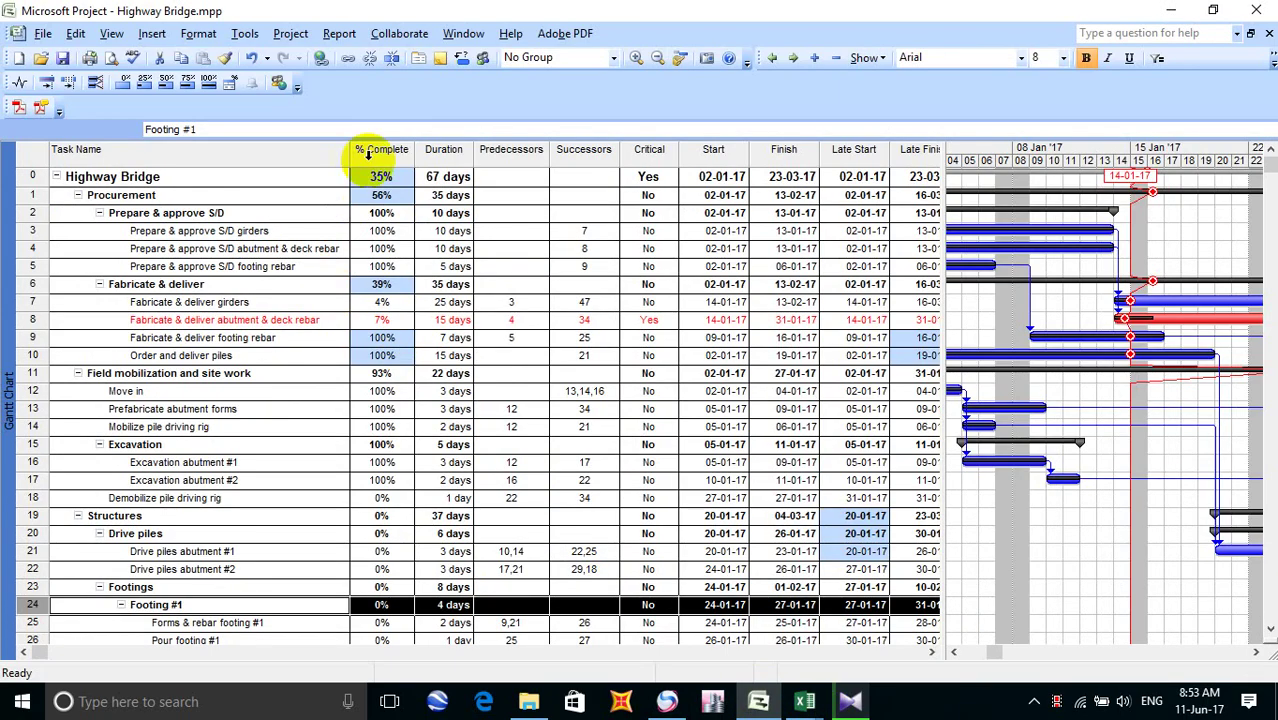
click(245, 33)
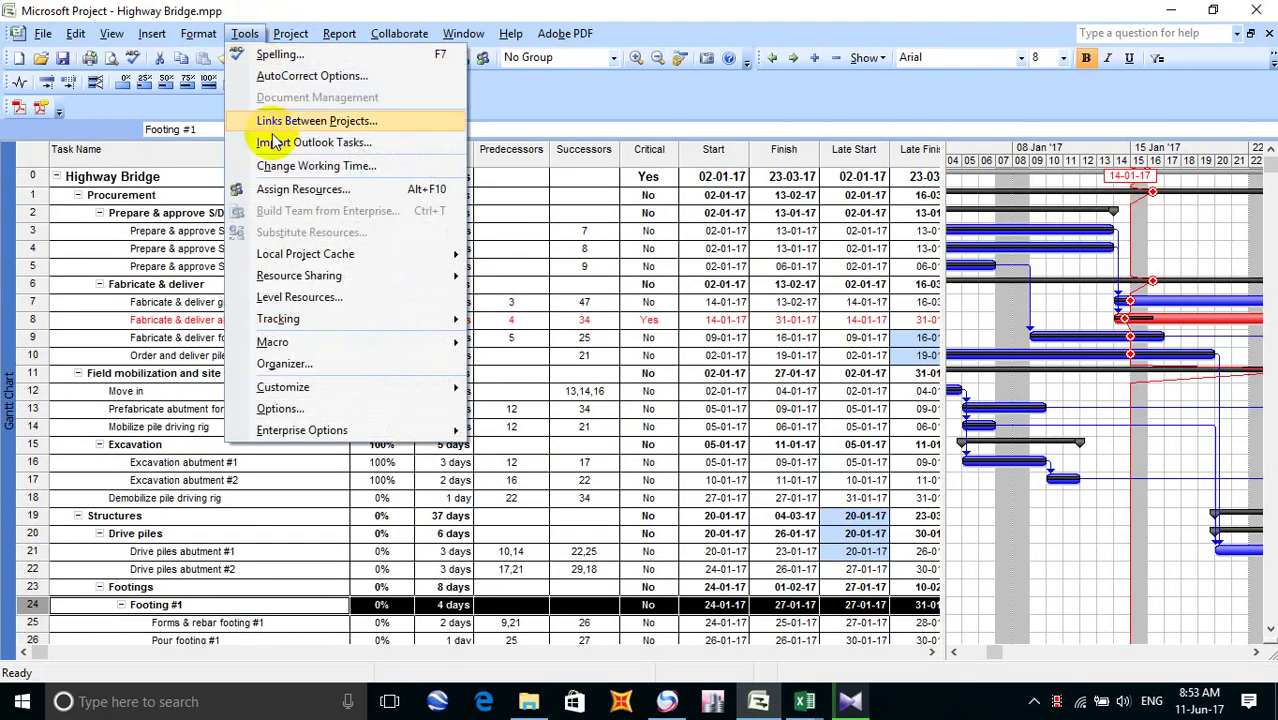
mouse_move(382, 323)
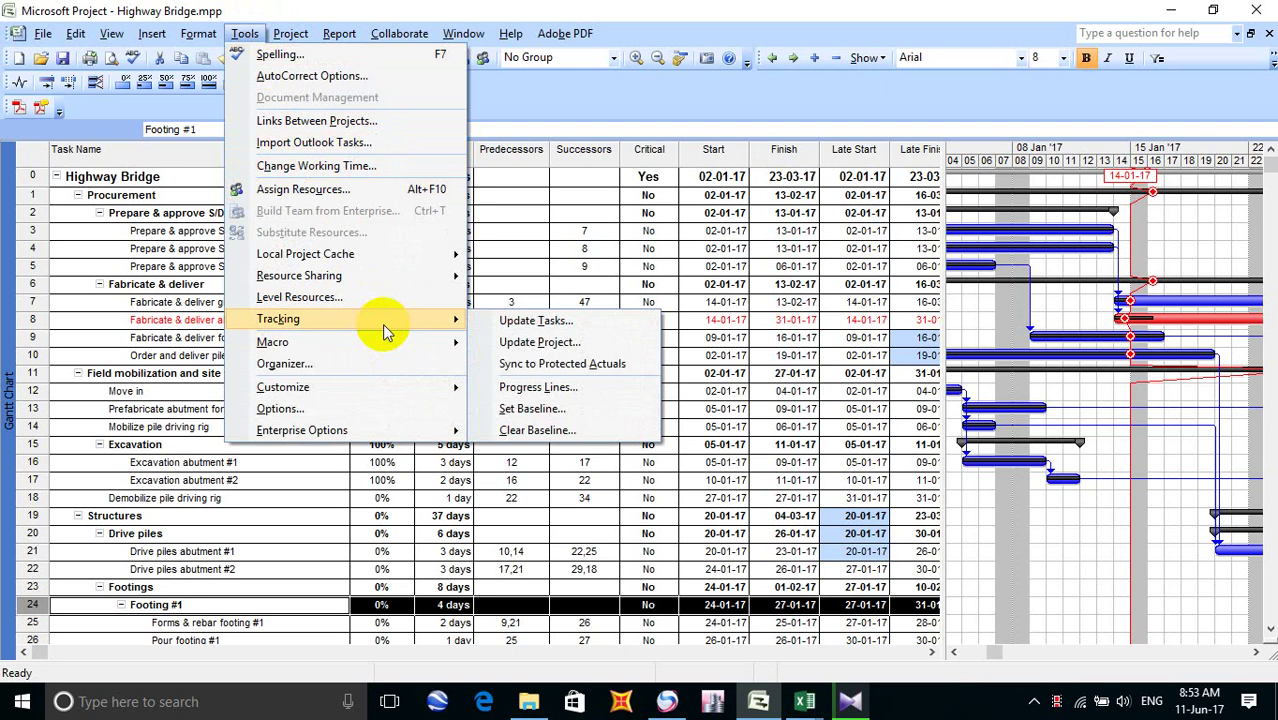
click(527, 342)
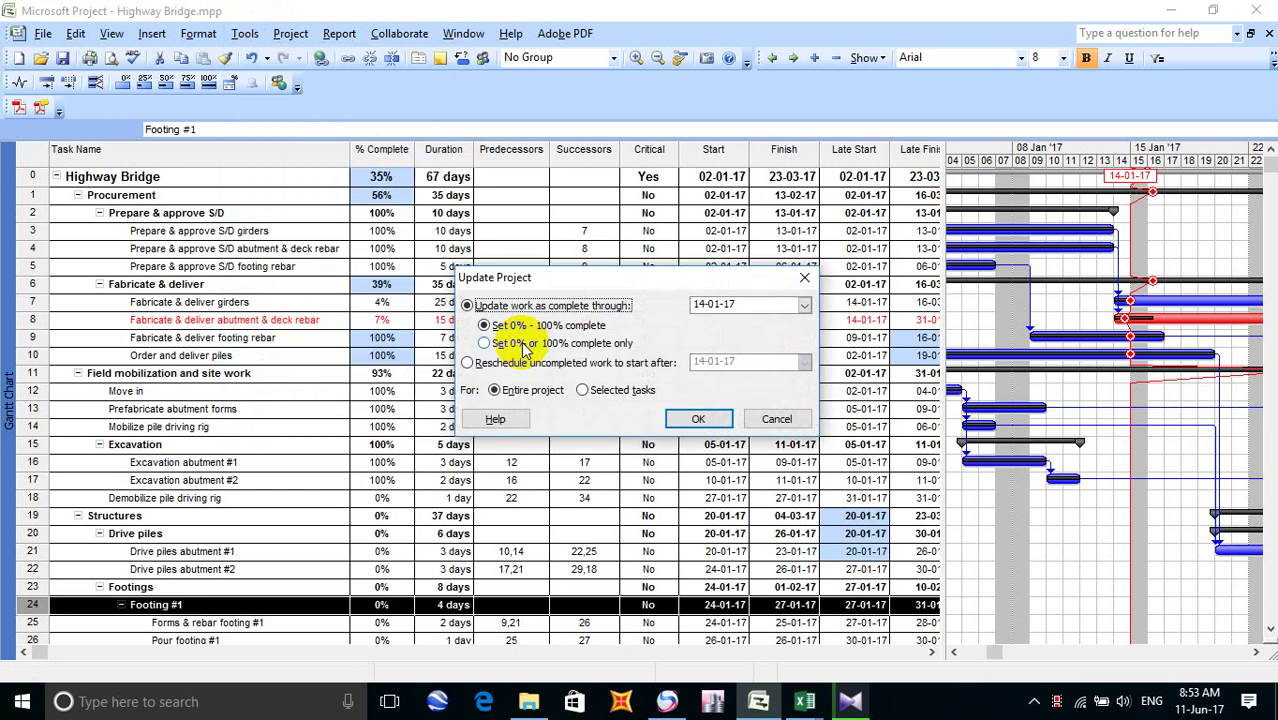
click(807, 304)
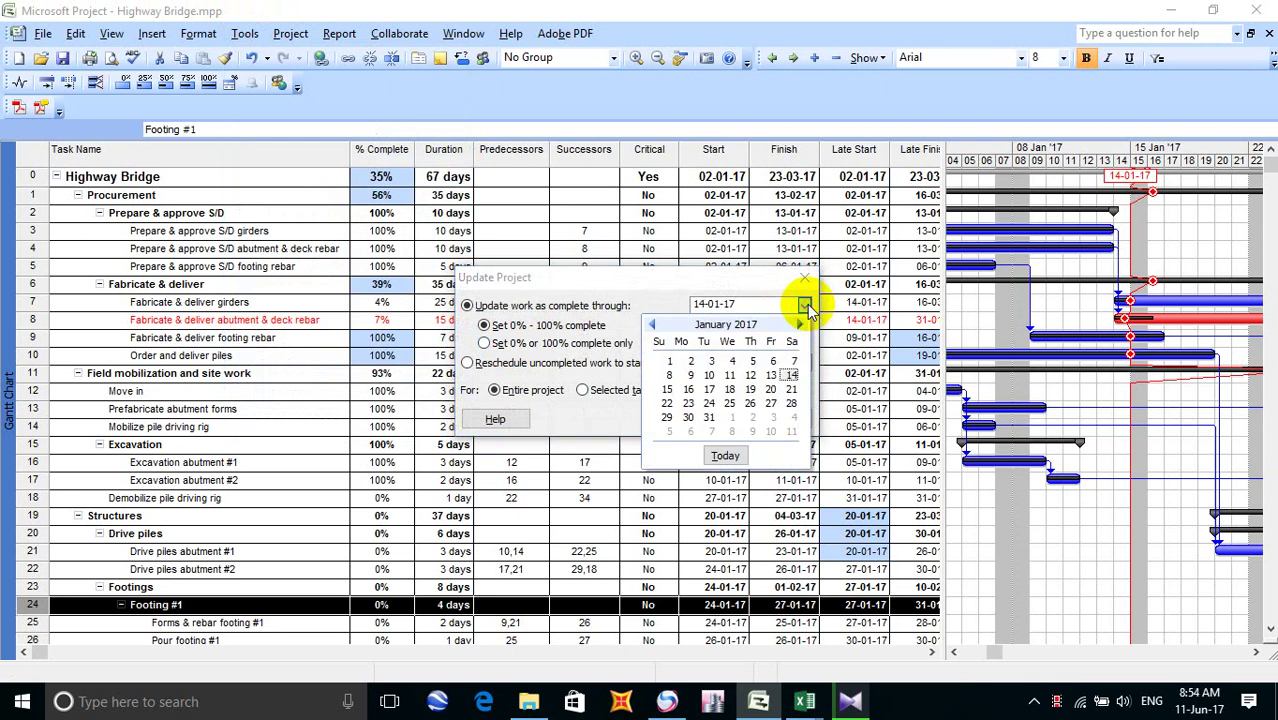
click(791, 390)
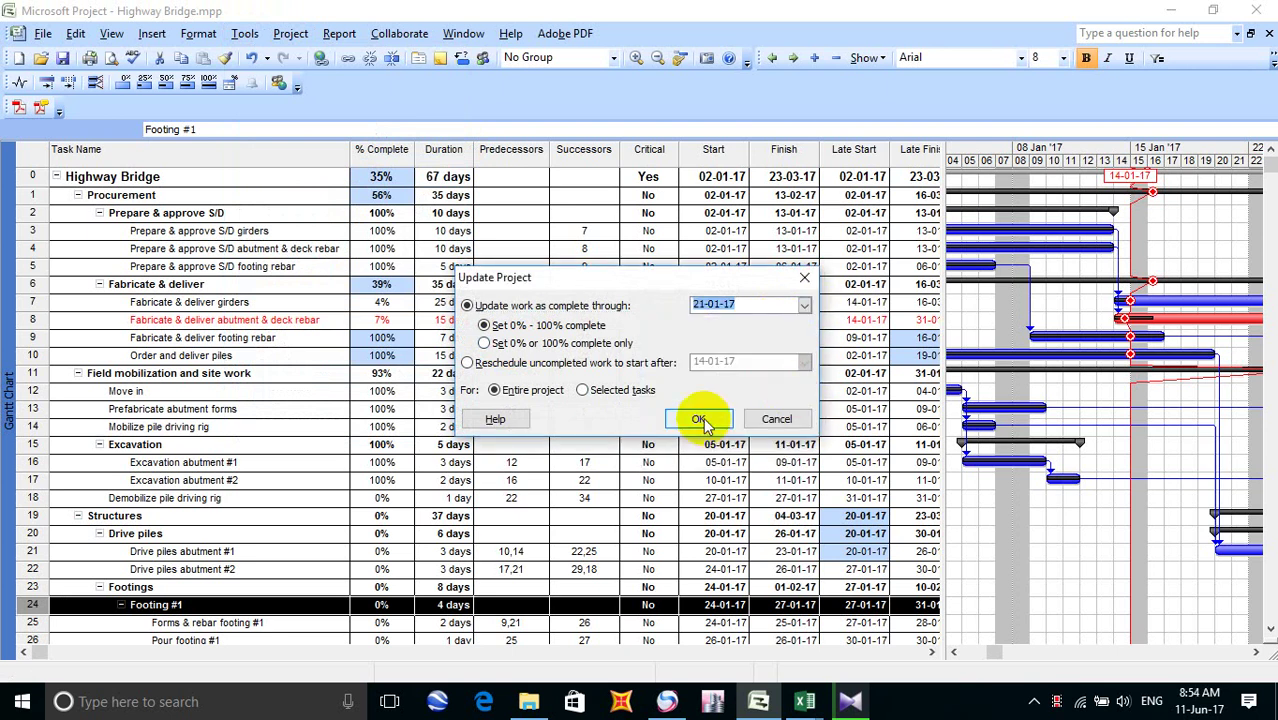
click(699, 420)
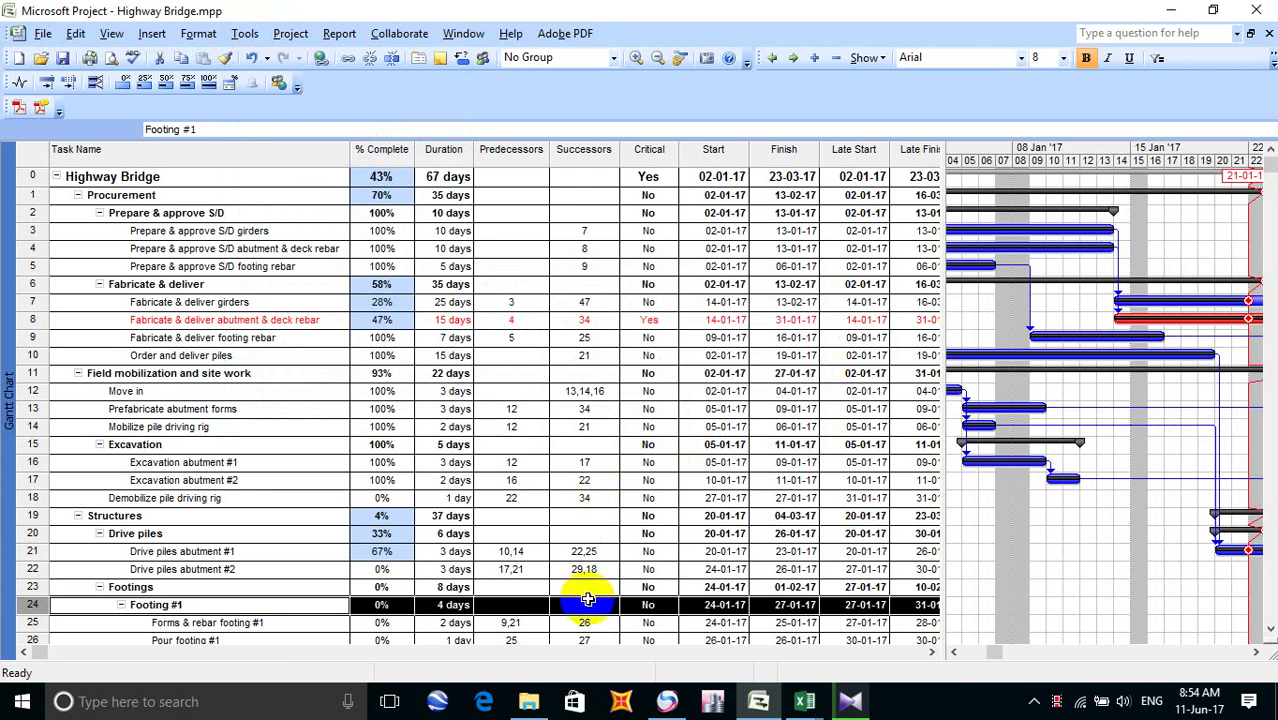
Switch to the save as Sample 03.xls workbook in Excel and enter 43% for Week 4 in cell E3
mouse_move(805, 701)
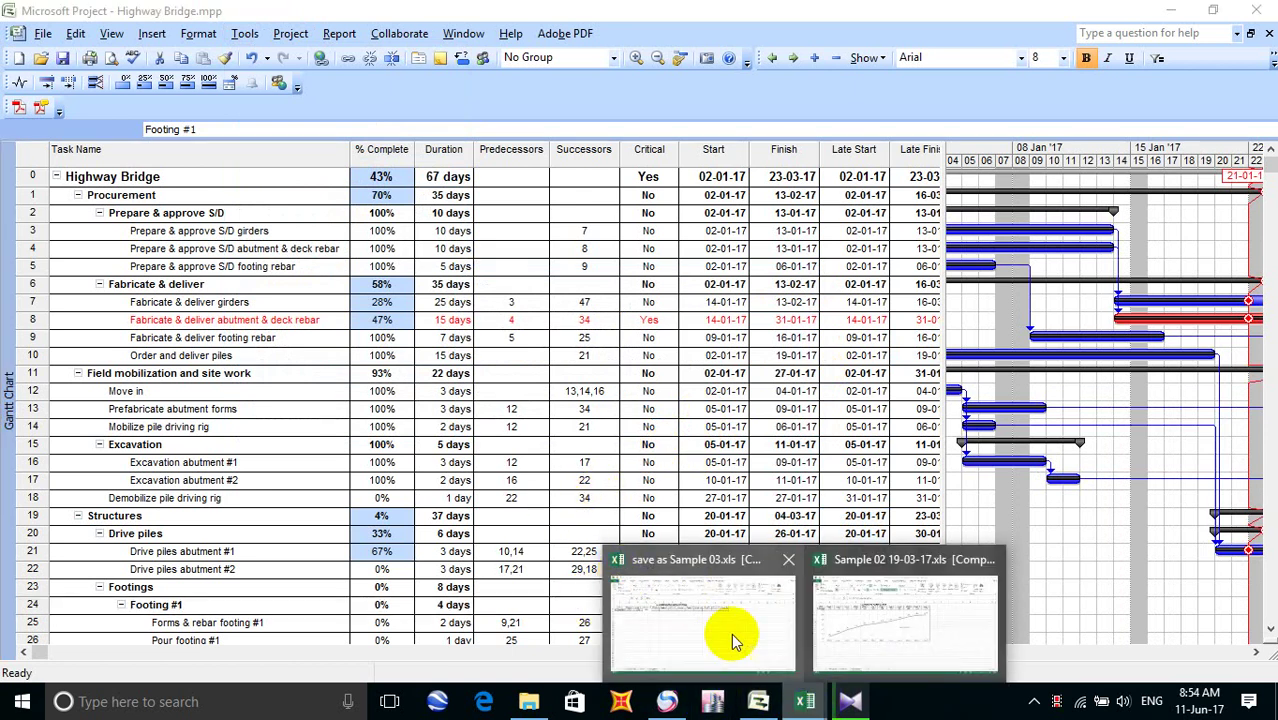
click(733, 640)
click(297, 238)
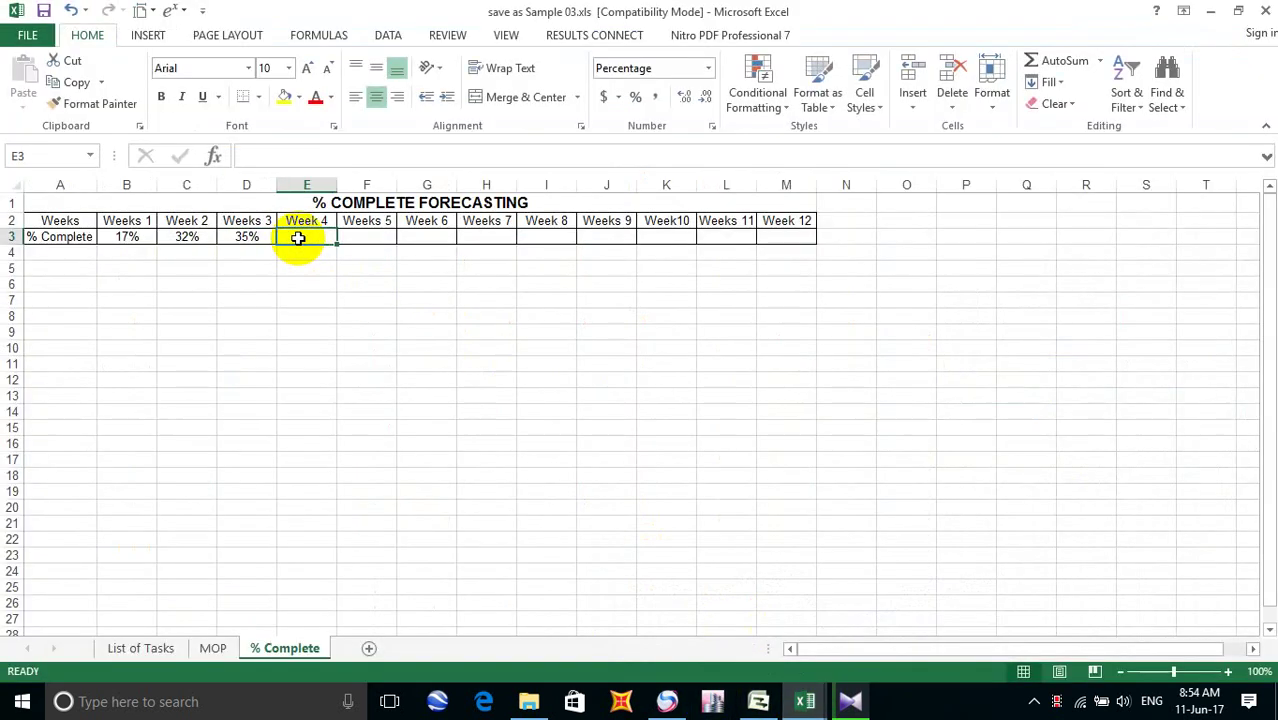
text(43)
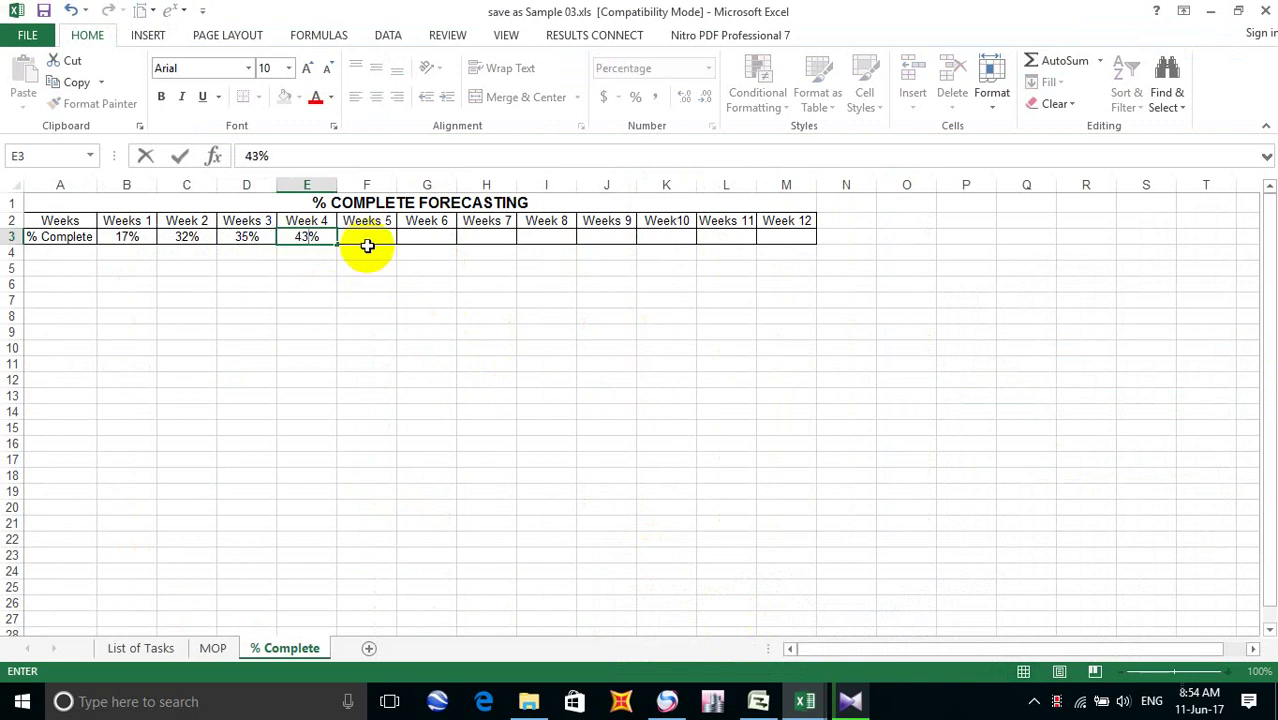
Switch to Microsoft Project and update the entire project's work as complete through 28-01-17 with the Set 0% - 100% complete option
click(363, 246)
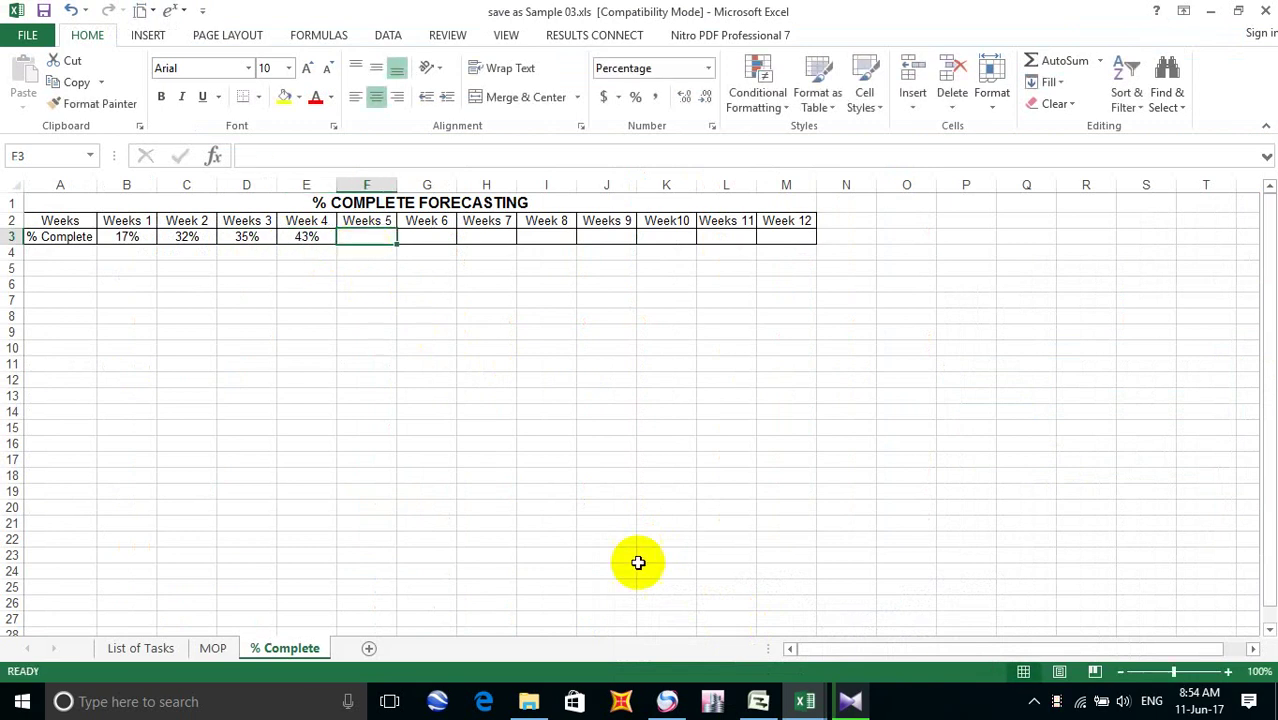
click(758, 701)
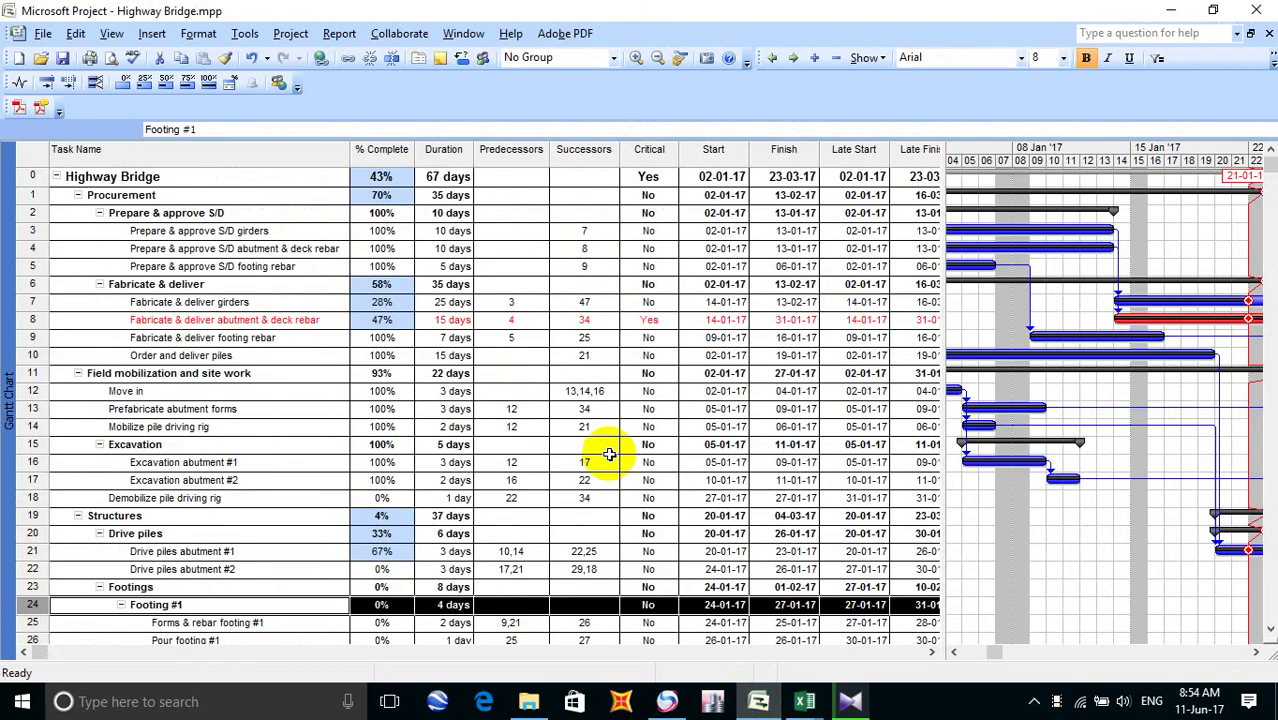
click(245, 34)
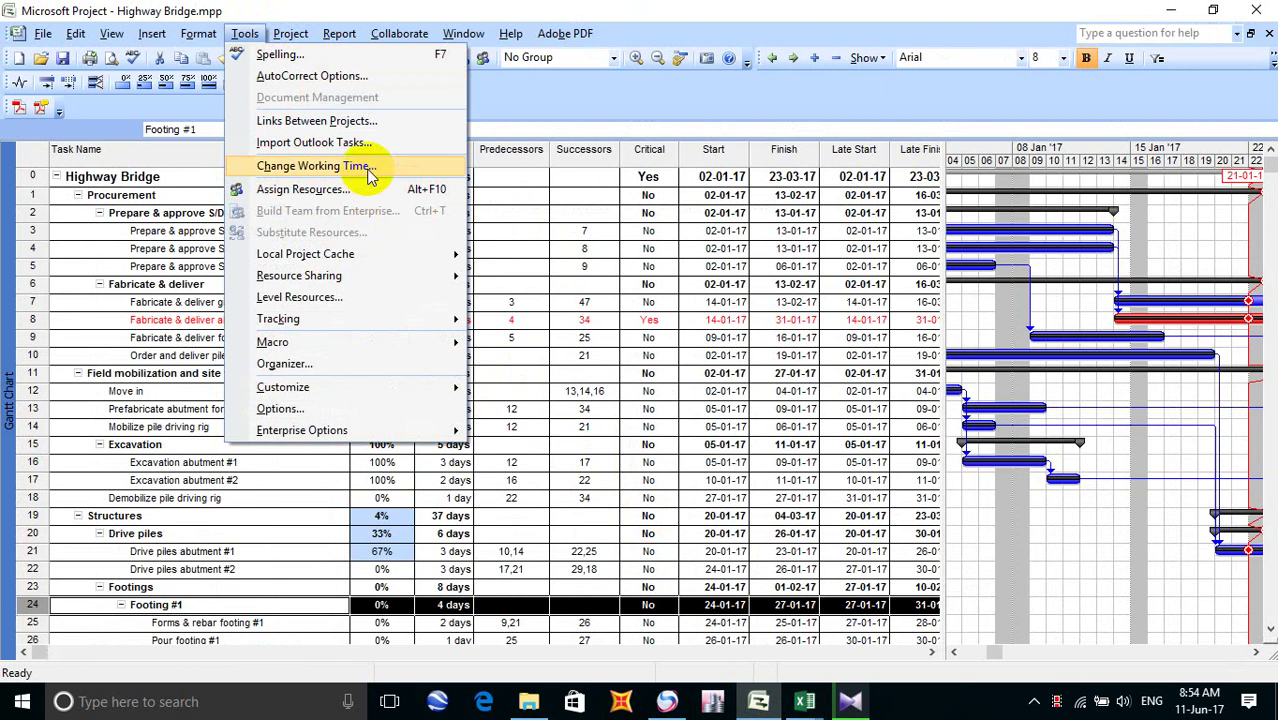
mouse_move(383, 320)
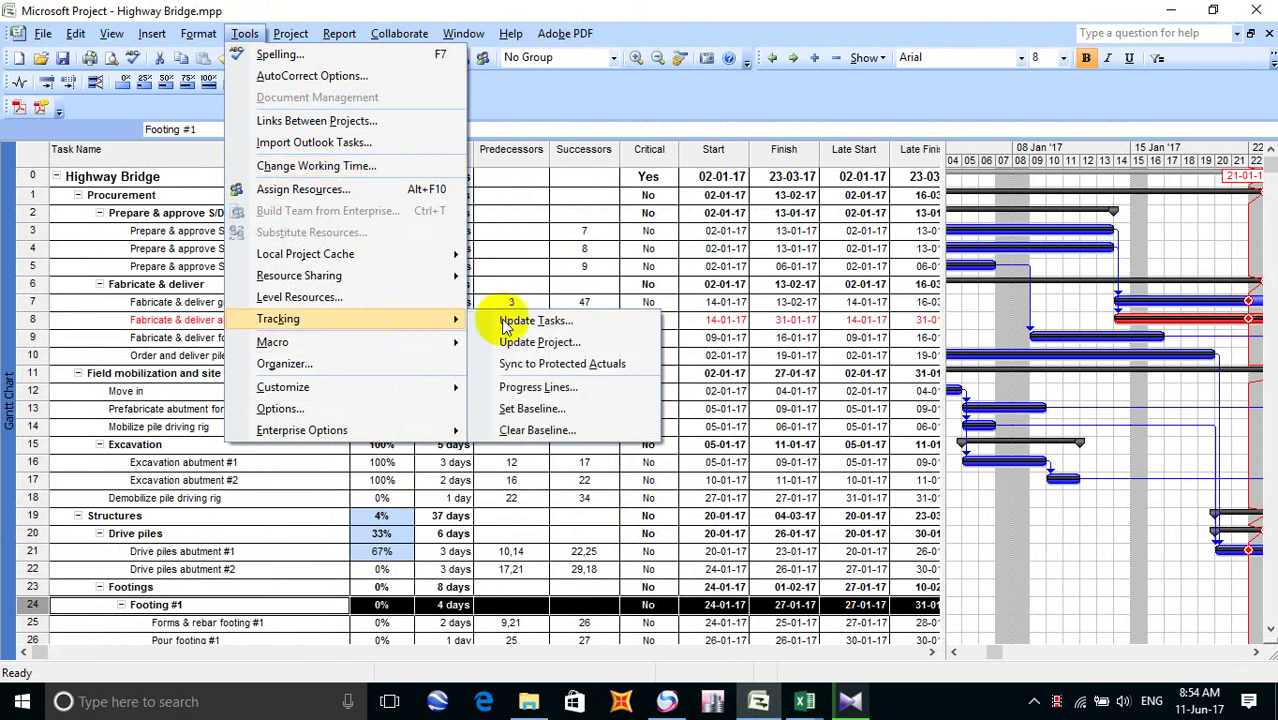
click(573, 343)
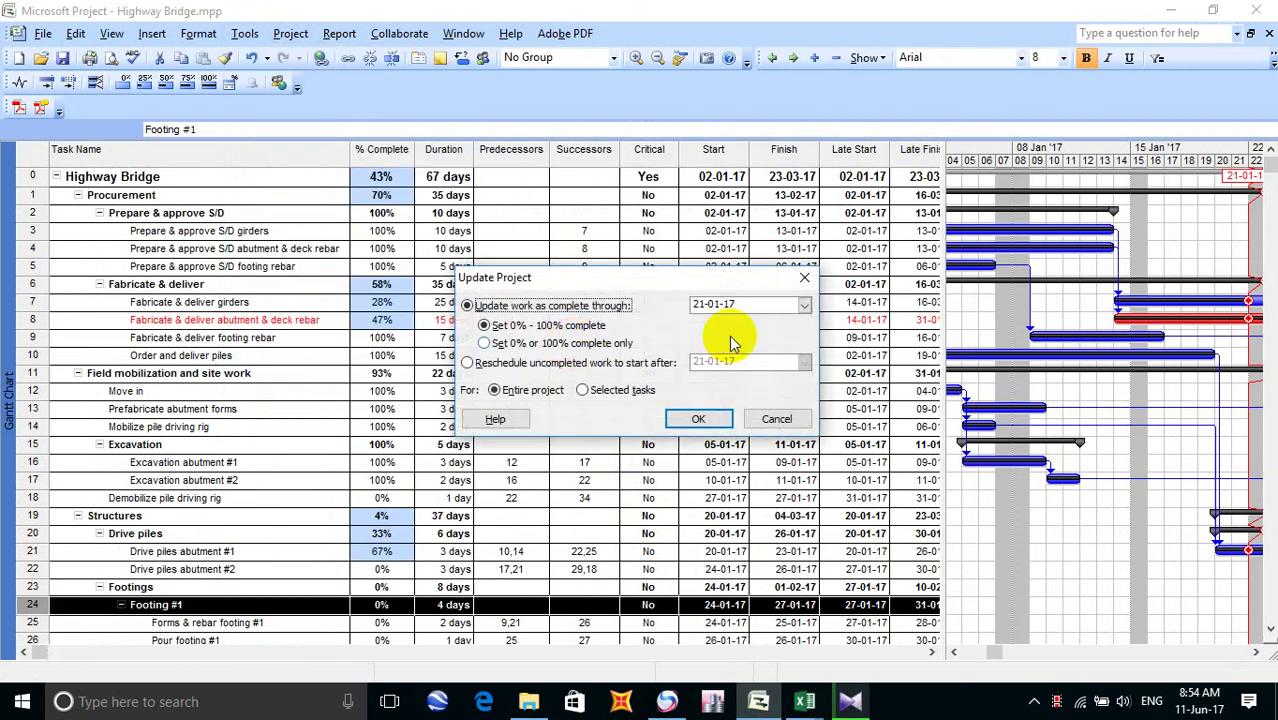
click(804, 309)
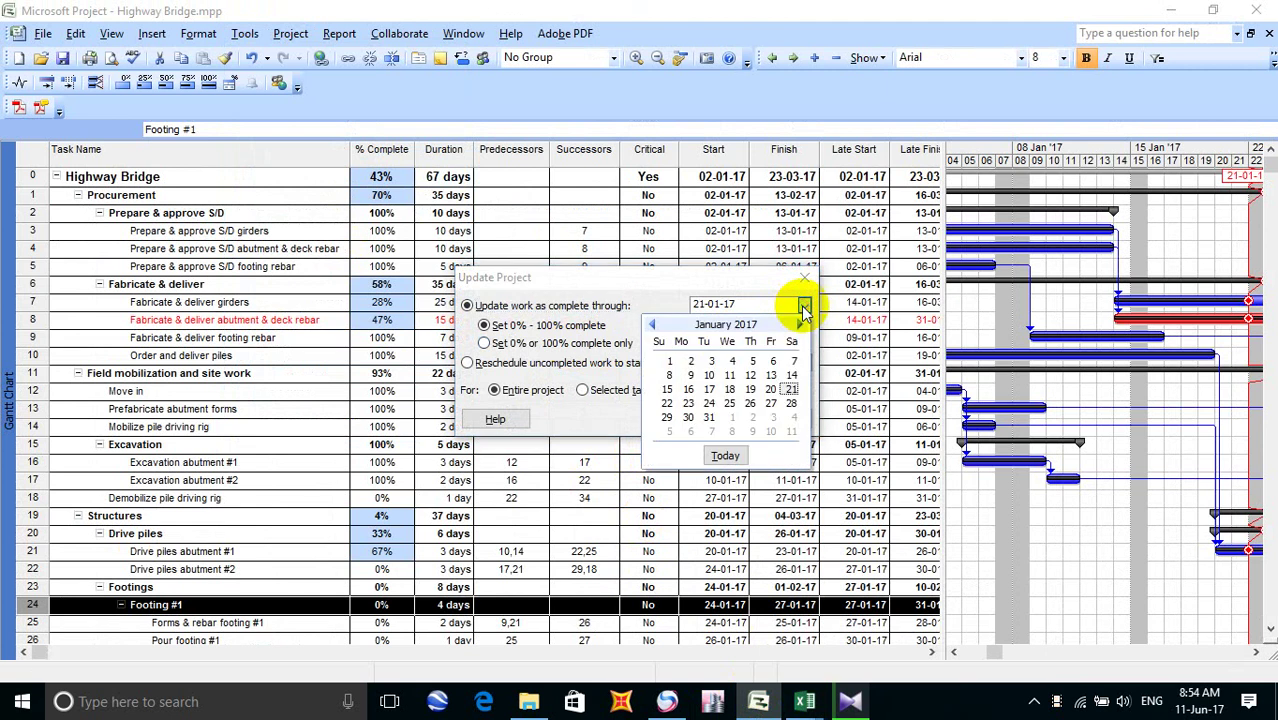
click(792, 403)
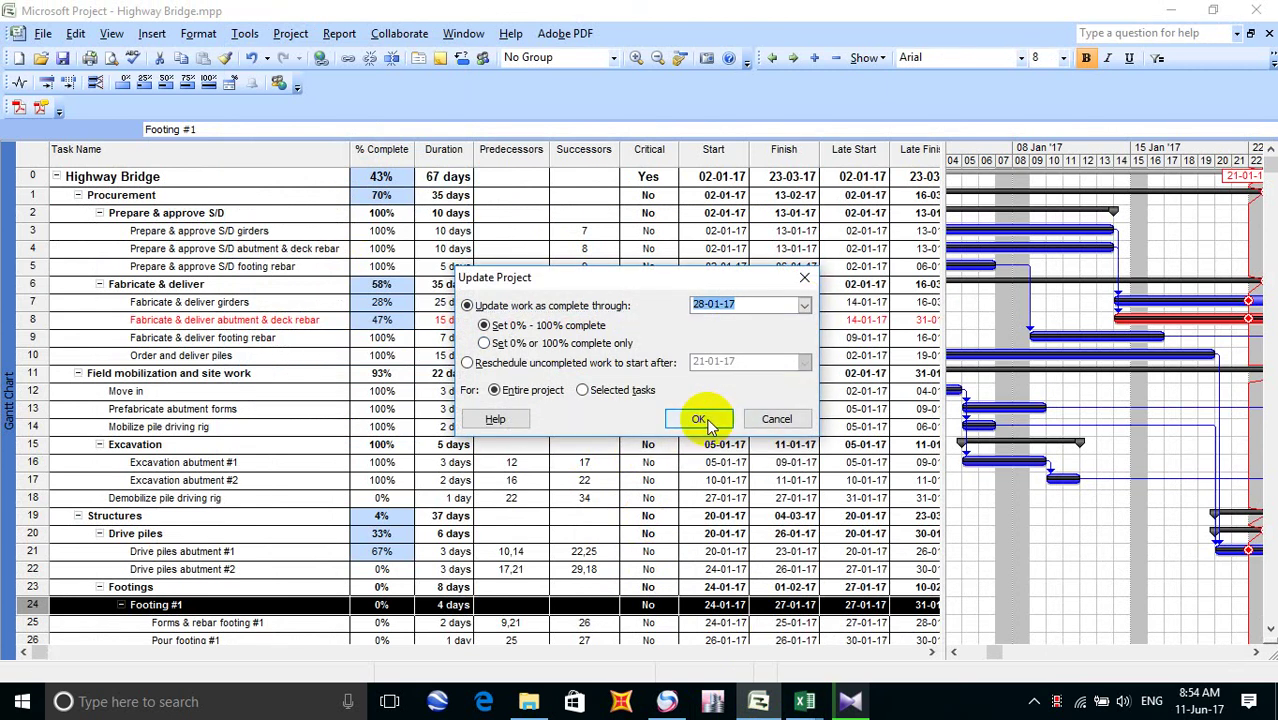
click(704, 419)
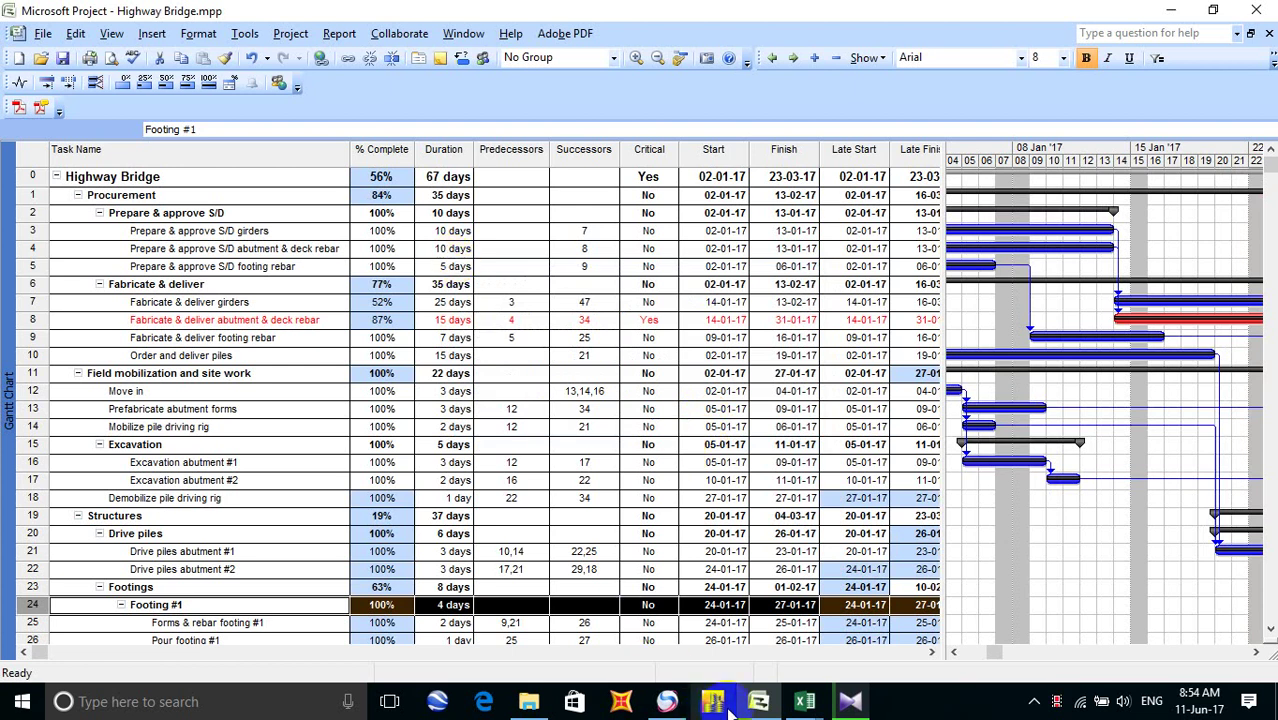
Switch to the save as Sample 03.xls workbook in Excel and enter 56% for Weeks 5 in cell F3
mouse_move(803, 703)
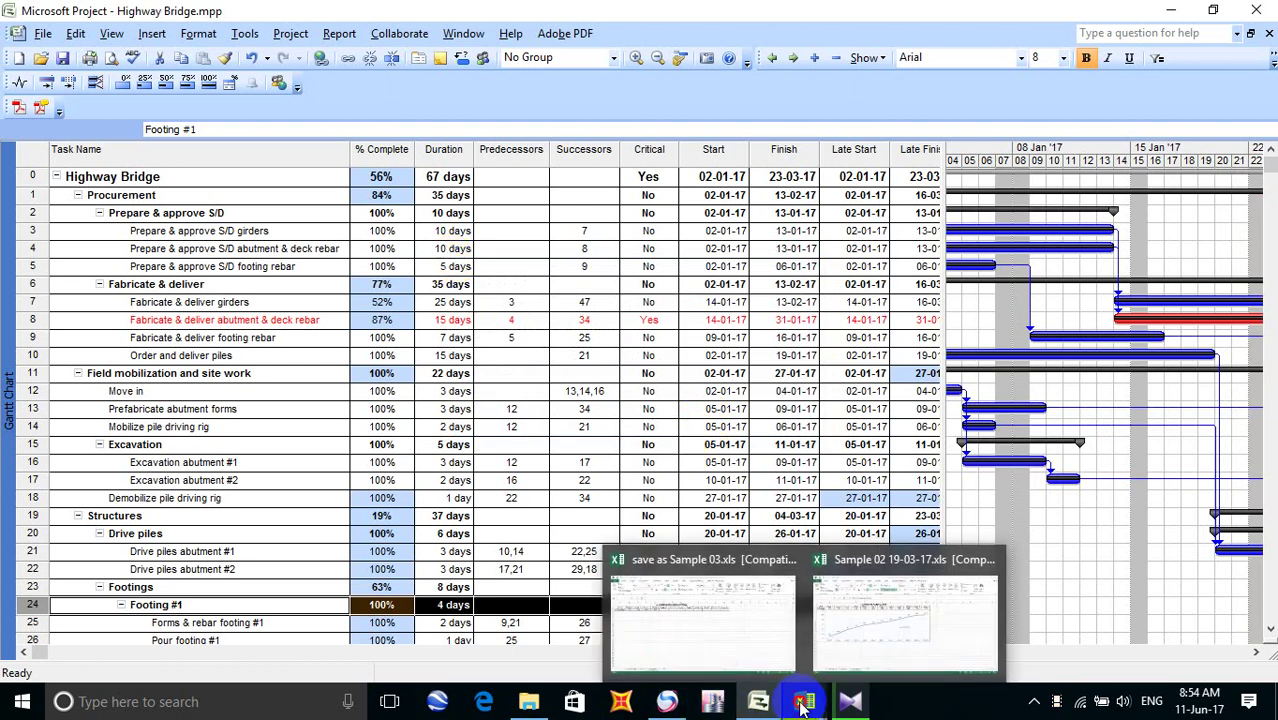
click(756, 621)
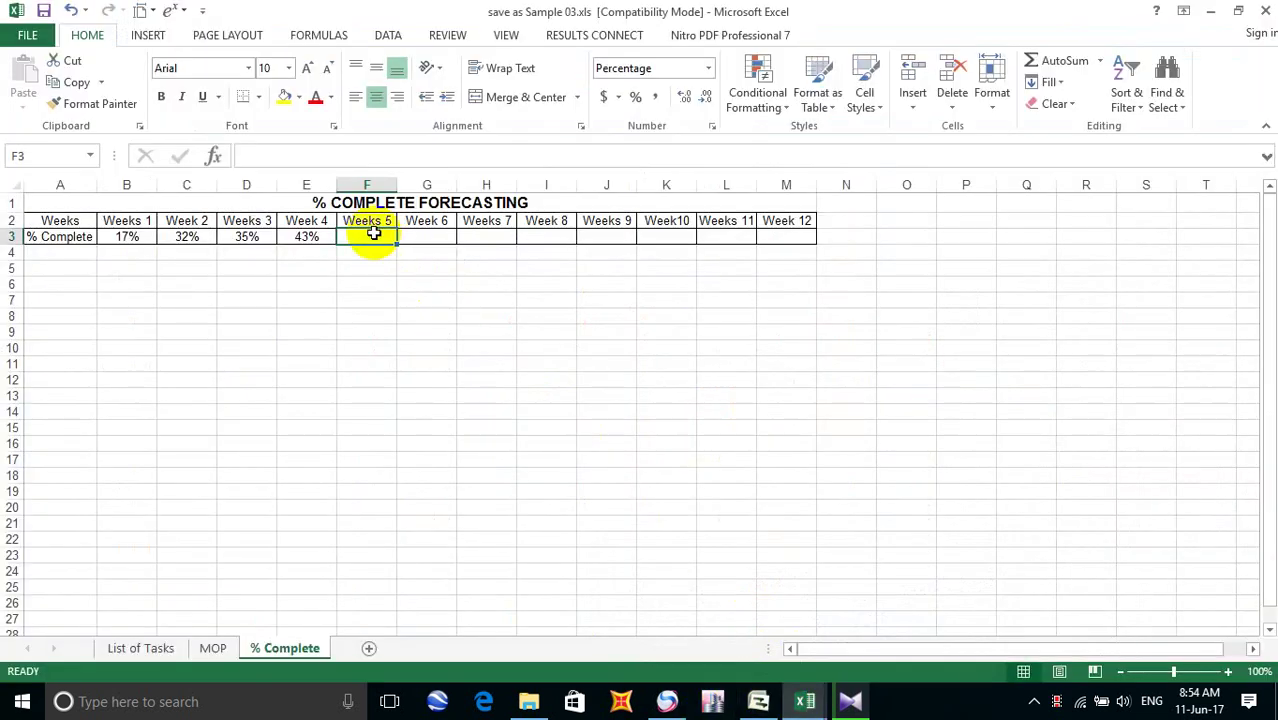
text(6)
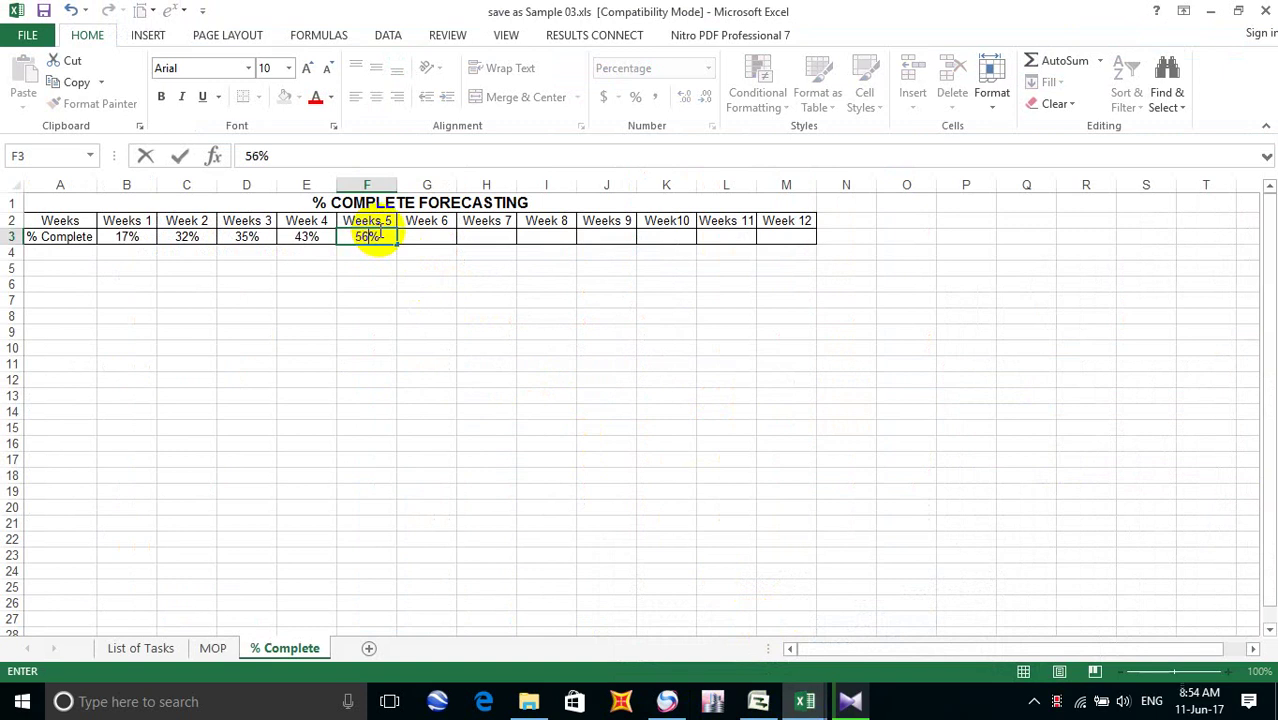
Return to Microsoft Project and update the entire project's work as complete through 04-02-17 with Set 0% - 100% complete
click(758, 702)
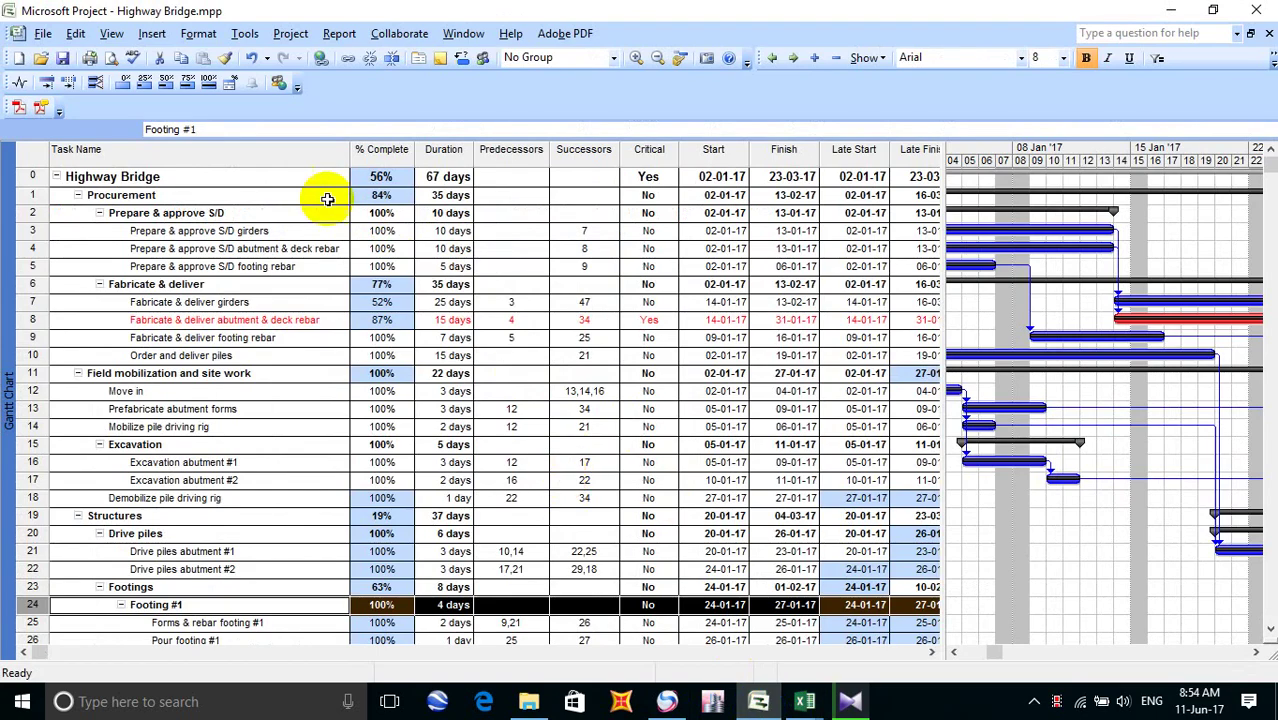
click(246, 33)
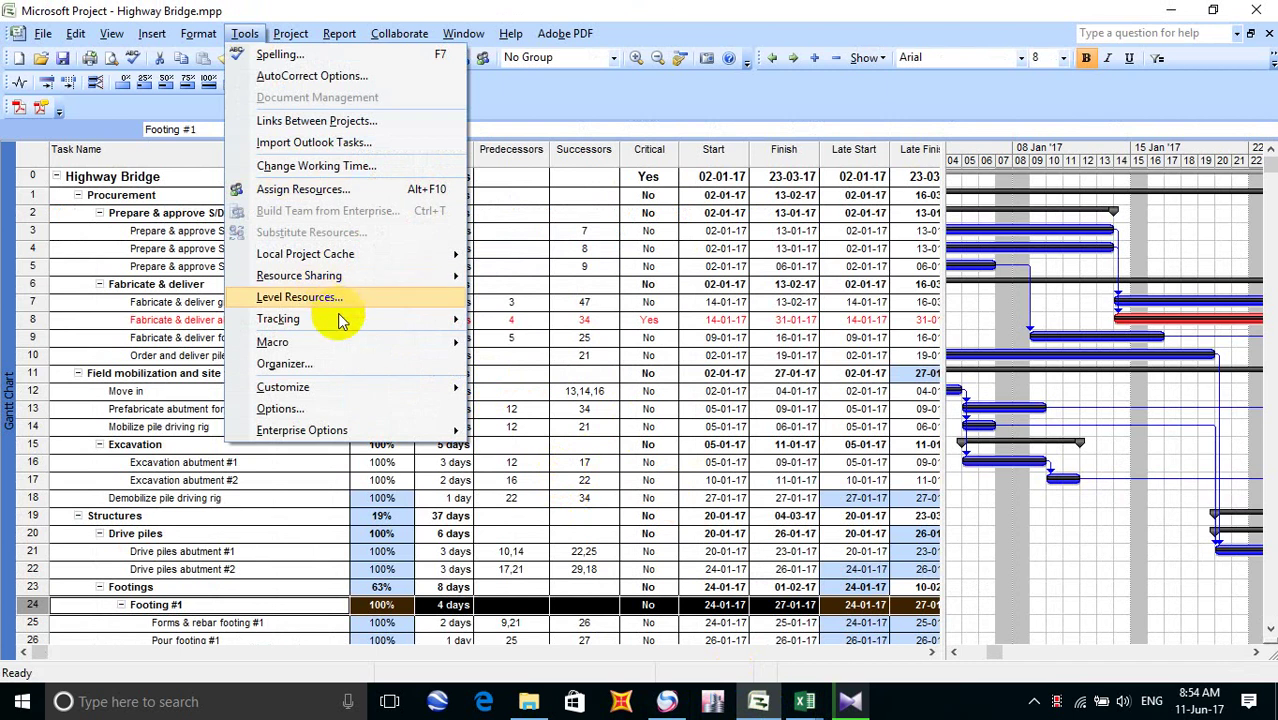
mouse_move(371, 320)
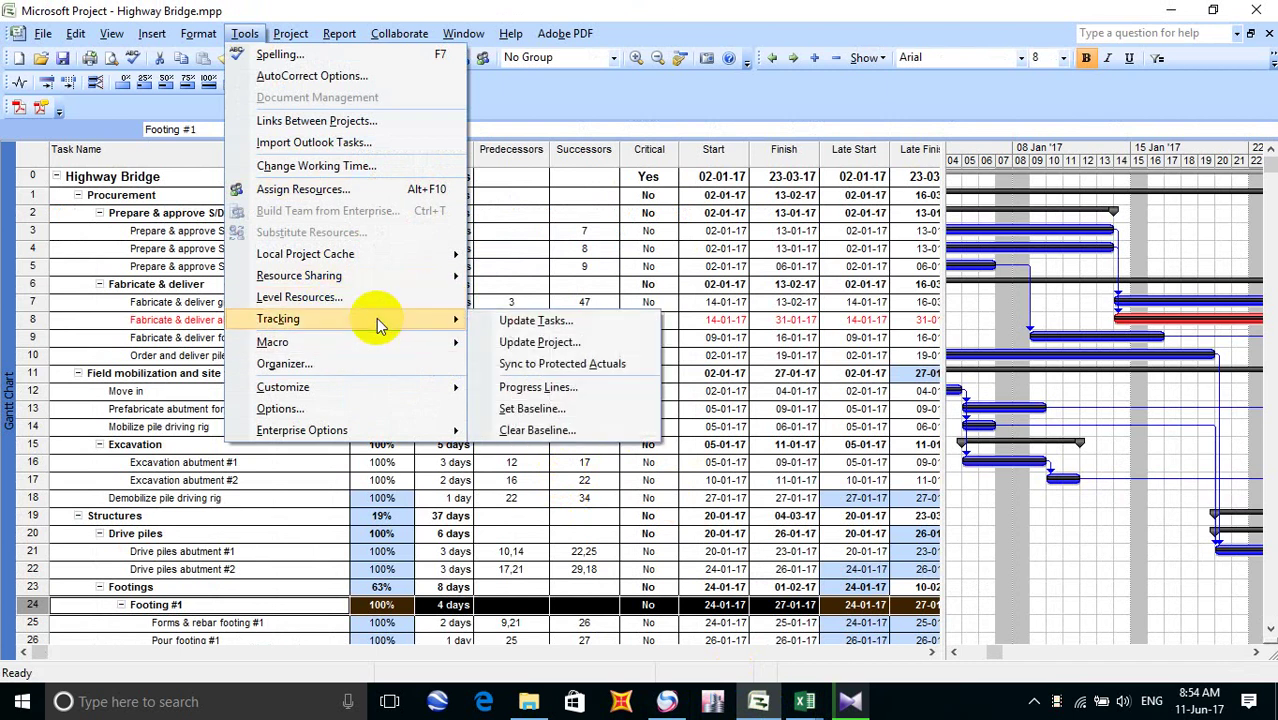
click(567, 343)
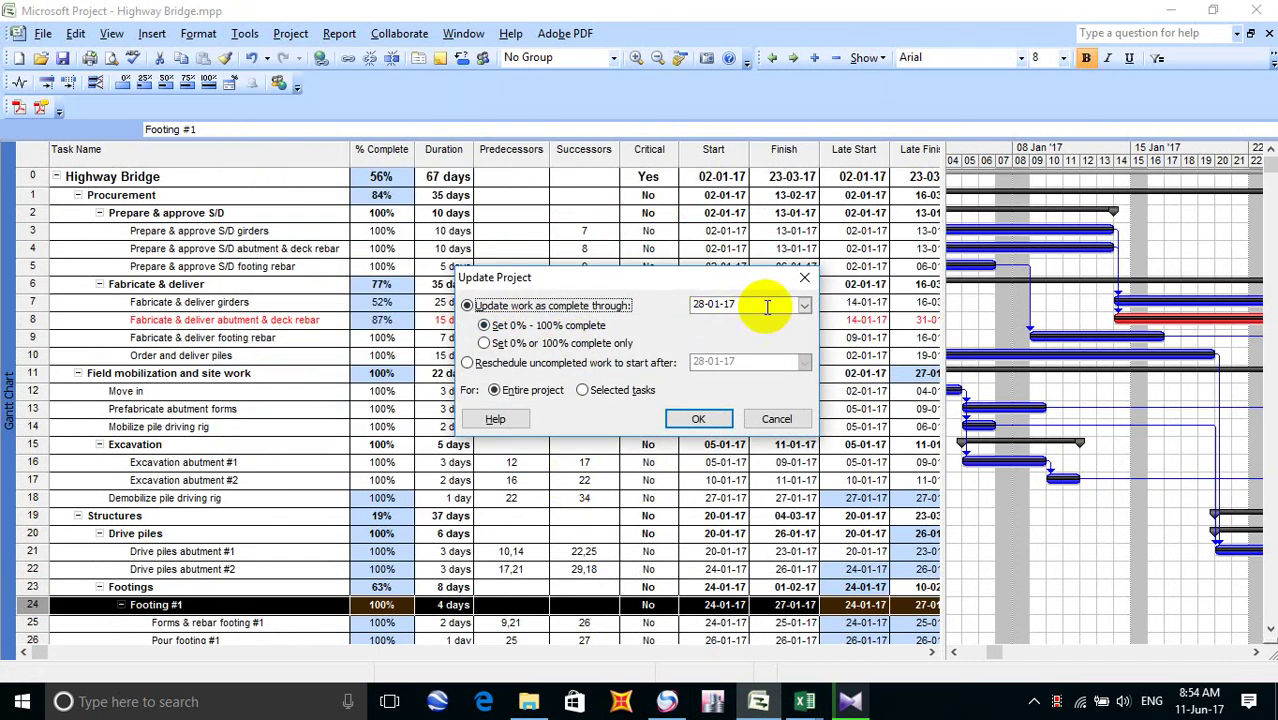
click(805, 305)
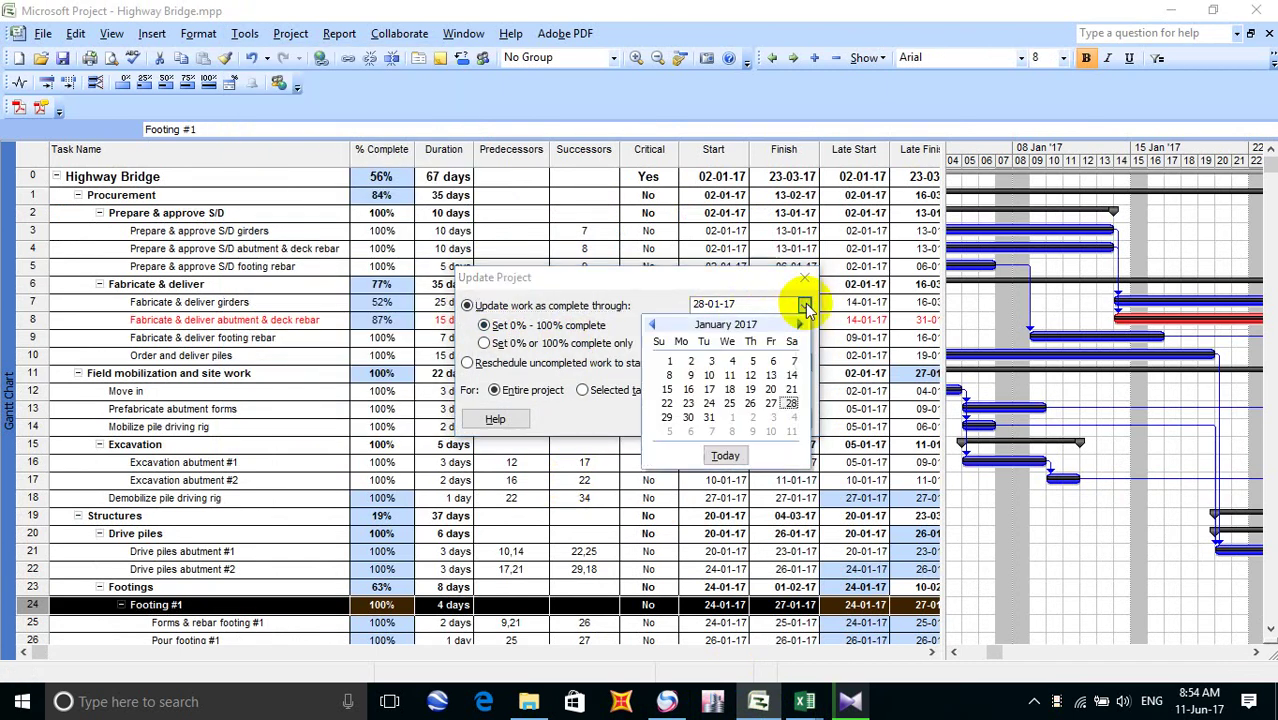
click(792, 418)
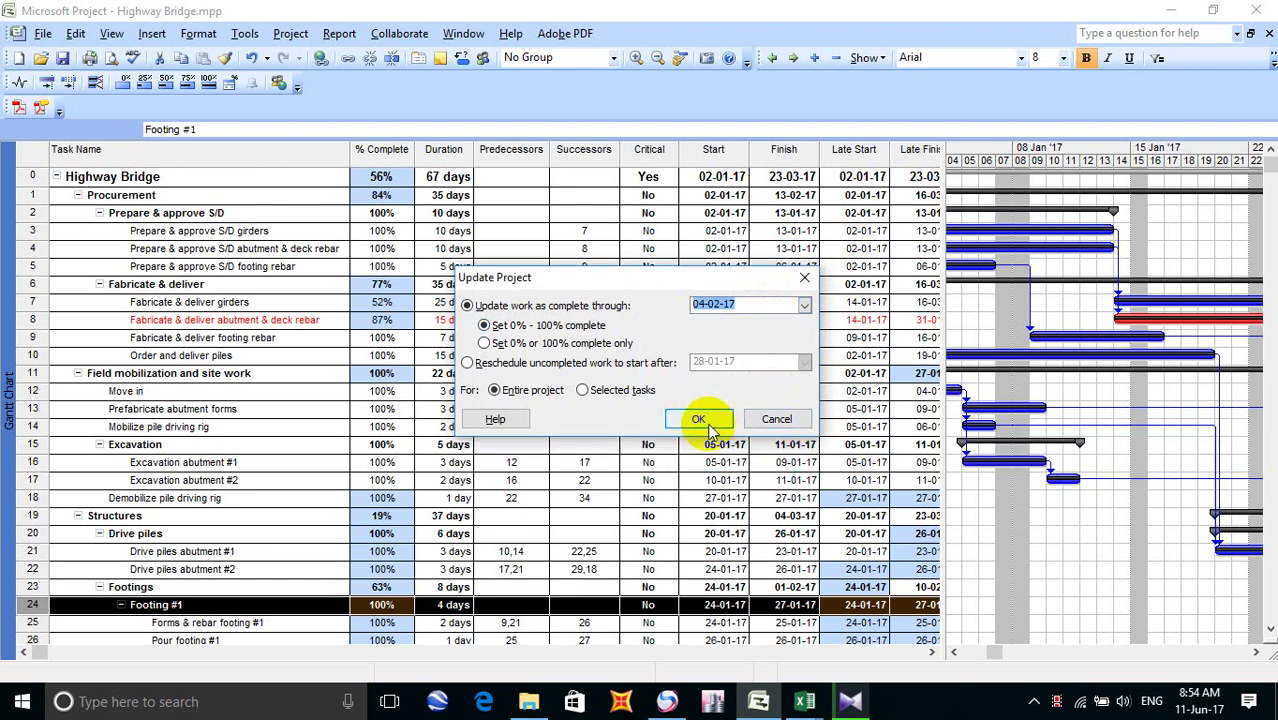
click(700, 420)
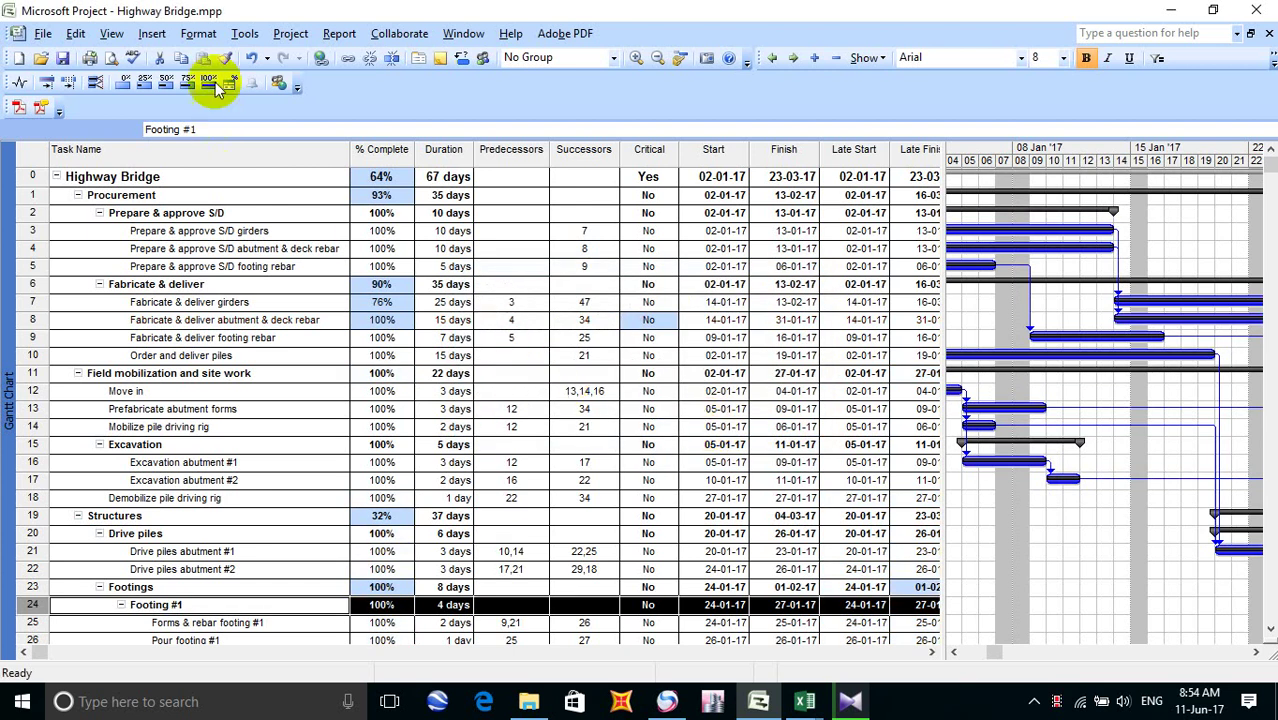
Switch to the save as Sample 03.xls workbook in Excel and enter 64% for Week 6 in cell G3
mouse_move(805, 701)
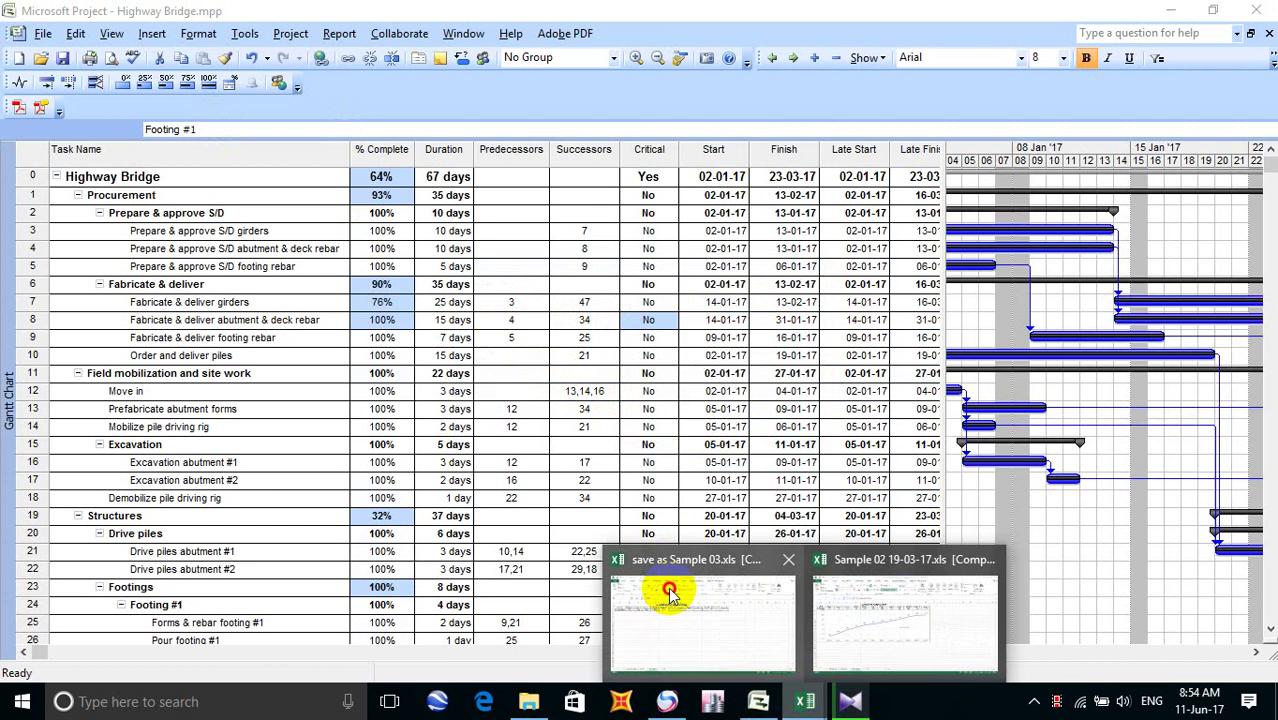
click(670, 593)
click(440, 238)
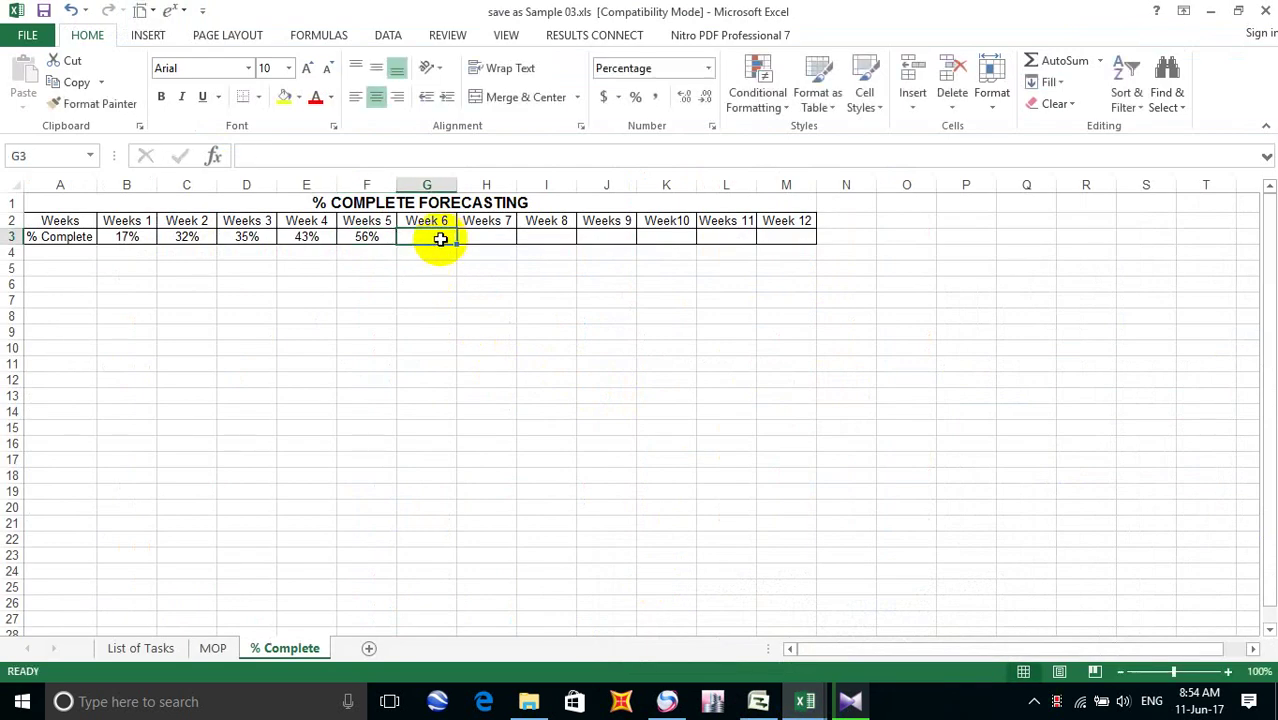
text(64)
click(487, 240)
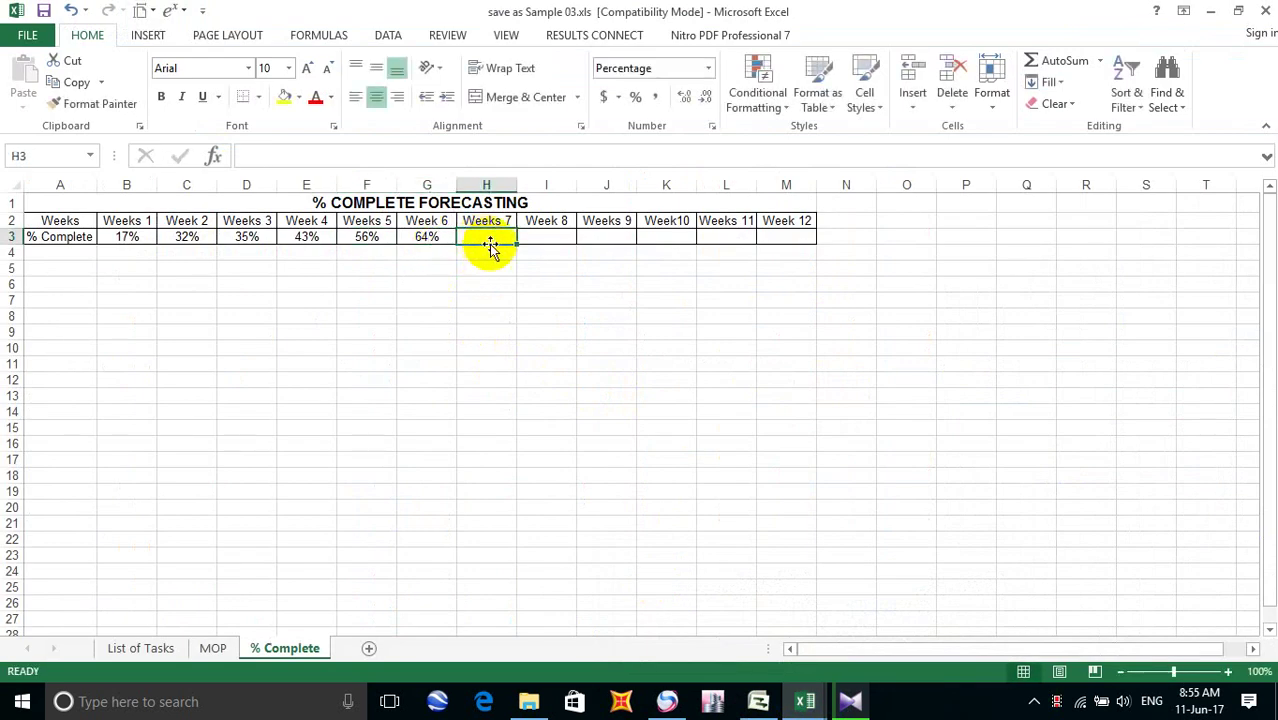
In Microsoft Project, update the entire project's work as complete through 11-02-17 with the Set 0% - 100% complete option
click(763, 704)
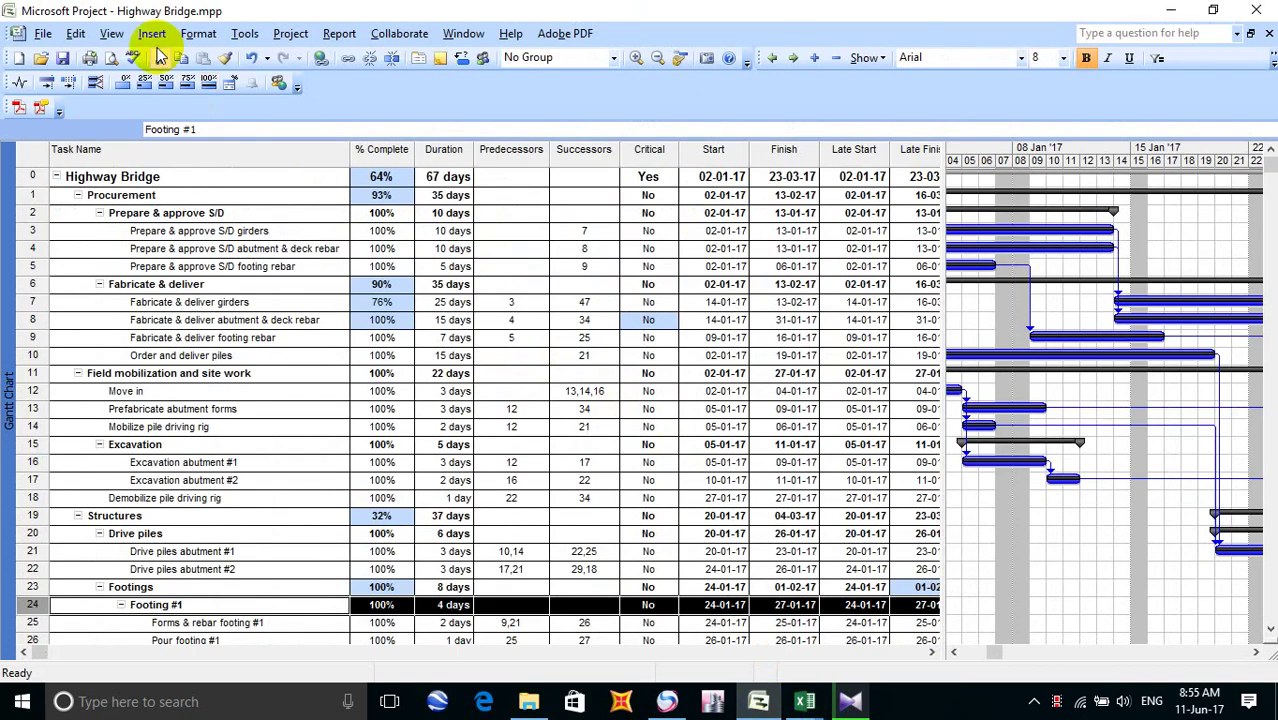
click(243, 35)
mouse_move(365, 320)
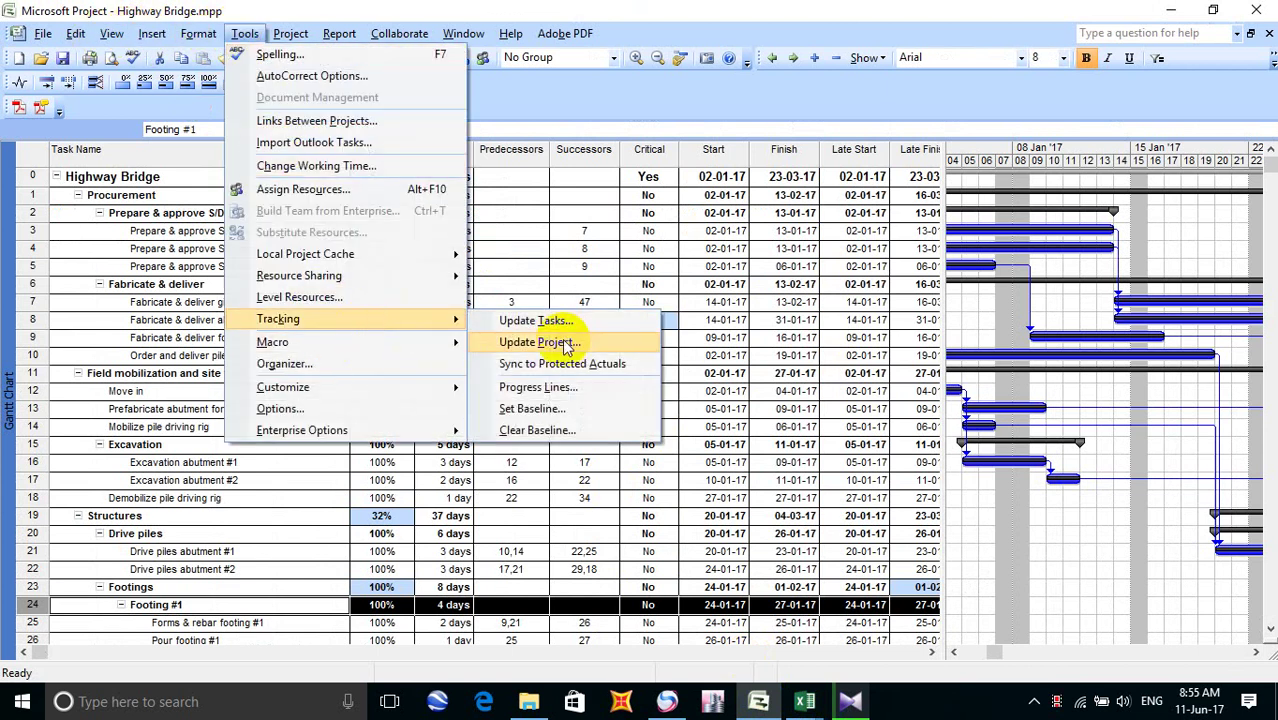
click(566, 343)
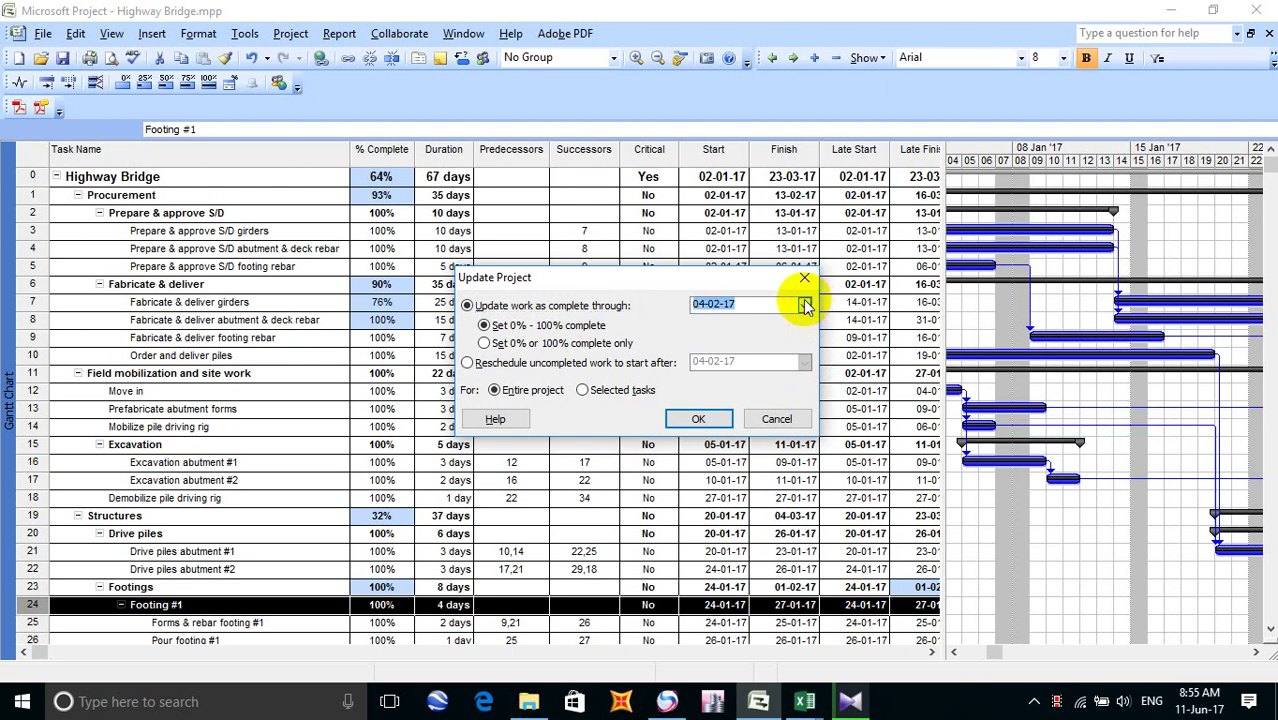
click(805, 305)
click(793, 380)
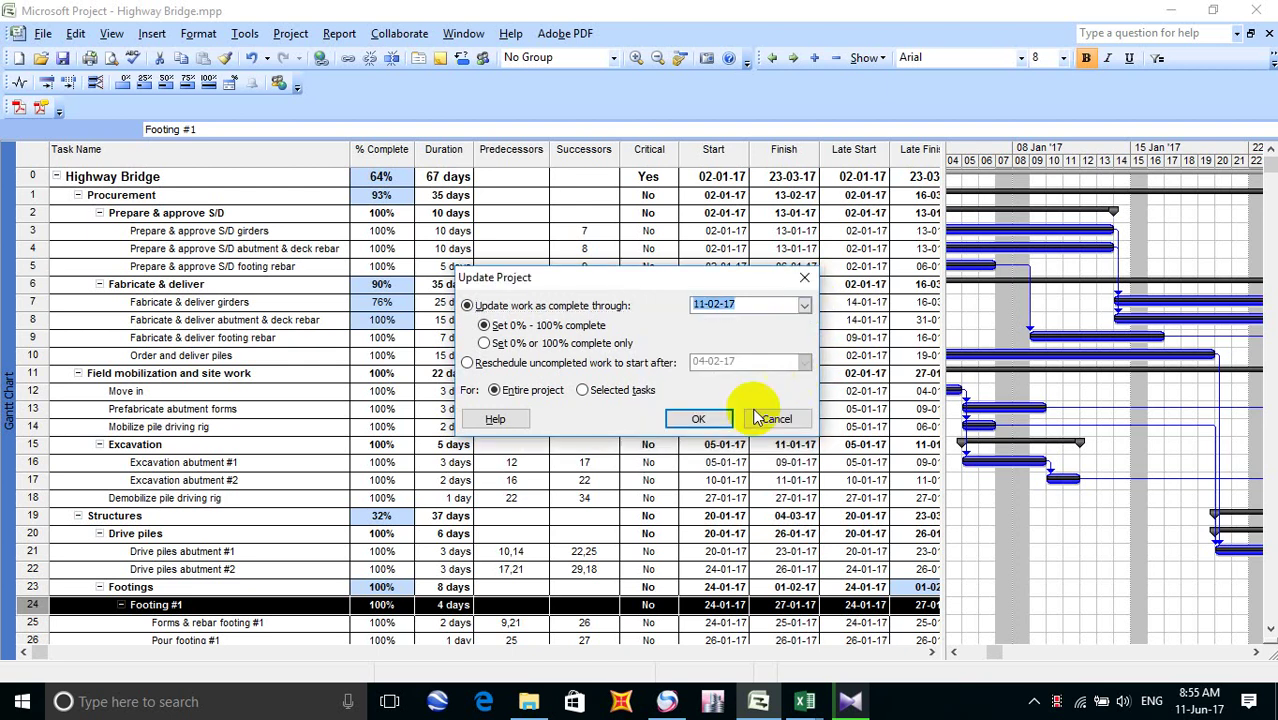
click(703, 420)
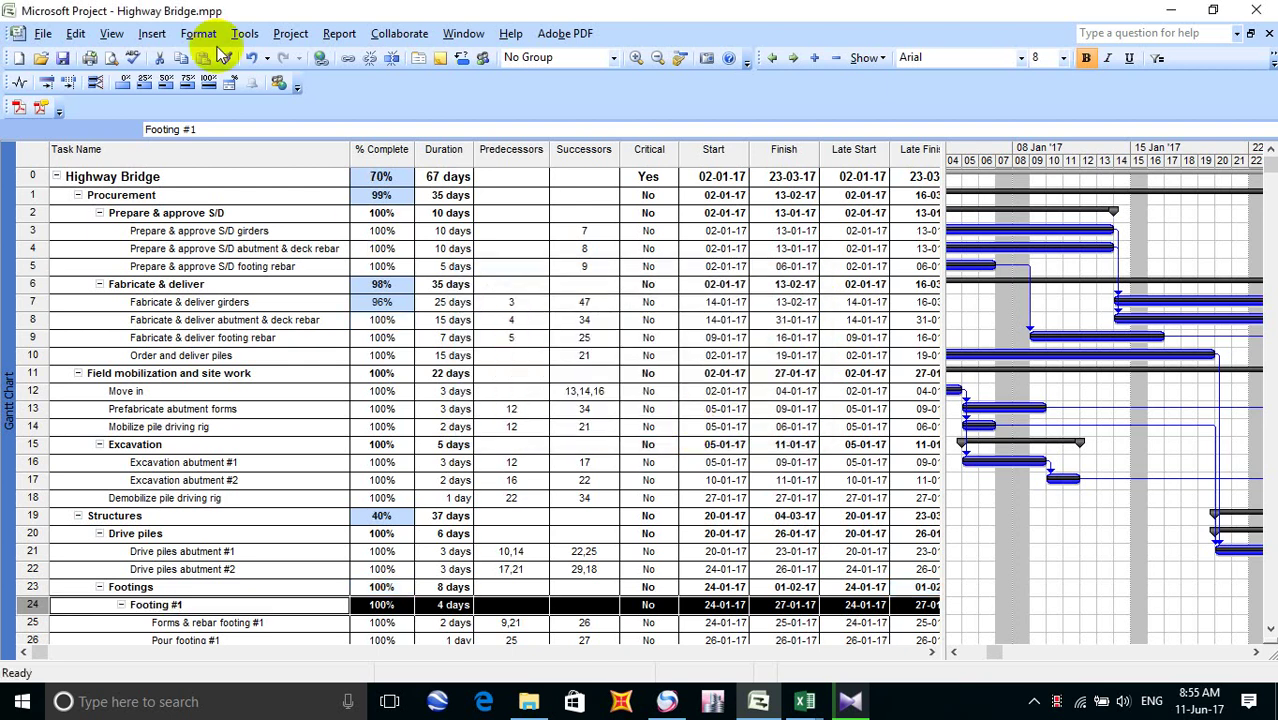
Switch back to the save as Sample 03.xls workbook in Excel
click(805, 701)
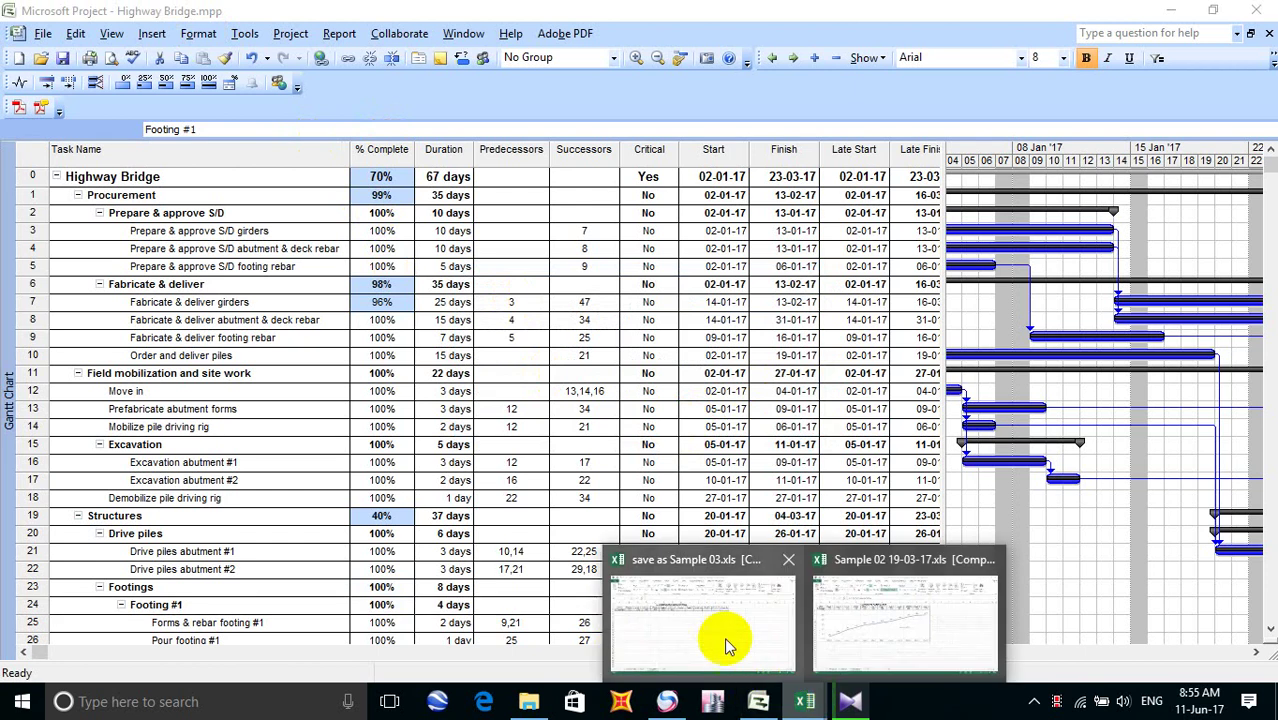
Switch to the save as Sample 03.xls workbook in Excel and enter 70% as the Weeks 7 completion
click(705, 625)
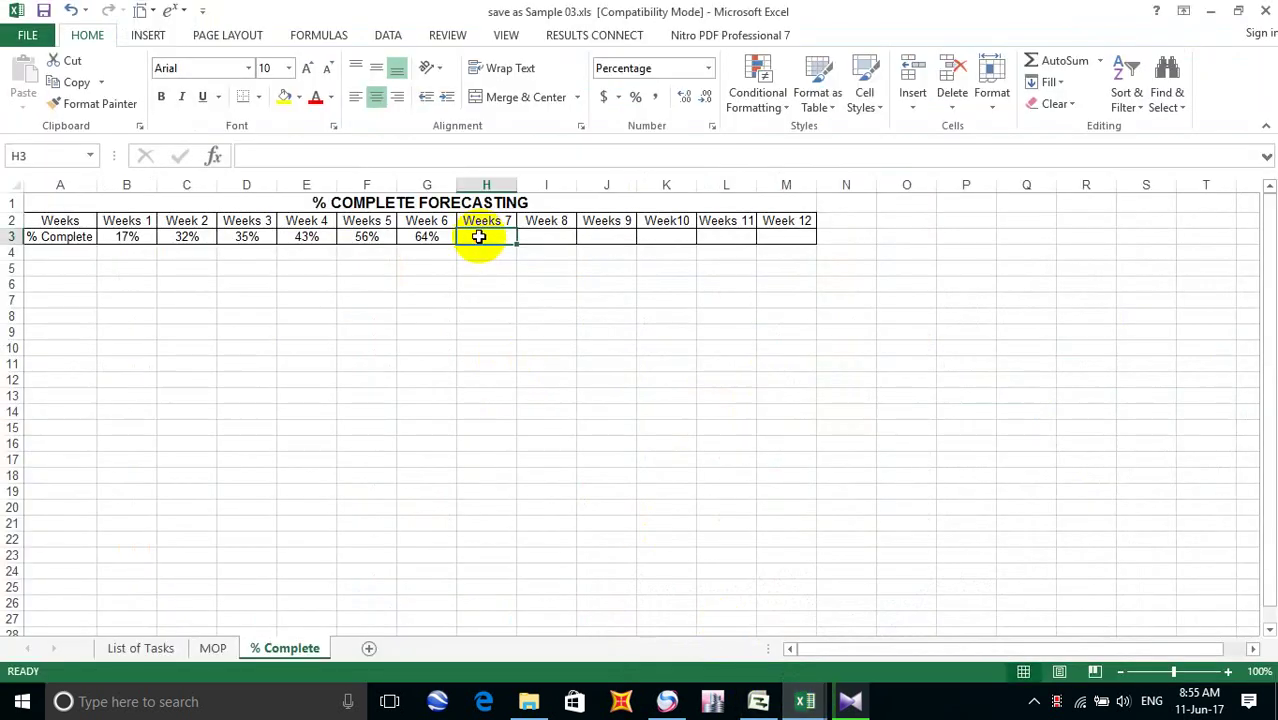
text(70)
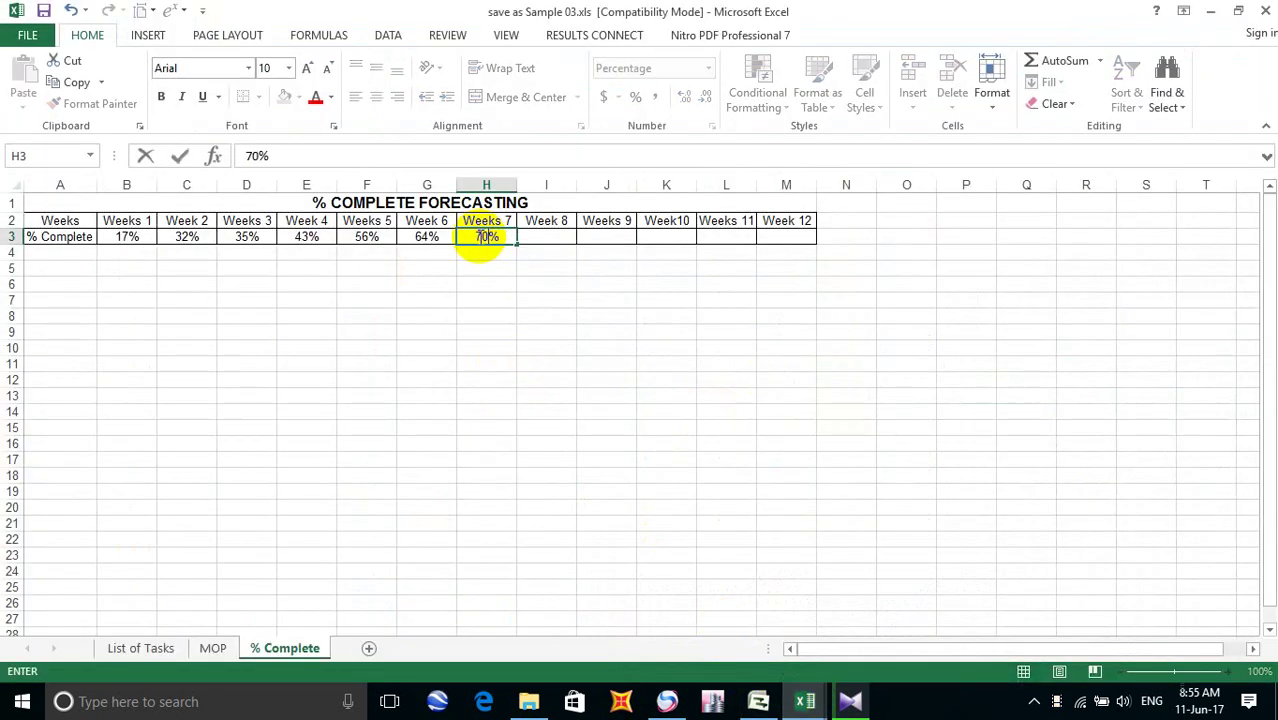
Switch to Microsoft Project and update the entire Highway Bridge project's work as complete through 18-02-17
click(758, 701)
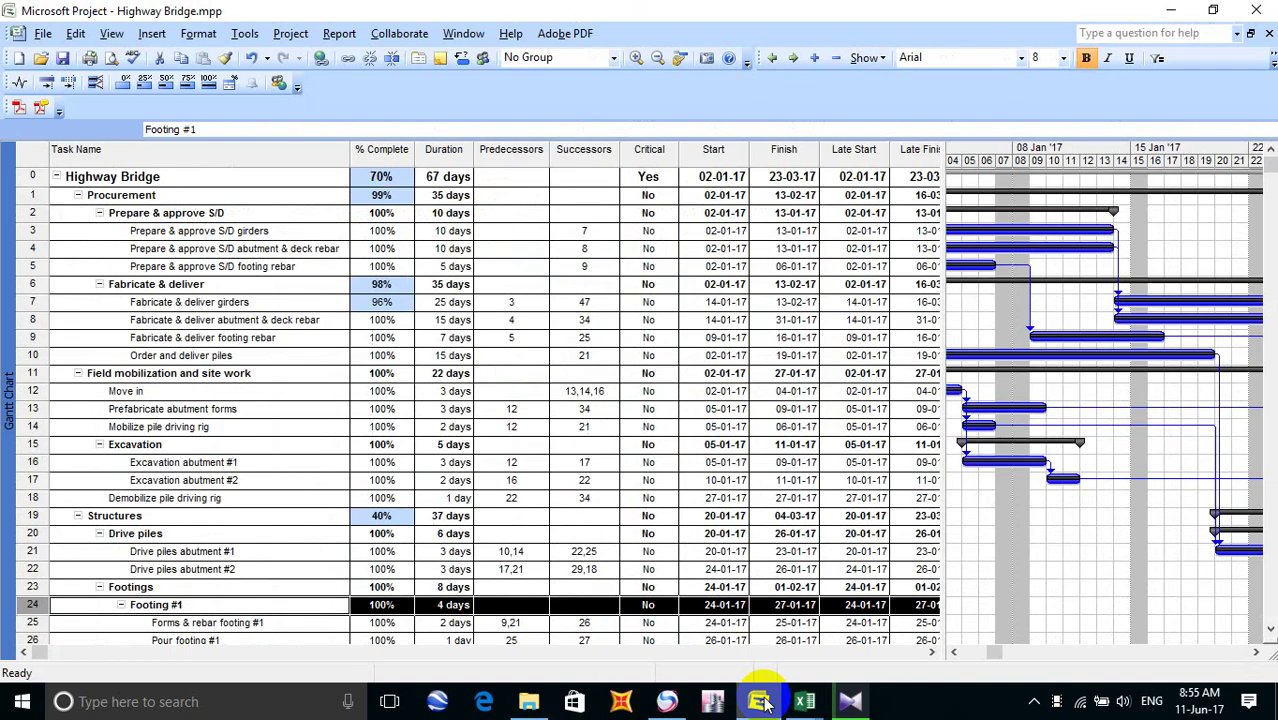
click(245, 33)
mouse_move(351, 320)
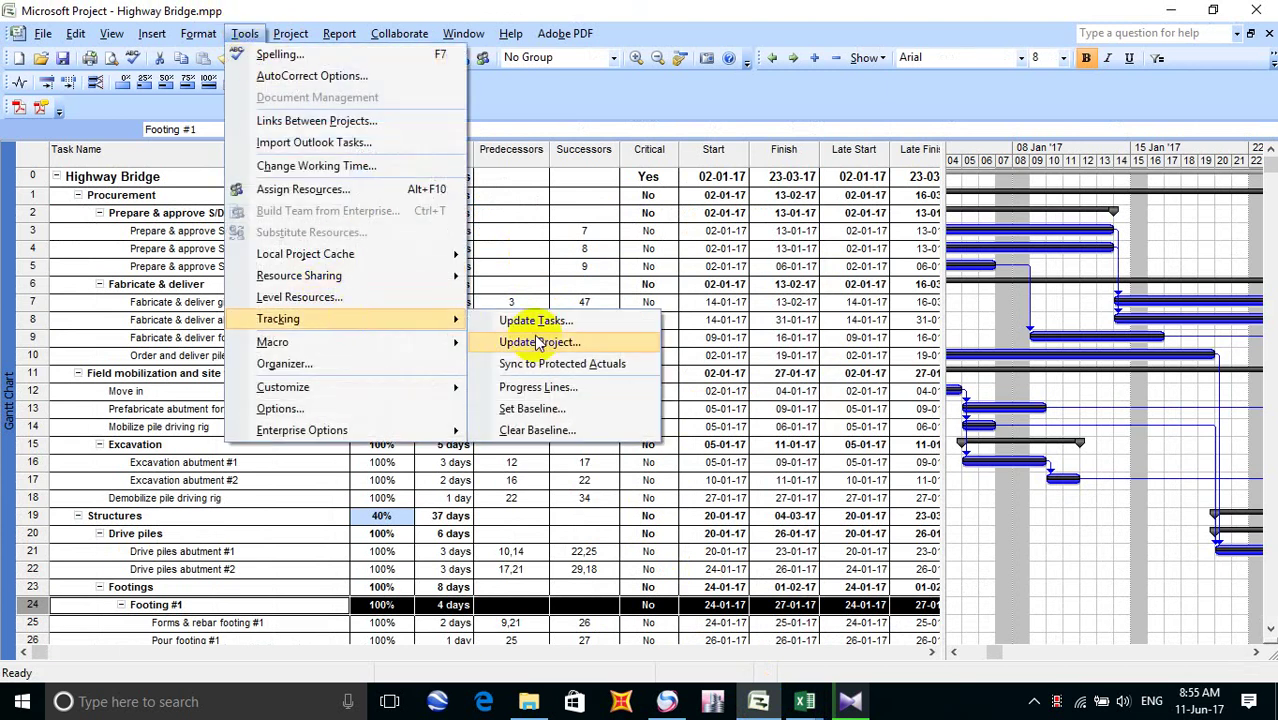
click(569, 342)
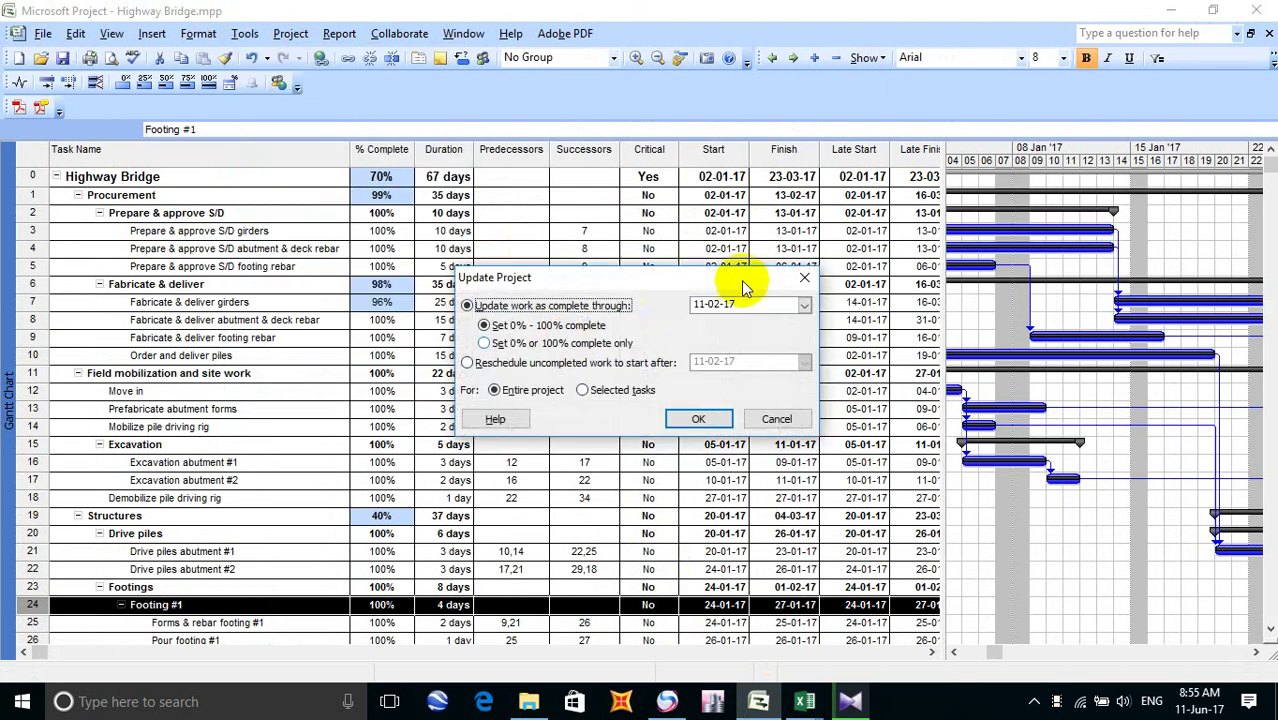
click(804, 305)
click(791, 403)
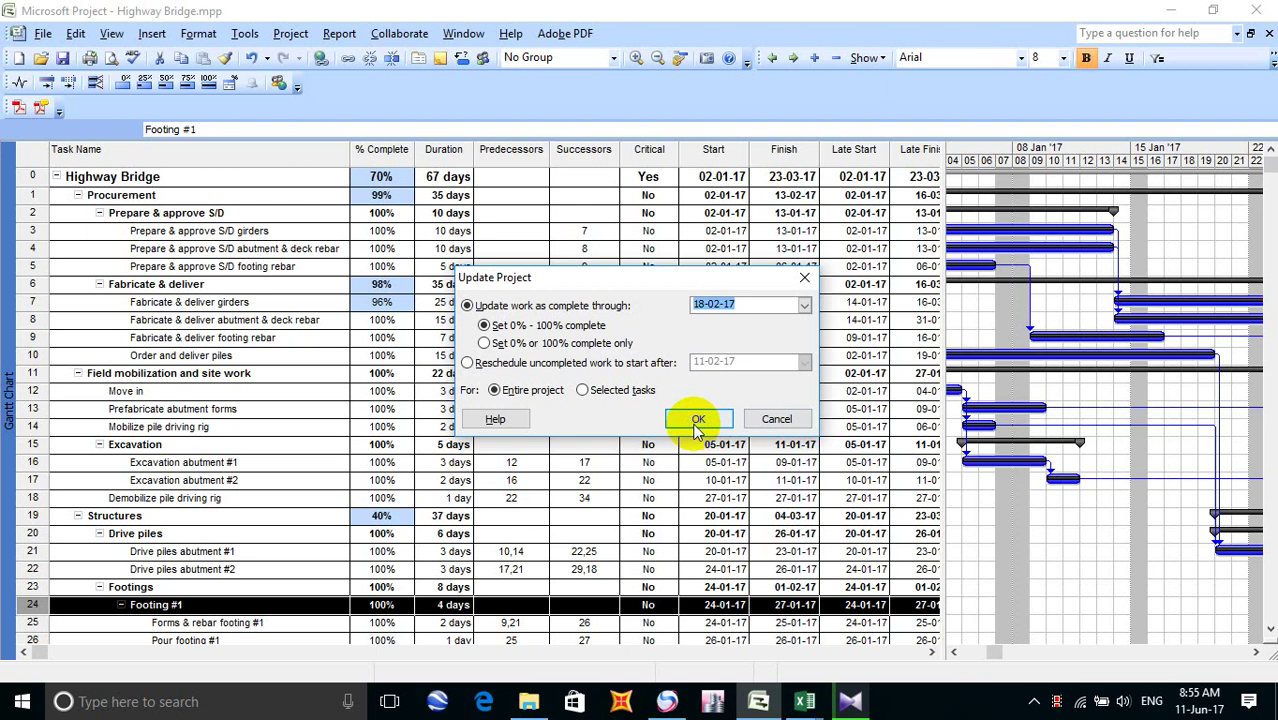
click(694, 420)
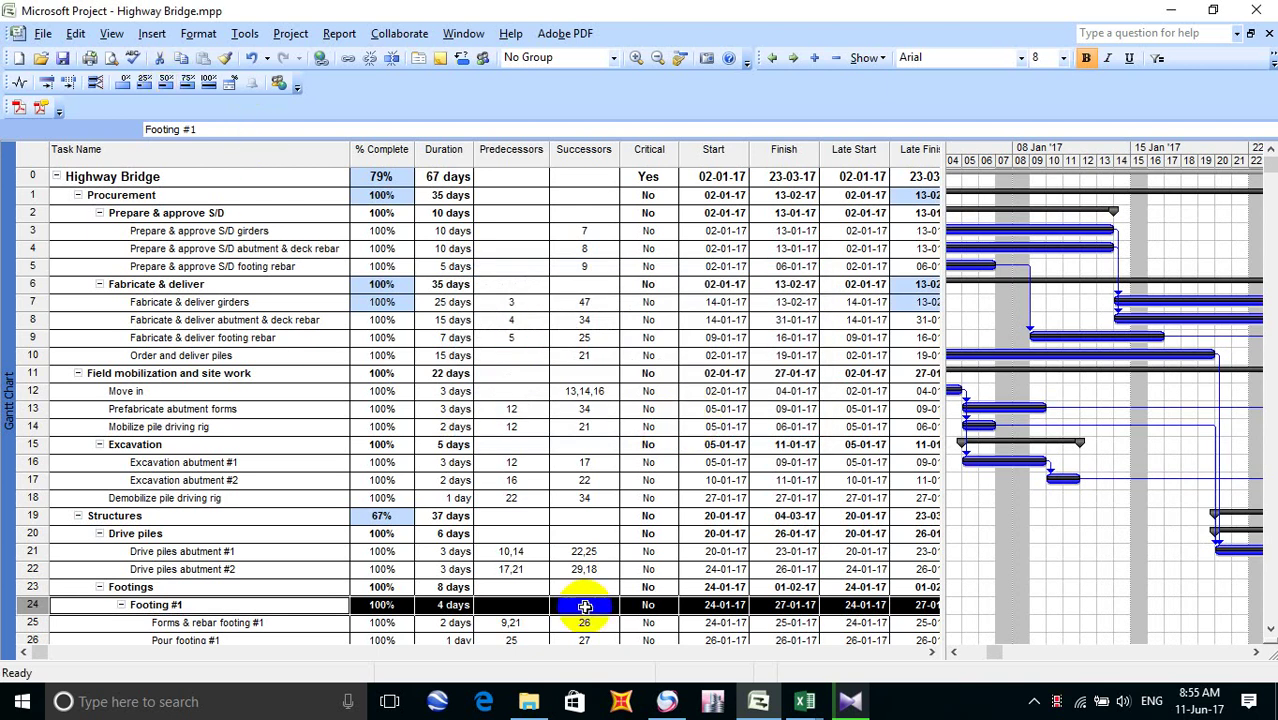
Switch to the save as Sample 03.xls workbook in Excel and enter 79% as the Week 8 completion
click(805, 701)
click(737, 615)
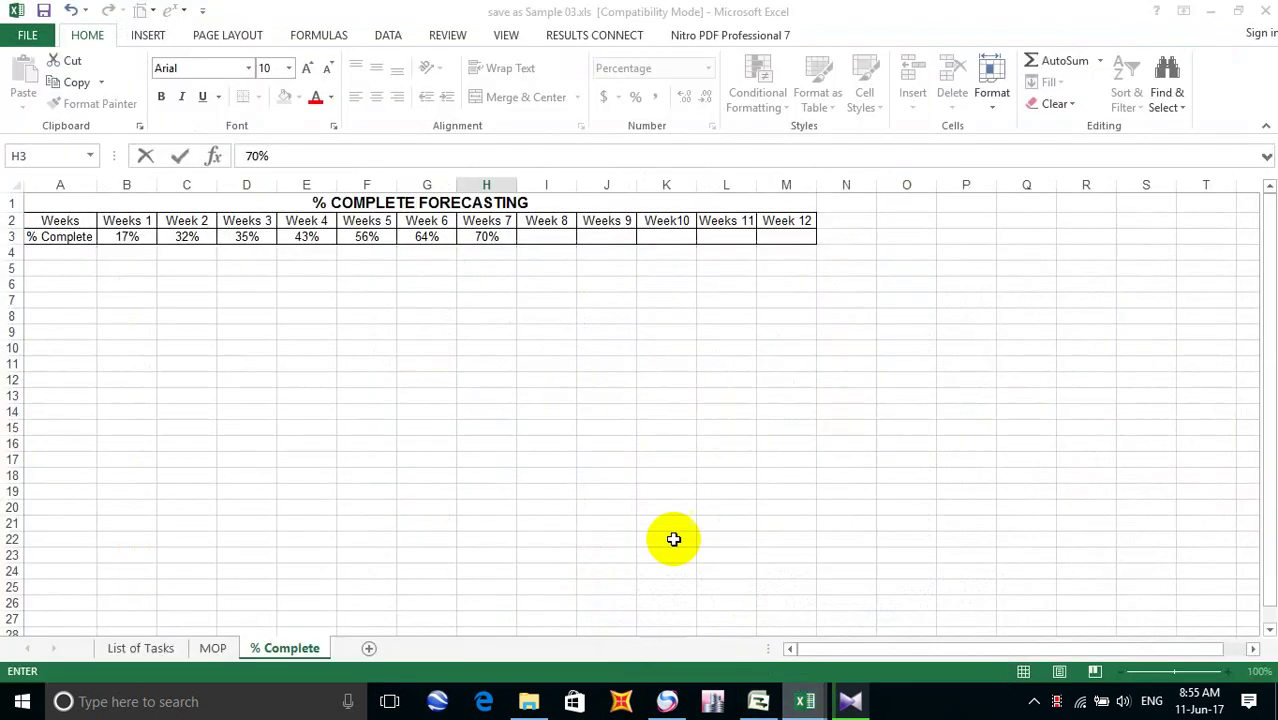
click(538, 242)
text(7)
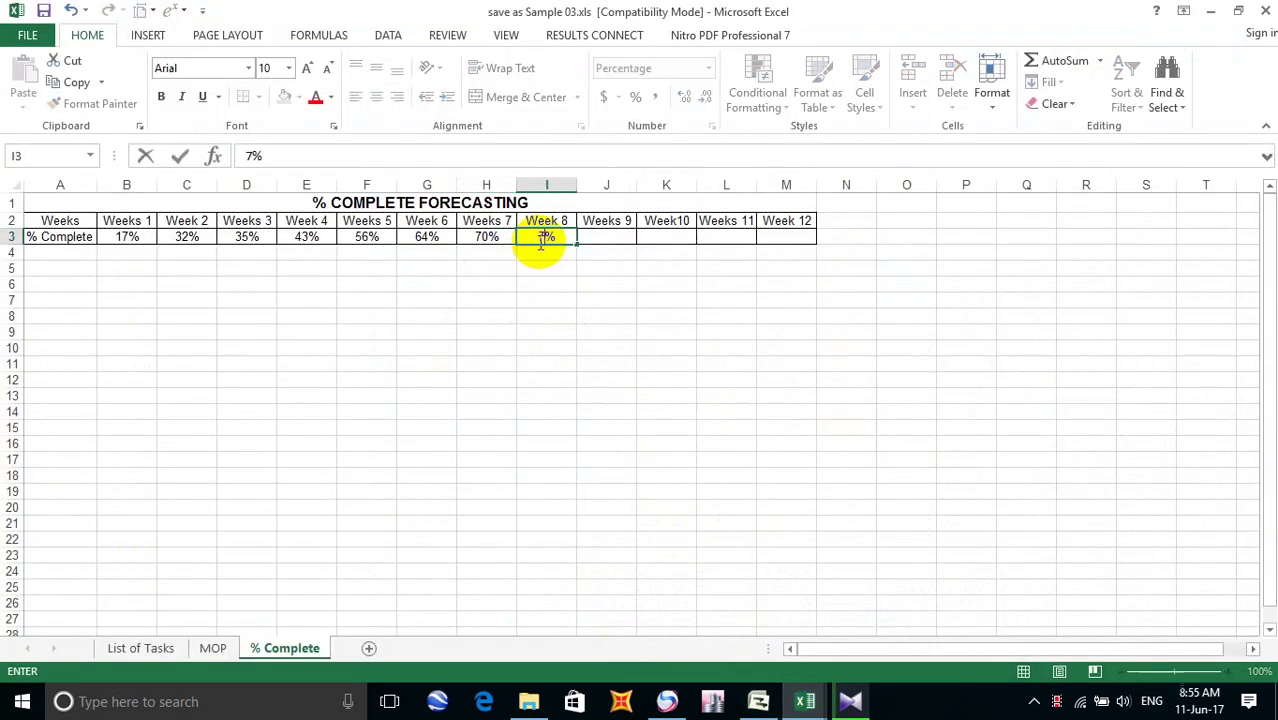
text(9)
click(608, 237)
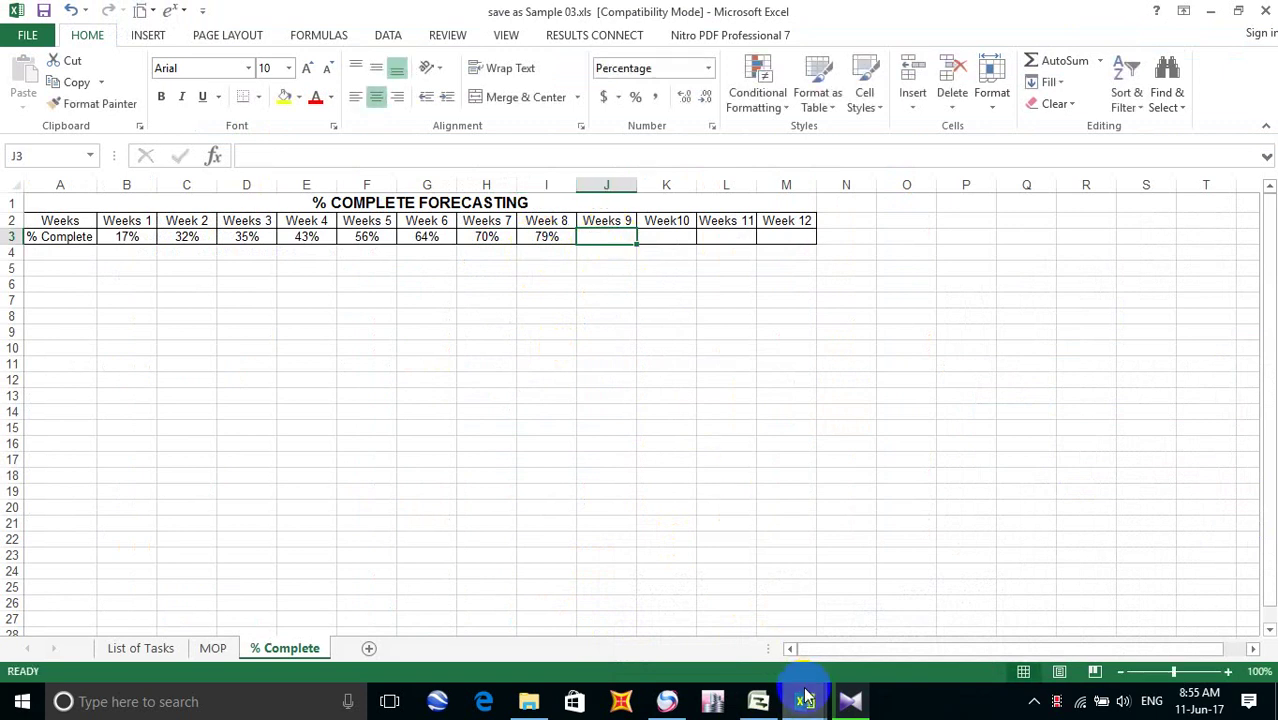
Switch to Microsoft Project and update the entire Highway Bridge project's work as complete through 25-02-17
click(761, 700)
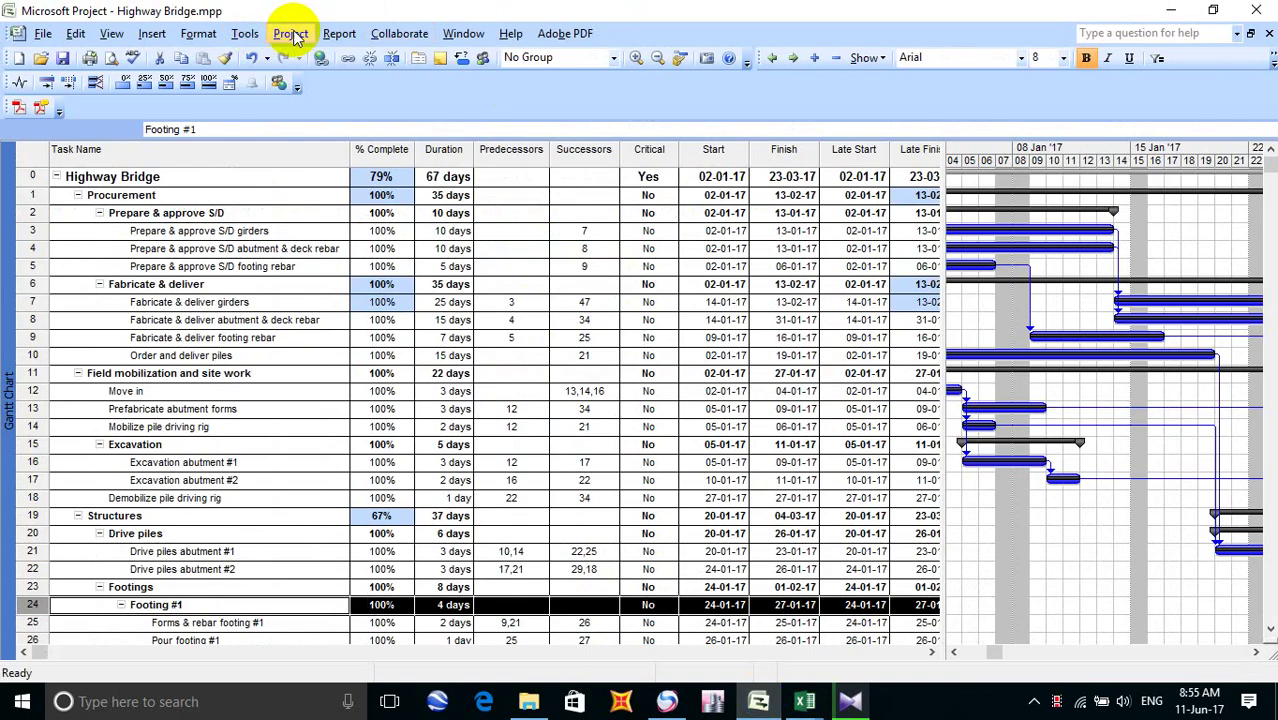
click(245, 33)
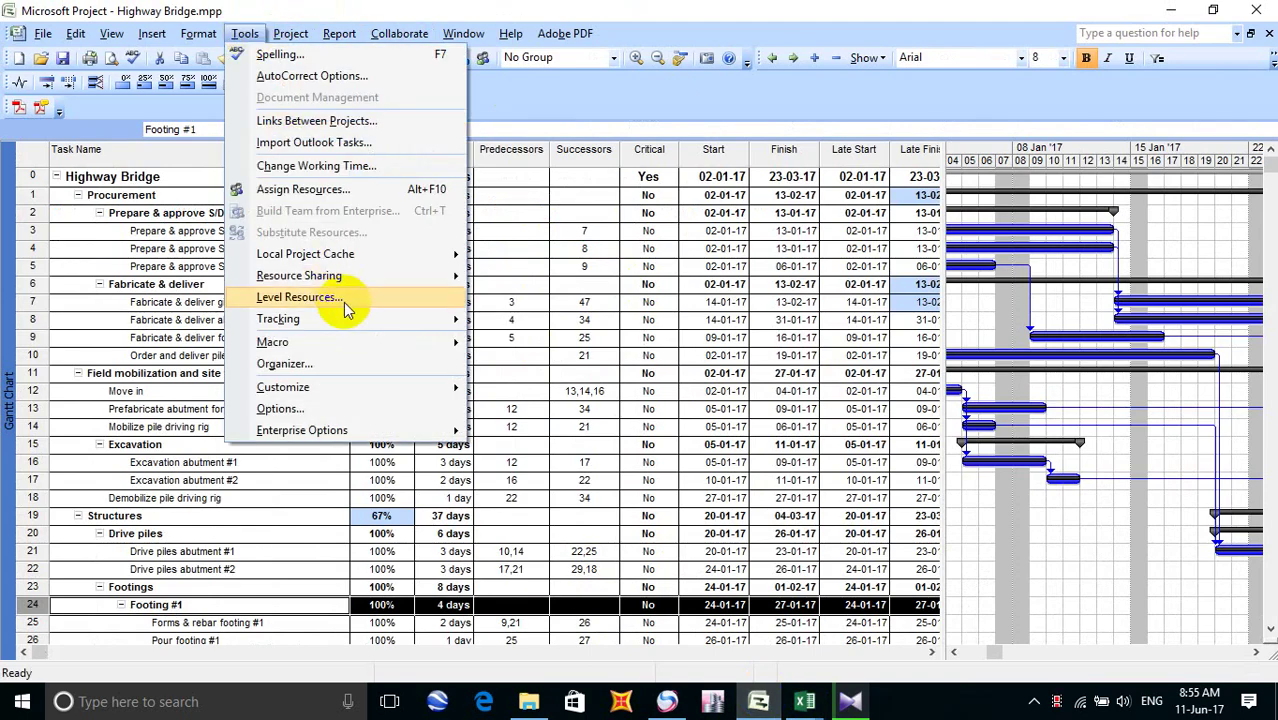
mouse_move(398, 318)
click(520, 338)
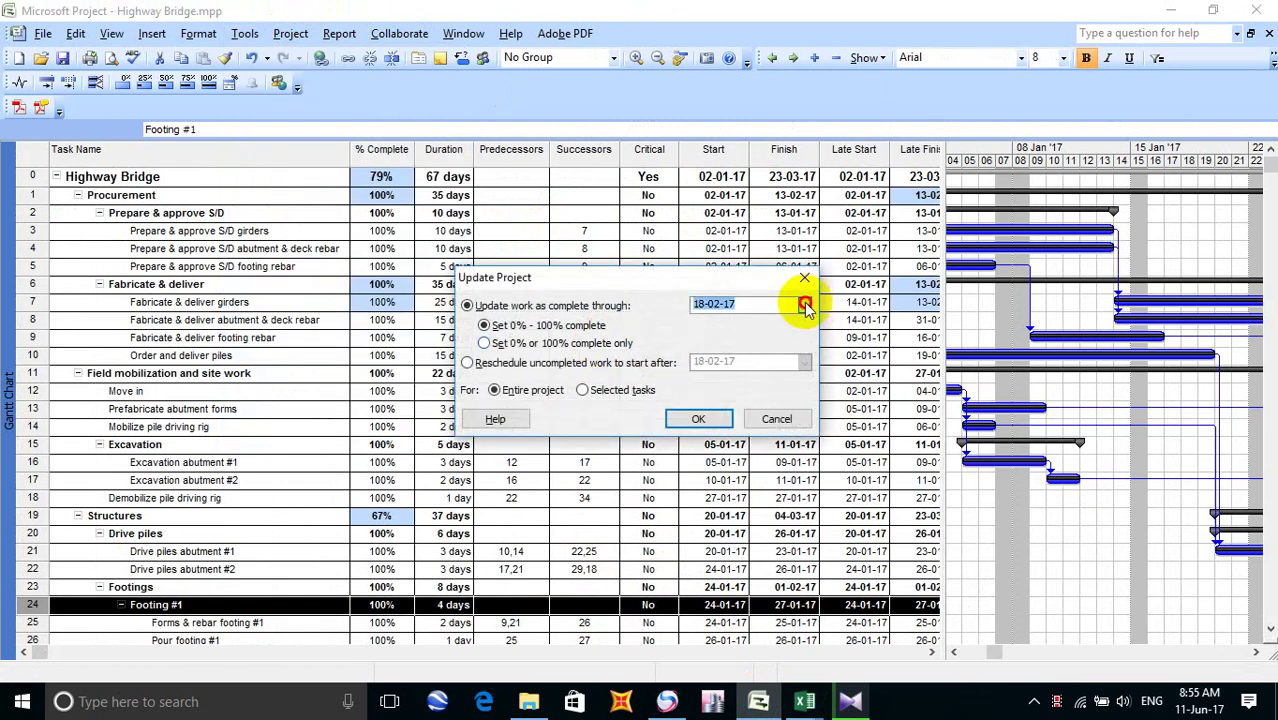
click(805, 305)
click(793, 400)
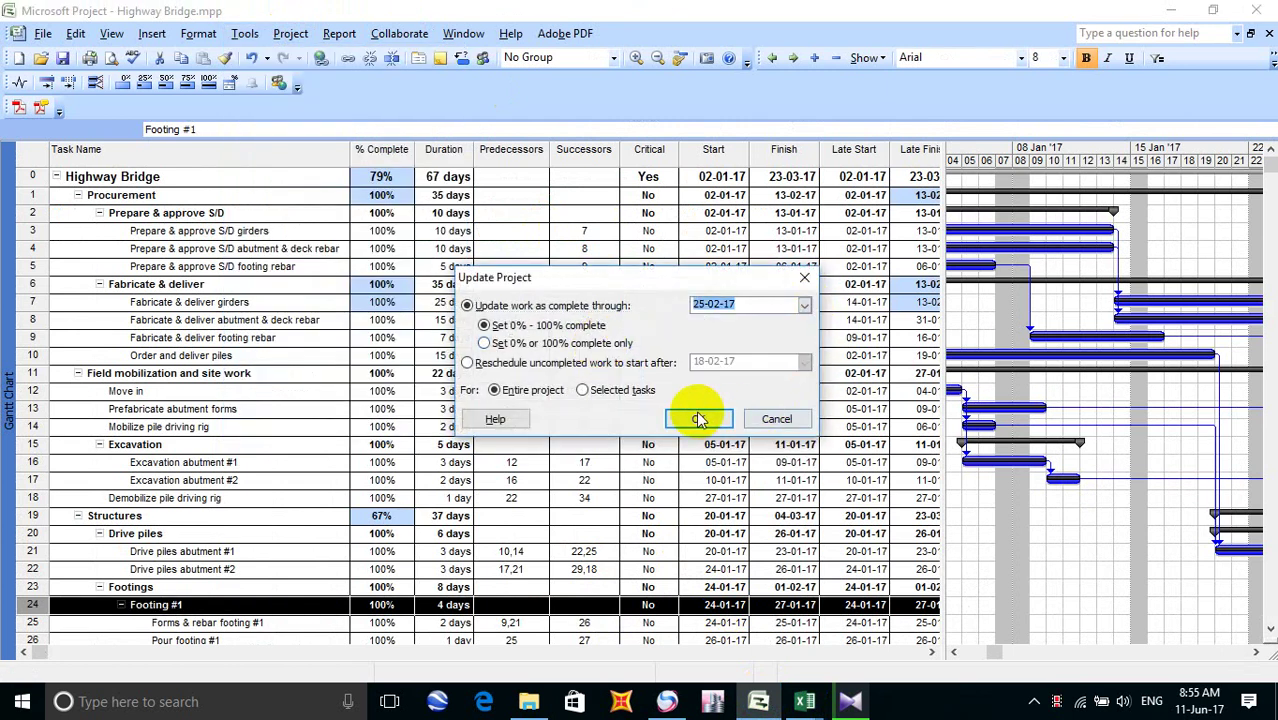
click(698, 419)
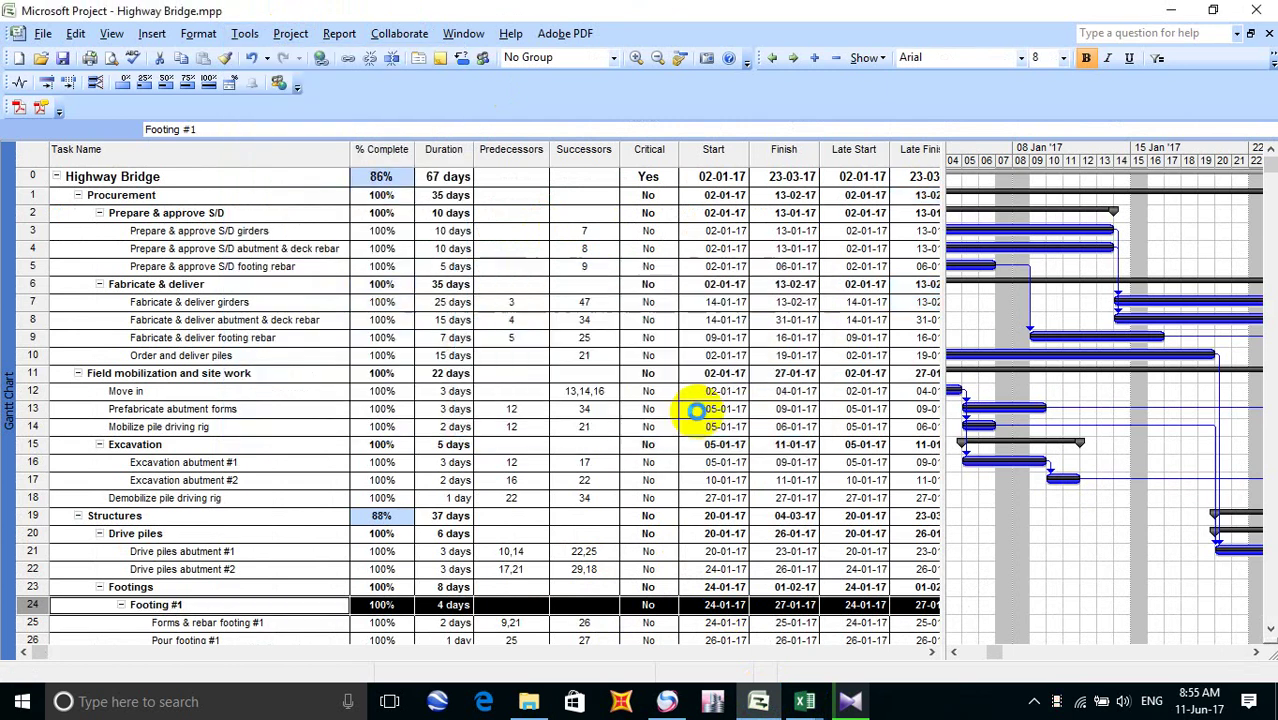
Switch to the forecasting workbook in Excel and enter 86% as the Weeks 9 completion
click(758, 700)
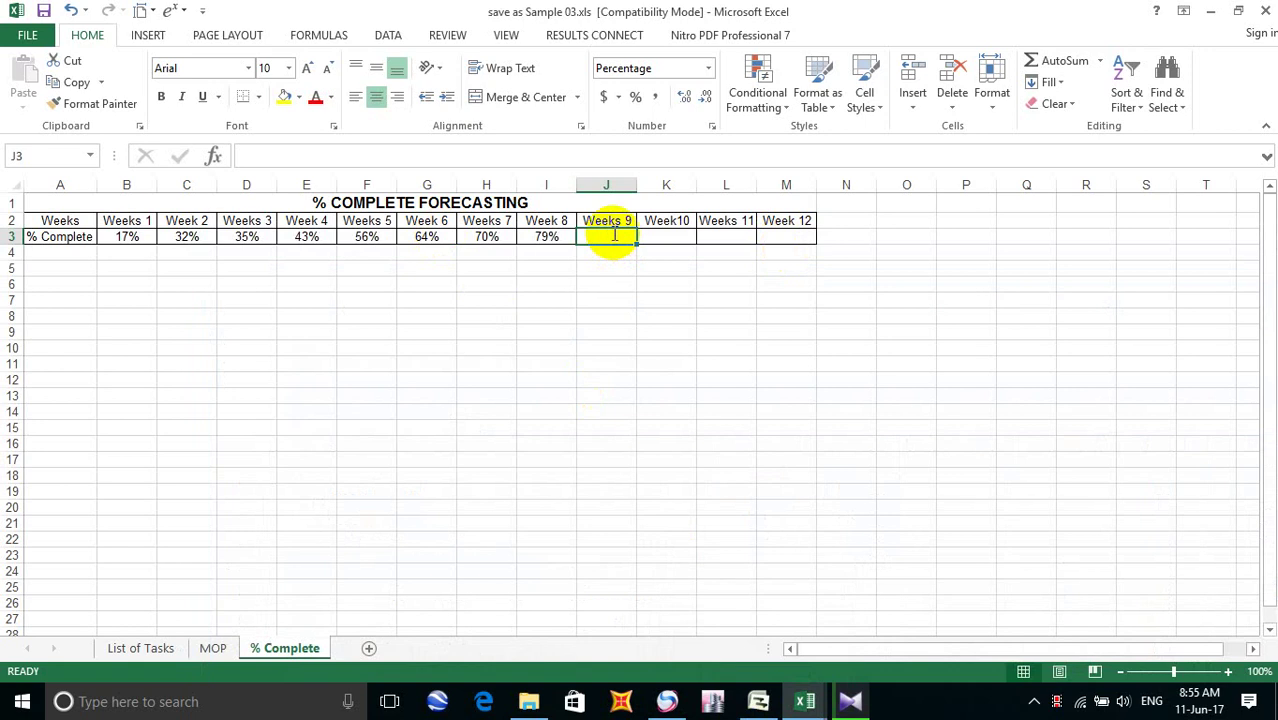
text(86)
click(650, 237)
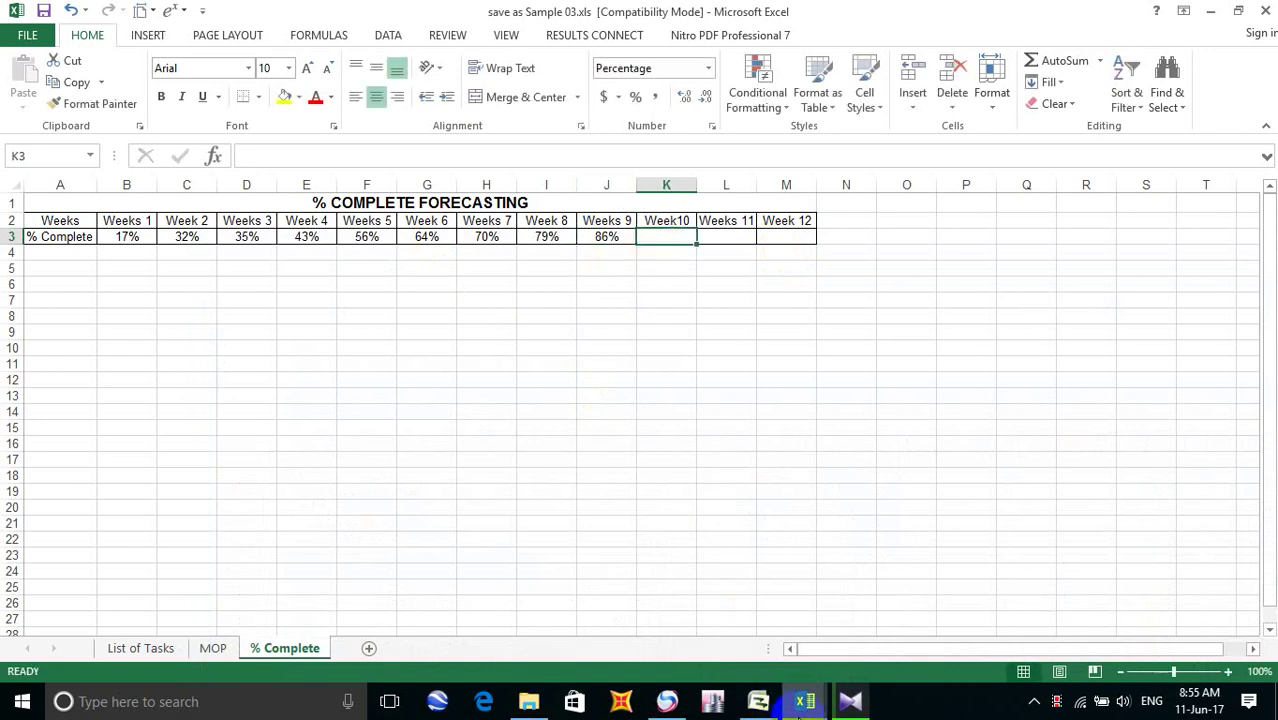
Switch to Microsoft Project and update the entire Highway Bridge project's work as complete through 04-03-17
click(760, 702)
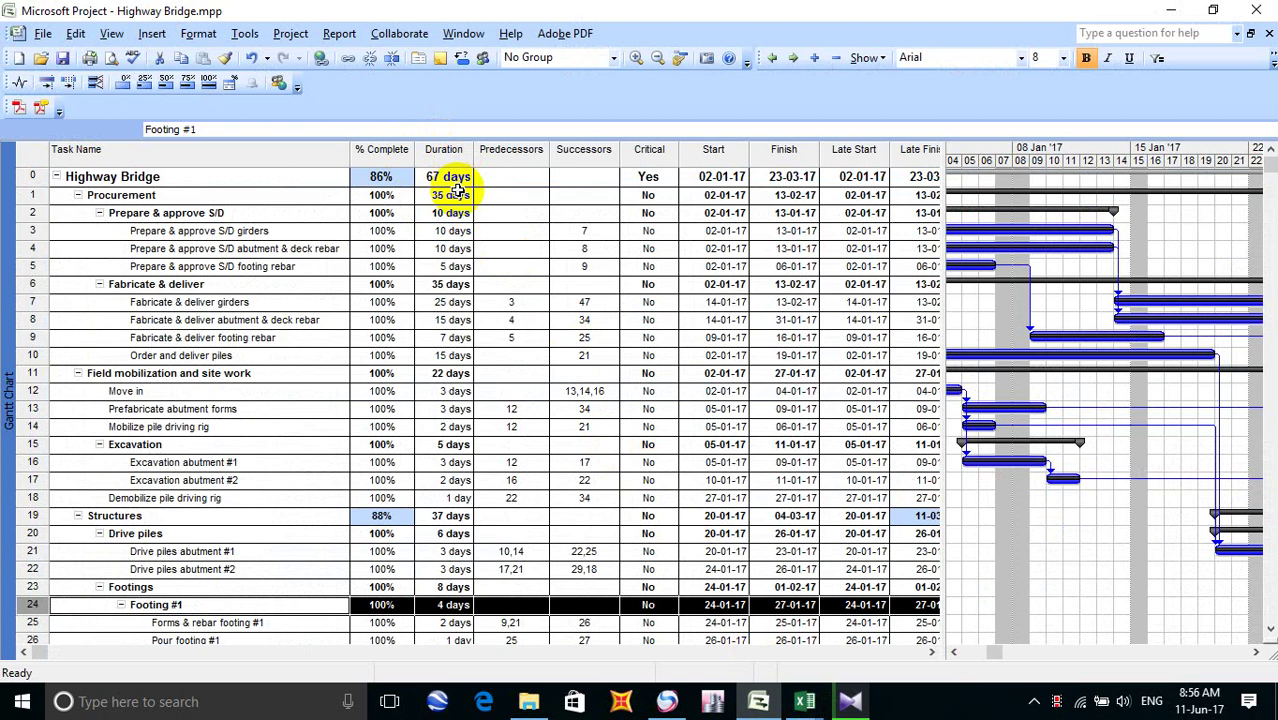
click(247, 33)
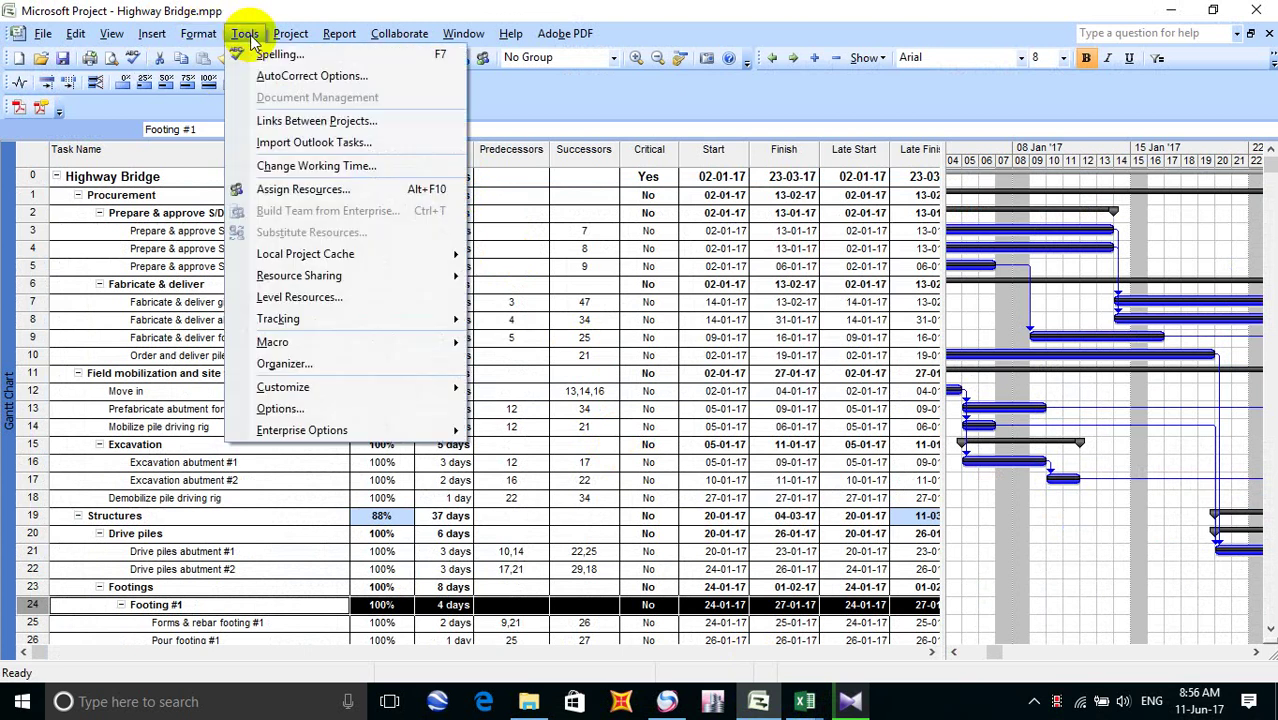
mouse_move(345, 320)
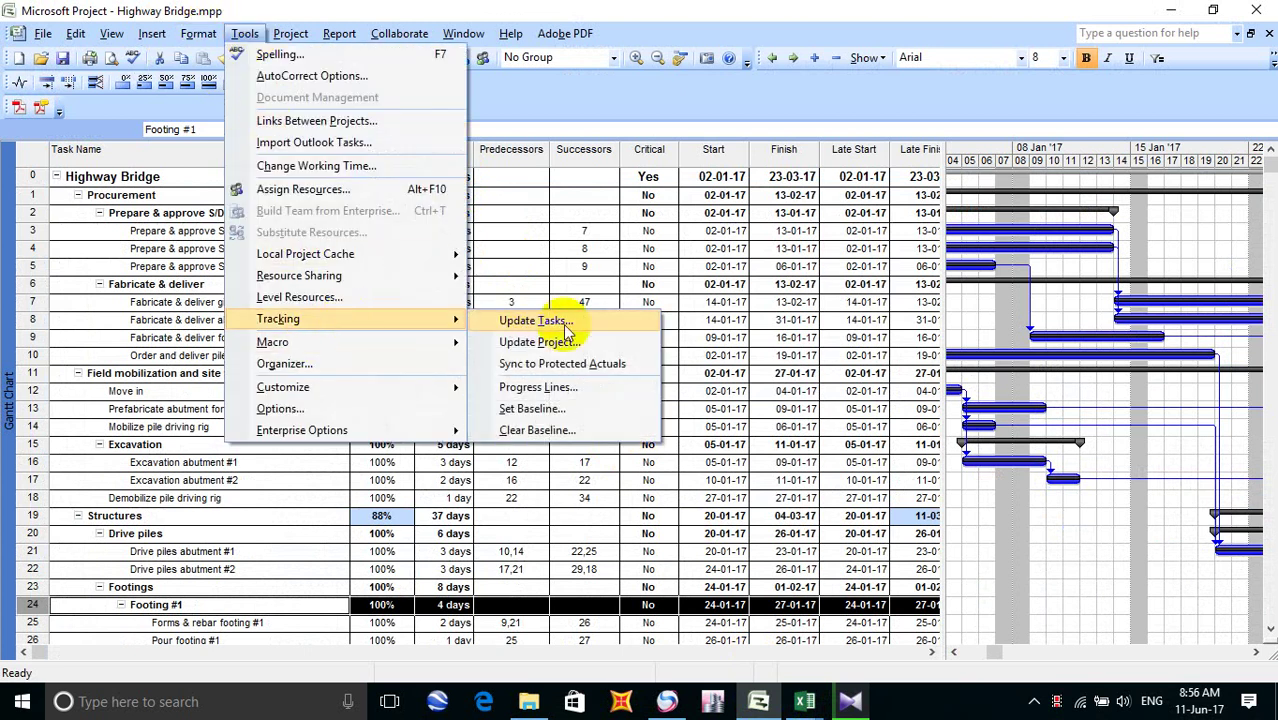
click(515, 342)
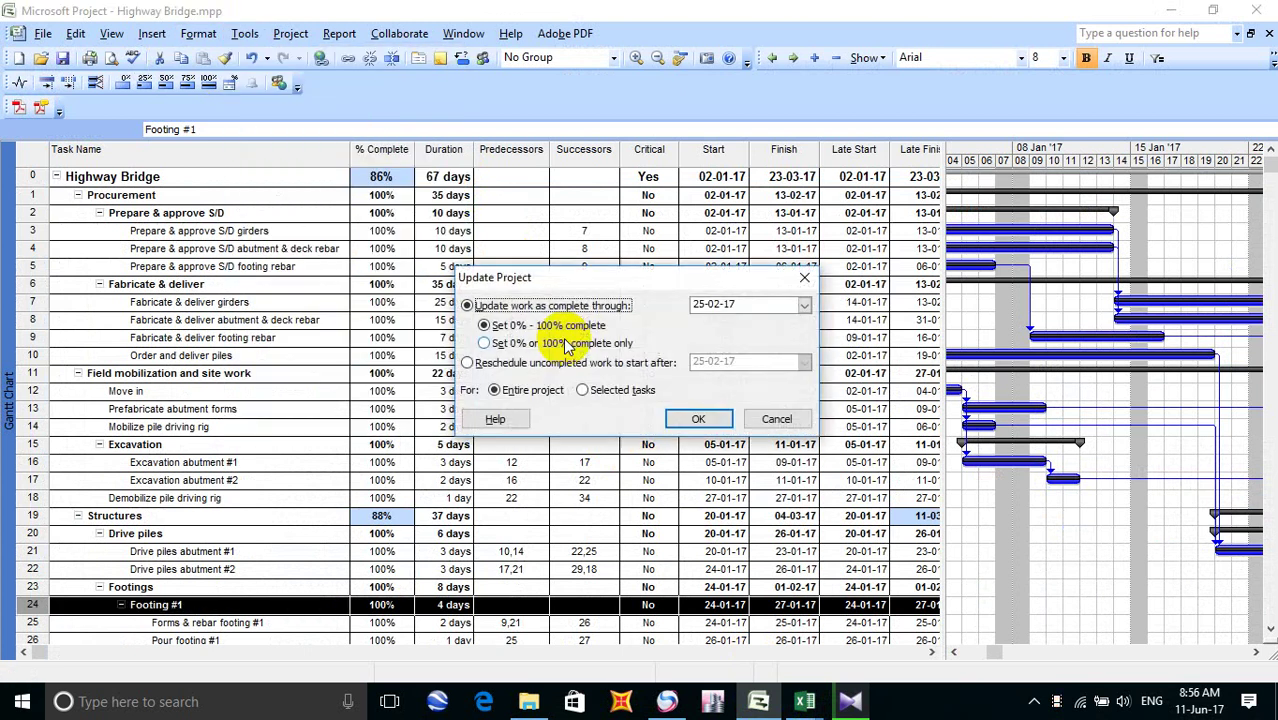
click(804, 305)
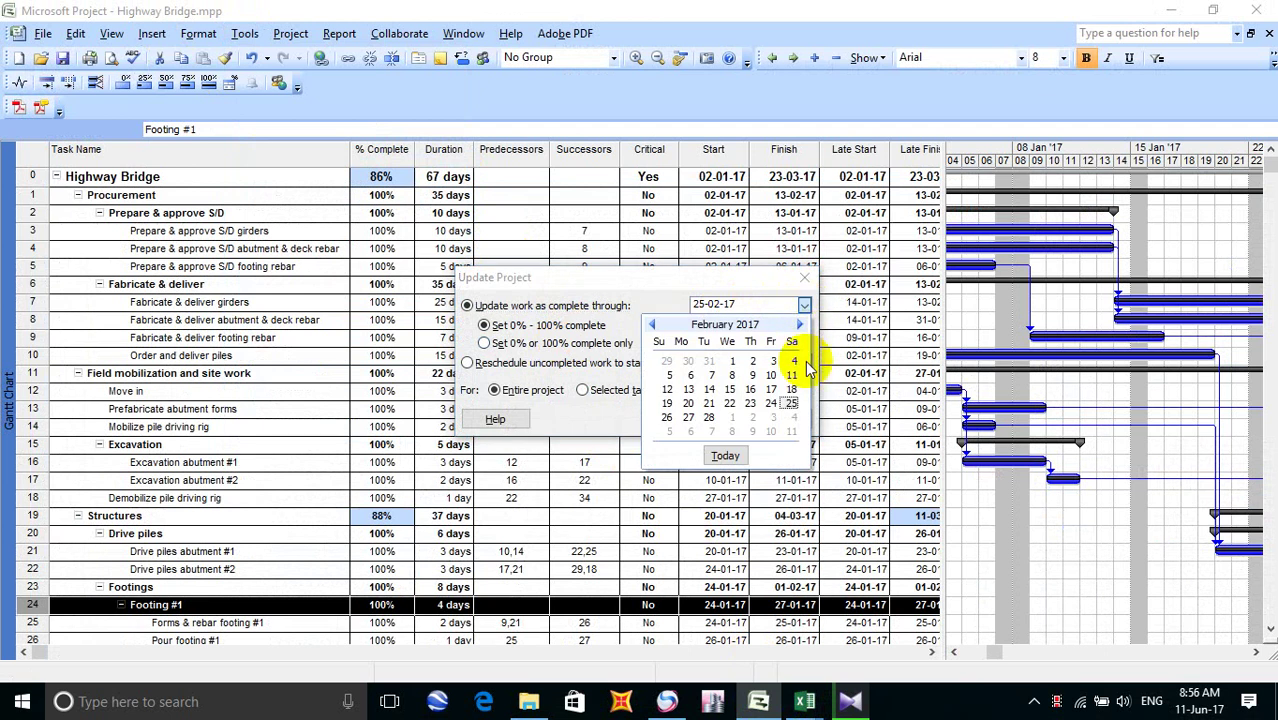
click(791, 418)
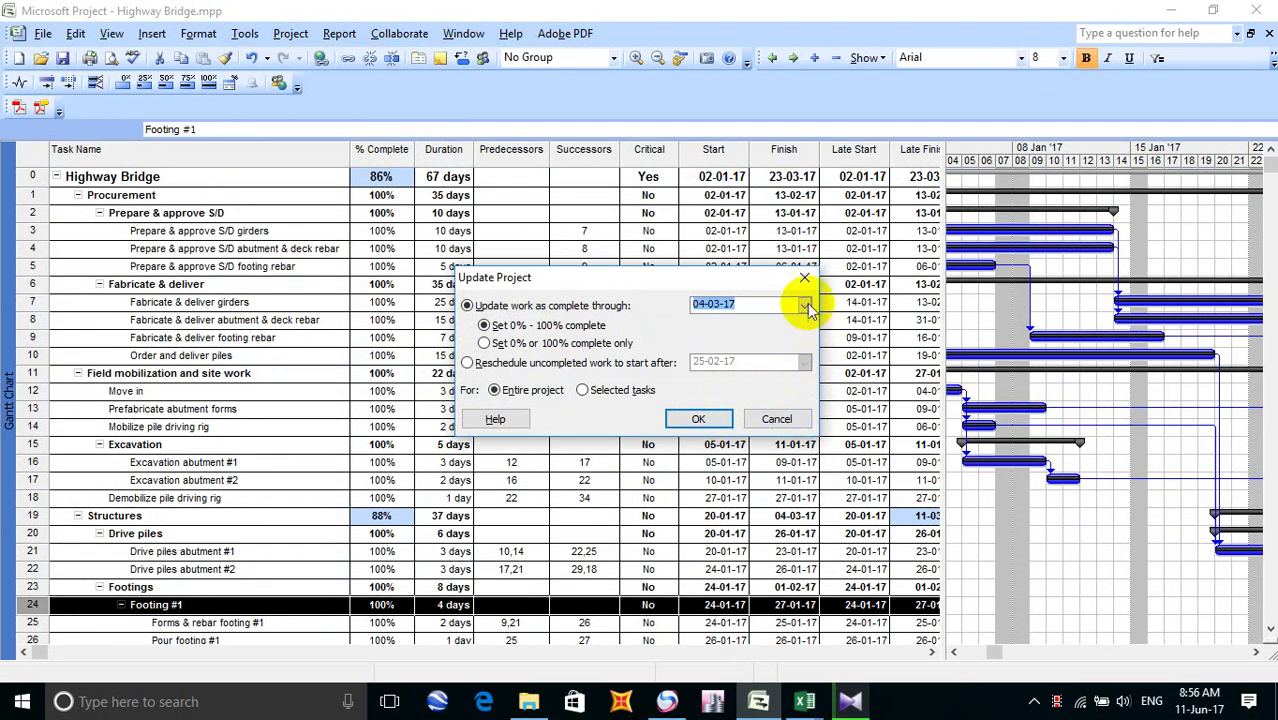
click(804, 303)
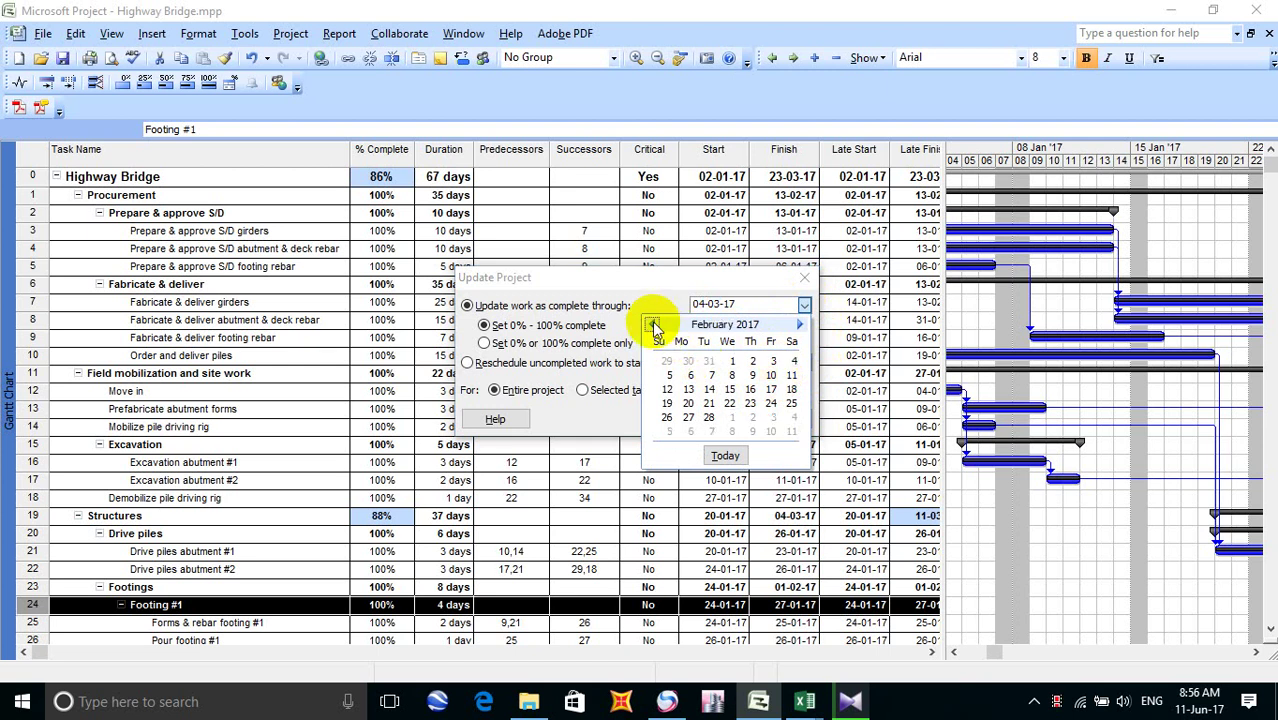
double_click(799, 325)
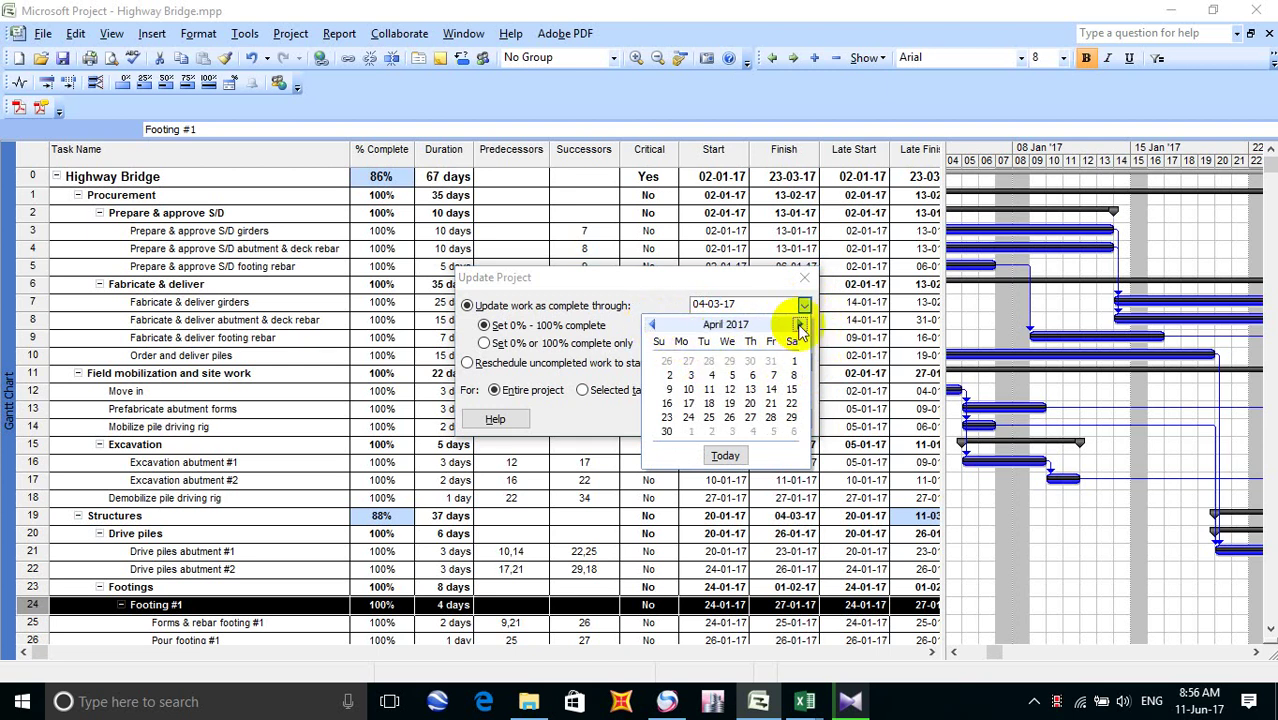
click(652, 326)
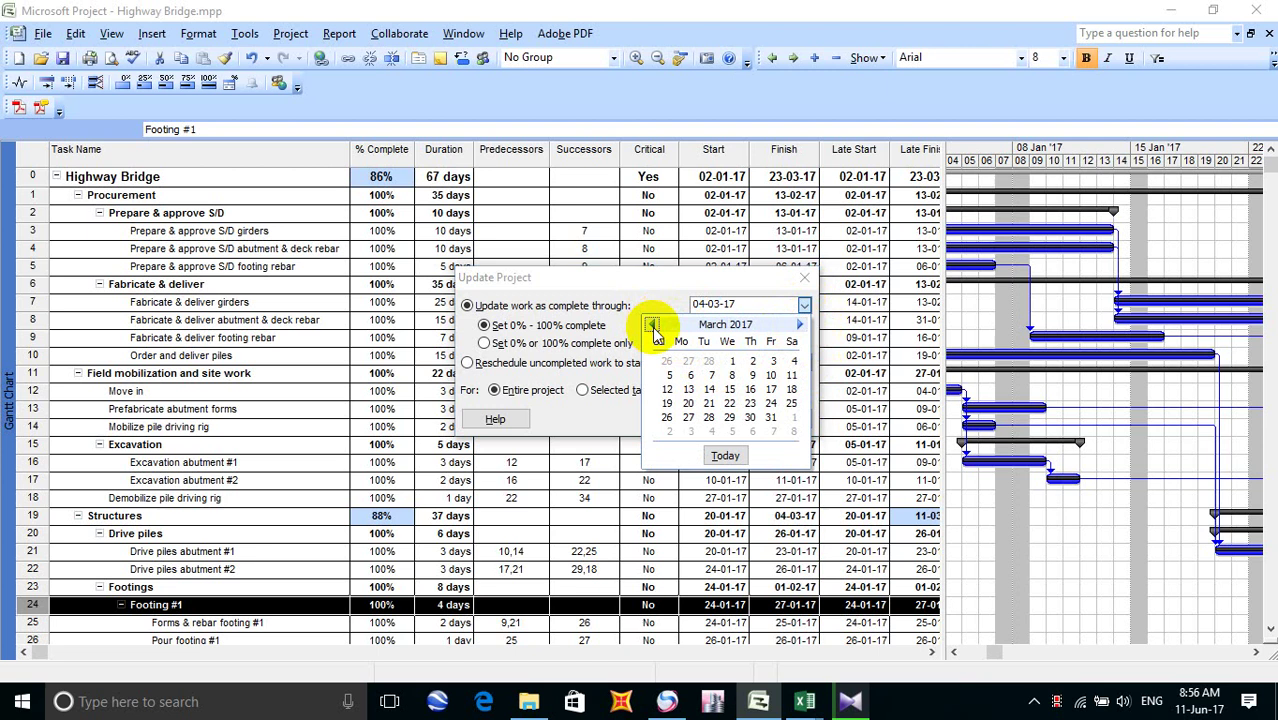
click(794, 362)
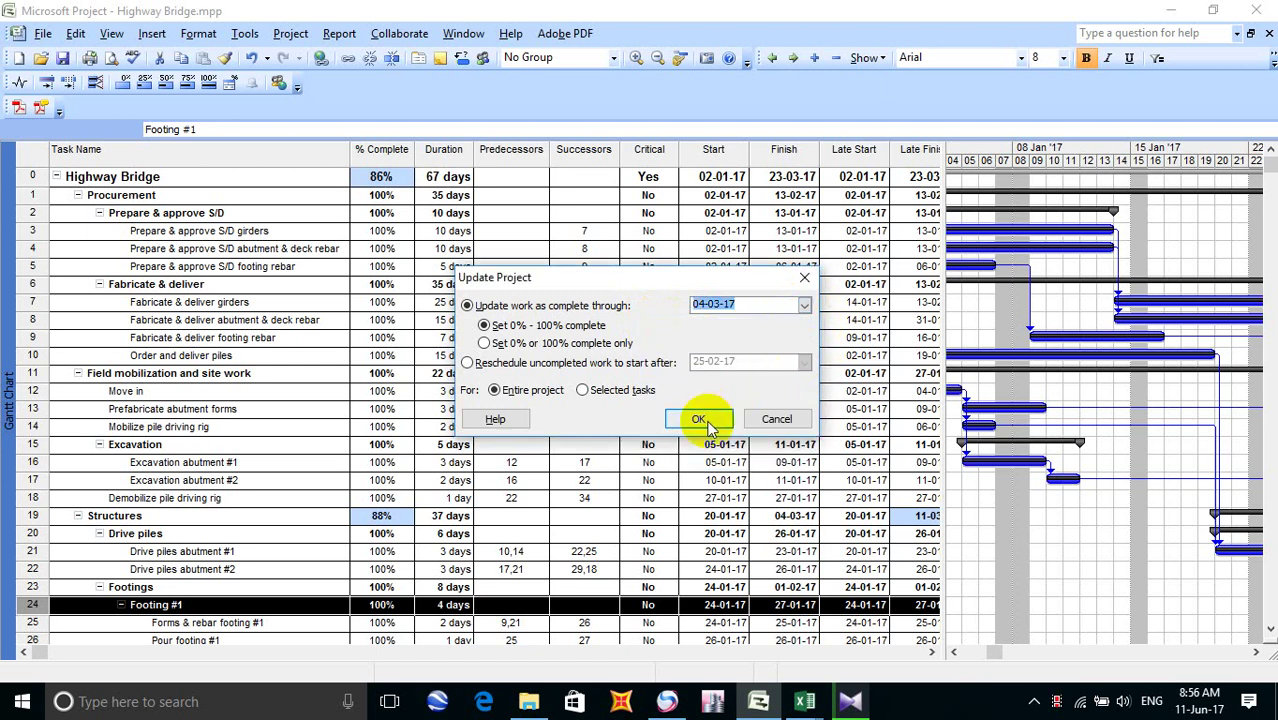
click(707, 423)
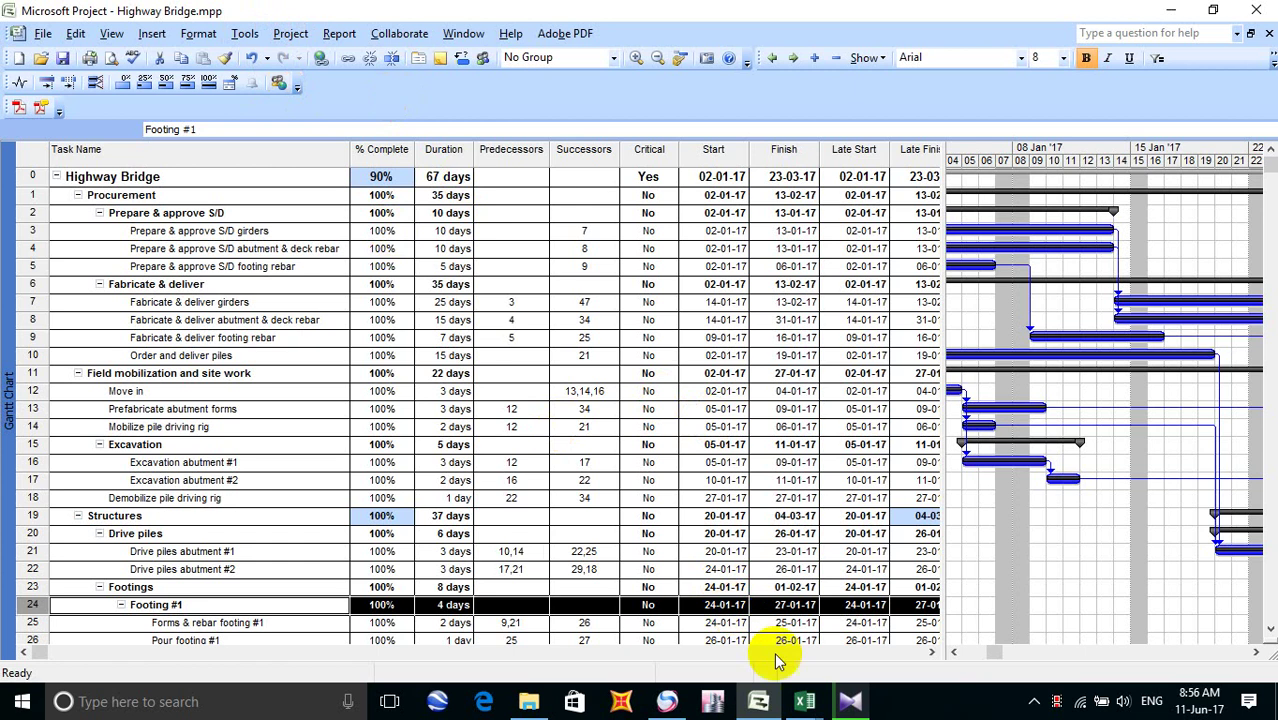
Switch to the forecasting workbook in Excel and enter 90% as the Week10 completion
mouse_move(805, 700)
click(736, 617)
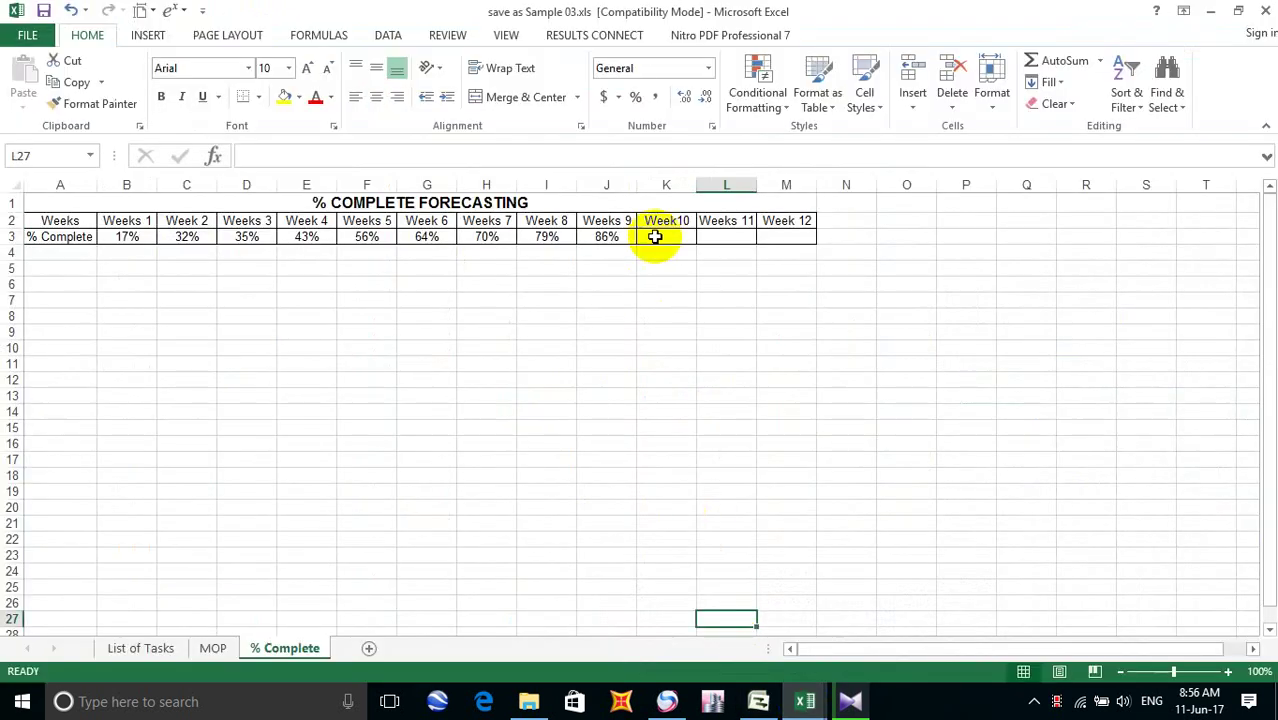
click(668, 242)
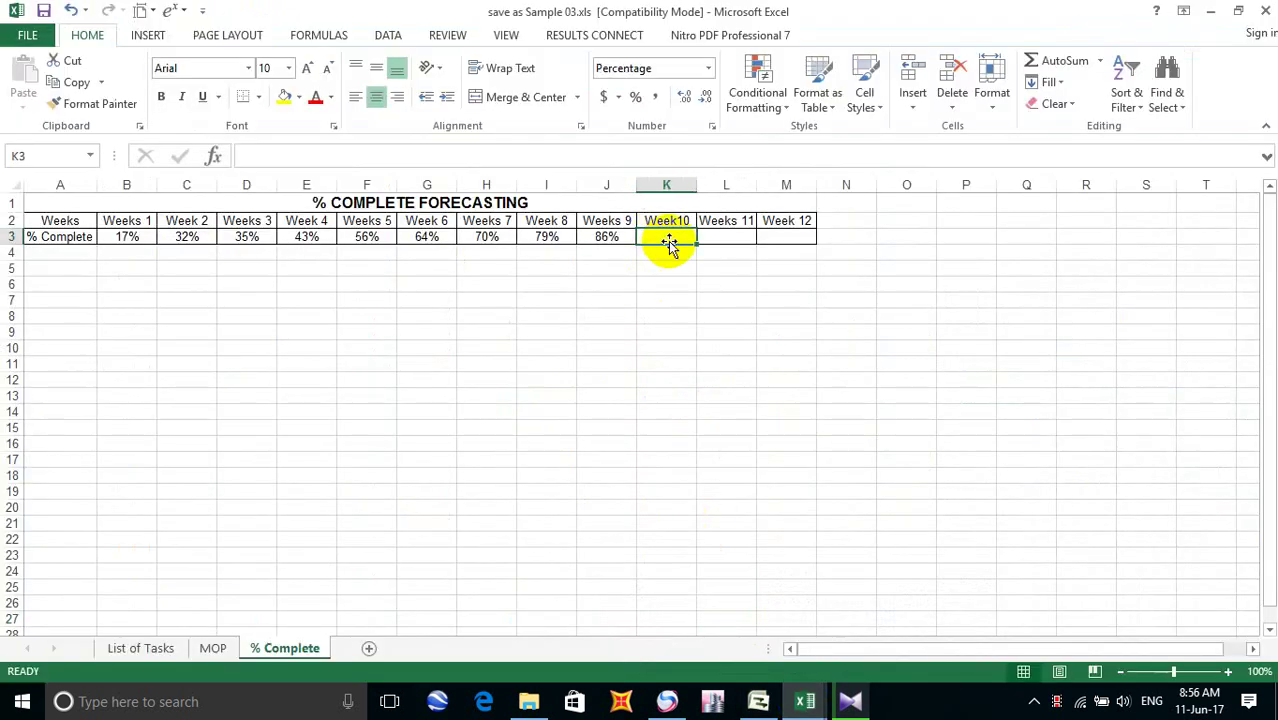
text(90)
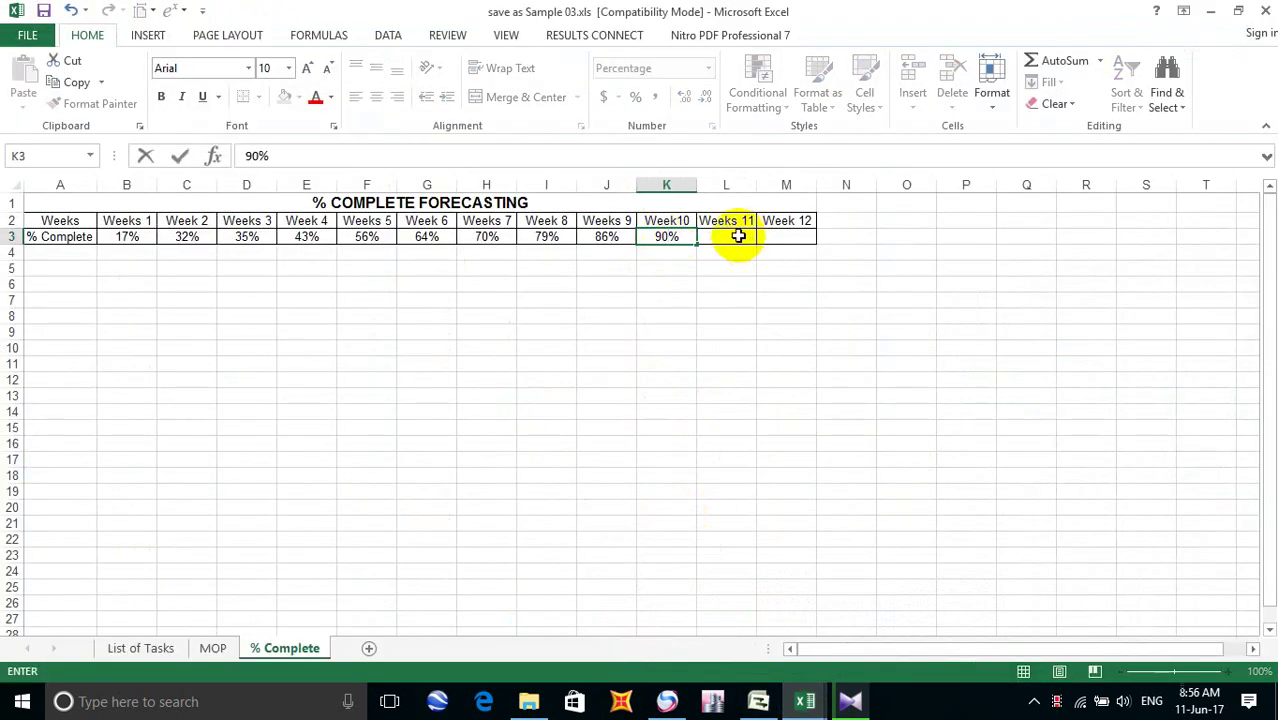
double_click(733, 237)
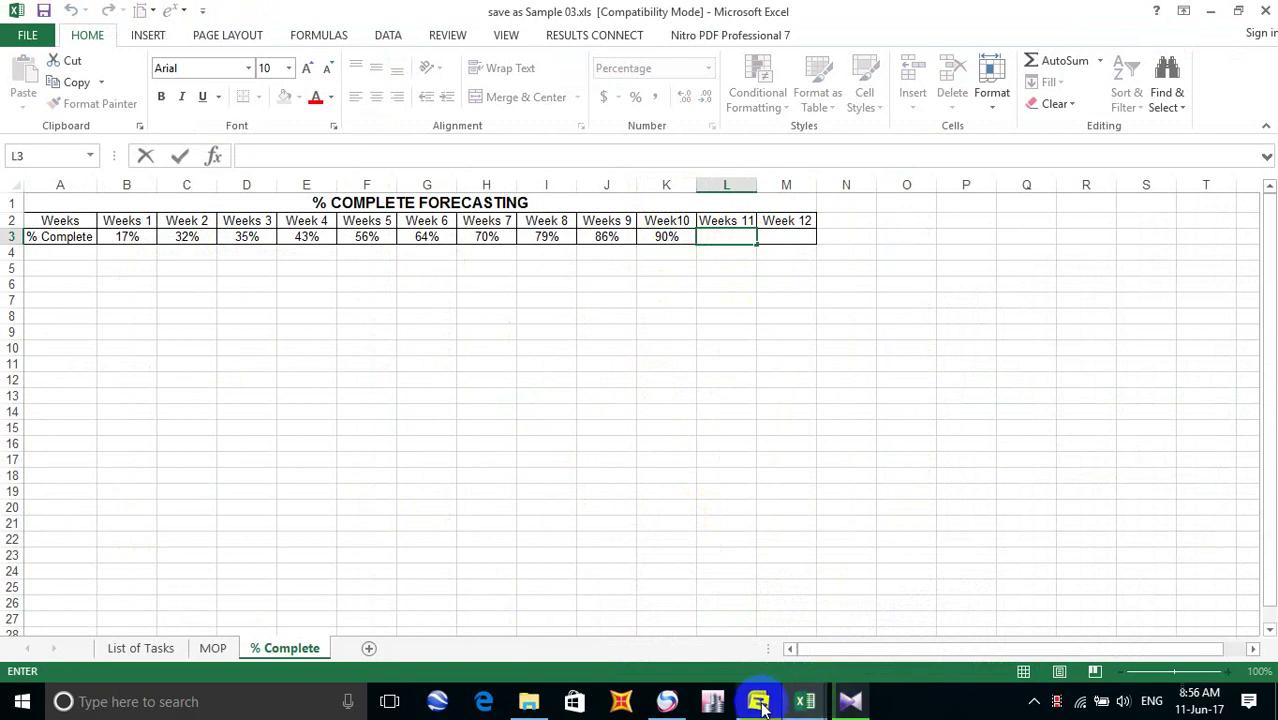
Switch to Microsoft Project and update the entire Highway Bridge project's work as complete through 11-03-17
mouse_move(763, 707)
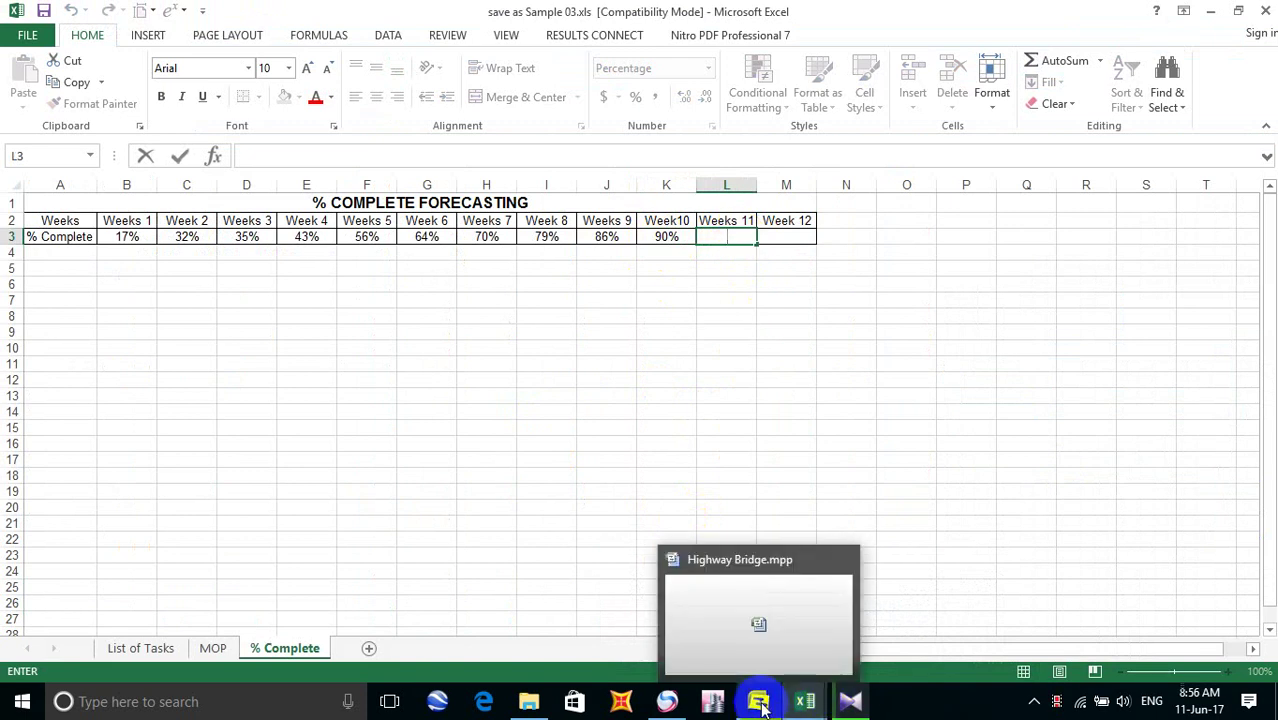
click(759, 704)
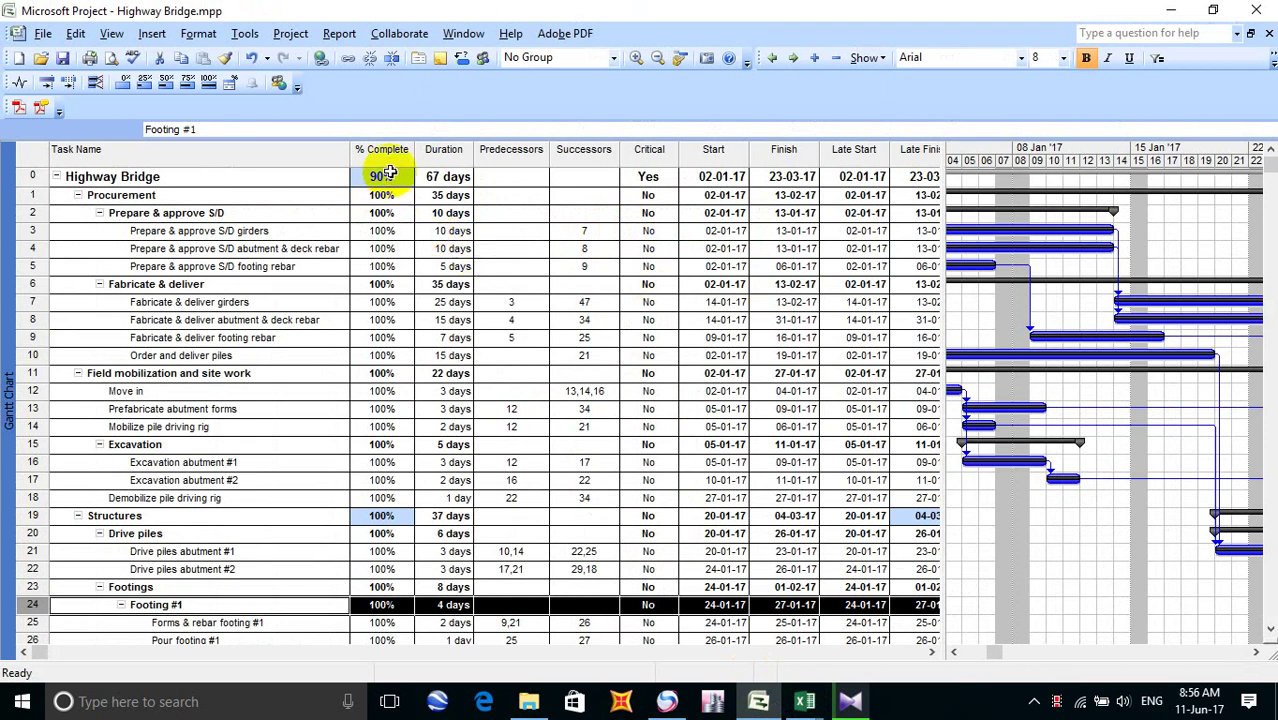
click(247, 34)
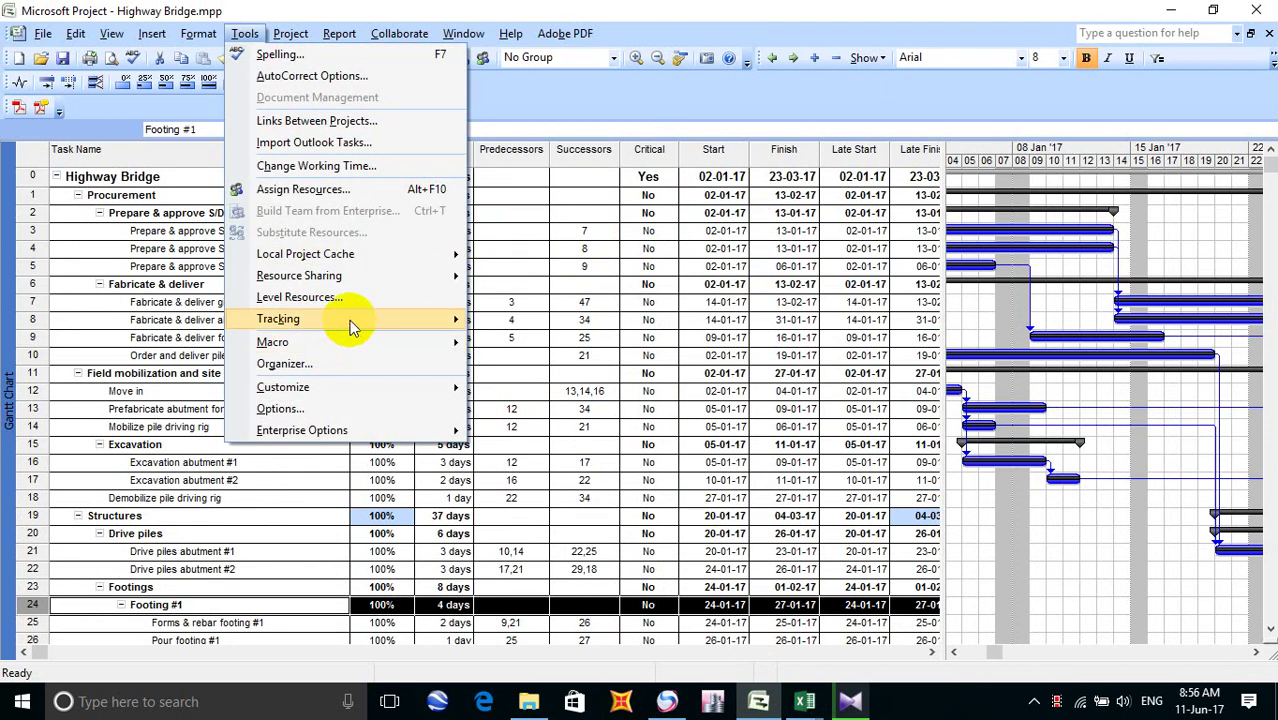
mouse_move(349, 320)
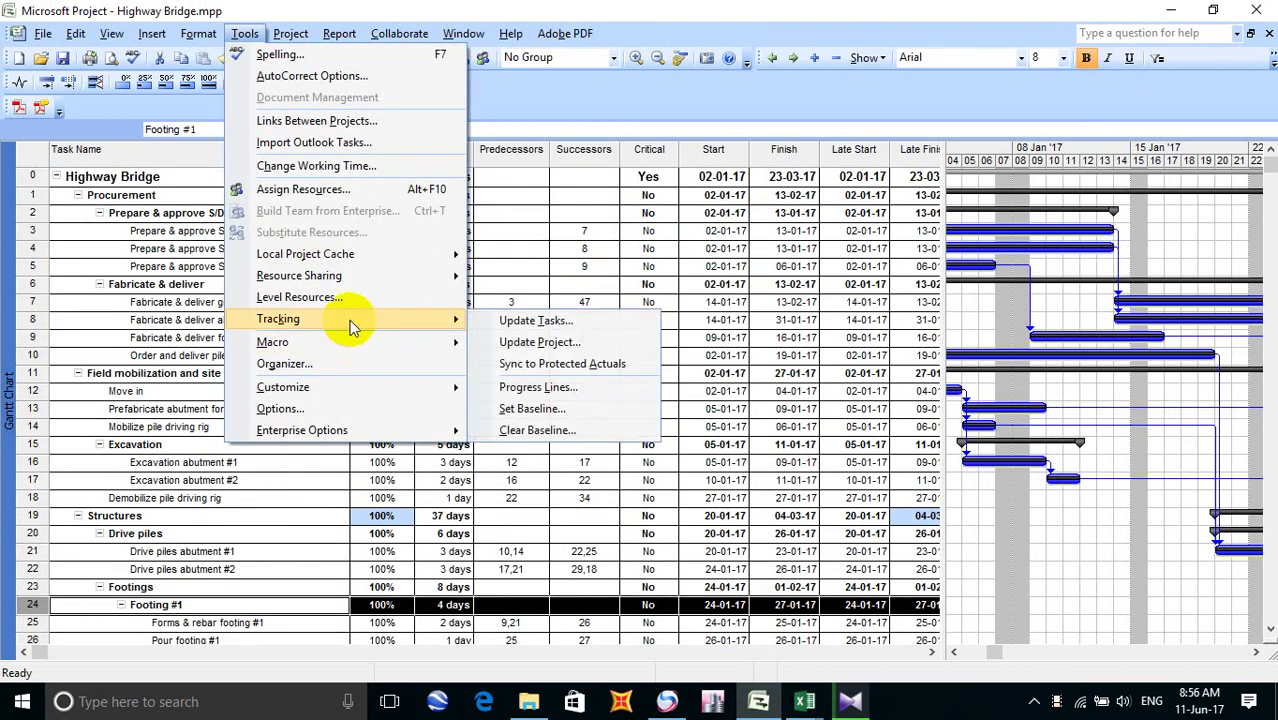
click(581, 343)
click(804, 306)
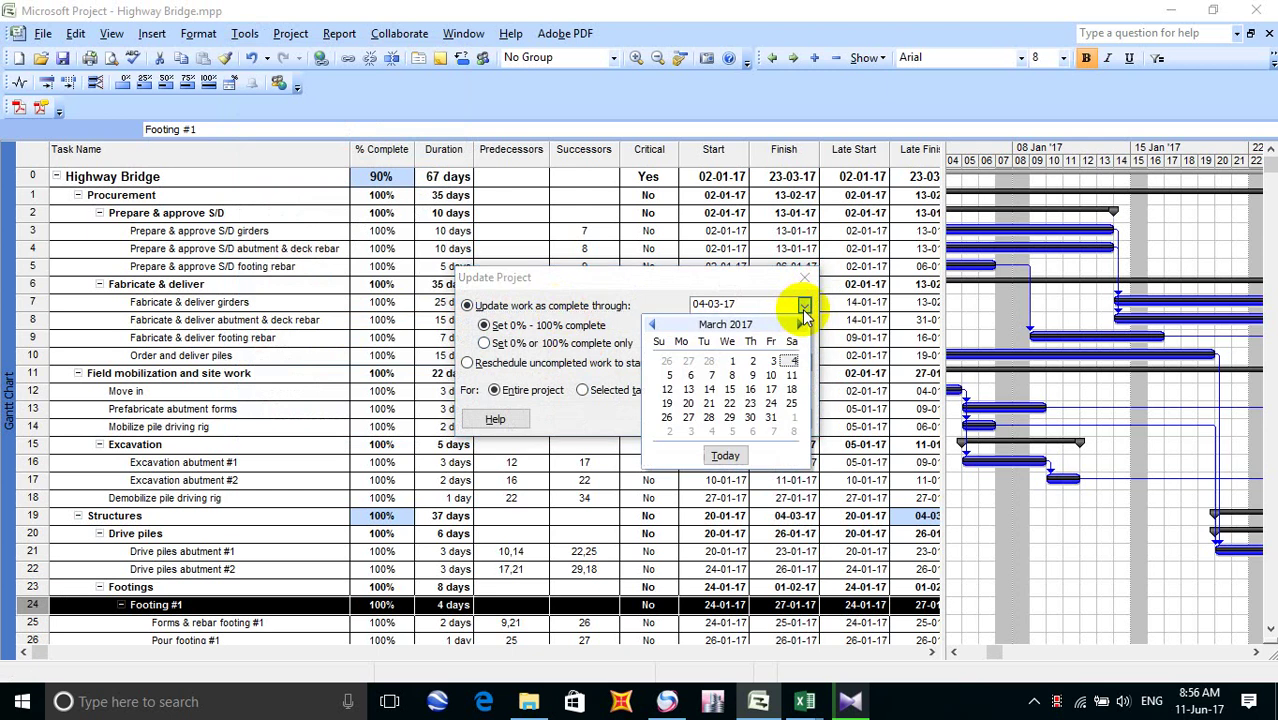
click(792, 376)
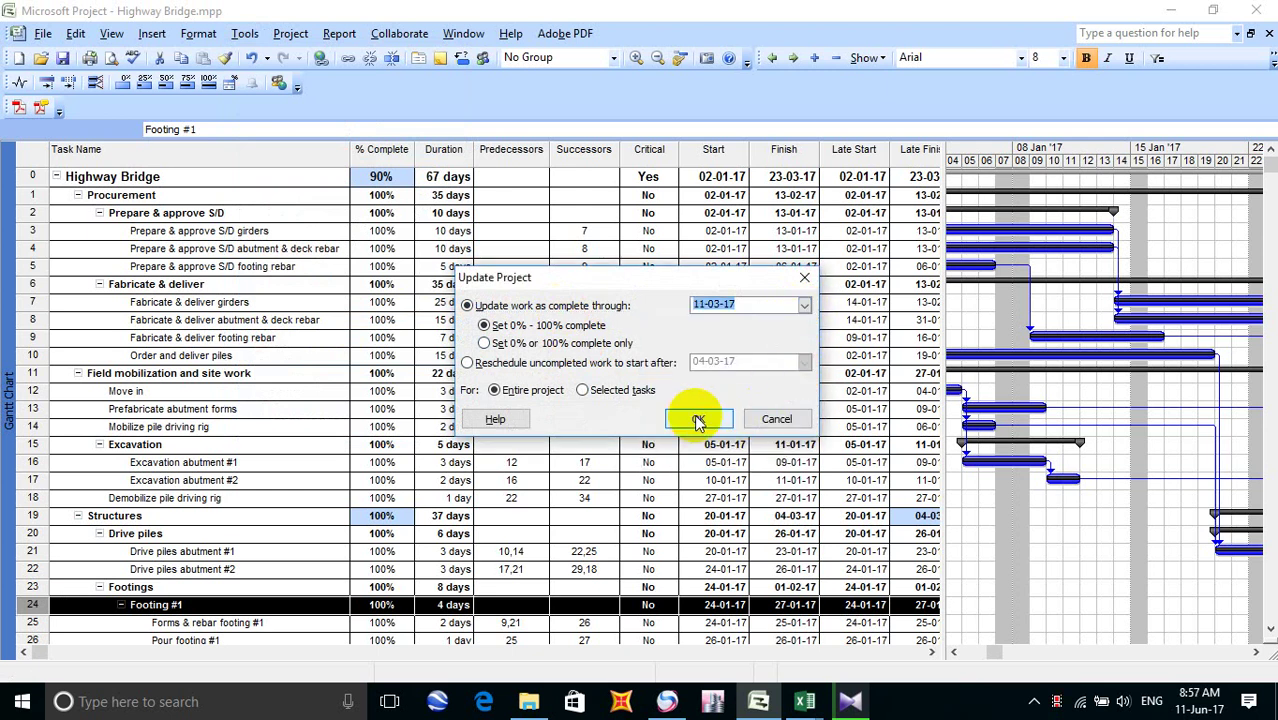
click(698, 420)
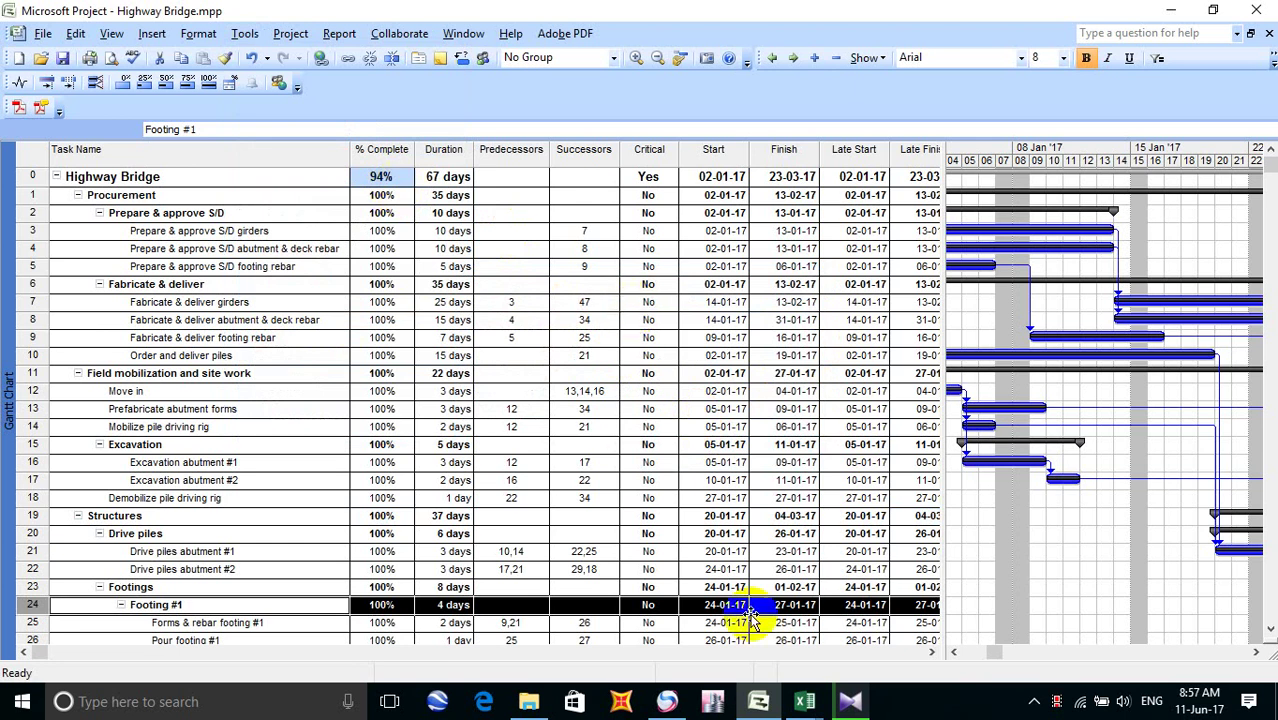
Switch to the forecasting workbook in Excel and enter 94% as the Weeks 11 completion
mouse_move(812, 706)
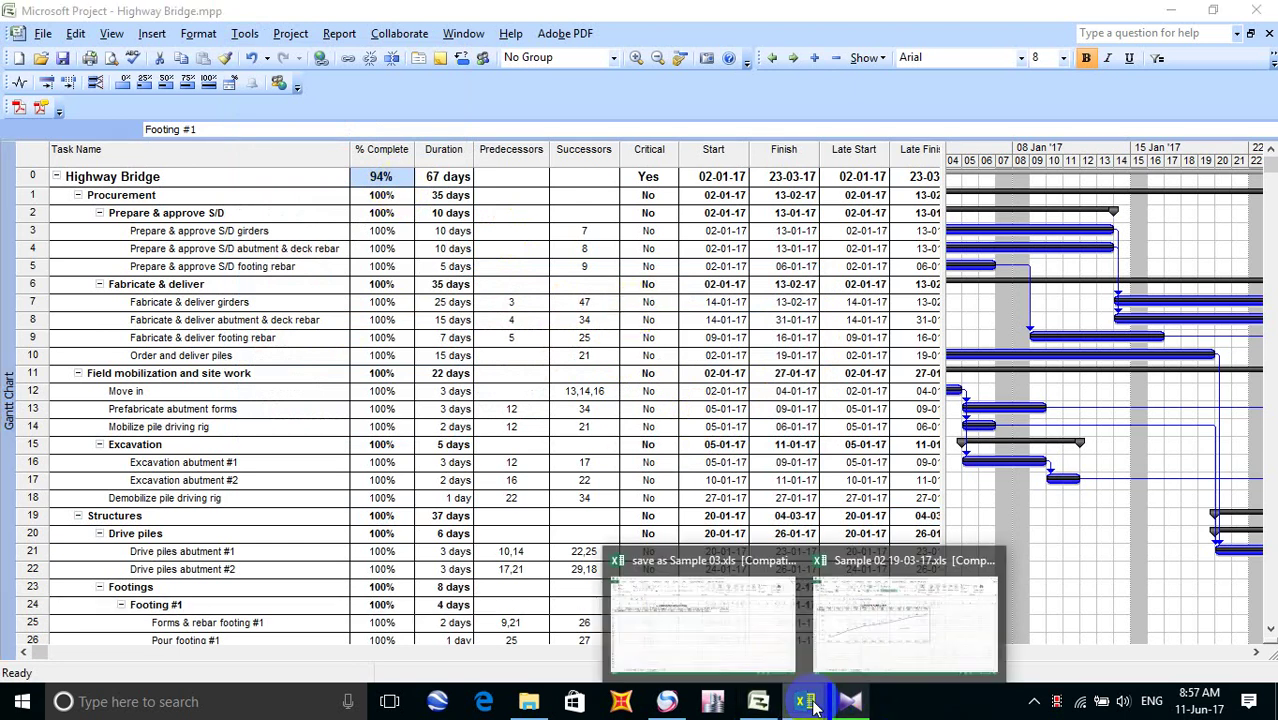
click(733, 630)
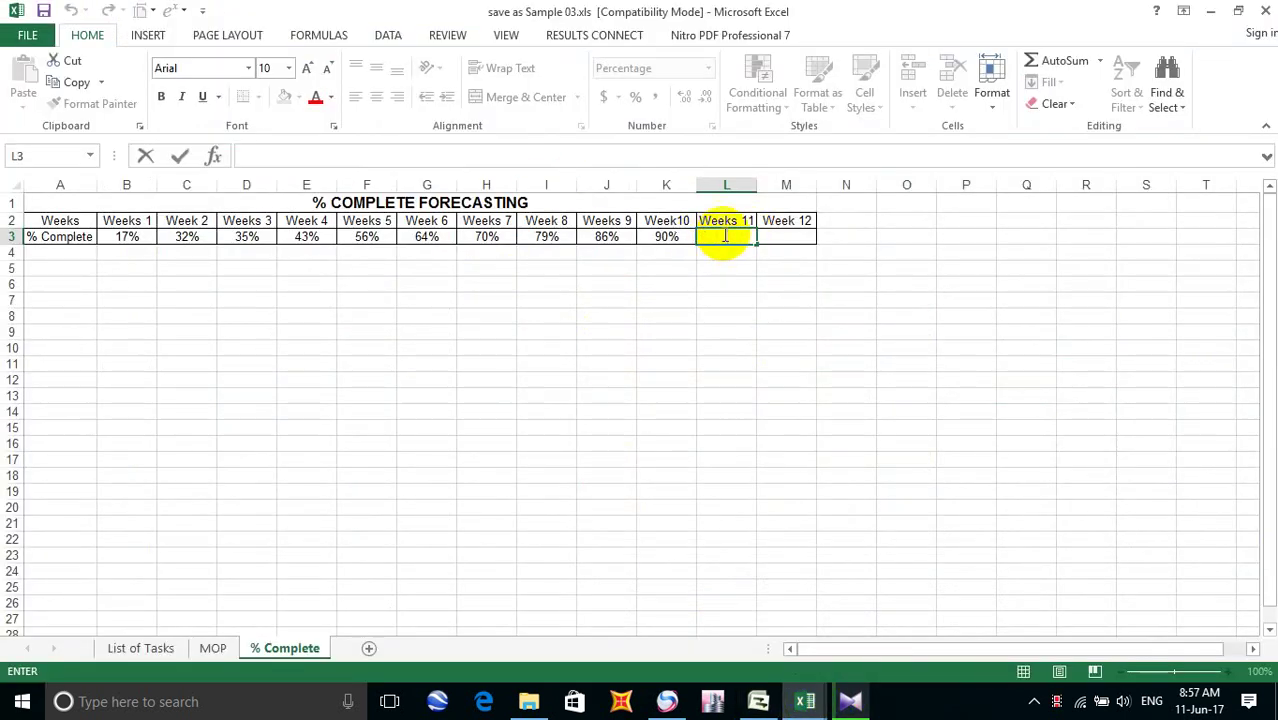
click(767, 286)
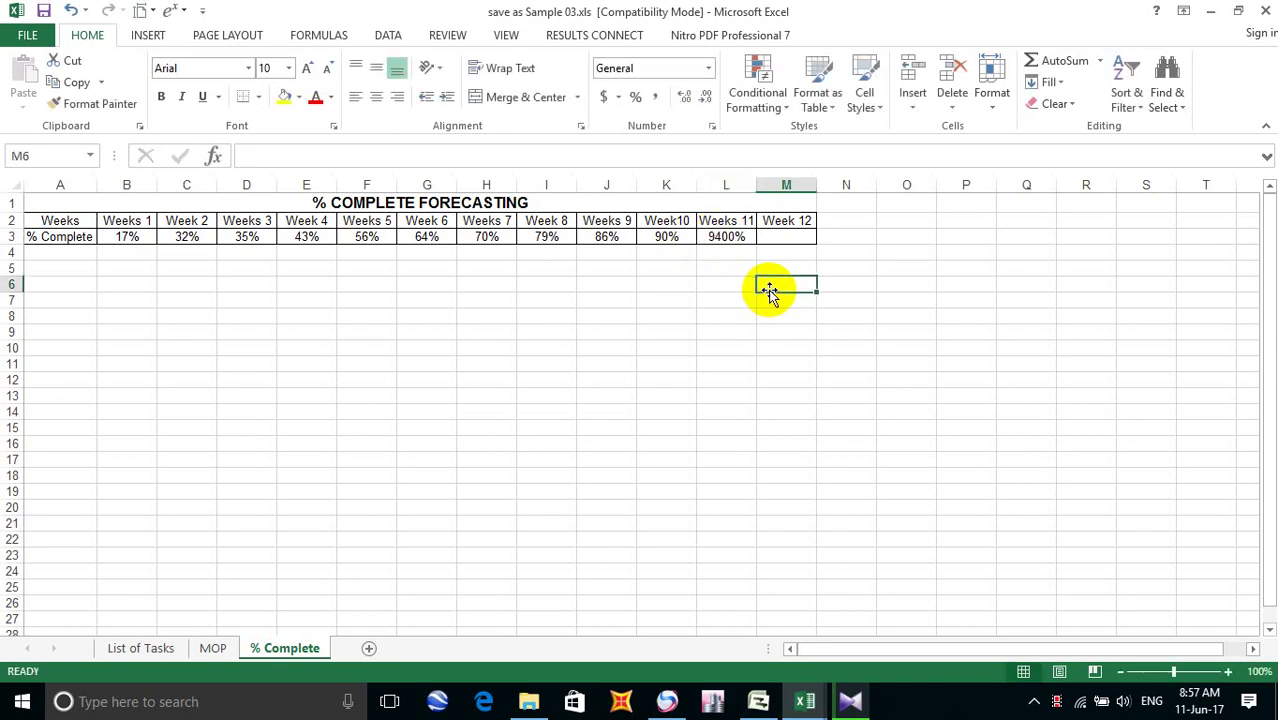
click(735, 240)
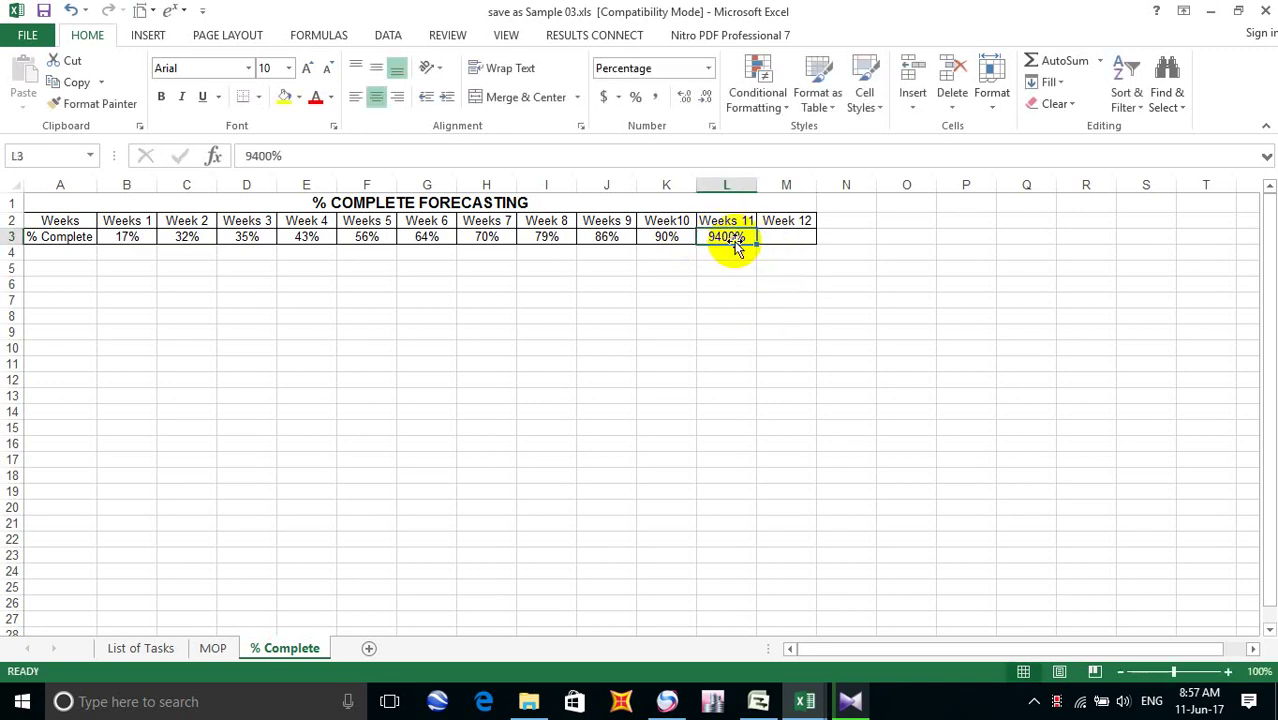
text(9)
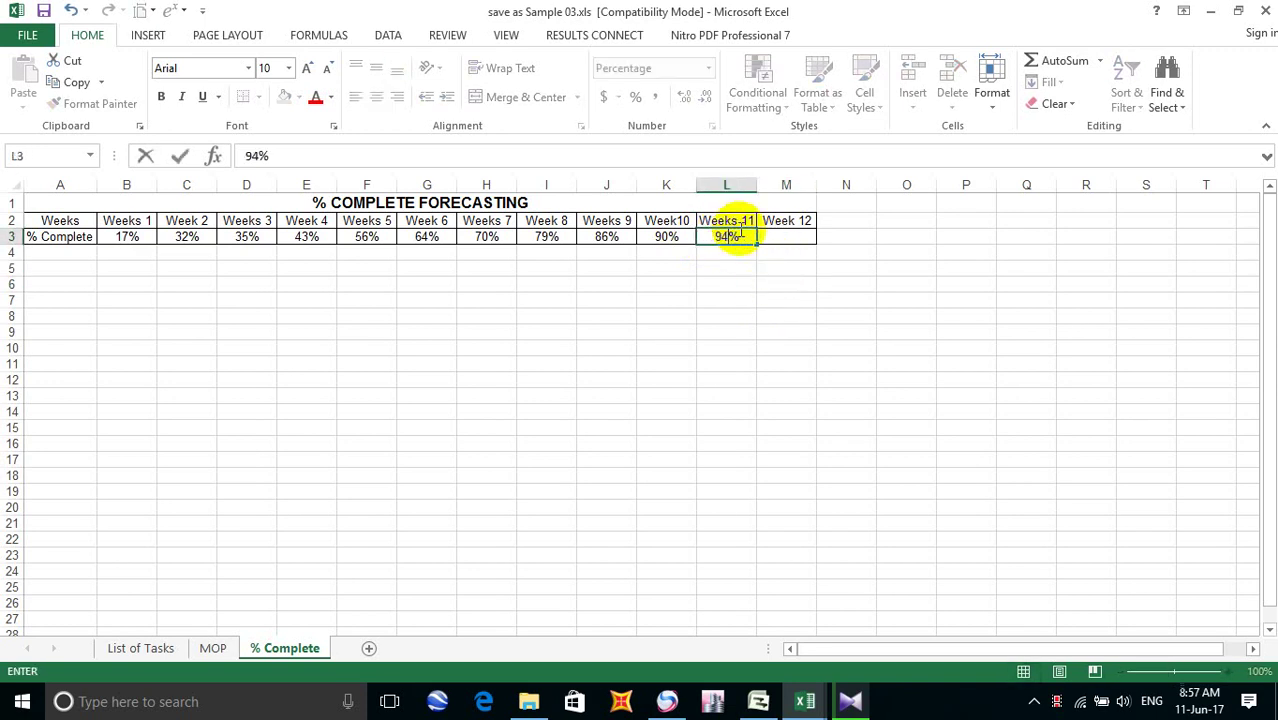
click(763, 282)
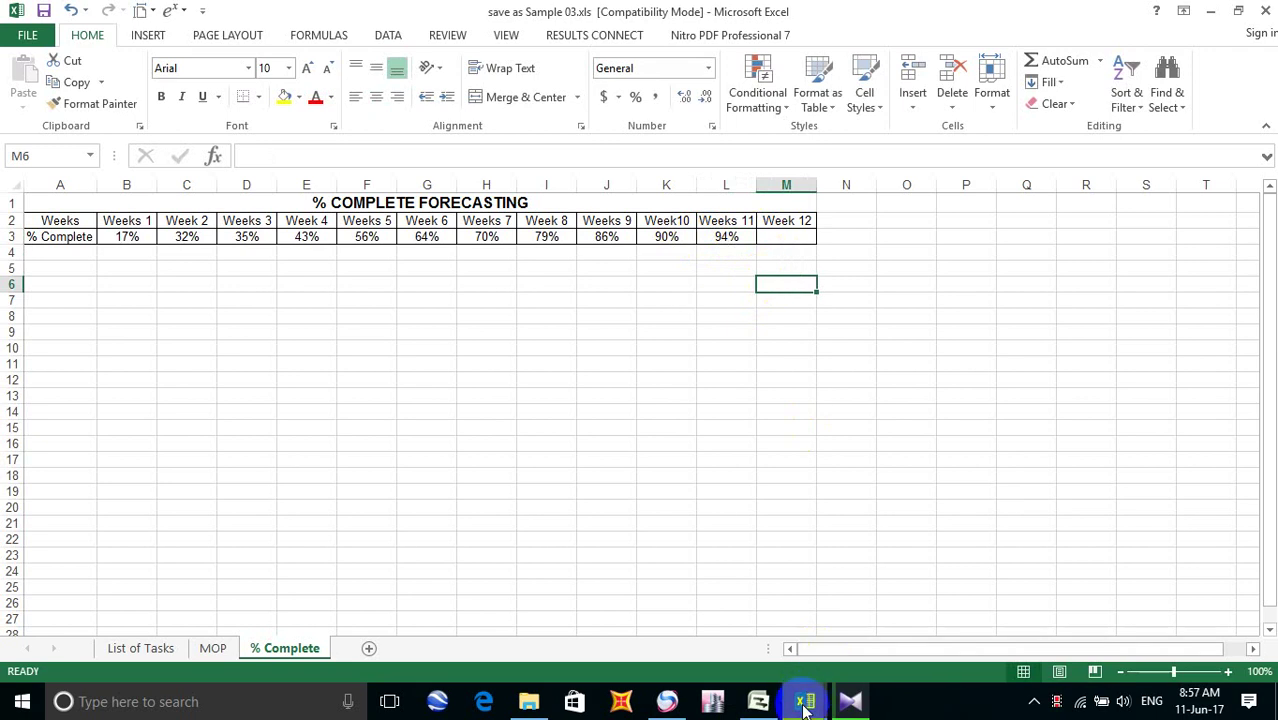
Switch to Microsoft Project and update the entire Highway Bridge project's work as complete through 18-03-17
click(758, 701)
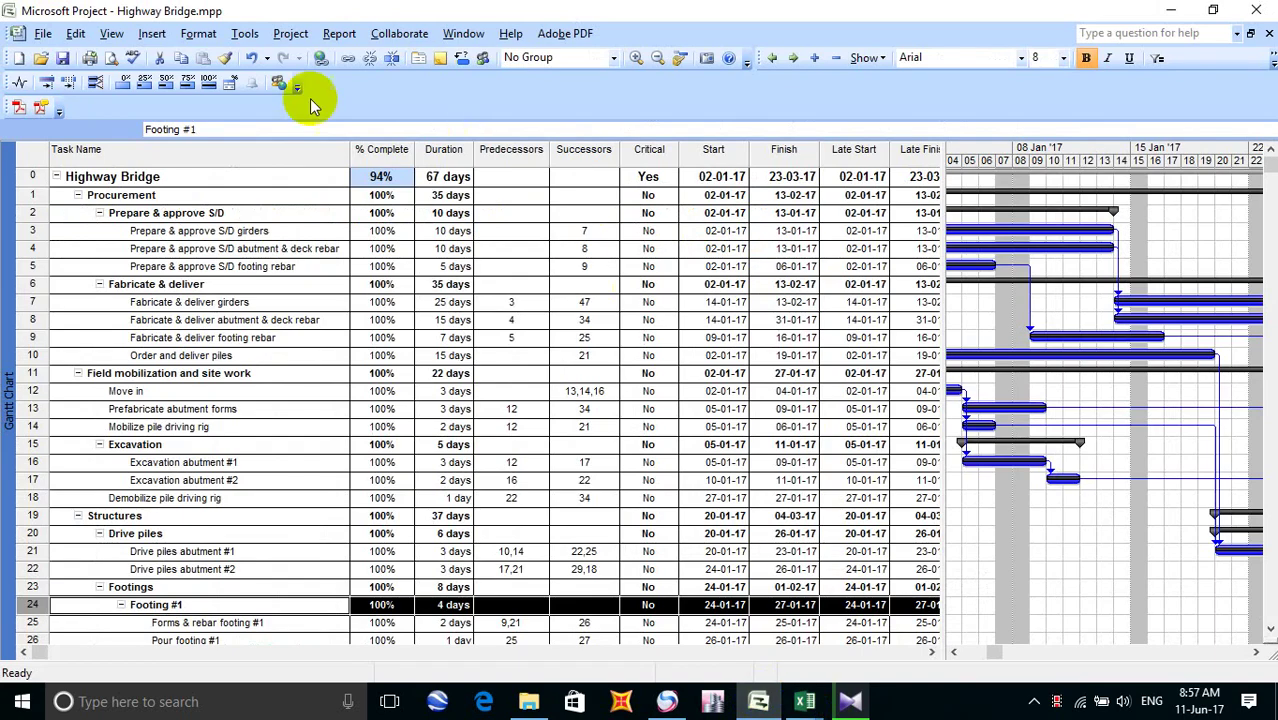
click(246, 33)
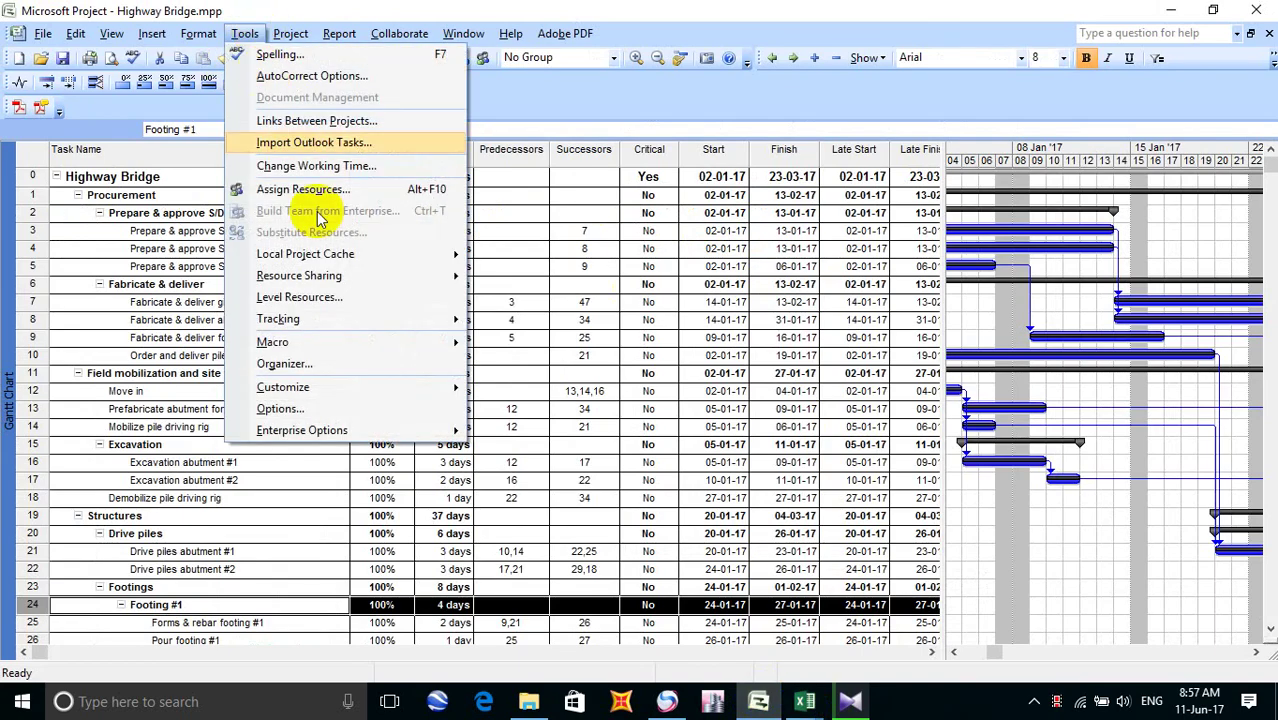
click(577, 343)
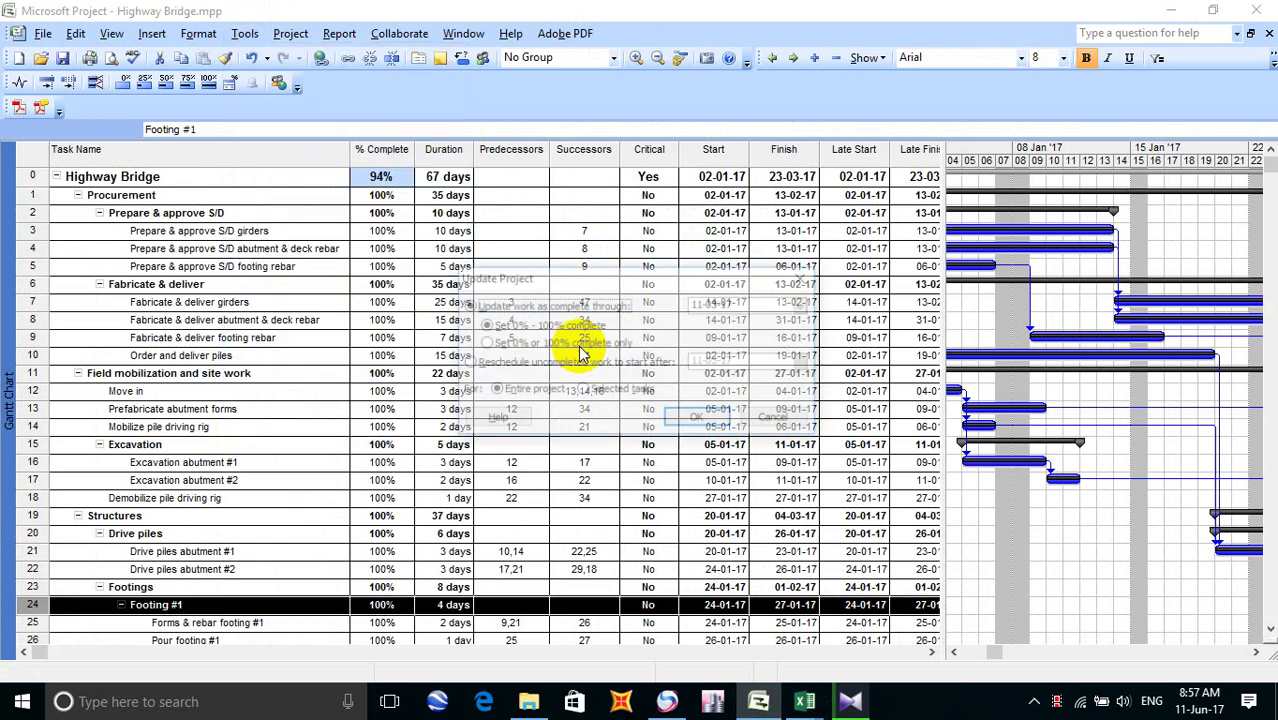
click(805, 305)
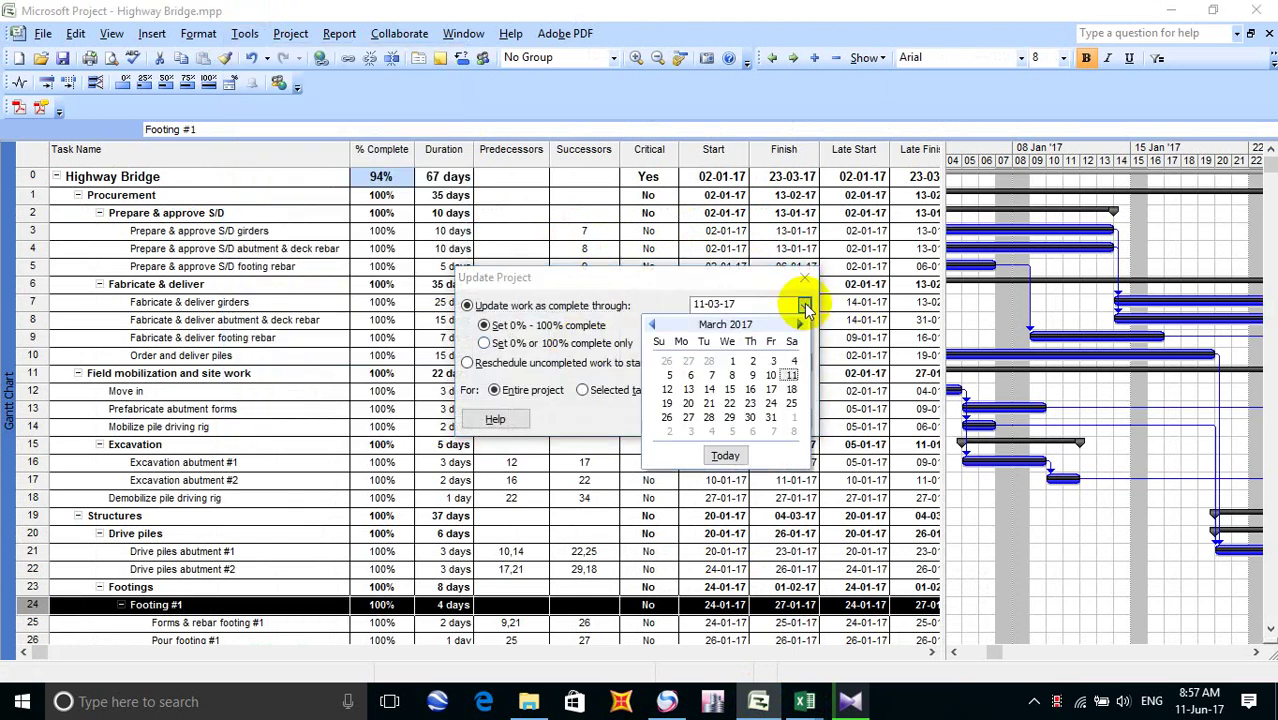
click(795, 390)
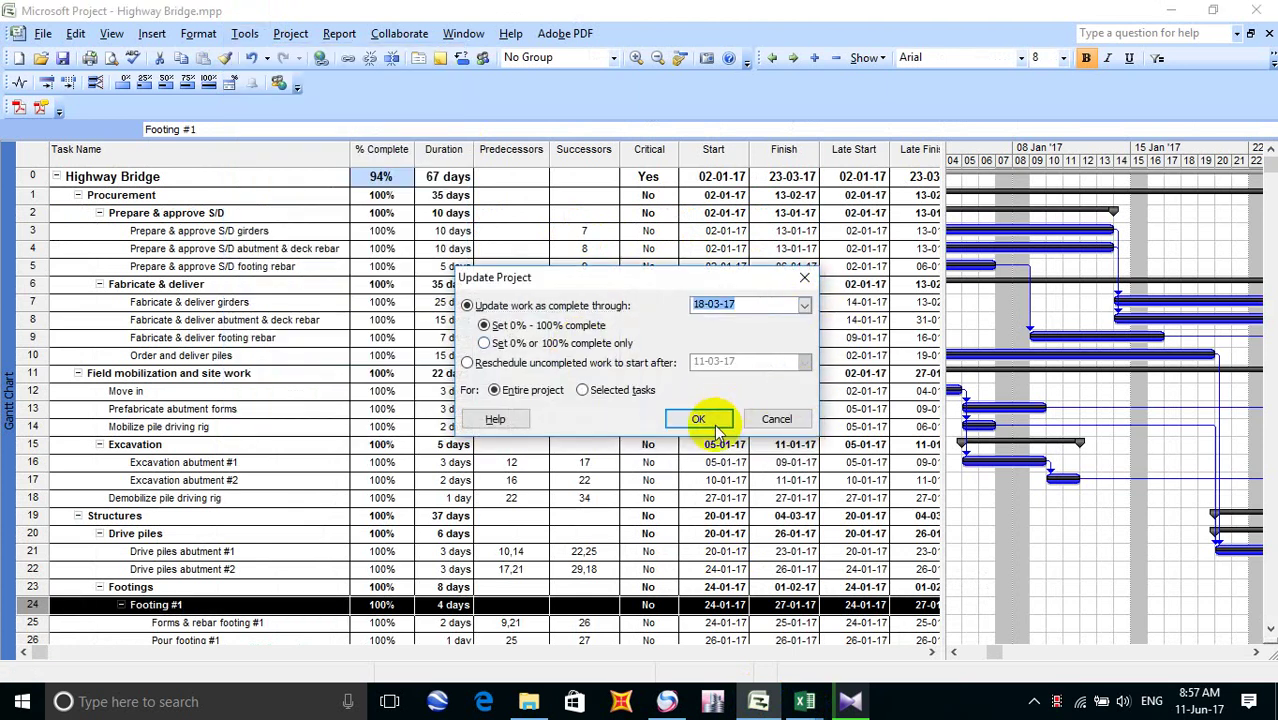
click(736, 417)
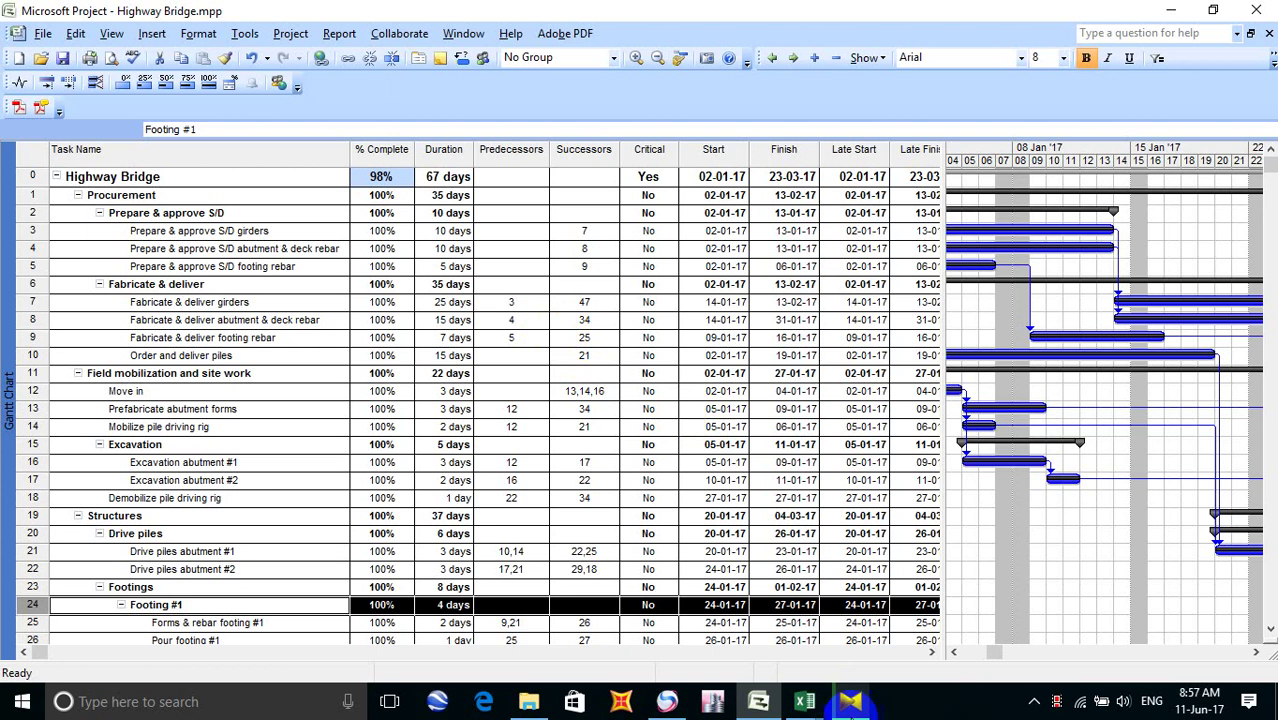
Switch to the forecasting workbook in Excel and enter 98% as the Week 12 completion
click(806, 701)
click(756, 672)
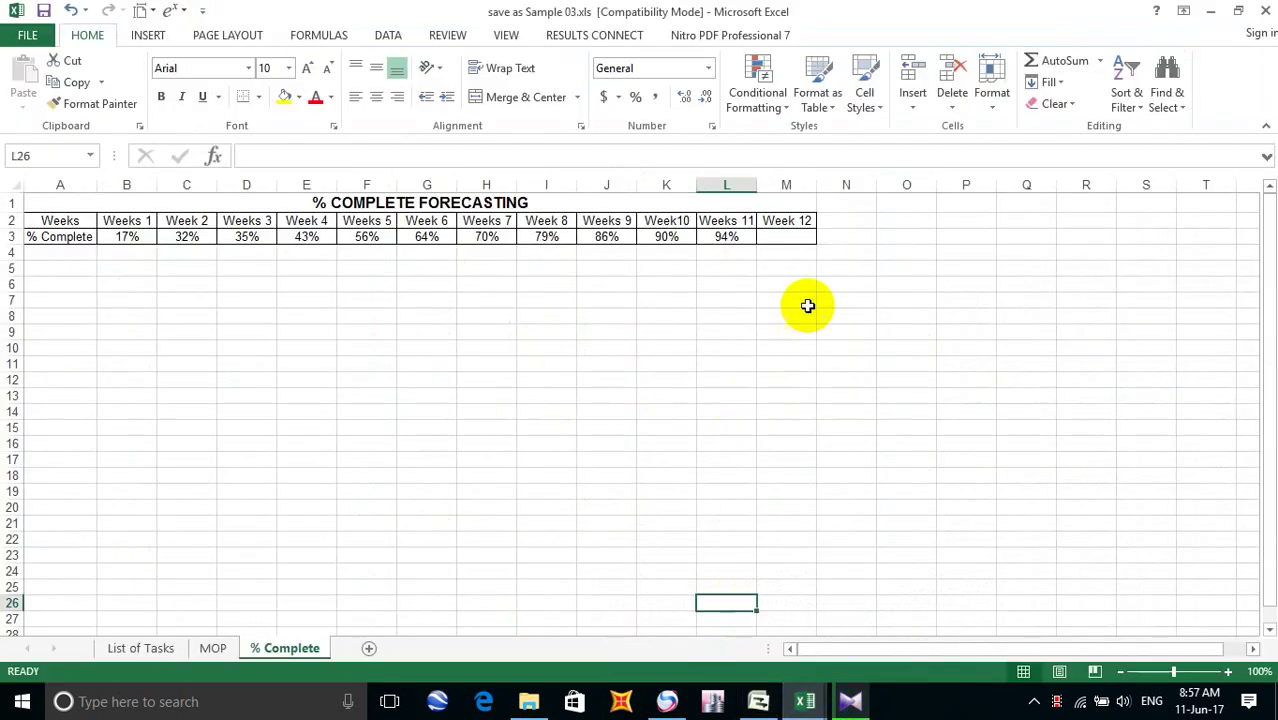
click(774, 237)
text(98)
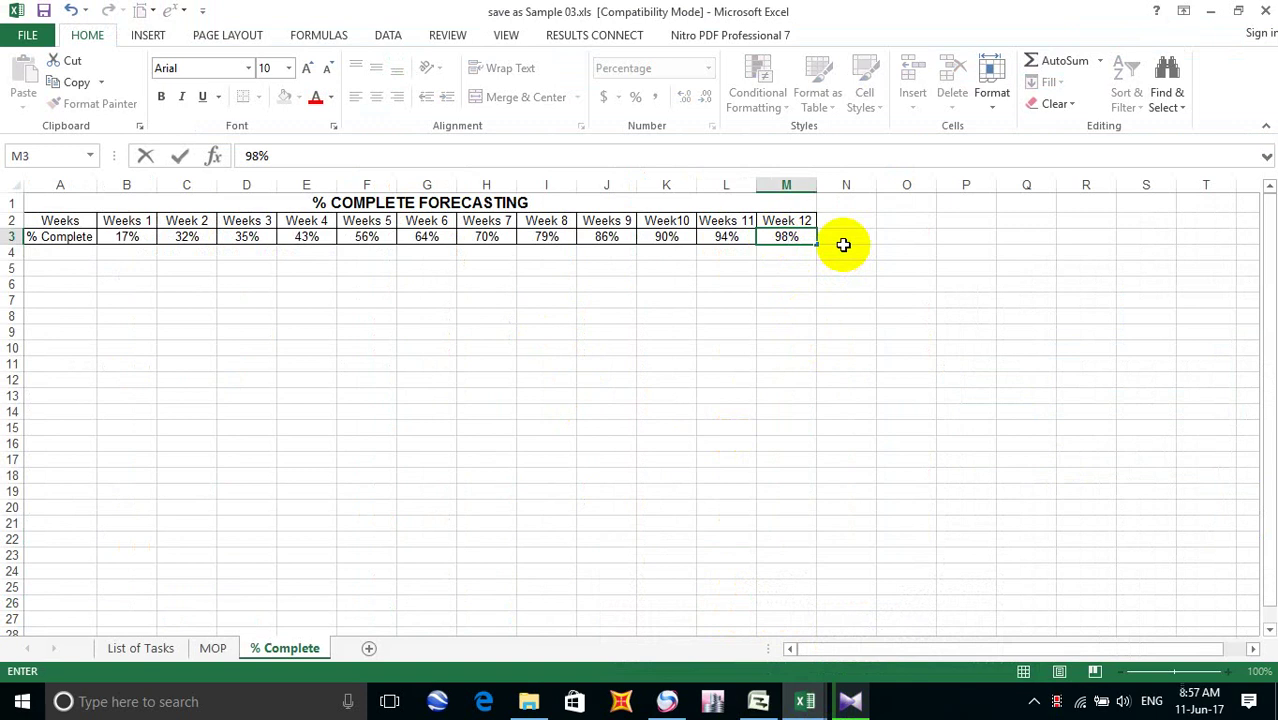
Switch to Microsoft Project and update the entire Highway Bridge project's work as complete through 25-03-17
click(760, 702)
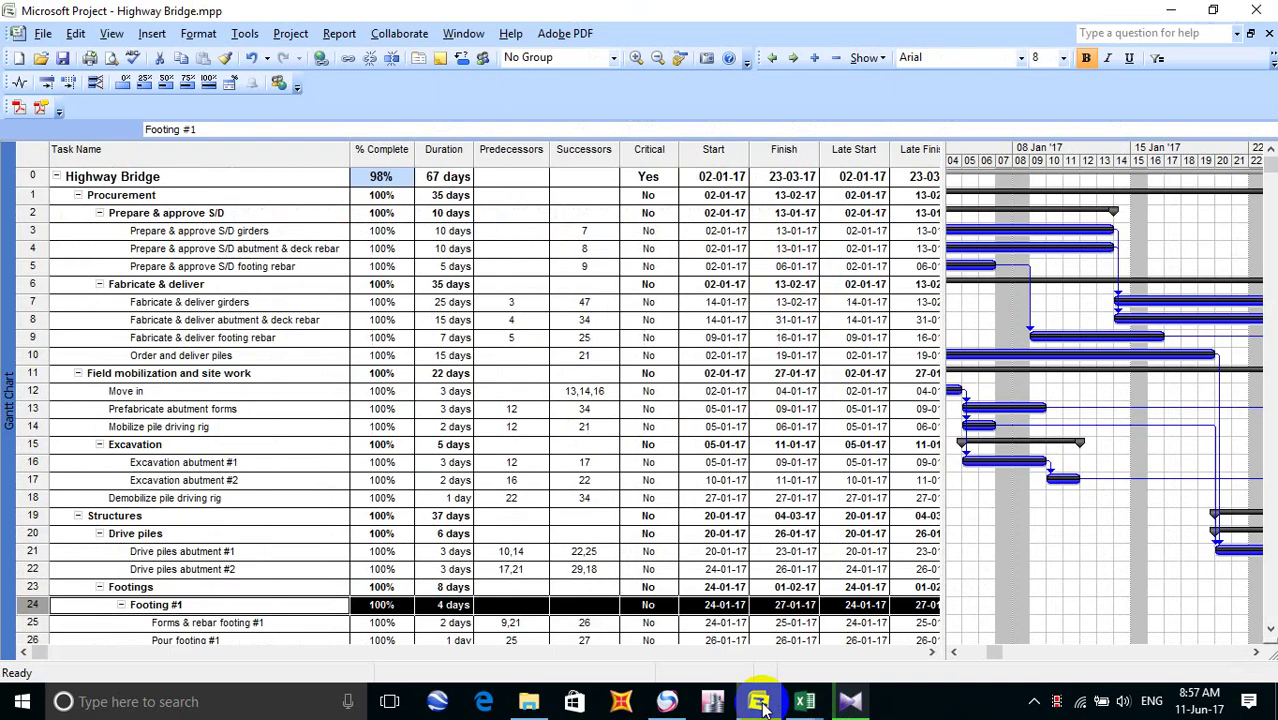
click(252, 35)
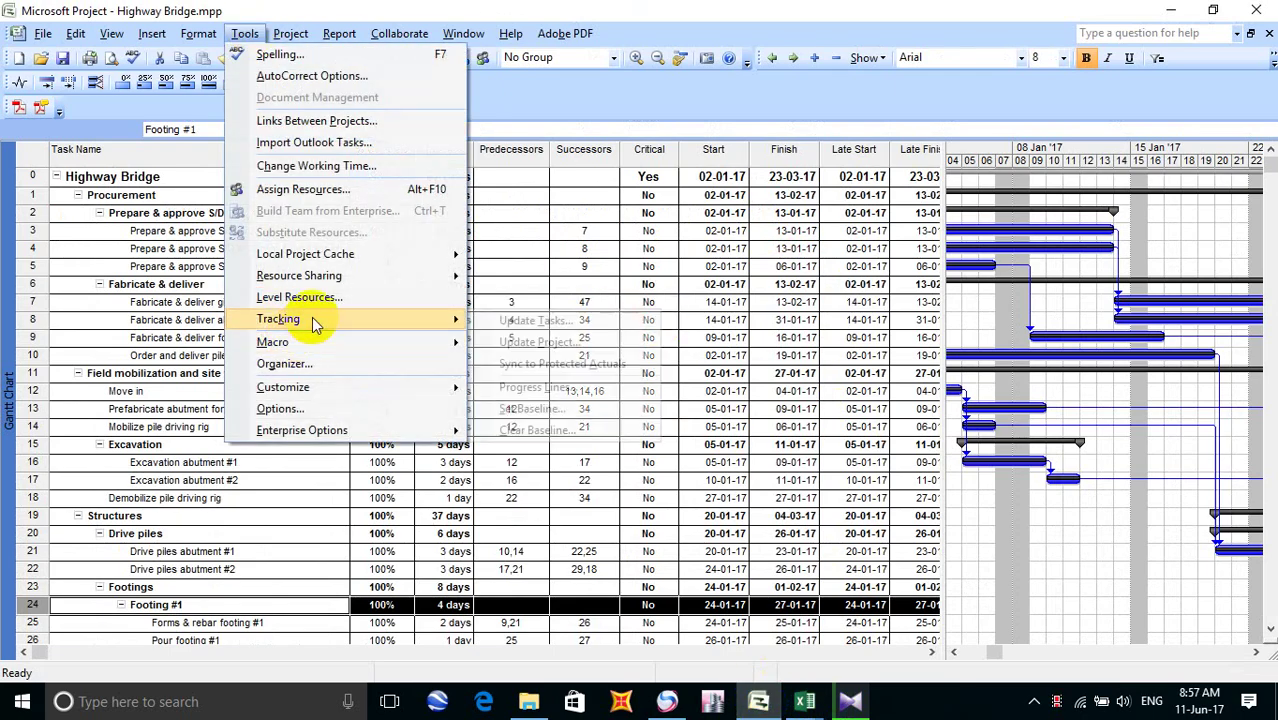
click(541, 342)
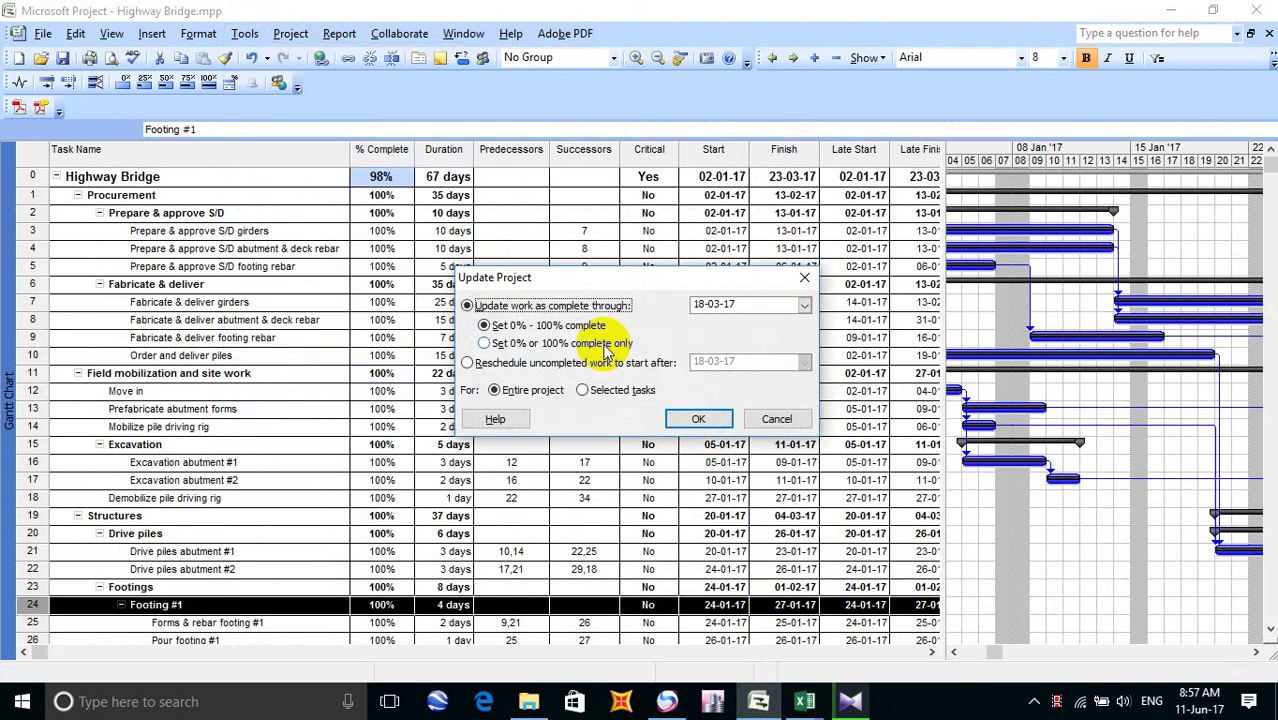
click(807, 306)
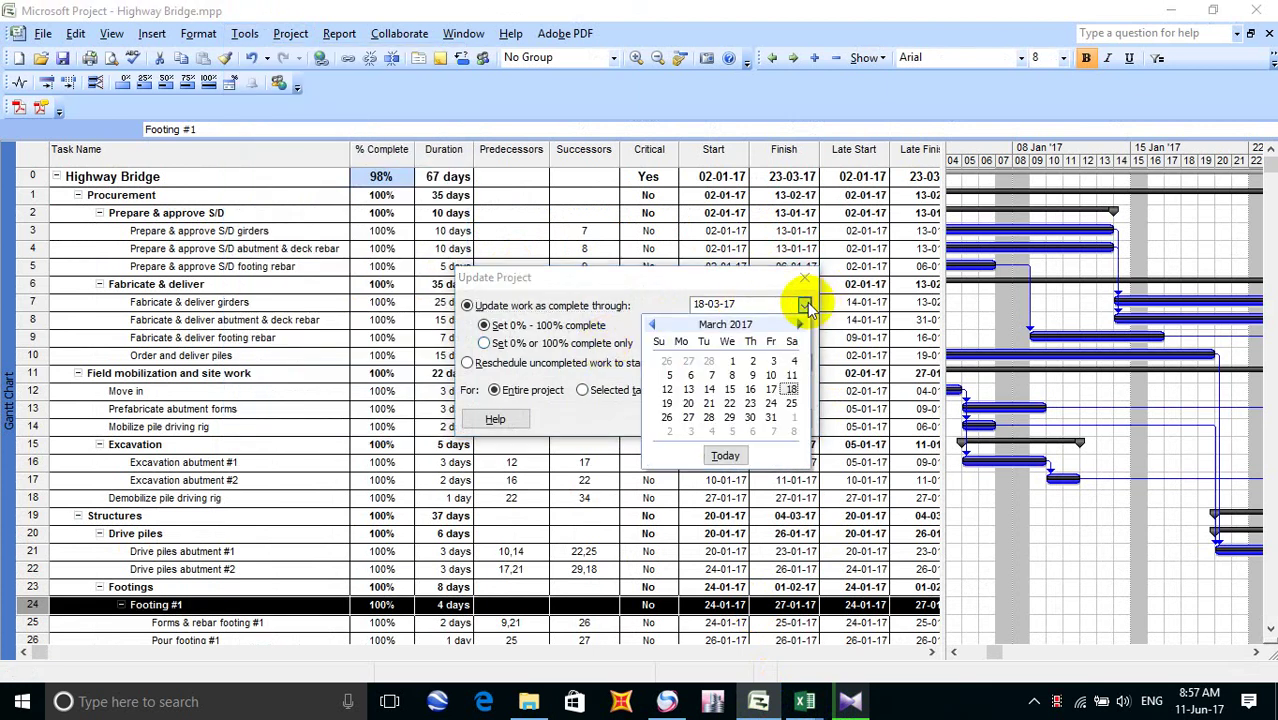
click(792, 403)
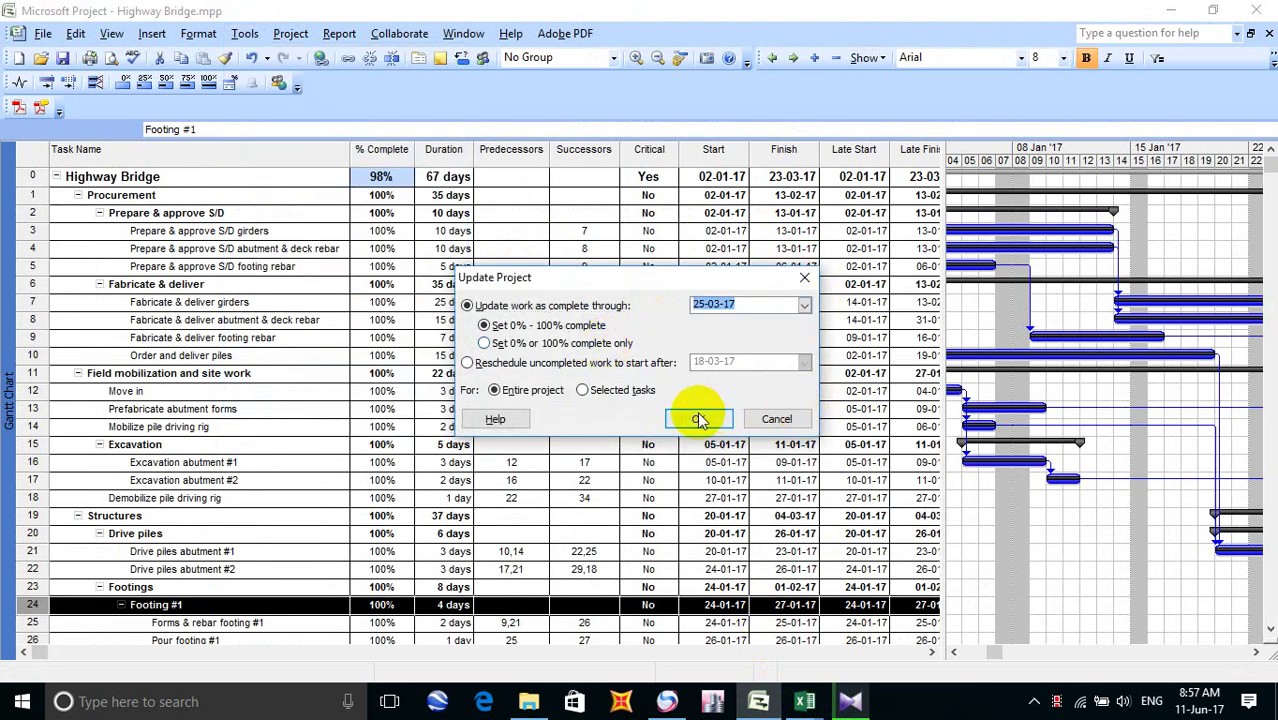
click(700, 418)
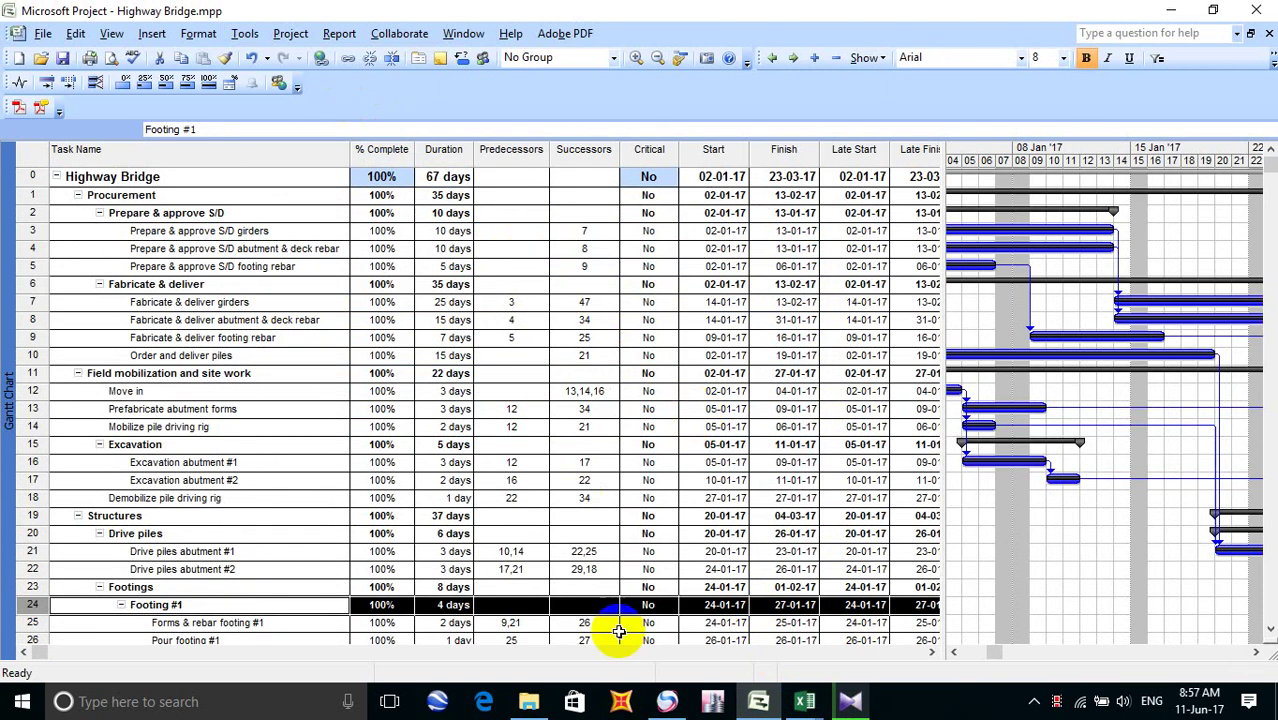
Switch to the forecasting workbook in Excel and extend the table by one column for Week 13, filling from the Week 12 cells
click(806, 701)
click(727, 600)
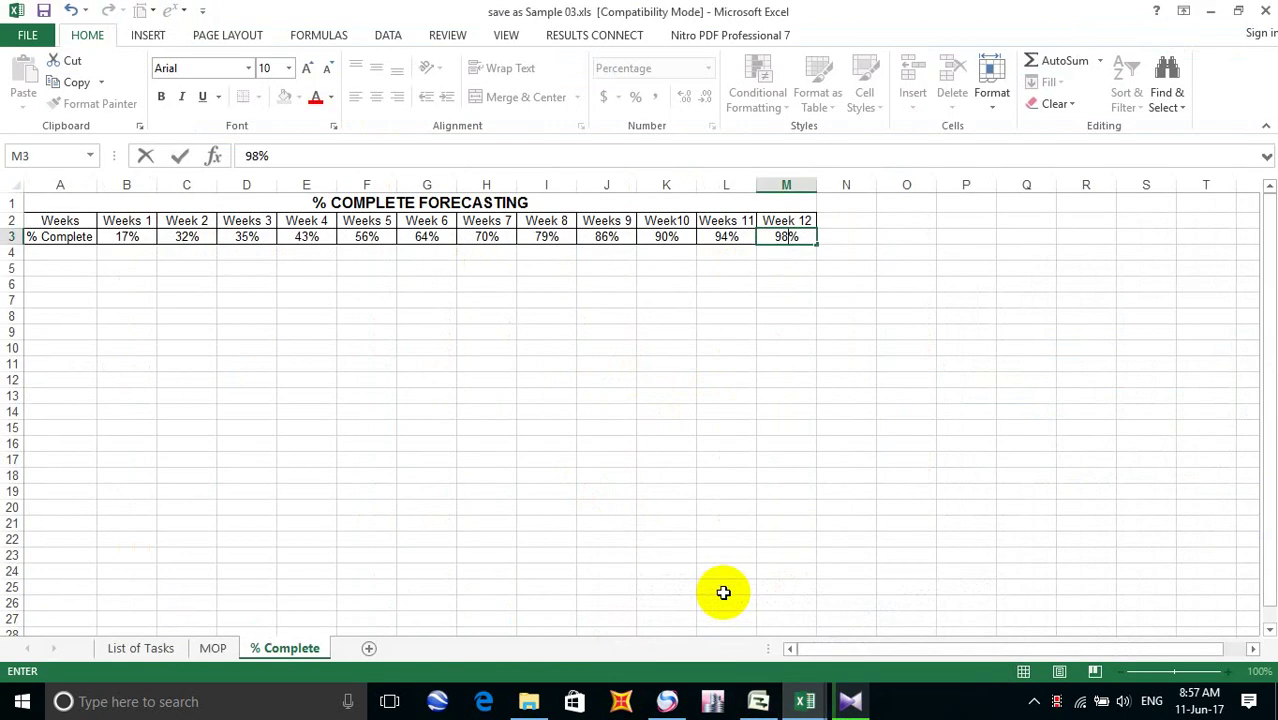
drag(781, 222, 870, 246)
click(811, 236)
click(930, 236)
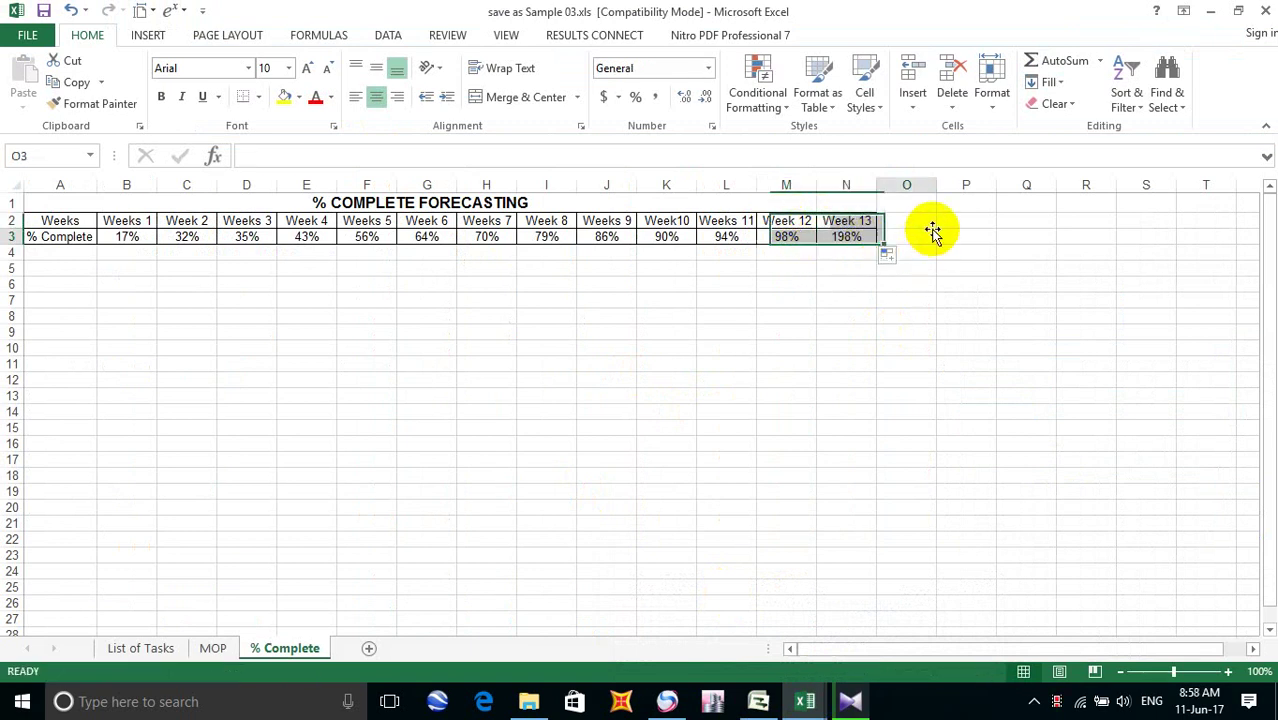
Set the Week 13 completion to 100%
click(857, 237)
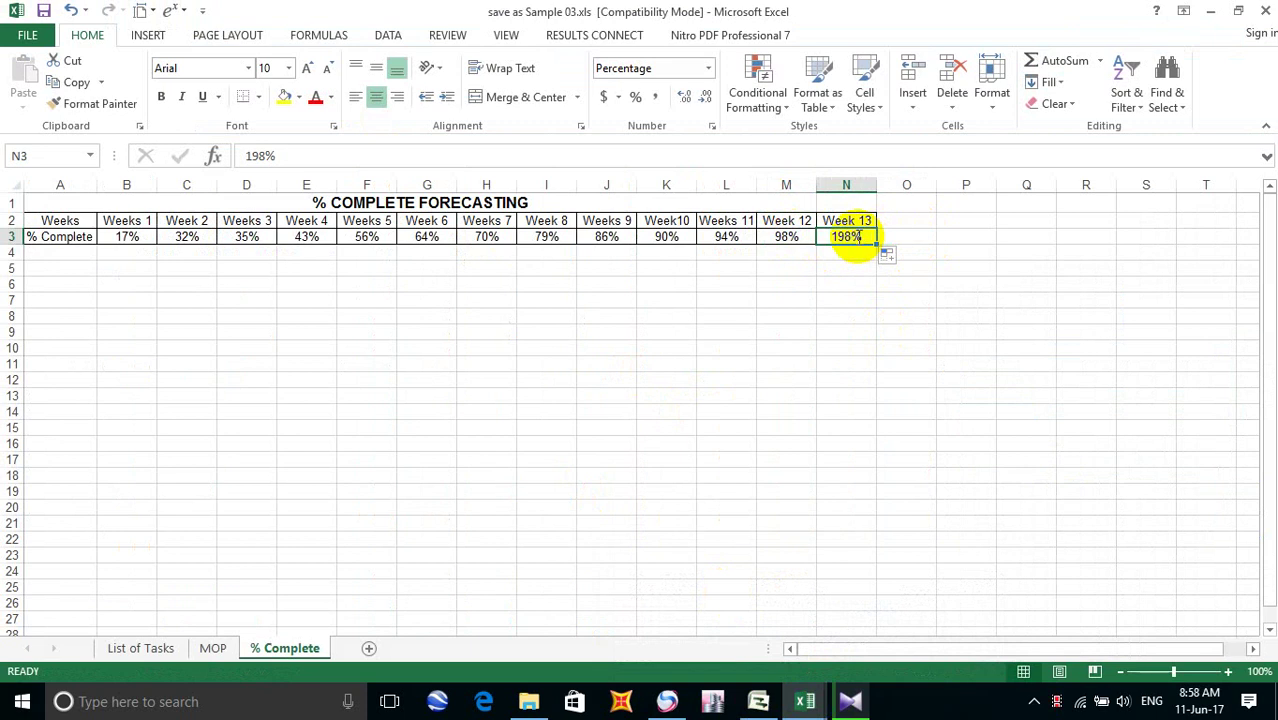
text(100)
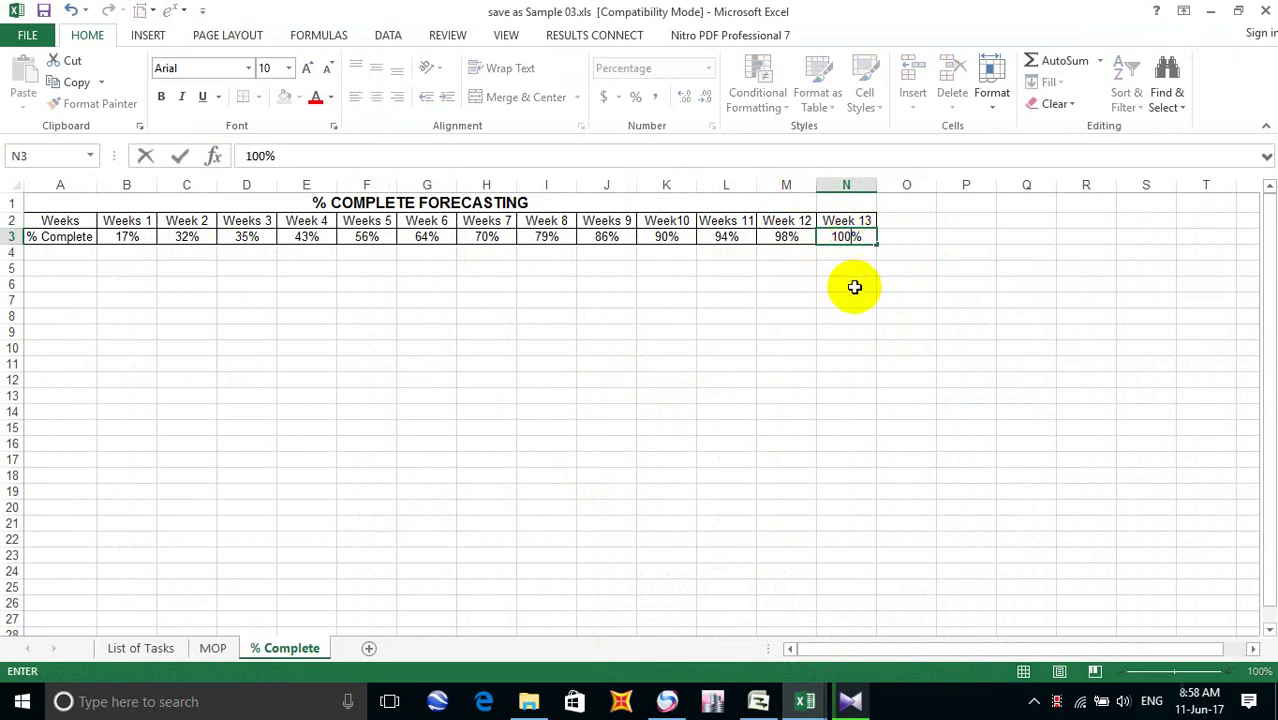
click(853, 285)
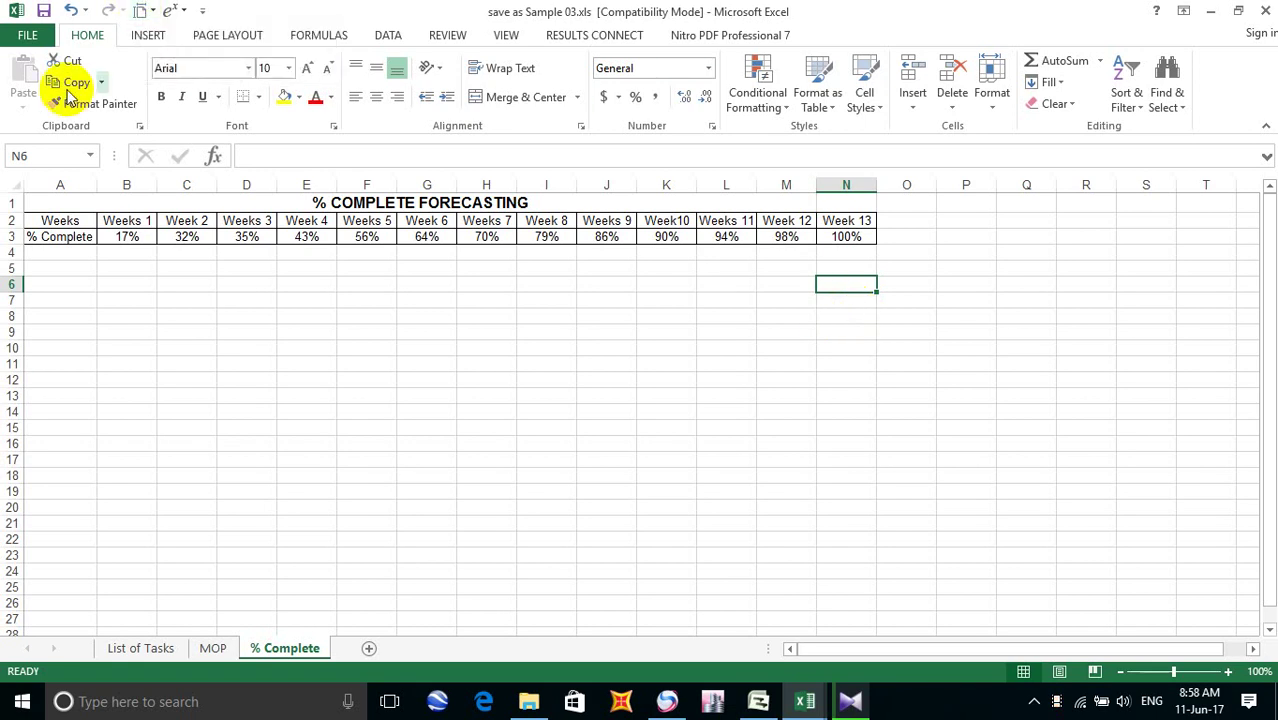
drag(200, 329, 191, 323)
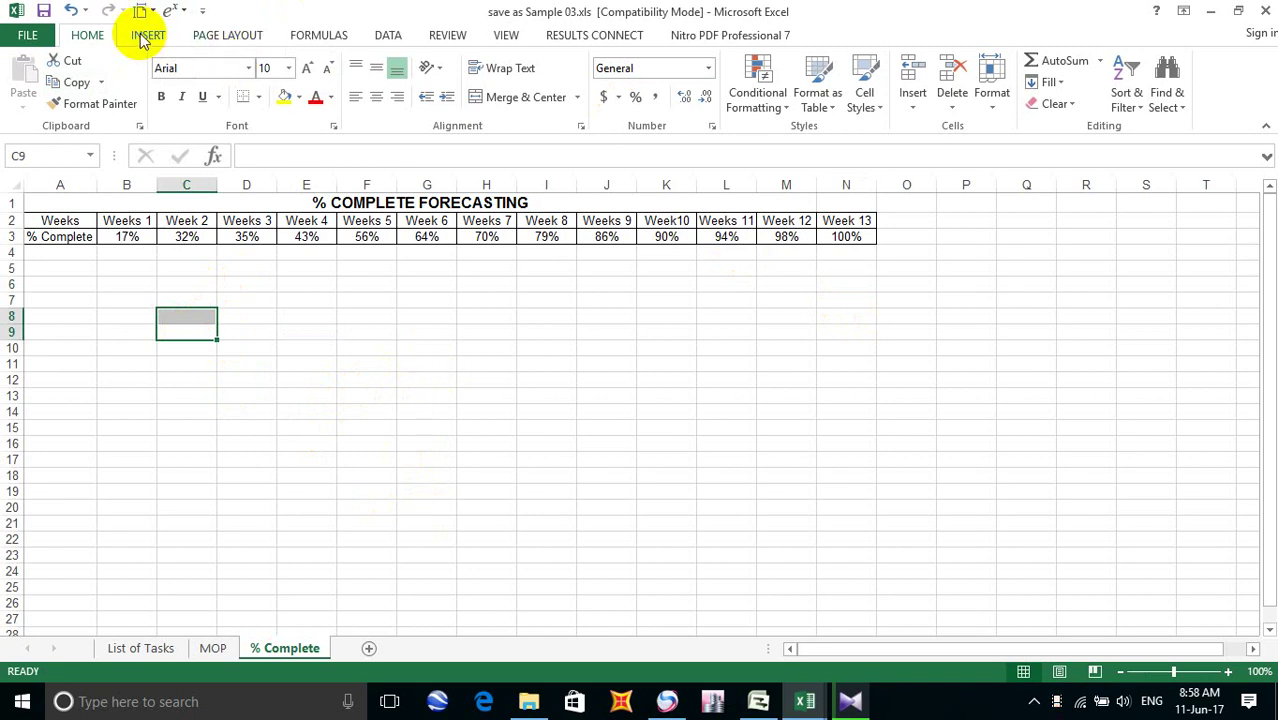
click(147, 36)
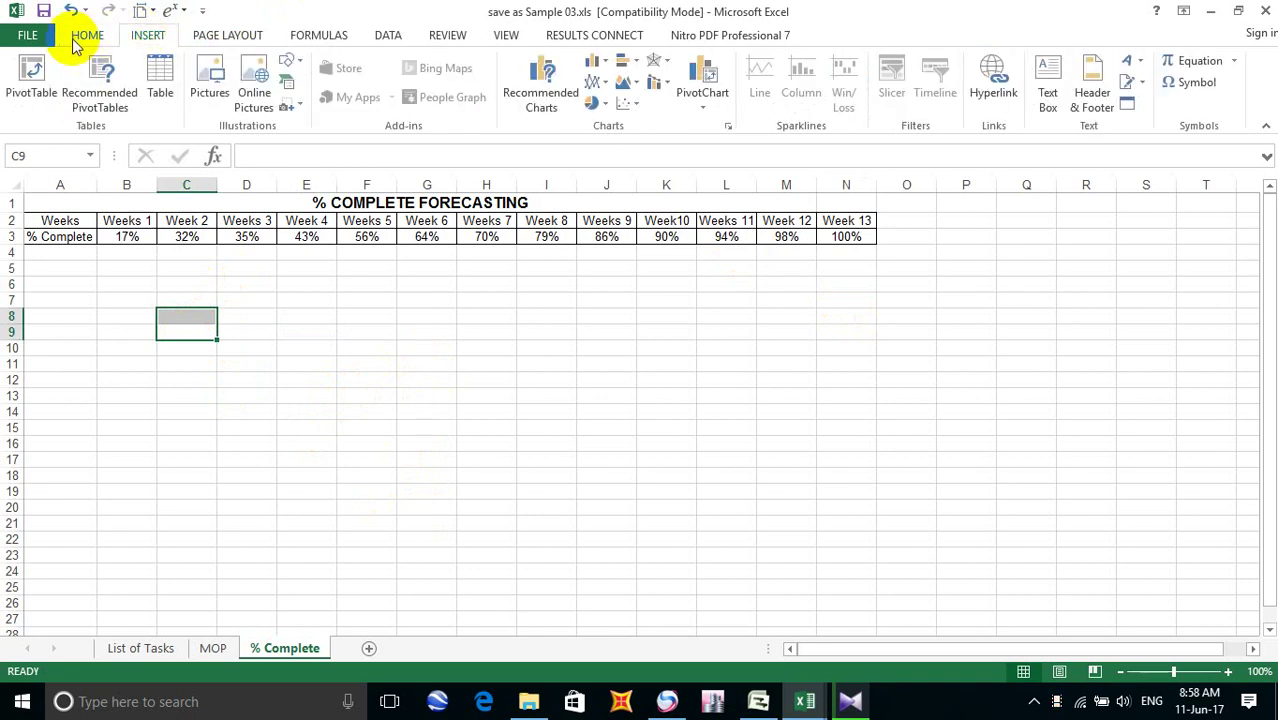
click(598, 84)
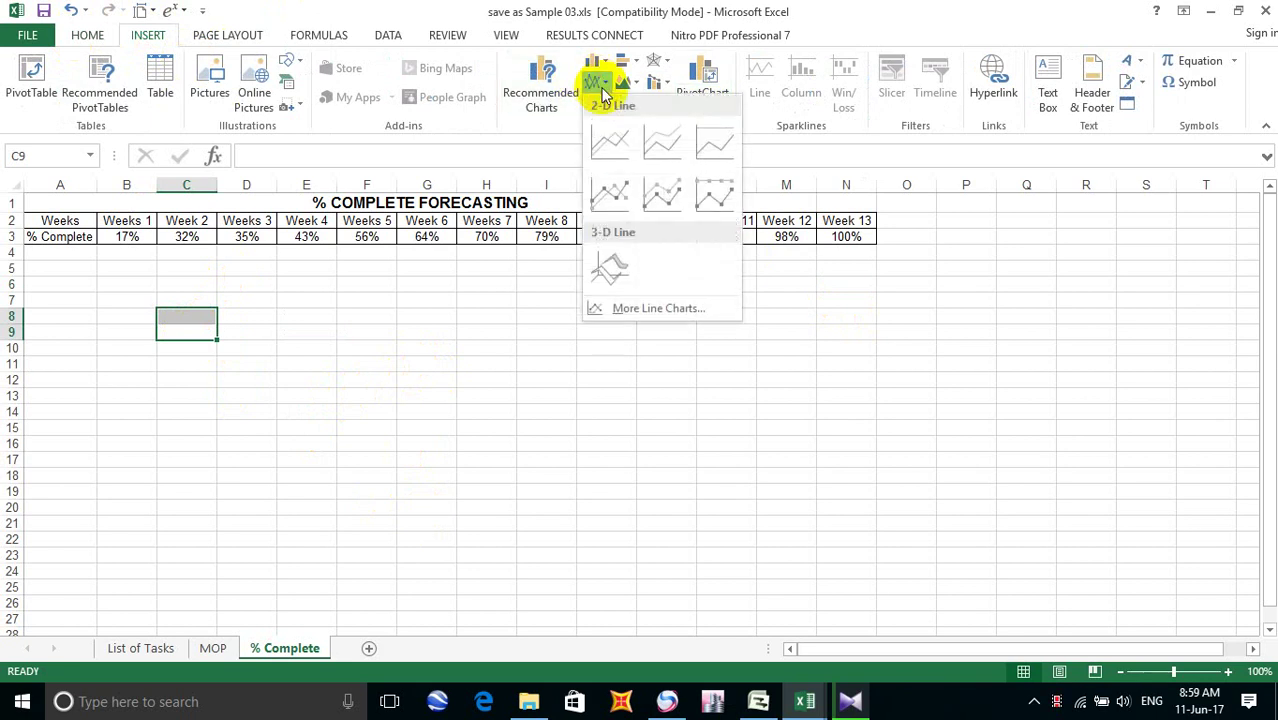
click(607, 142)
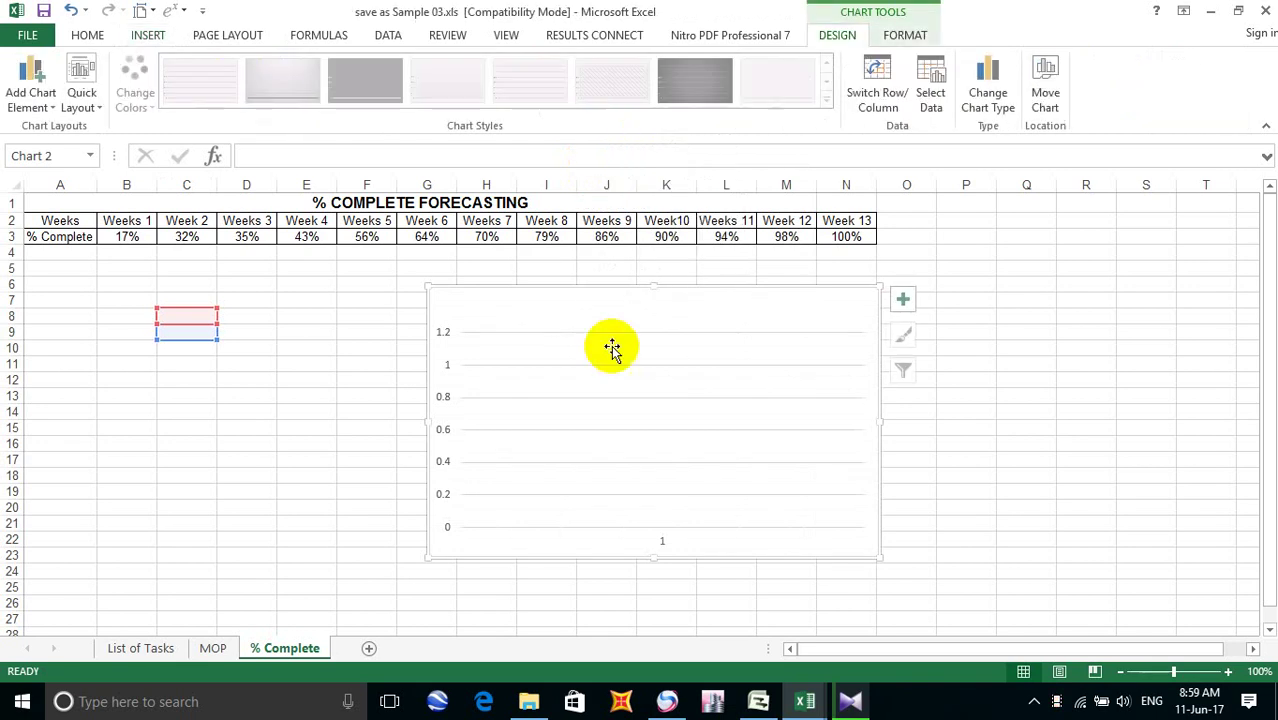
drag(619, 300, 279, 418)
click(305, 363)
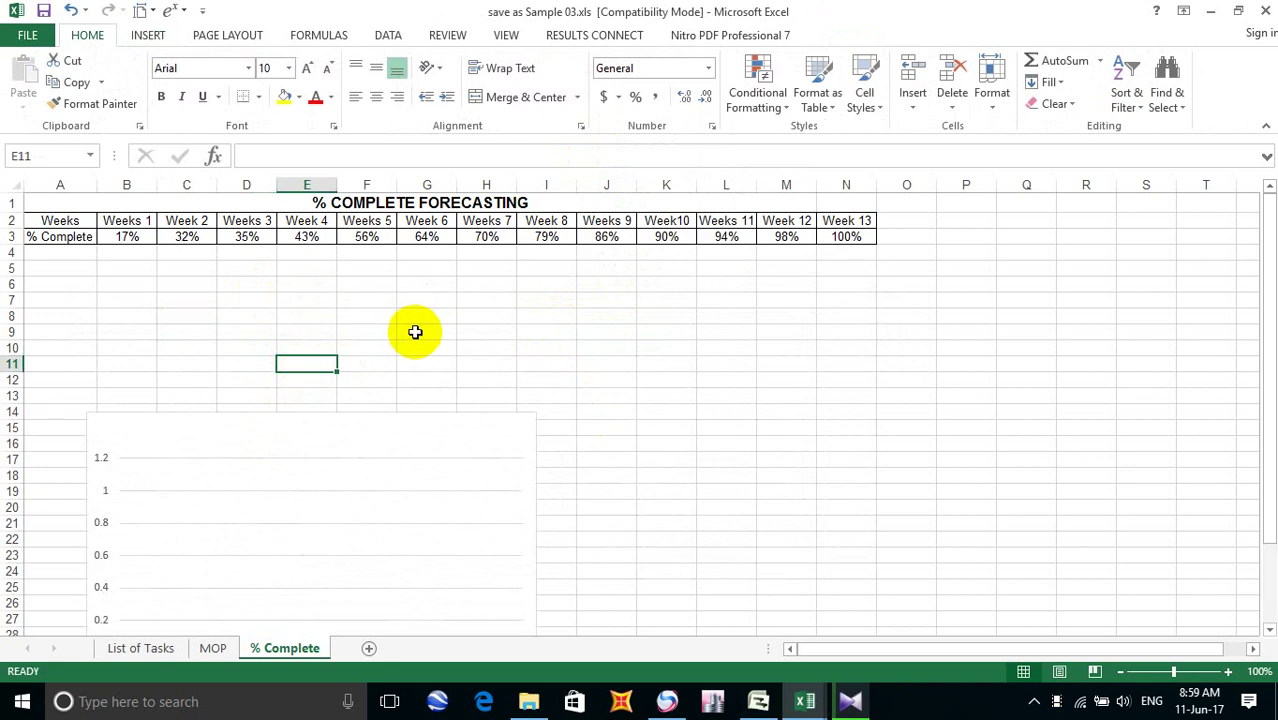
drag(284, 347, 277, 326)
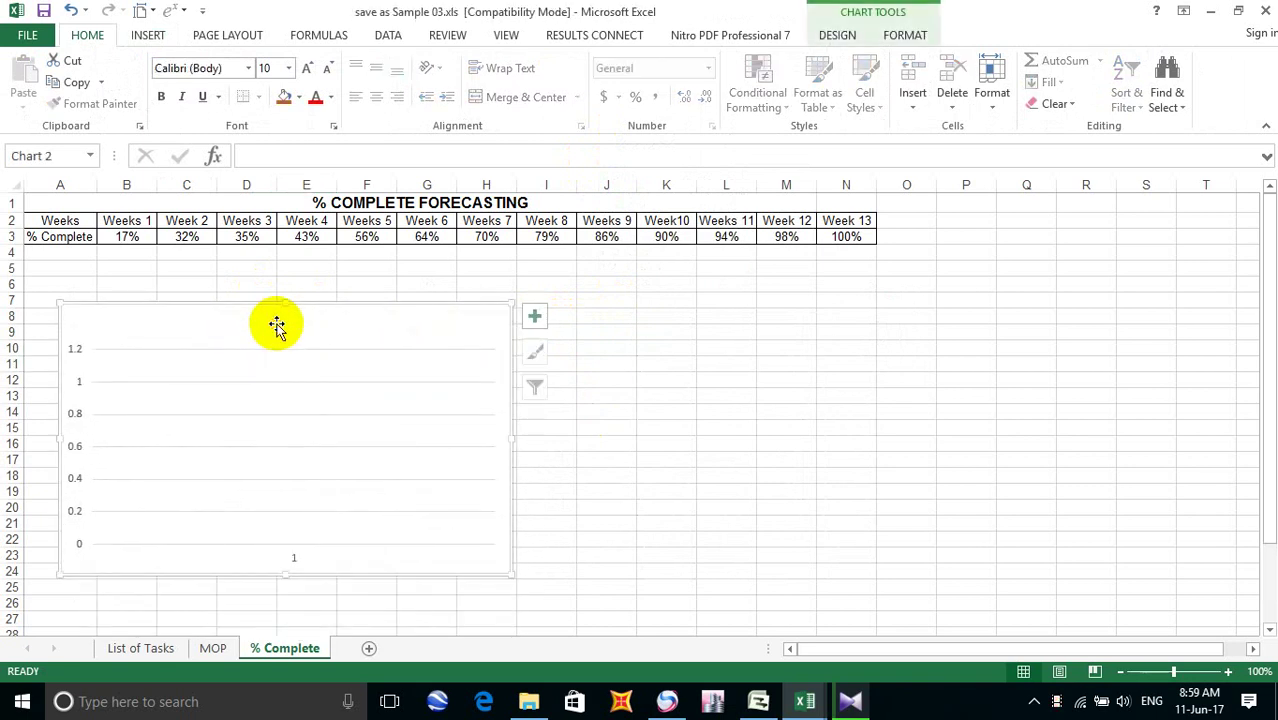
key(Delete)
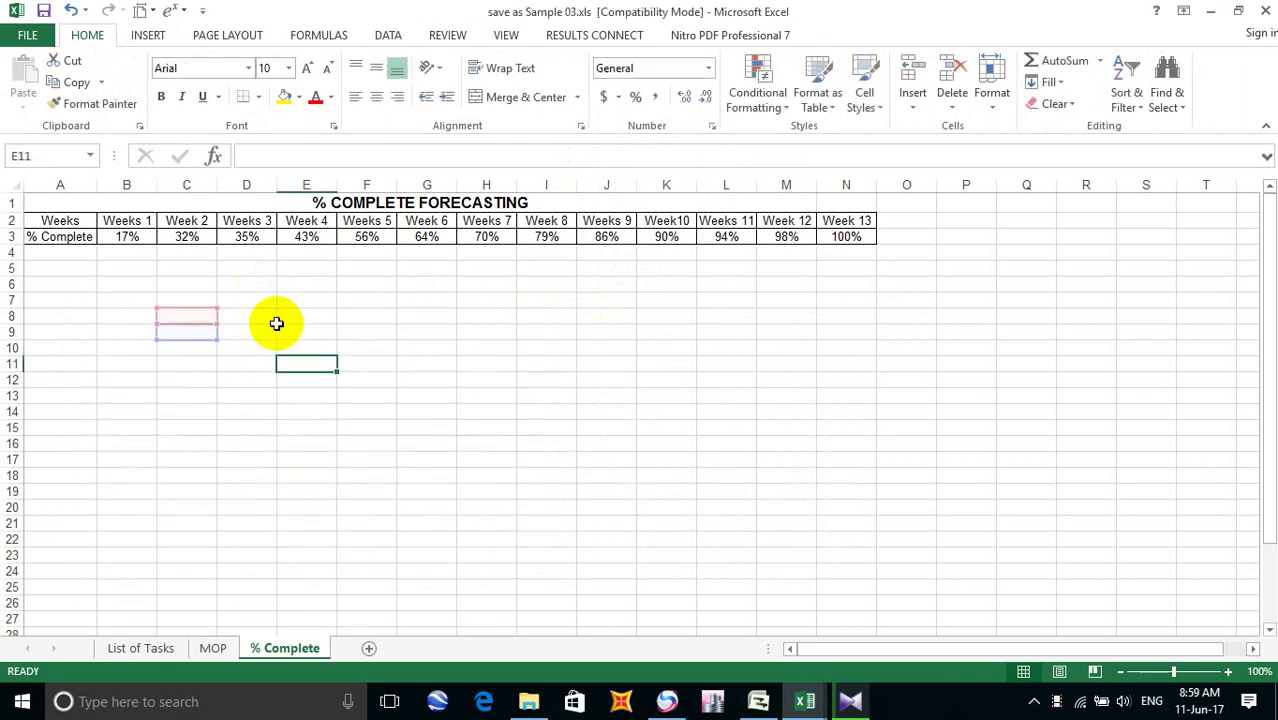
click(150, 36)
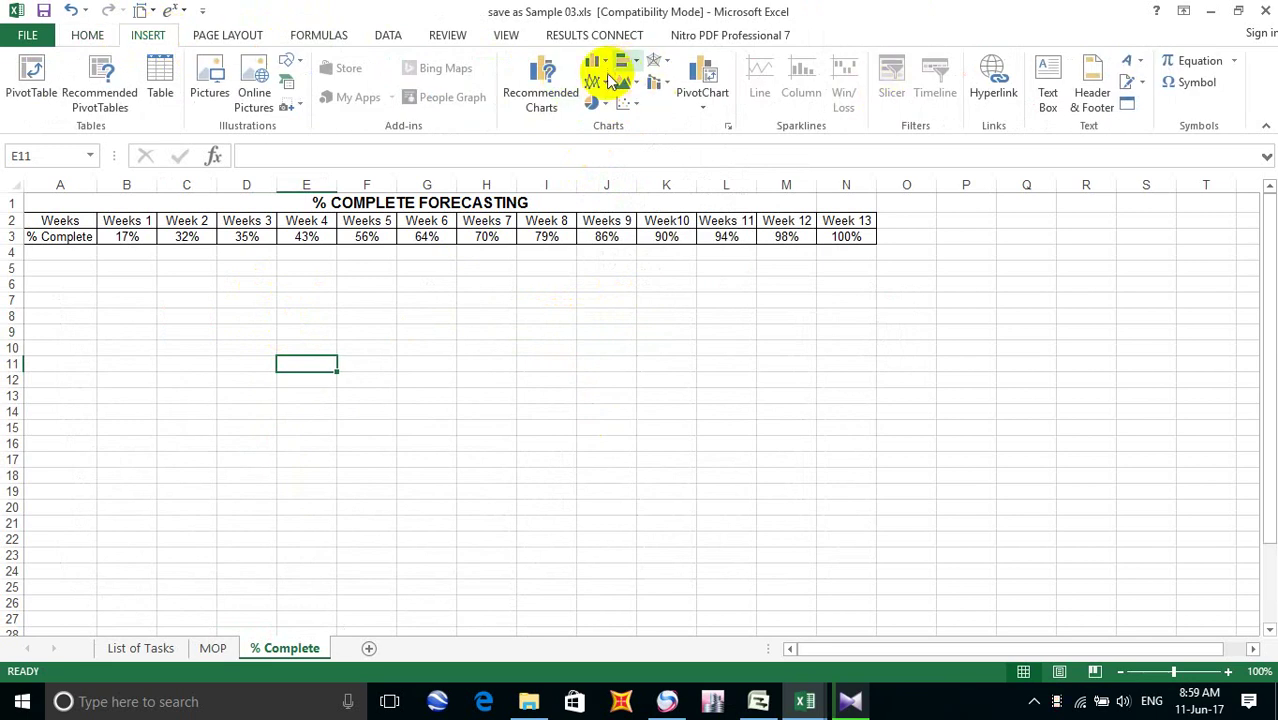
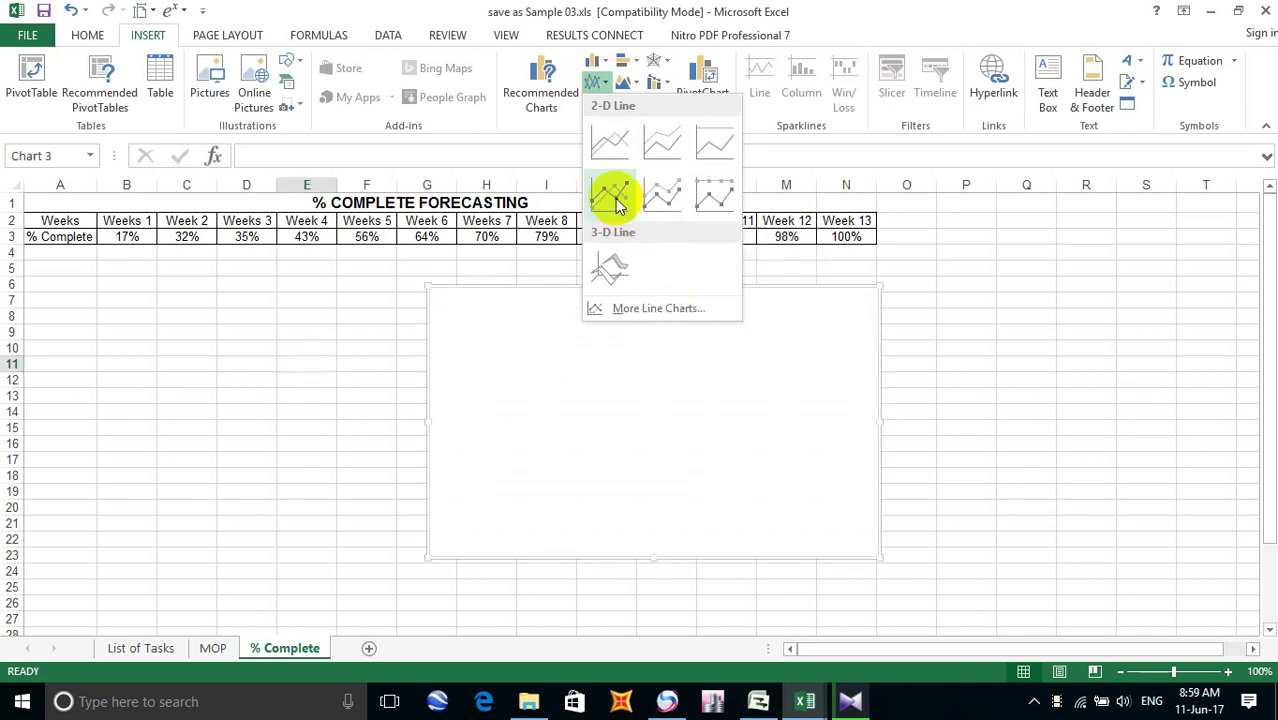
click(615, 307)
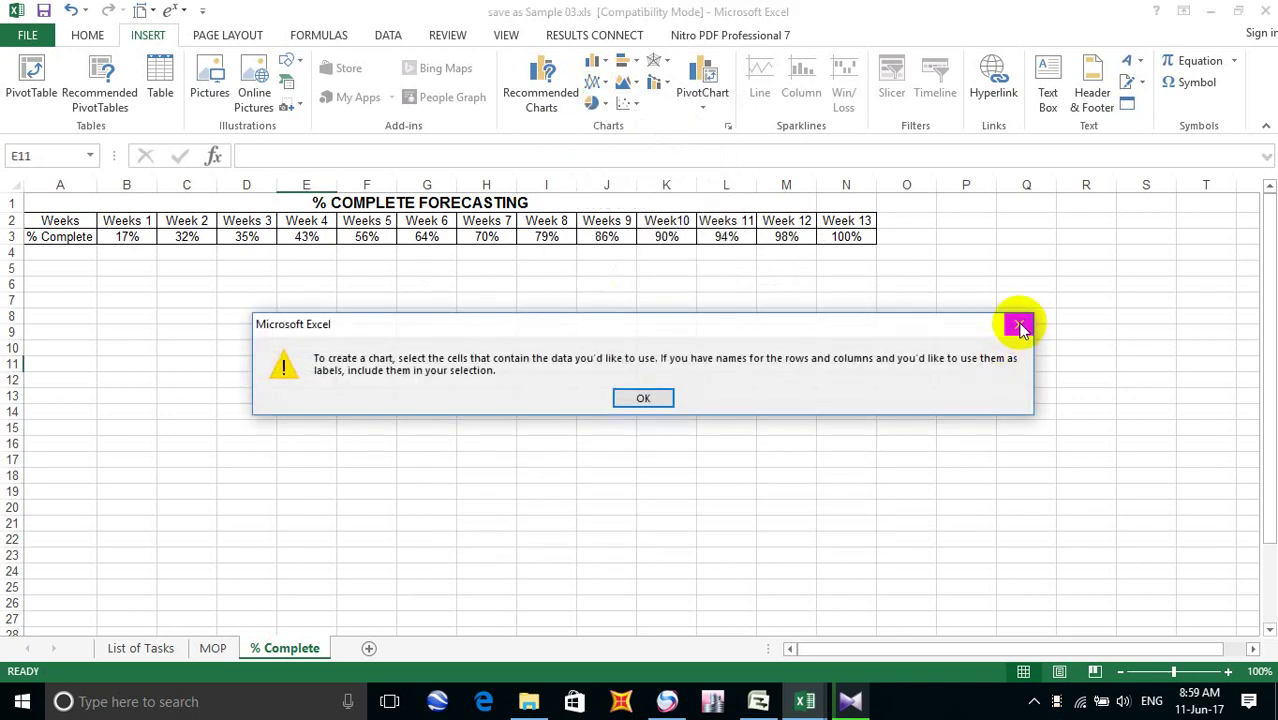
click(1018, 322)
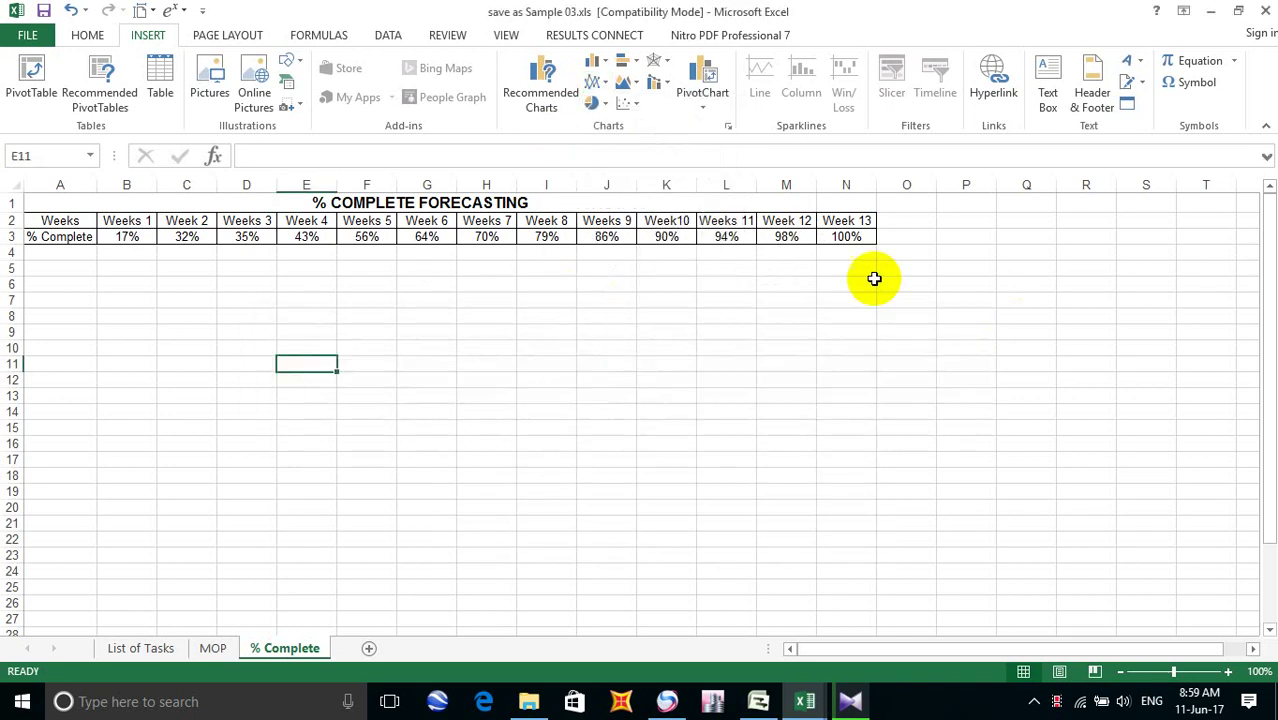
click(604, 88)
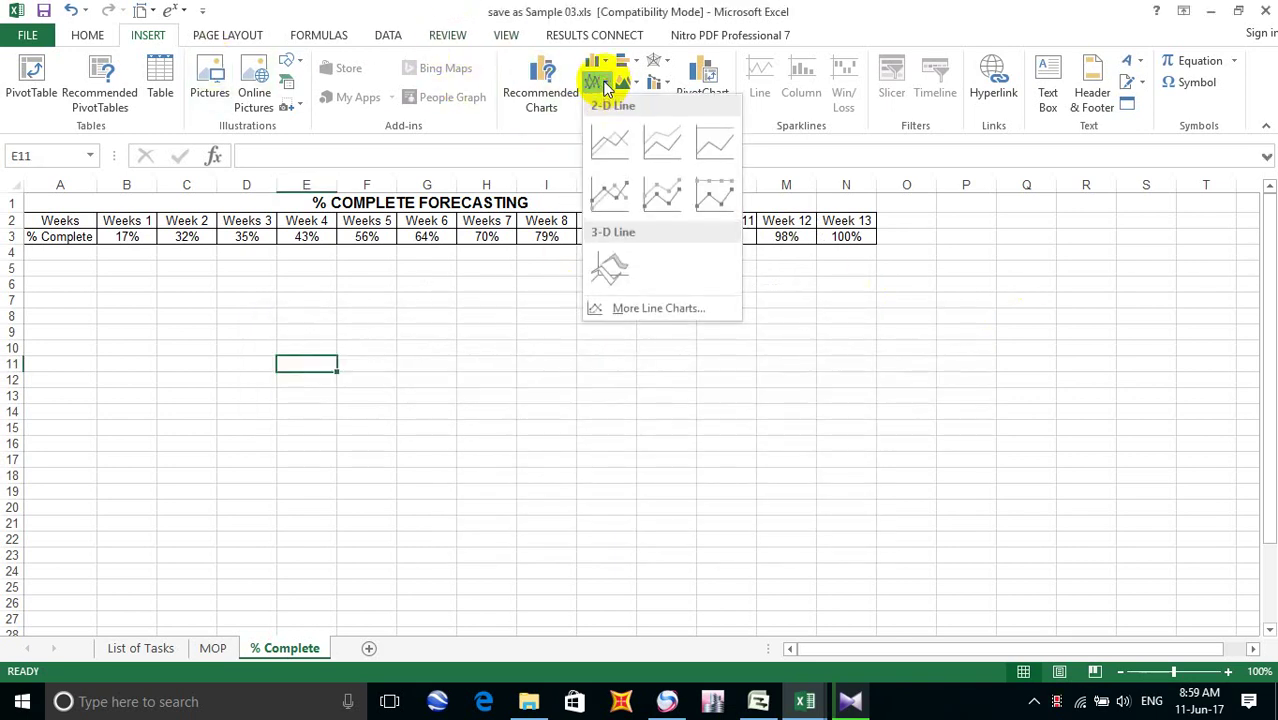
click(612, 192)
double_click(575, 295)
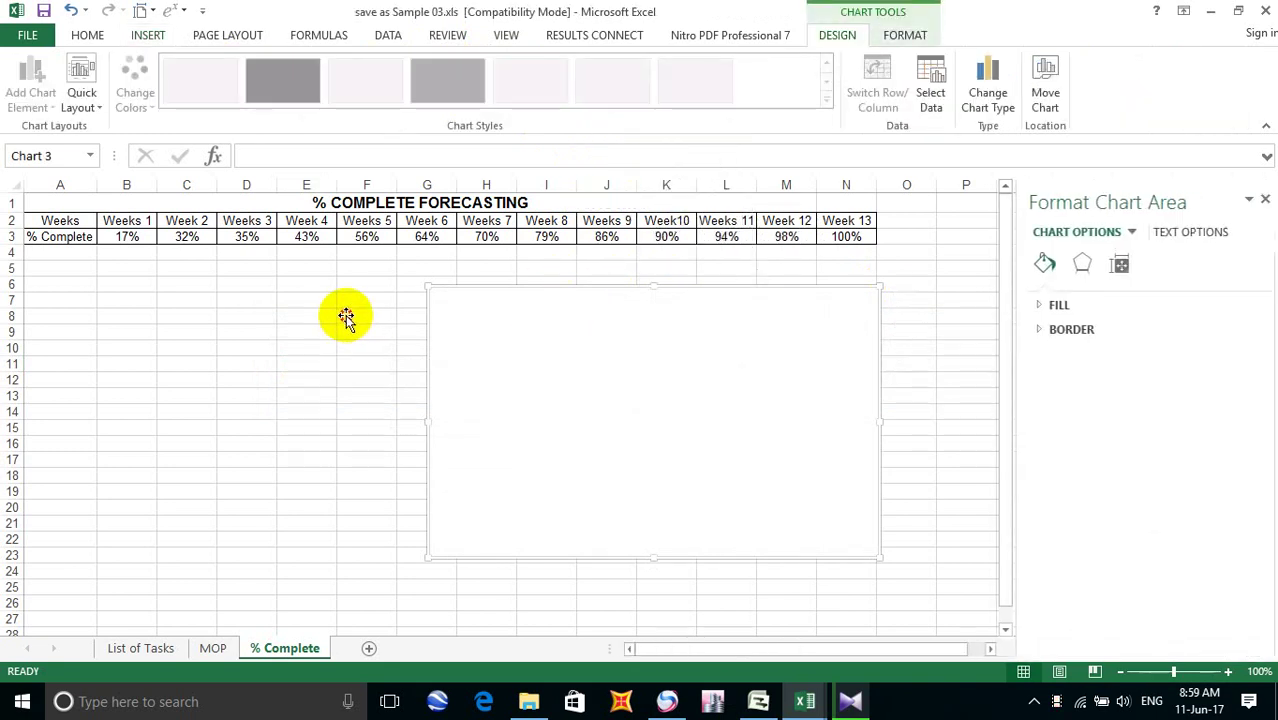
click(343, 316)
click(844, 294)
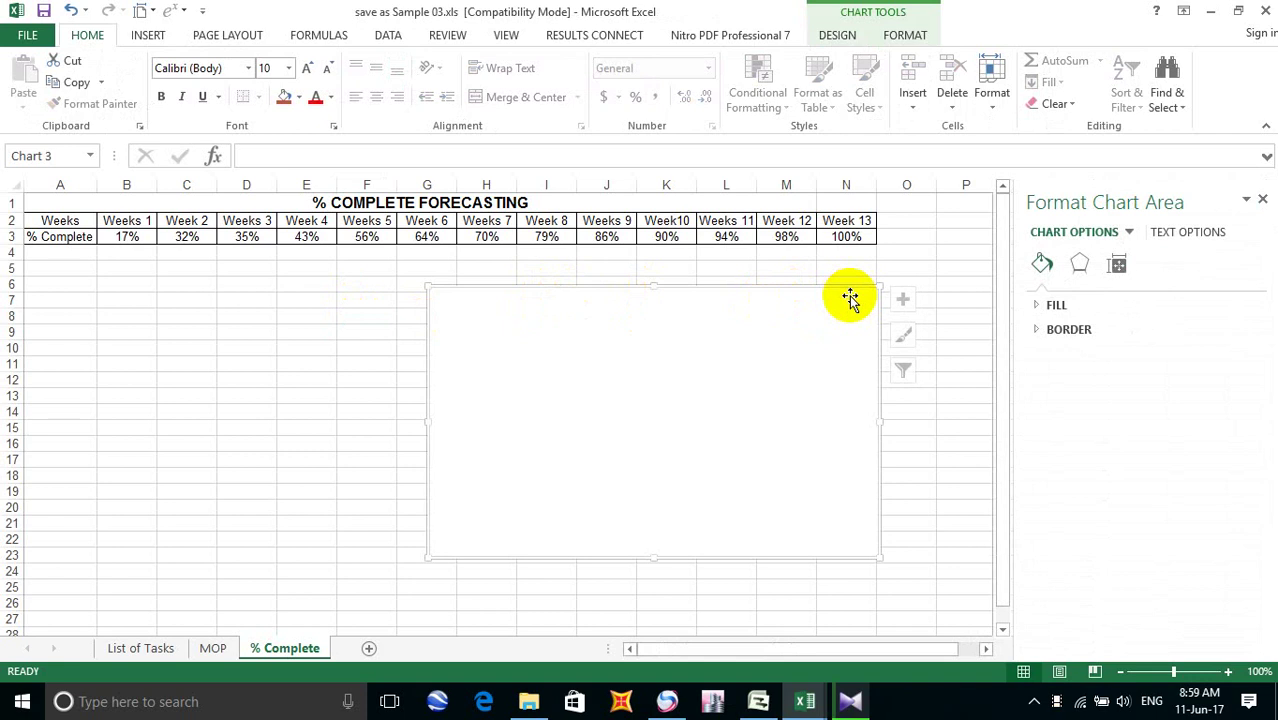
key(Delete)
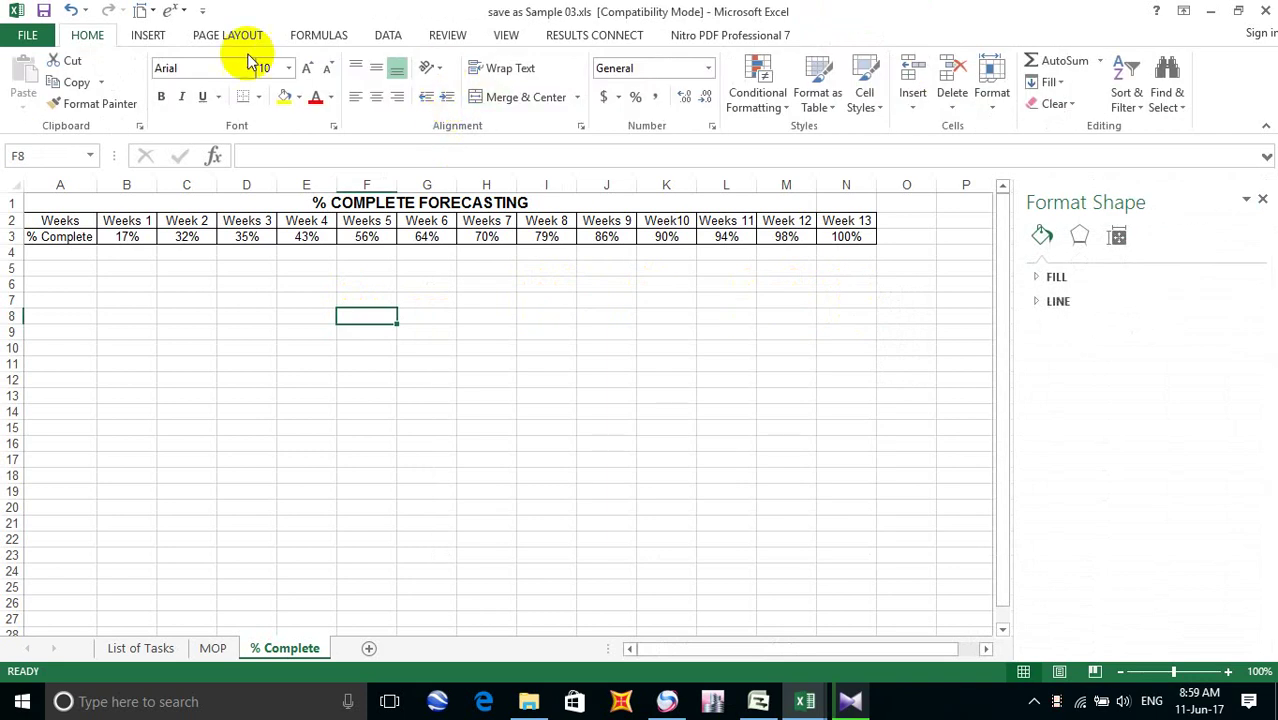
click(152, 36)
click(596, 81)
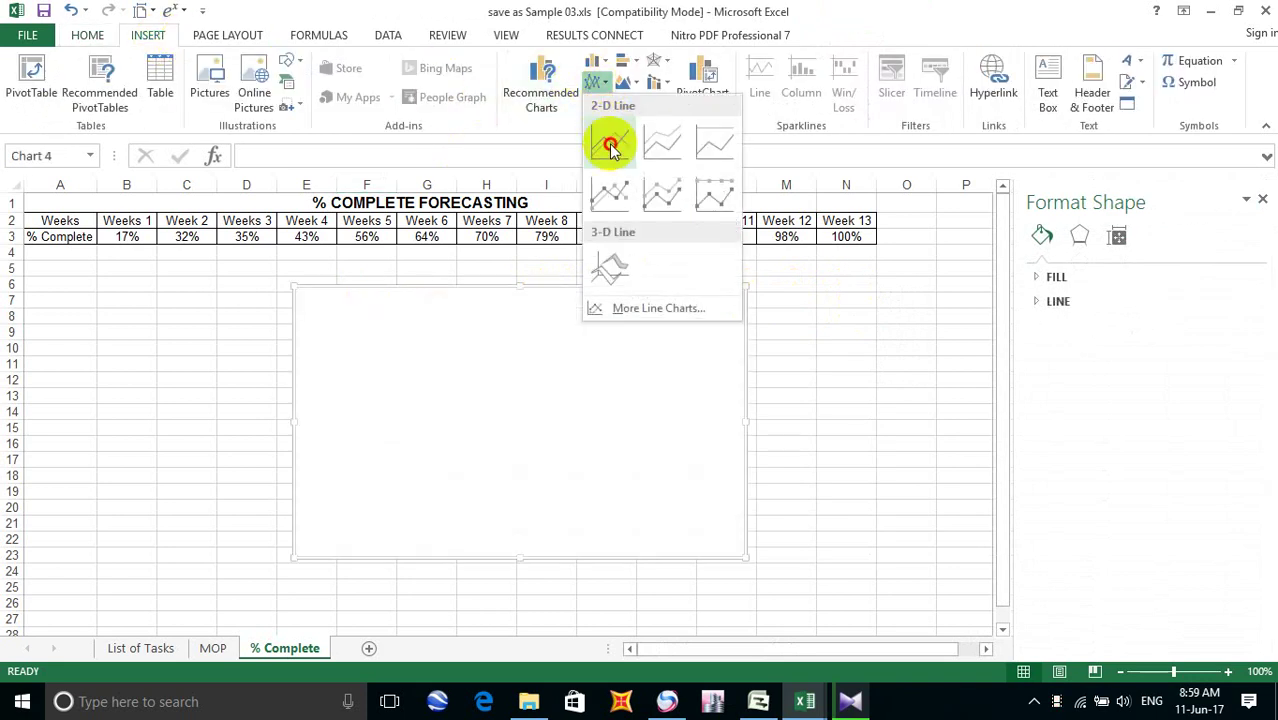
click(607, 140)
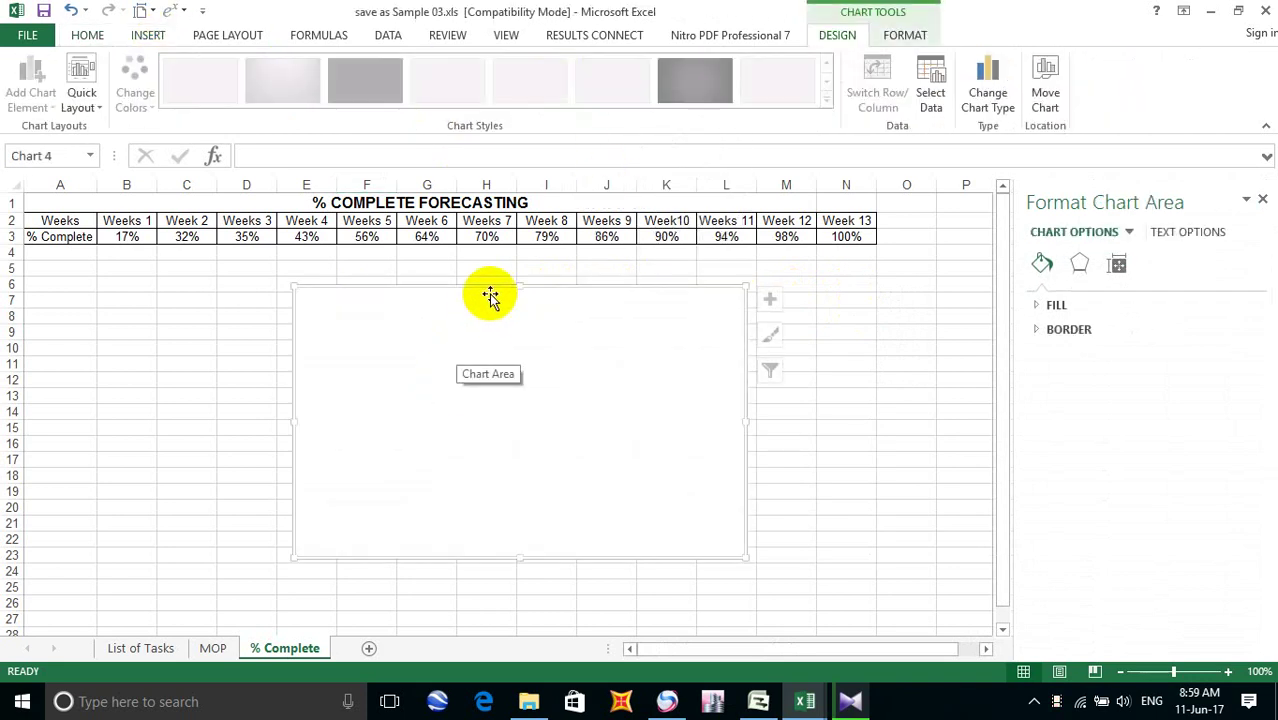
drag(491, 294, 182, 250)
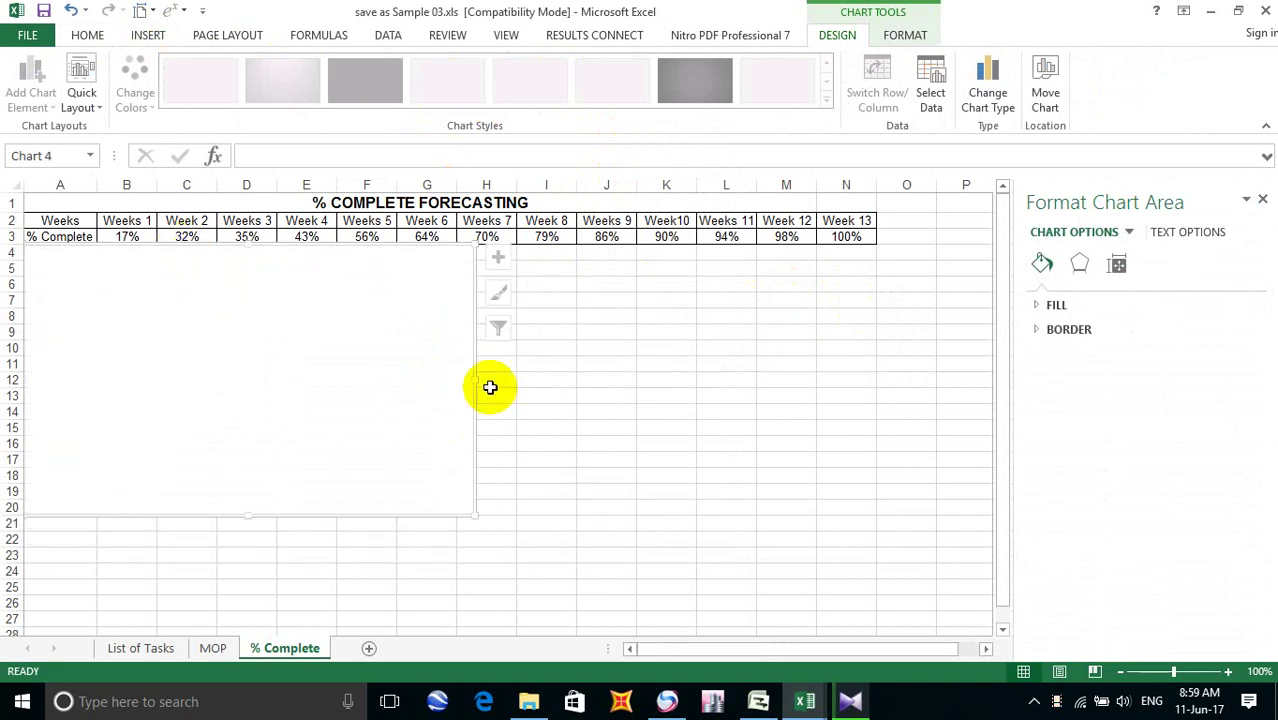
drag(475, 379, 876, 386)
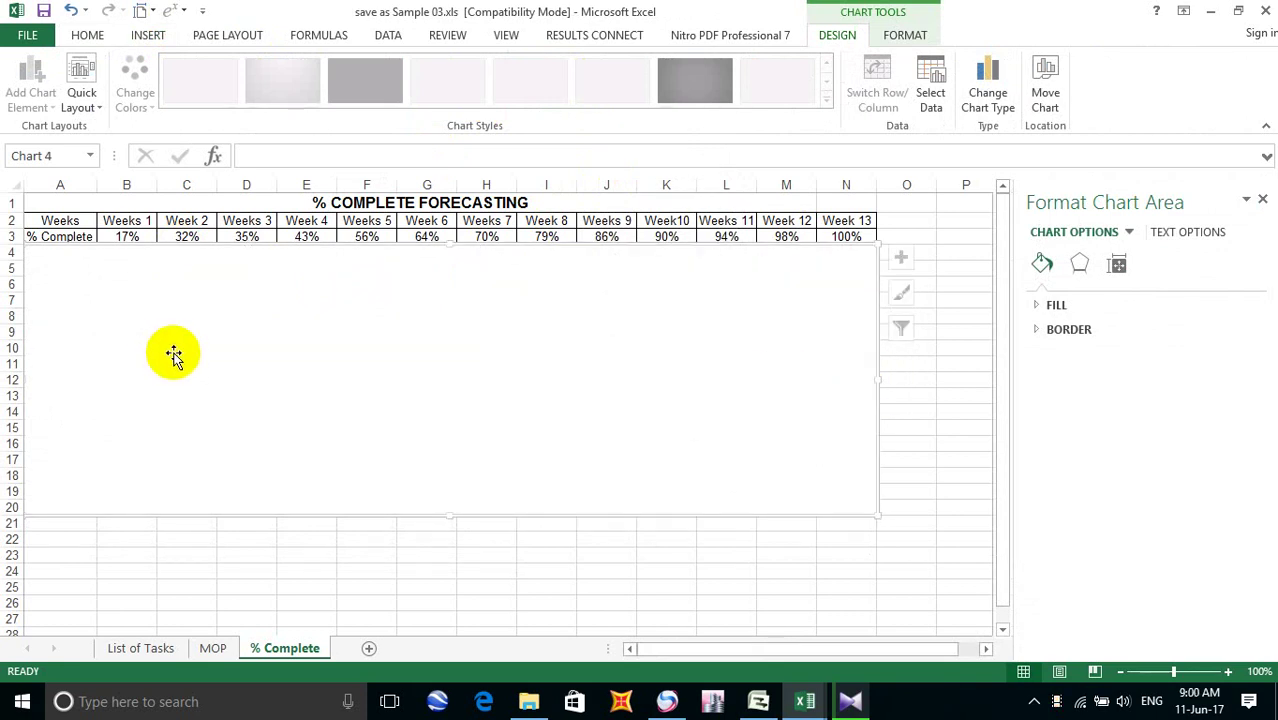
key(Delete)
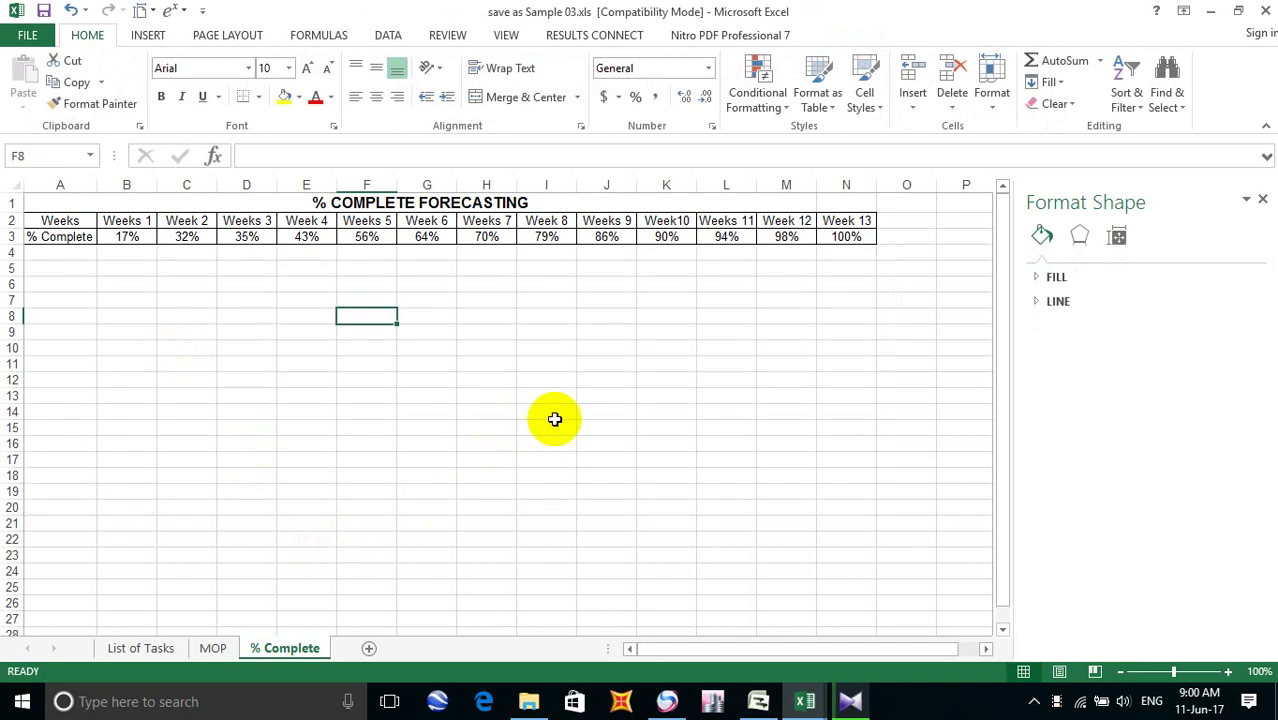
Insert an empty 2-D line chart directly below the forecasting table and widen it to span columns A to N
click(152, 38)
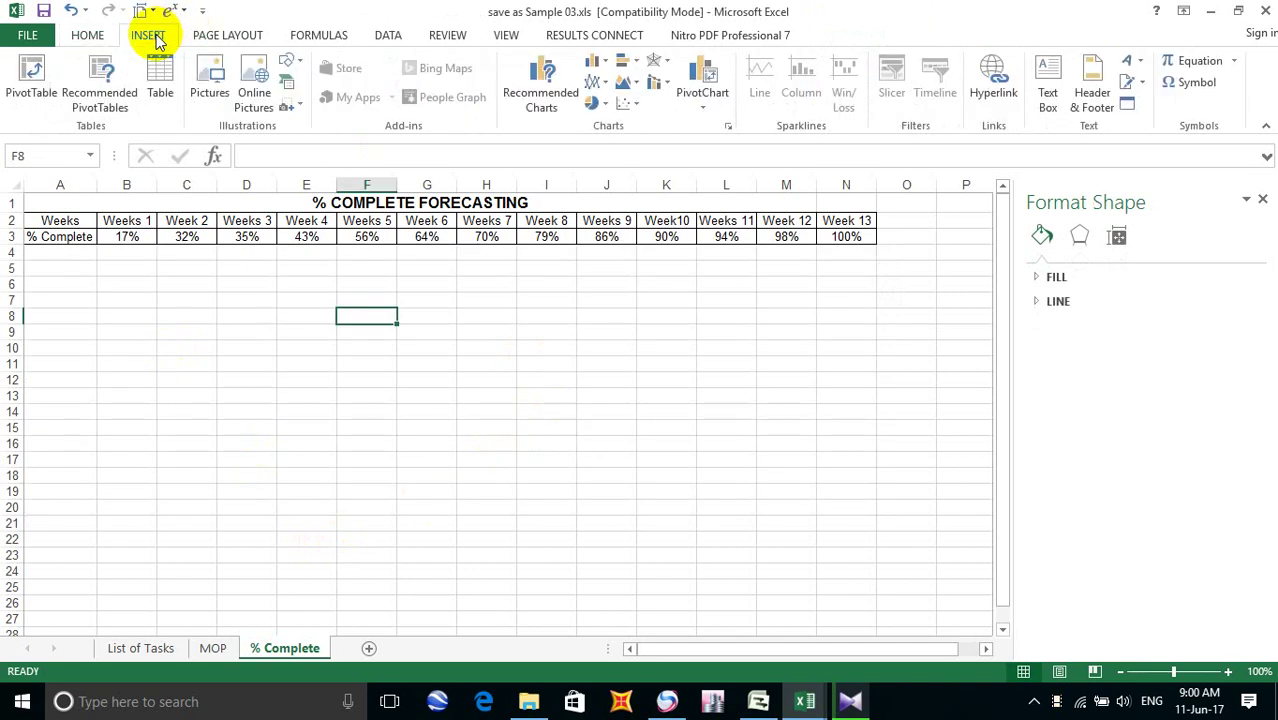
click(600, 84)
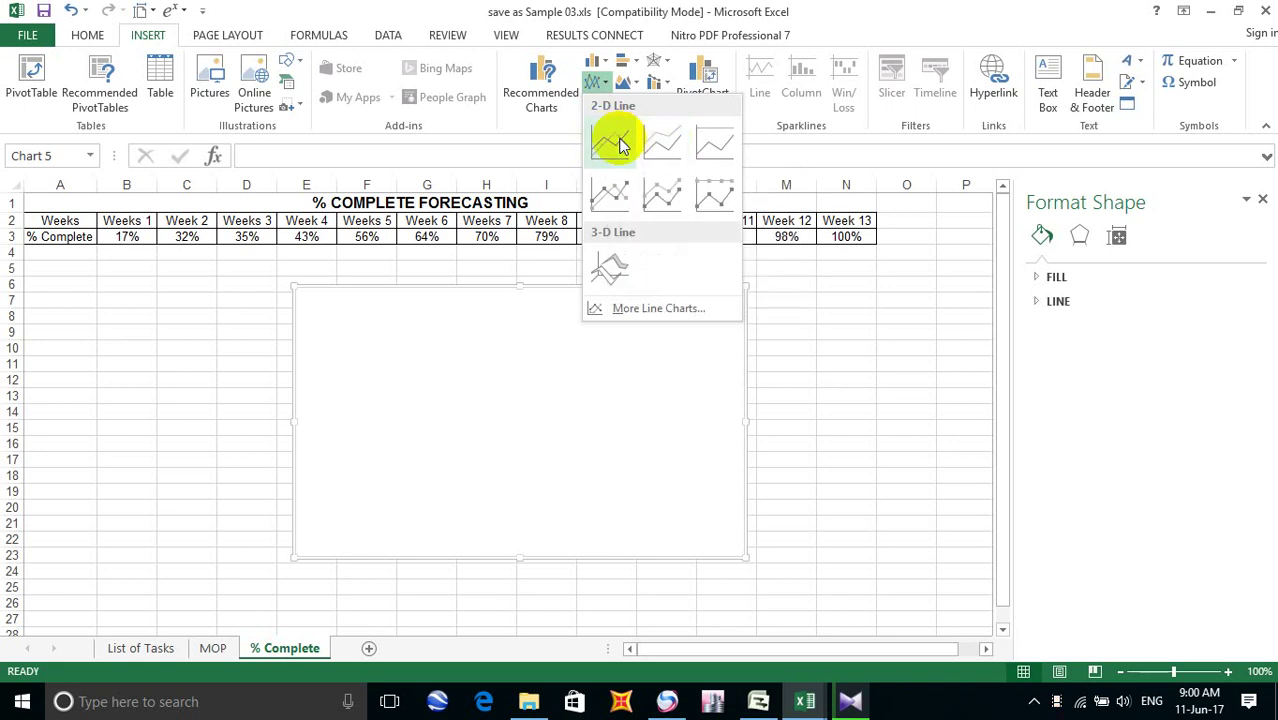
click(620, 143)
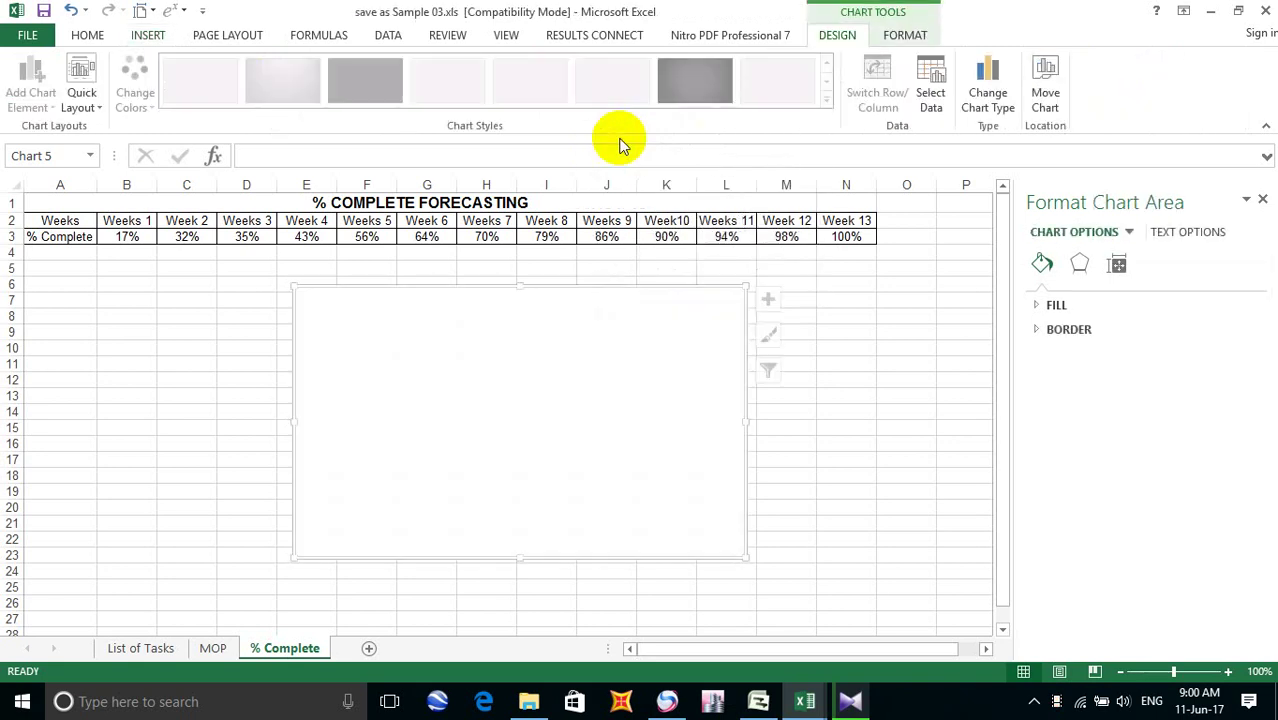
drag(538, 292, 263, 251)
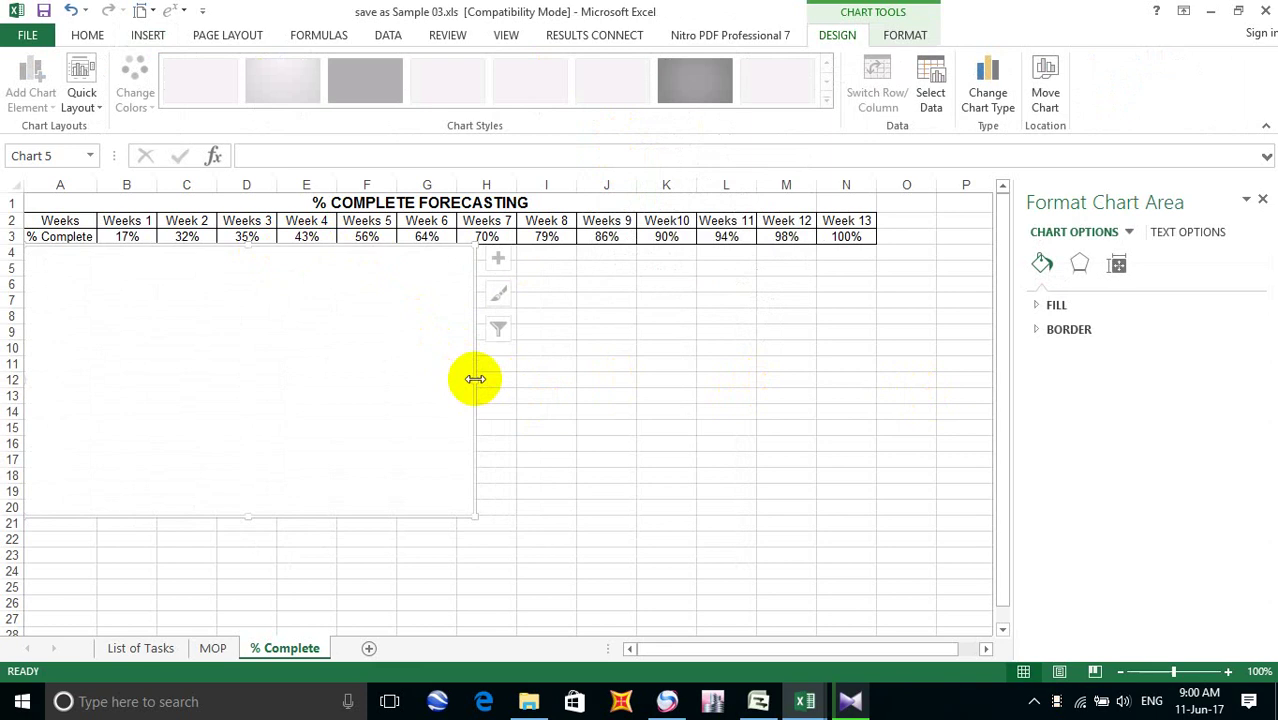
drag(475, 379, 876, 374)
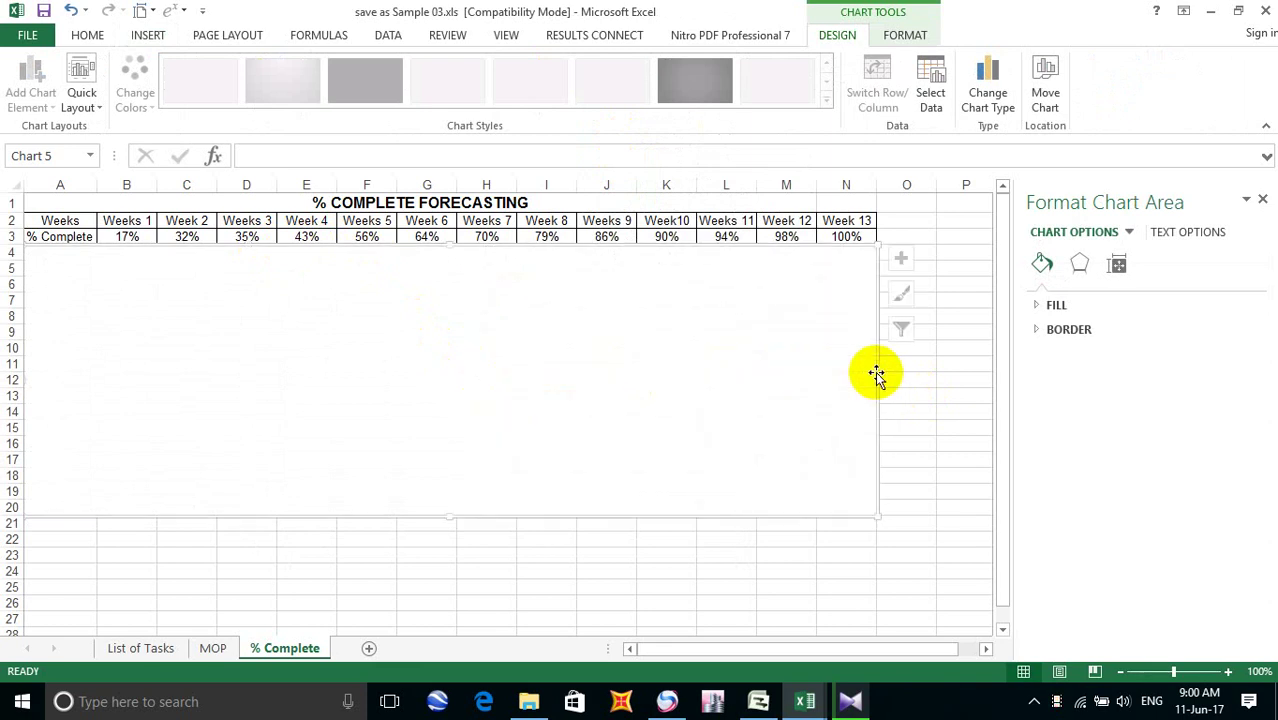
right_click(300, 315)
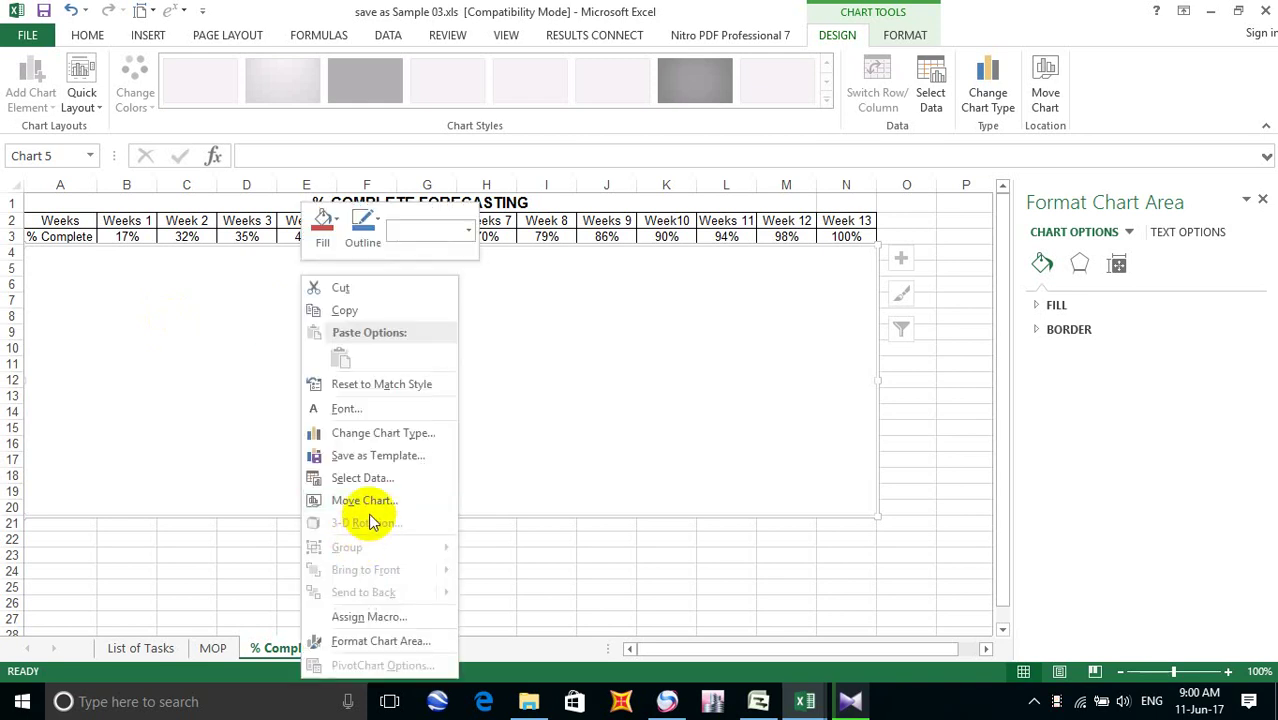
click(378, 641)
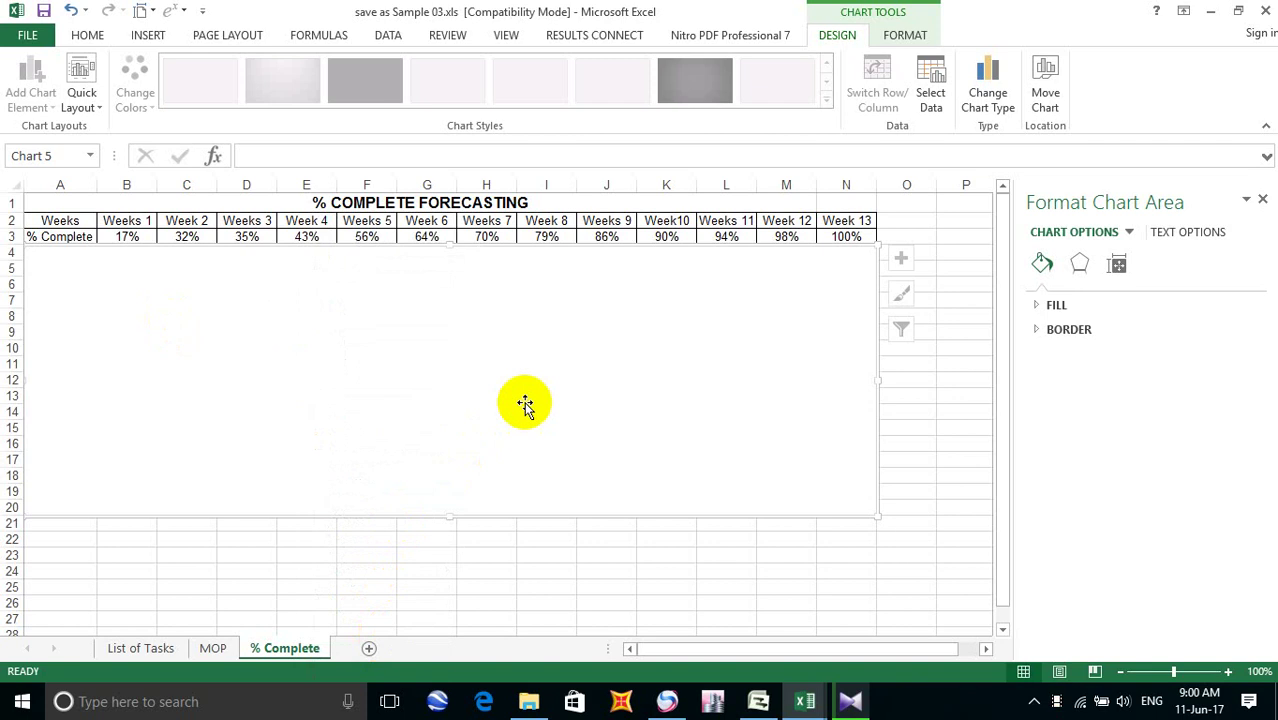
click(1040, 306)
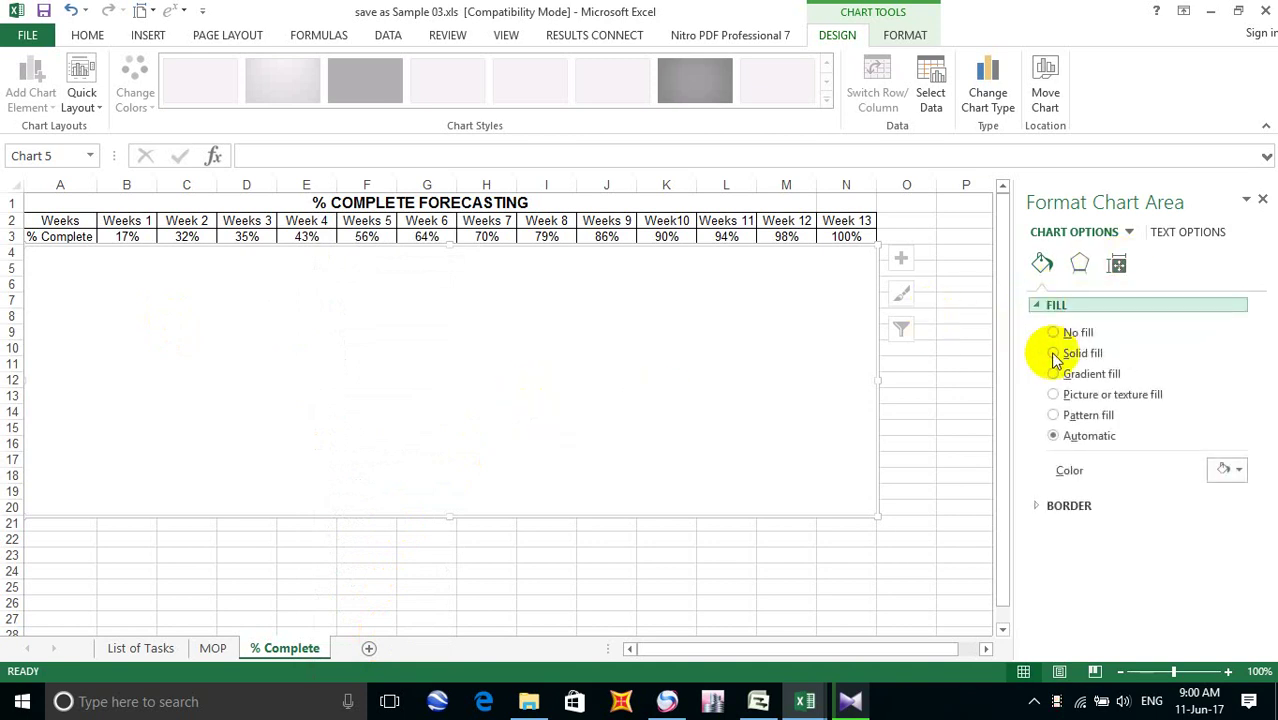
click(1058, 416)
click(1055, 437)
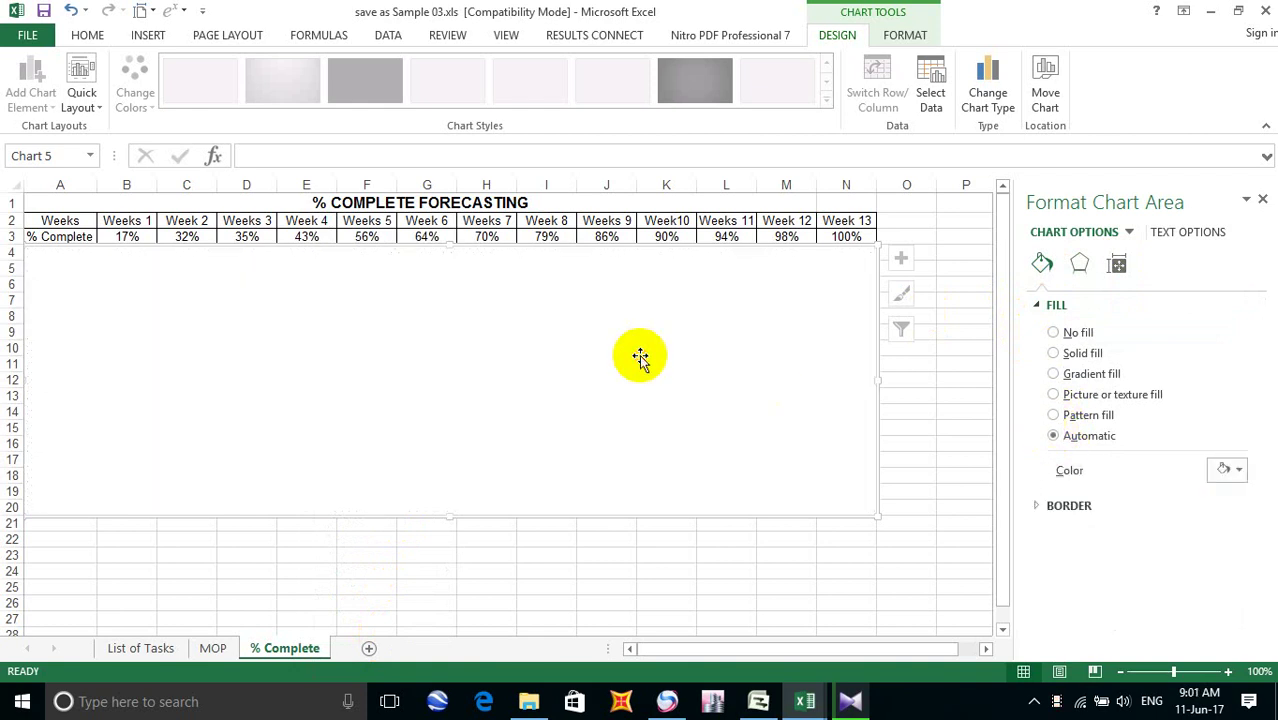
right_click(438, 366)
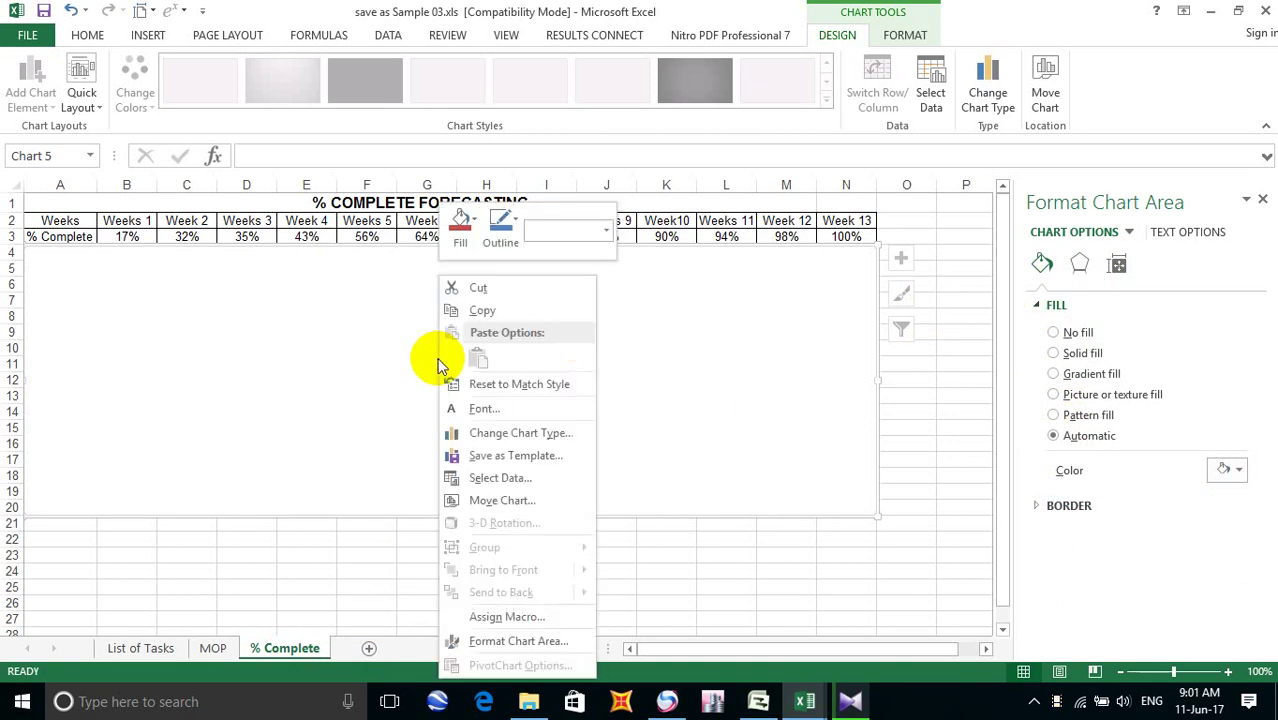
click(505, 616)
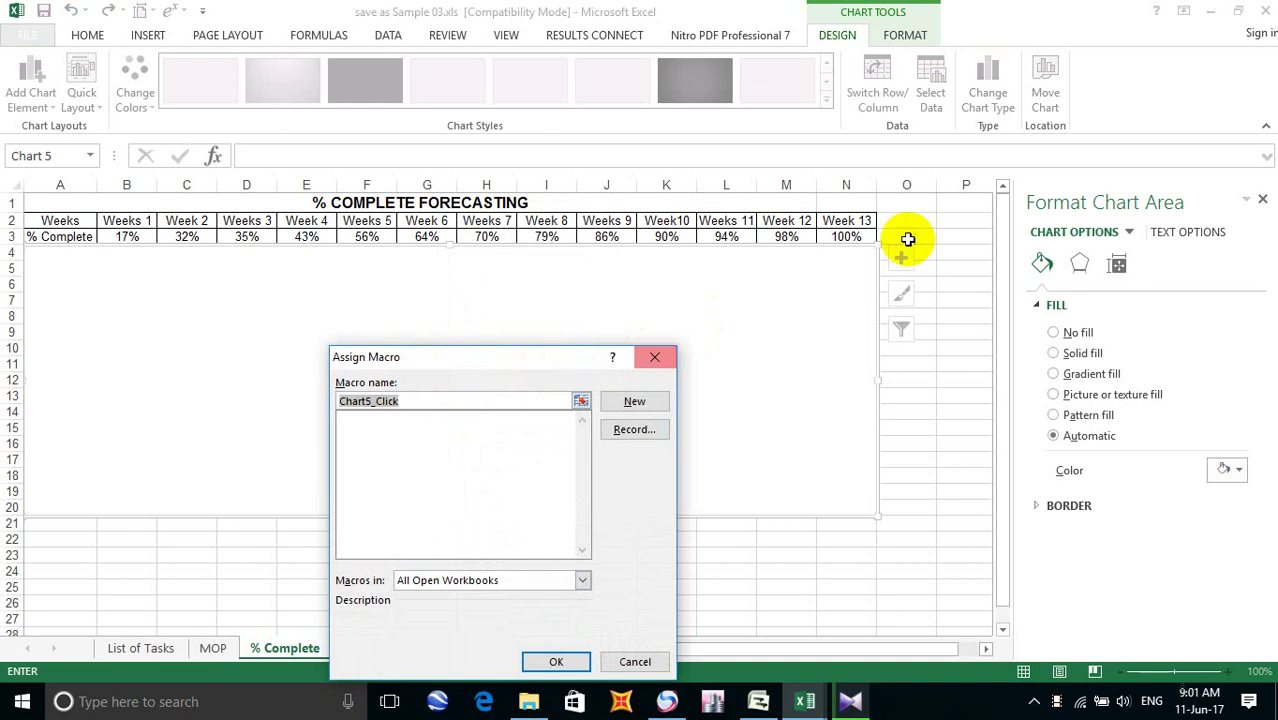
click(658, 357)
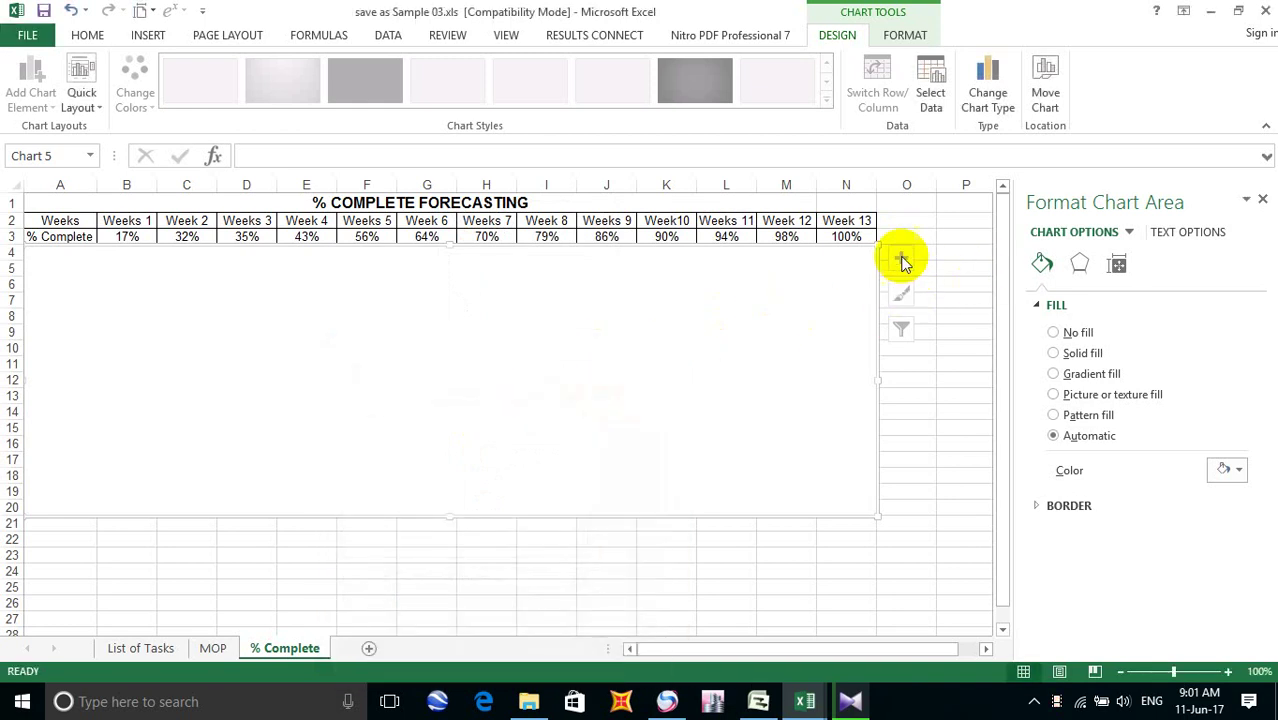
right_click(434, 252)
key(Escape)
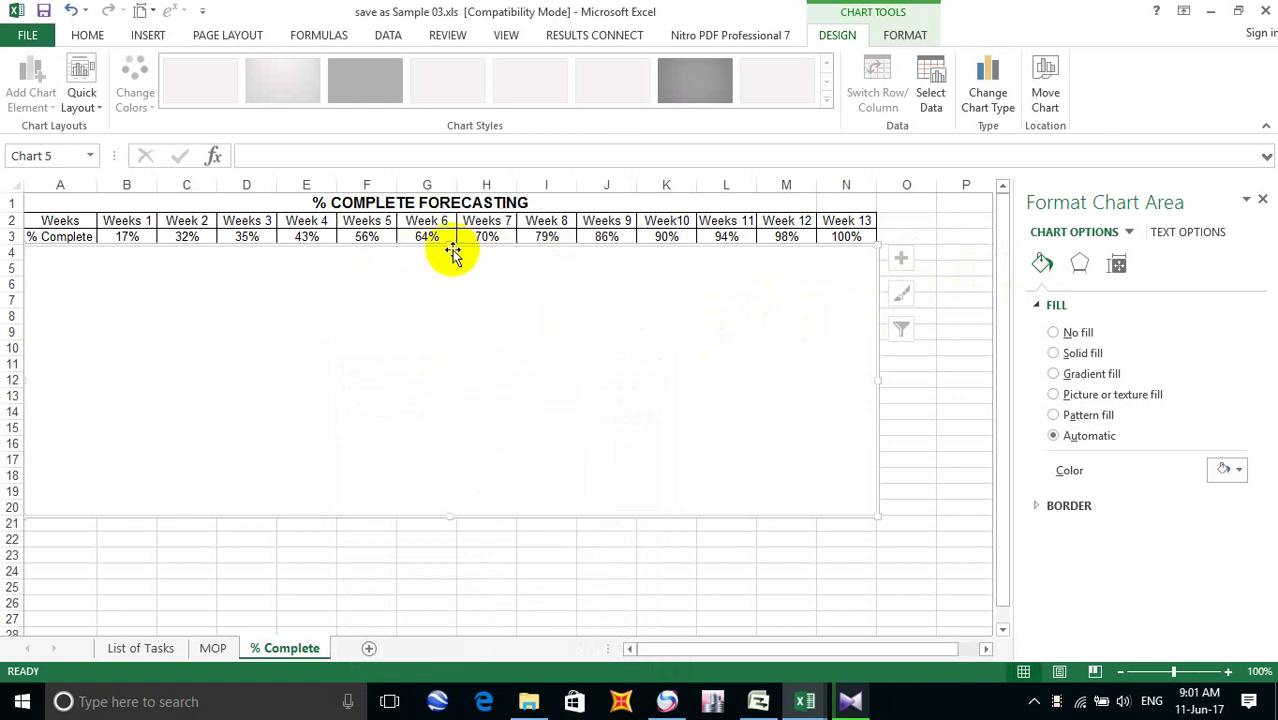
Delete the empty line chart spanning columns A to N below the forecasting table
mouse_move(450, 250)
mouse_down()
mouse_move(448, 317)
mouse_move(442, 250)
mouse_up()
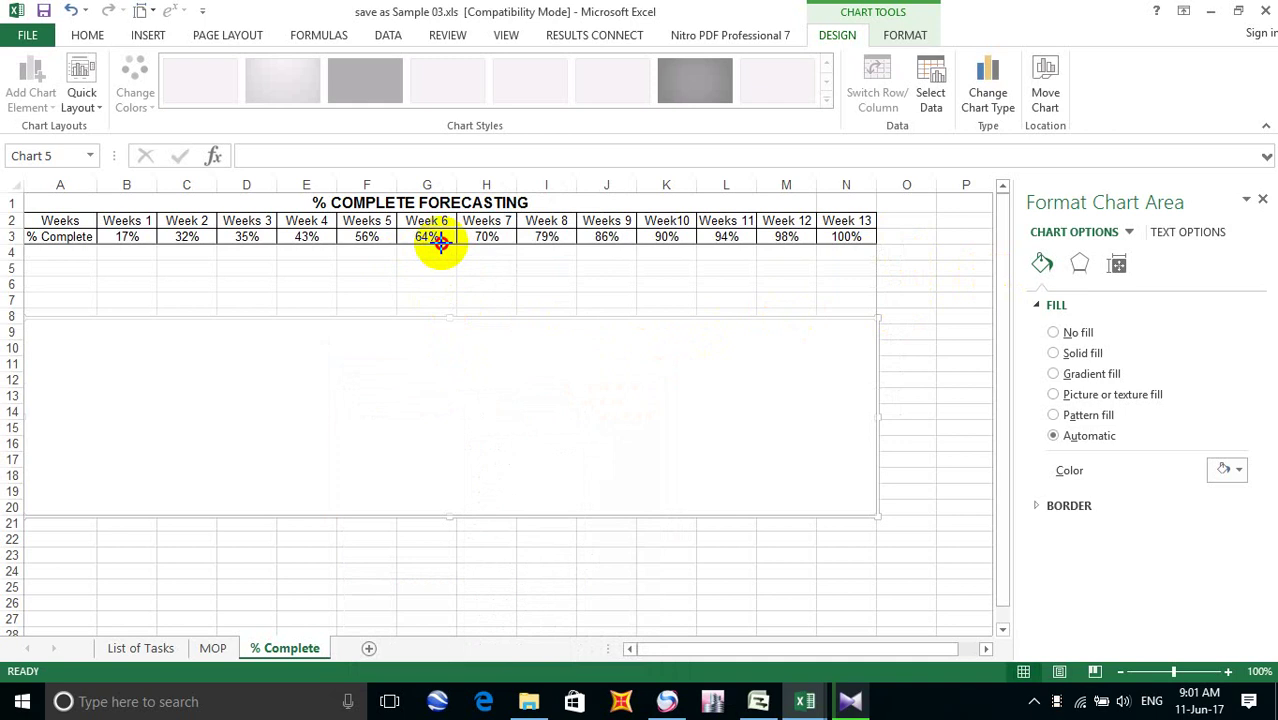
right_click(457, 442)
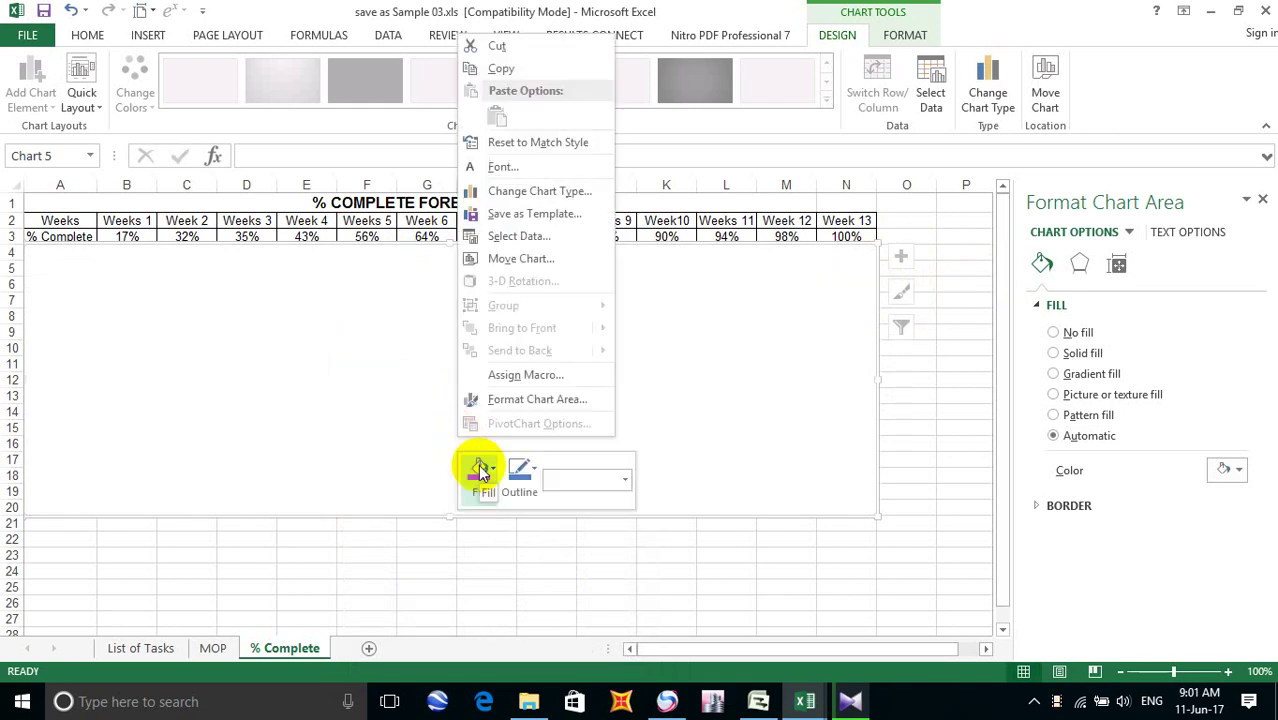
click(480, 470)
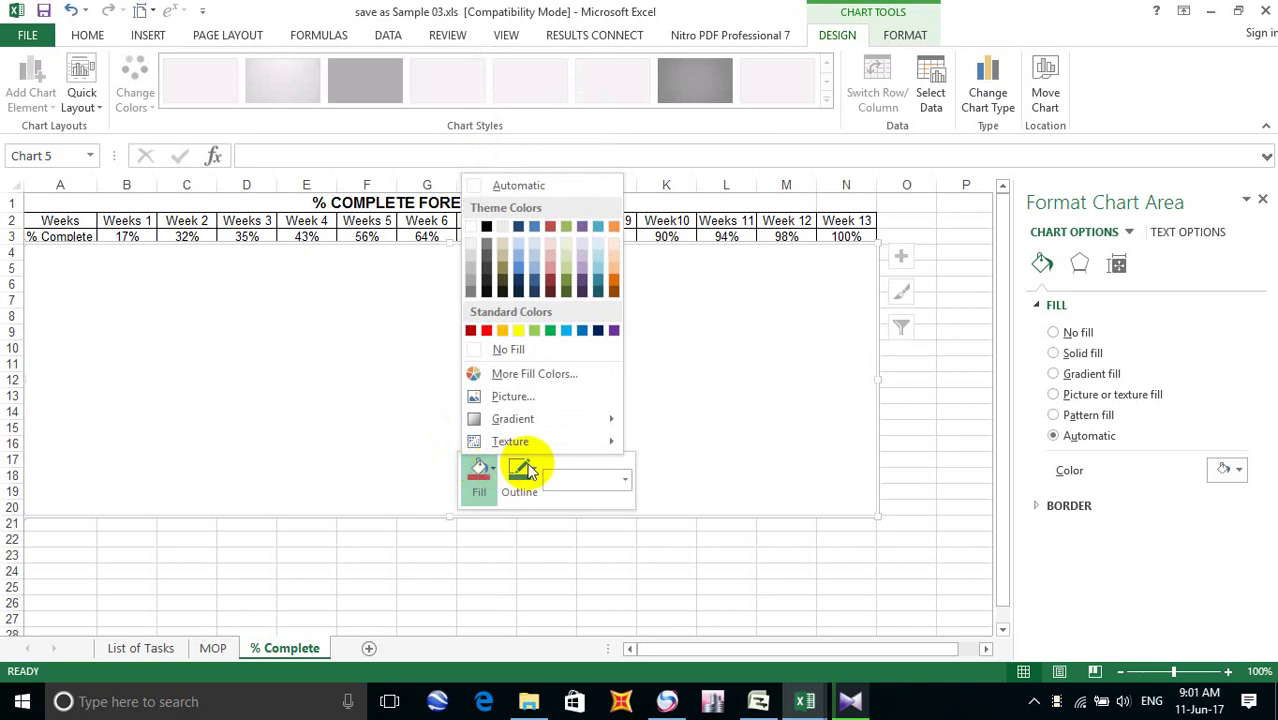
click(521, 470)
click(847, 345)
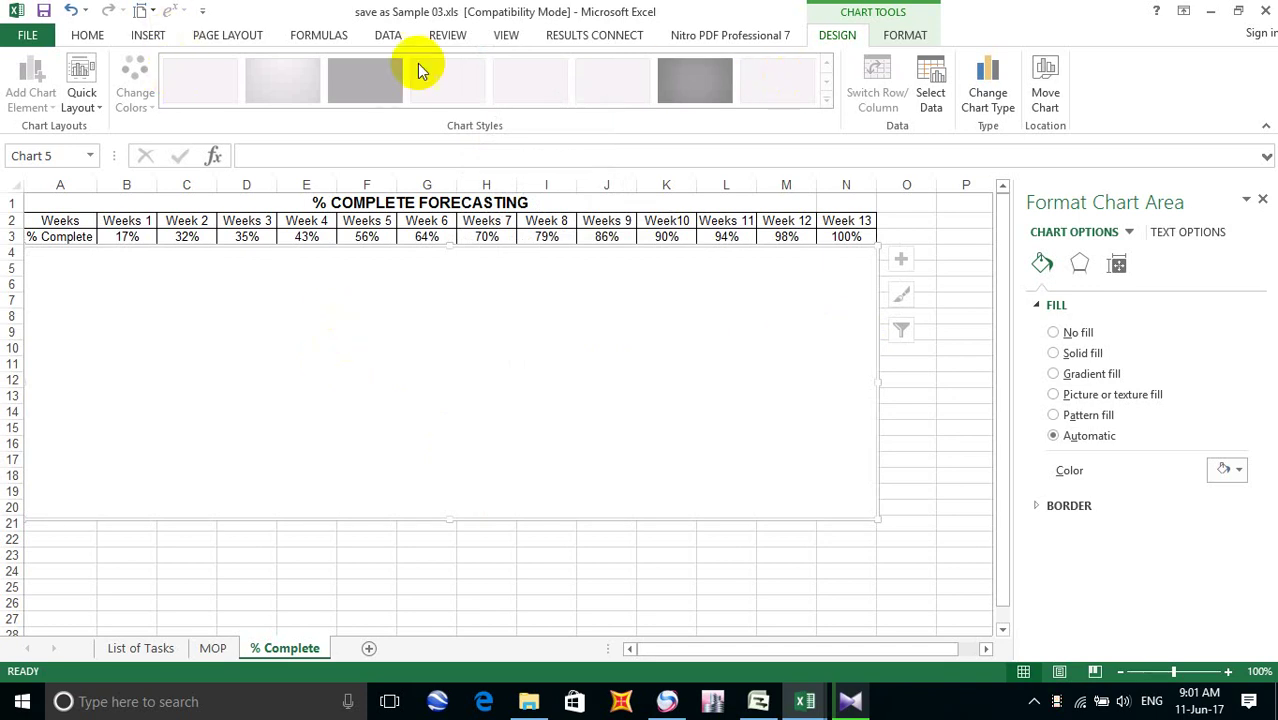
key(Delete)
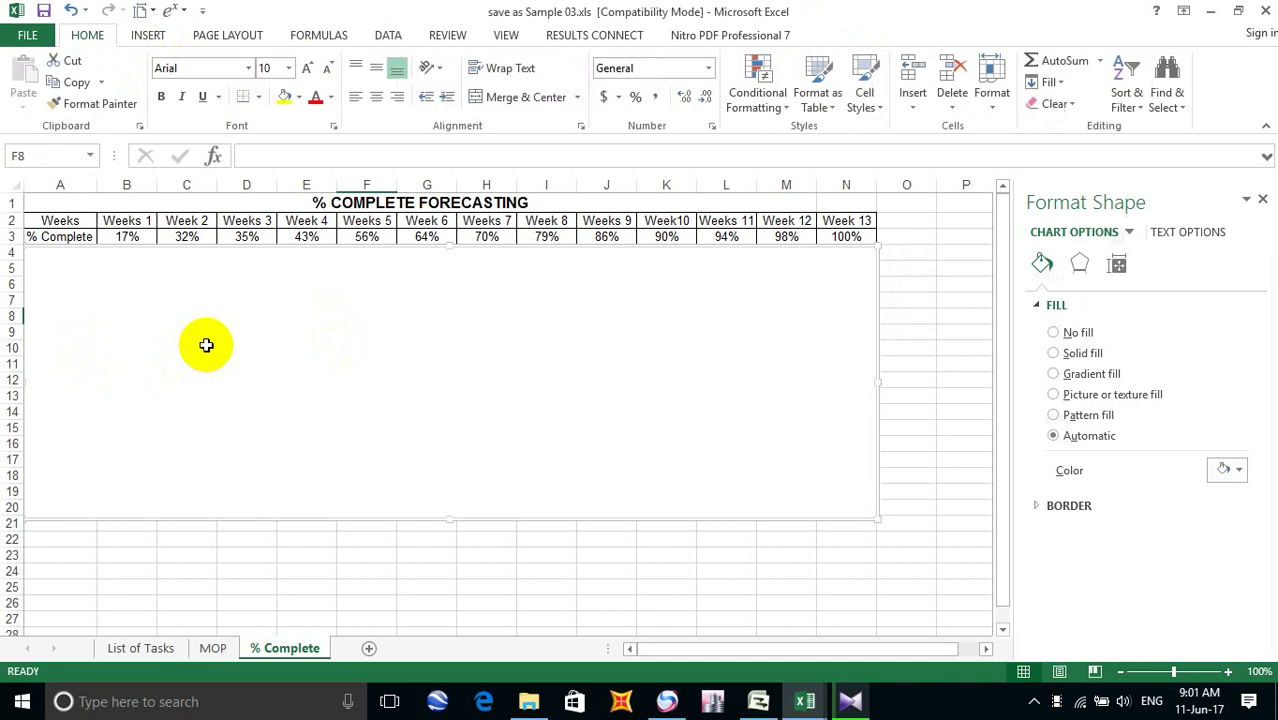
Undo the recent edits back through all the empty chart insertions and the Week 13 completion entry
click(55, 263)
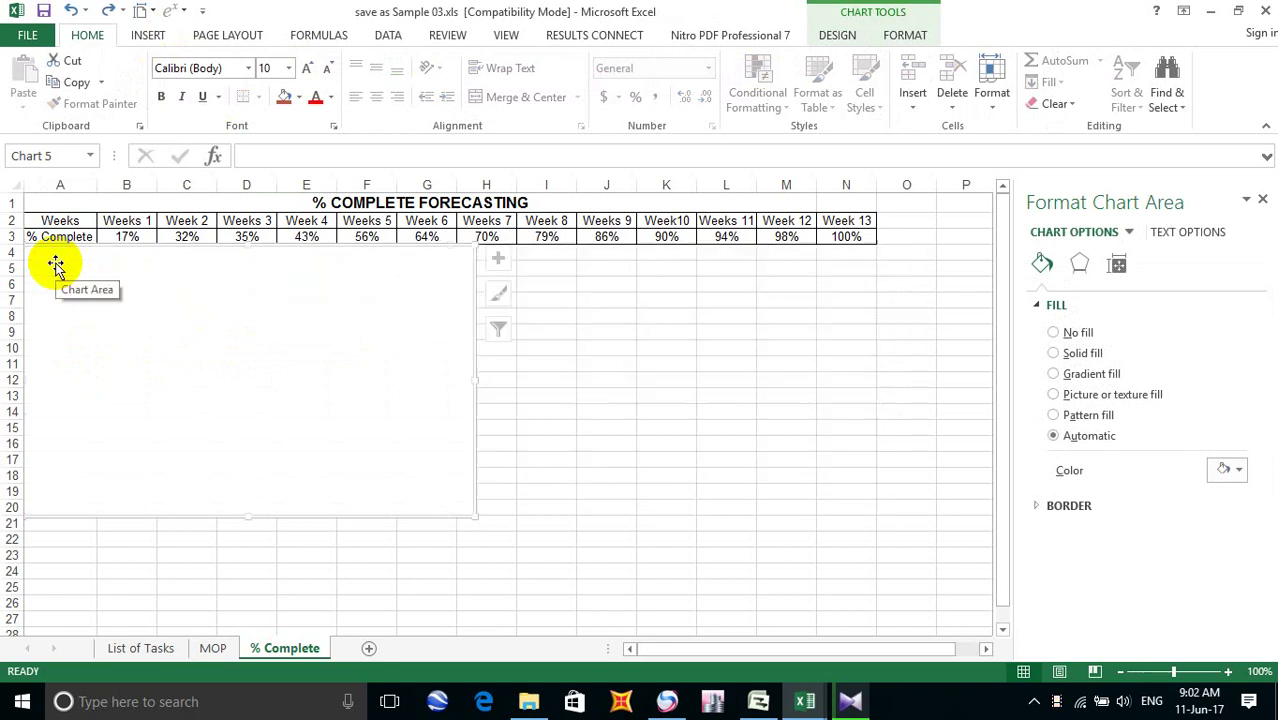
key(ctrl+z)
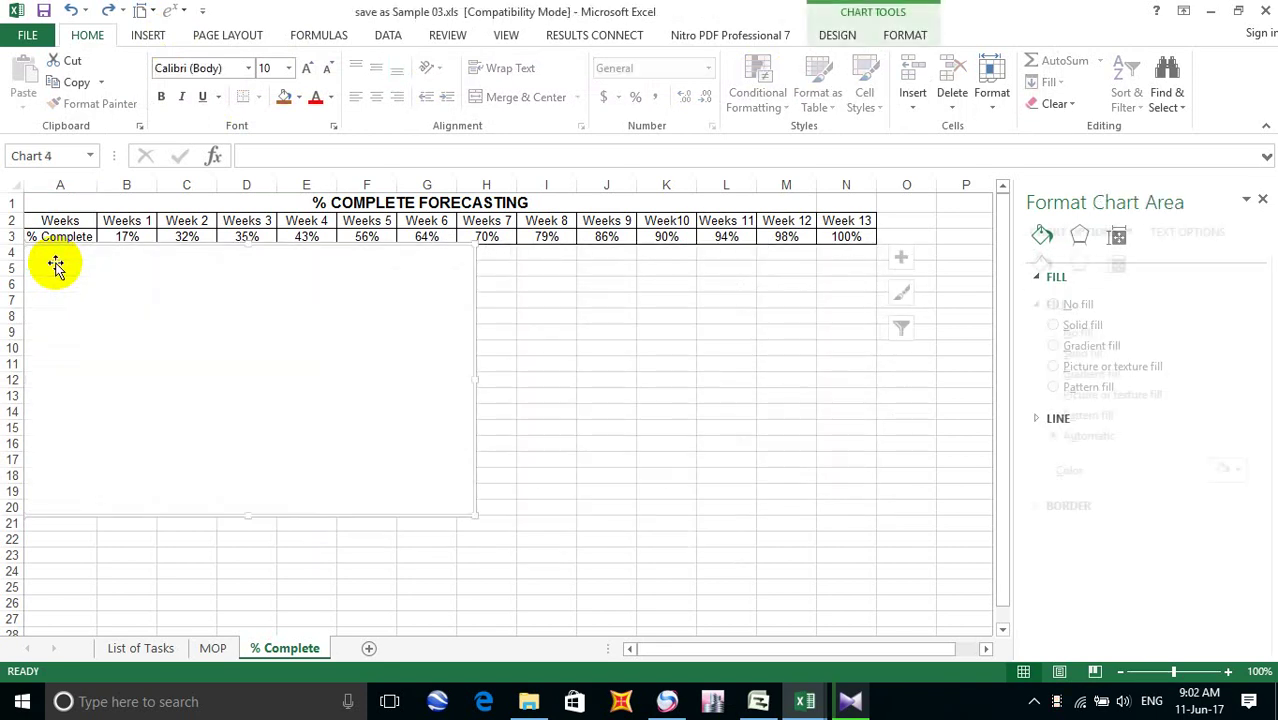
click(57, 267)
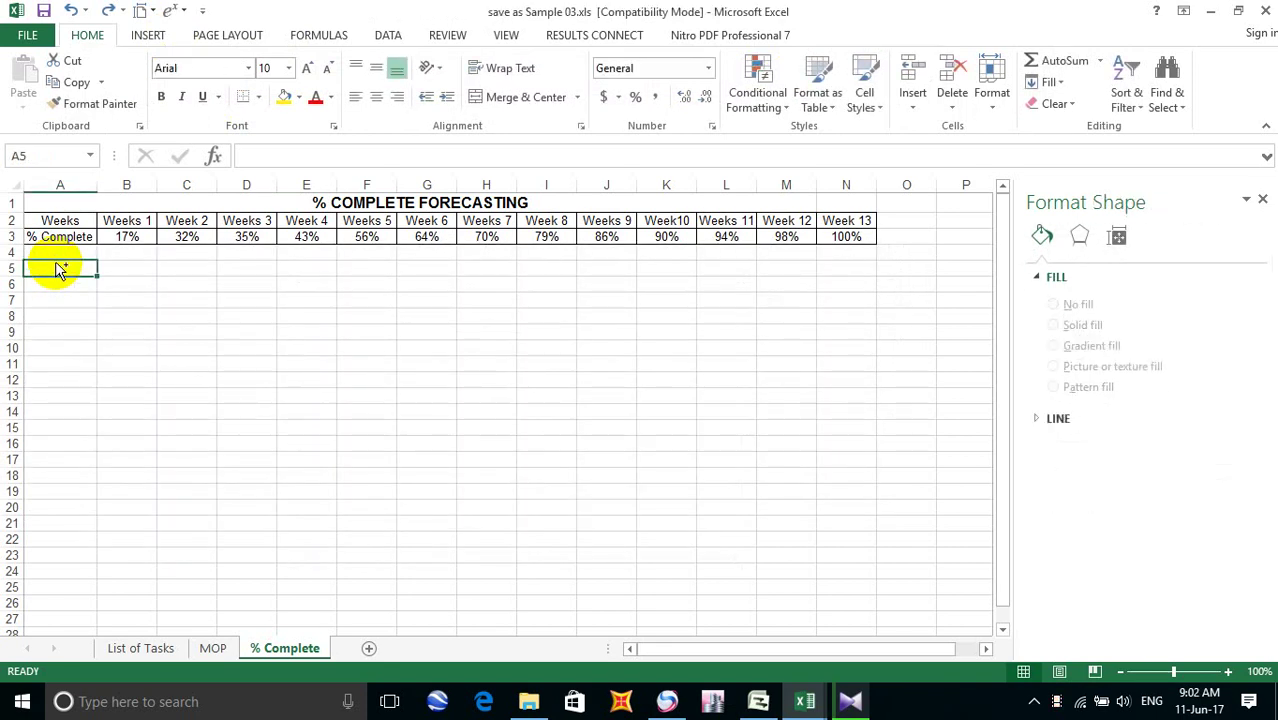
key(ctrl+z)
key(ctrl+z)
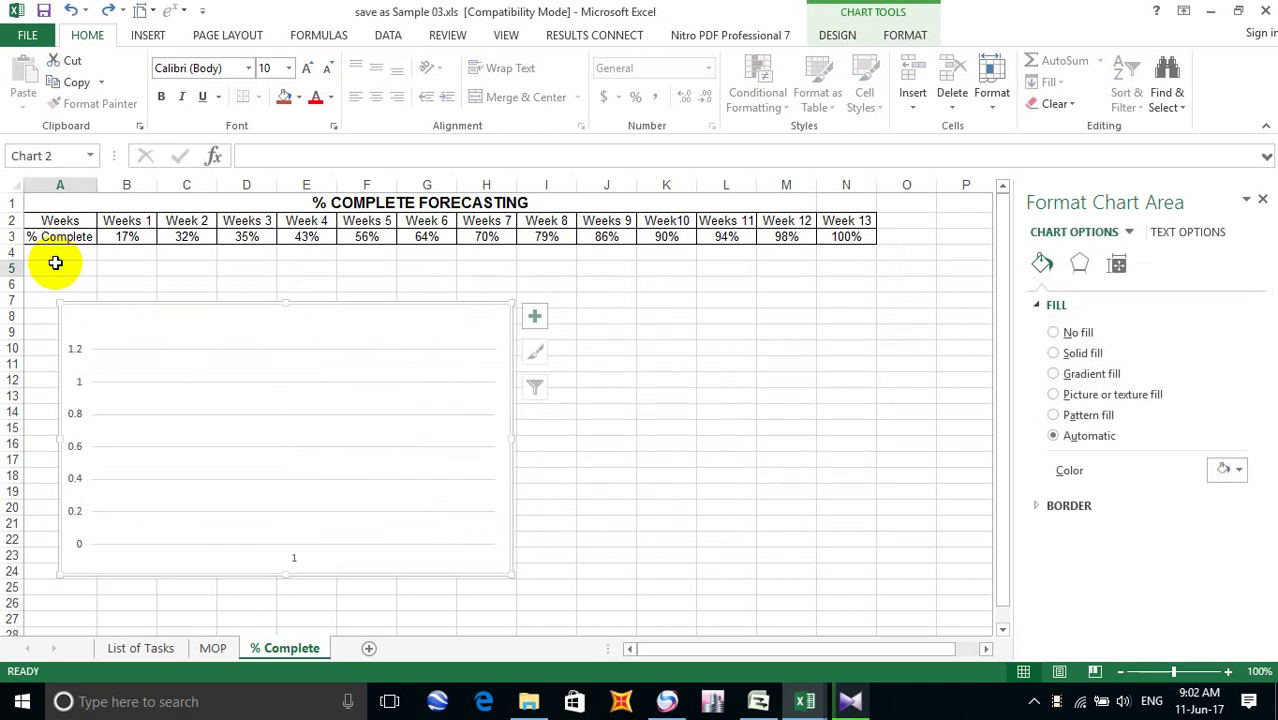
key(ctrl+z)
key(ctrl+z)
key(ctrl+z)
key(ctrl+z)
key(ctrl+z)
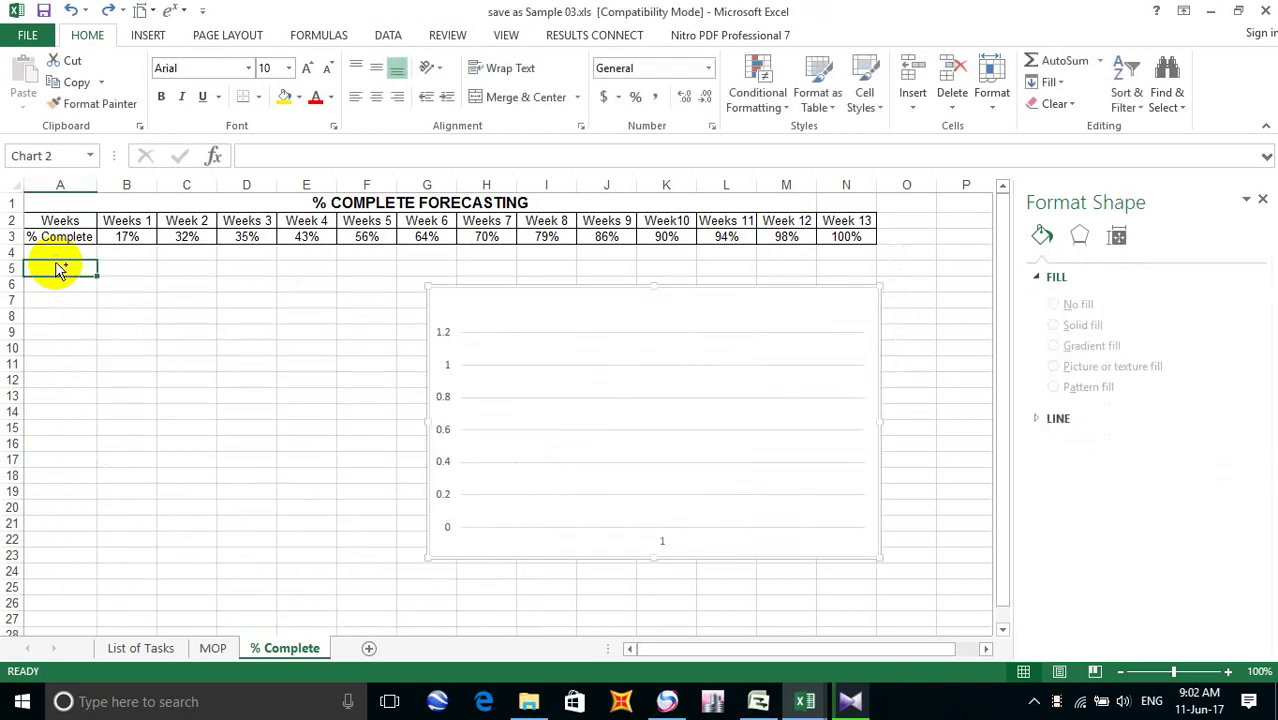
click(203, 299)
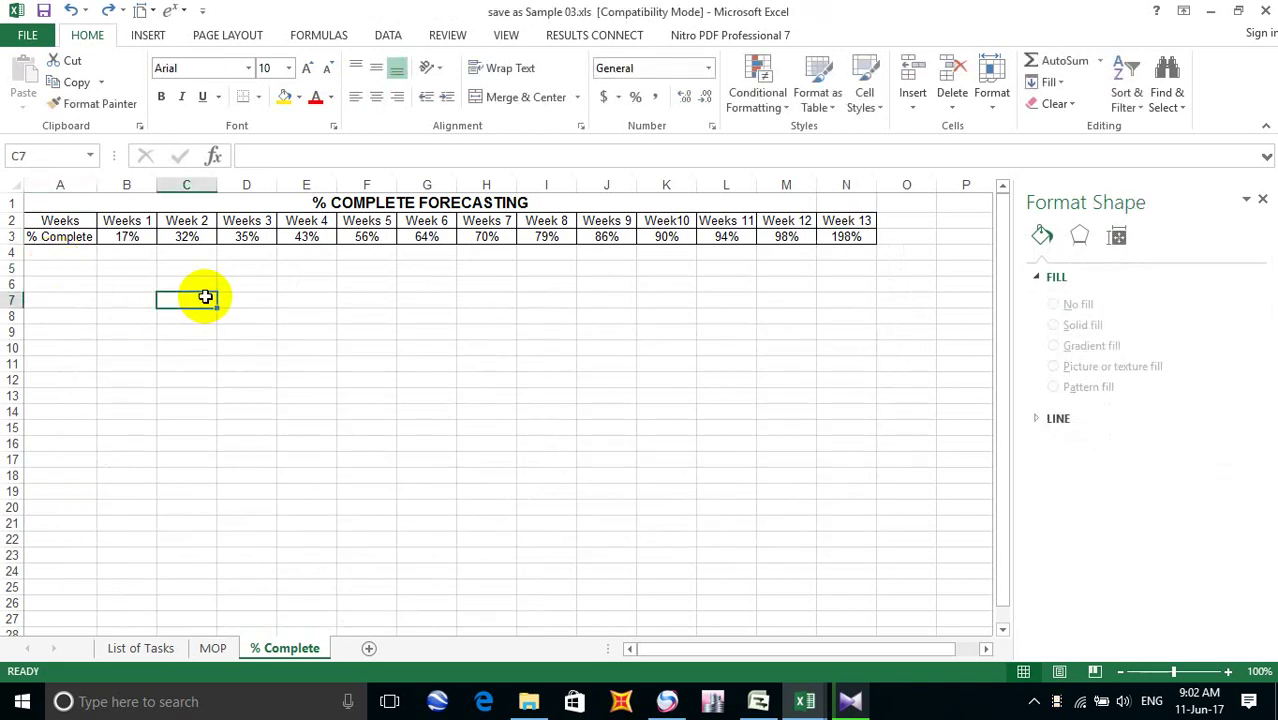
Replace the Week 13 completion value in N3 with 100%
double_click(850, 238)
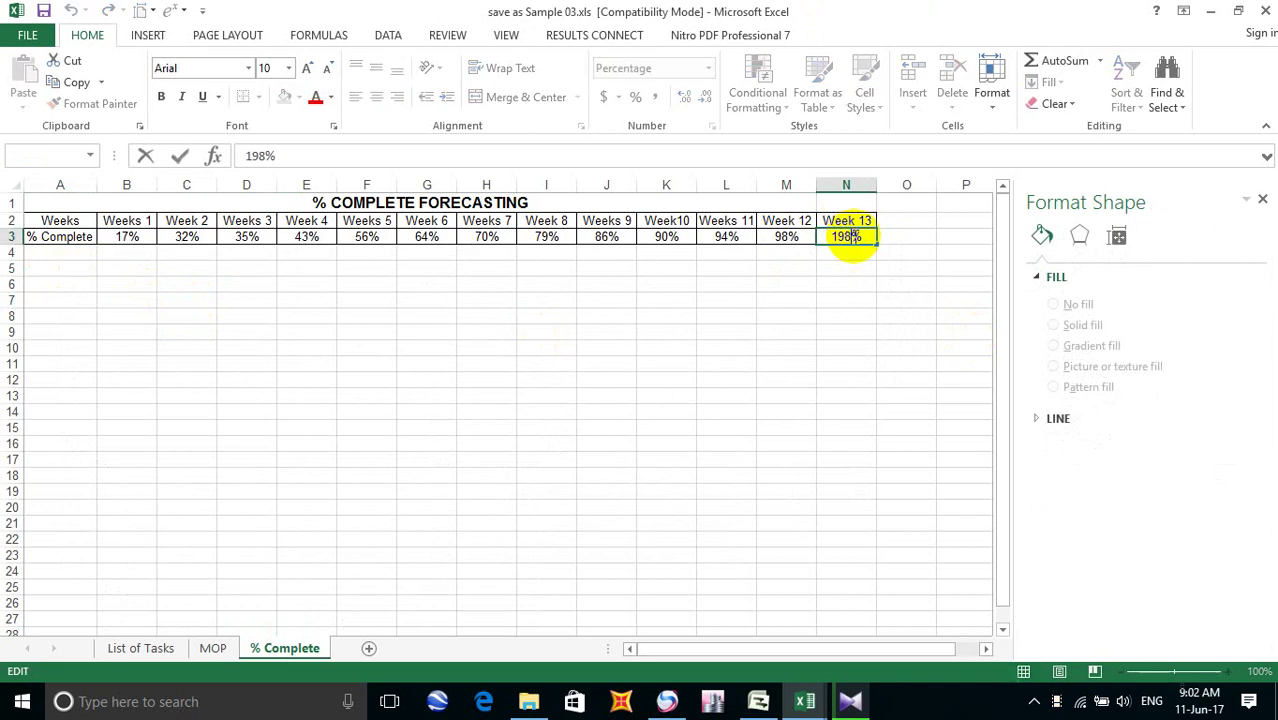
text(100)
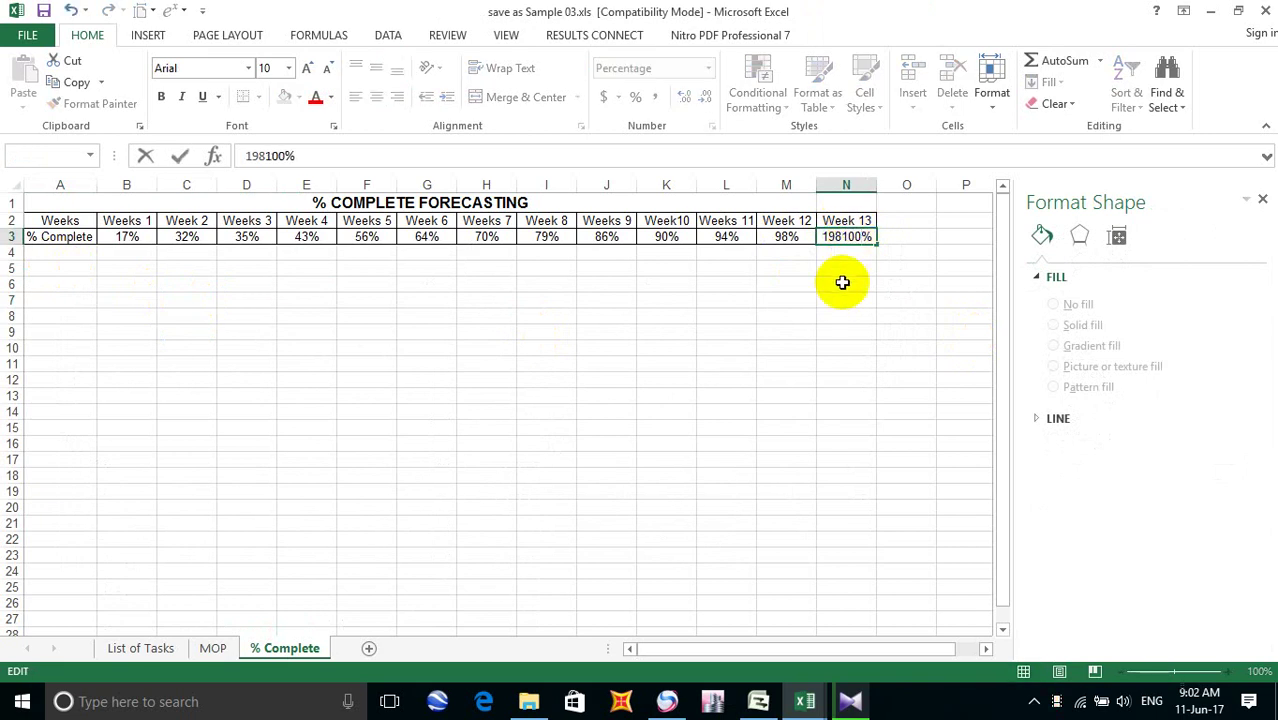
key(BackSpace)
key(BackSpace)
key(BackSpace)
click(864, 312)
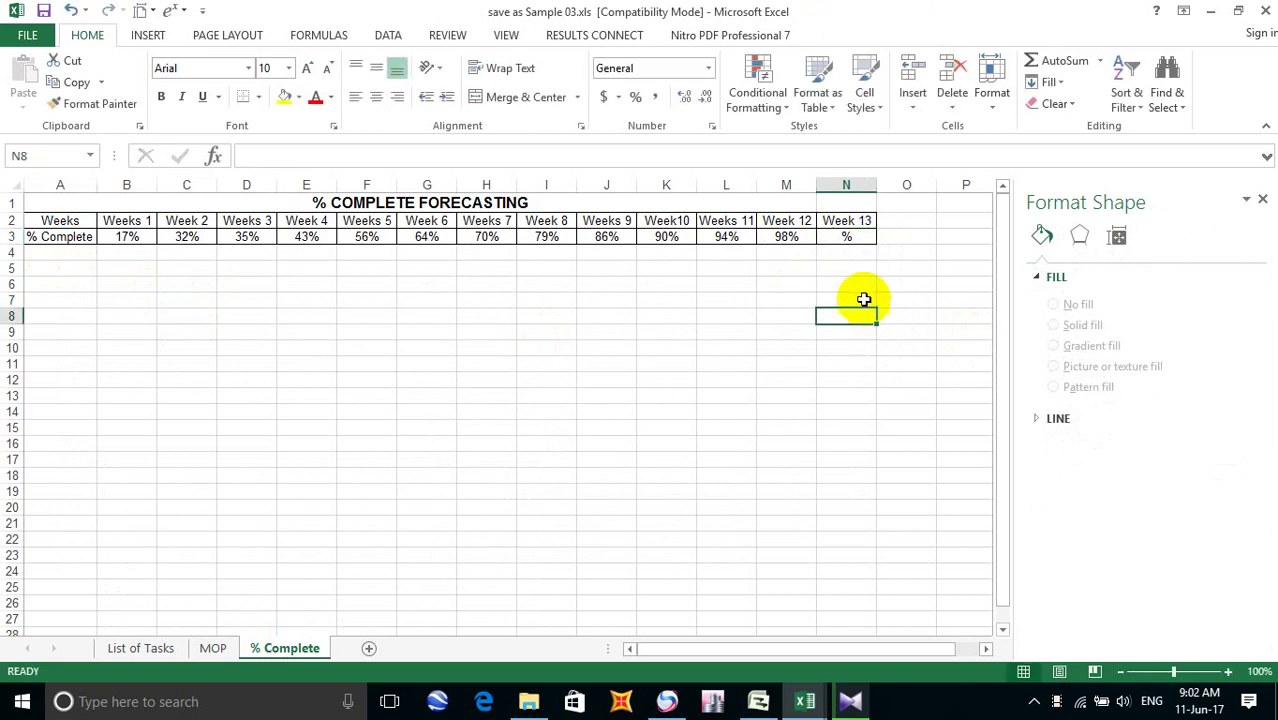
click(845, 237)
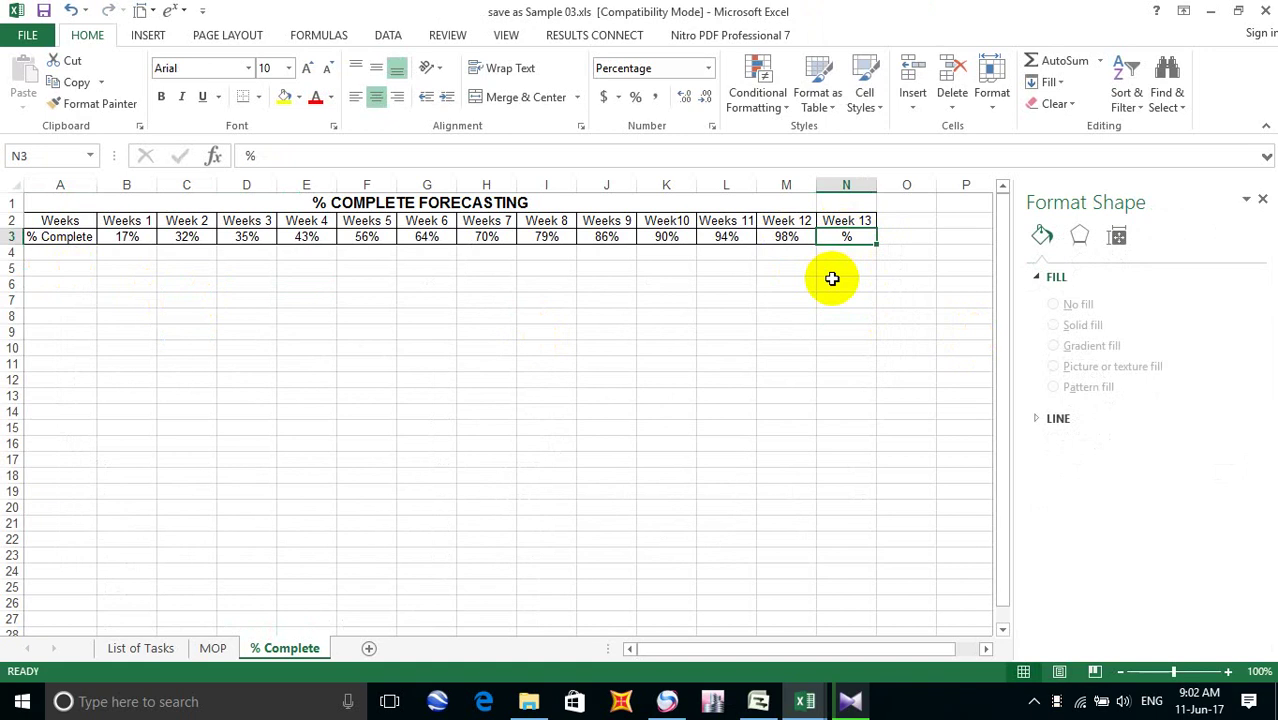
text(1)
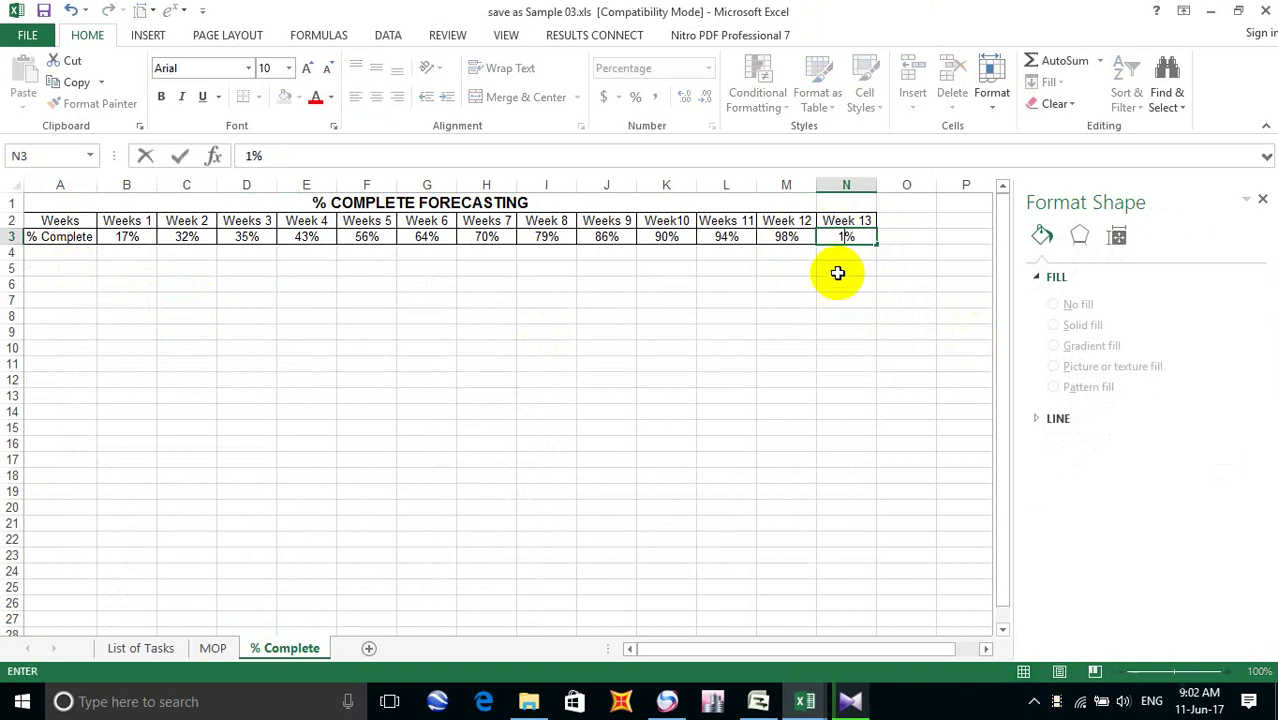
text(00)
click(843, 300)
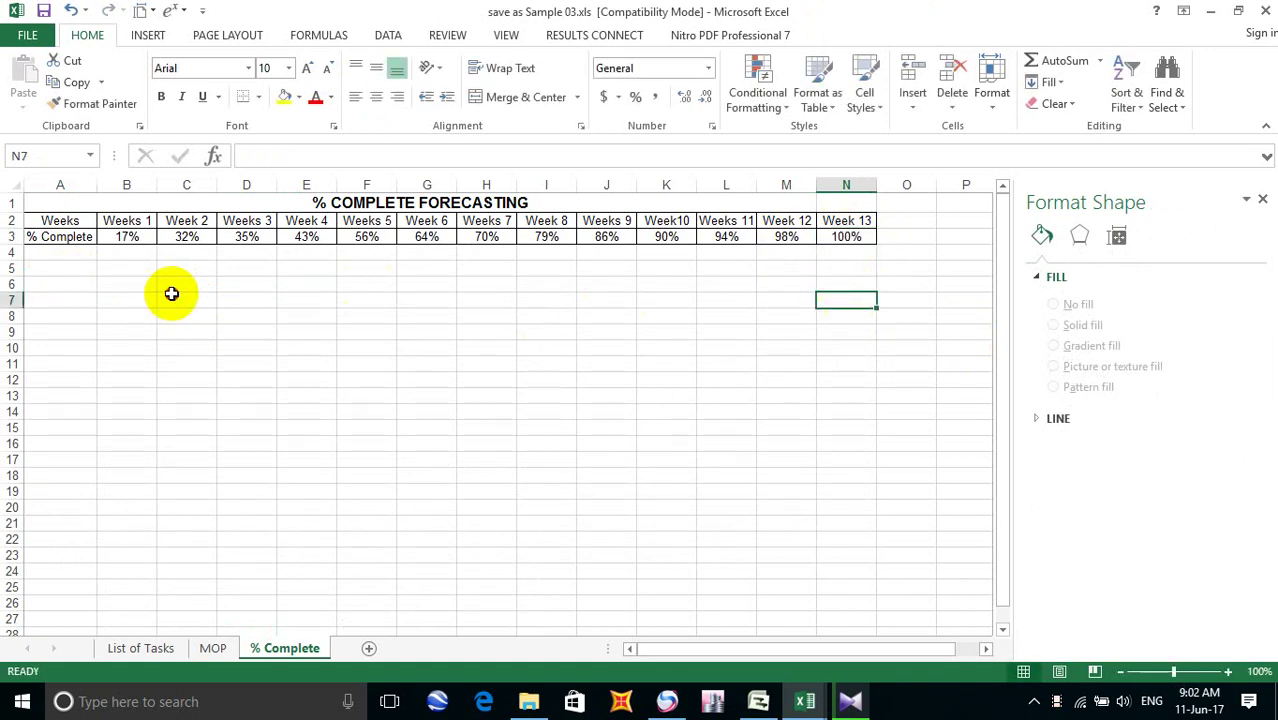
click(172, 297)
click(150, 33)
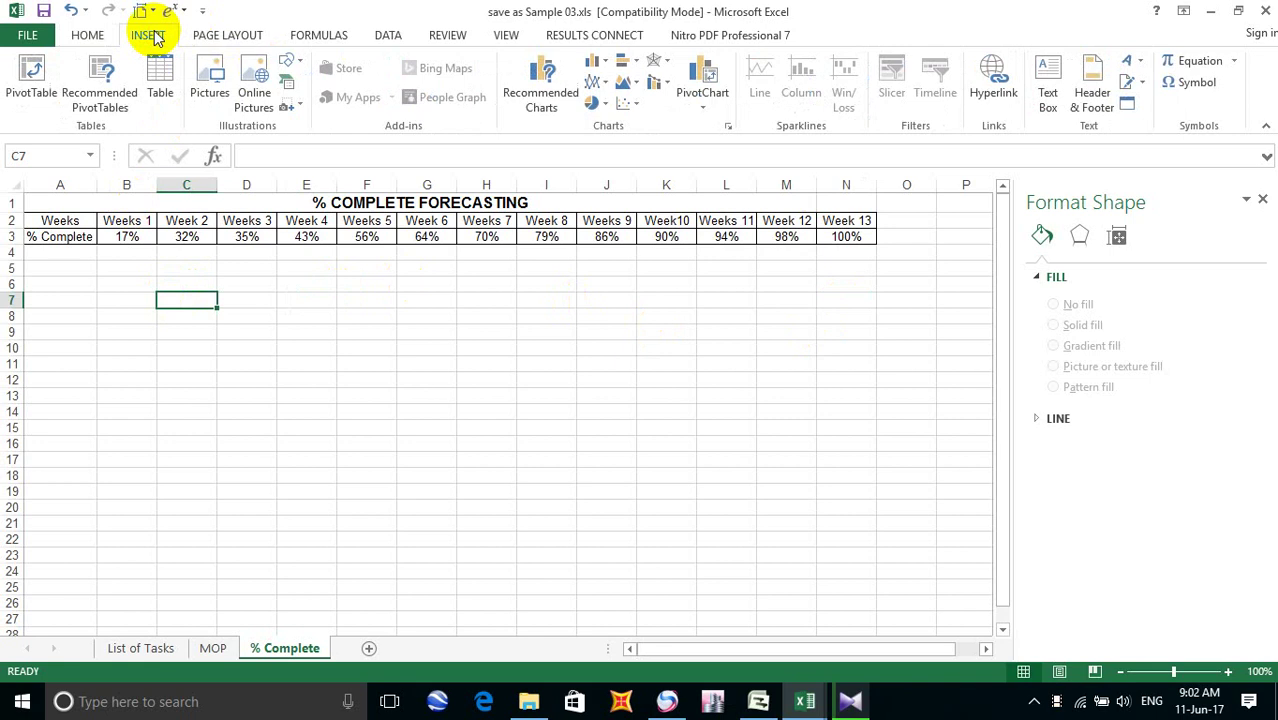
click(590, 82)
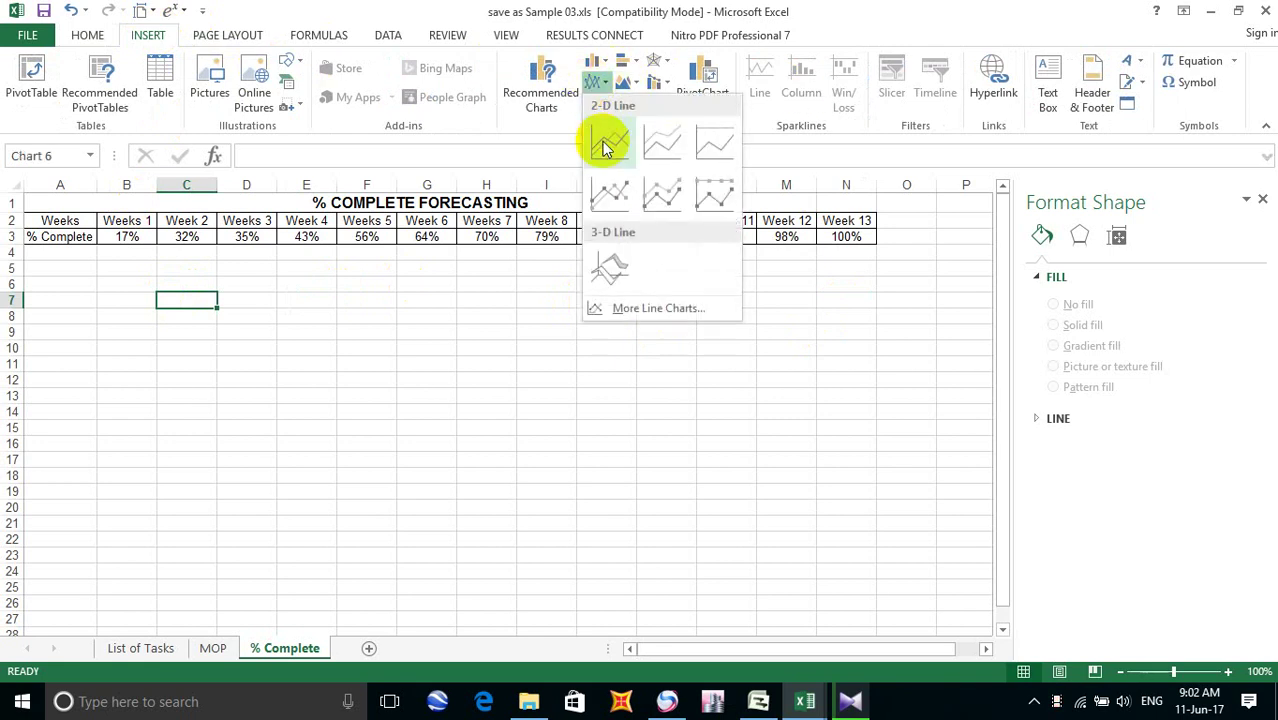
click(606, 143)
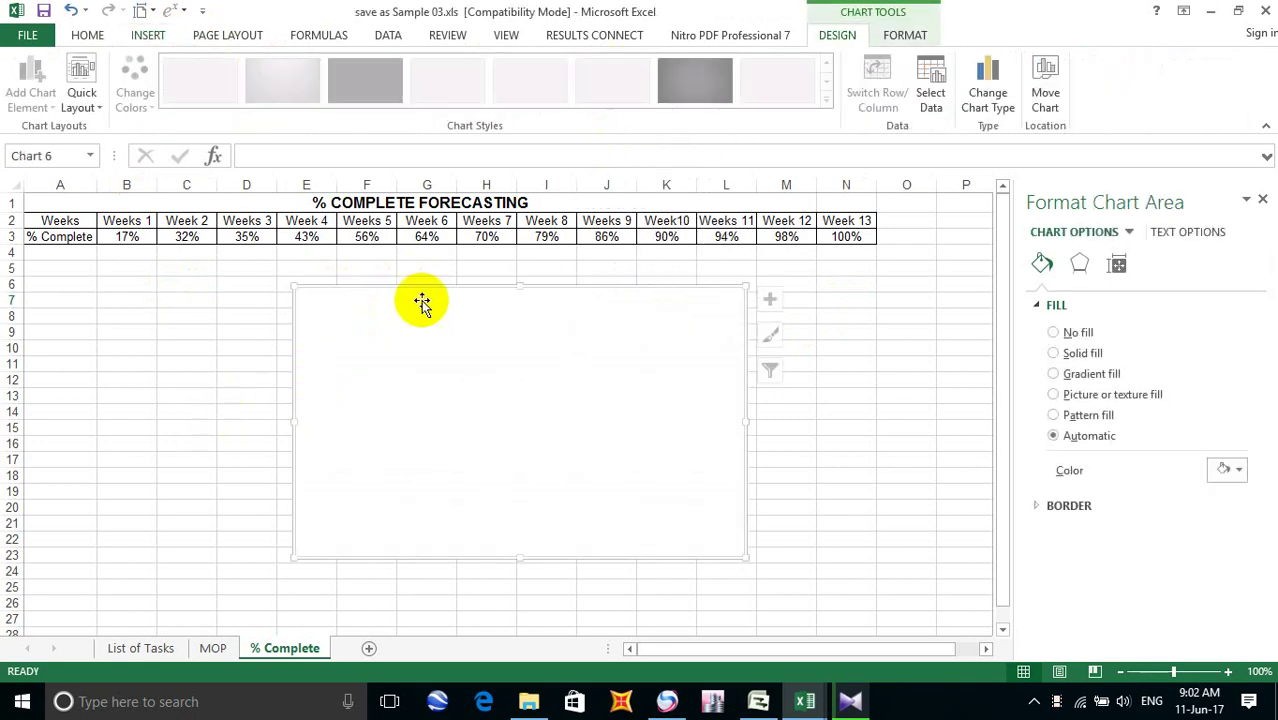
drag(491, 296, 294, 290)
key(Delete)
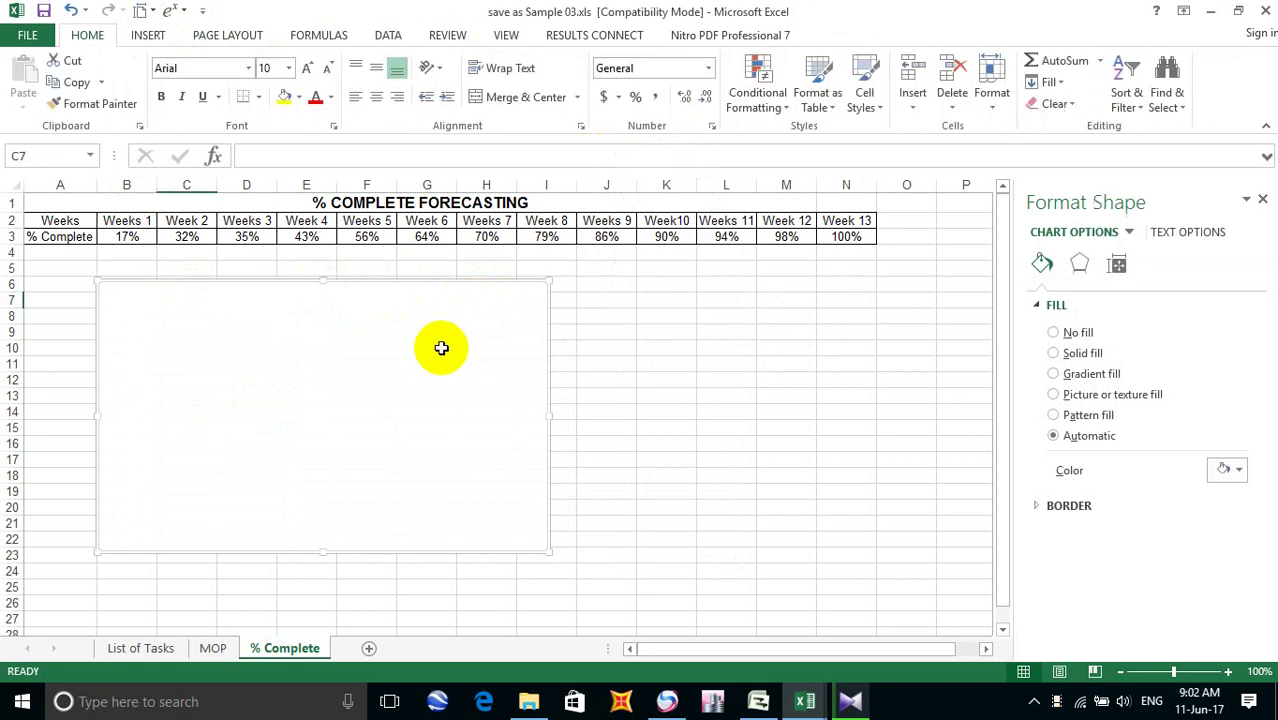
click(150, 36)
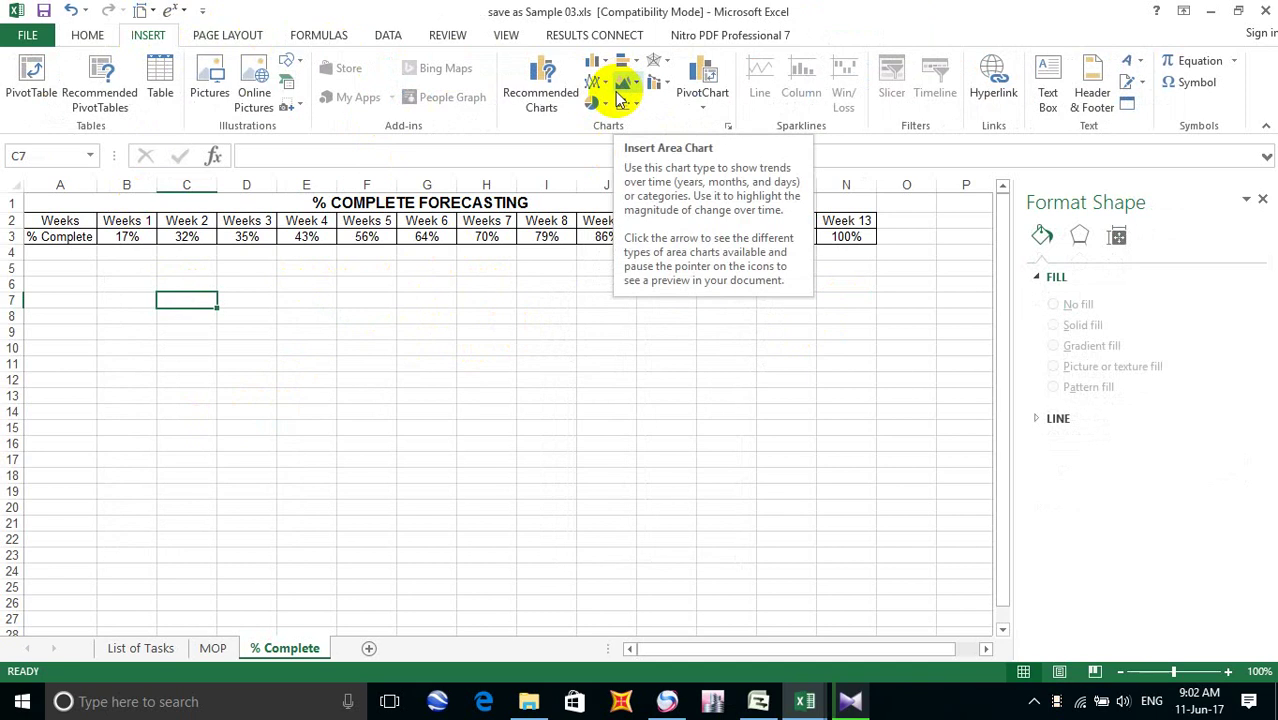
click(606, 86)
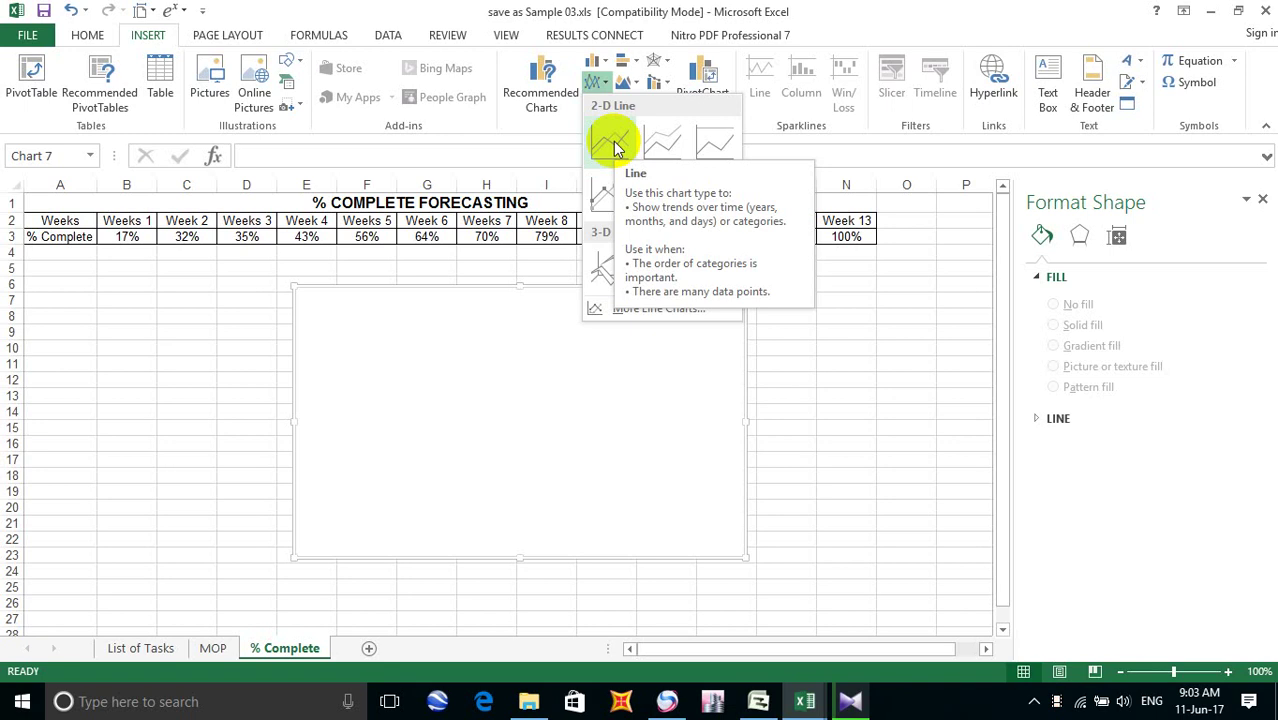
click(613, 145)
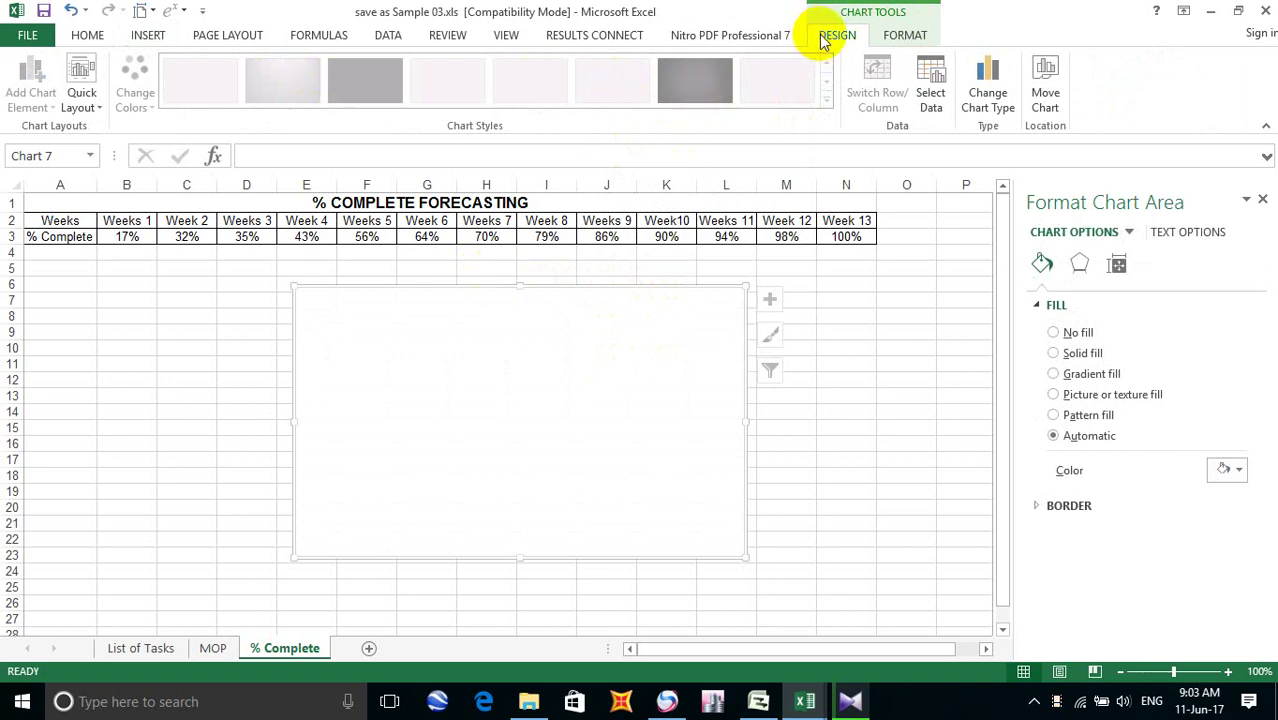
click(906, 38)
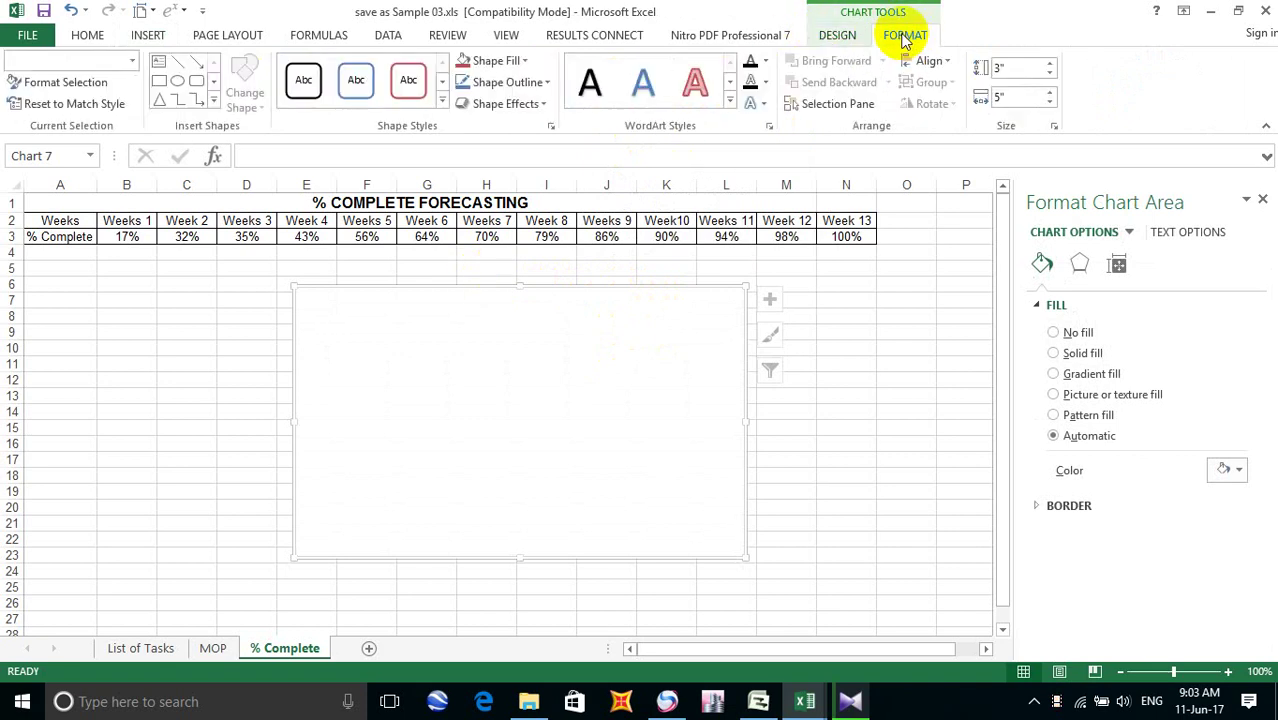
click(837, 35)
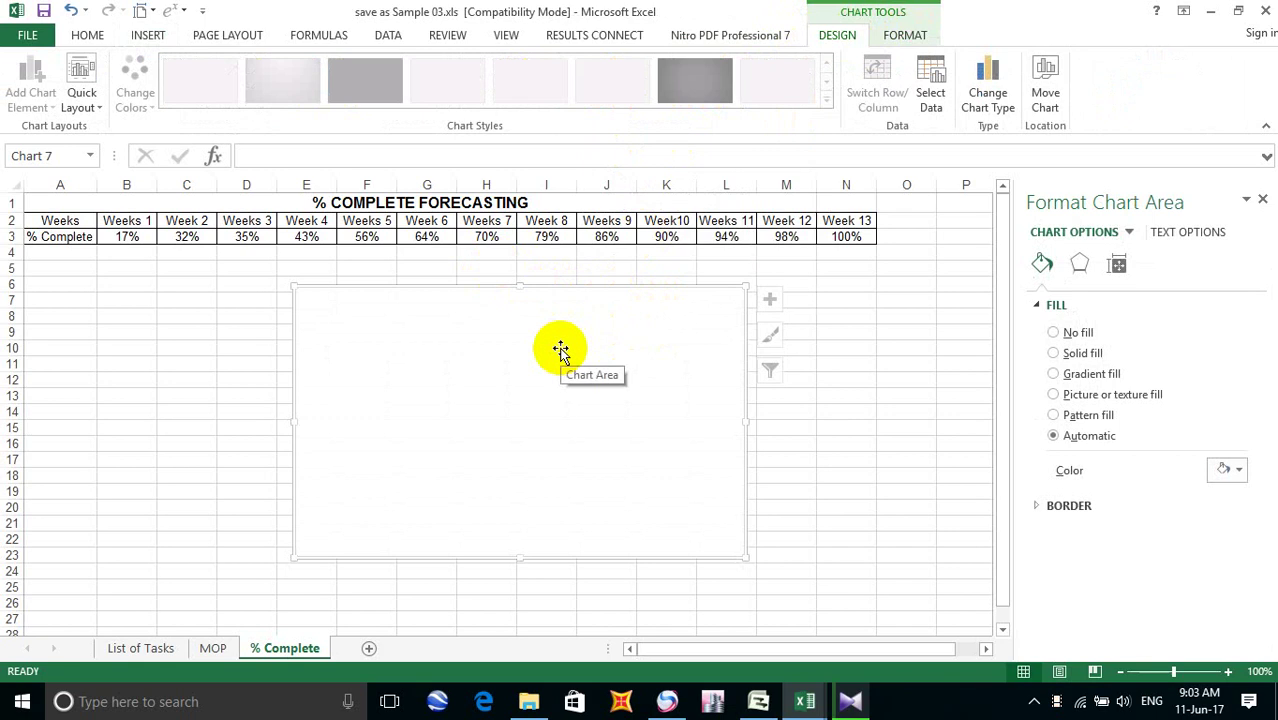
key(Delete)
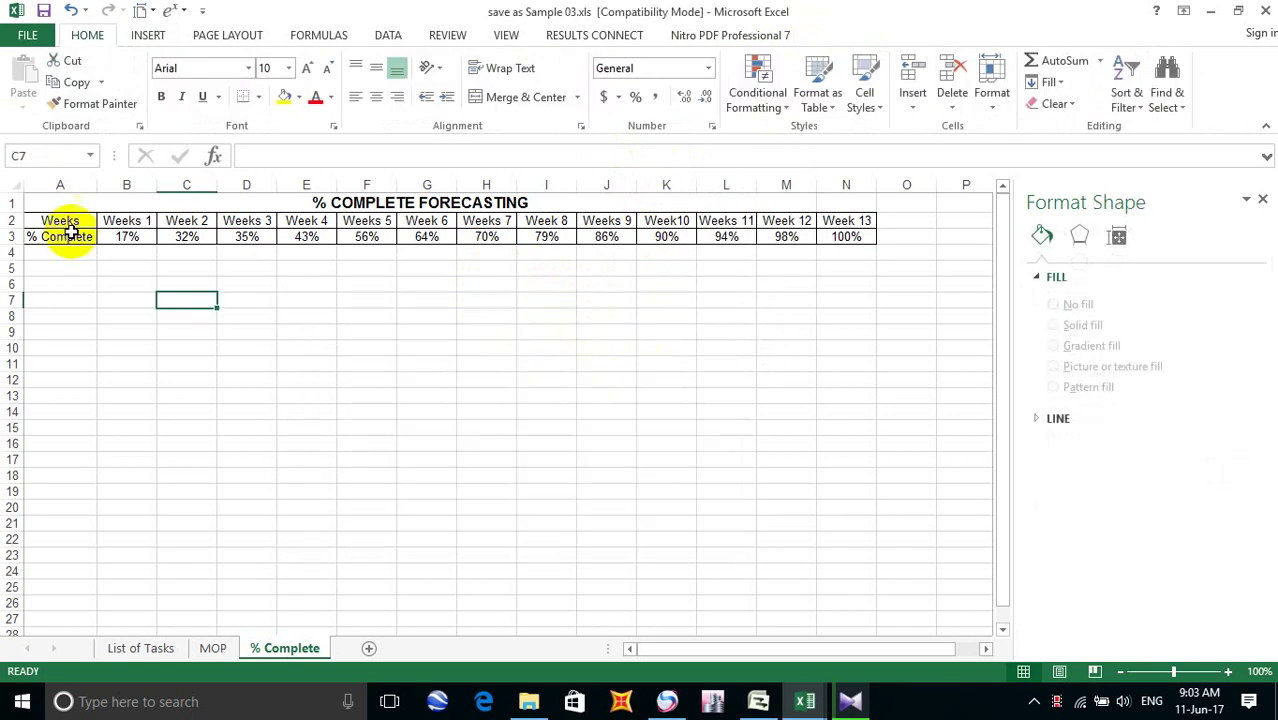
Insert an empty 2-D line chart and position it directly below the forecasting table, starting at column A
click(146, 35)
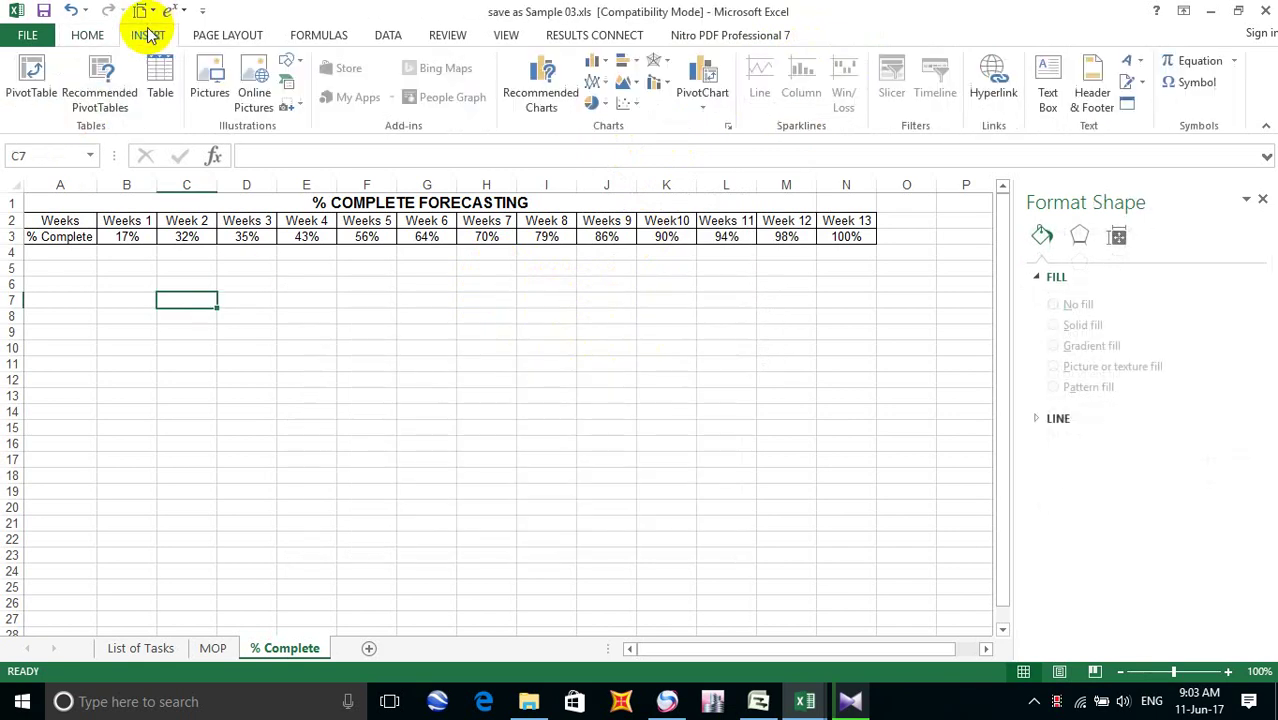
click(594, 82)
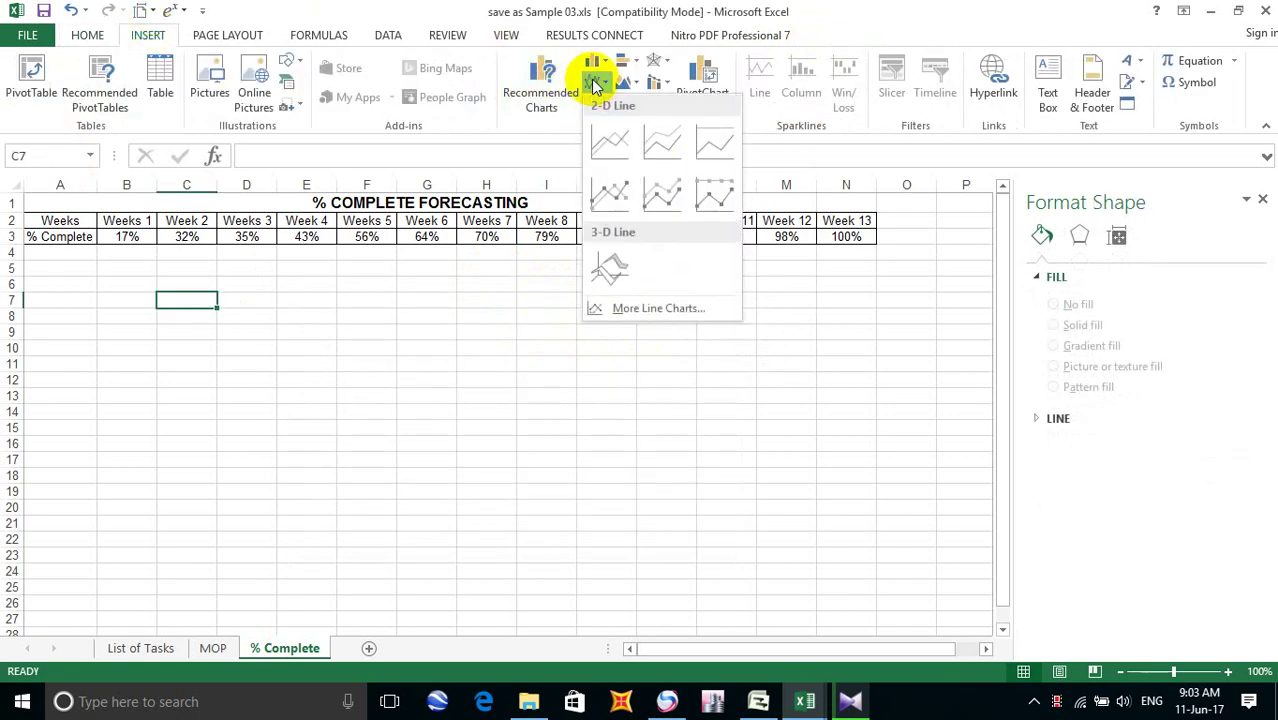
click(617, 141)
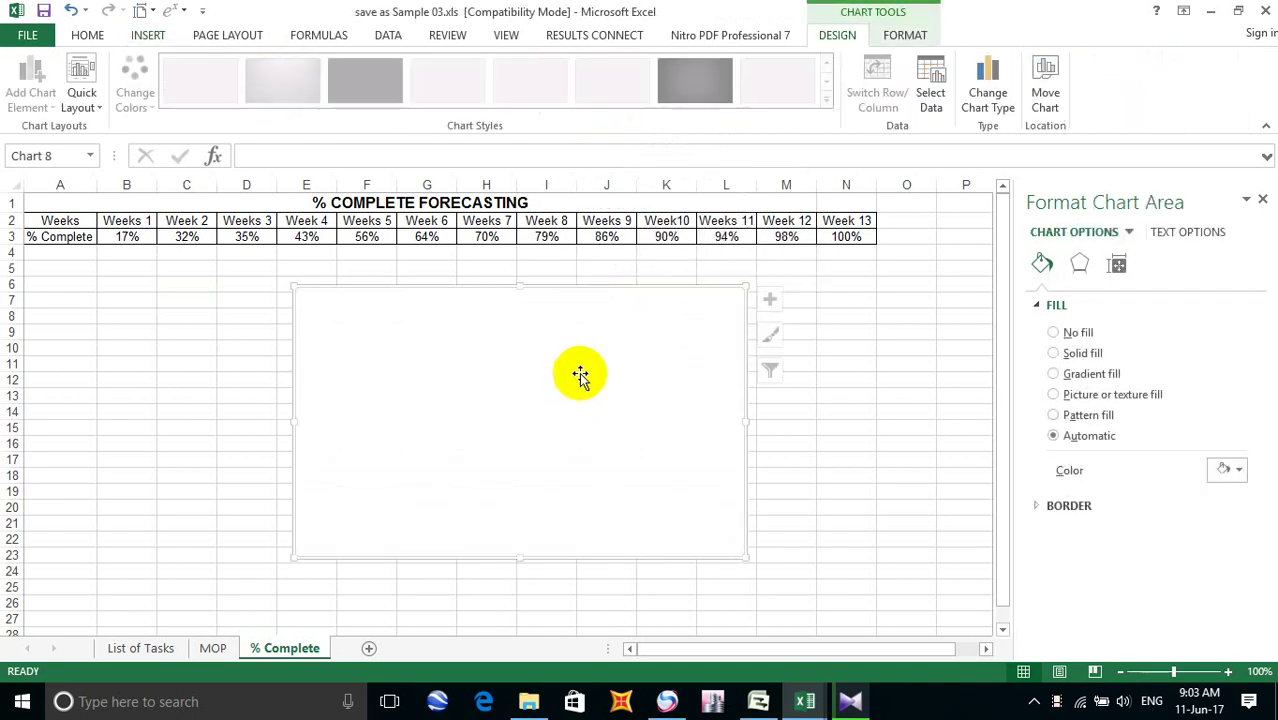
drag(553, 286, 292, 246)
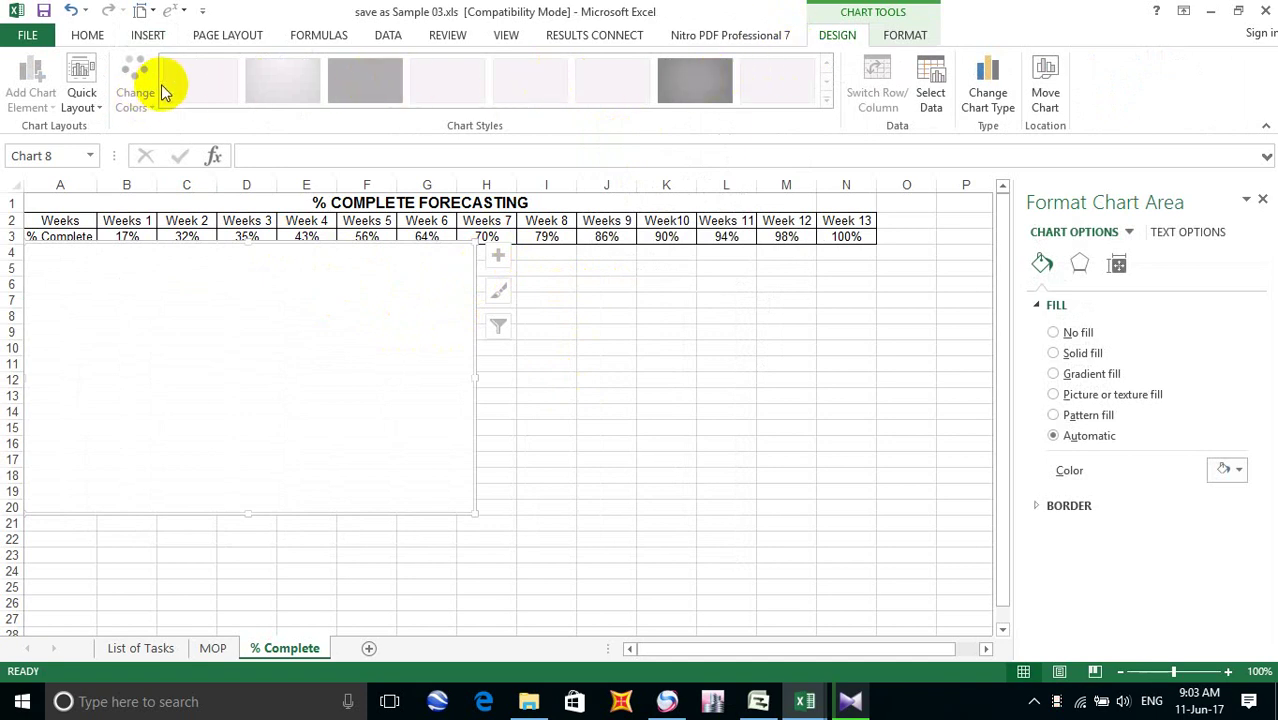
mouse_move(177, 240)
mouse_down()
mouse_move(180, 255)
mouse_move(171, 245)
mouse_up()
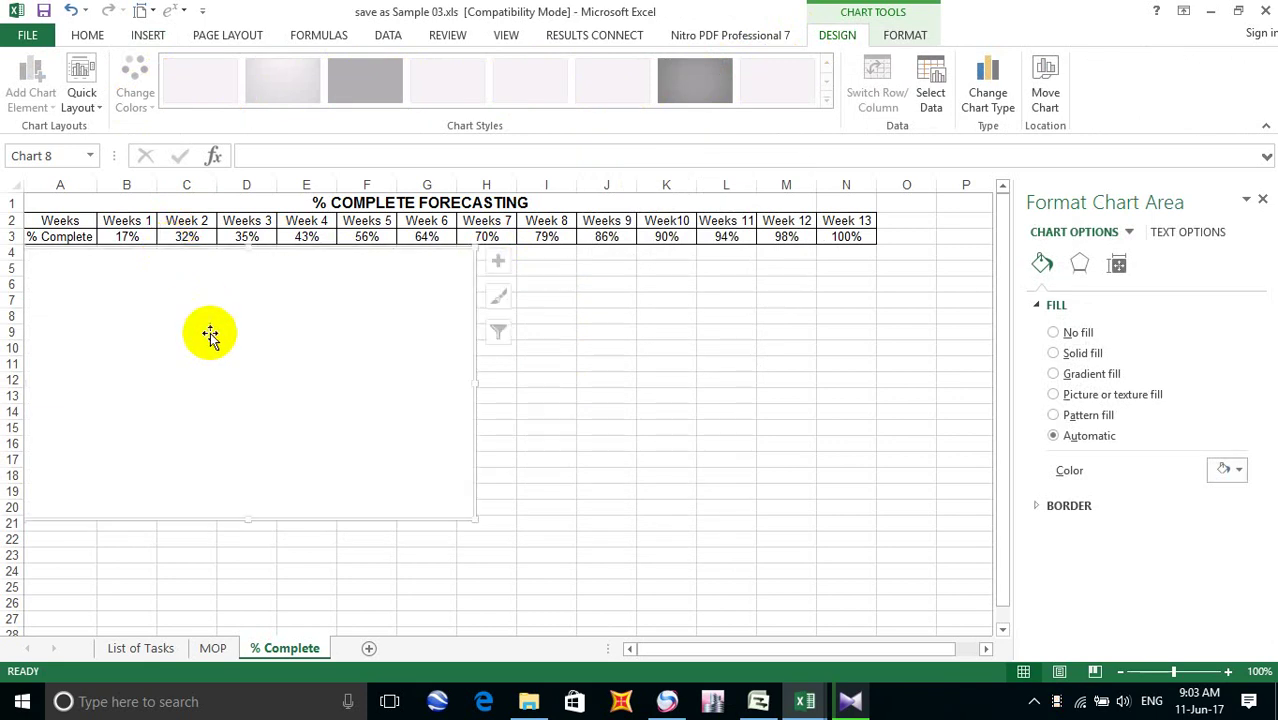
Insert a 2-D line chart from the weeks and % Complete rows, range A2:N3
mouse_move(28, 221)
mouse_down()
mouse_move(245, 240)
mouse_move(807, 225)
mouse_move(843, 237)
mouse_up()
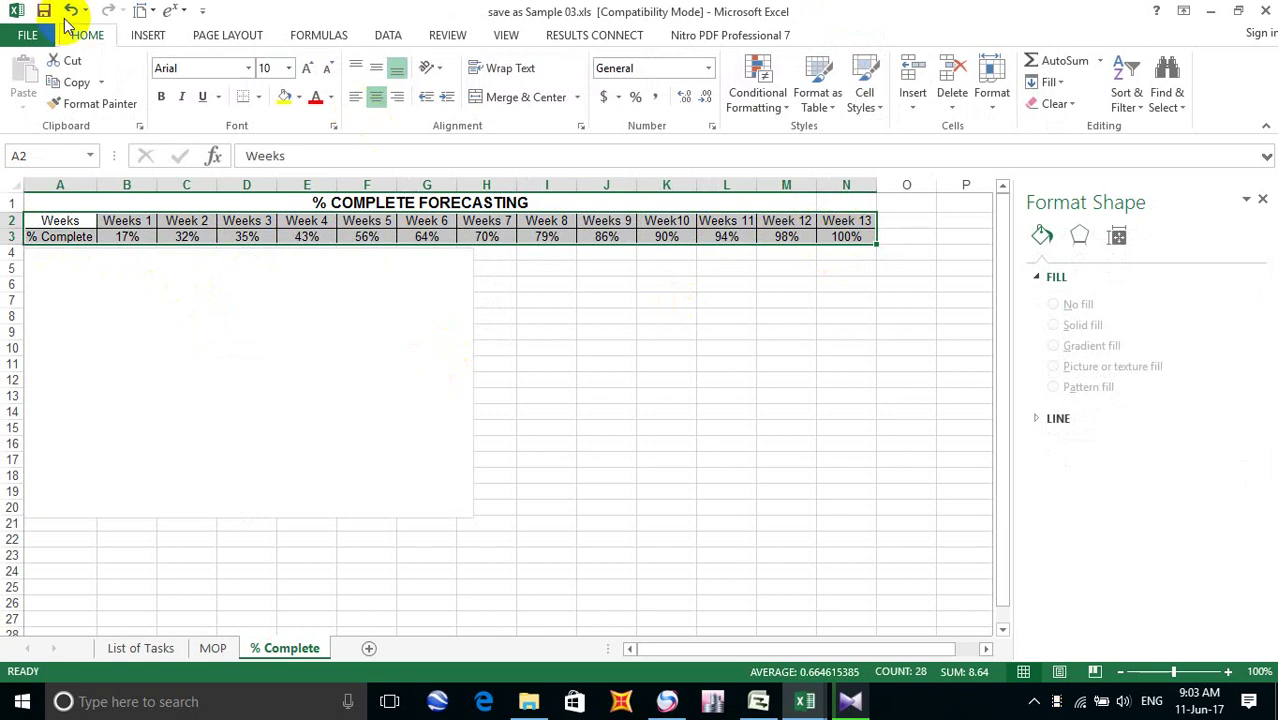
click(147, 35)
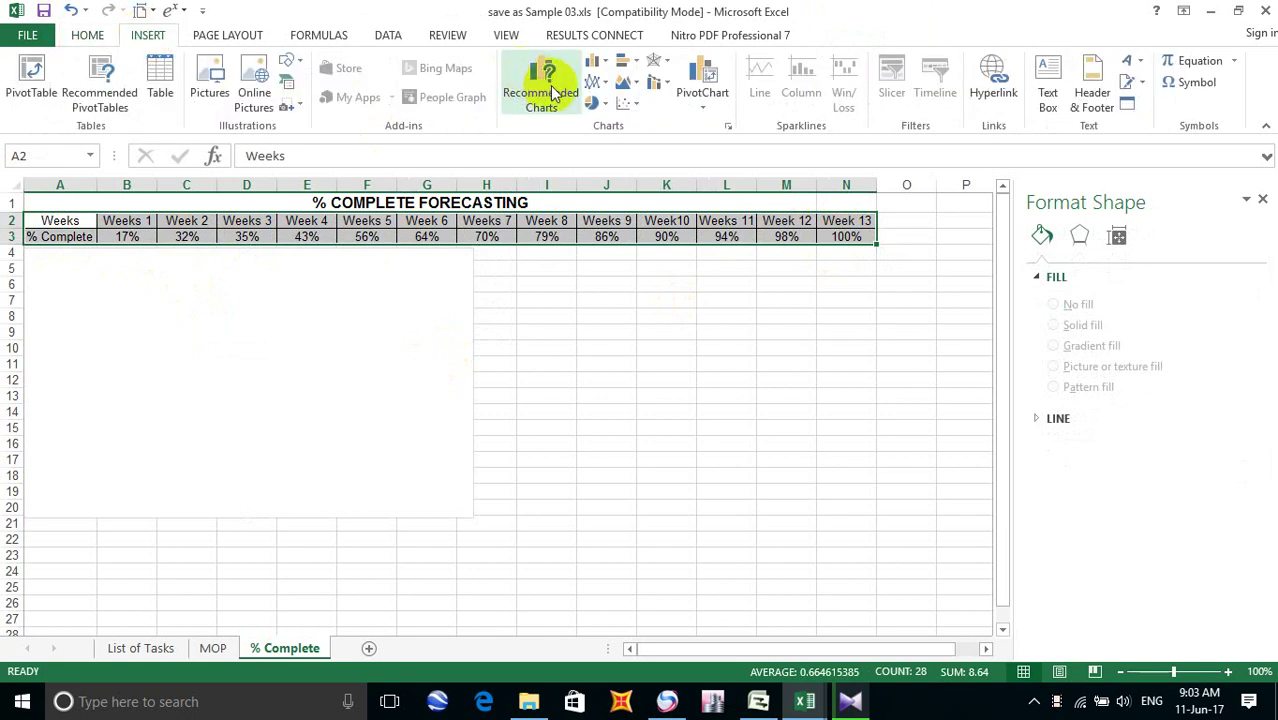
click(595, 82)
click(618, 148)
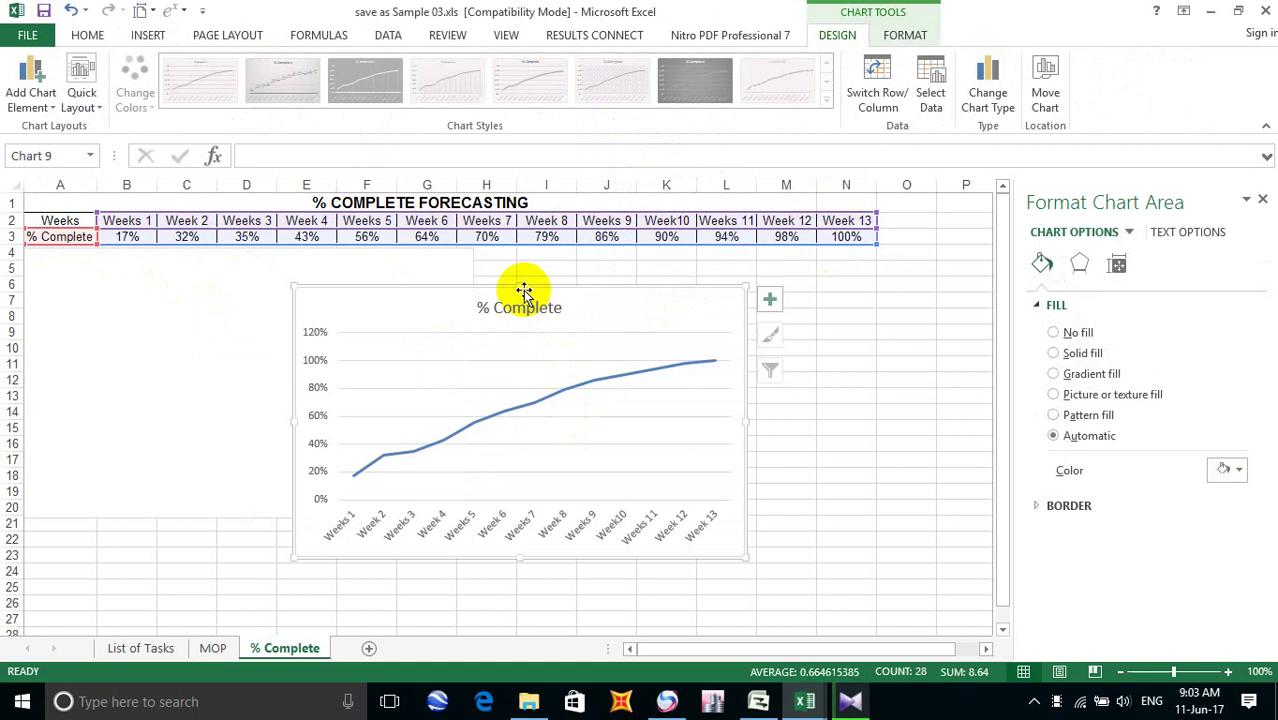
Place the line chart directly below the forecasting table and widen it to span columns A to N
drag(523, 287, 241, 246)
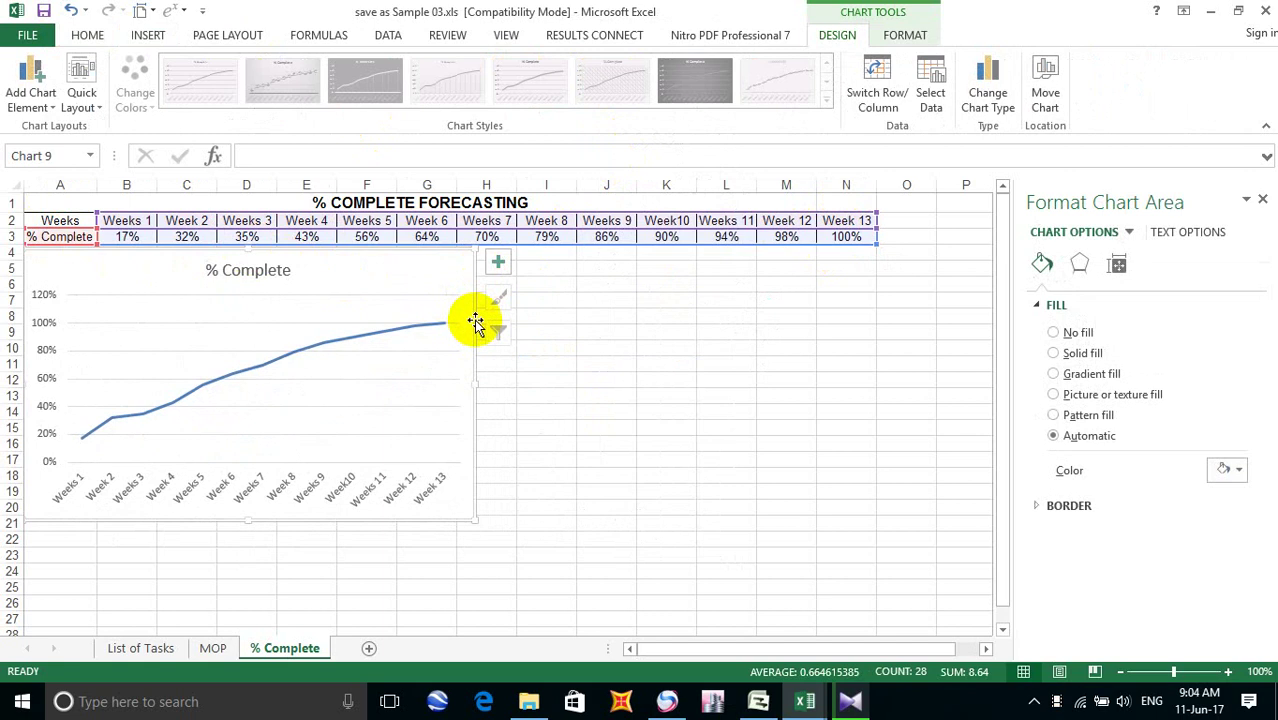
drag(474, 357, 877, 397)
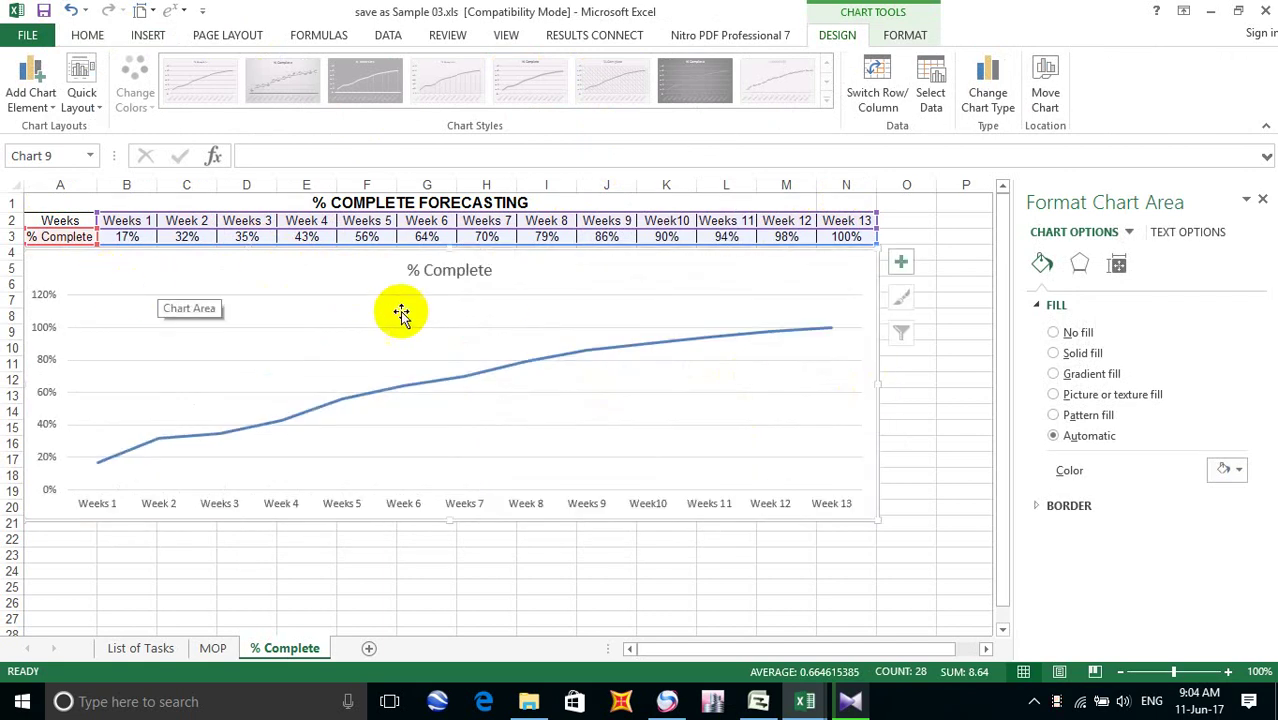
Add data labels to the % Complete line and set their label position to Above
right_click(441, 381)
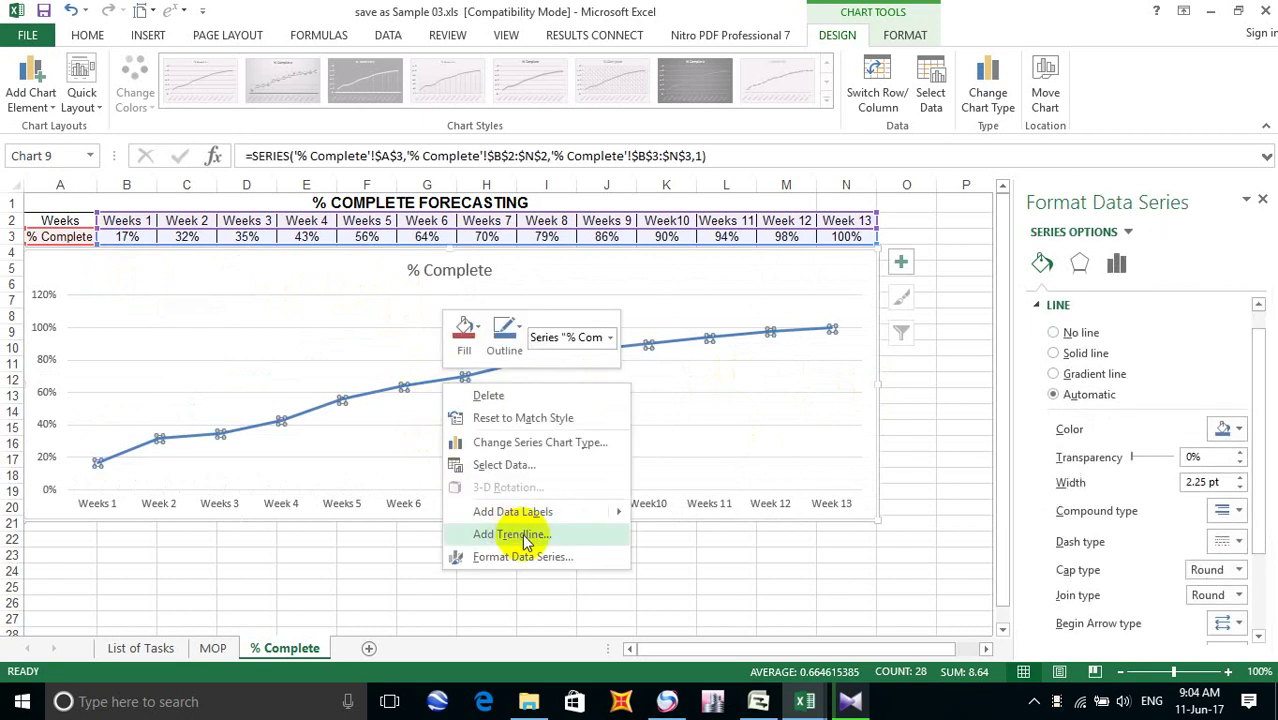
click(530, 511)
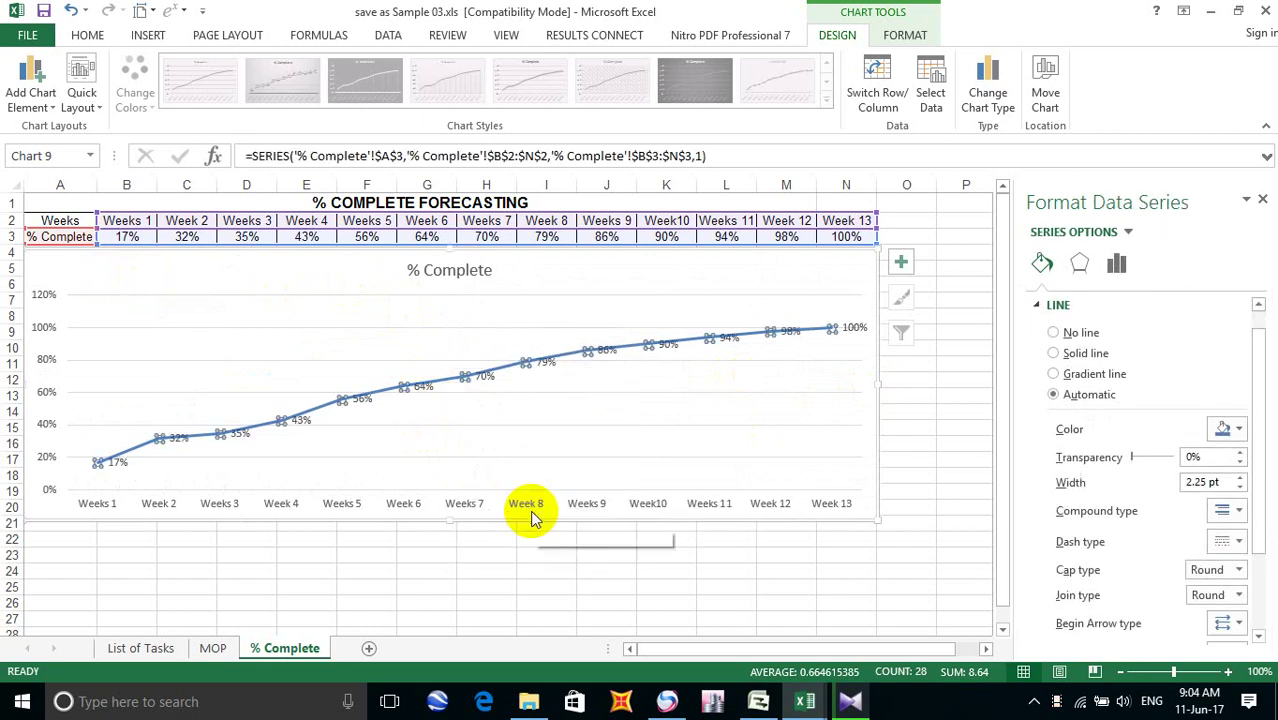
right_click(479, 375)
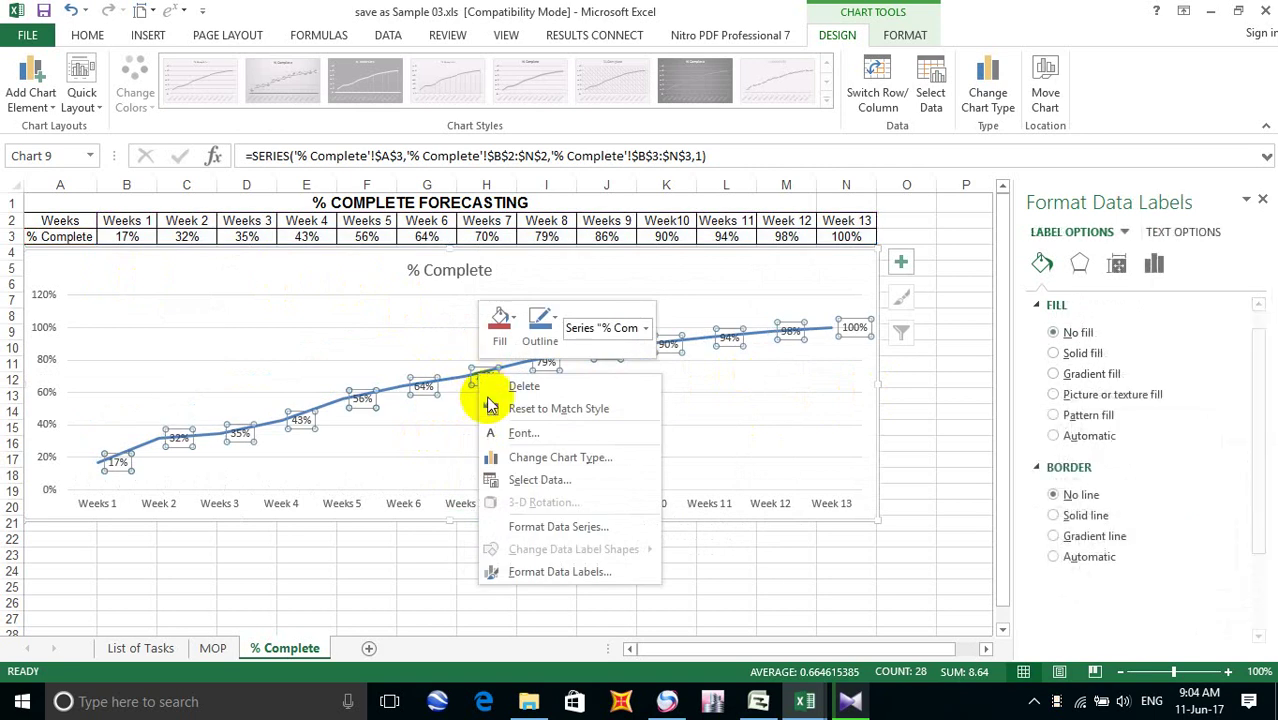
click(582, 530)
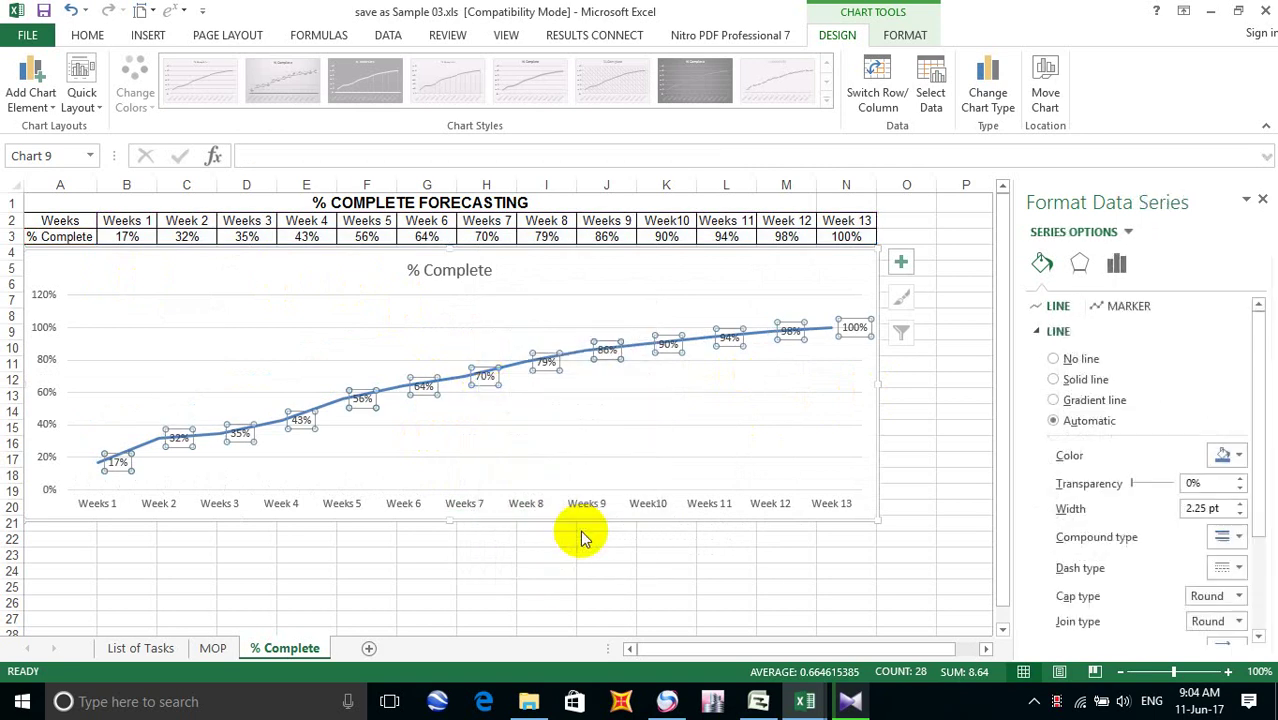
right_click(438, 386)
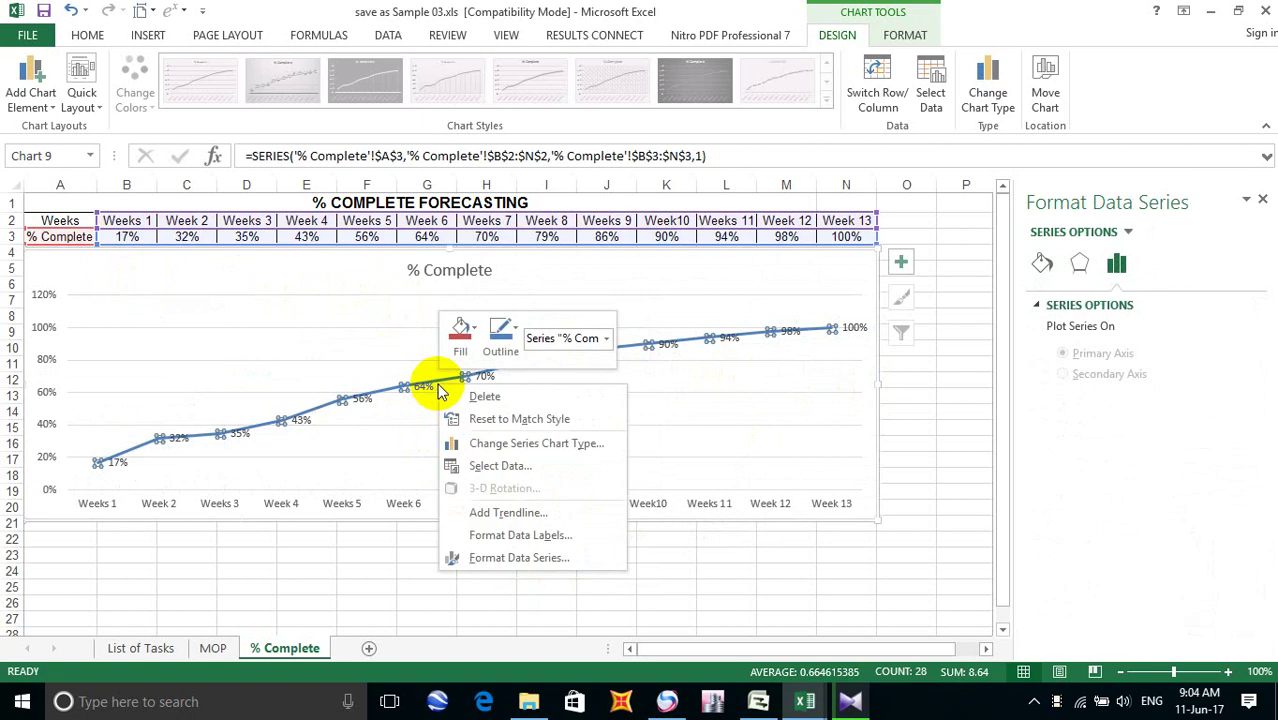
click(575, 557)
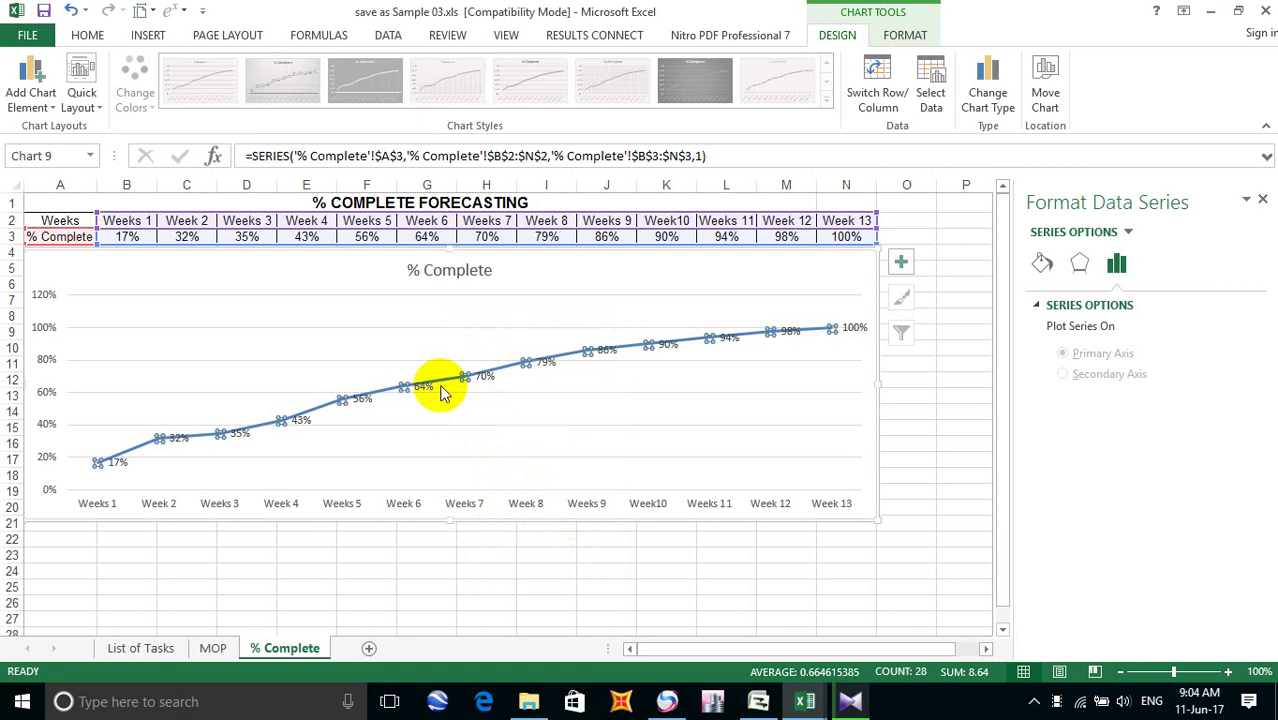
mouse_move(444, 393)
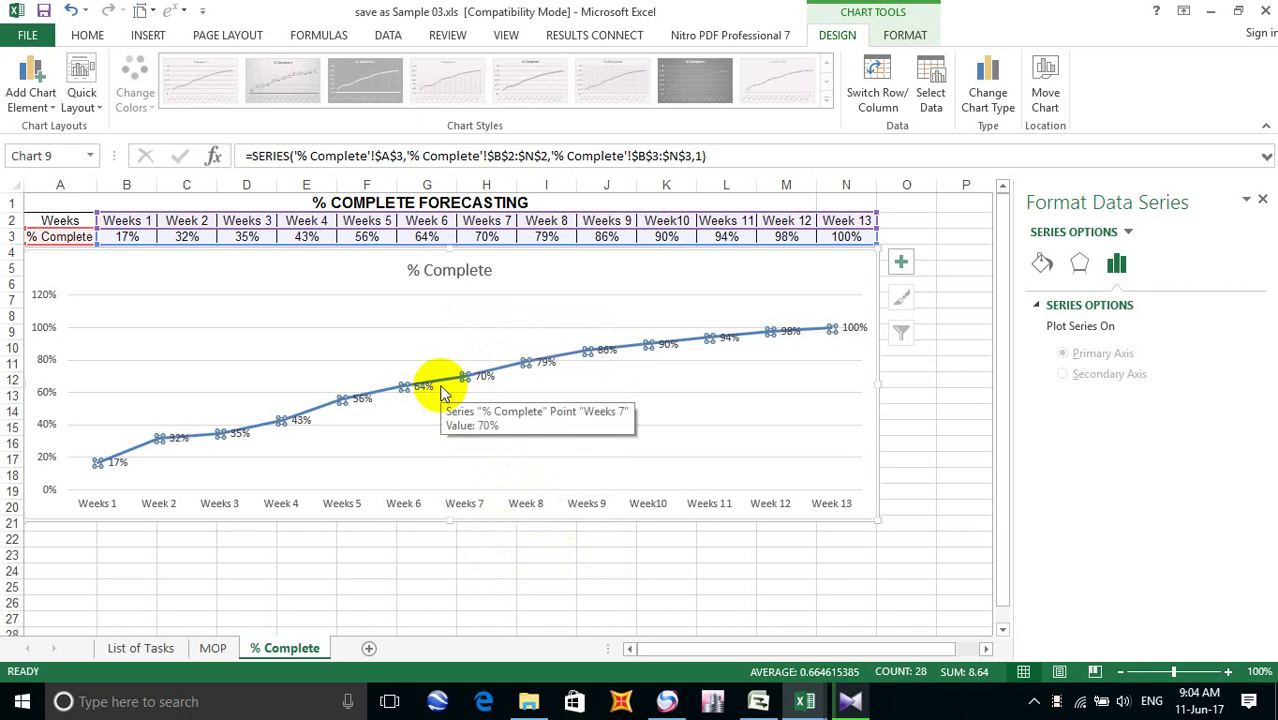
right_click(466, 376)
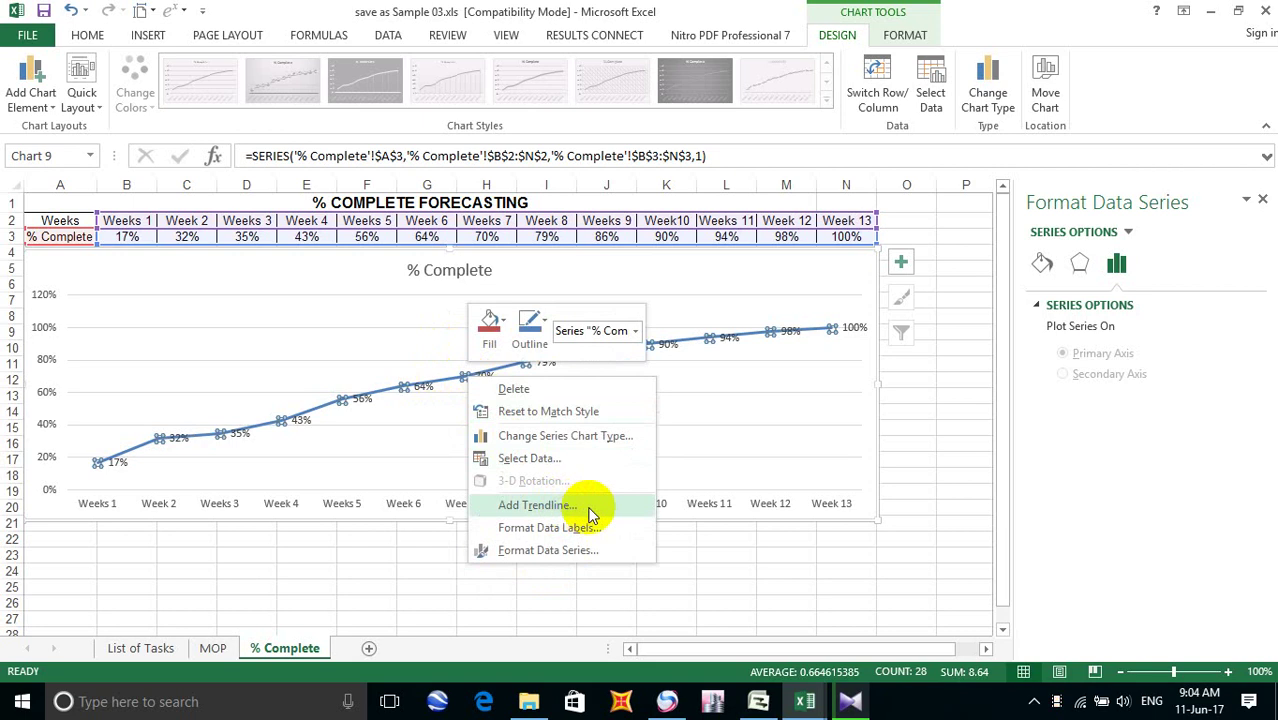
key(Escape)
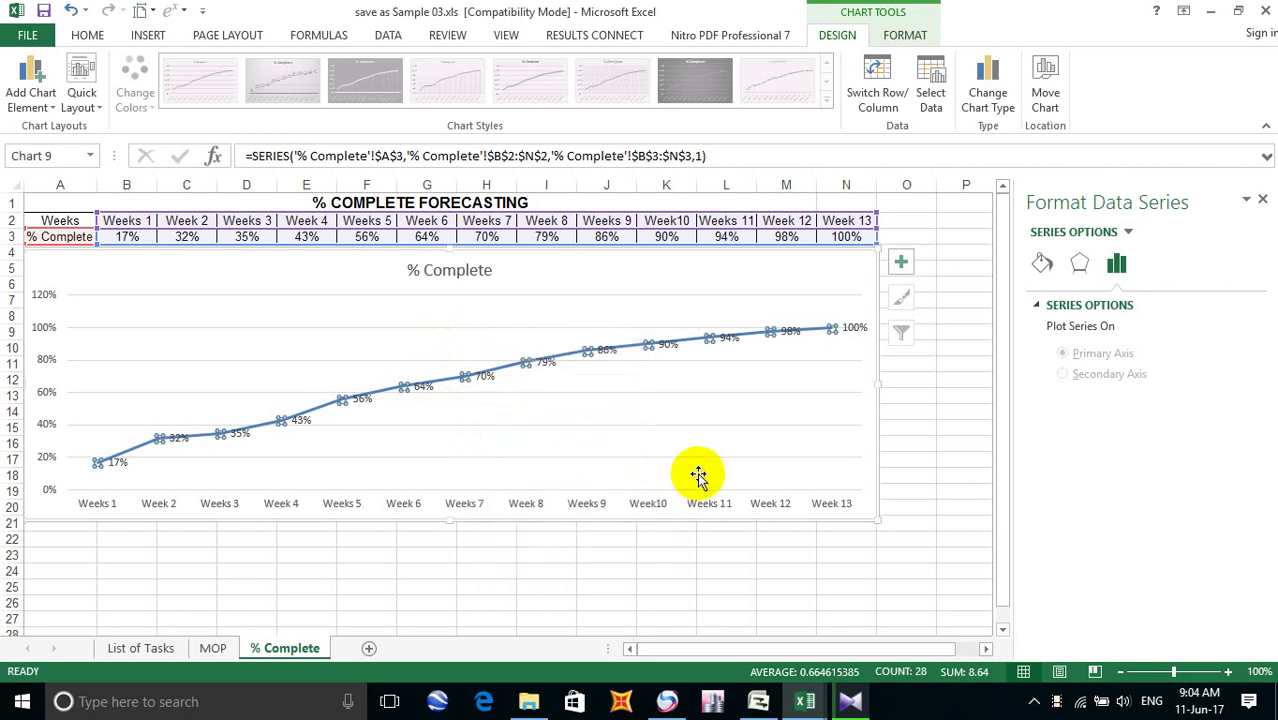
click(486, 380)
right_click(486, 378)
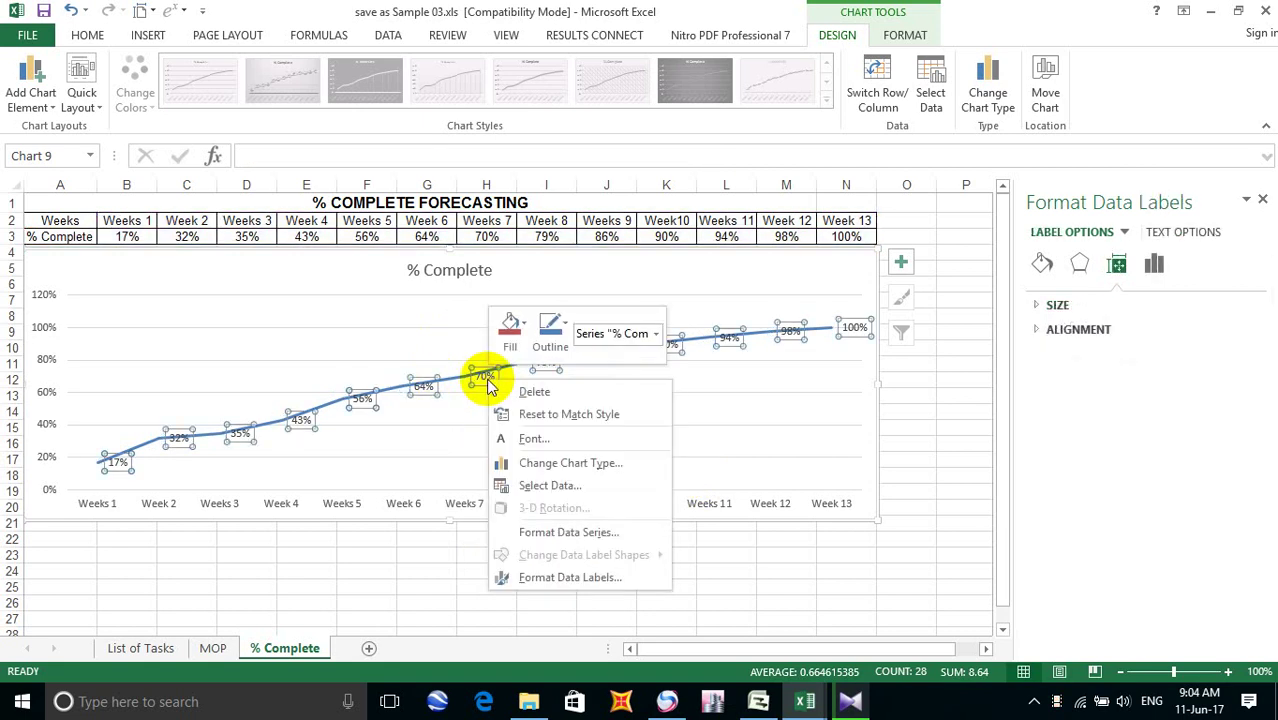
click(585, 578)
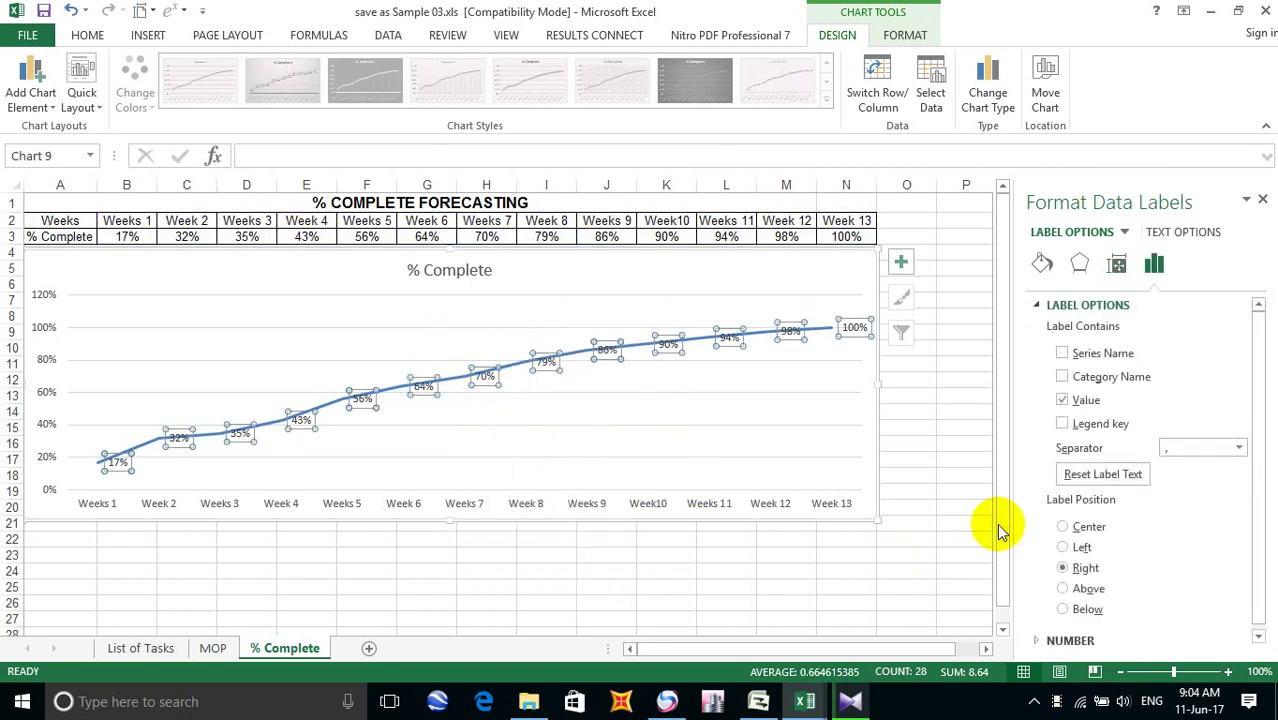
click(1062, 588)
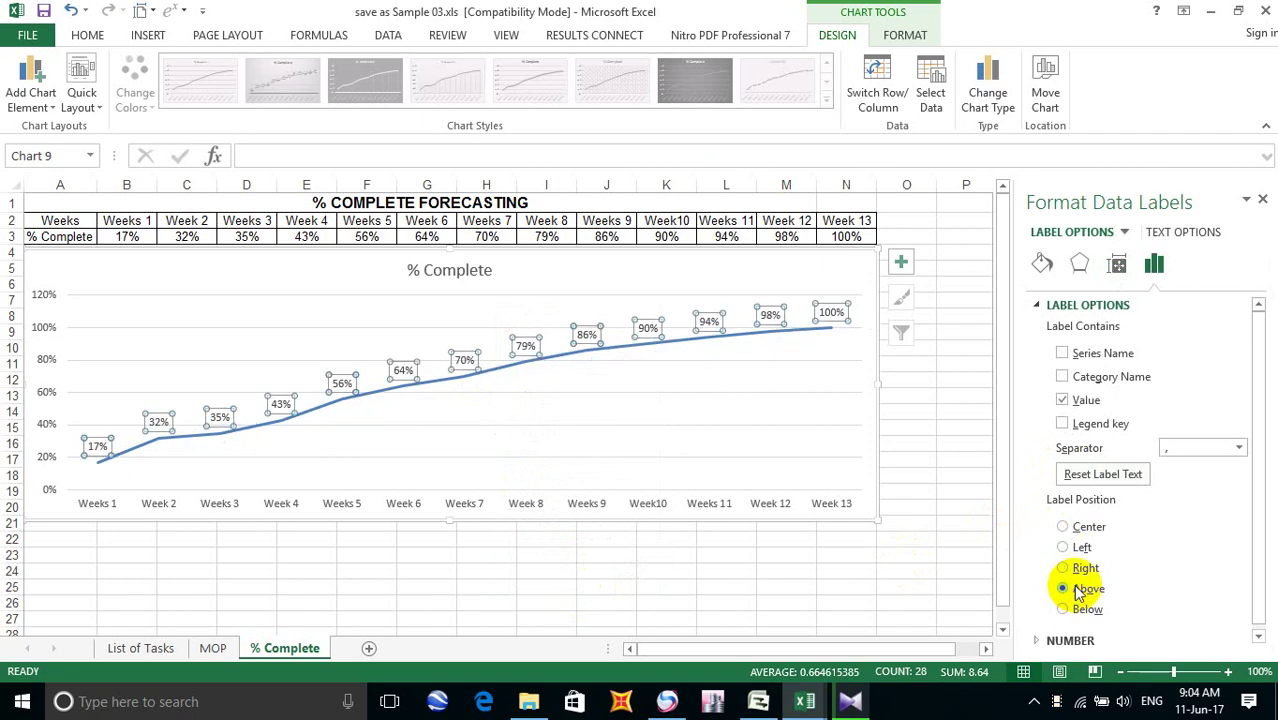
click(568, 416)
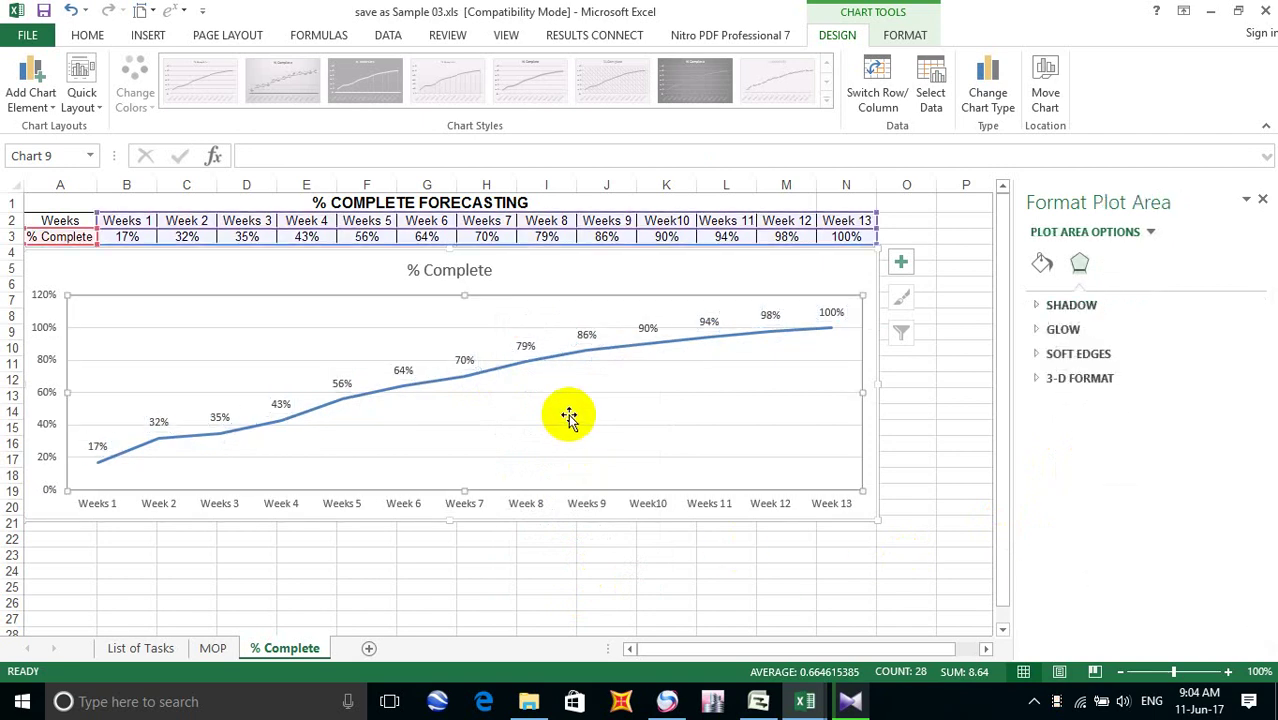
Open the data series formatting options for the % Complete line
click(508, 372)
click(485, 392)
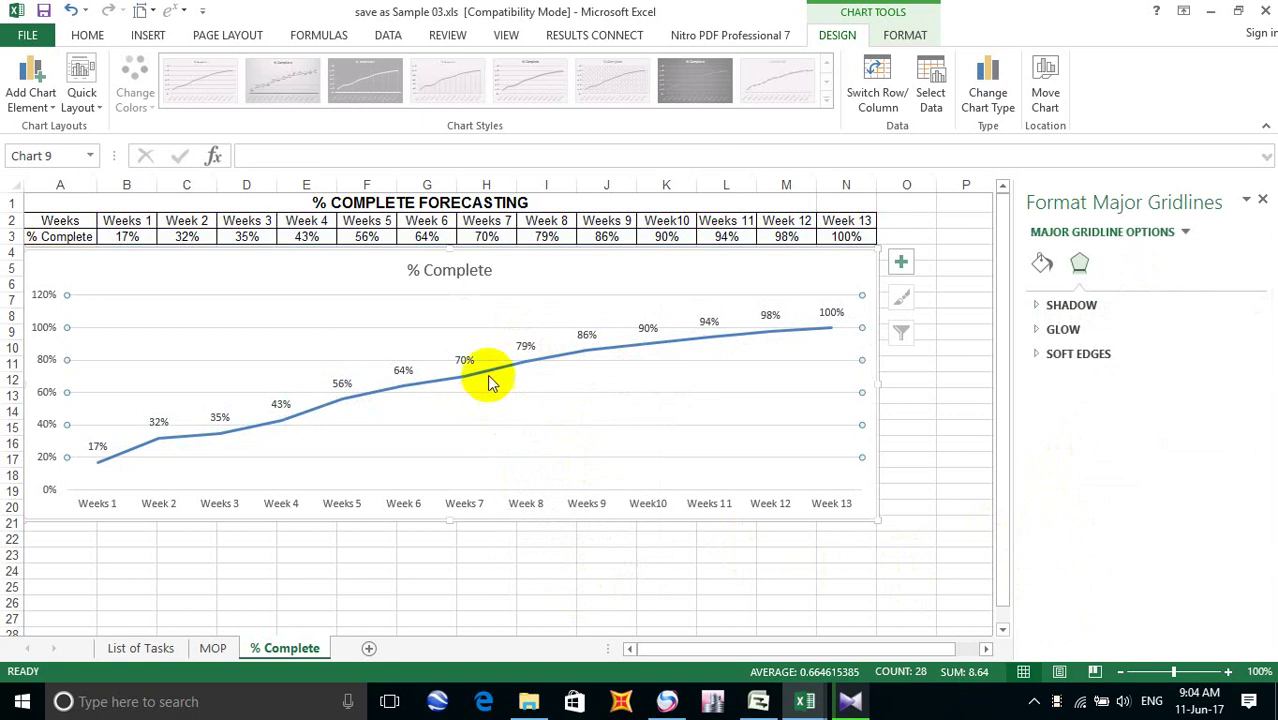
click(496, 364)
right_click(500, 372)
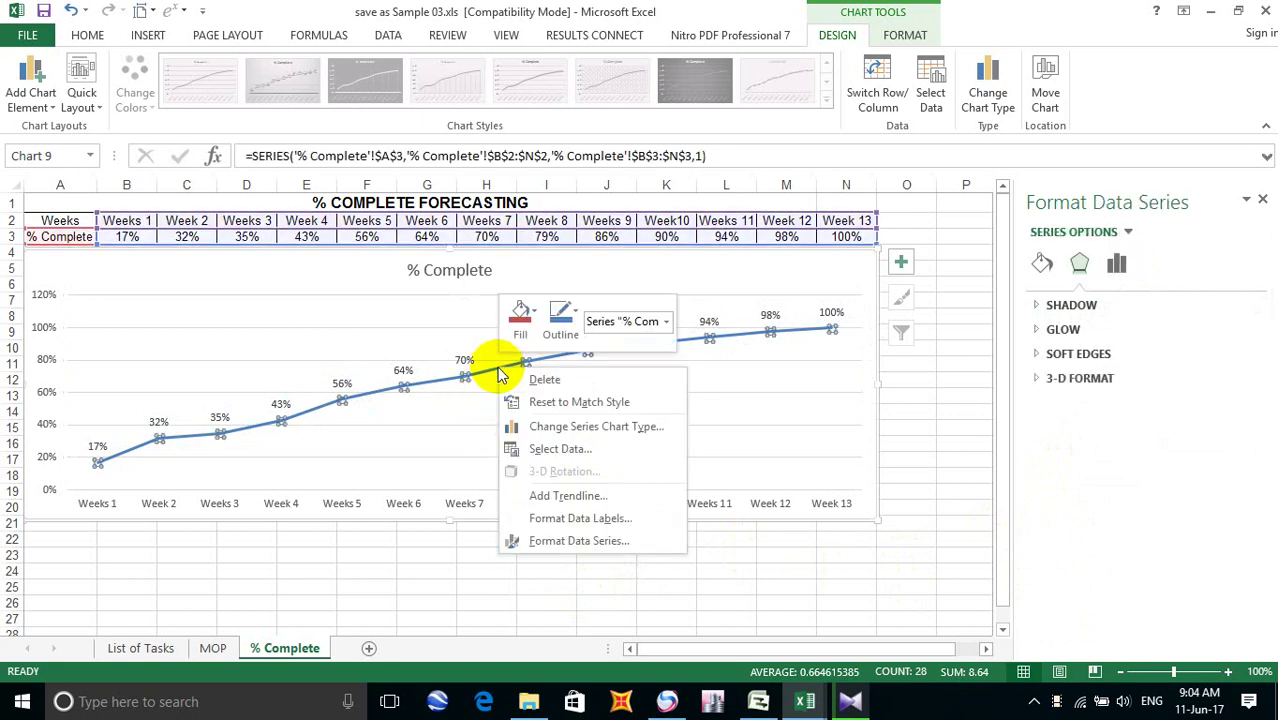
click(579, 539)
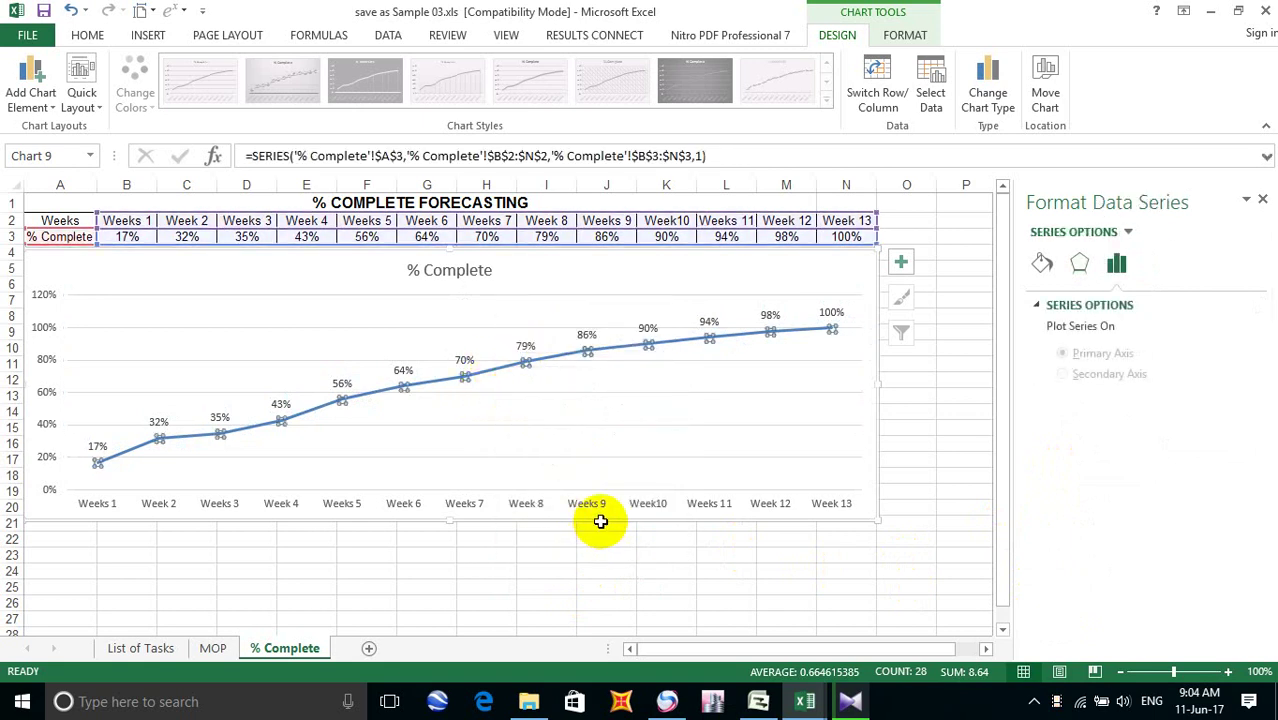
Try adding a linear trendline to the % Complete series
right_click(493, 374)
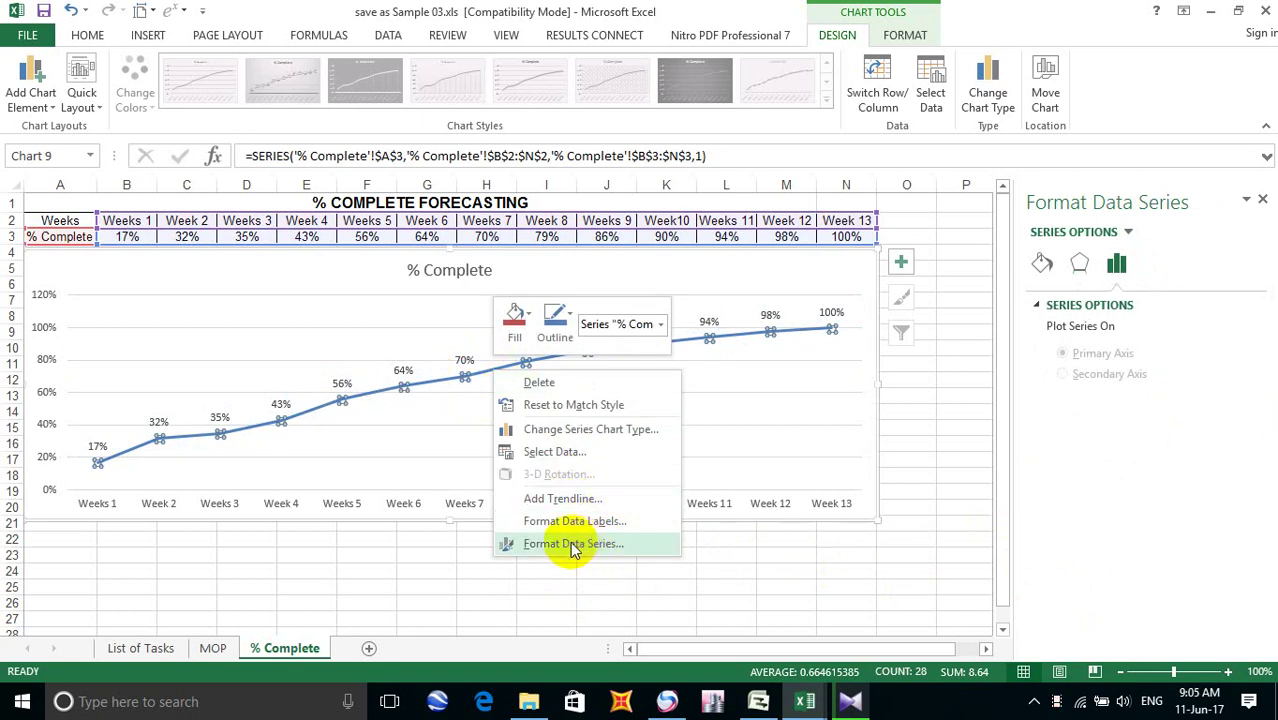
click(566, 503)
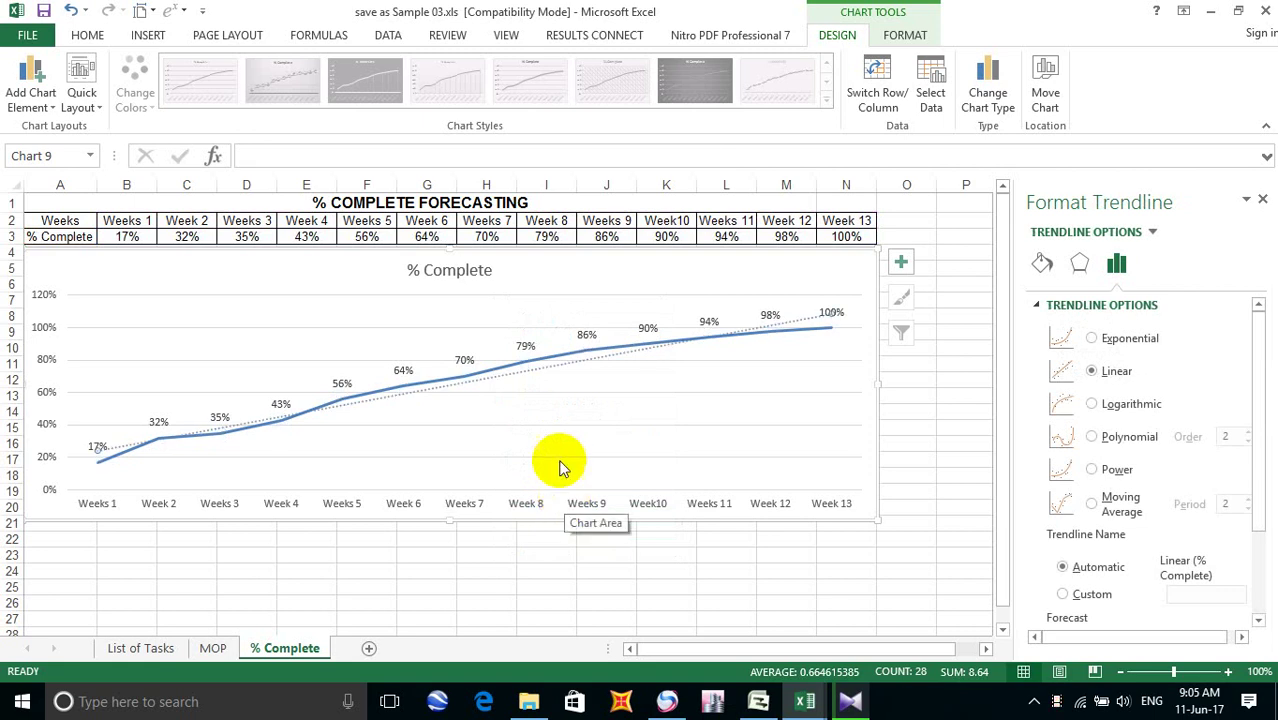
click(542, 391)
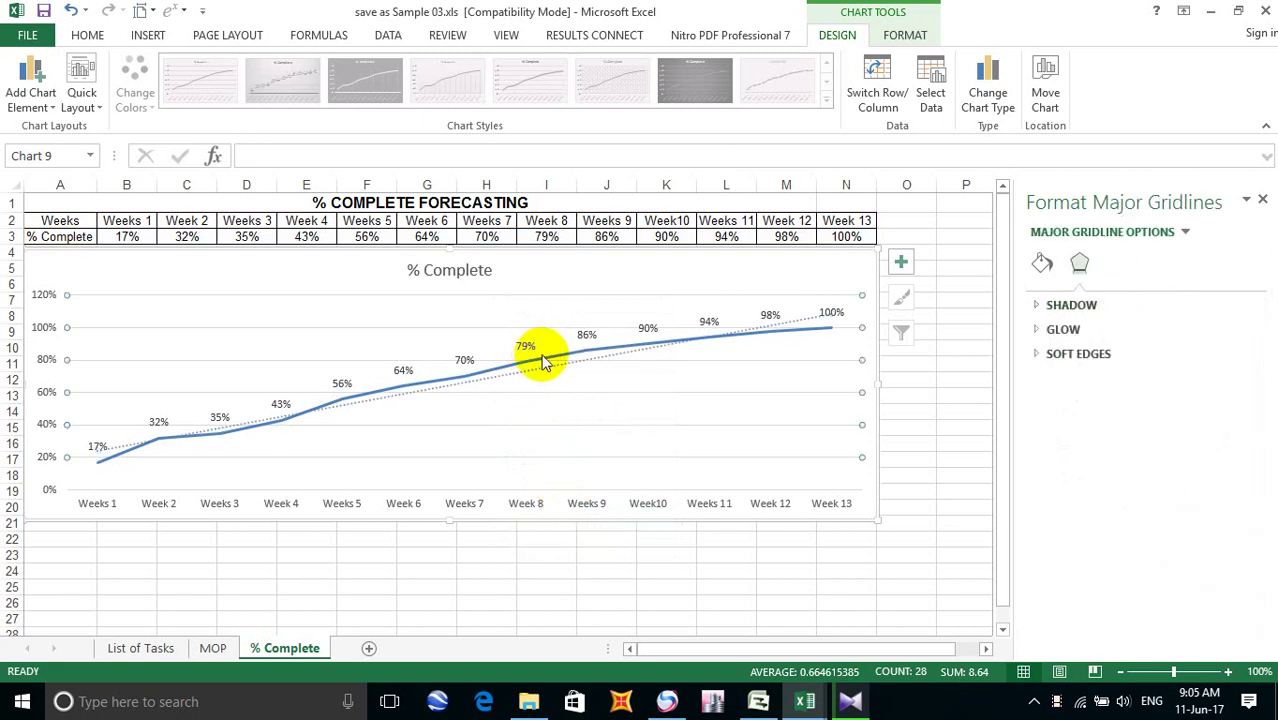
right_click(541, 353)
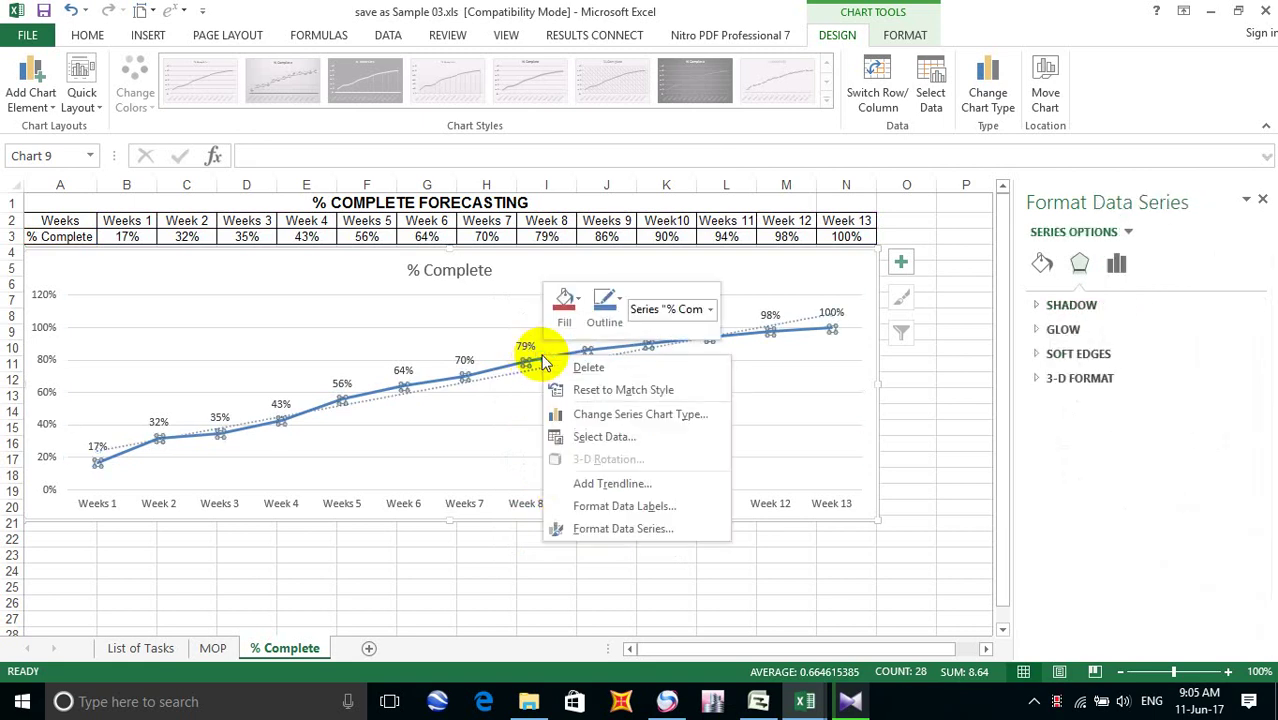
click(600, 483)
click(592, 366)
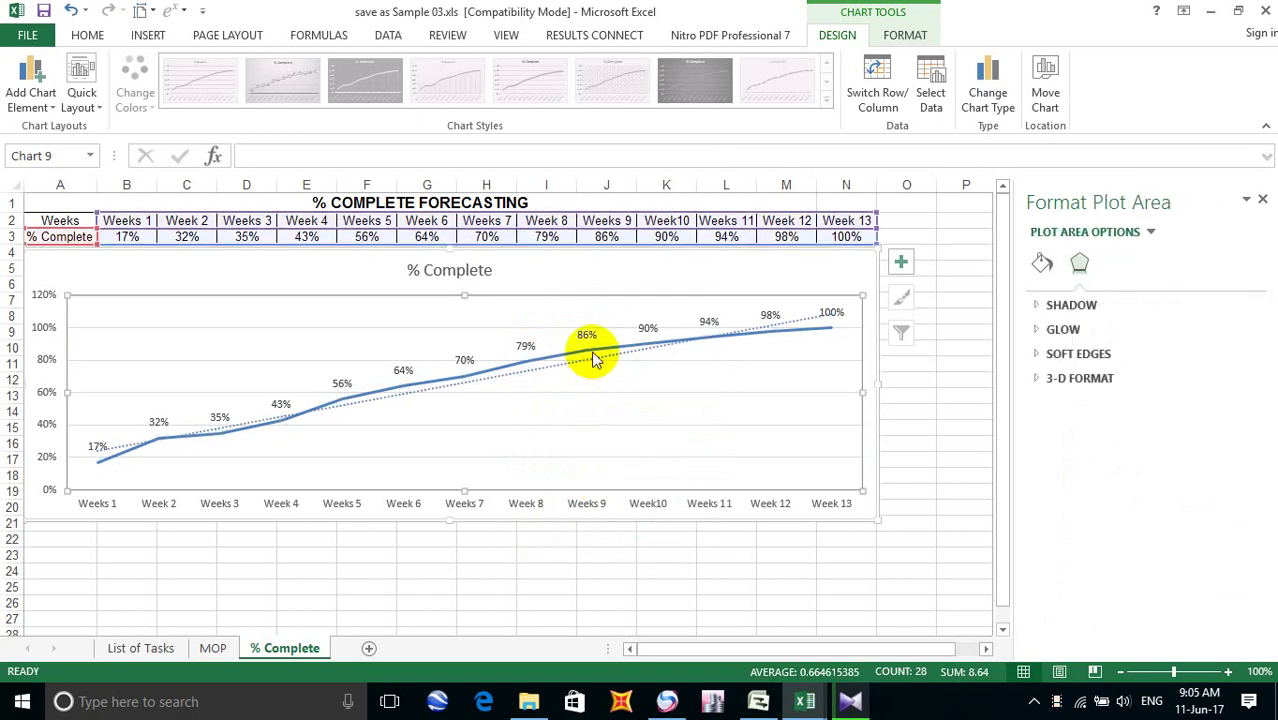
right_click(591, 350)
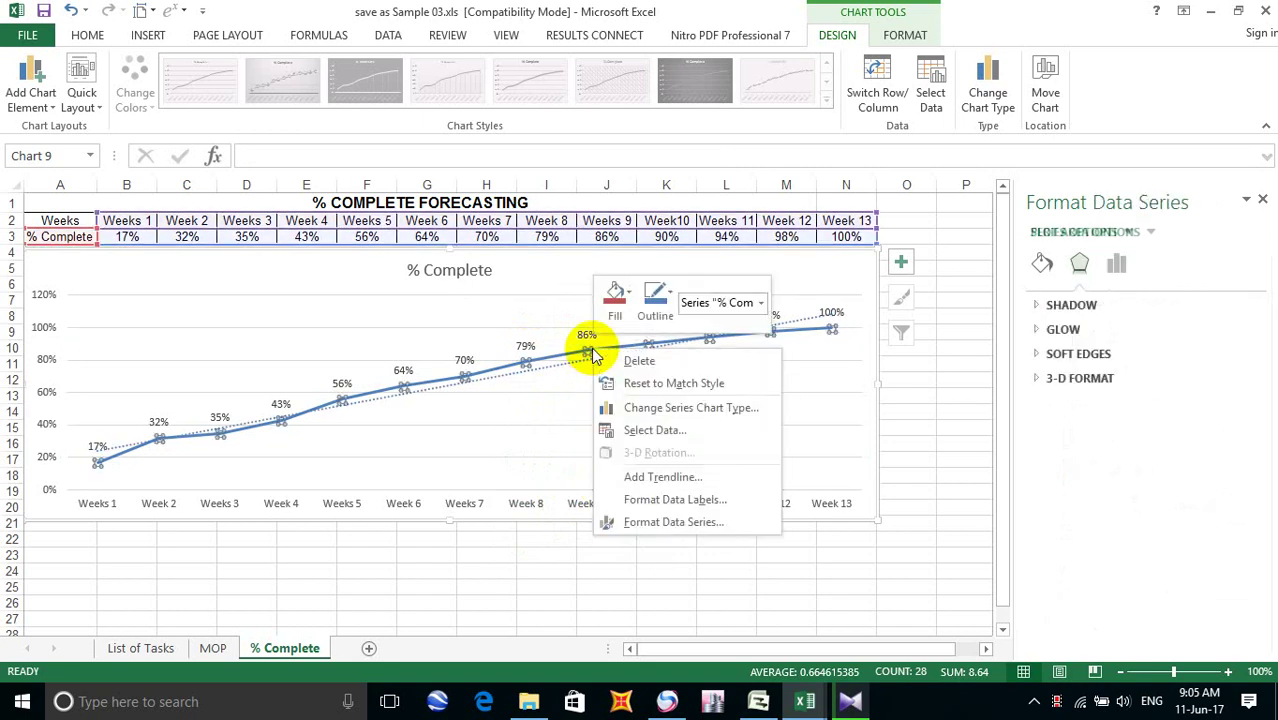
click(652, 478)
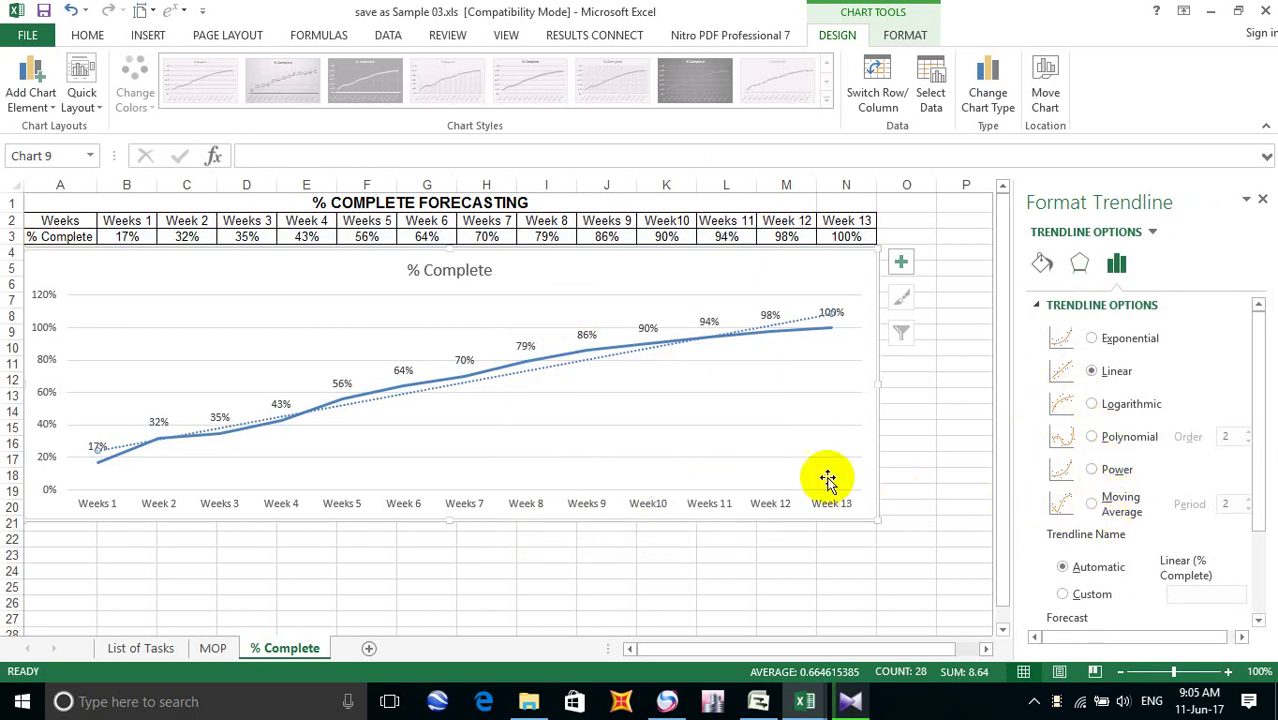
click(650, 414)
click(465, 378)
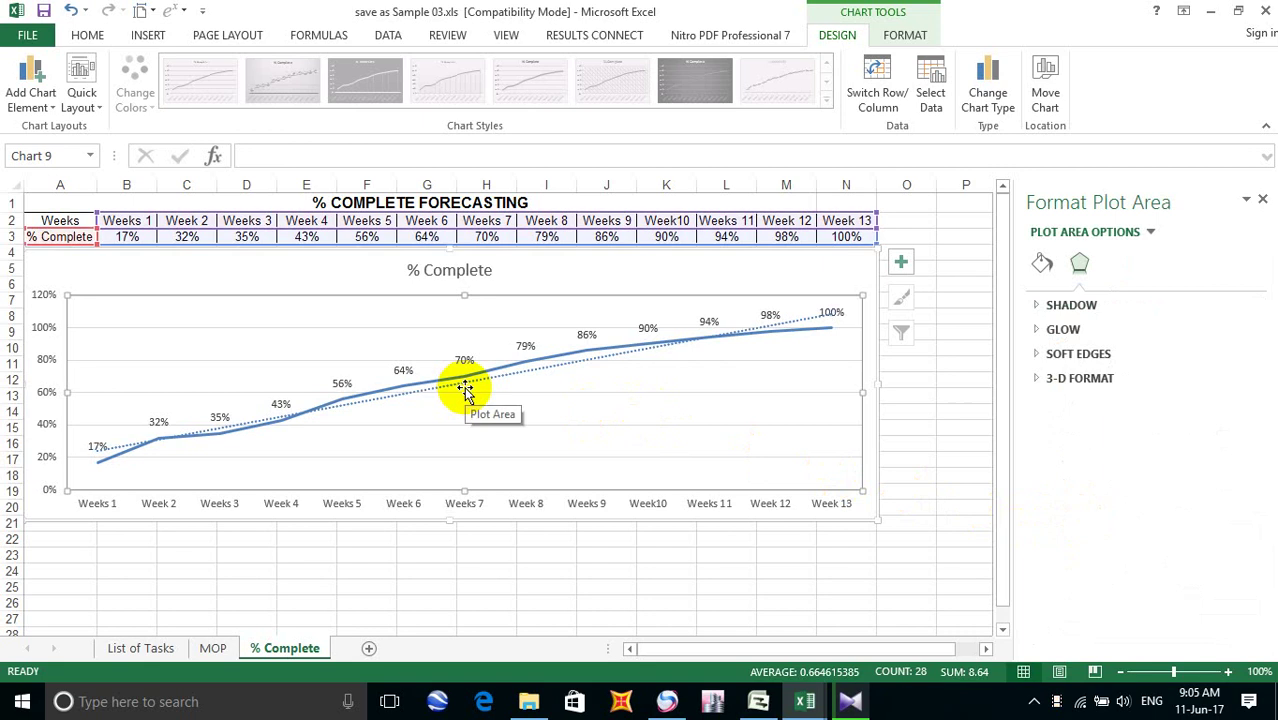
Undo the trendline additions on the % Complete series and deselect the chart
key(ctrl+z)
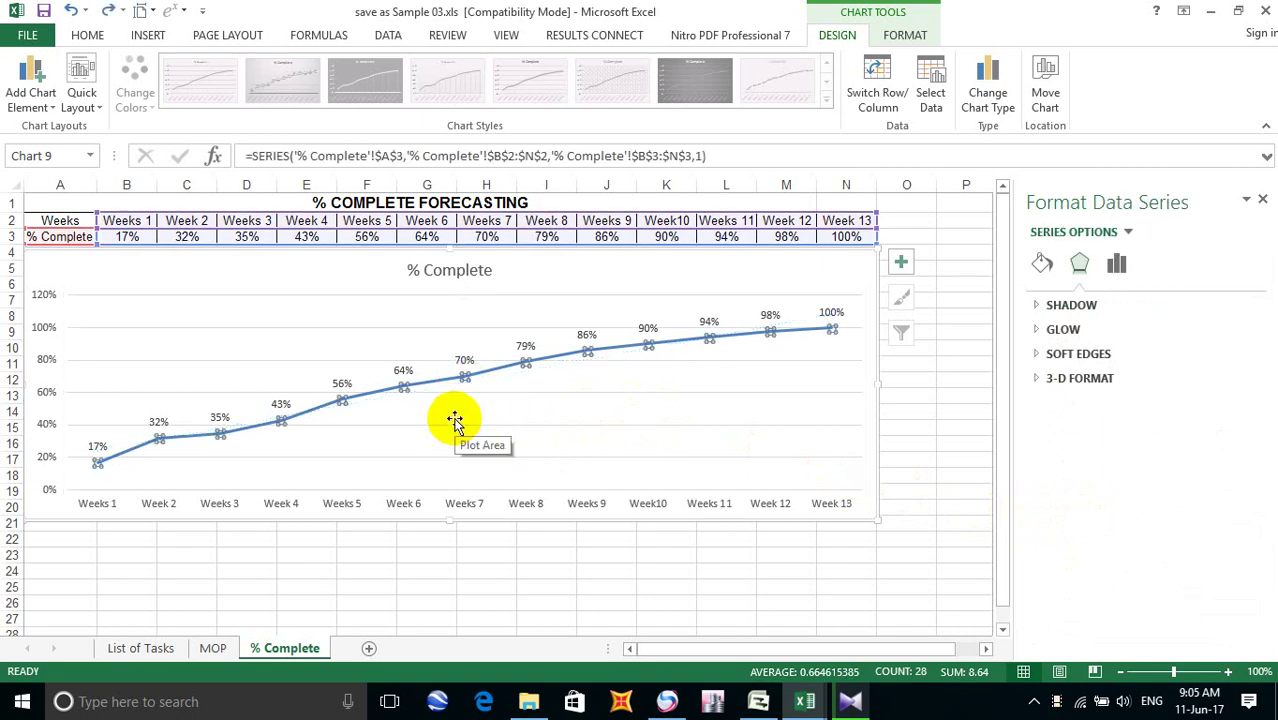
click(308, 428)
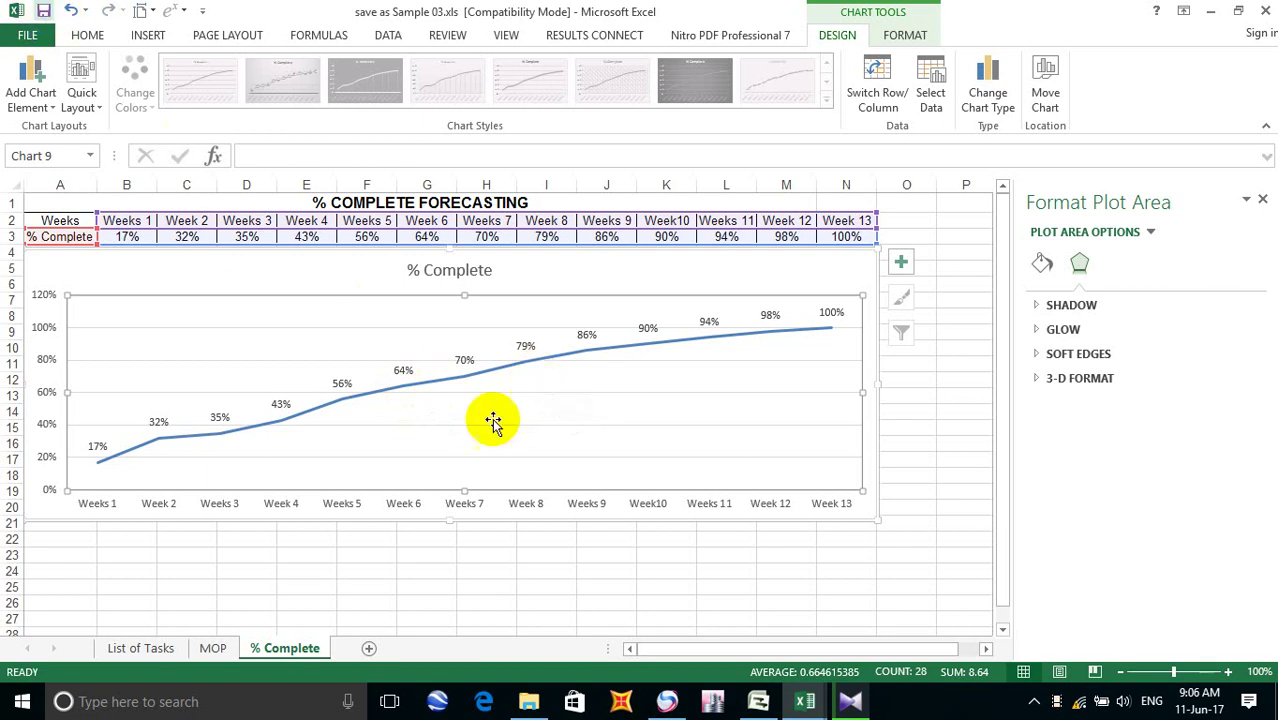
click(685, 553)
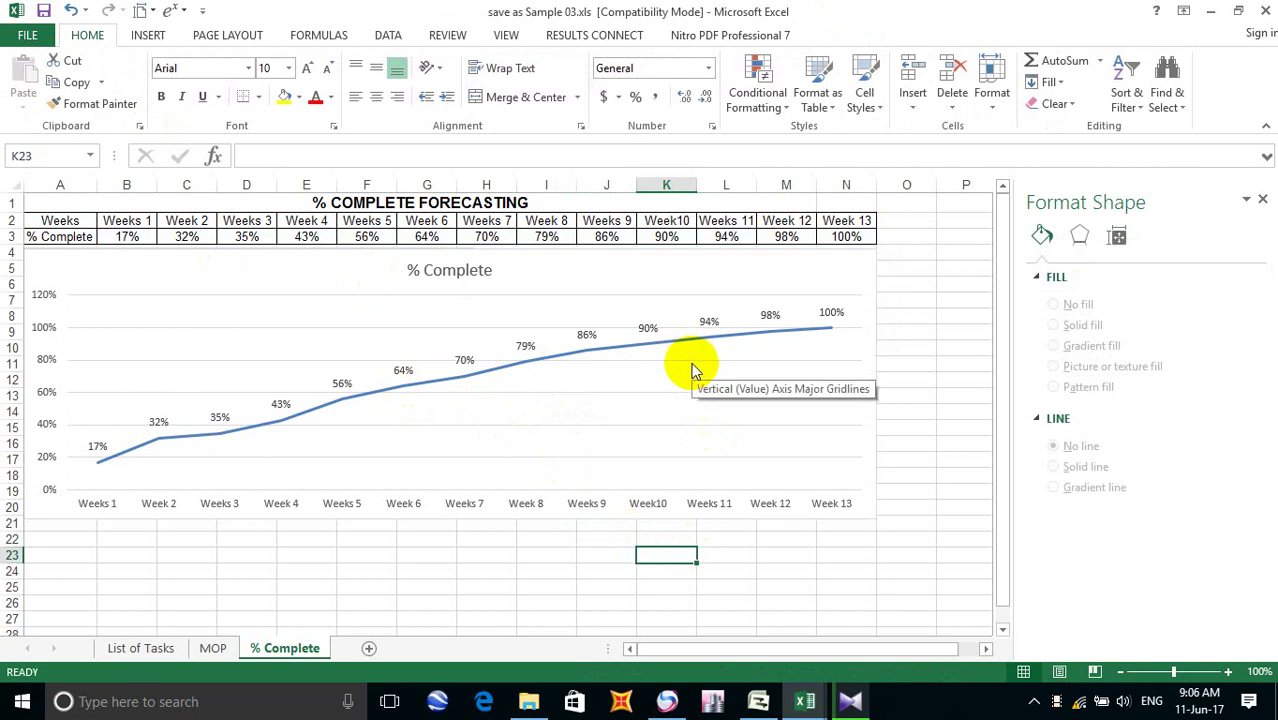
Select the plot area, horizontal category axis and vertical value axis in turn to examine the chart's elements
right_click(662, 394)
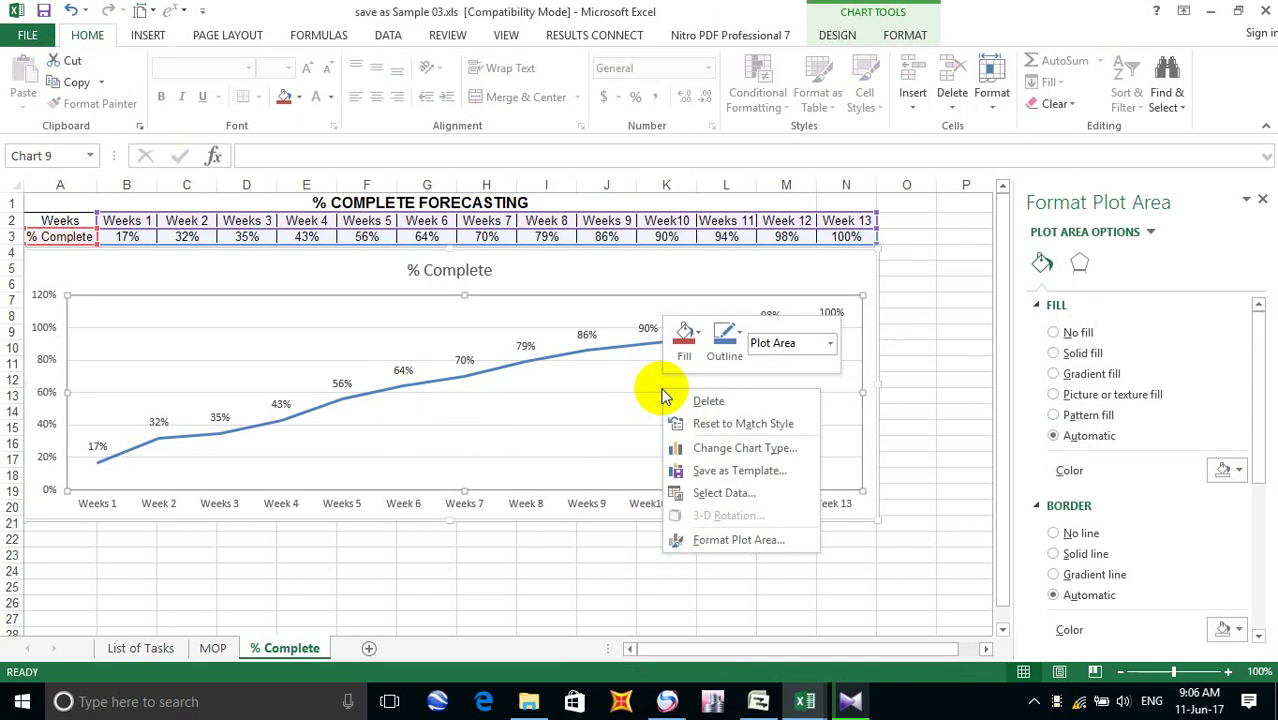
click(580, 395)
right_click(607, 508)
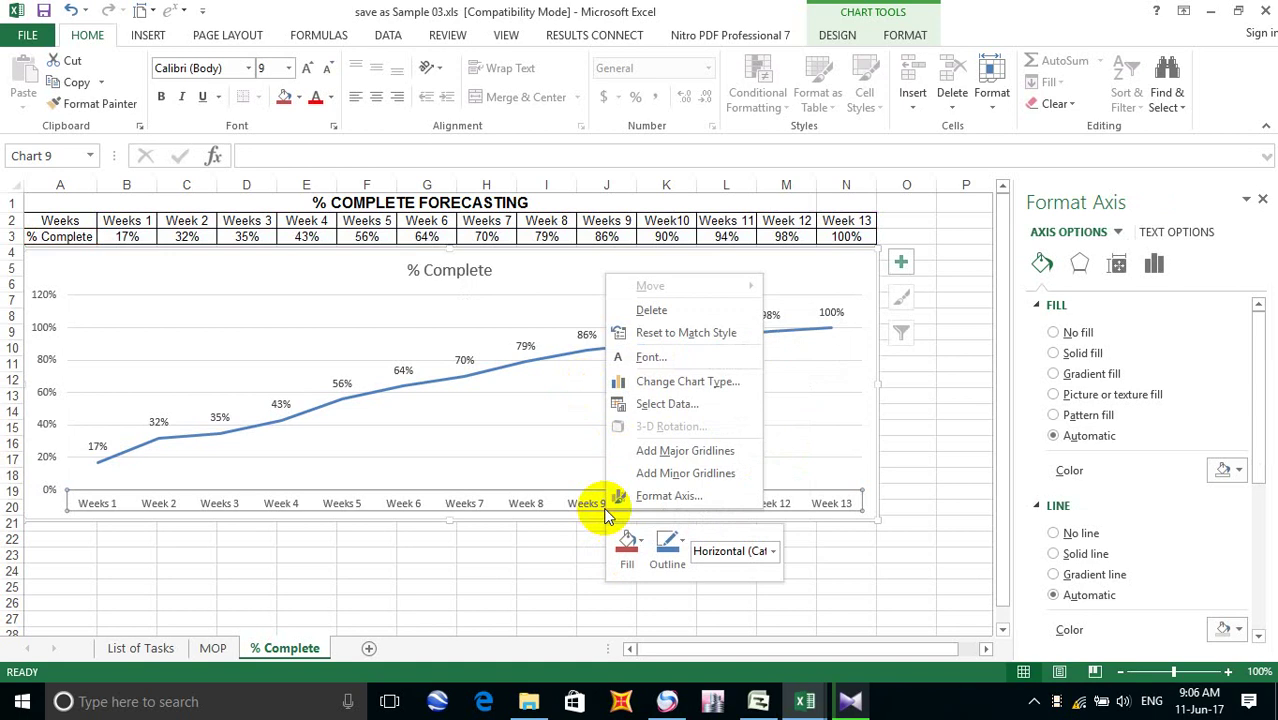
click(772, 551)
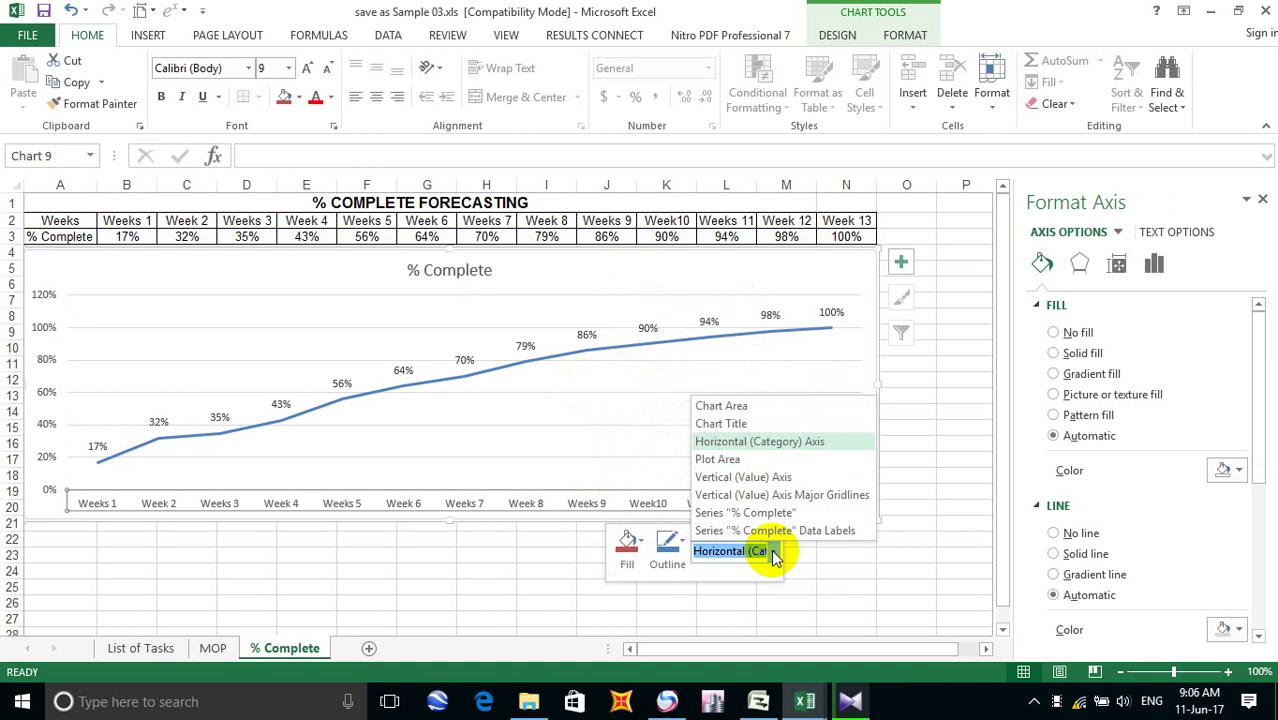
click(763, 477)
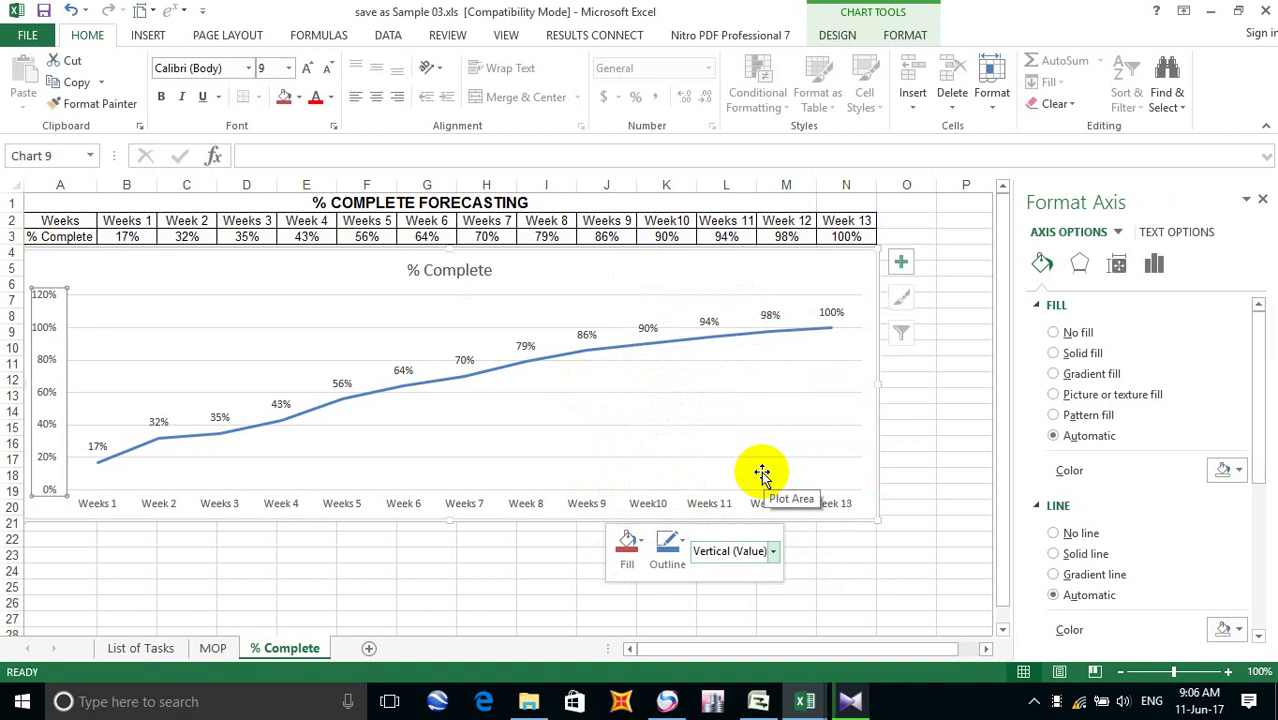
click(774, 556)
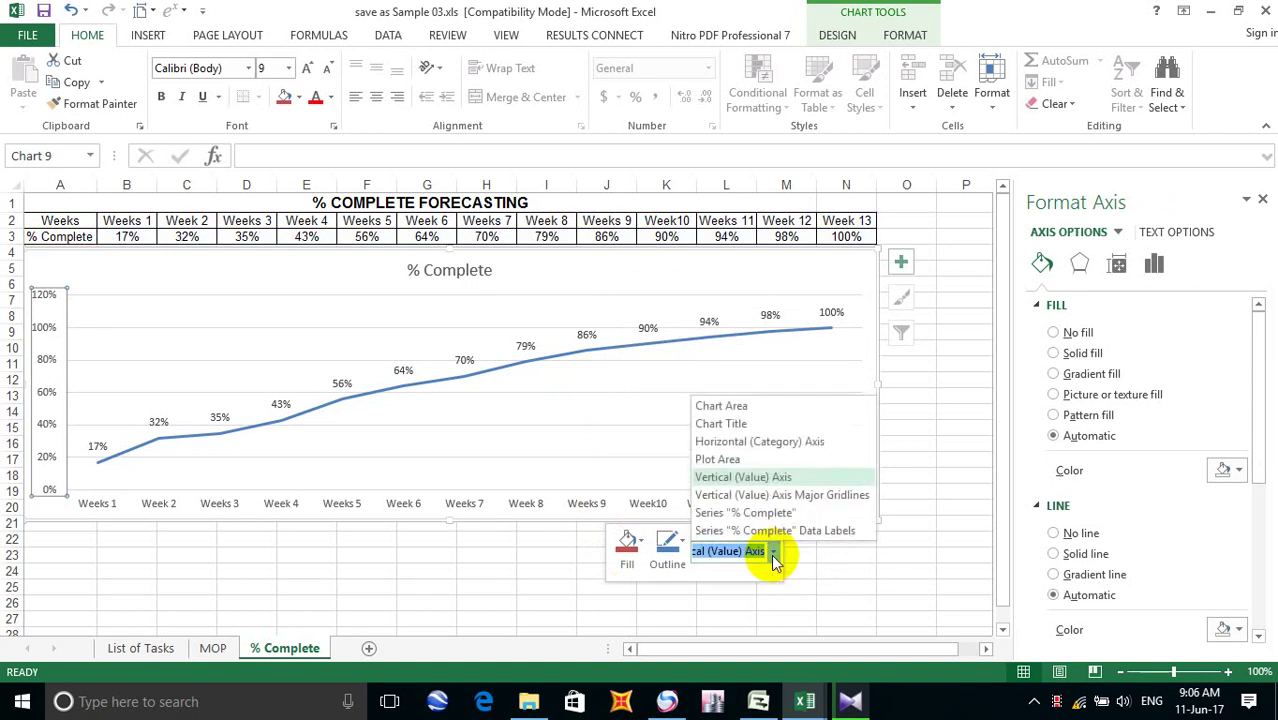
click(752, 445)
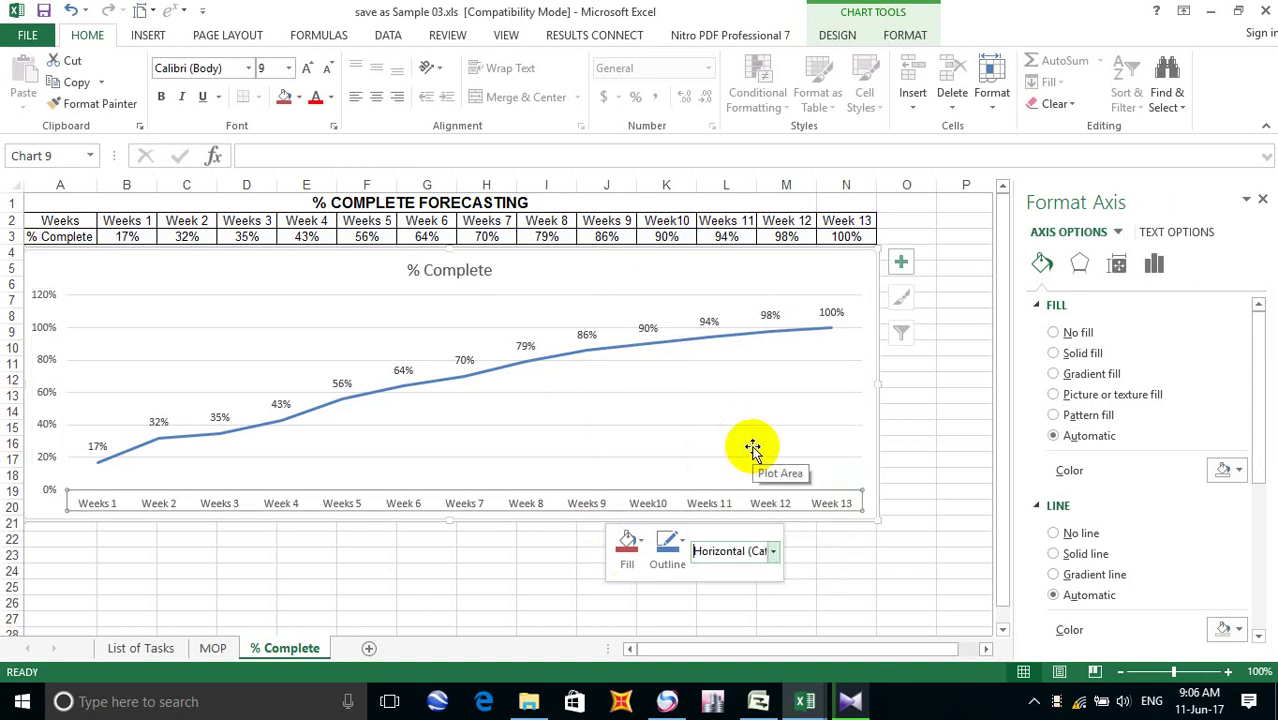
click(774, 553)
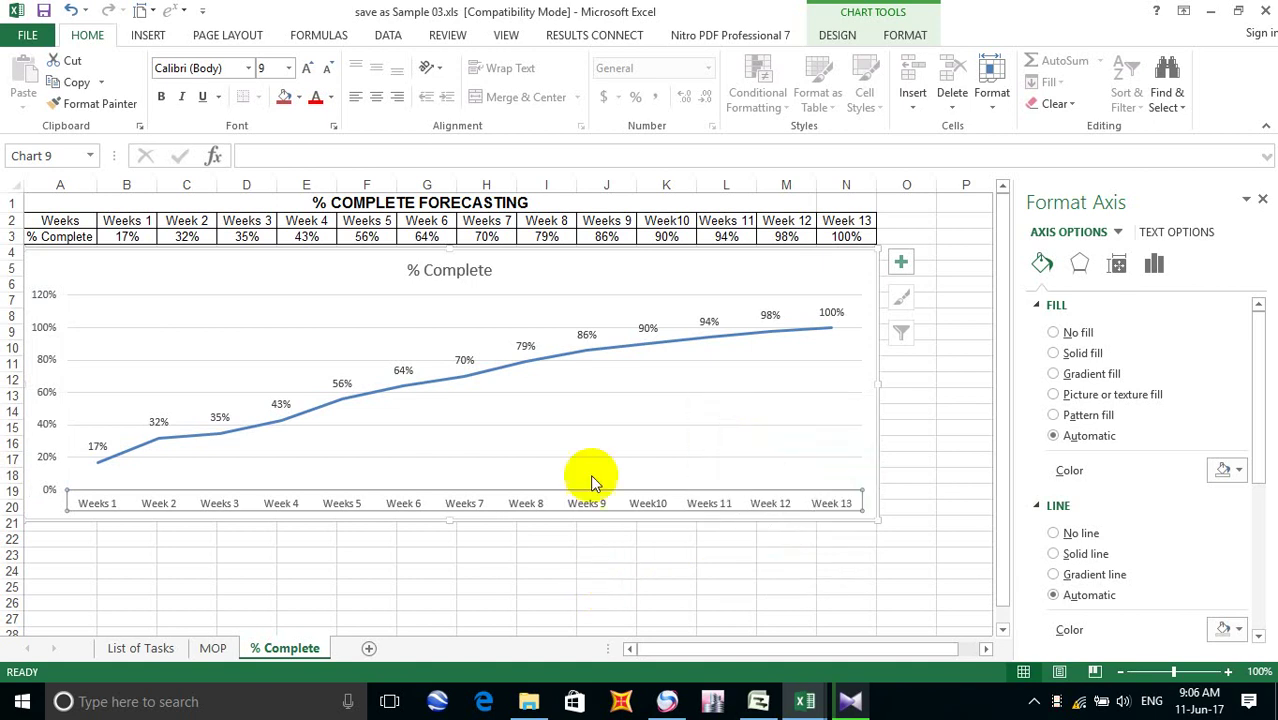
Enlarge the % Complete chart's plot area up to the chart's upper and right borders, and move its left edge inward
click(608, 428)
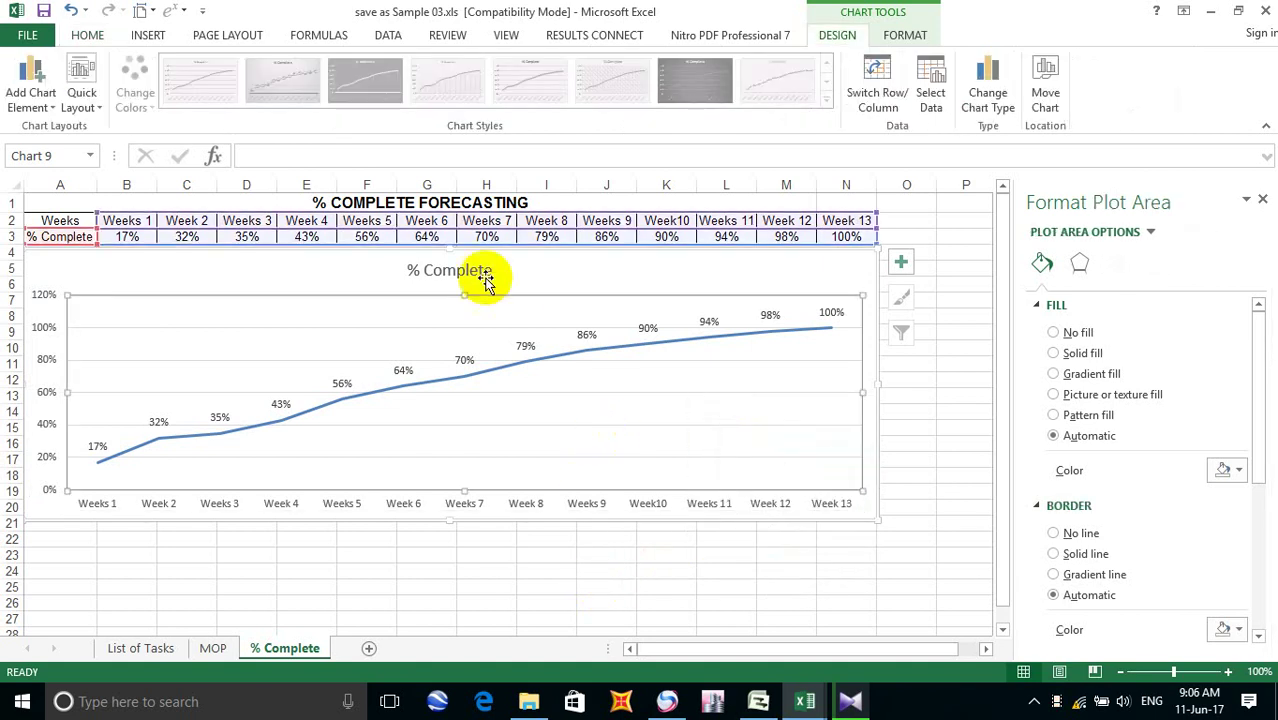
drag(464, 295, 457, 250)
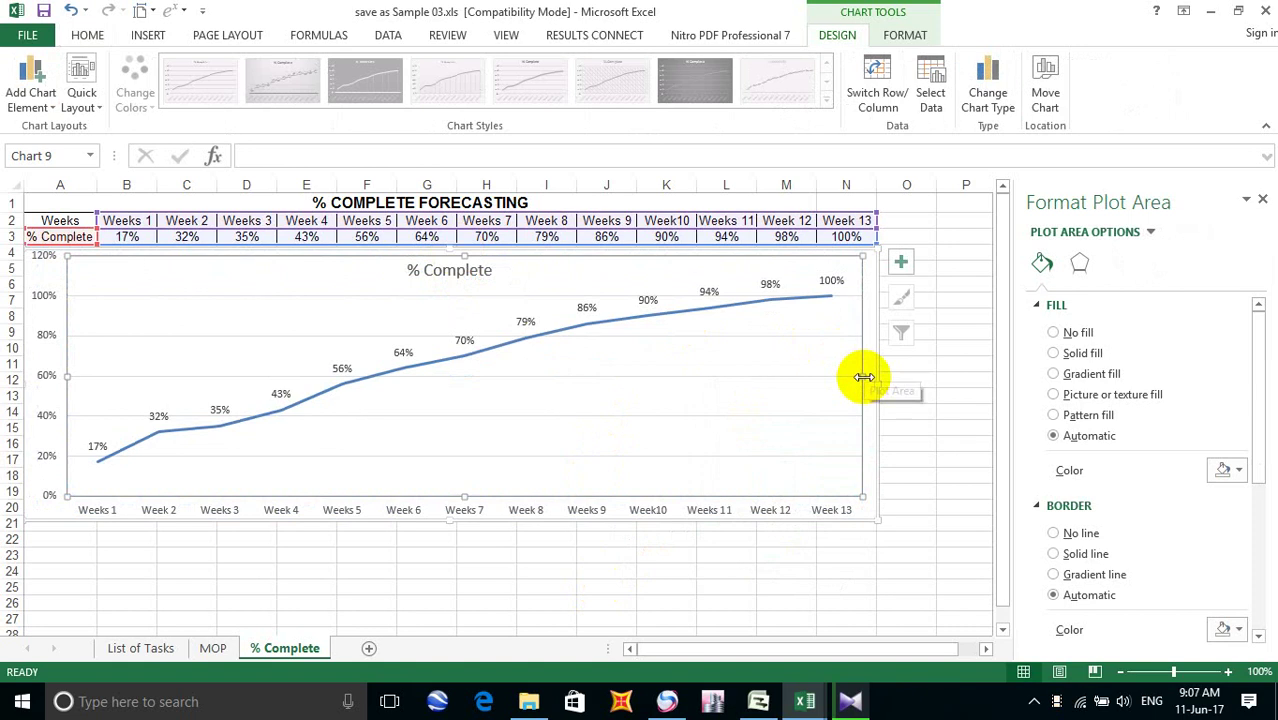
drag(862, 377, 876, 375)
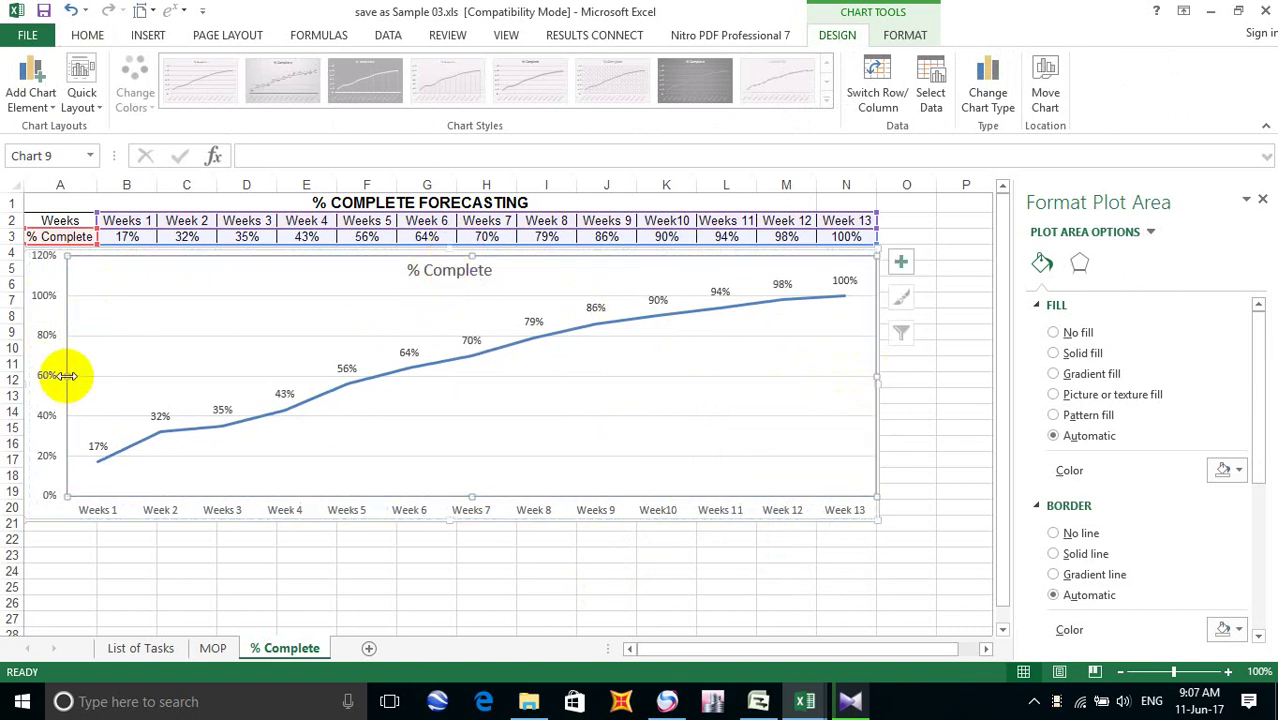
drag(60, 375, 55, 377)
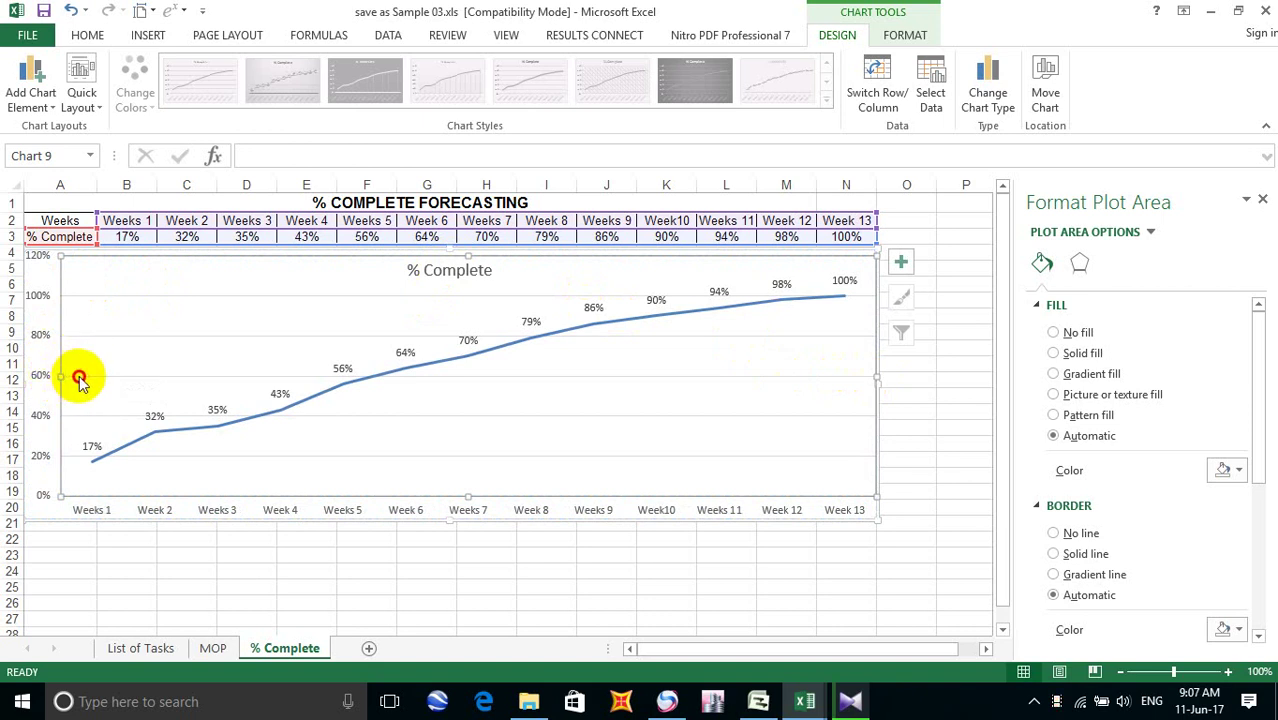
mouse_move(84, 372)
mouse_down()
mouse_move(70, 375)
mouse_move(95, 378)
mouse_up()
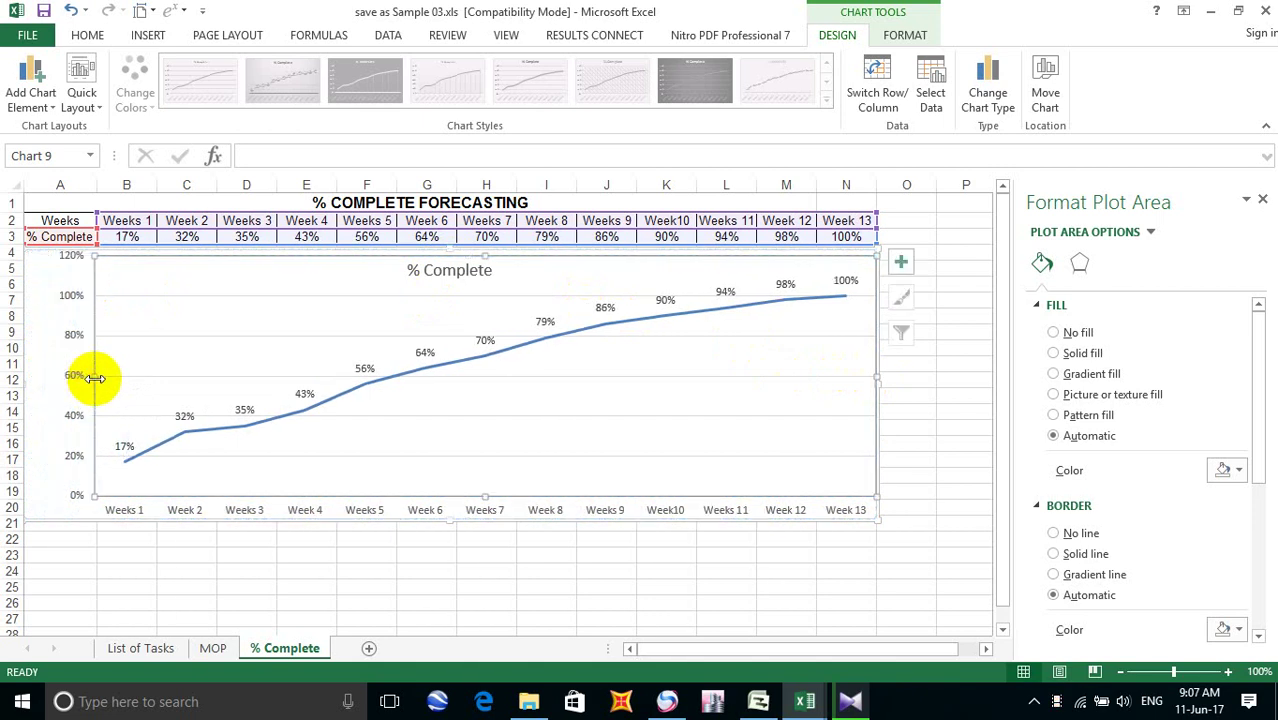
Shift the plot area slightly left, extend it back to the chart's right border, and deselect the chart
click(697, 457)
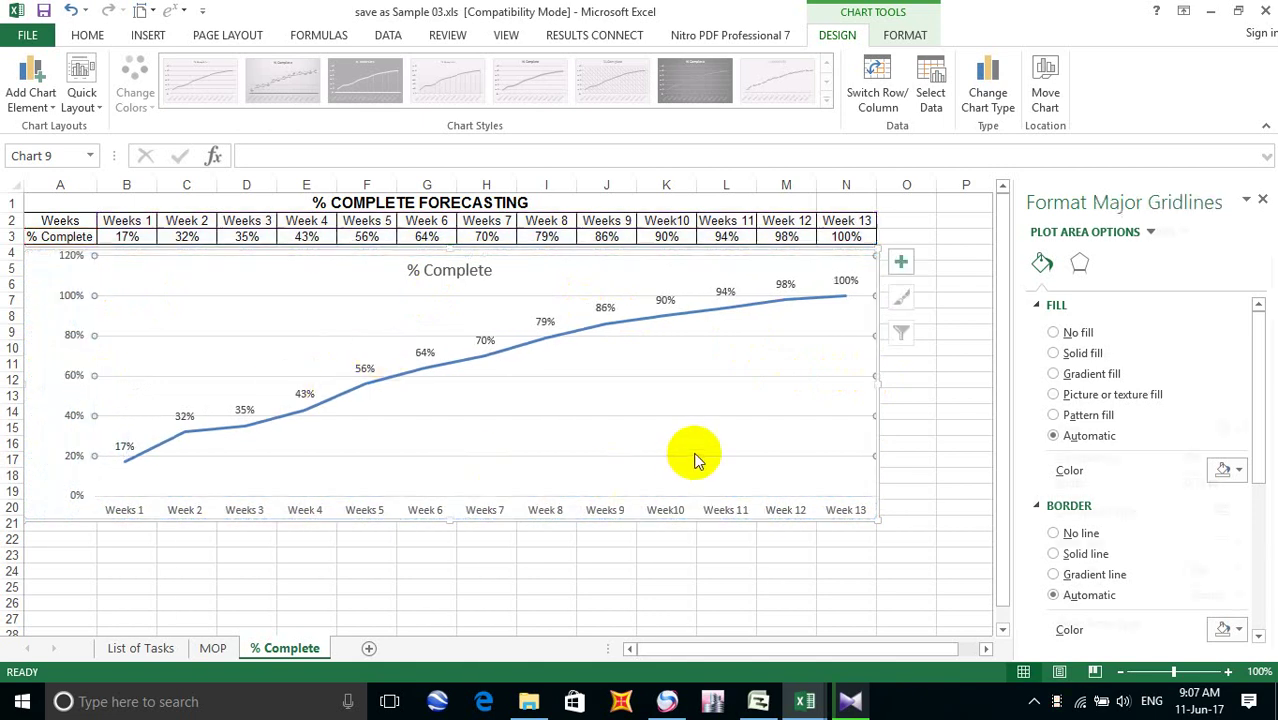
click(868, 375)
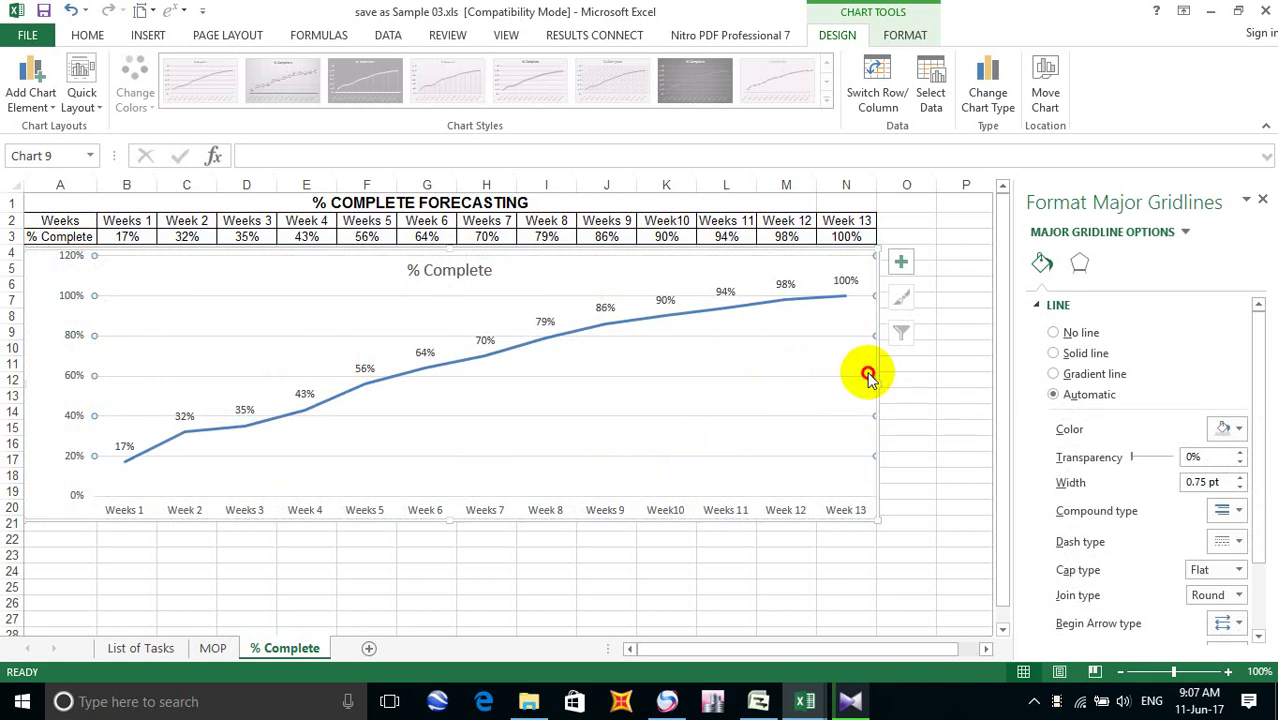
click(805, 405)
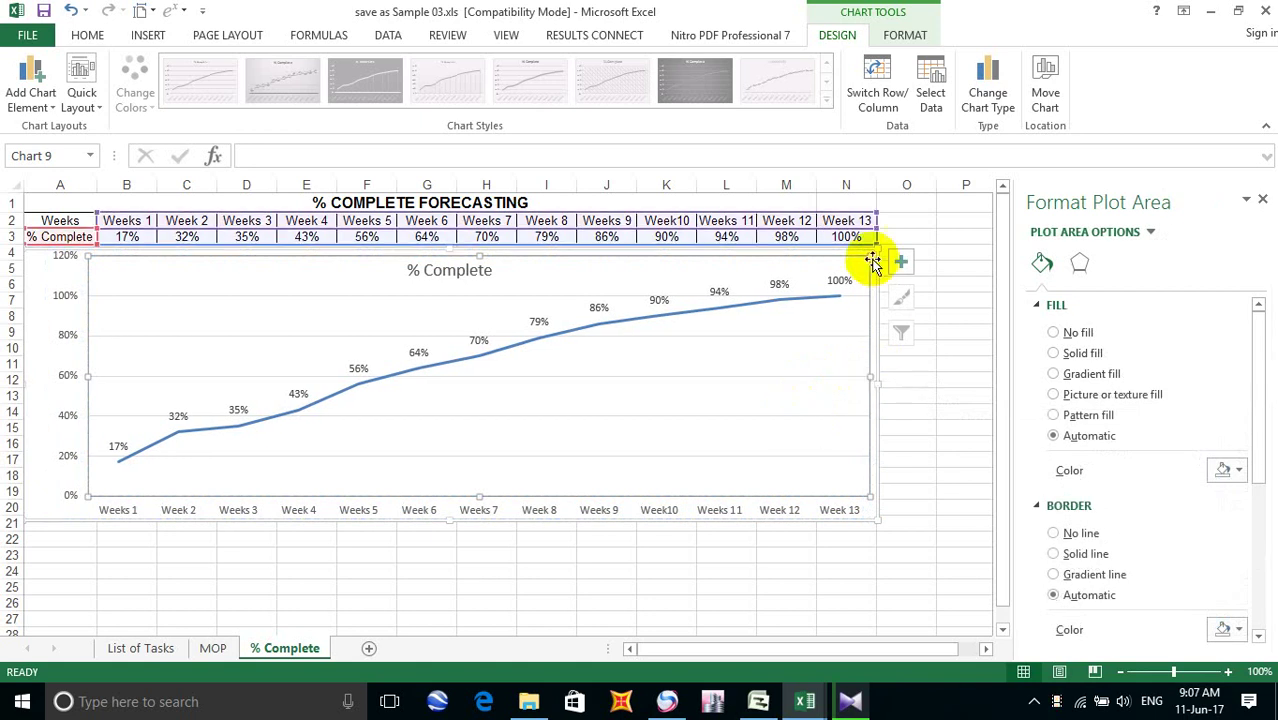
drag(870, 258, 890, 257)
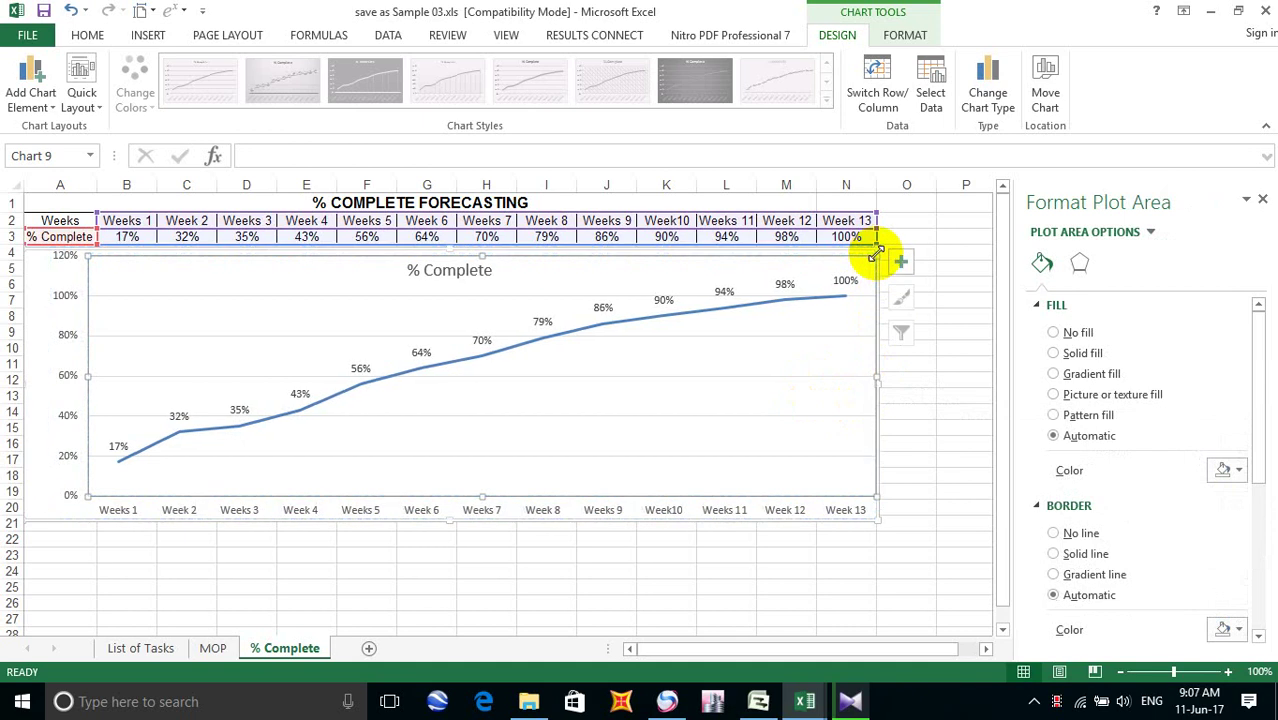
click(901, 394)
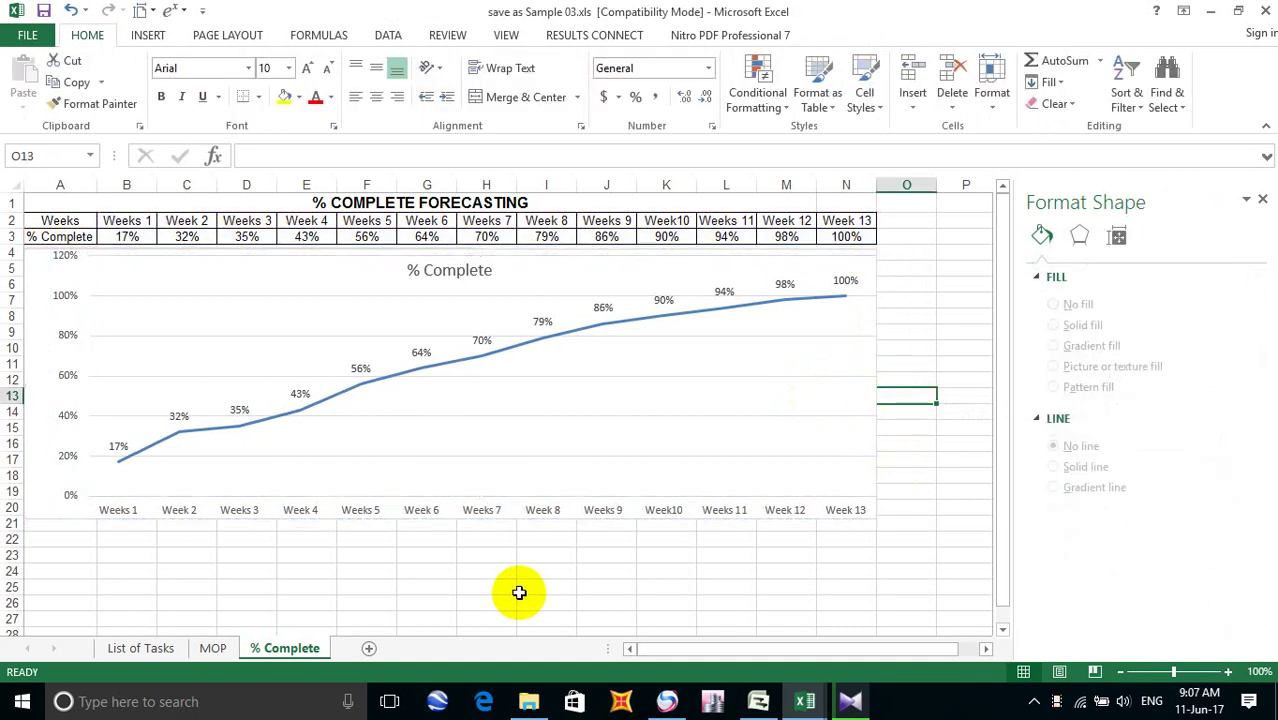
right_click(462, 383)
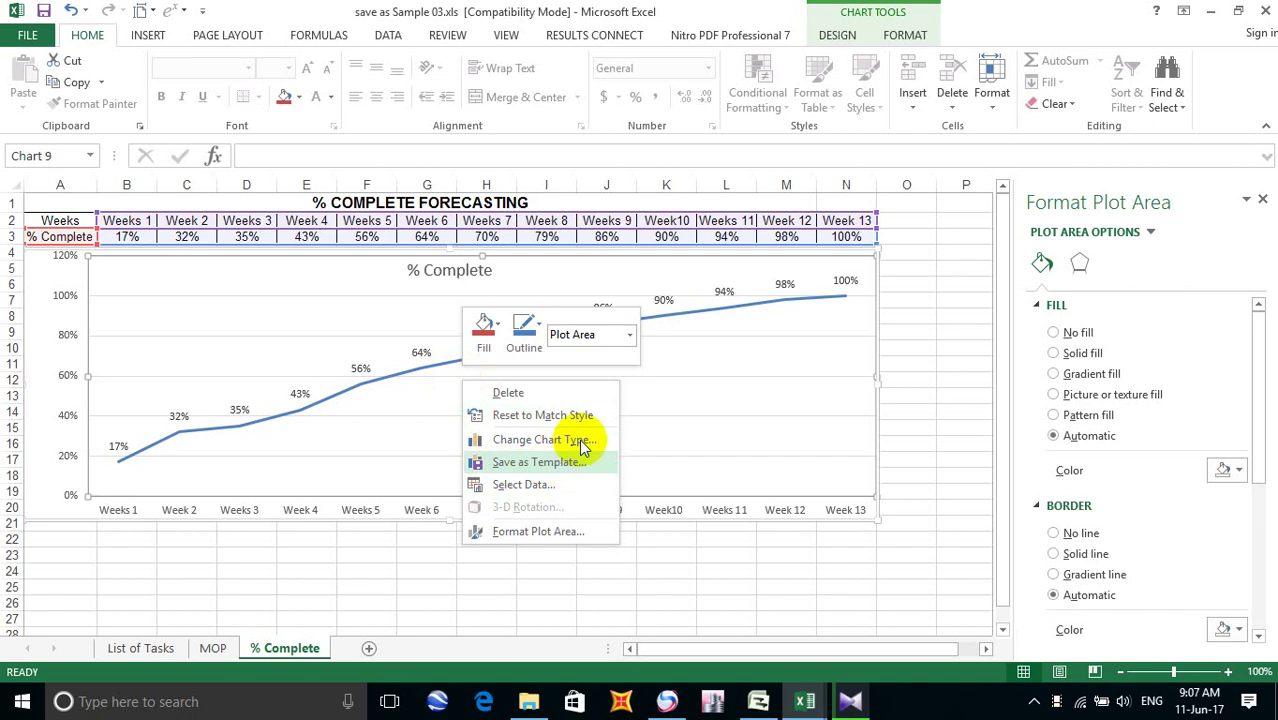
click(737, 400)
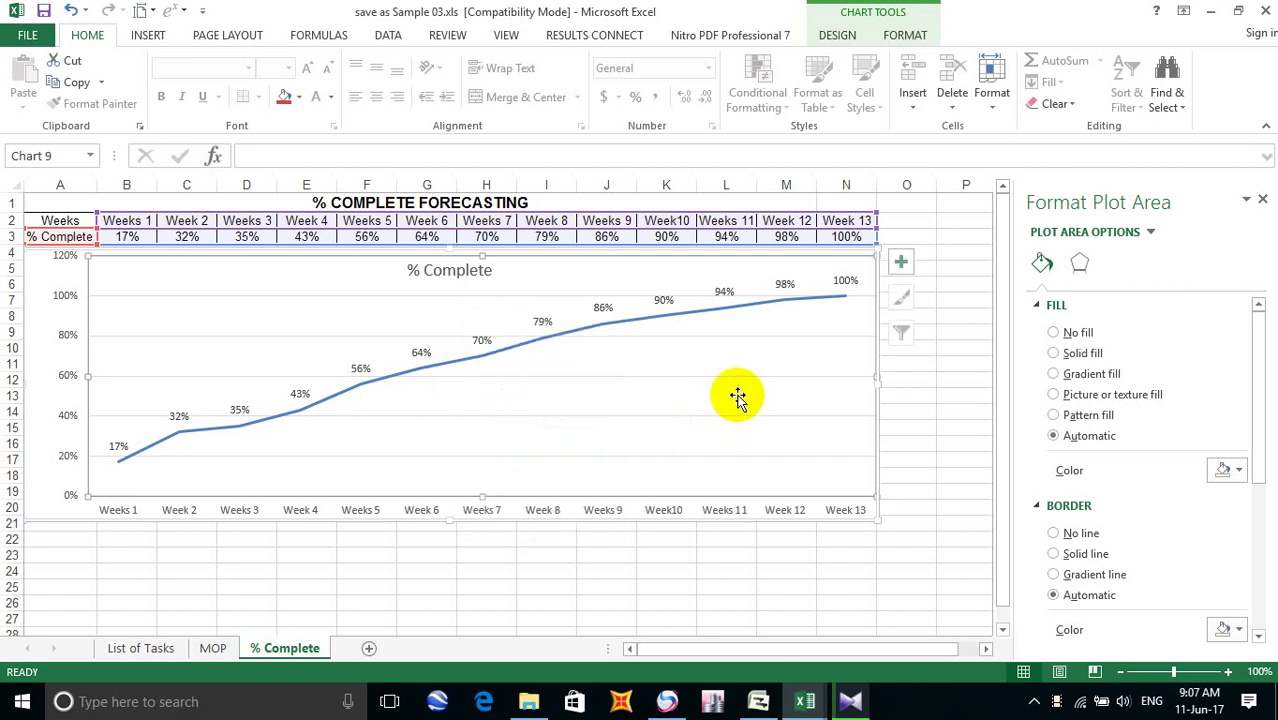
right_click(737, 397)
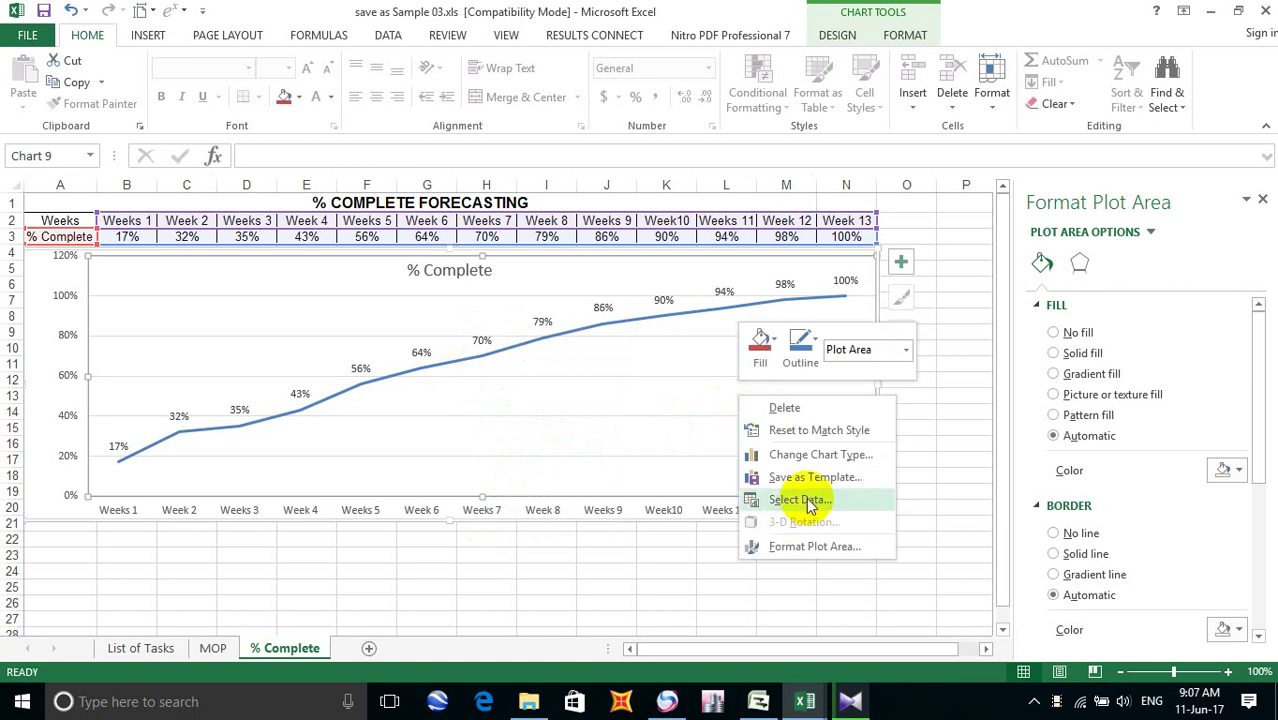
click(590, 440)
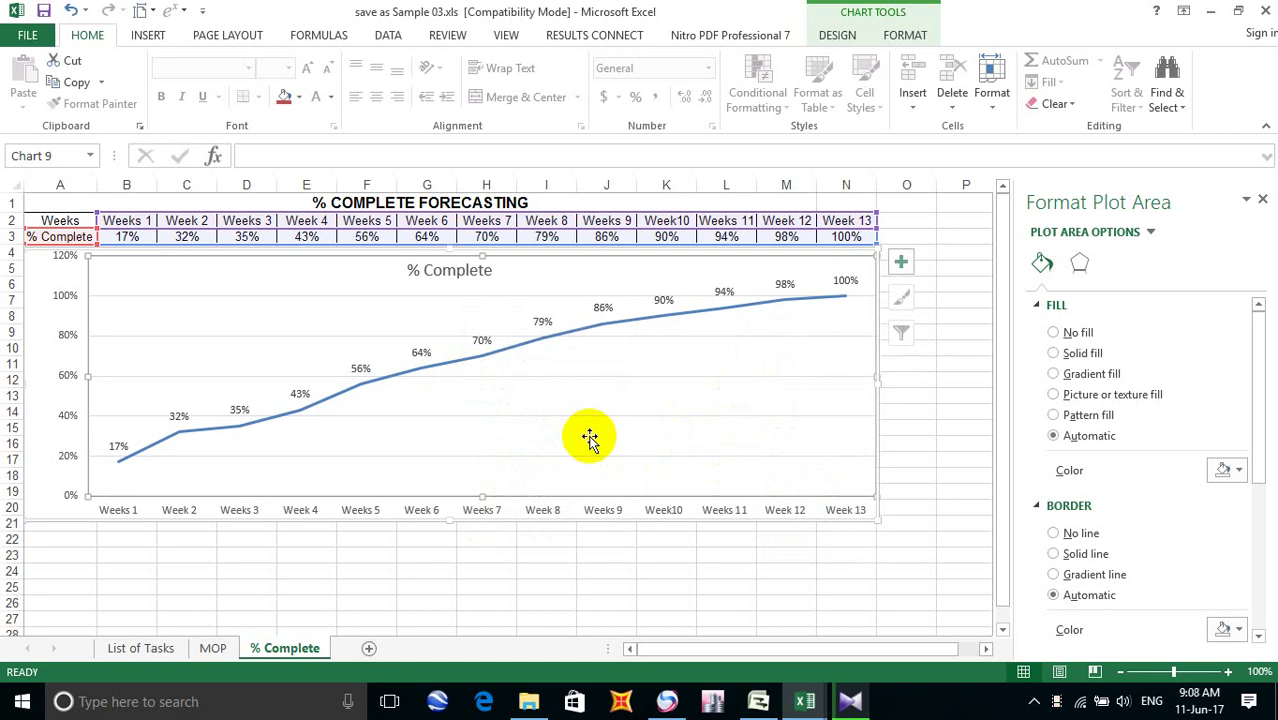
Read procedure item 26 about the project's % Complete on the MOP sheet of save as Sample 03.xls
click(803, 706)
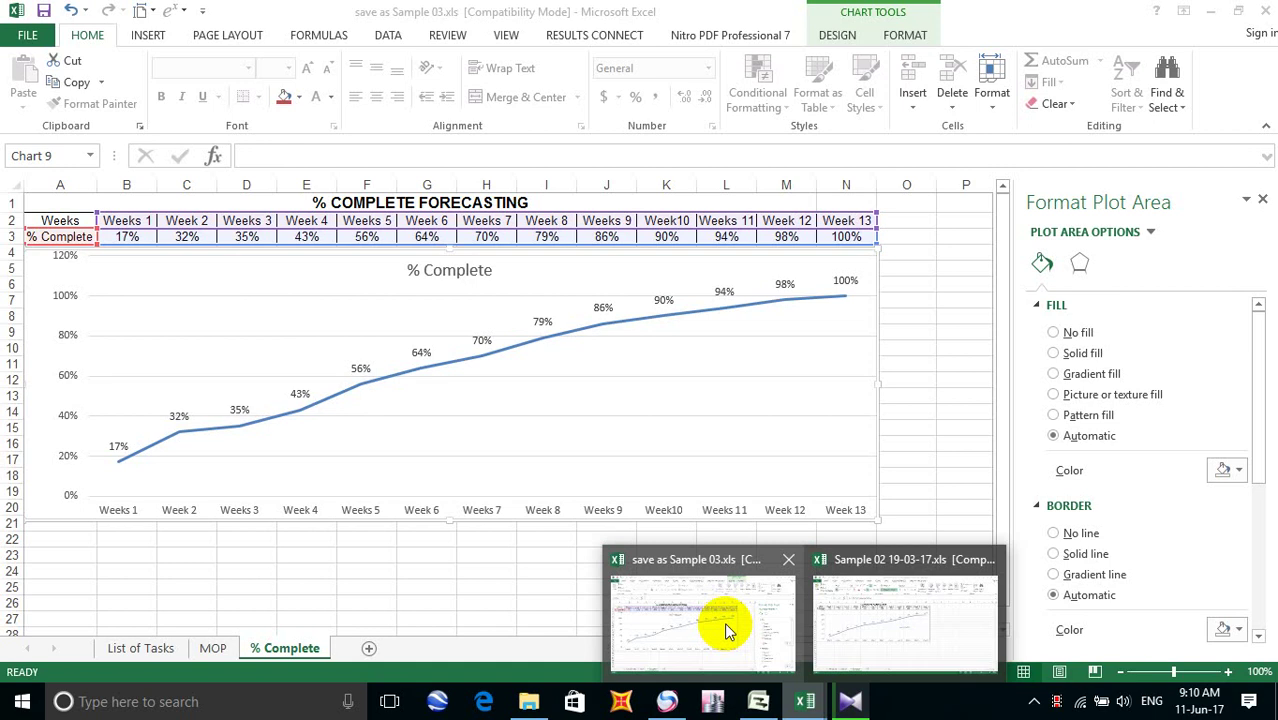
click(724, 622)
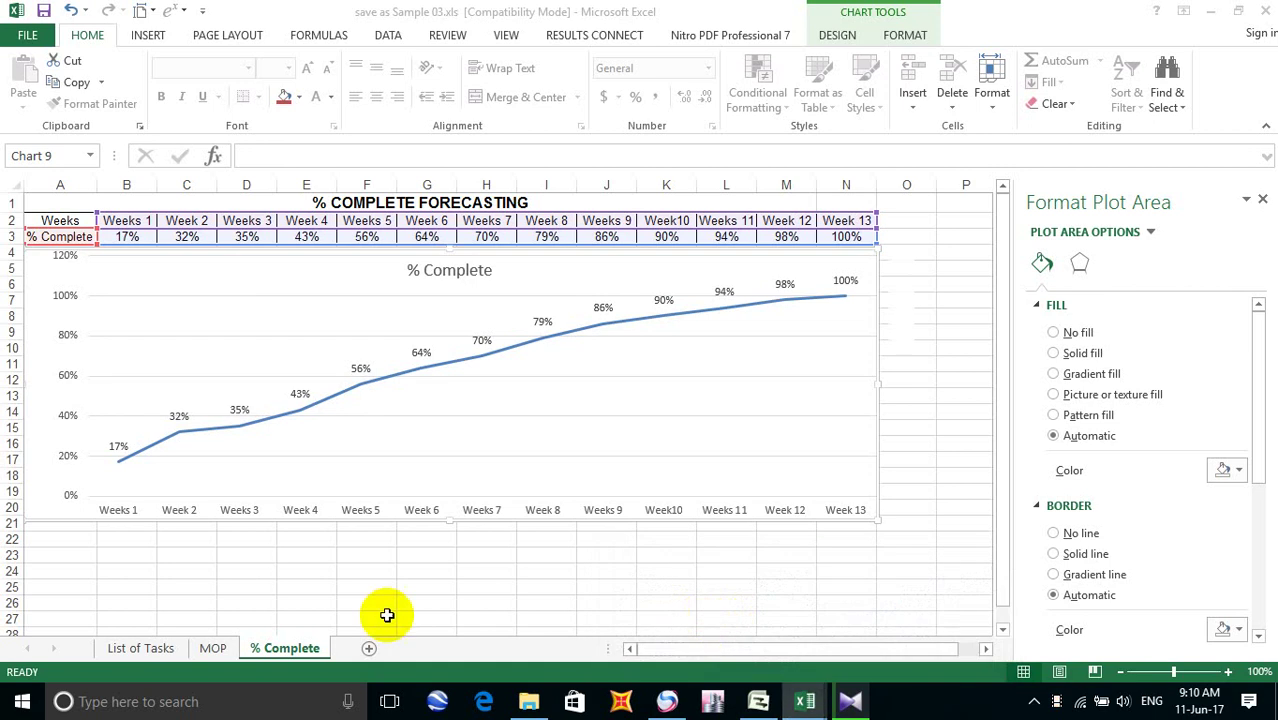
click(213, 648)
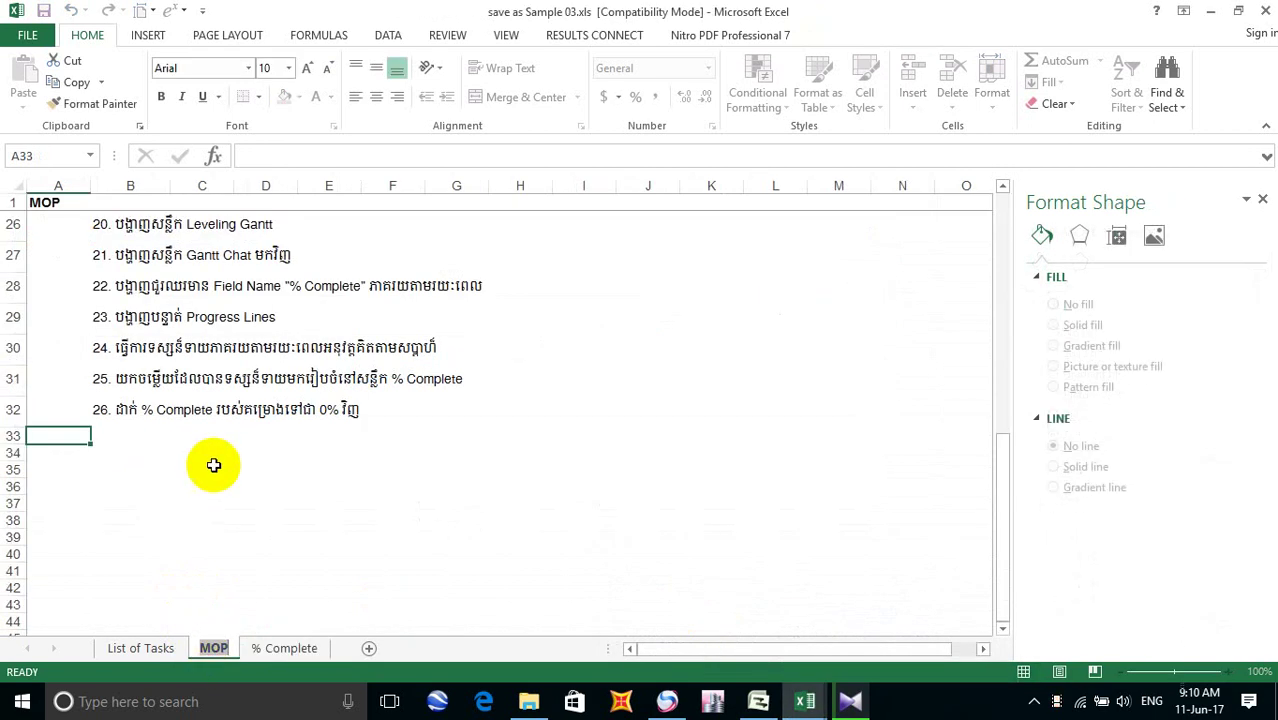
click(104, 409)
click(382, 417)
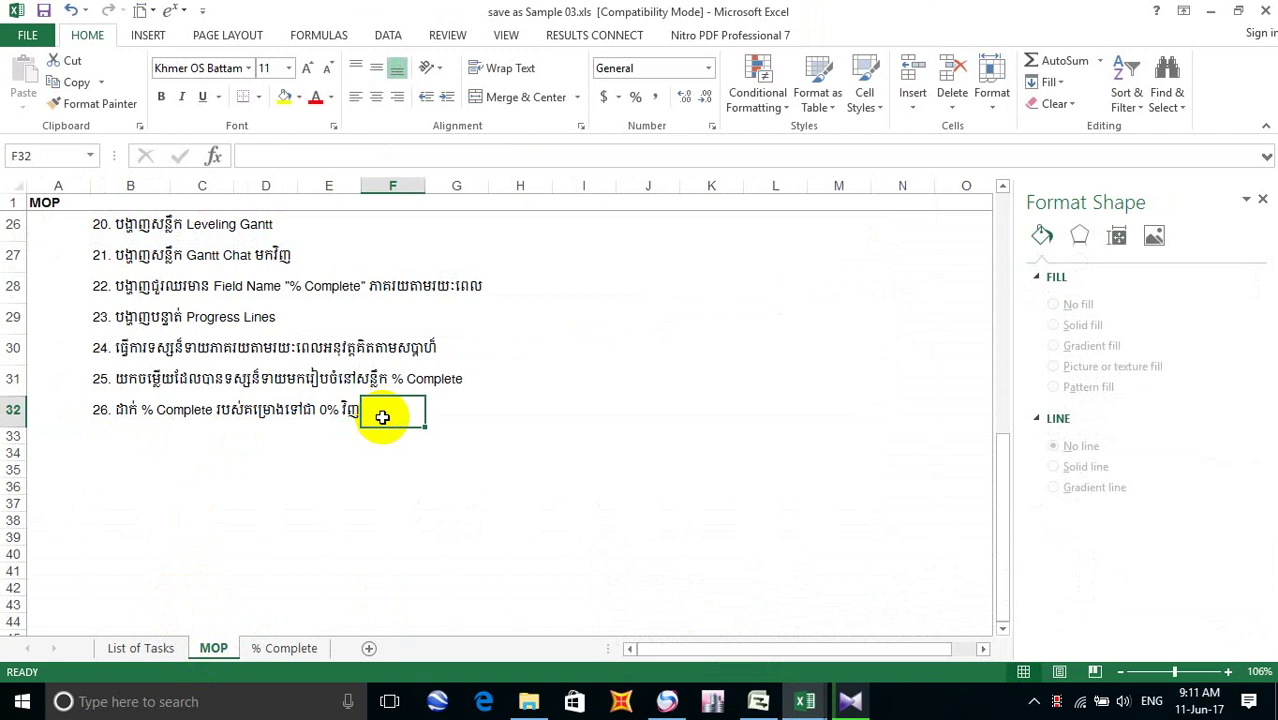
click(100, 411)
click(387, 412)
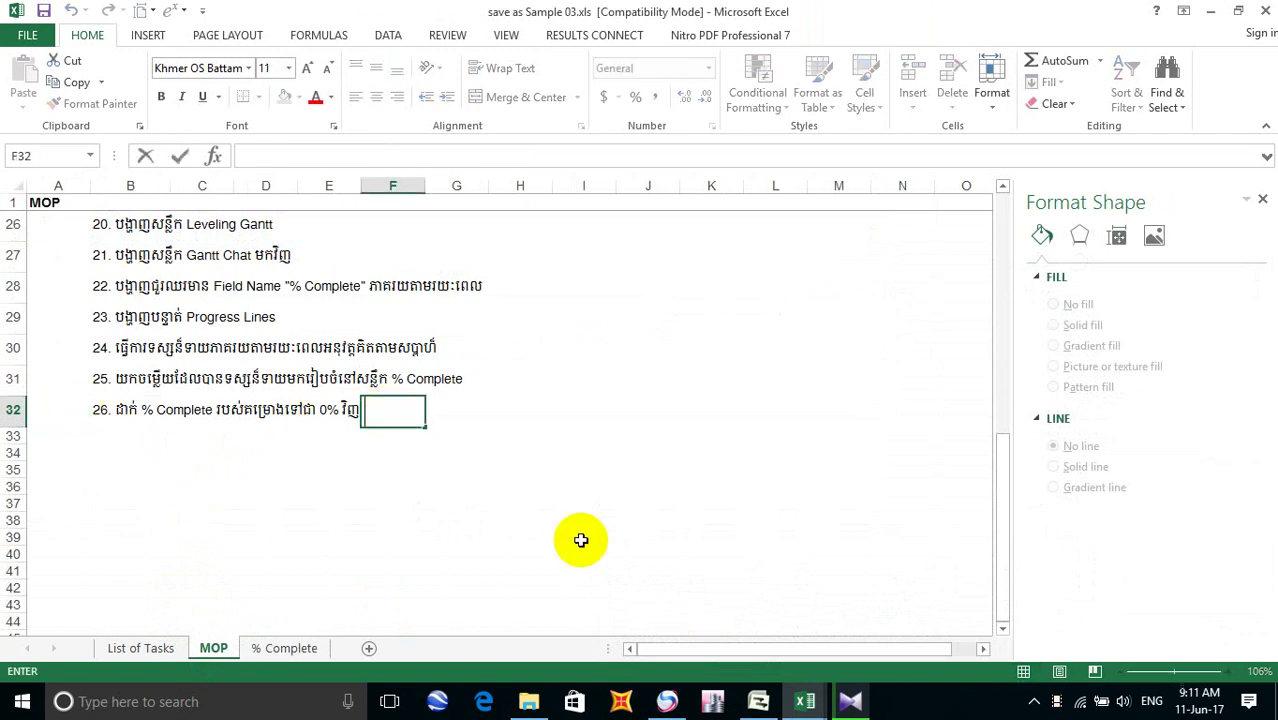
Switch to Highway Bridge.mpp in Microsoft Project and look over the tasks' % Complete column
mouse_move(765, 705)
click(759, 620)
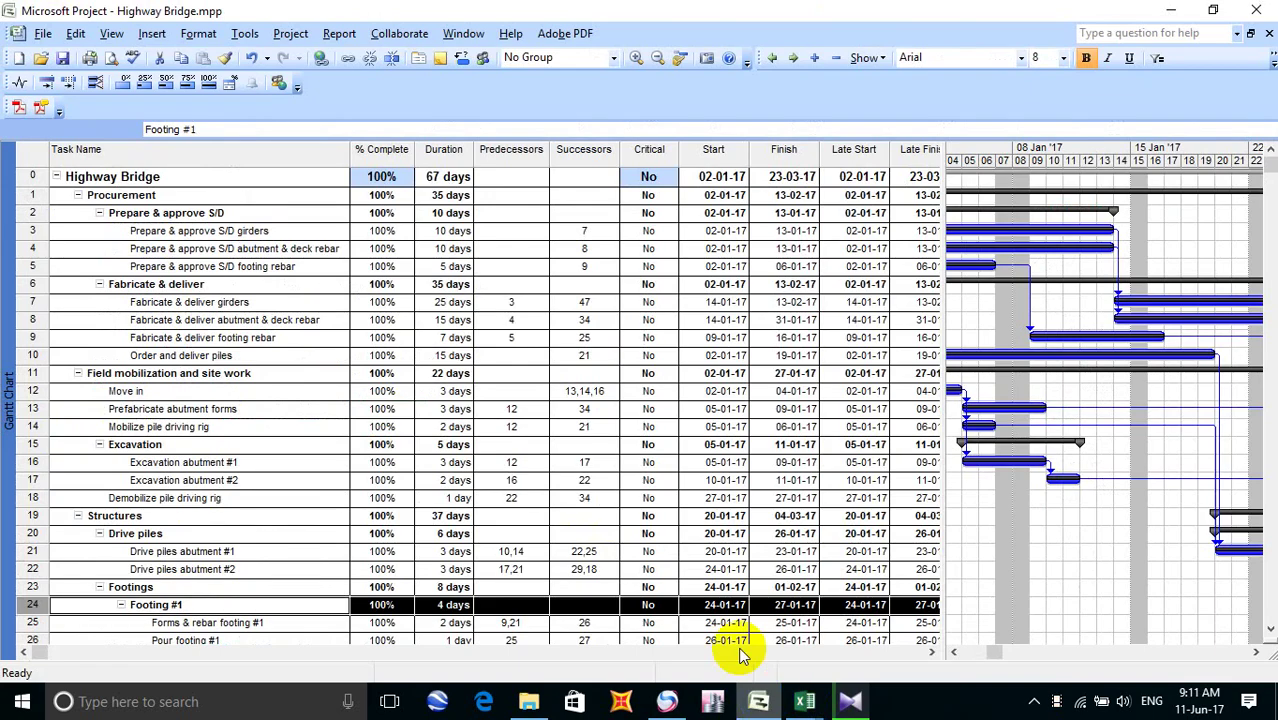
scroll(515, 362, down, 4)
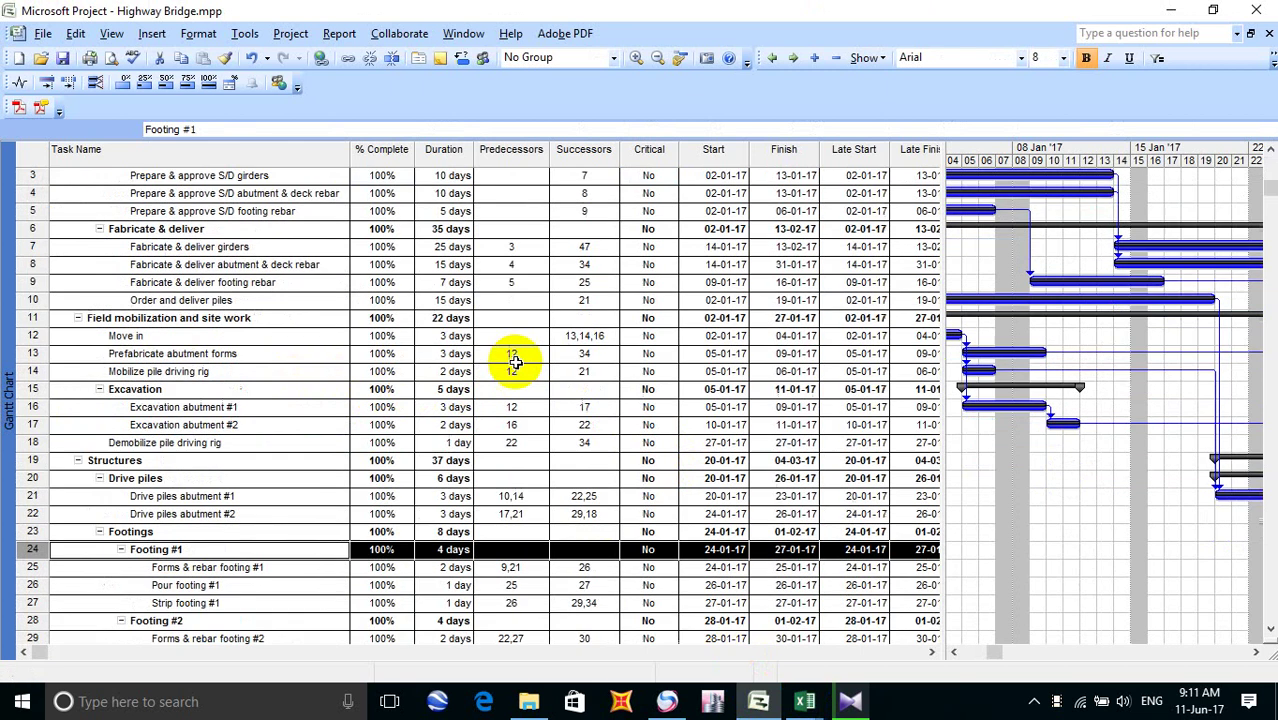
scroll(516, 363, up, 4)
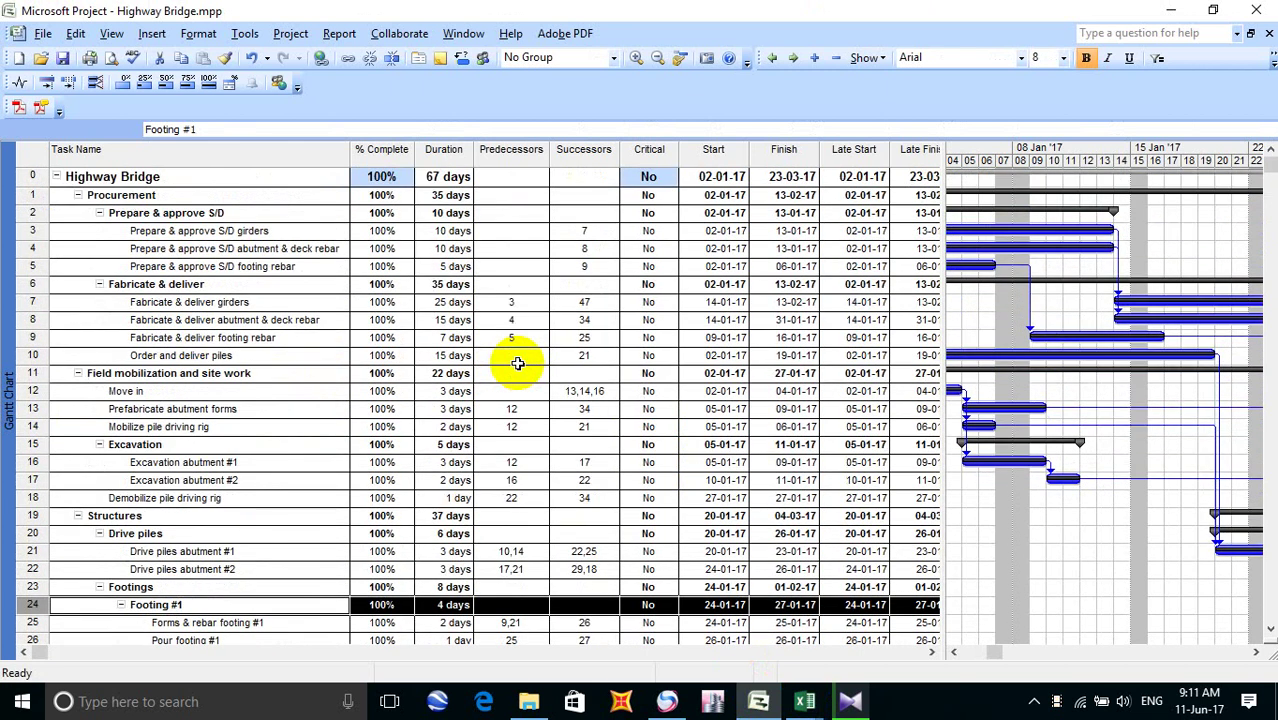
click(246, 34)
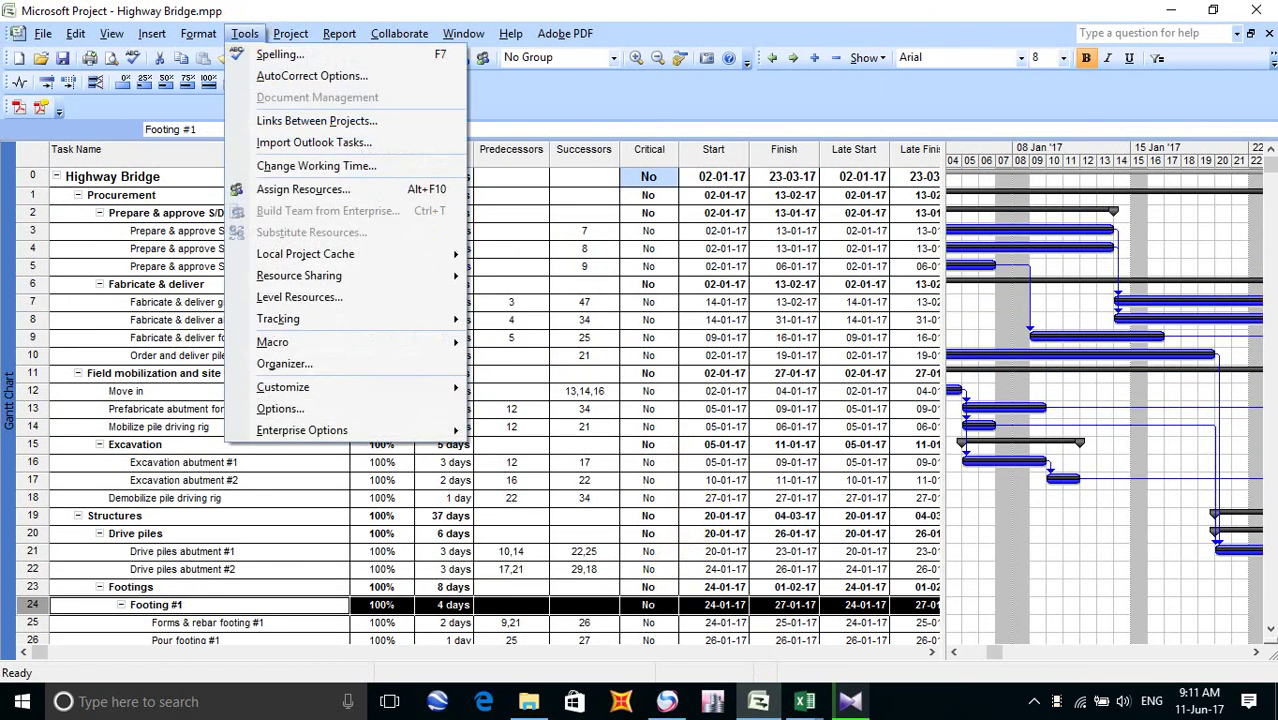
click(246, 34)
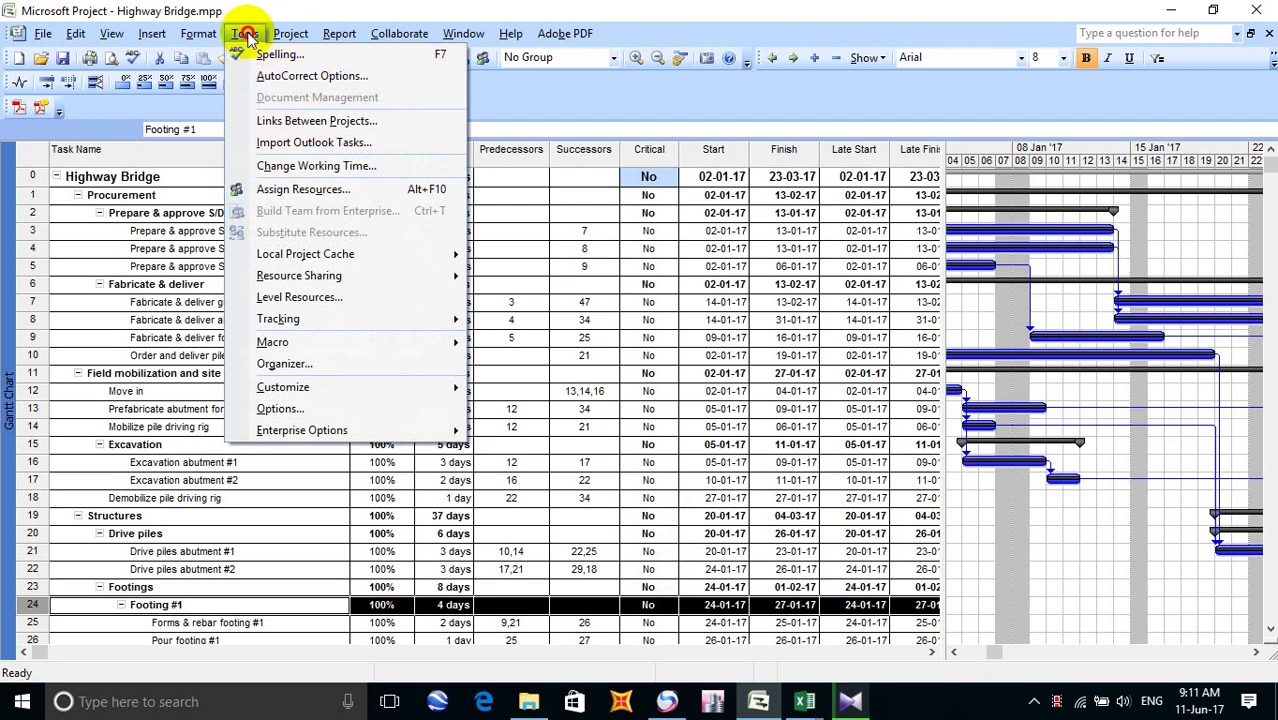
click(246, 34)
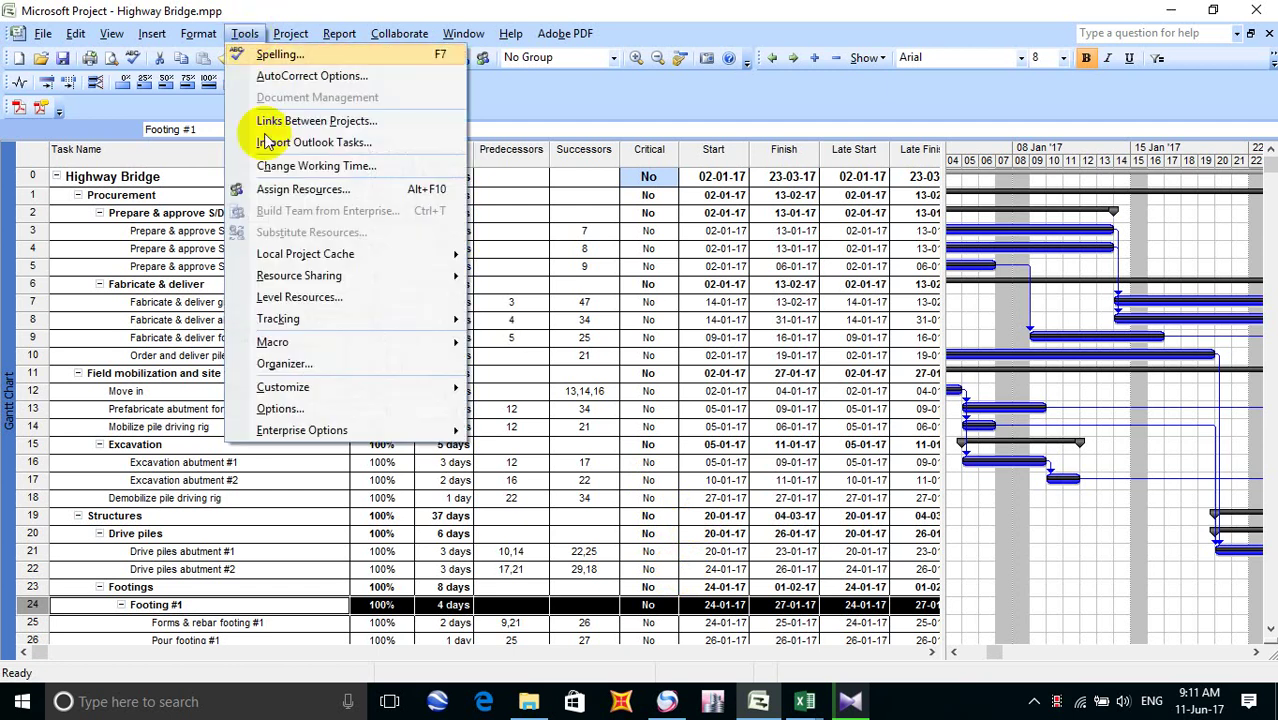
click(320, 320)
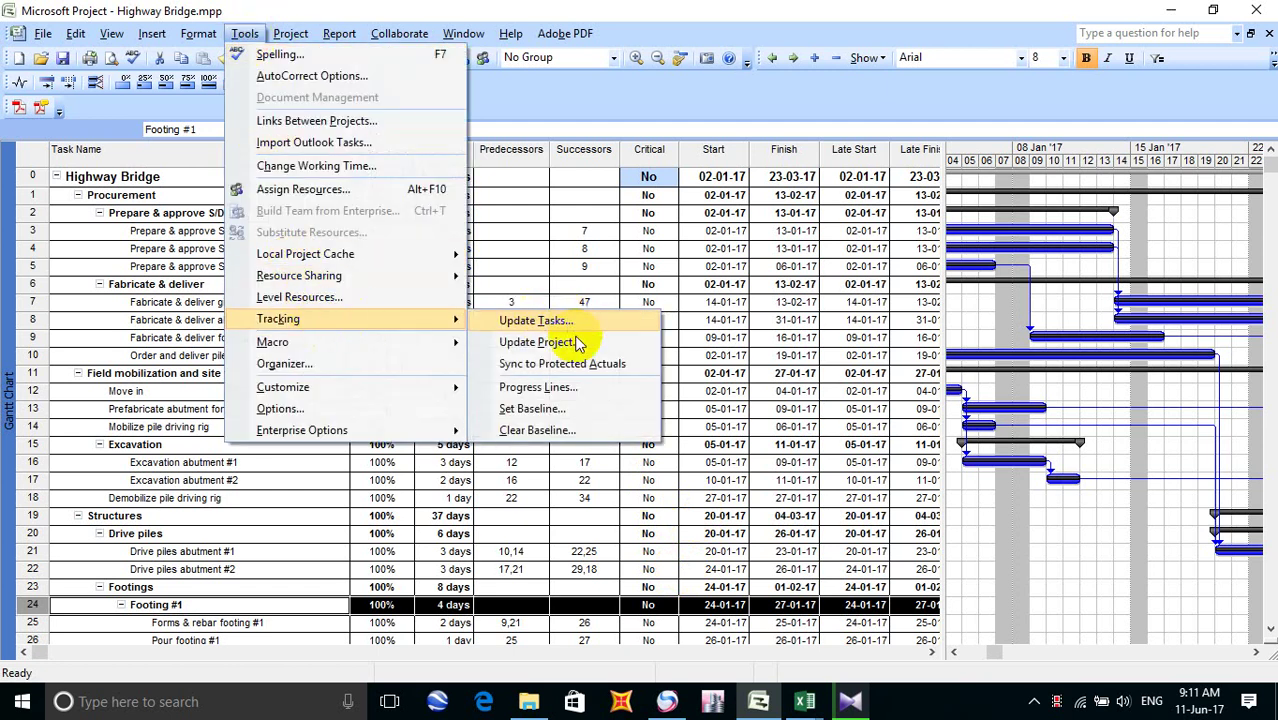
click(520, 342)
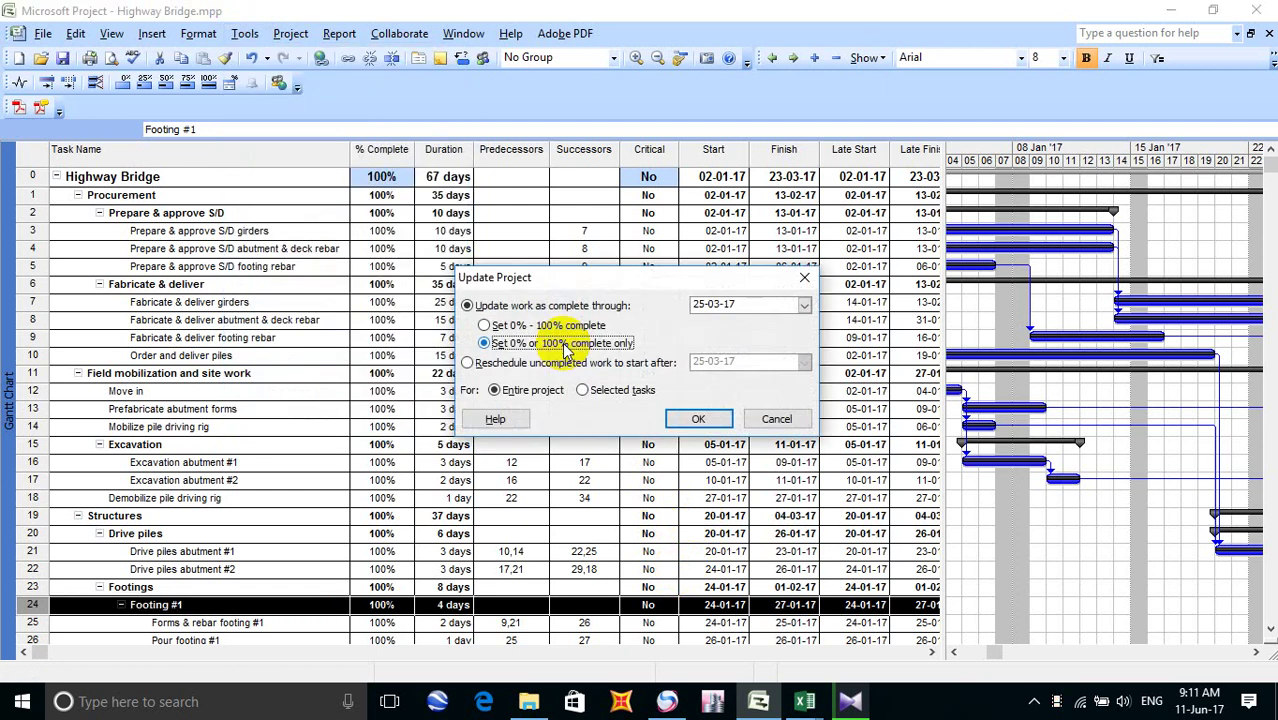
click(804, 306)
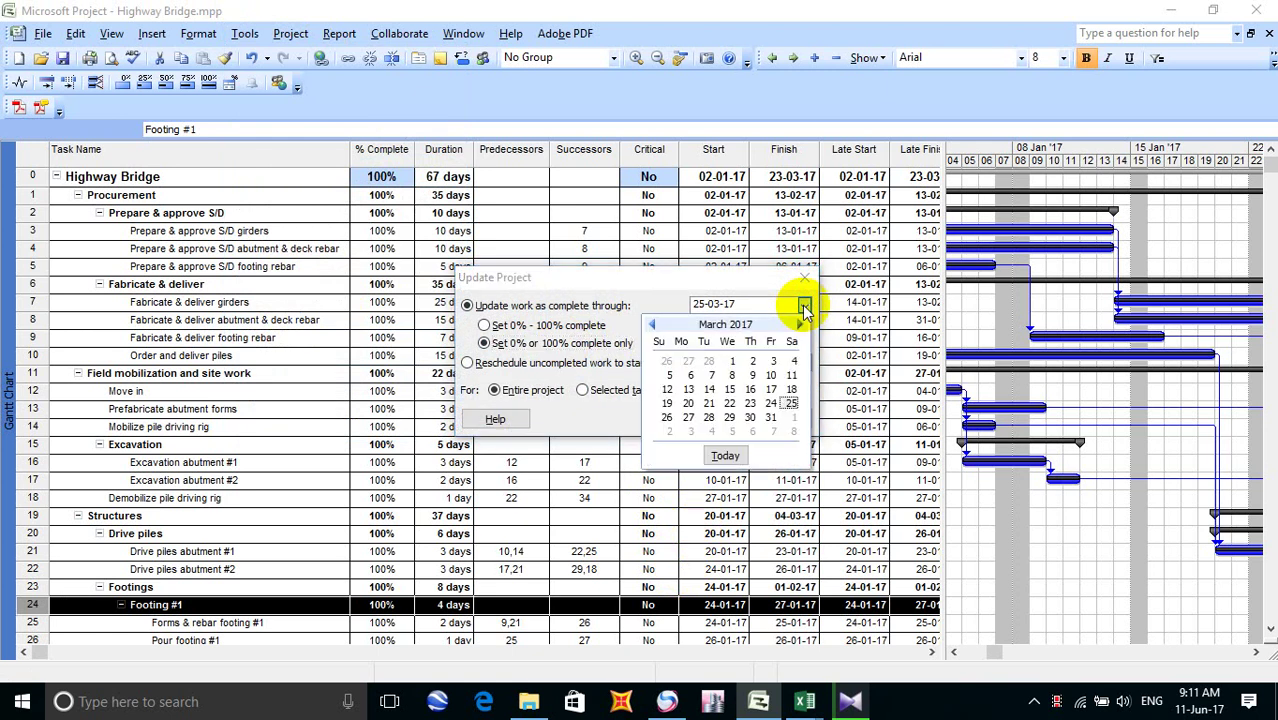
click(652, 325)
click(652, 325)
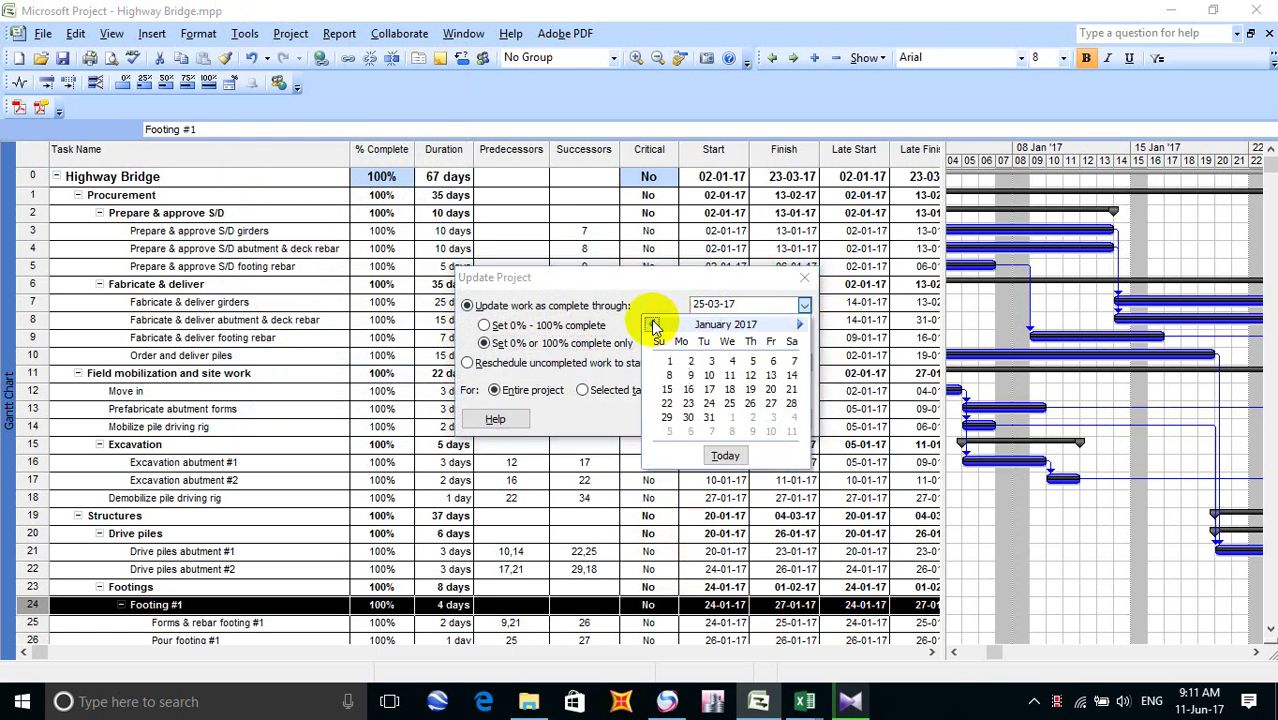
click(652, 325)
click(652, 325)
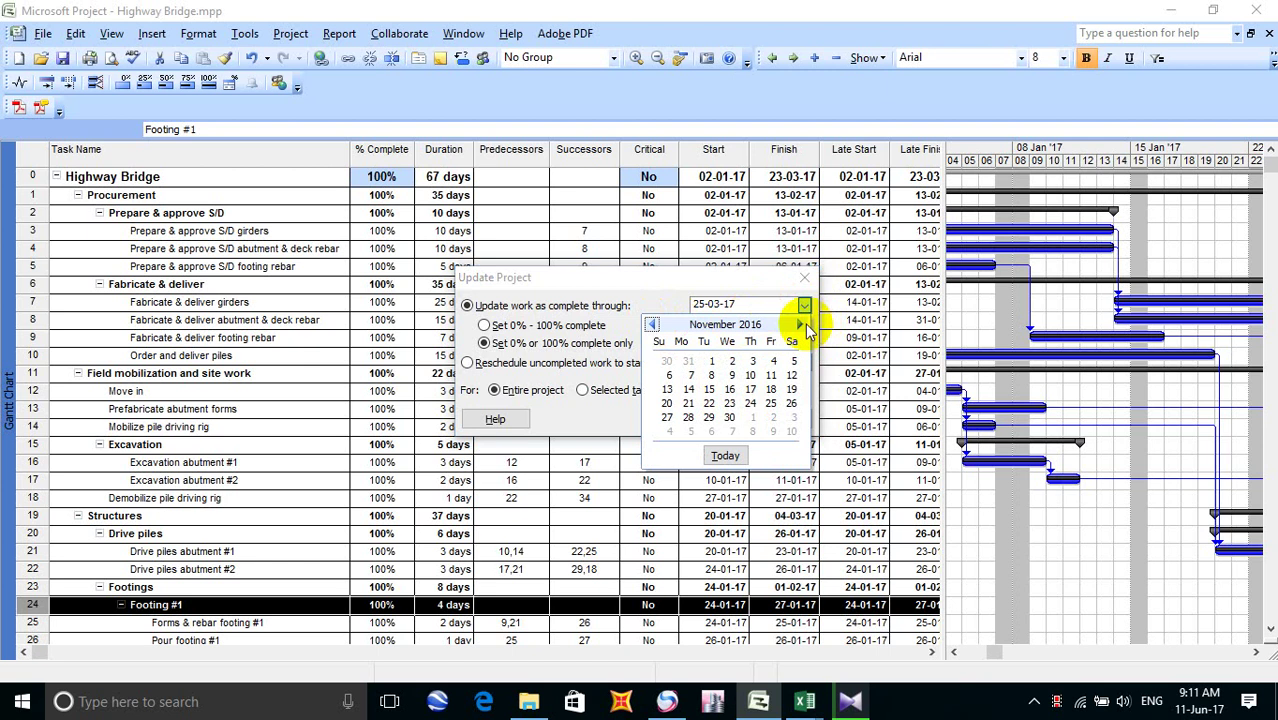
click(652, 325)
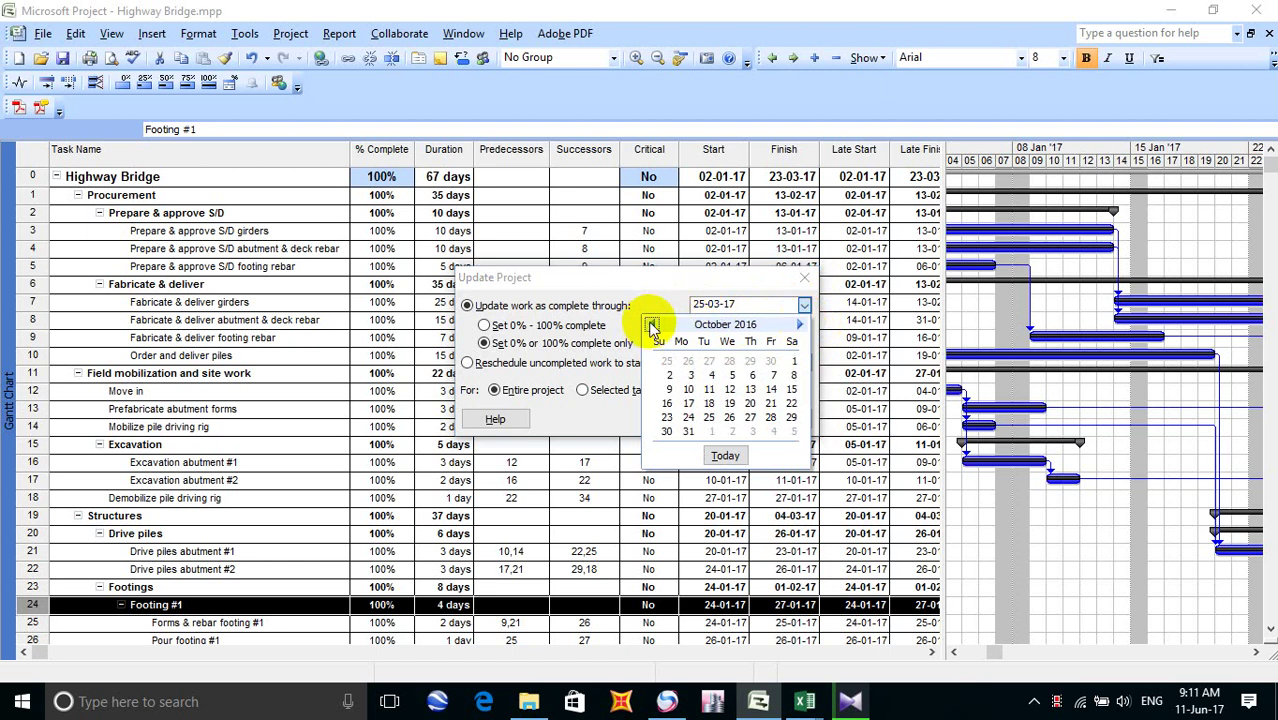
click(801, 327)
click(801, 327)
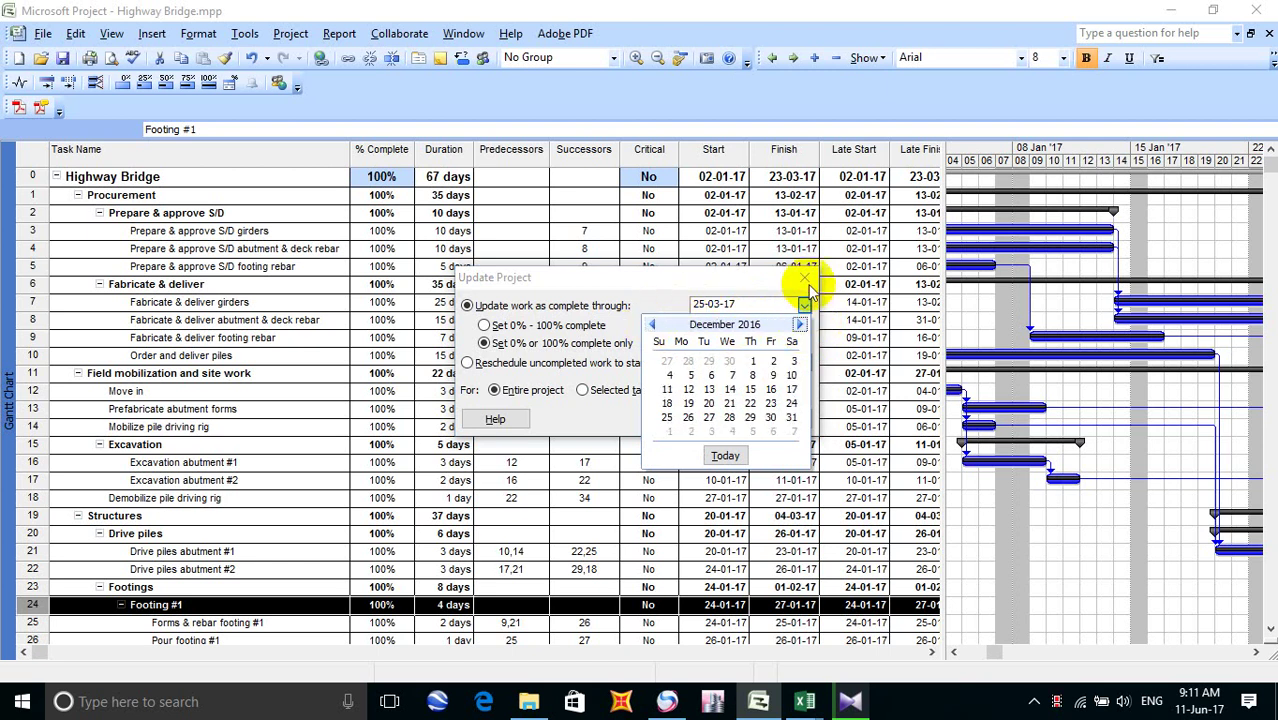
click(808, 281)
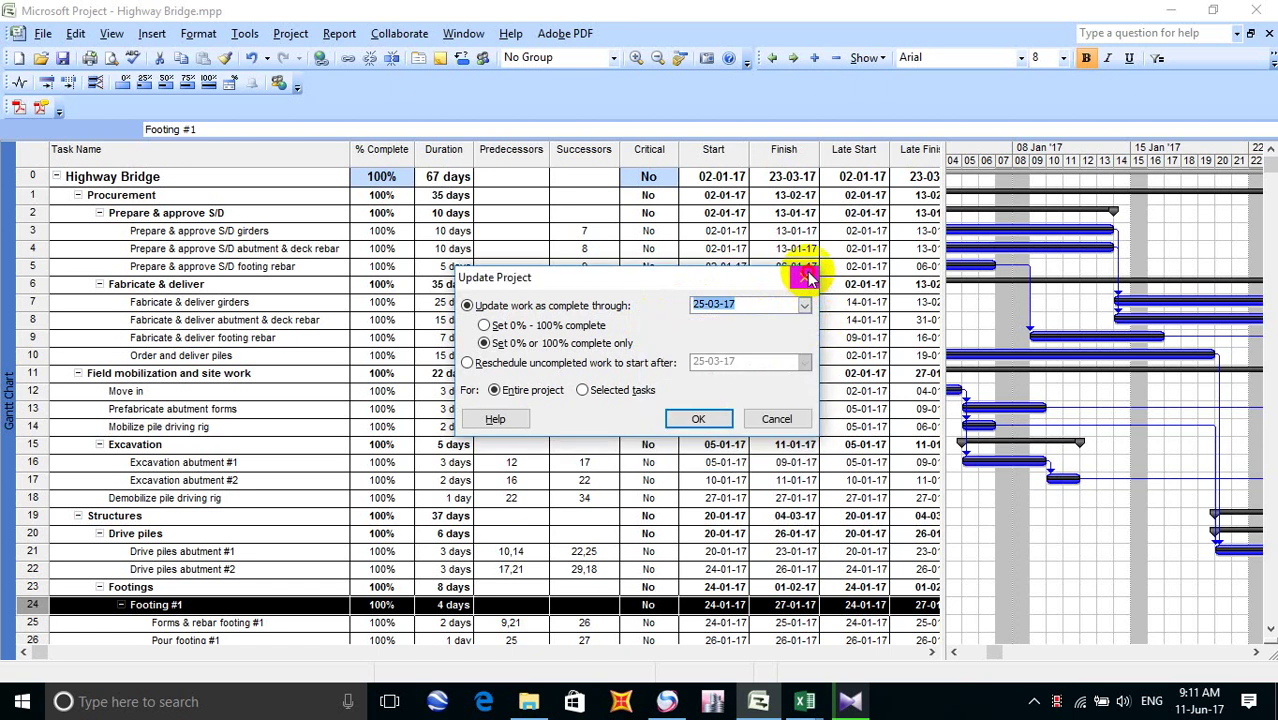
click(808, 278)
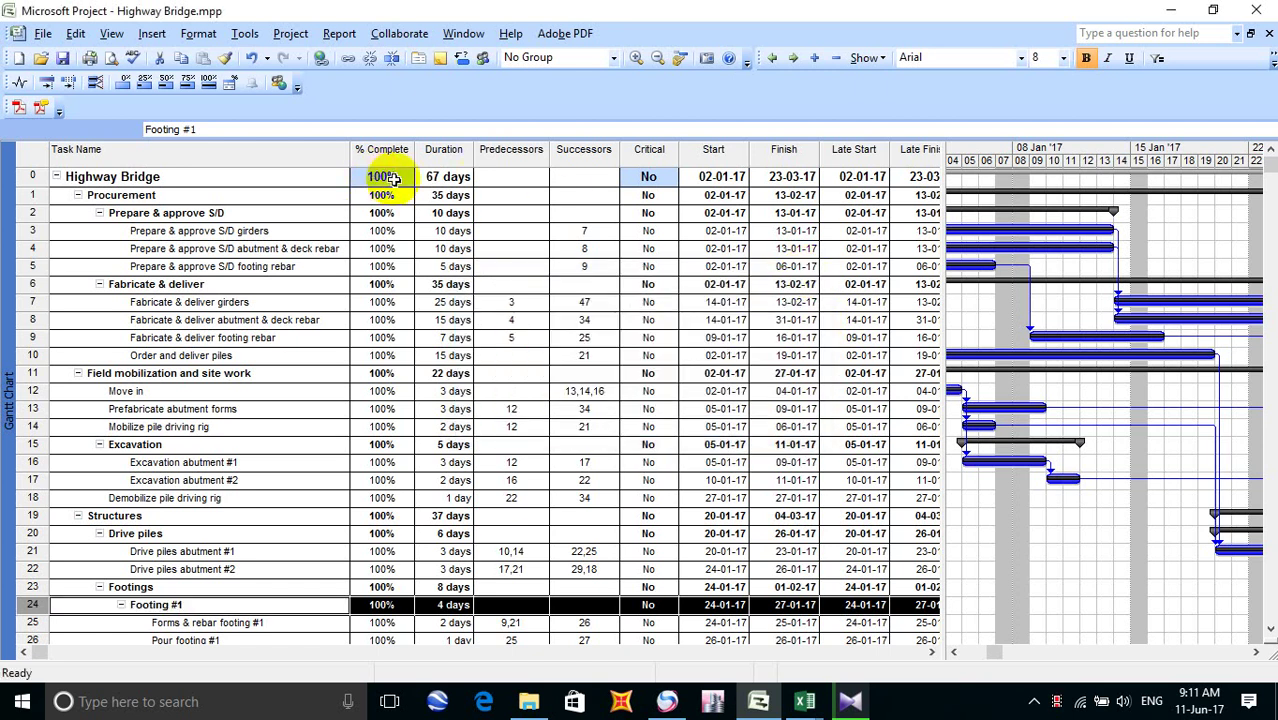
Rename the Footing #1 summary task in row 24 to 0
text(0)
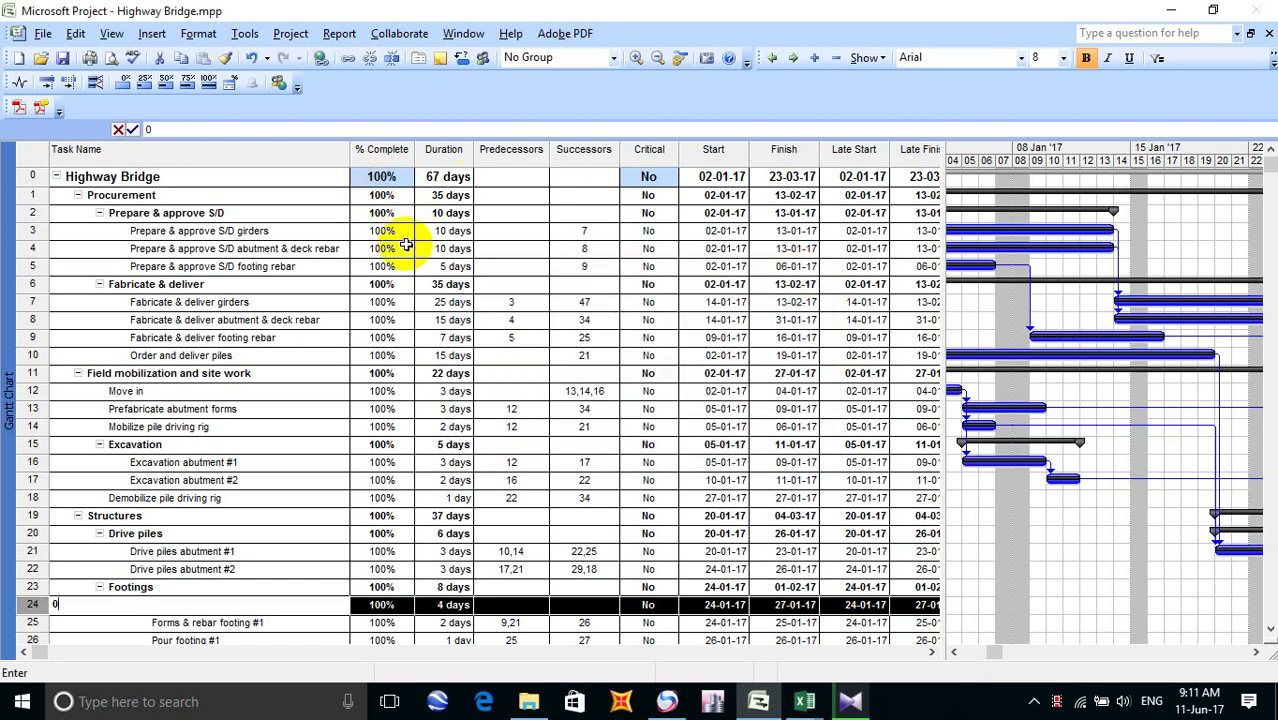
key(Tab)
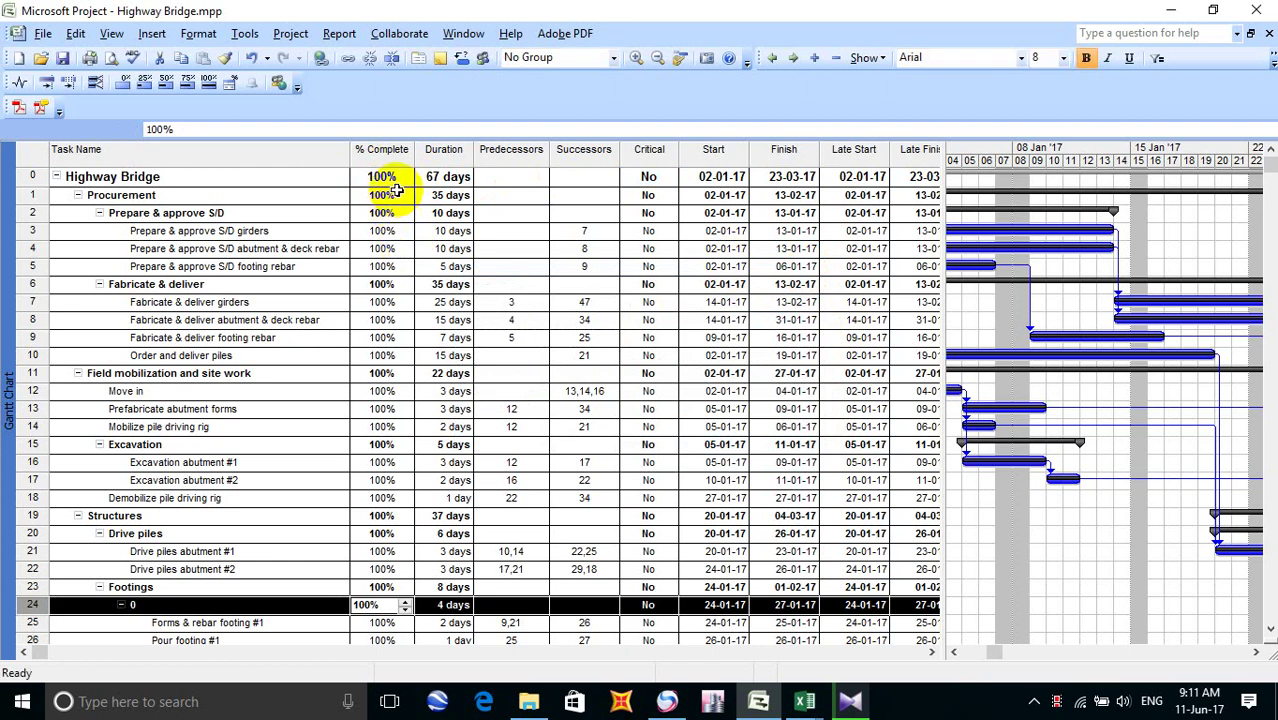
Set the Highway Bridge project's % Complete to 0% and check the % Complete column down to the last task
click(396, 181)
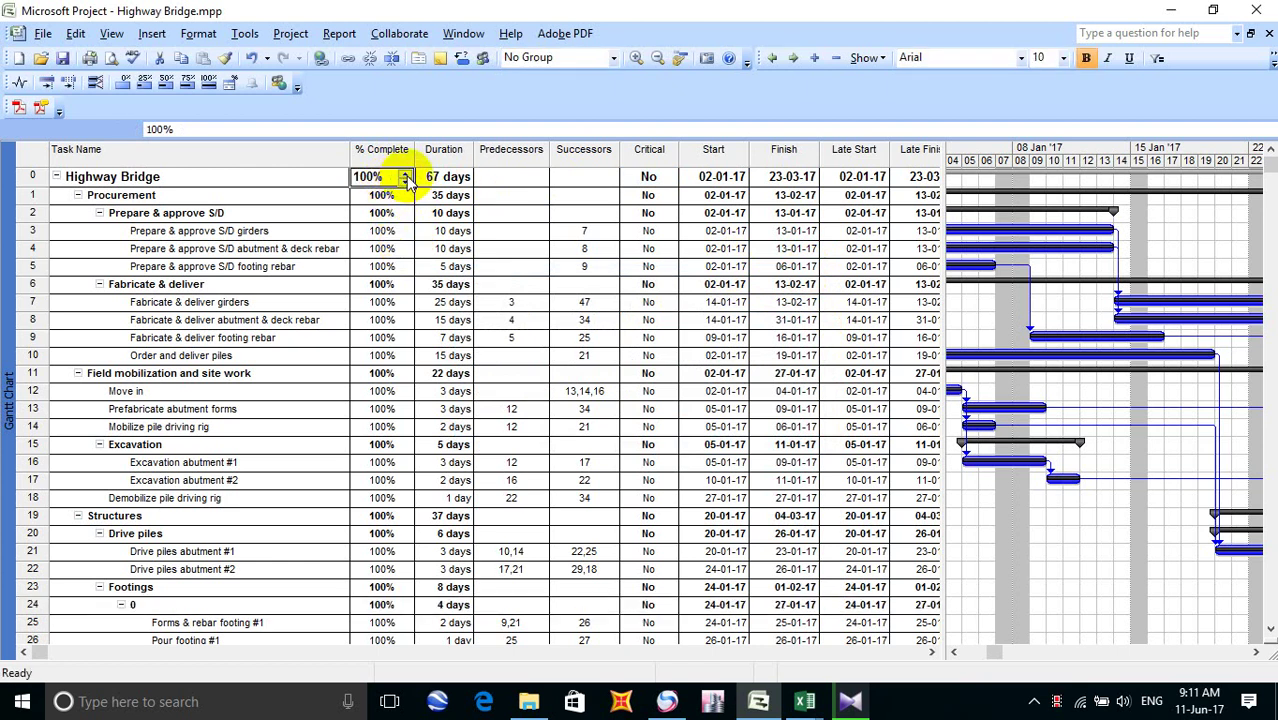
click(406, 180)
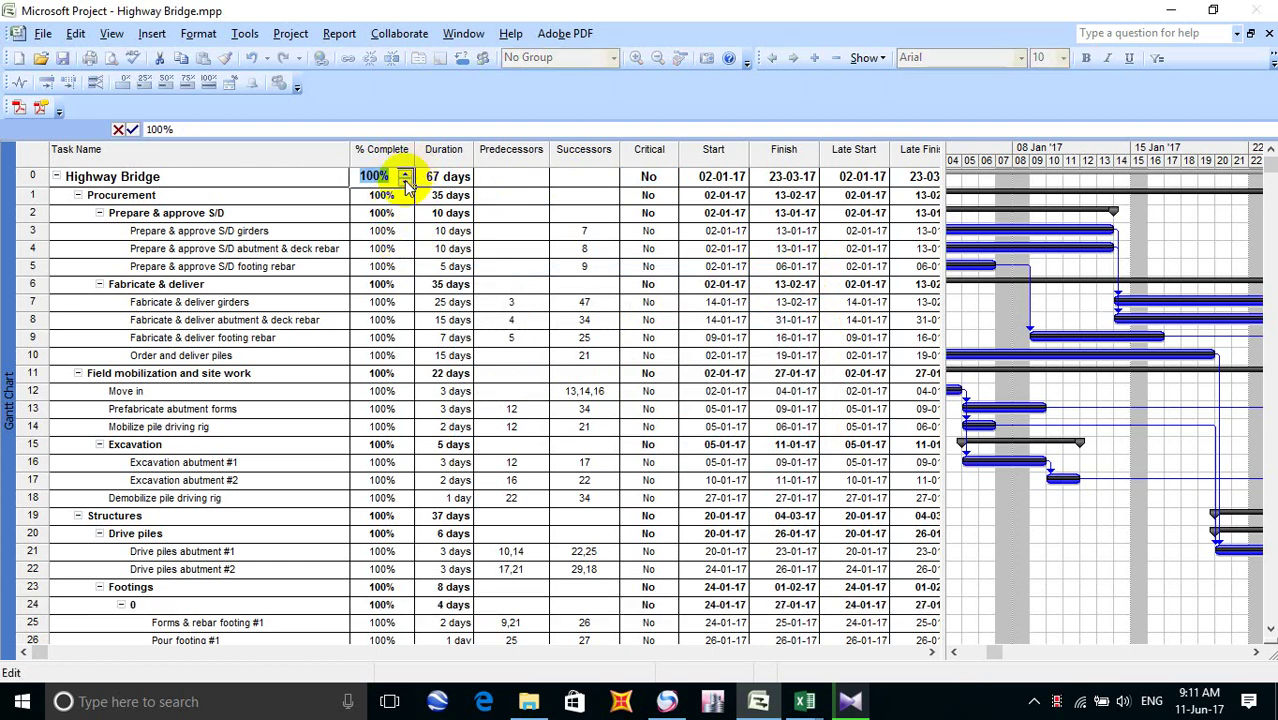
click(406, 186)
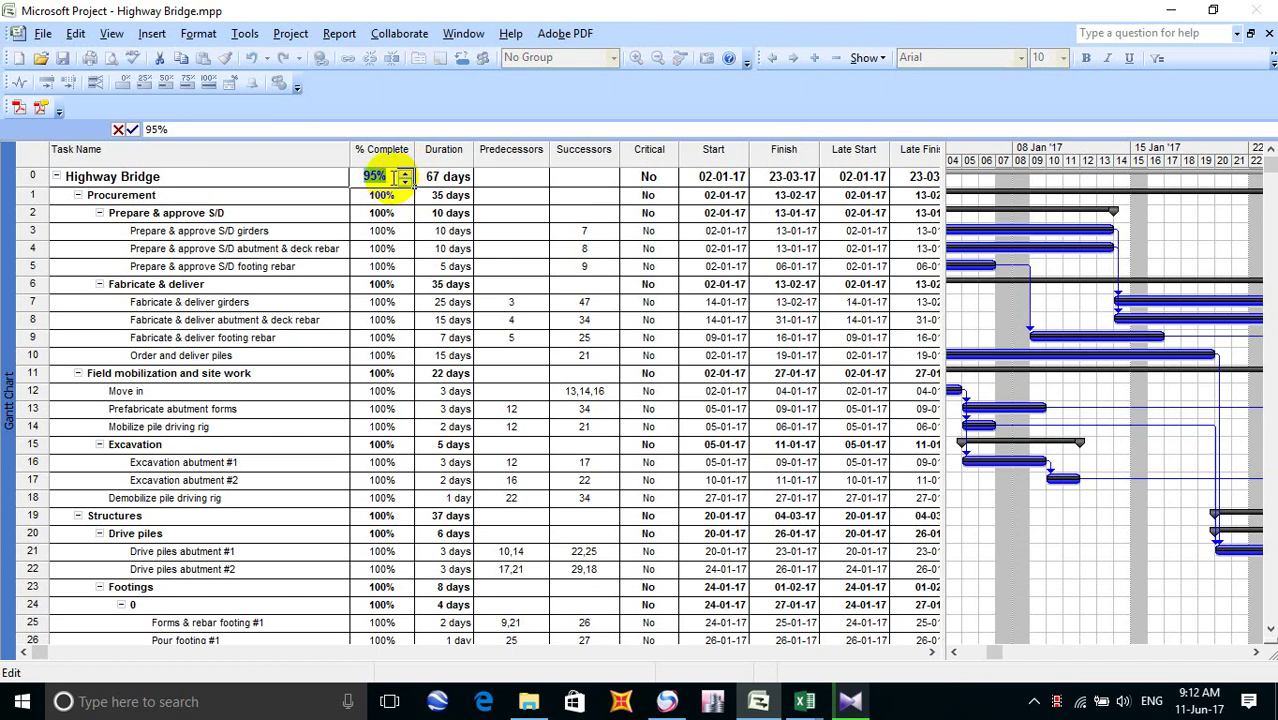
text(0)
key(Return)
click(392, 231)
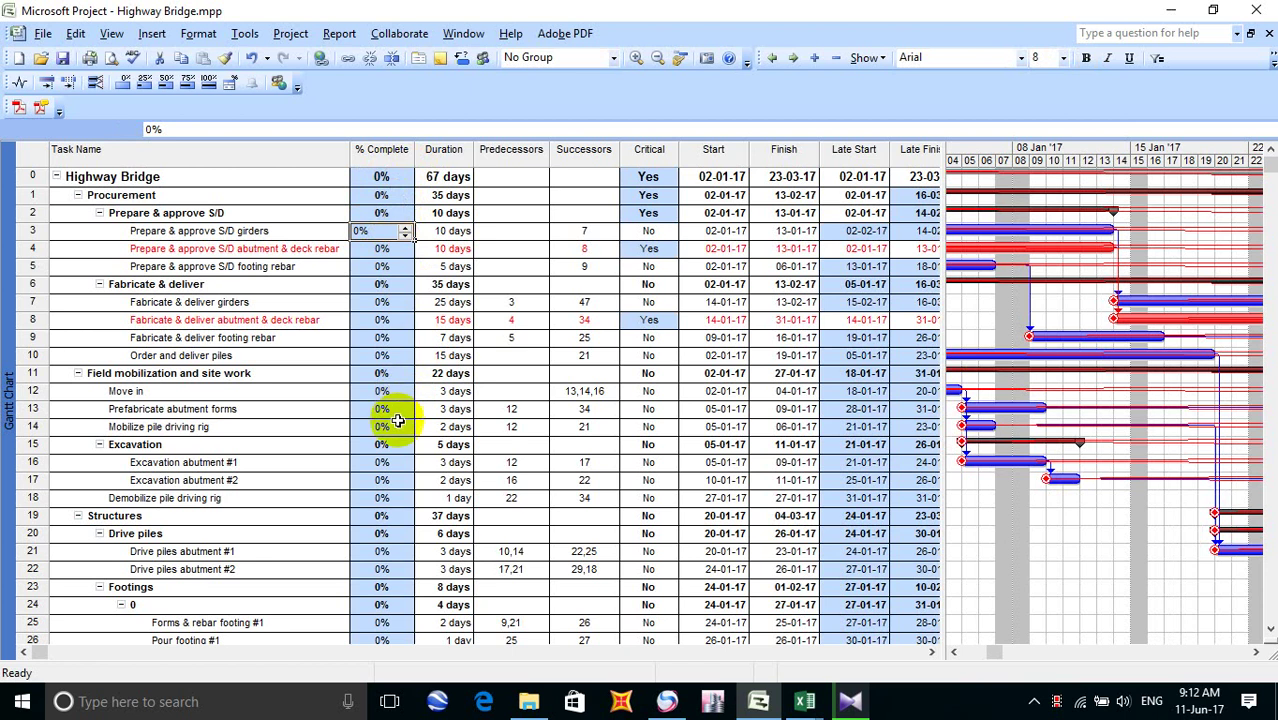
scroll(397, 421, down, 15)
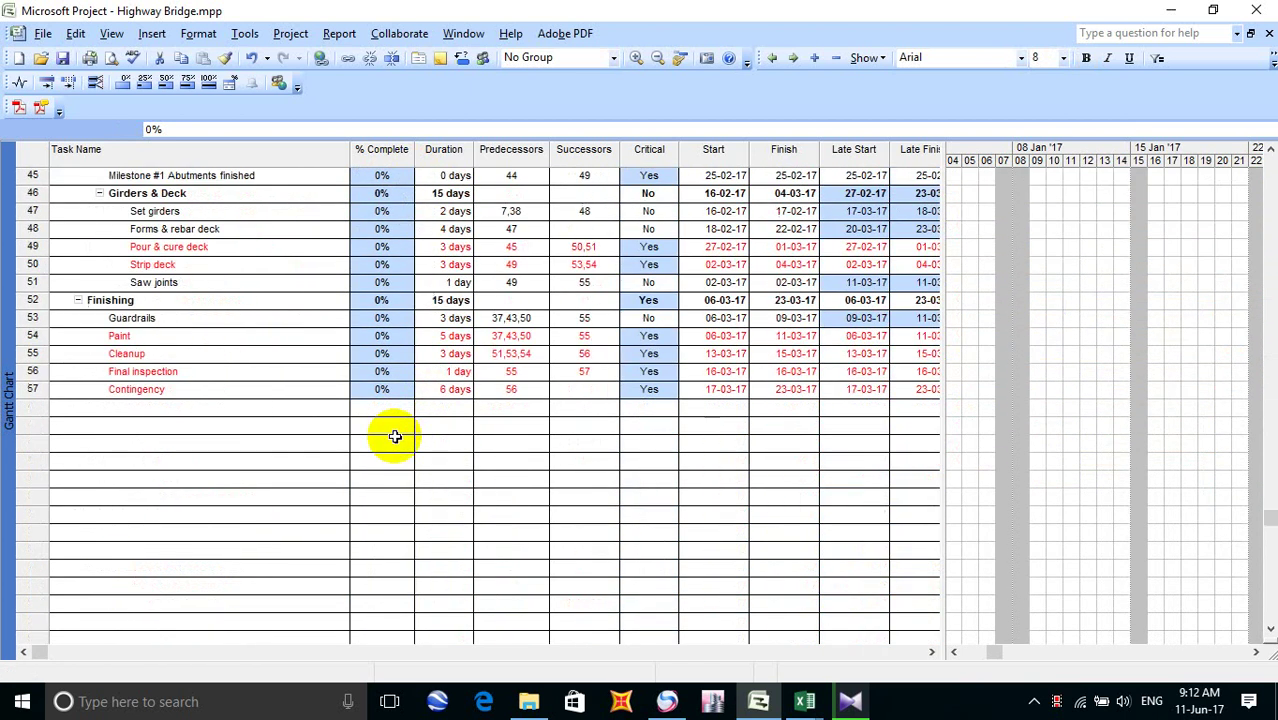
scroll(395, 436, up, 16)
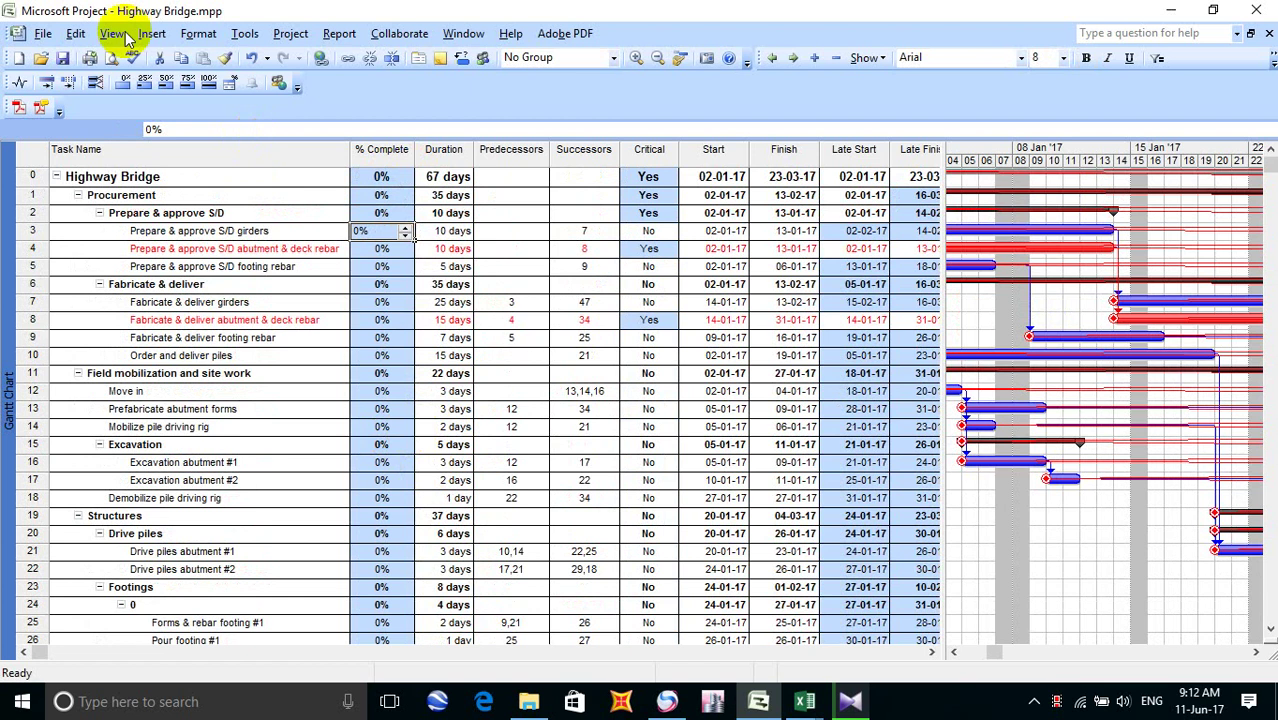
Save Highway Bridge.mpp and close Microsoft Project, going back to save as Sample 03.xls in Excel
click(63, 59)
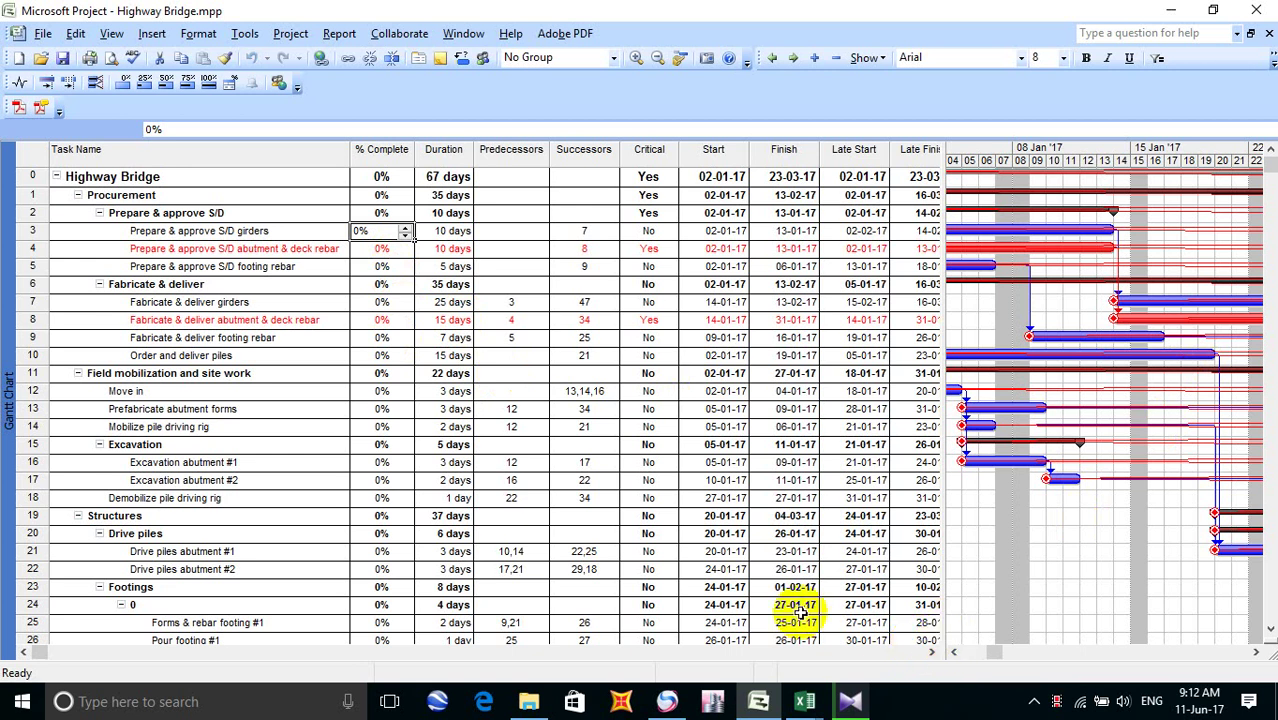
click(62, 57)
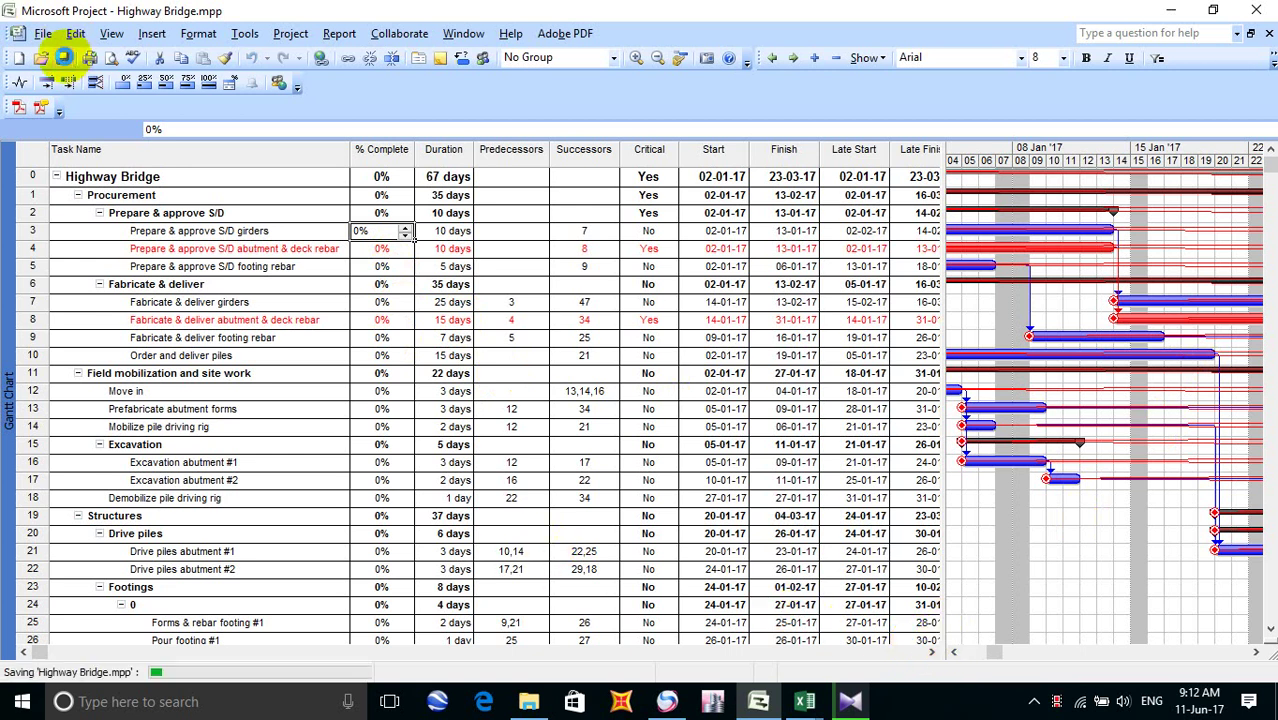
click(1256, 10)
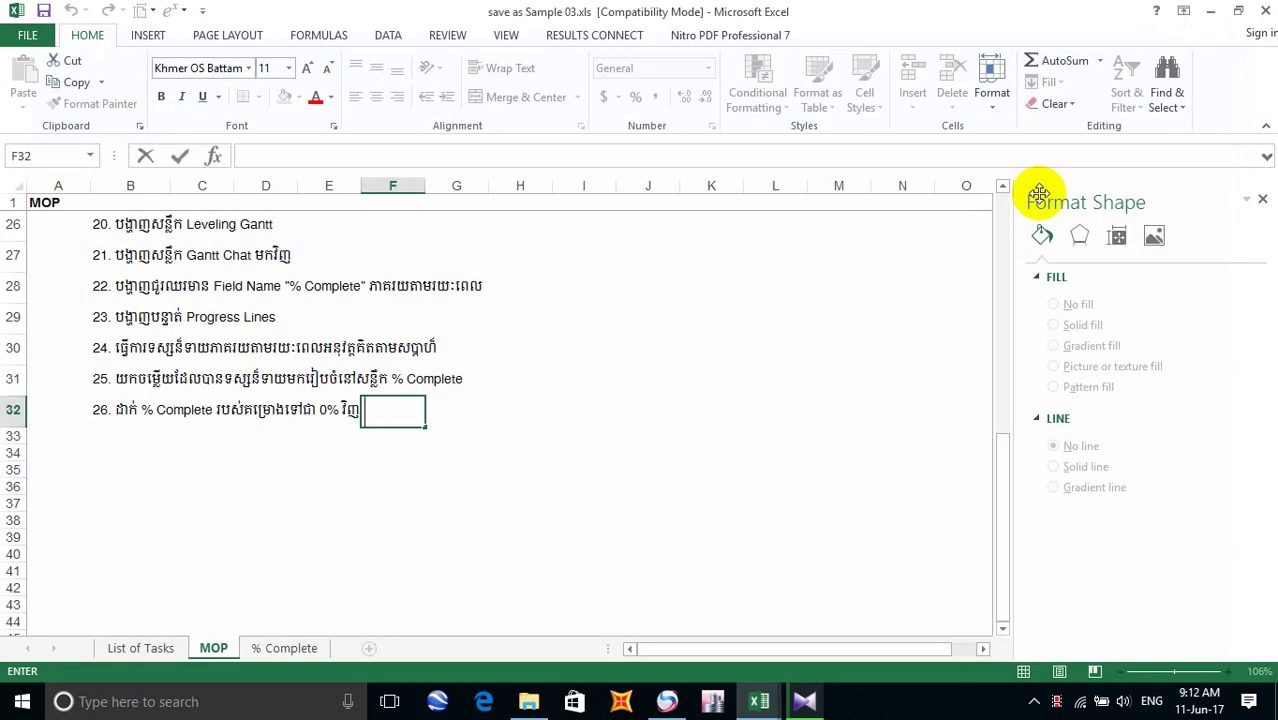
Close the Format Shape pane and leave cell F32 by selecting cell F35 on the MOP sheet
key(alt)
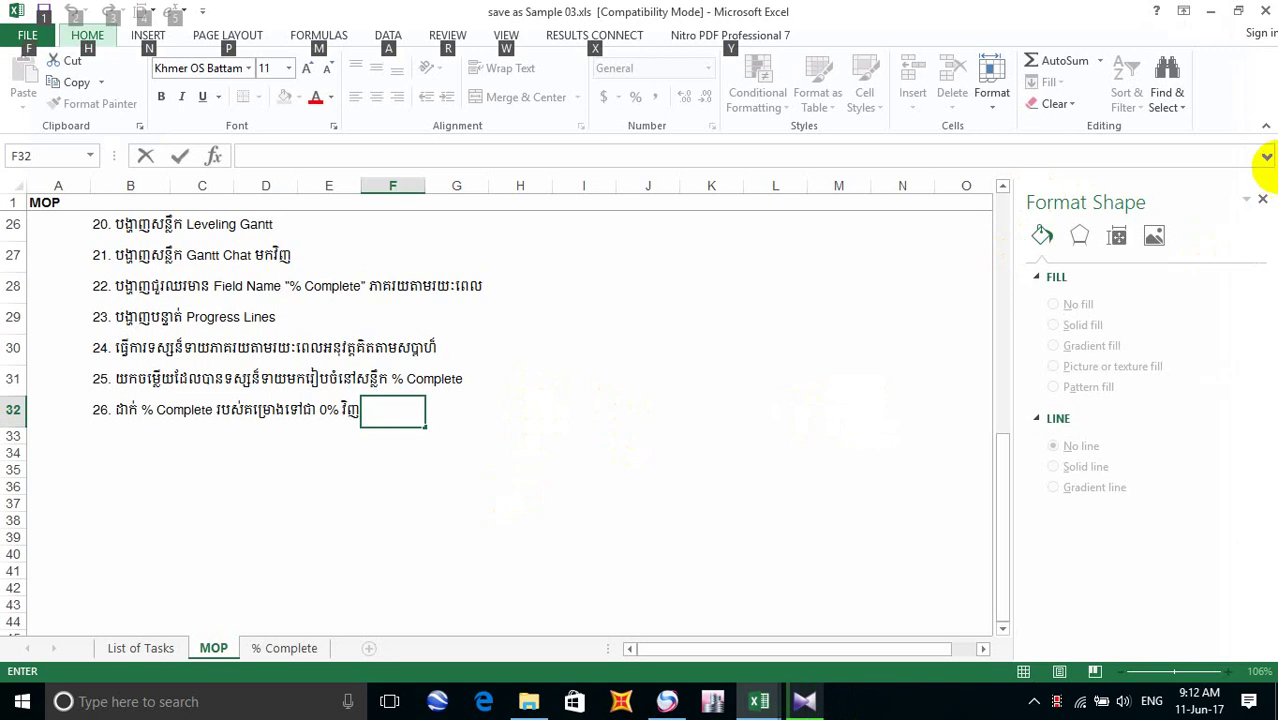
click(1264, 203)
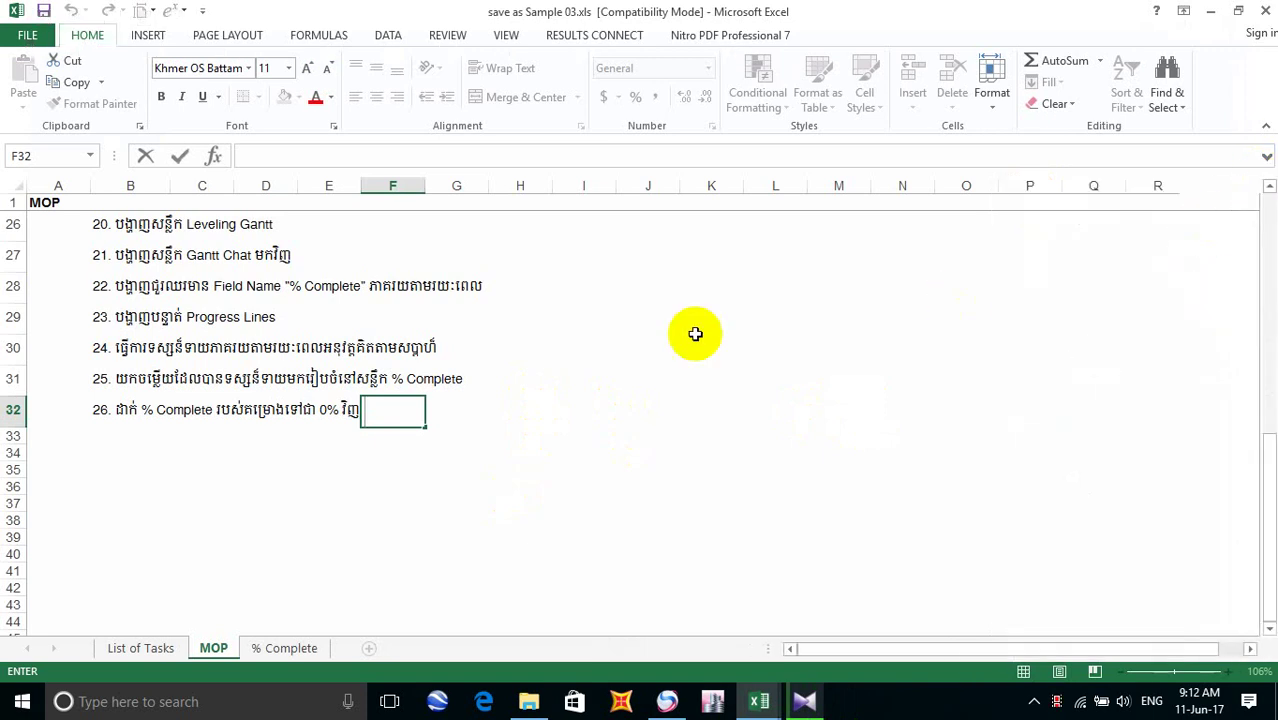
click(391, 469)
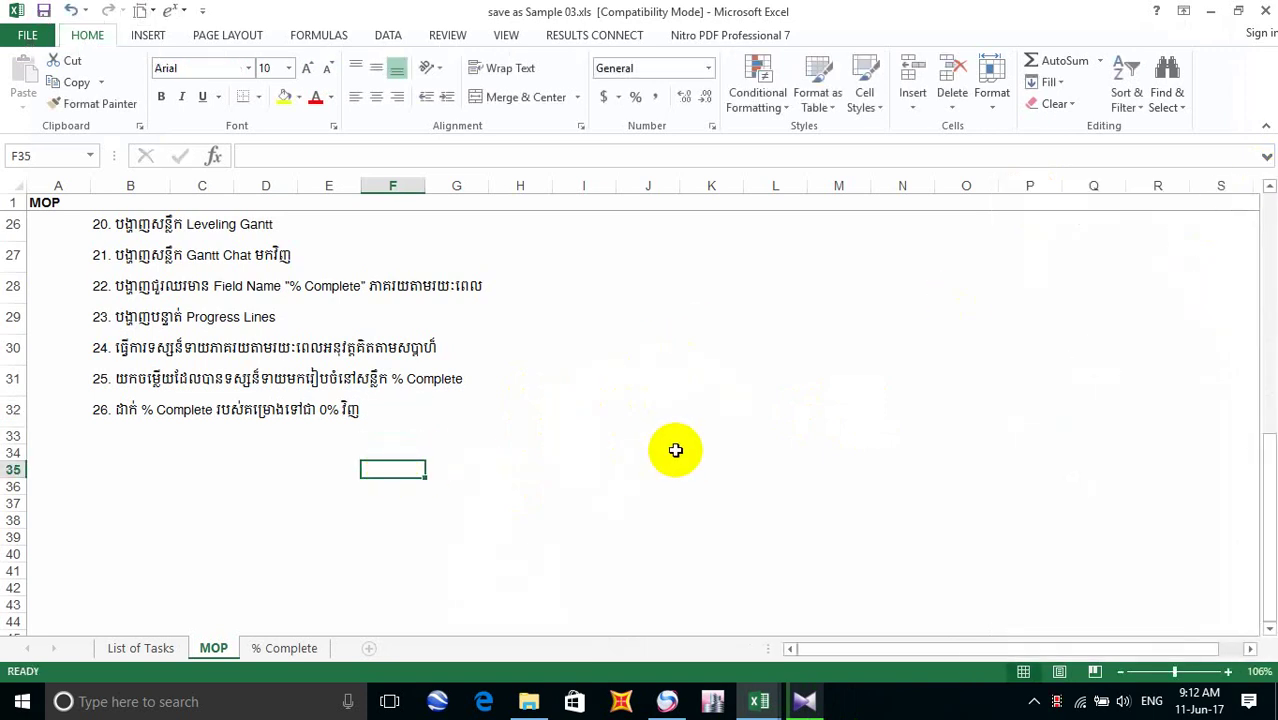
Close the video player window that is still open in the background
mouse_move(805, 702)
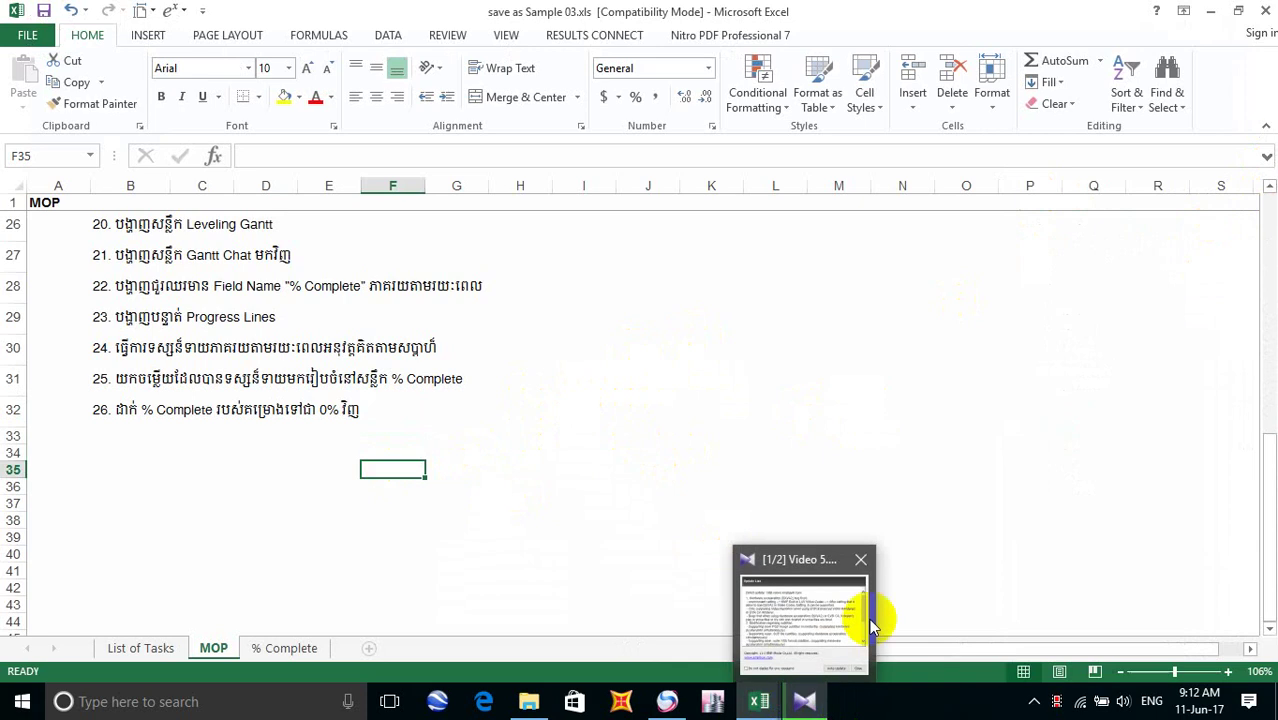
mouse_move(865, 568)
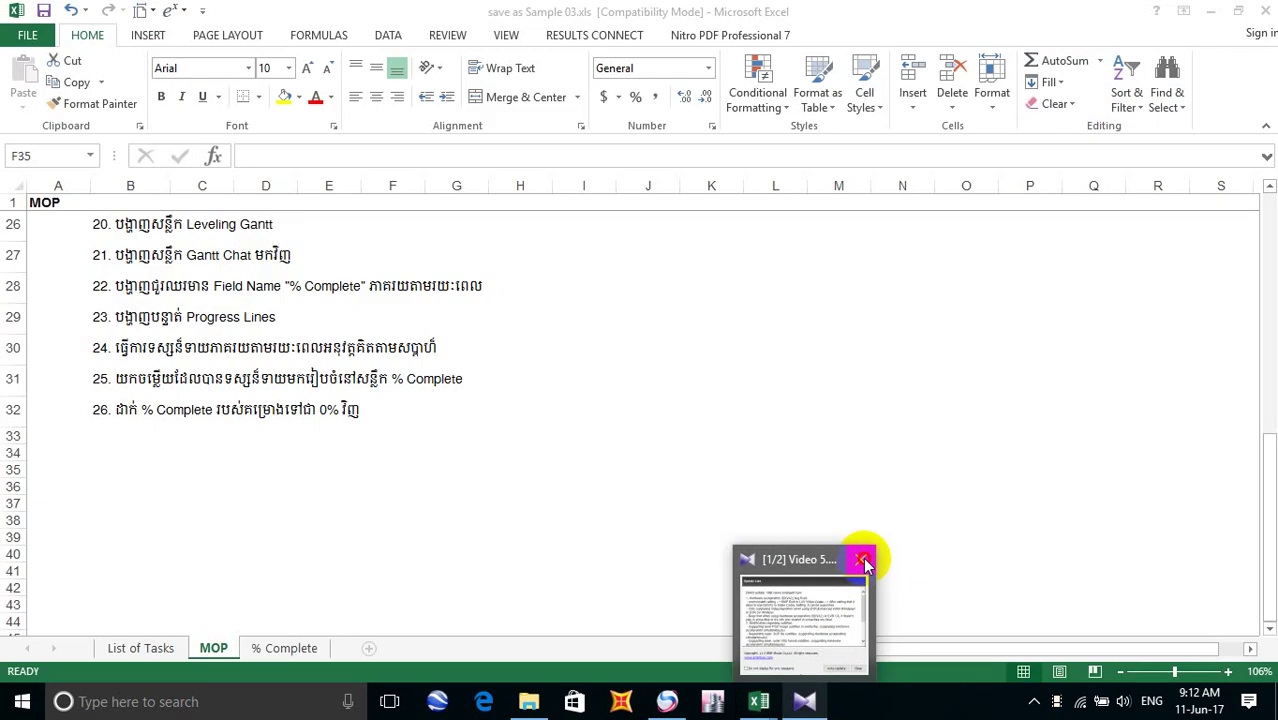
click(858, 549)
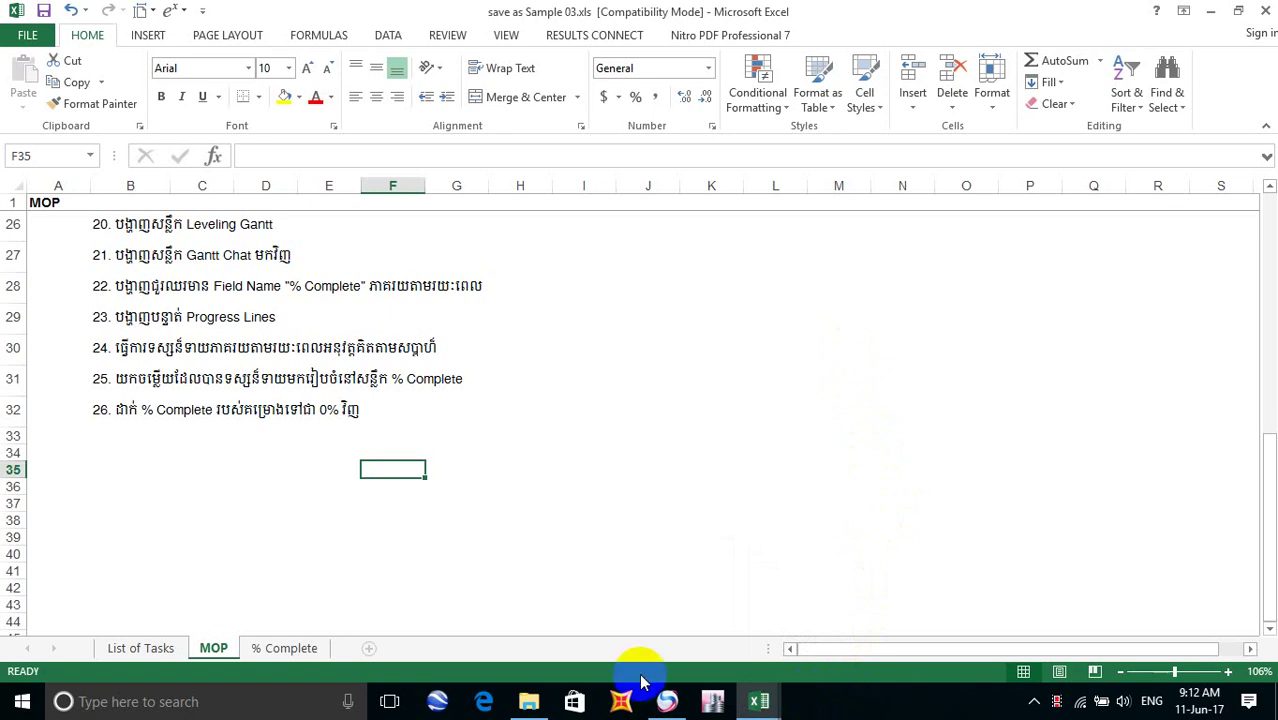
click(98, 433)
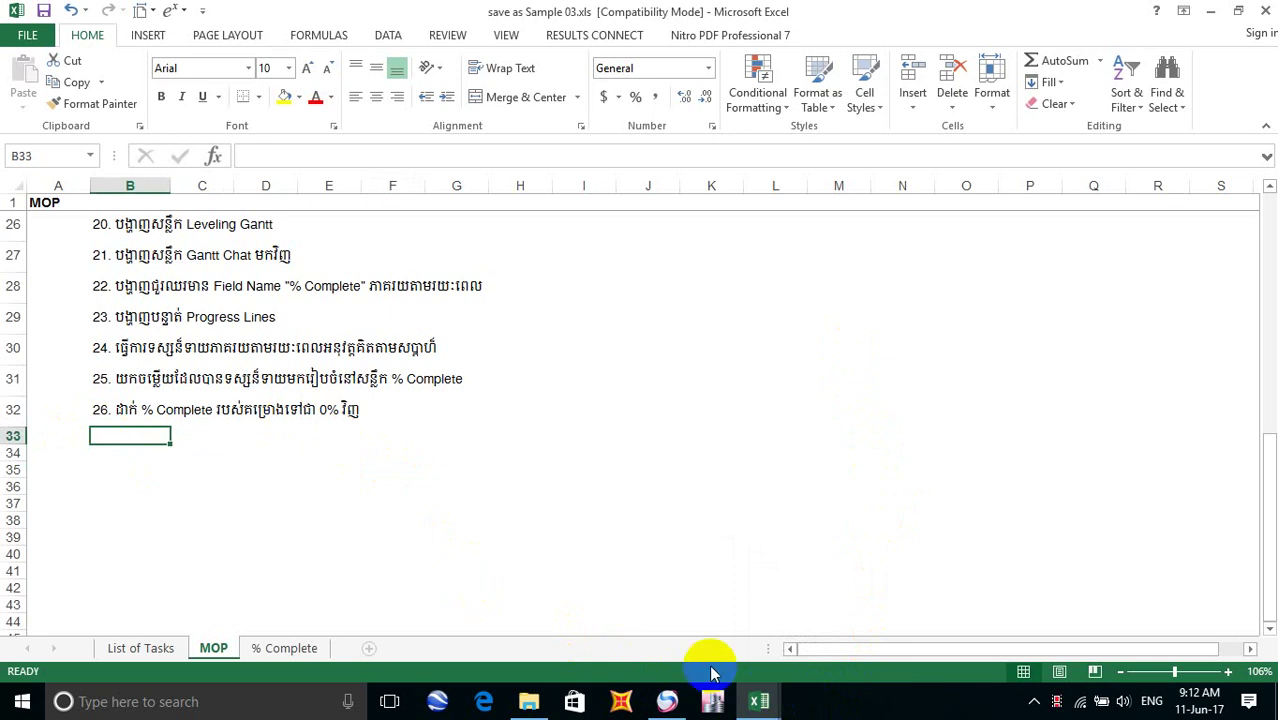
key(alt)
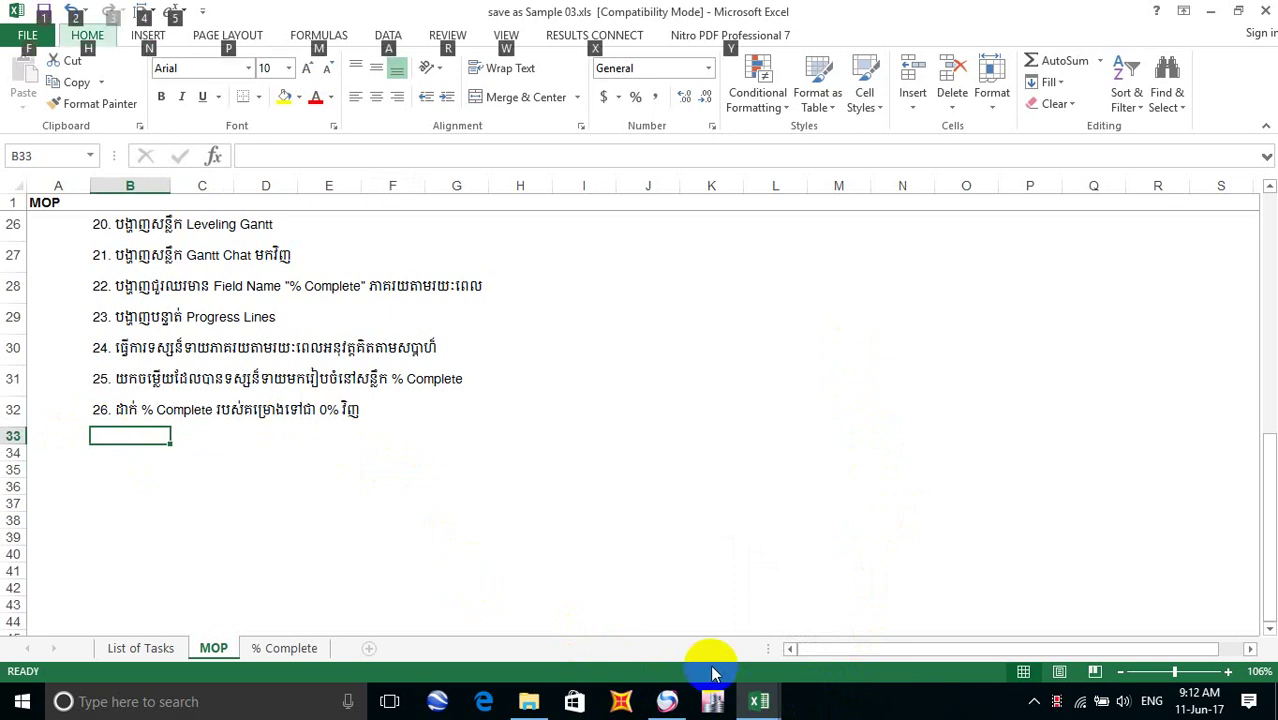
key(alt)
click(739, 471)
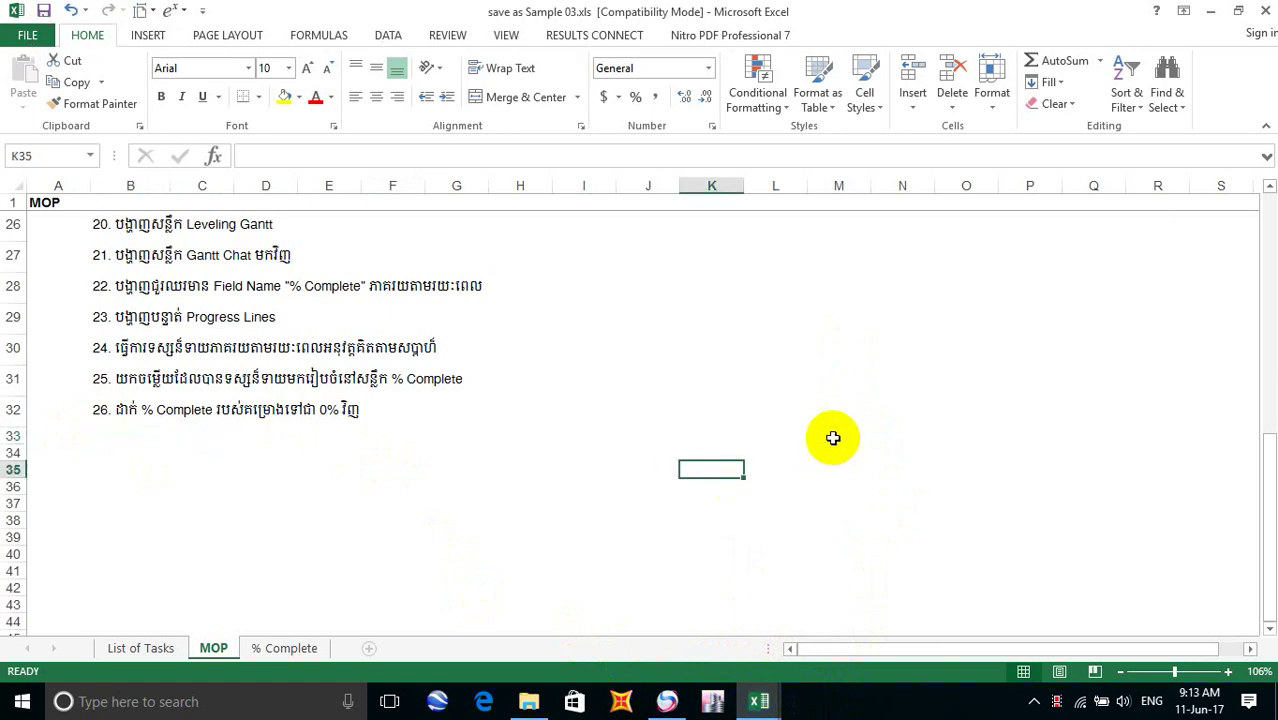
key(F8)
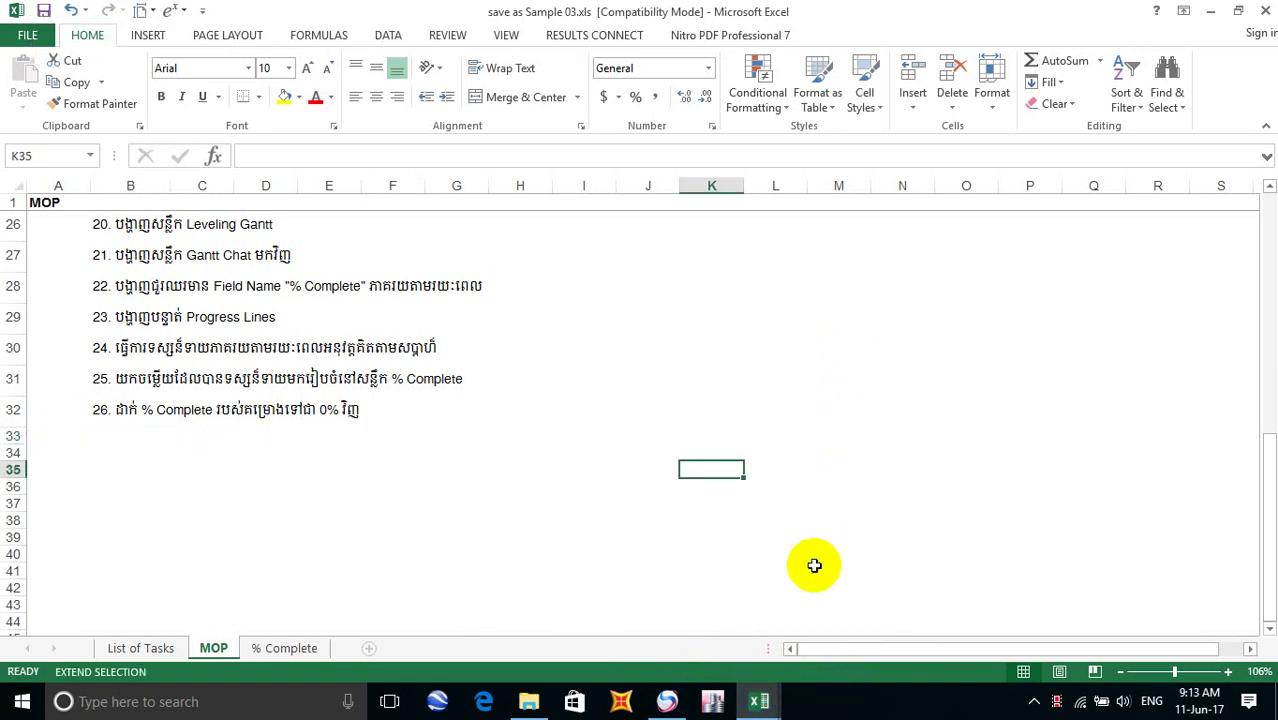